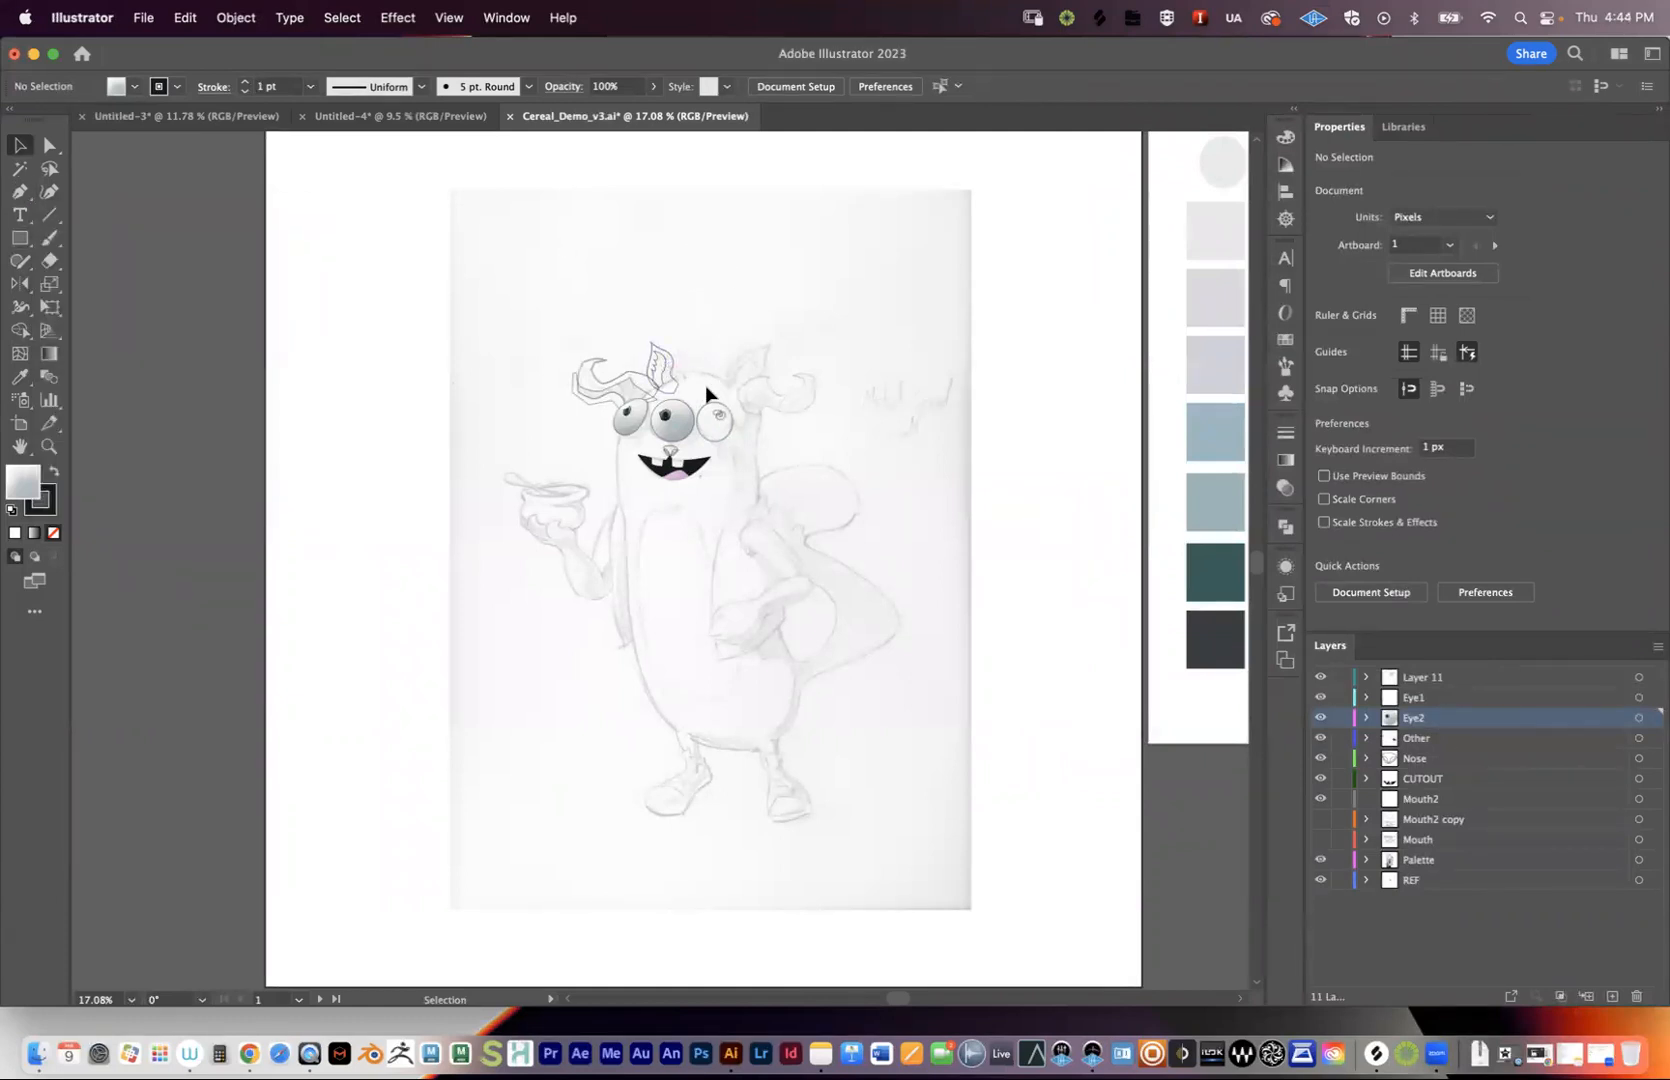
# - Draw a rectangle about 946 by 516 px above the character's head and swap its fill and stroke for a dark fill
pyautogui.moveTo(473, 332); pyautogui.dragTo(675, 358)
pyautogui.press('z')
pyautogui.moveTo(639, 362); pyautogui.dragTo(760, 451)
pyautogui.click(19, 239)
pyautogui.moveTo(426, 285); pyautogui.dragTo(1007, 601)
pyautogui.hscroll(3, 500, 520)
pyautogui.scroll(-1, 500, 520)
pyautogui.click(54, 471)
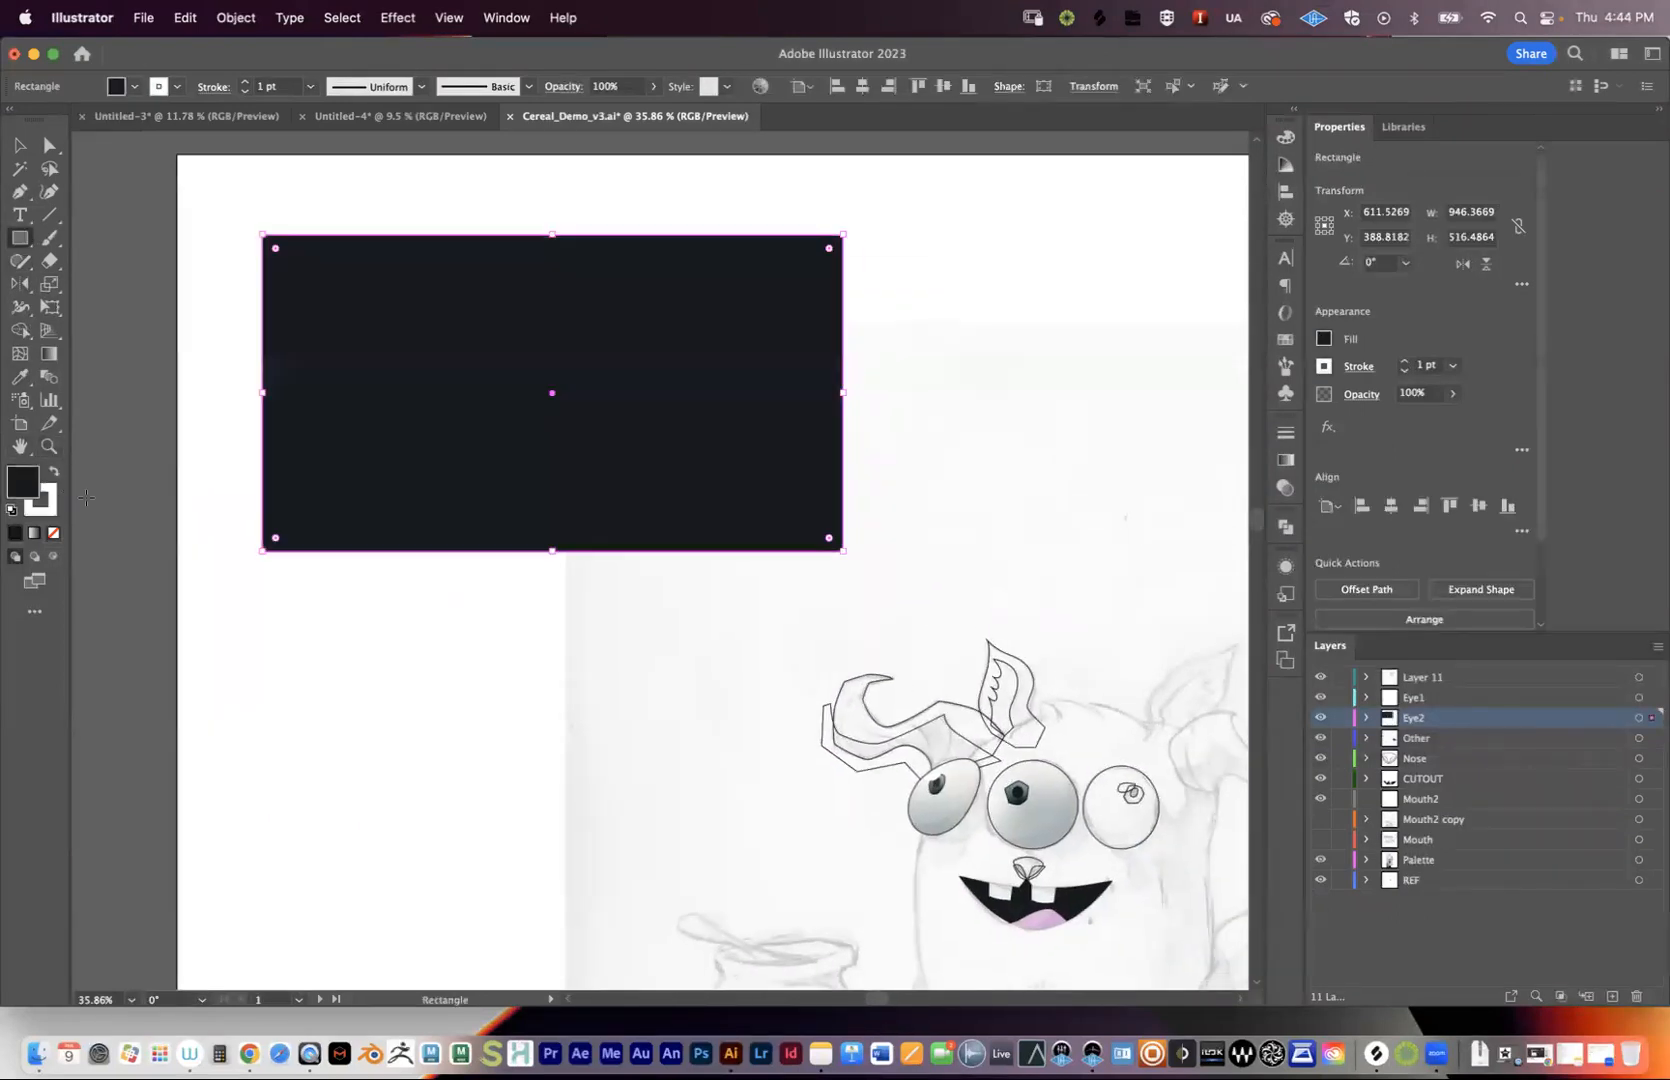
# - Move the dark rectangle around the artboard and leave it above the character's horns, clear of the head
pyautogui.press('p')
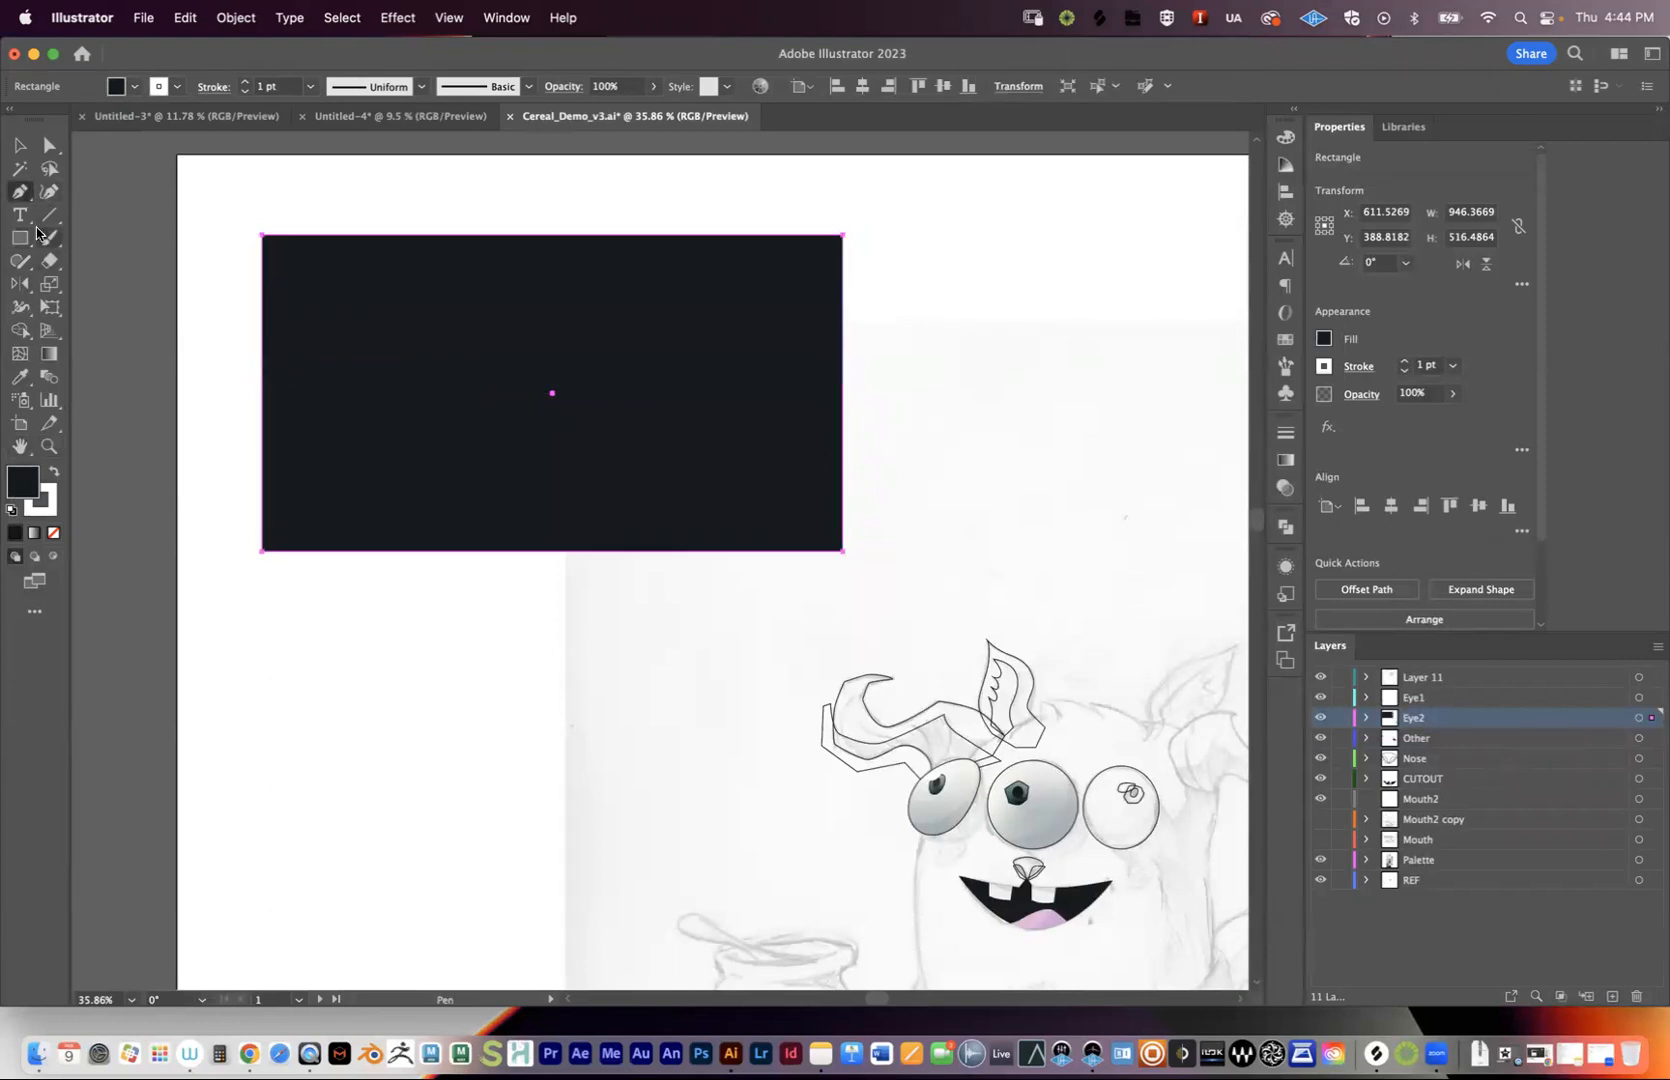
pyautogui.press('v')
pyautogui.moveTo(425, 324); pyautogui.dragTo(412, 332)
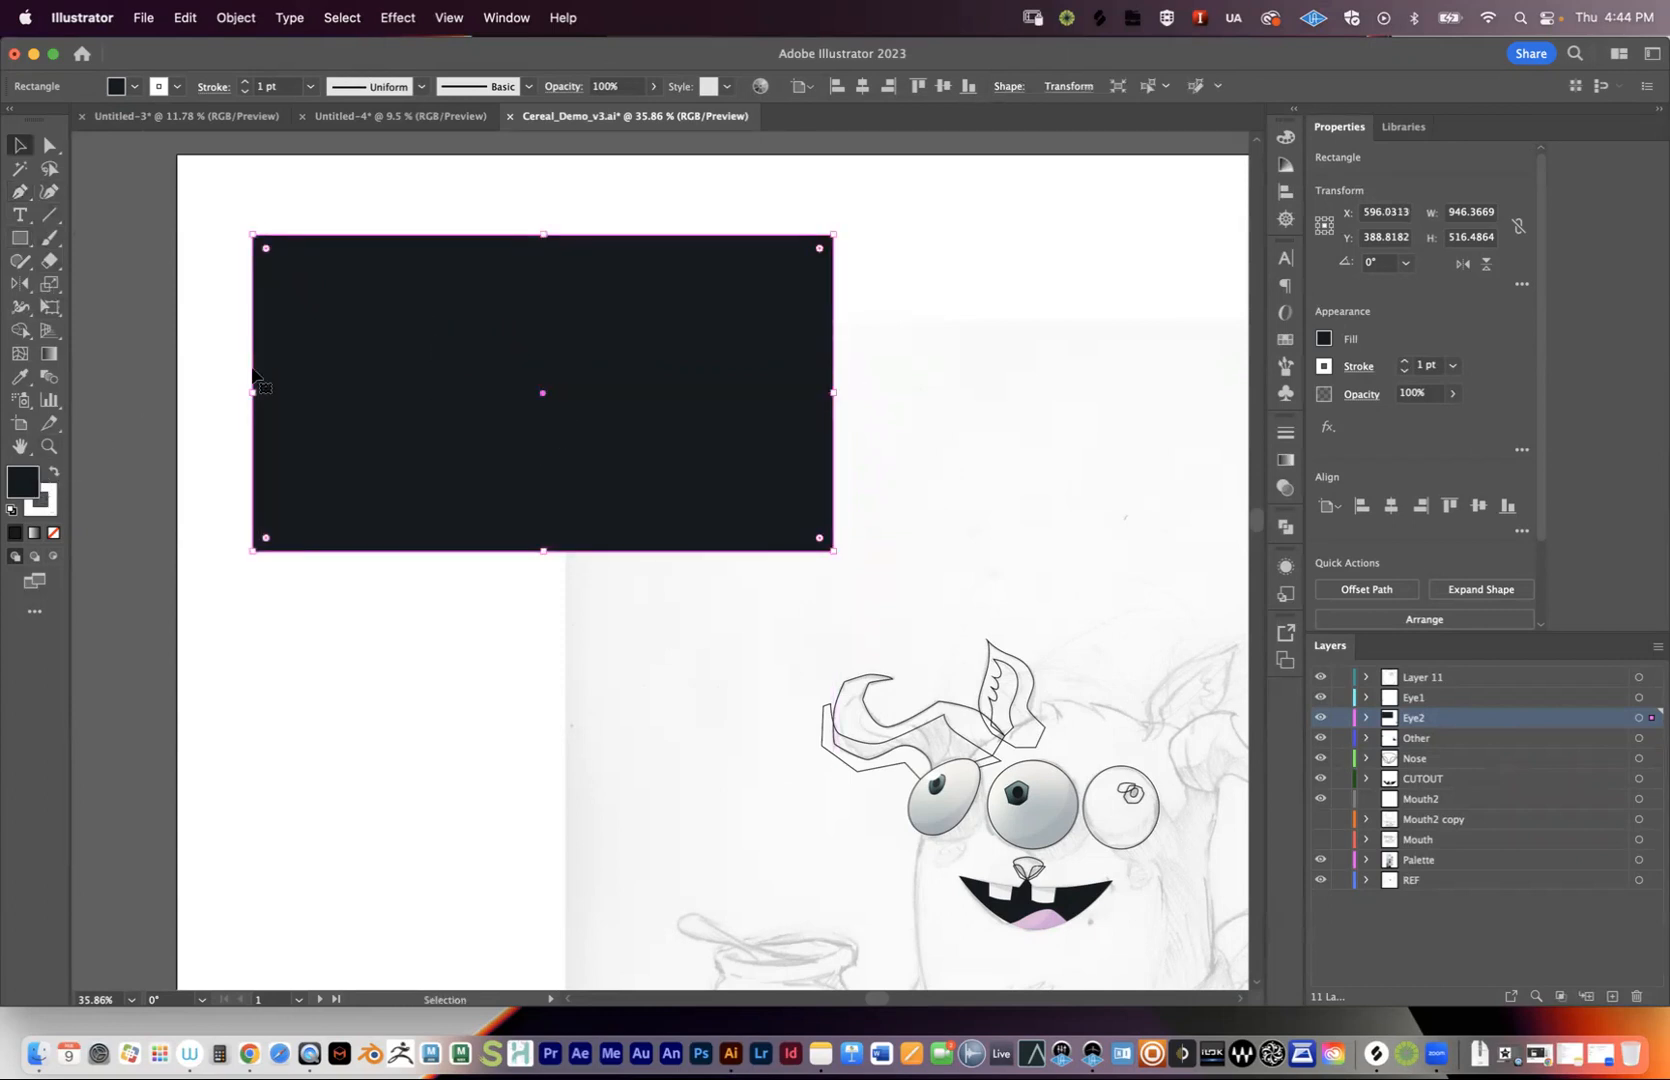
pyautogui.moveTo(403, 339)
pyautogui.mouseDown()
pyautogui.moveTo(548, 440)
pyautogui.moveTo(575, 497)
pyautogui.mouseUp()
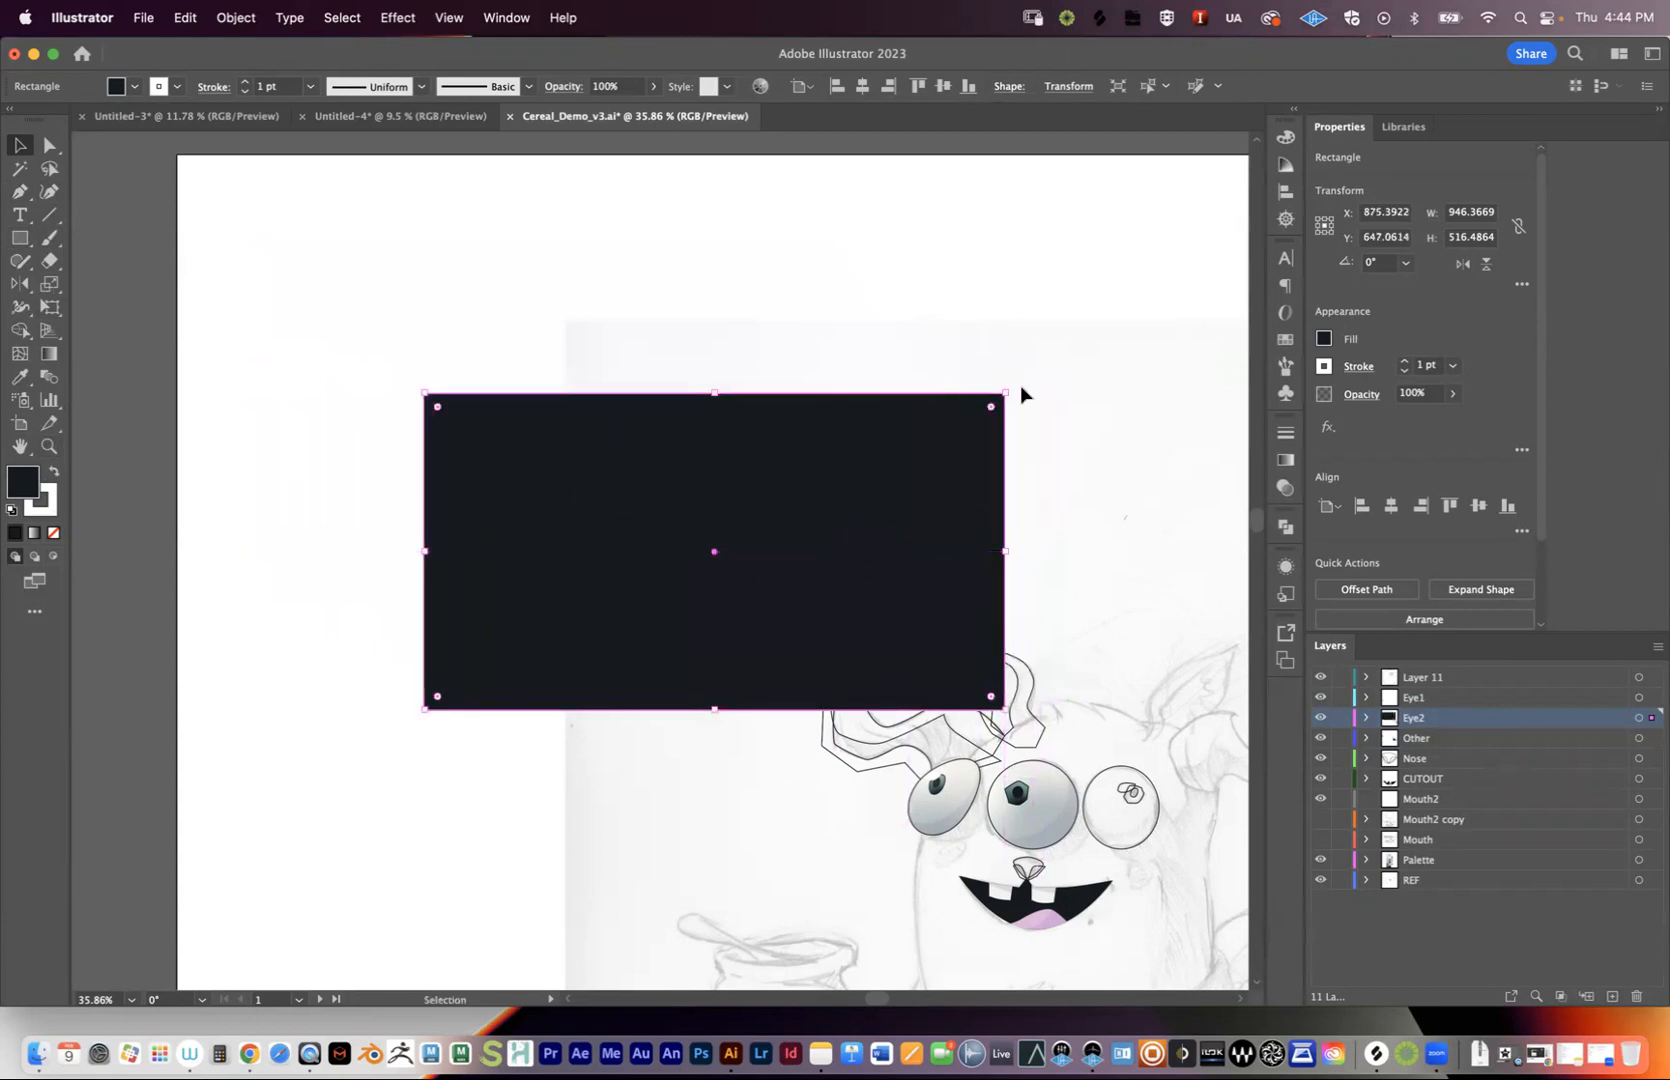
pyautogui.moveTo(804, 467); pyautogui.dragTo(750, 369)
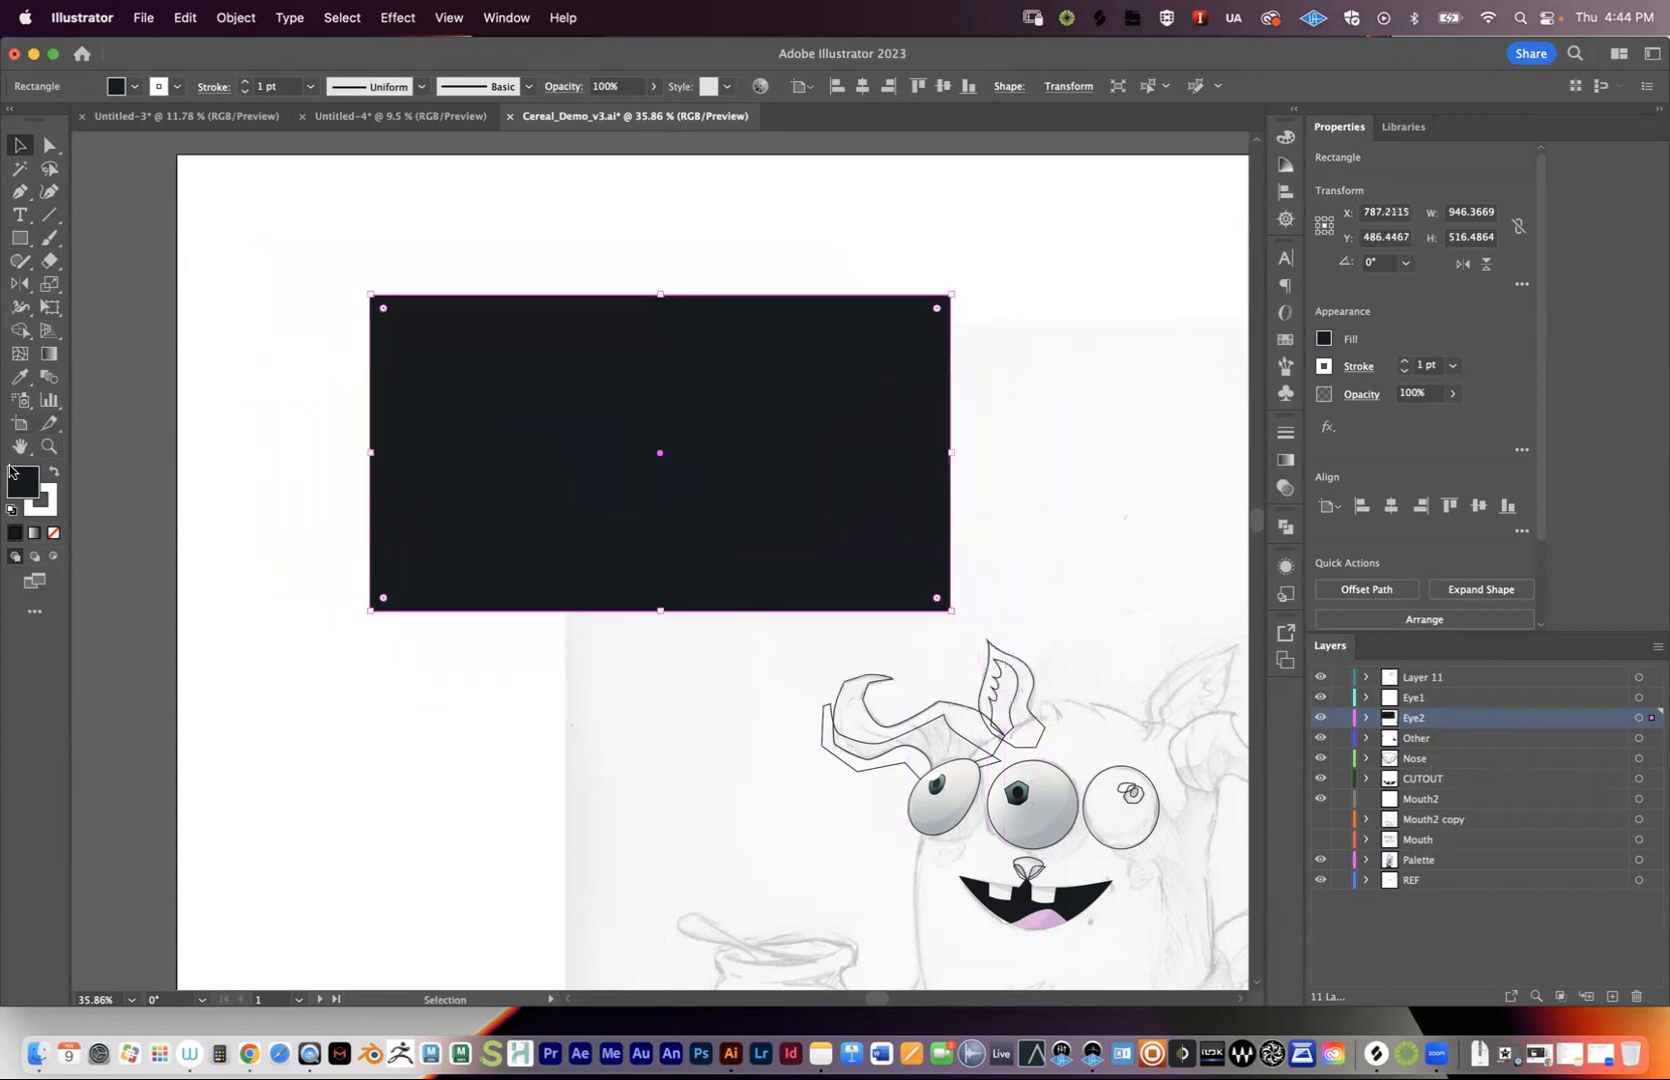
# - Remove the rectangle's white stroke and make its fill the active color attribute
pyautogui.click(50, 513)
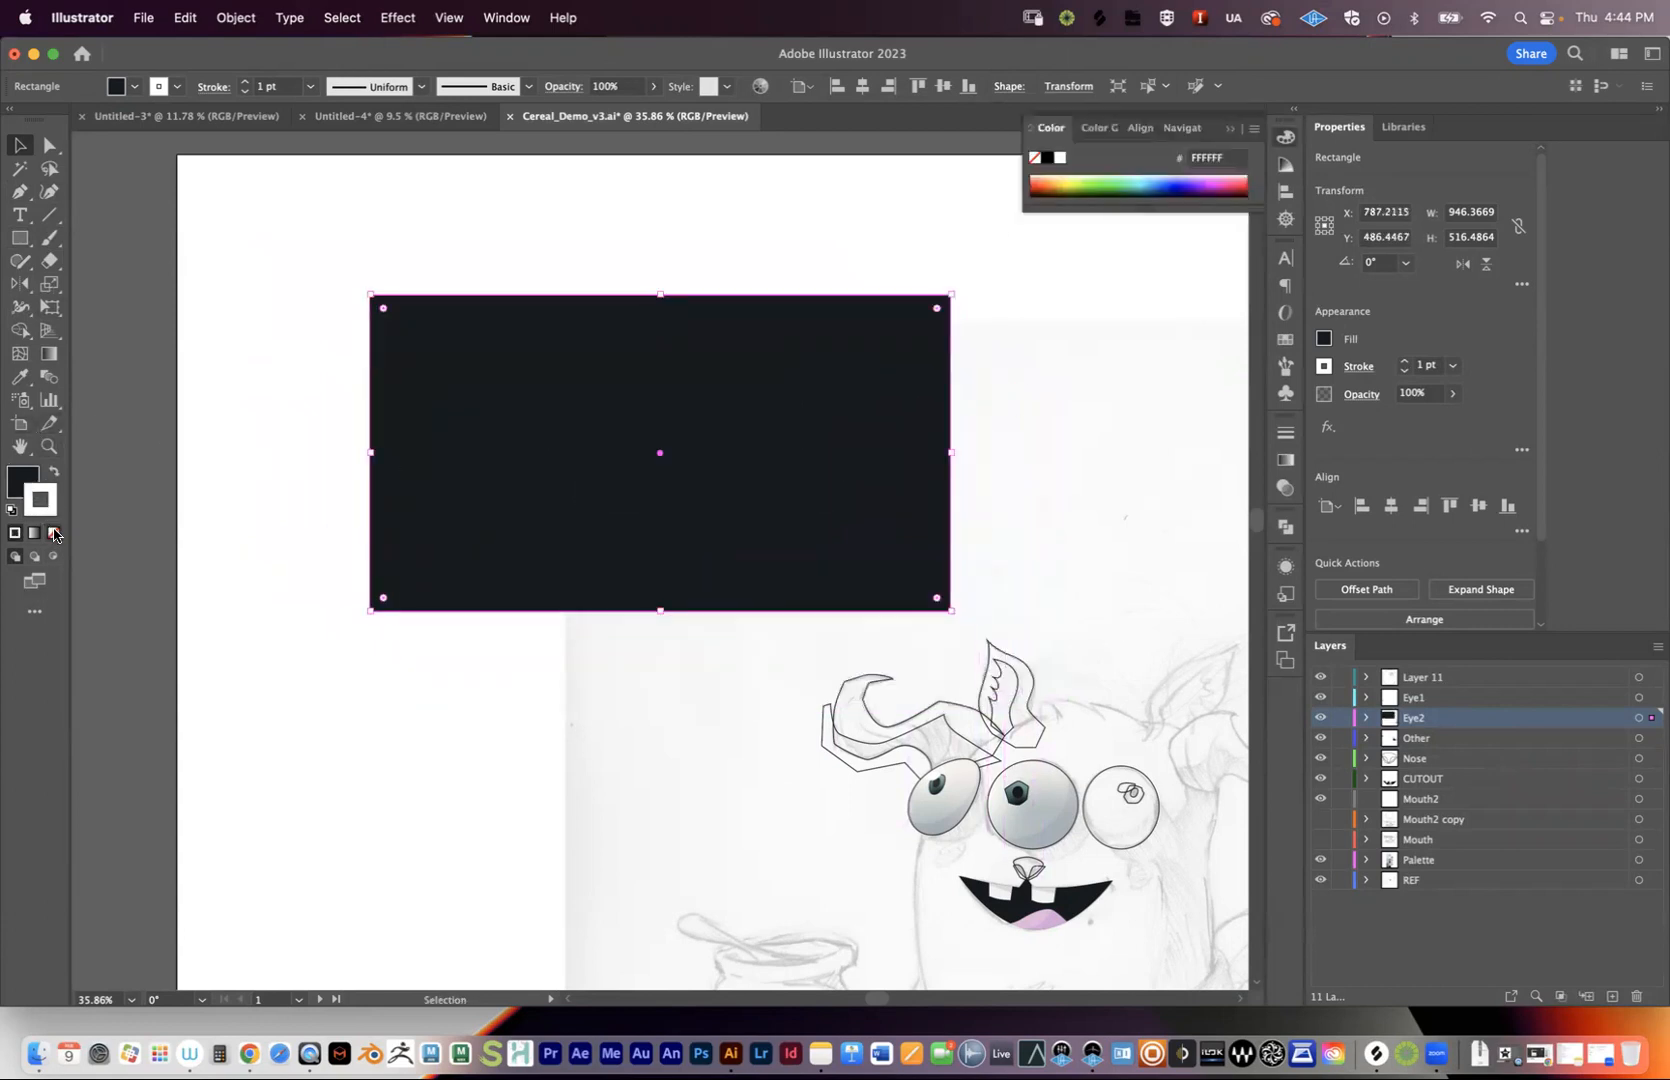
pyautogui.click(53, 532)
pyautogui.click(28, 487)
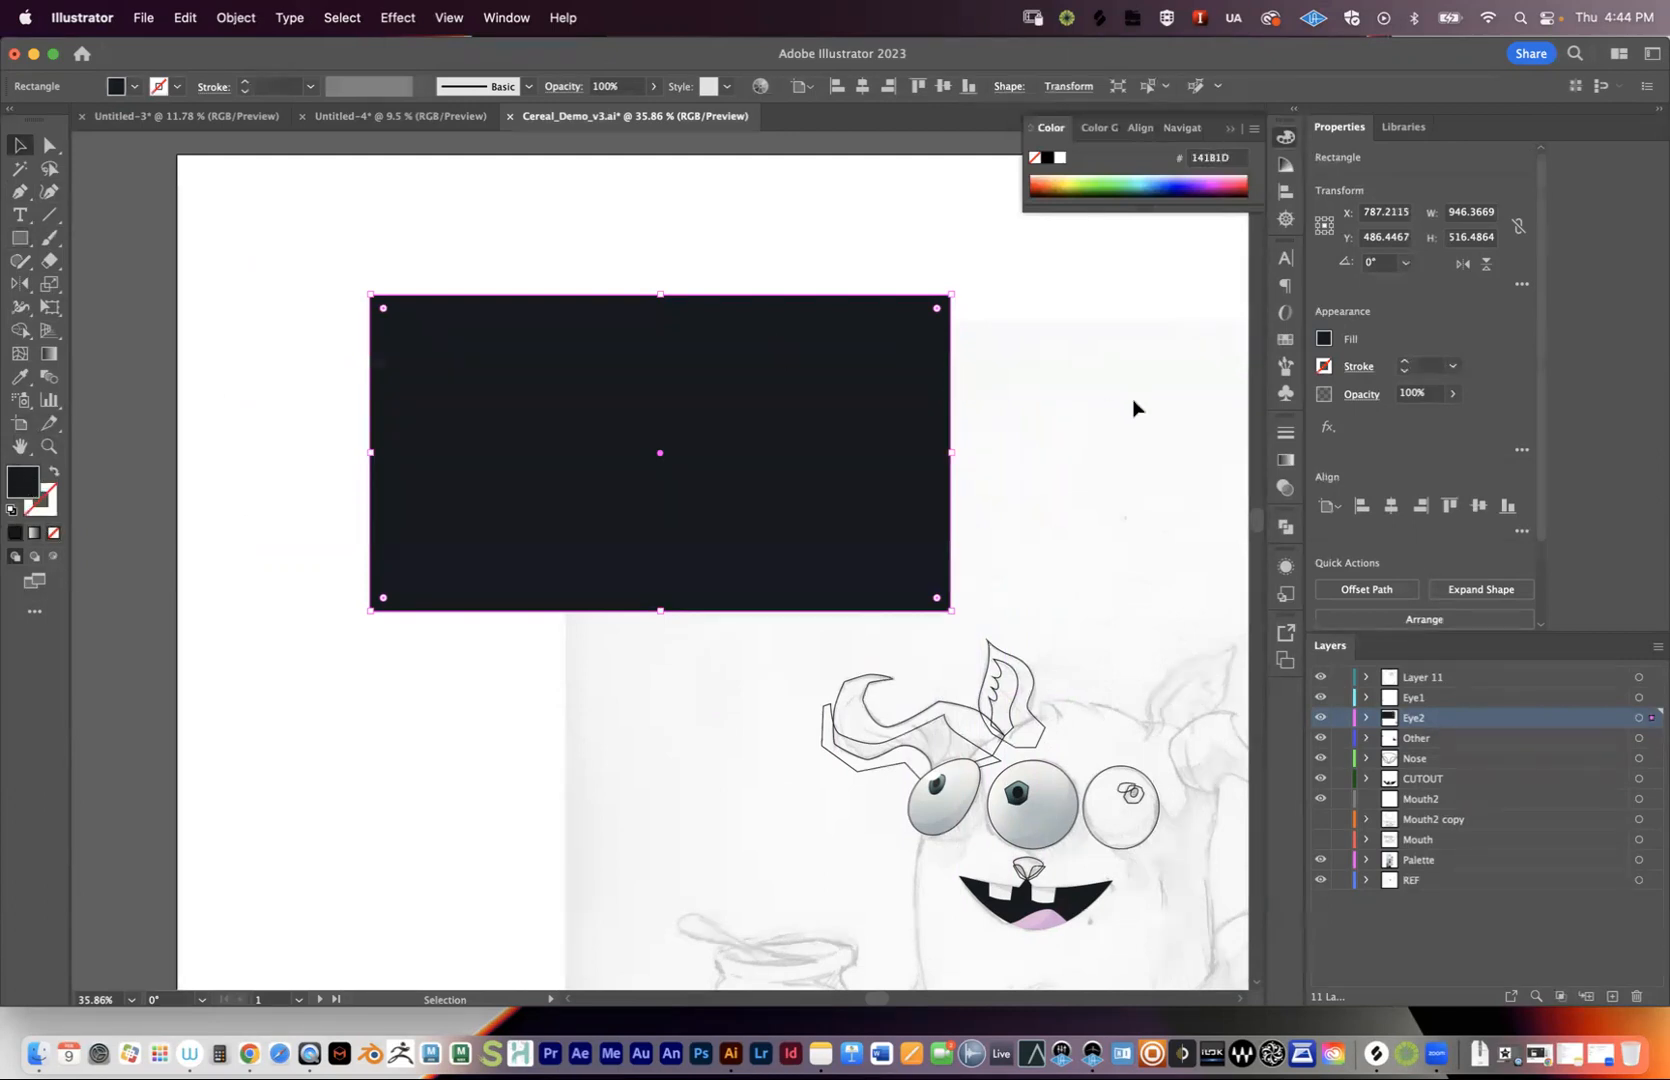
# - Shift the rectangle slightly and apply a white-to-black linear gradient to its fill
pyautogui.click(1284, 462)
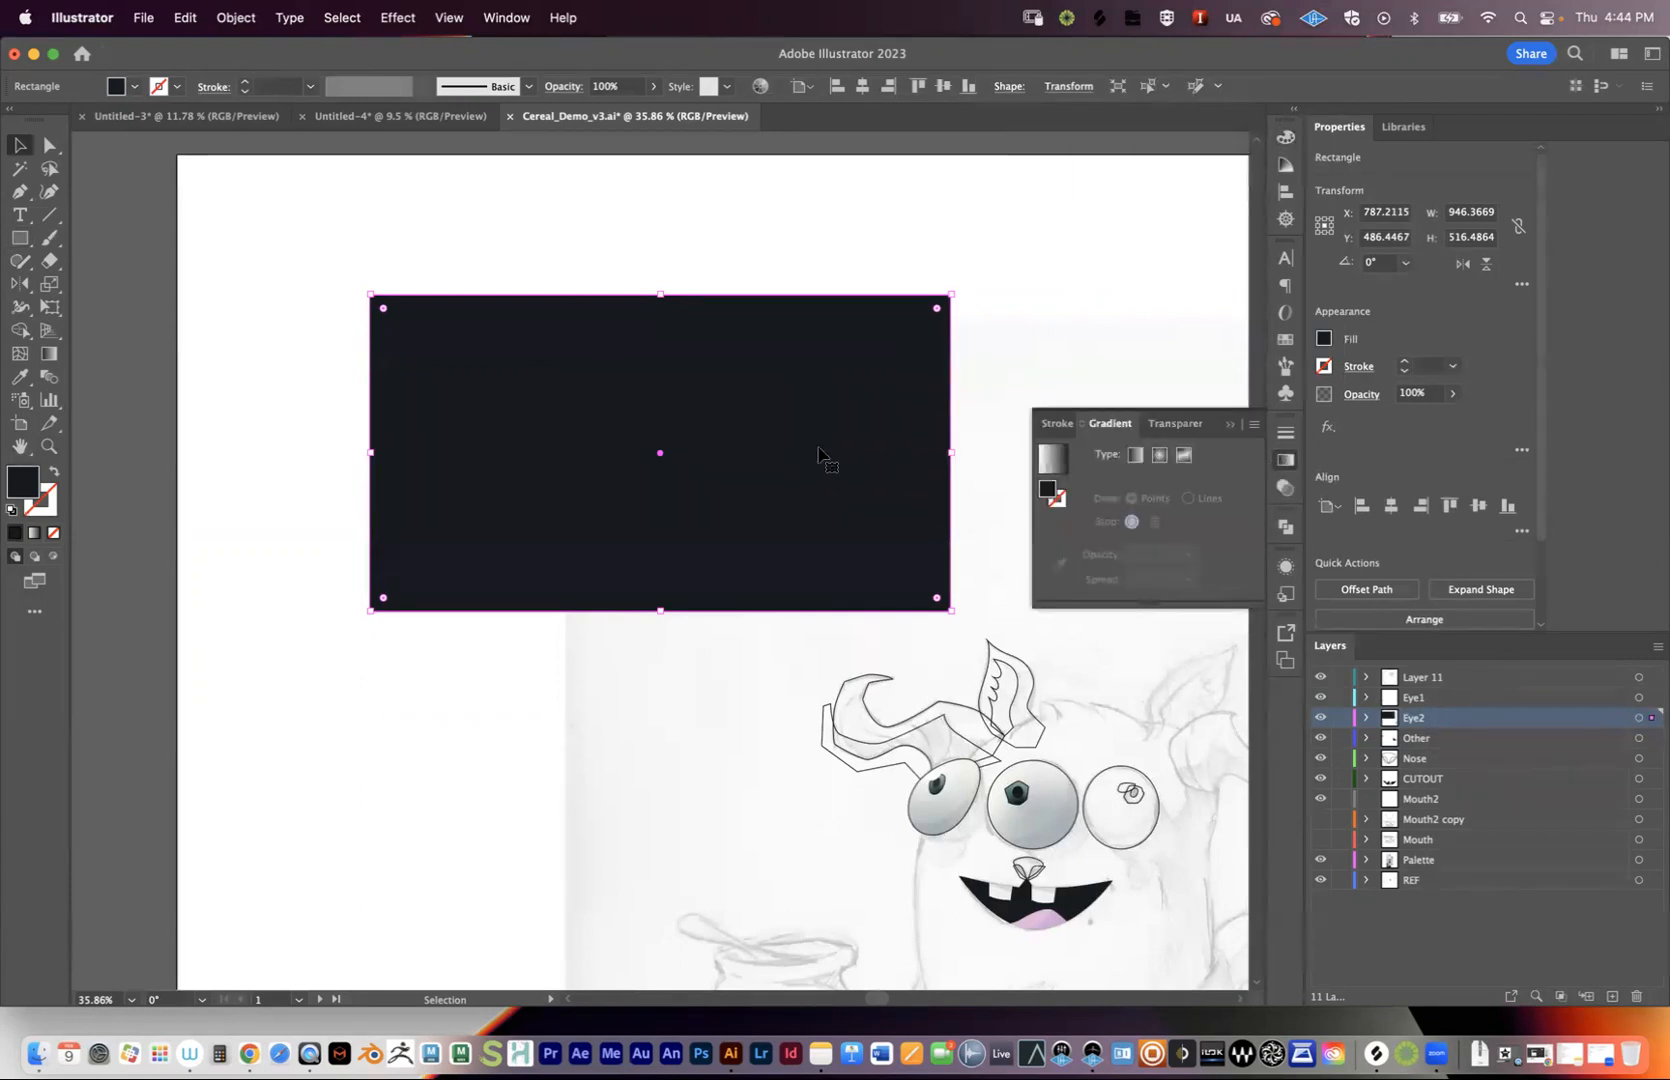
pyautogui.click(1229, 425)
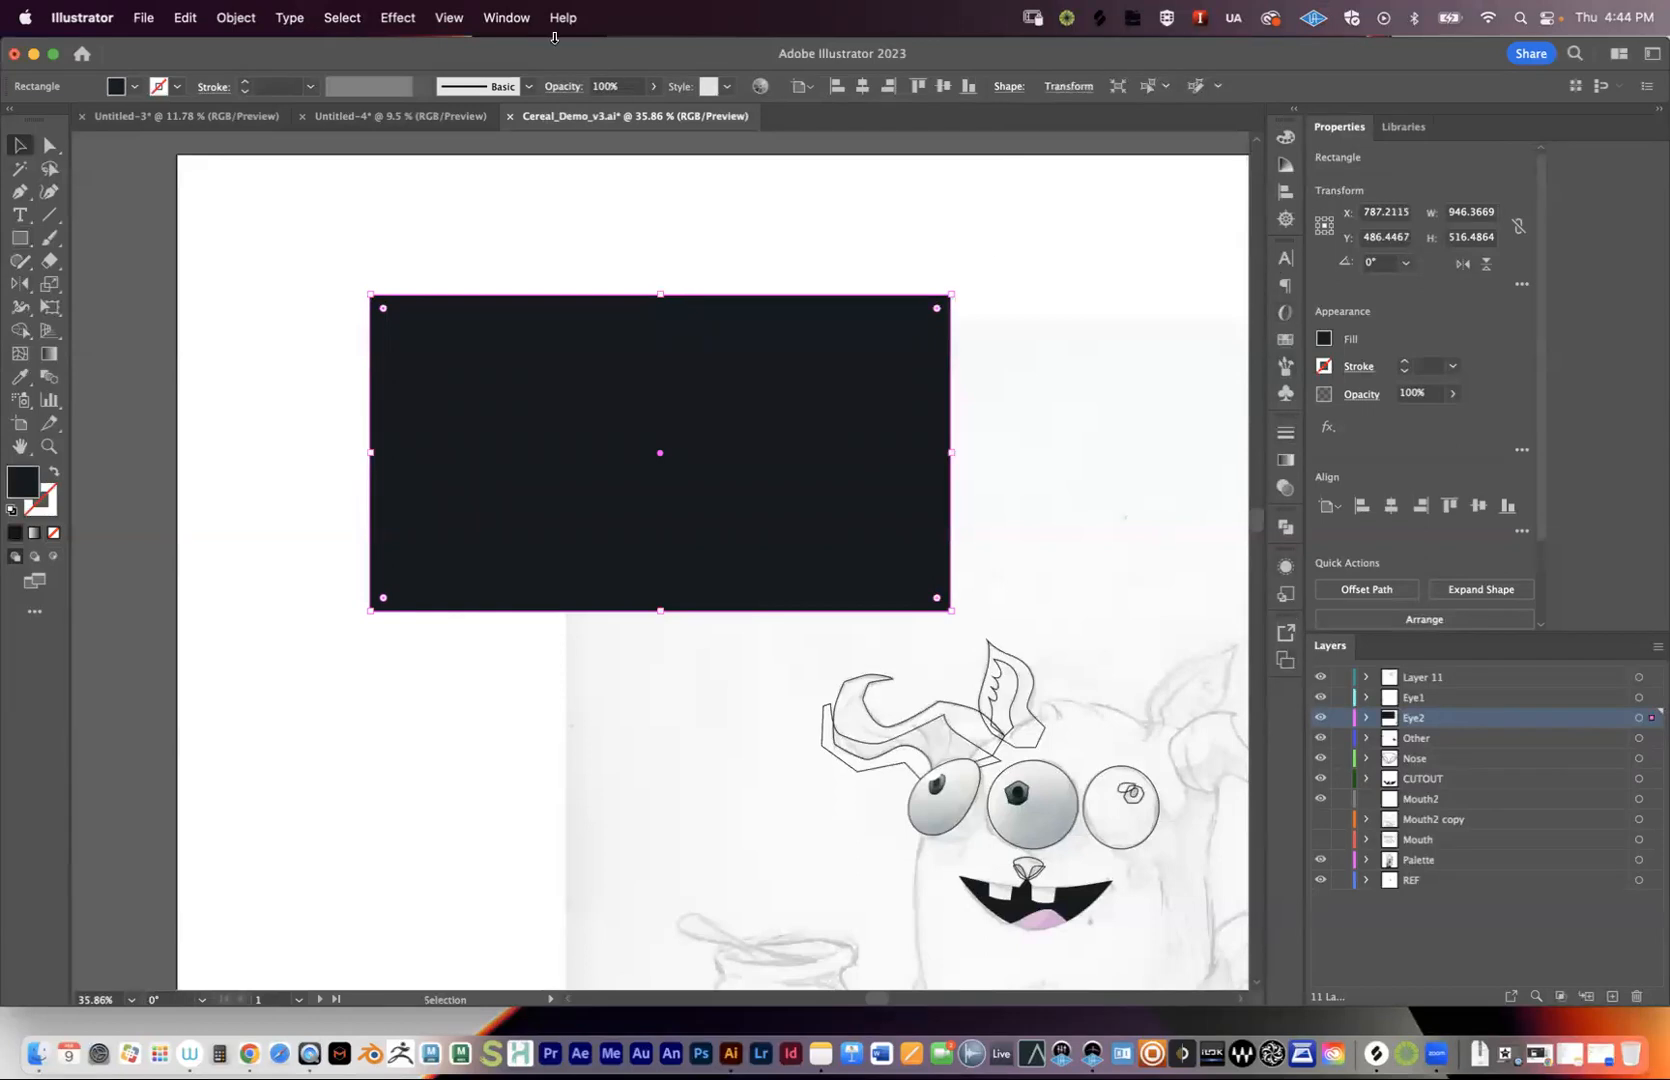
pyautogui.click(507, 17)
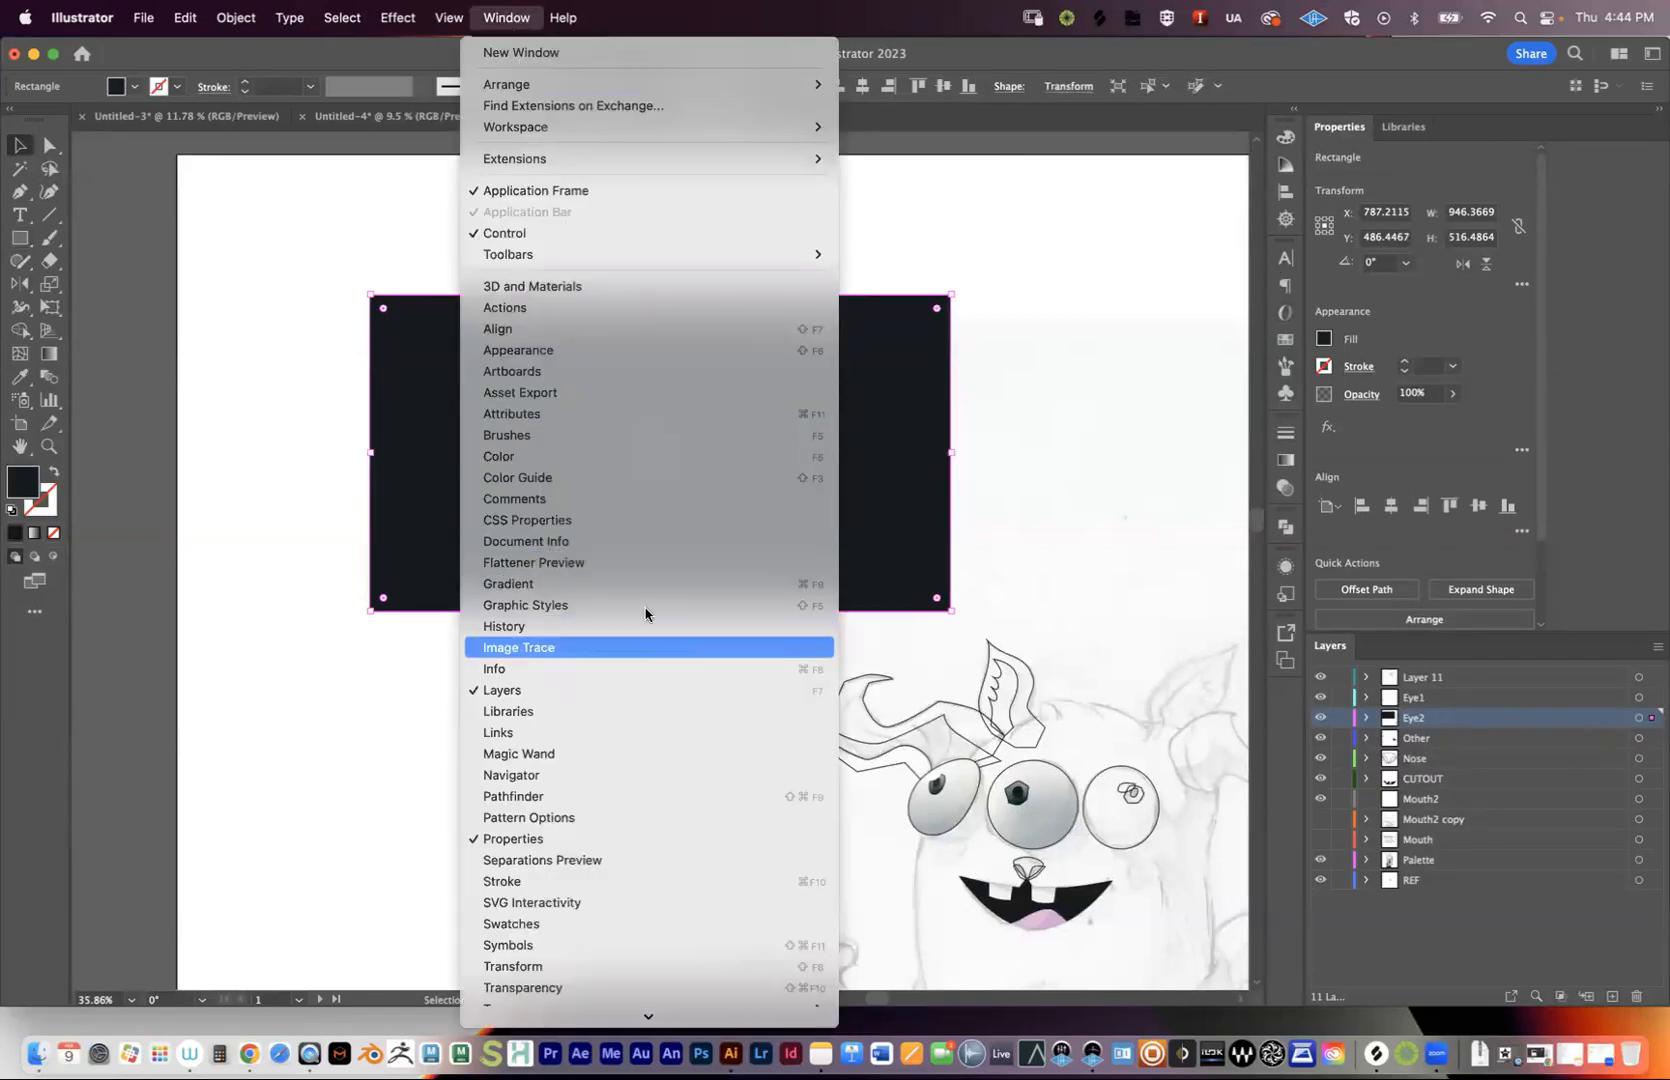
pyautogui.click(642, 584)
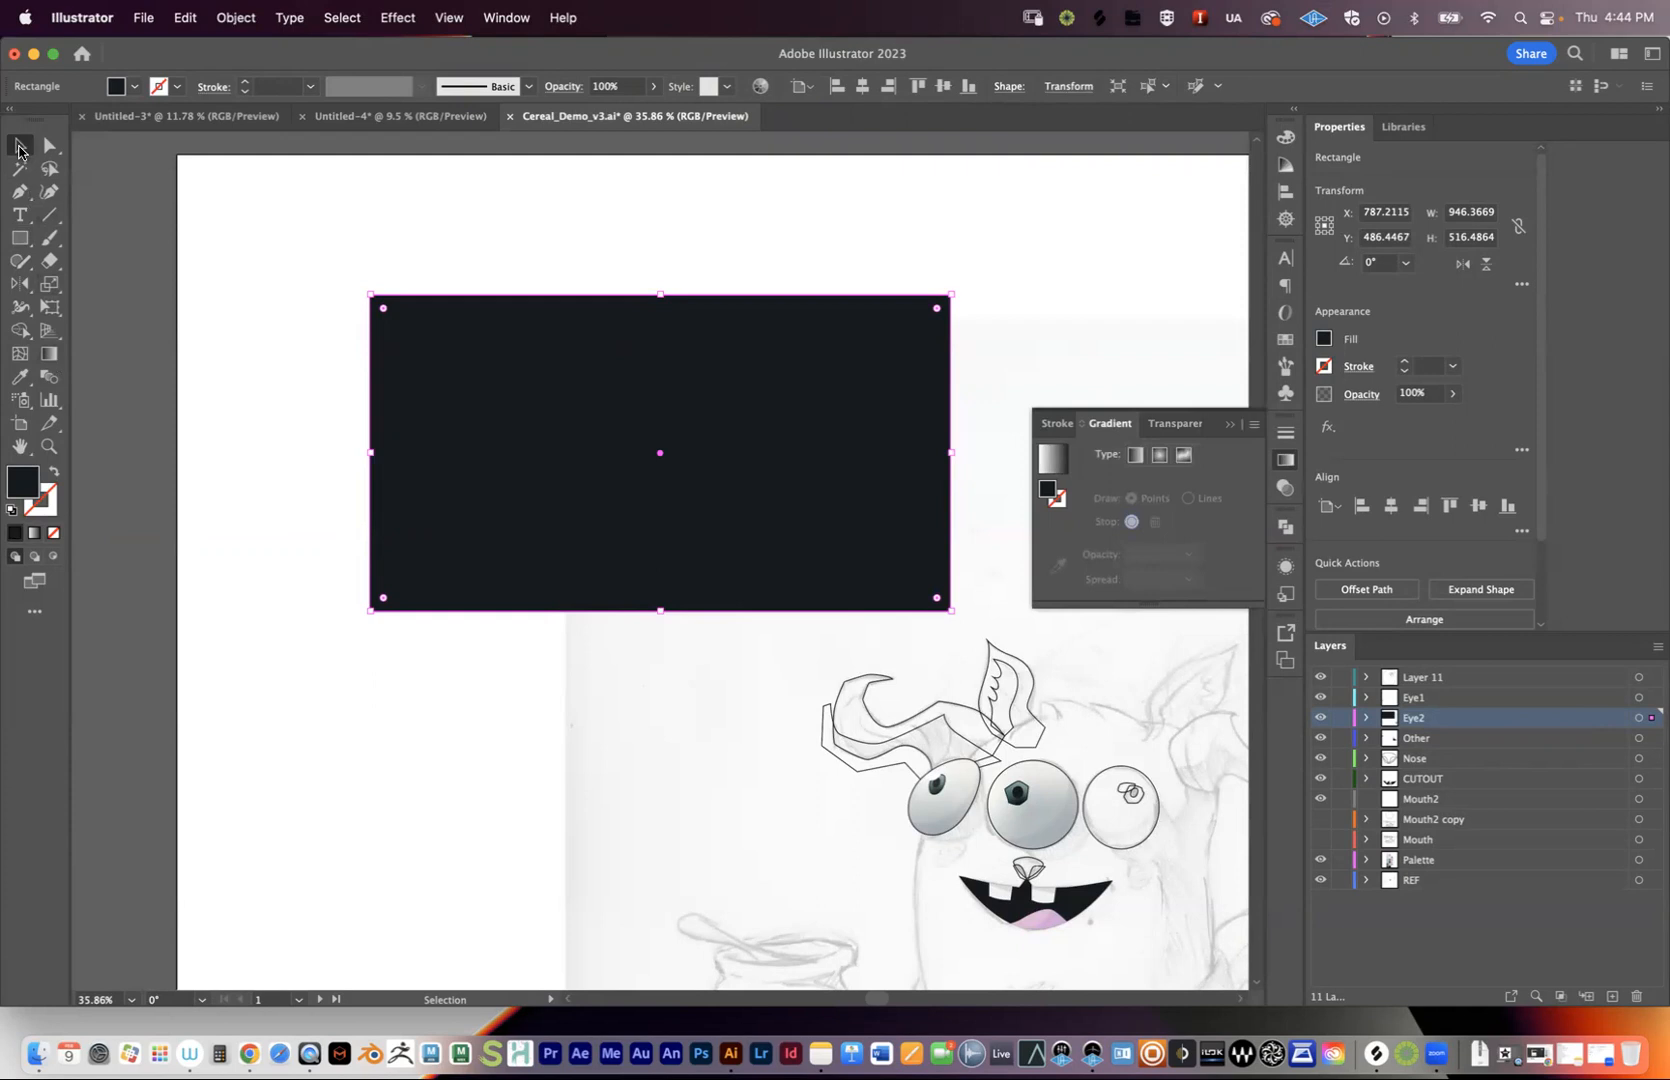
pyautogui.moveTo(510, 428); pyautogui.dragTo(489, 413)
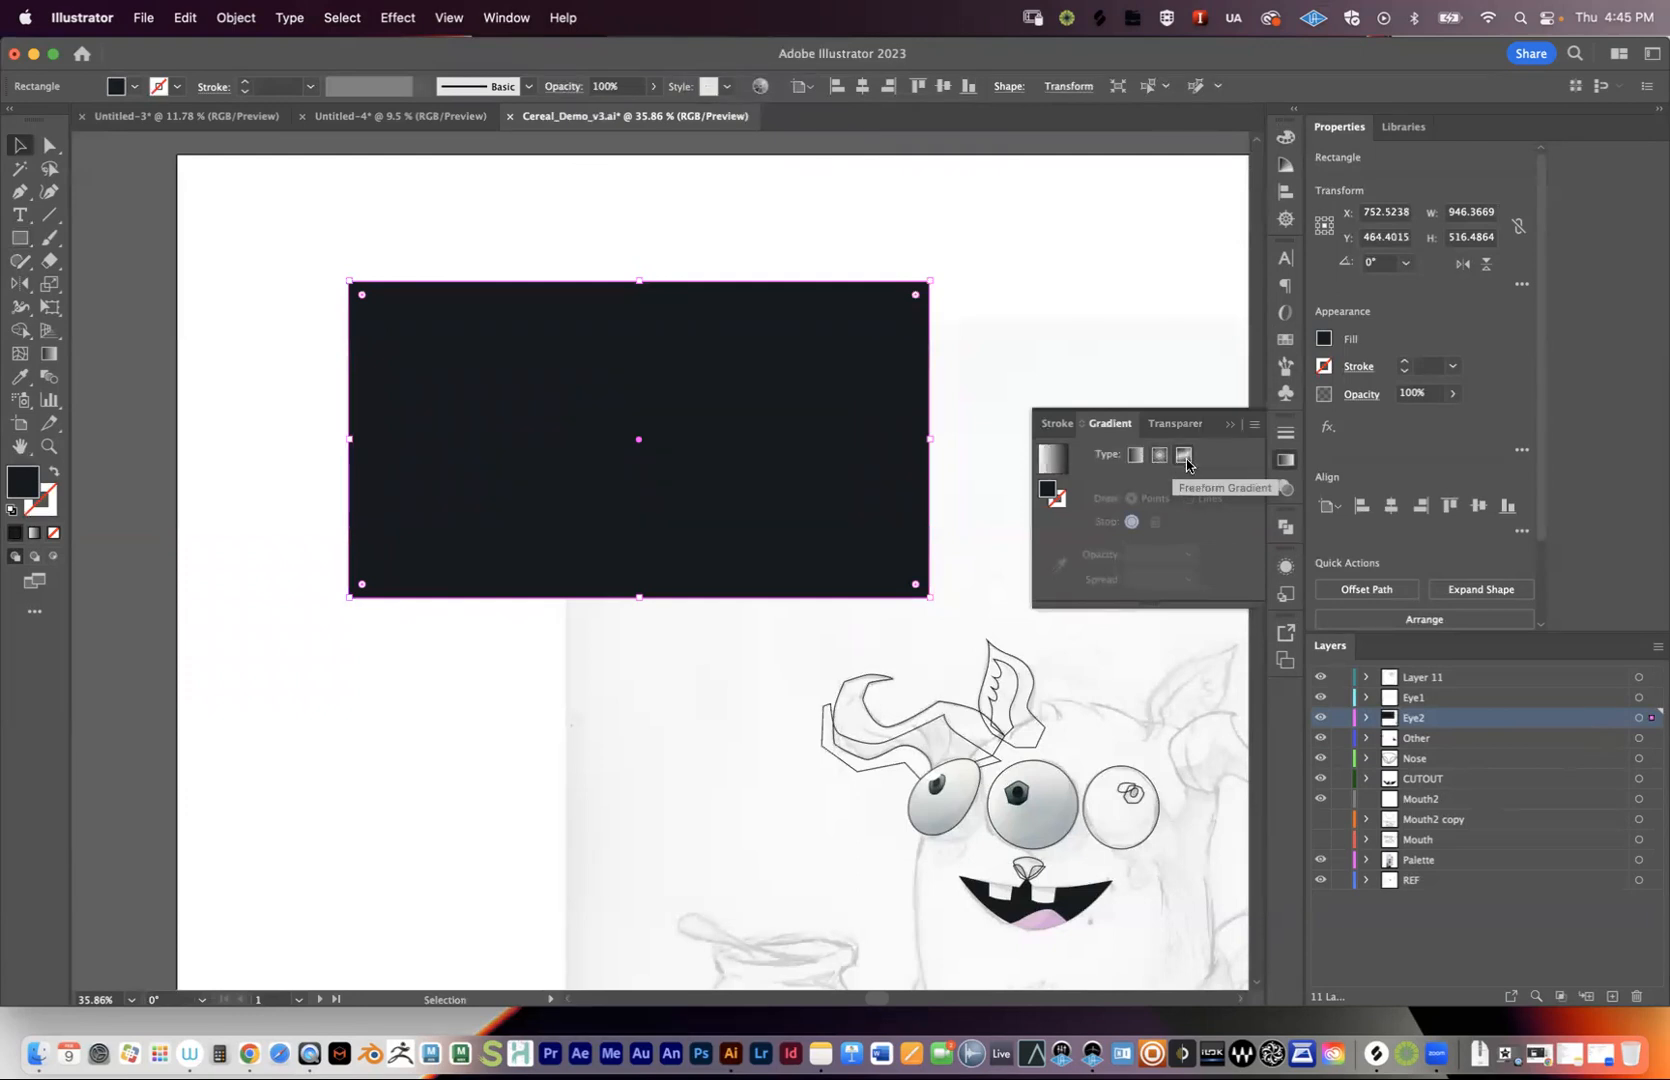
pyautogui.click(1135, 457)
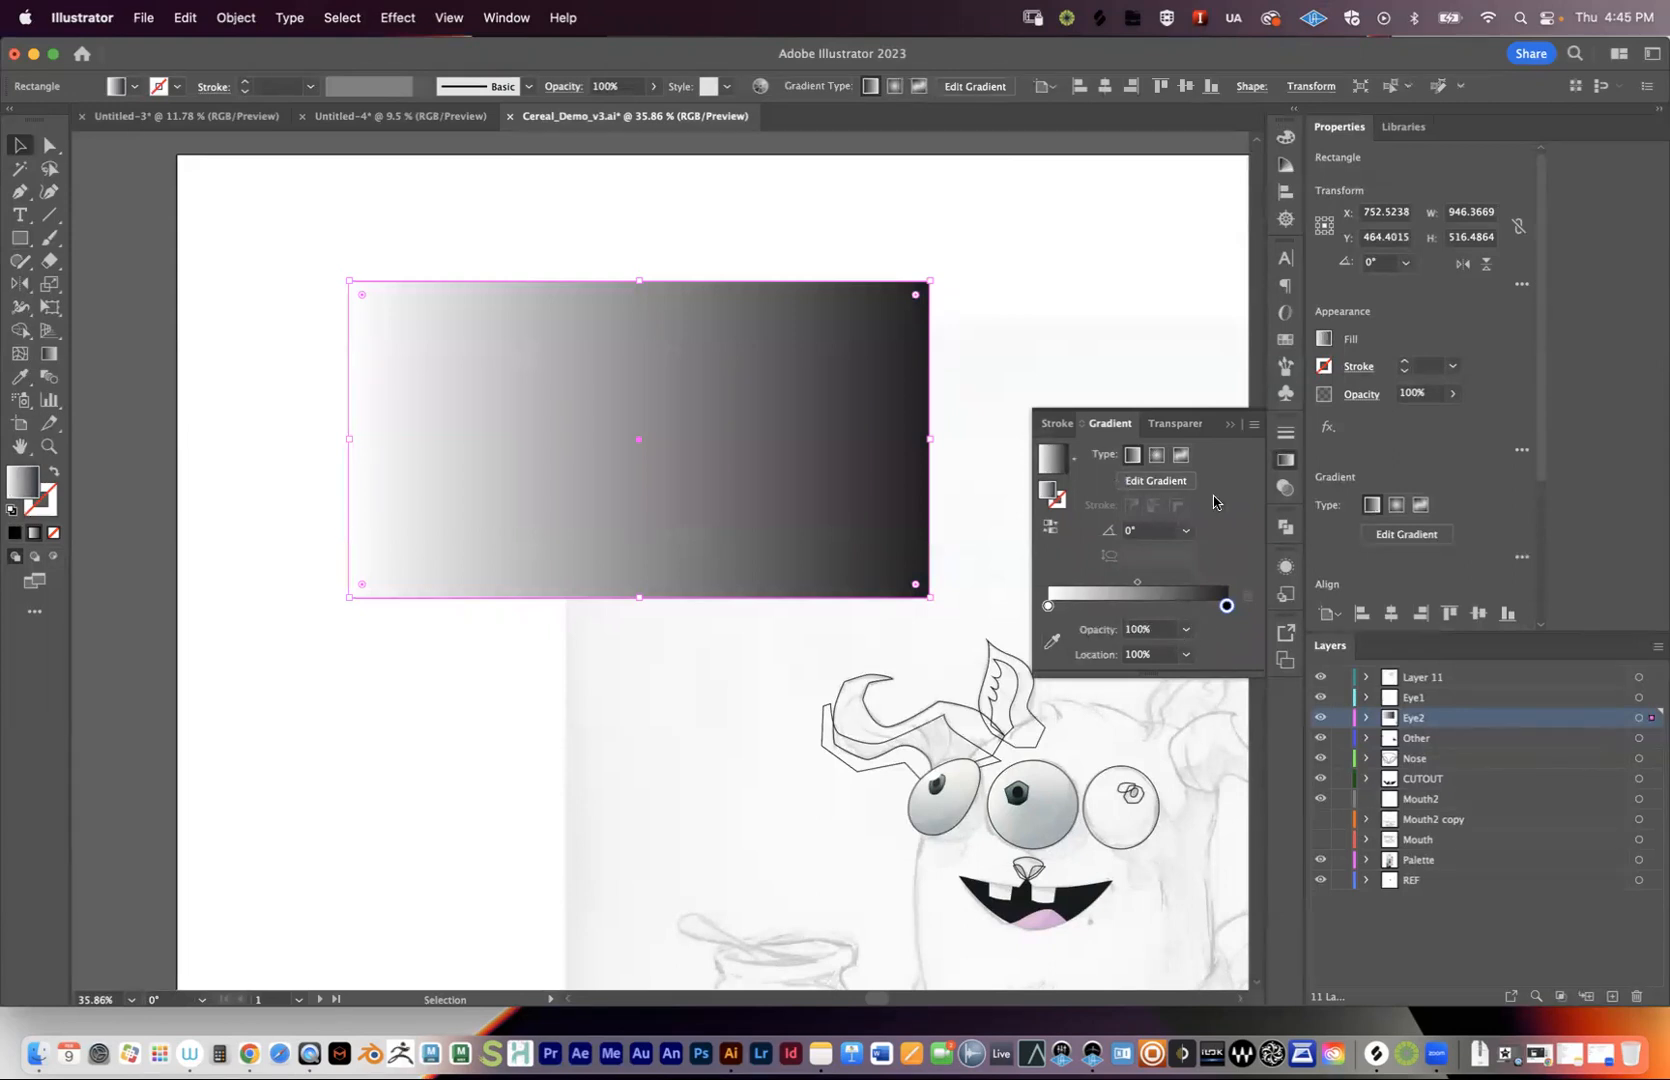
# - Try the rectangle's gradient at angles of 90° and 45° and return it to 0°
pyautogui.click(1187, 535)
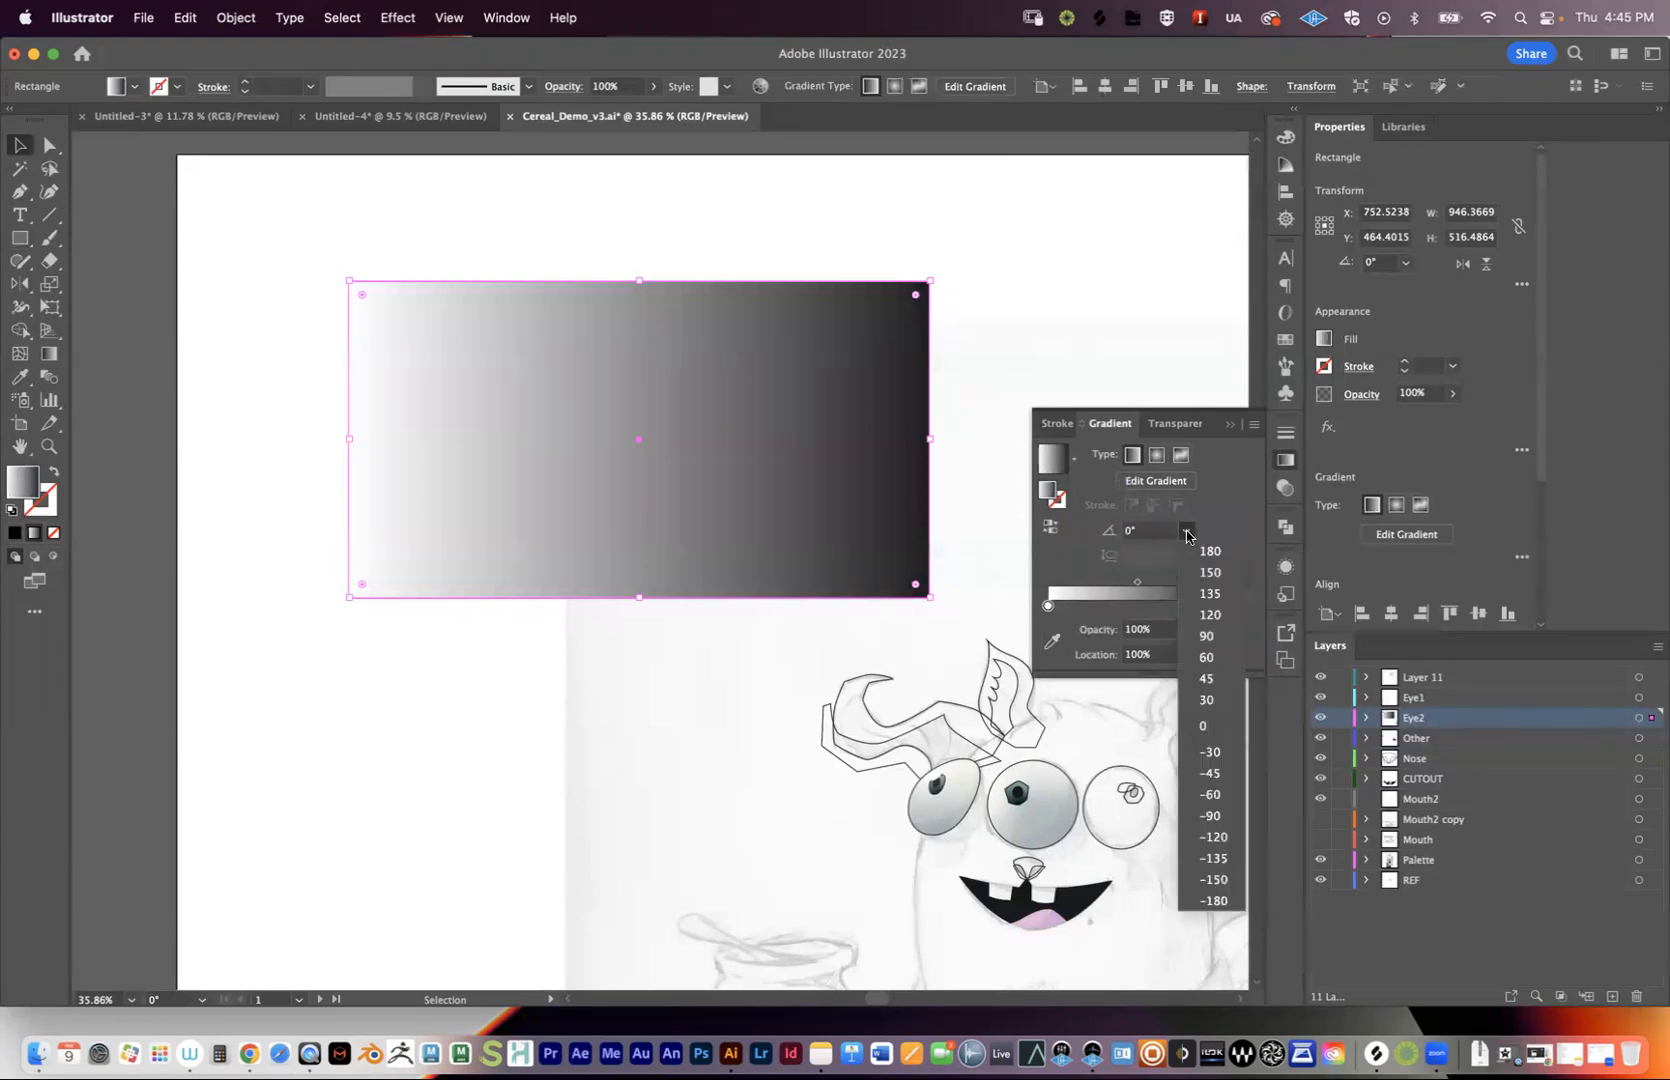
pyautogui.click(1207, 638)
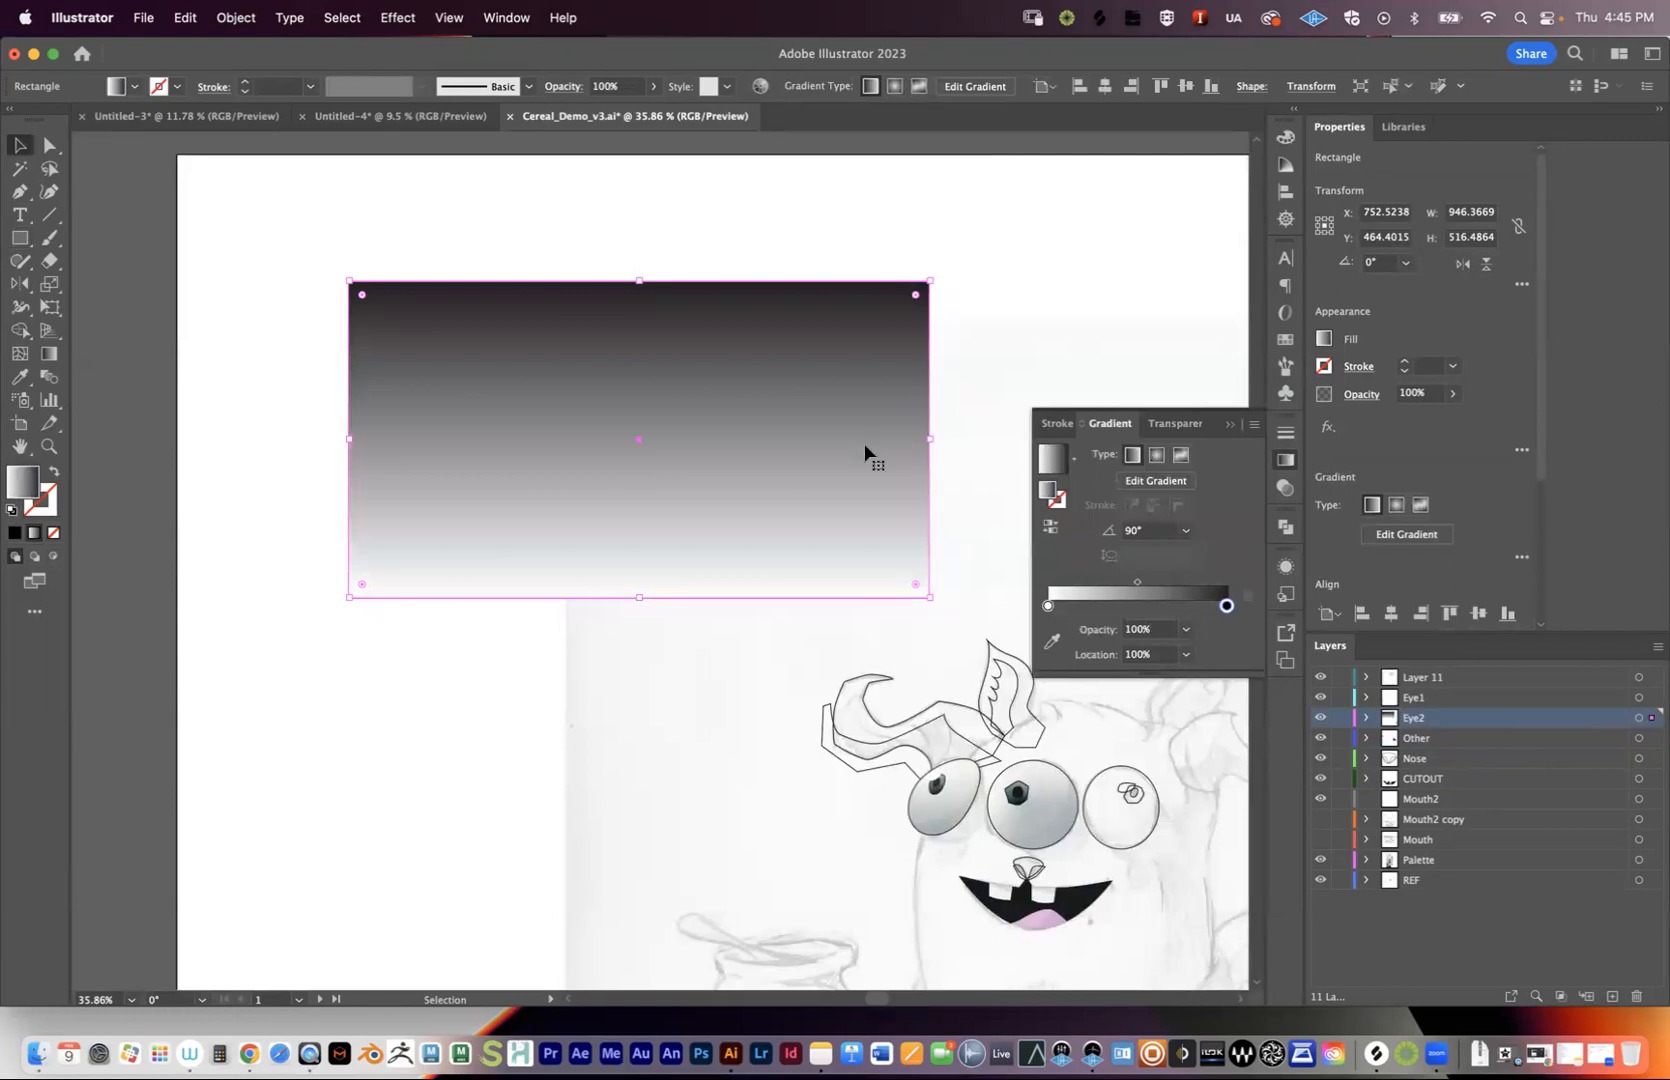
pyautogui.click(1186, 530)
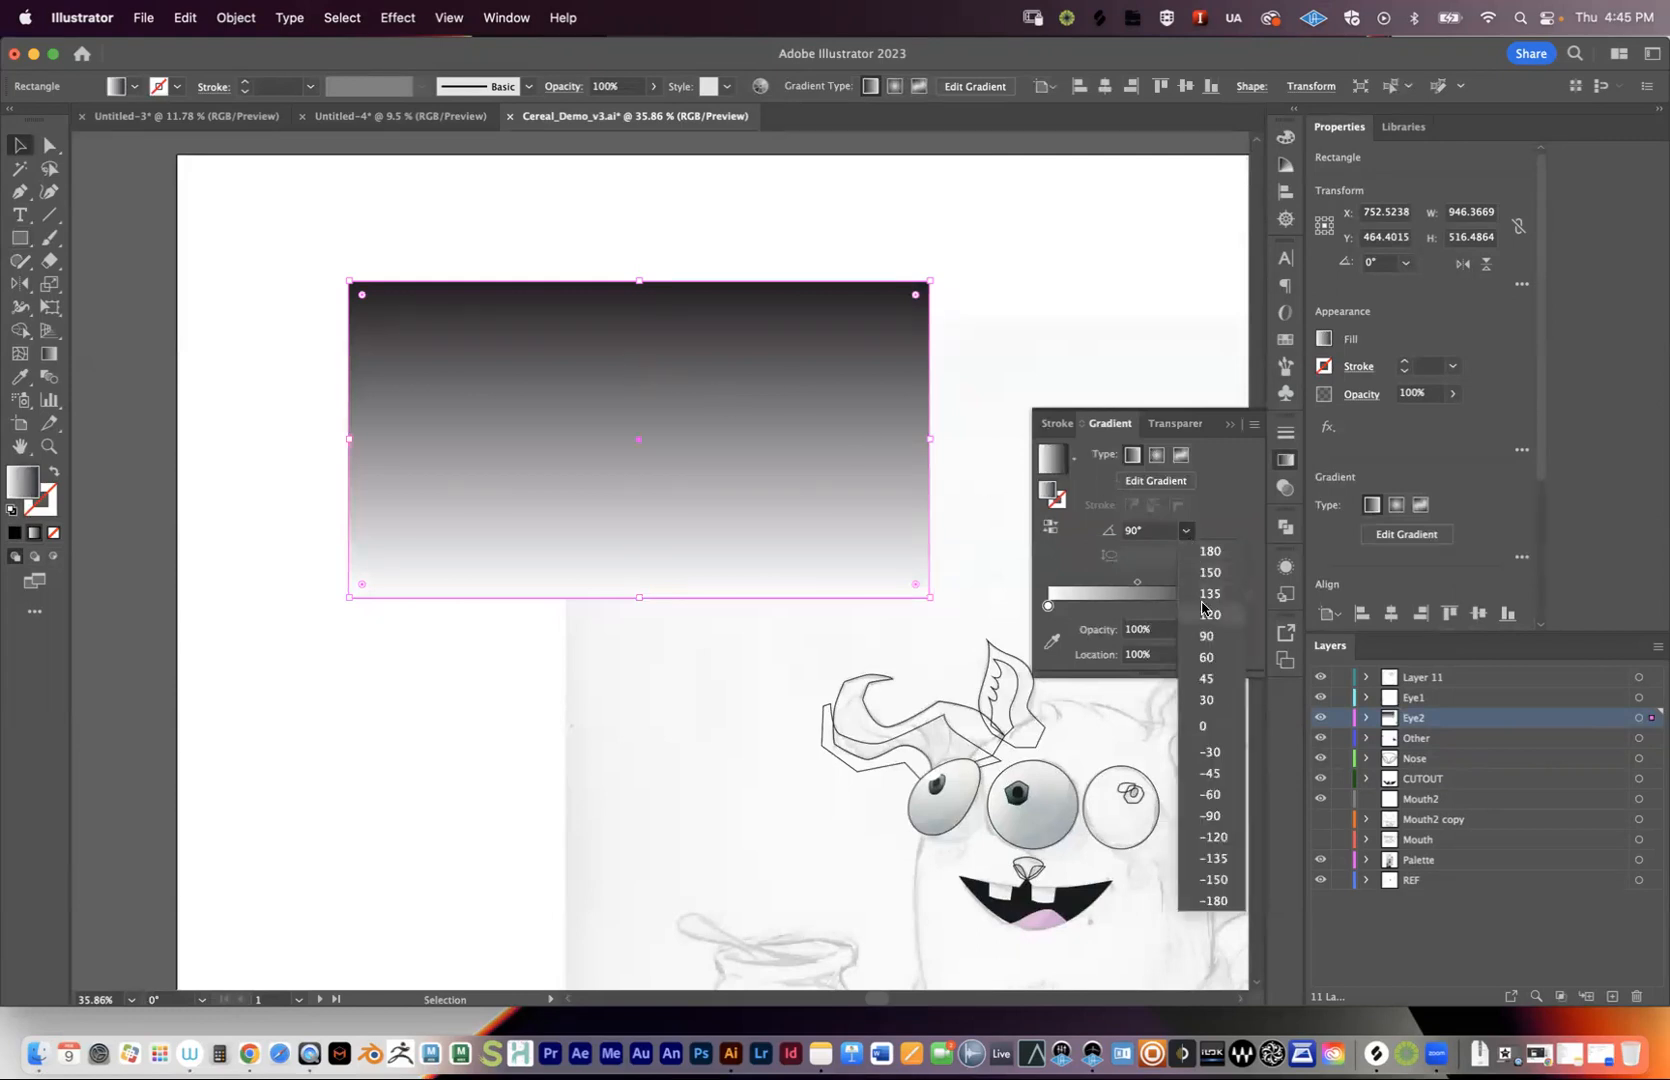
pyautogui.click(1213, 678)
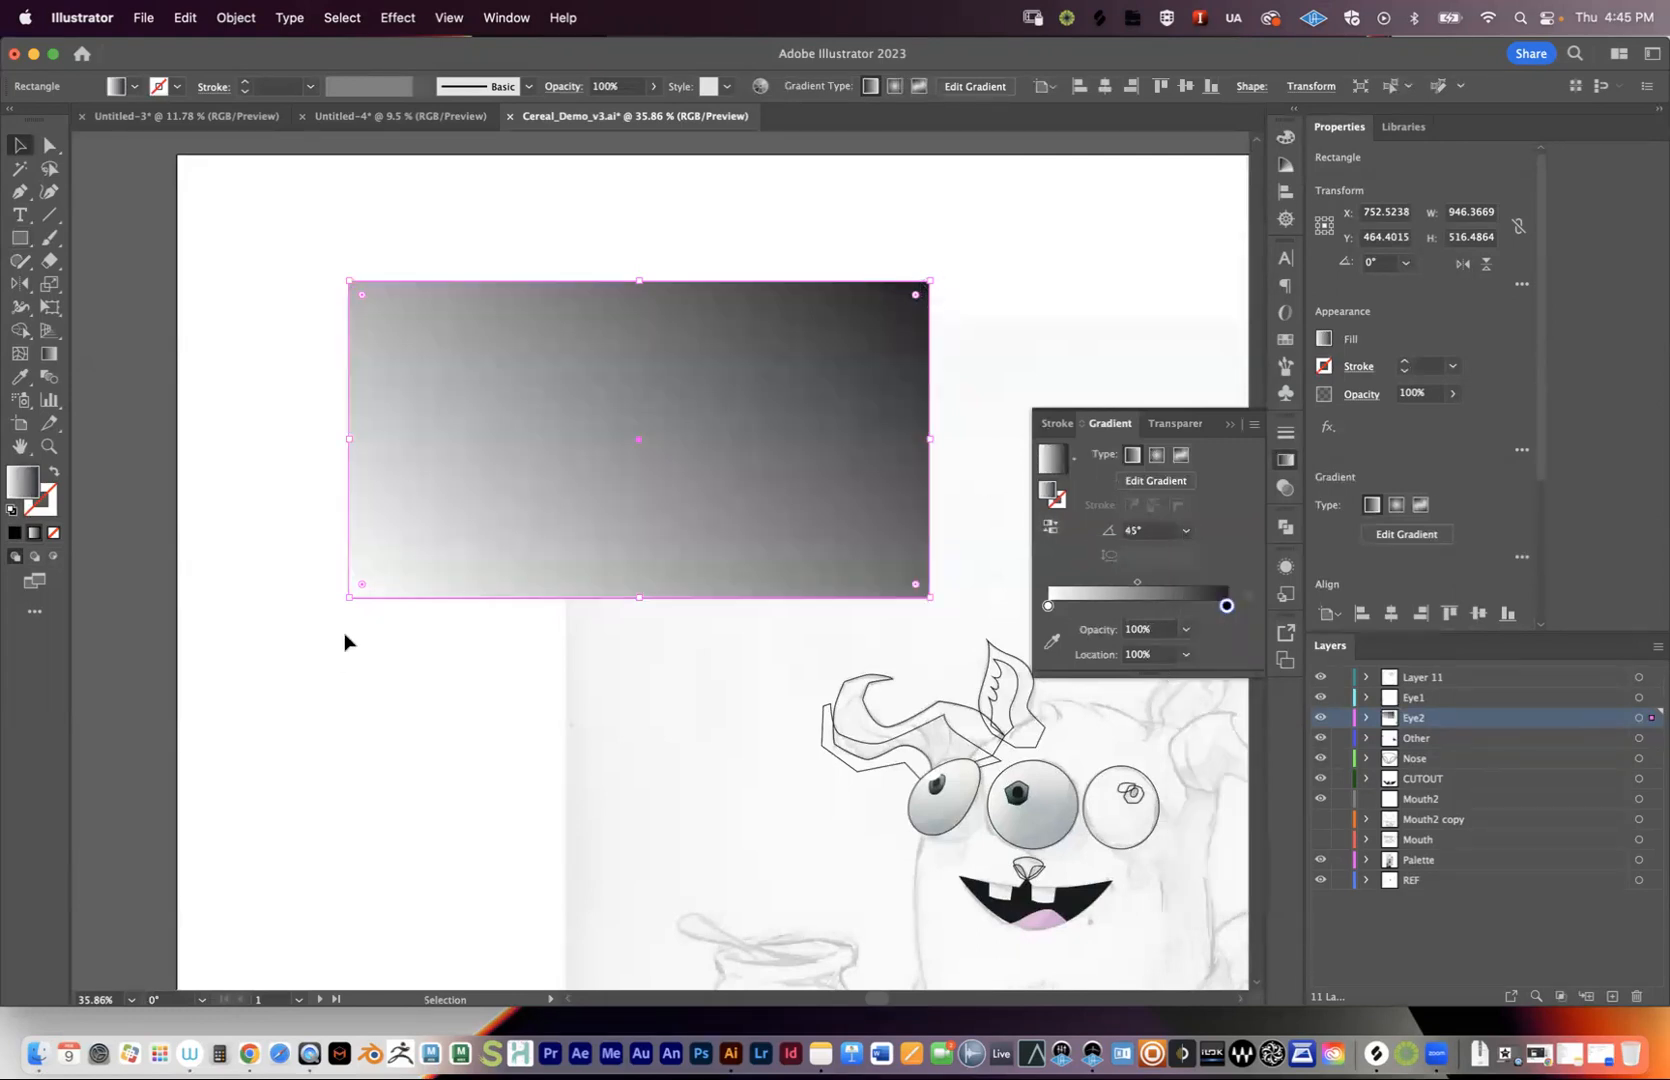
pyautogui.click(1186, 530)
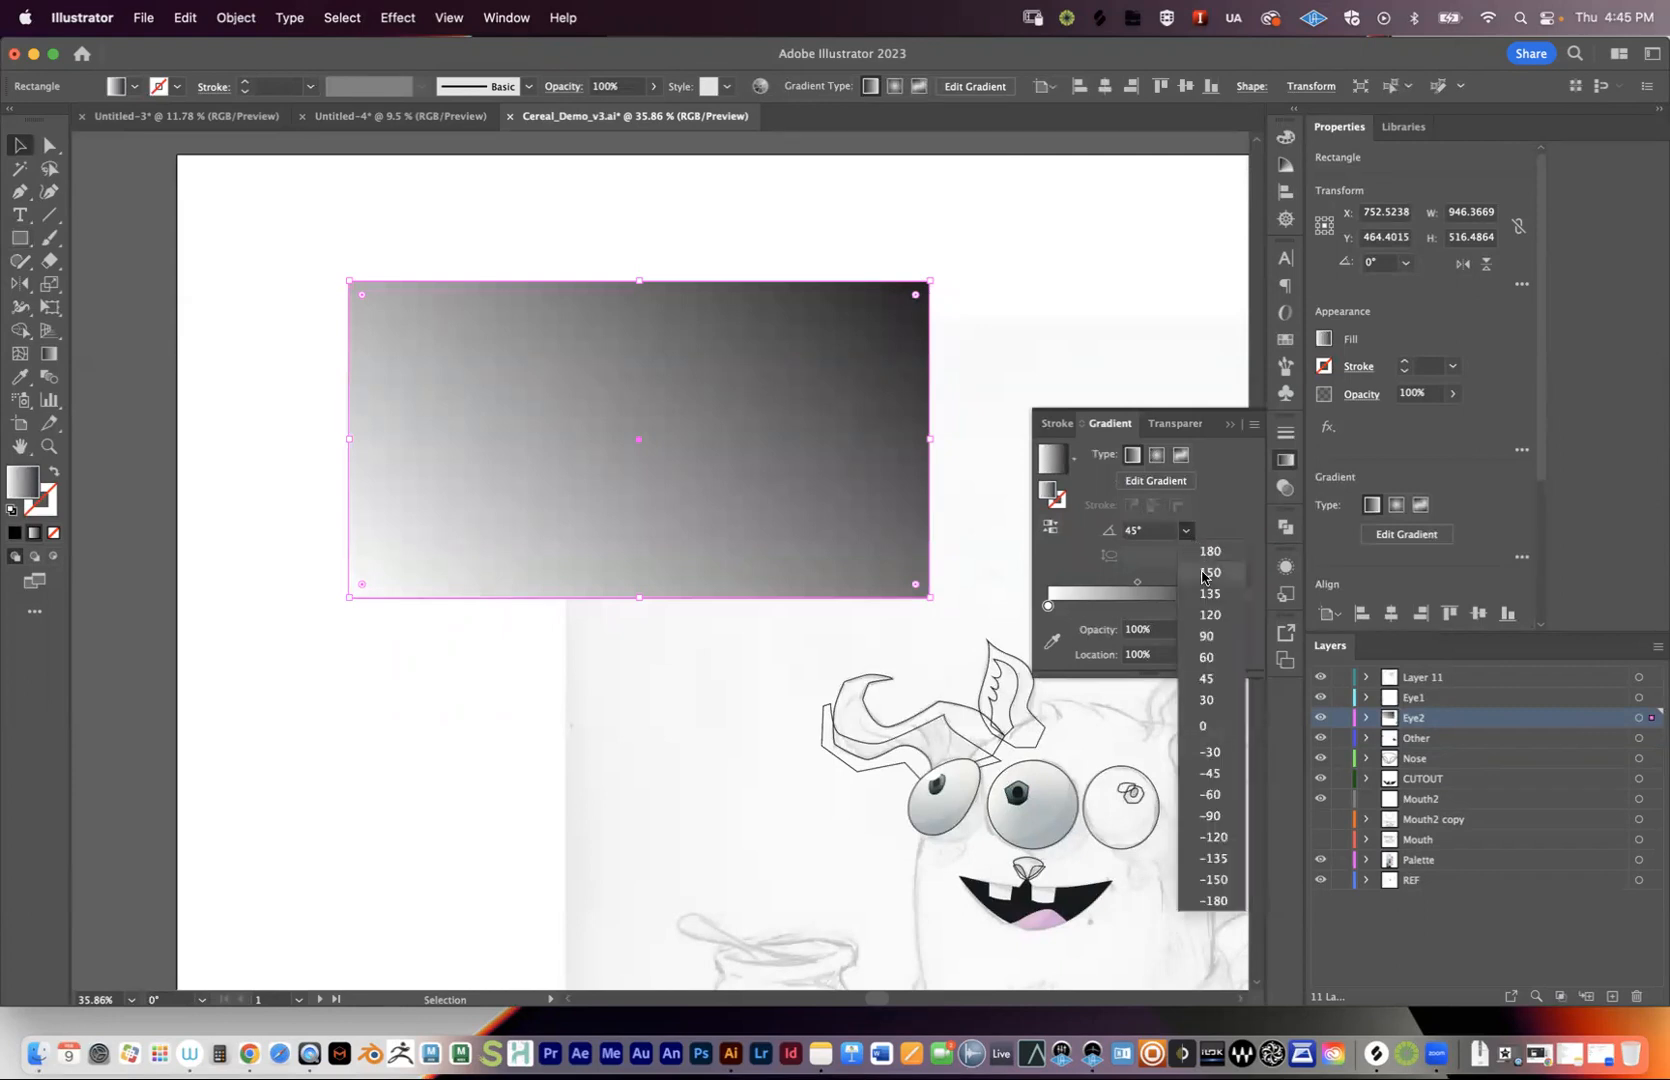
pyautogui.click(1207, 722)
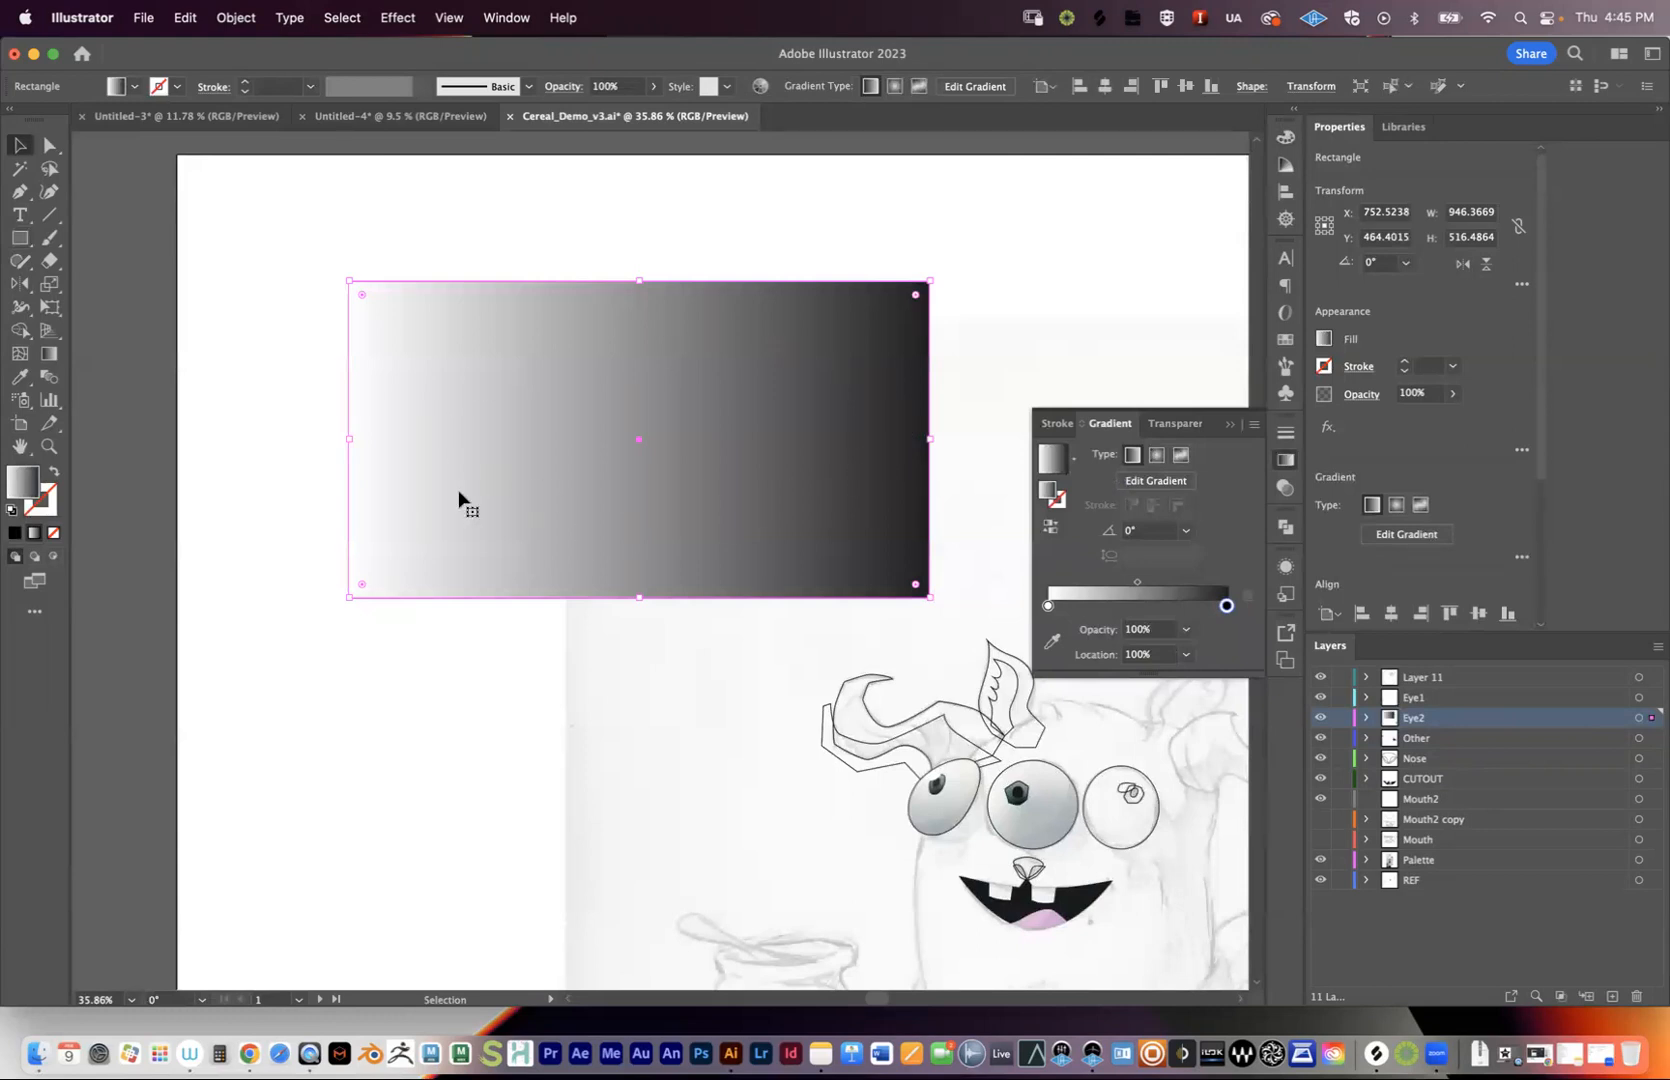
# - Try the black color stop at about 29% and the white one at about 48%, restoring each to its end
pyautogui.click(1149, 485)
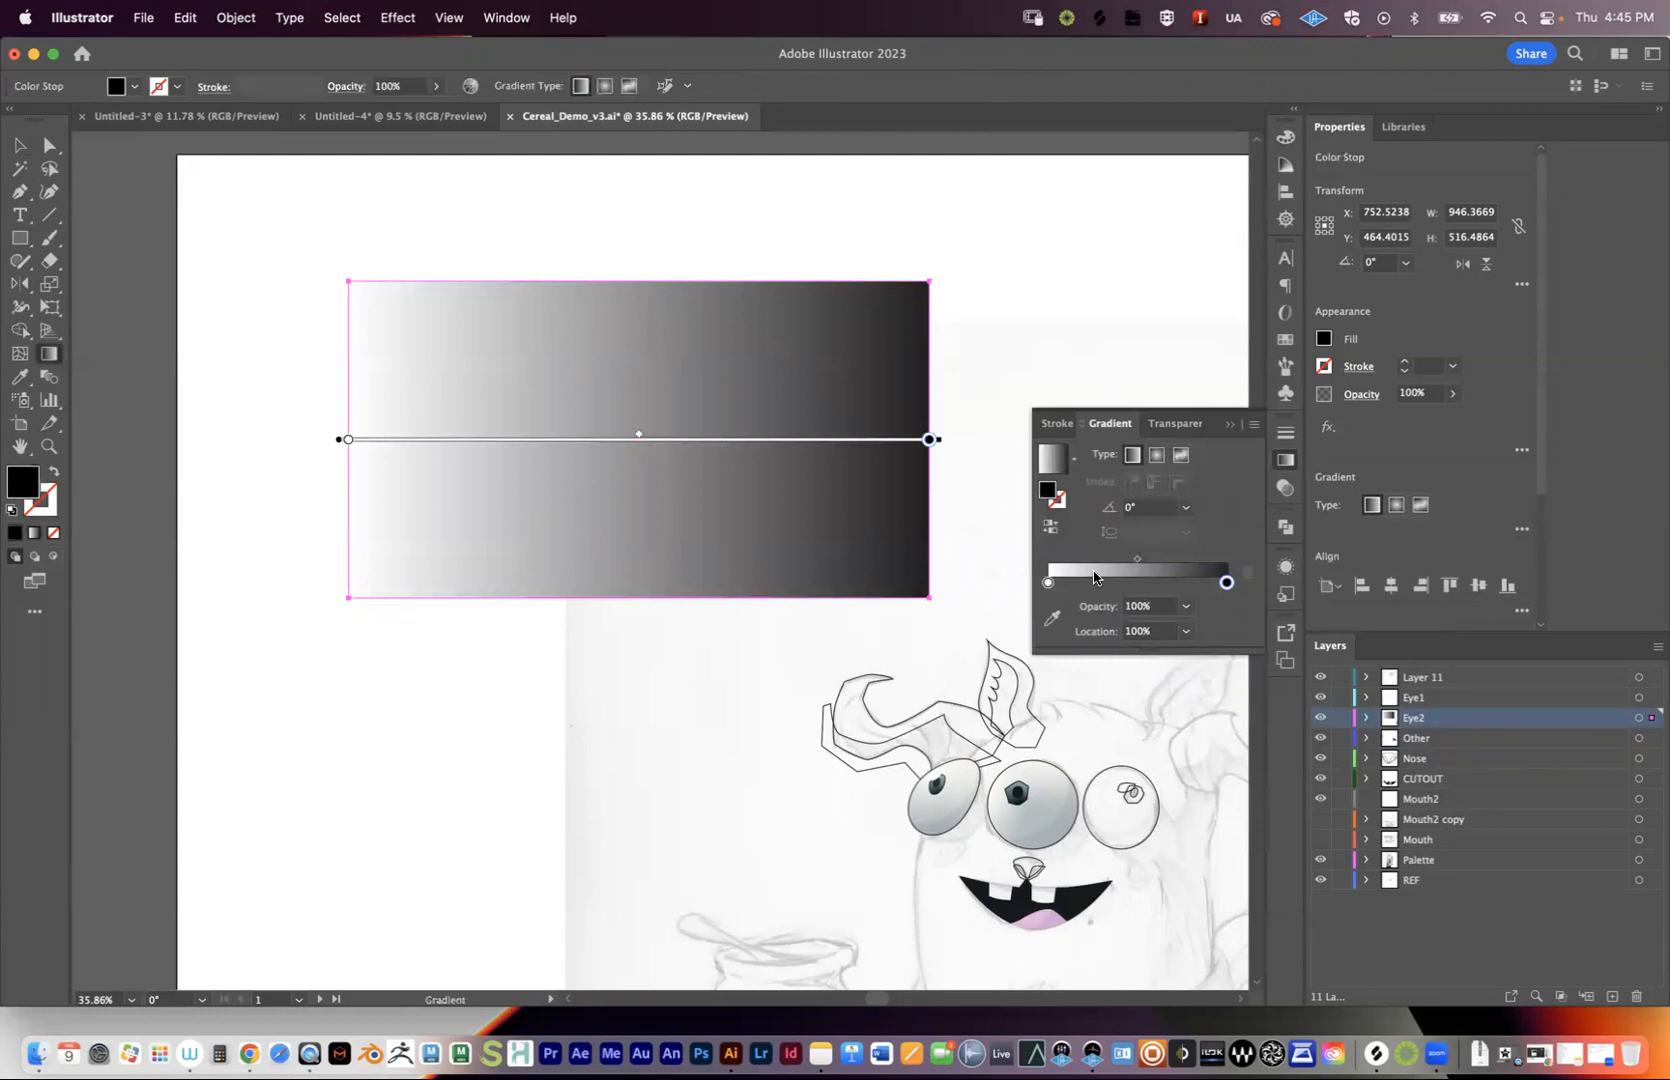
pyautogui.moveTo(1226, 582); pyautogui.dragTo(1099, 582)
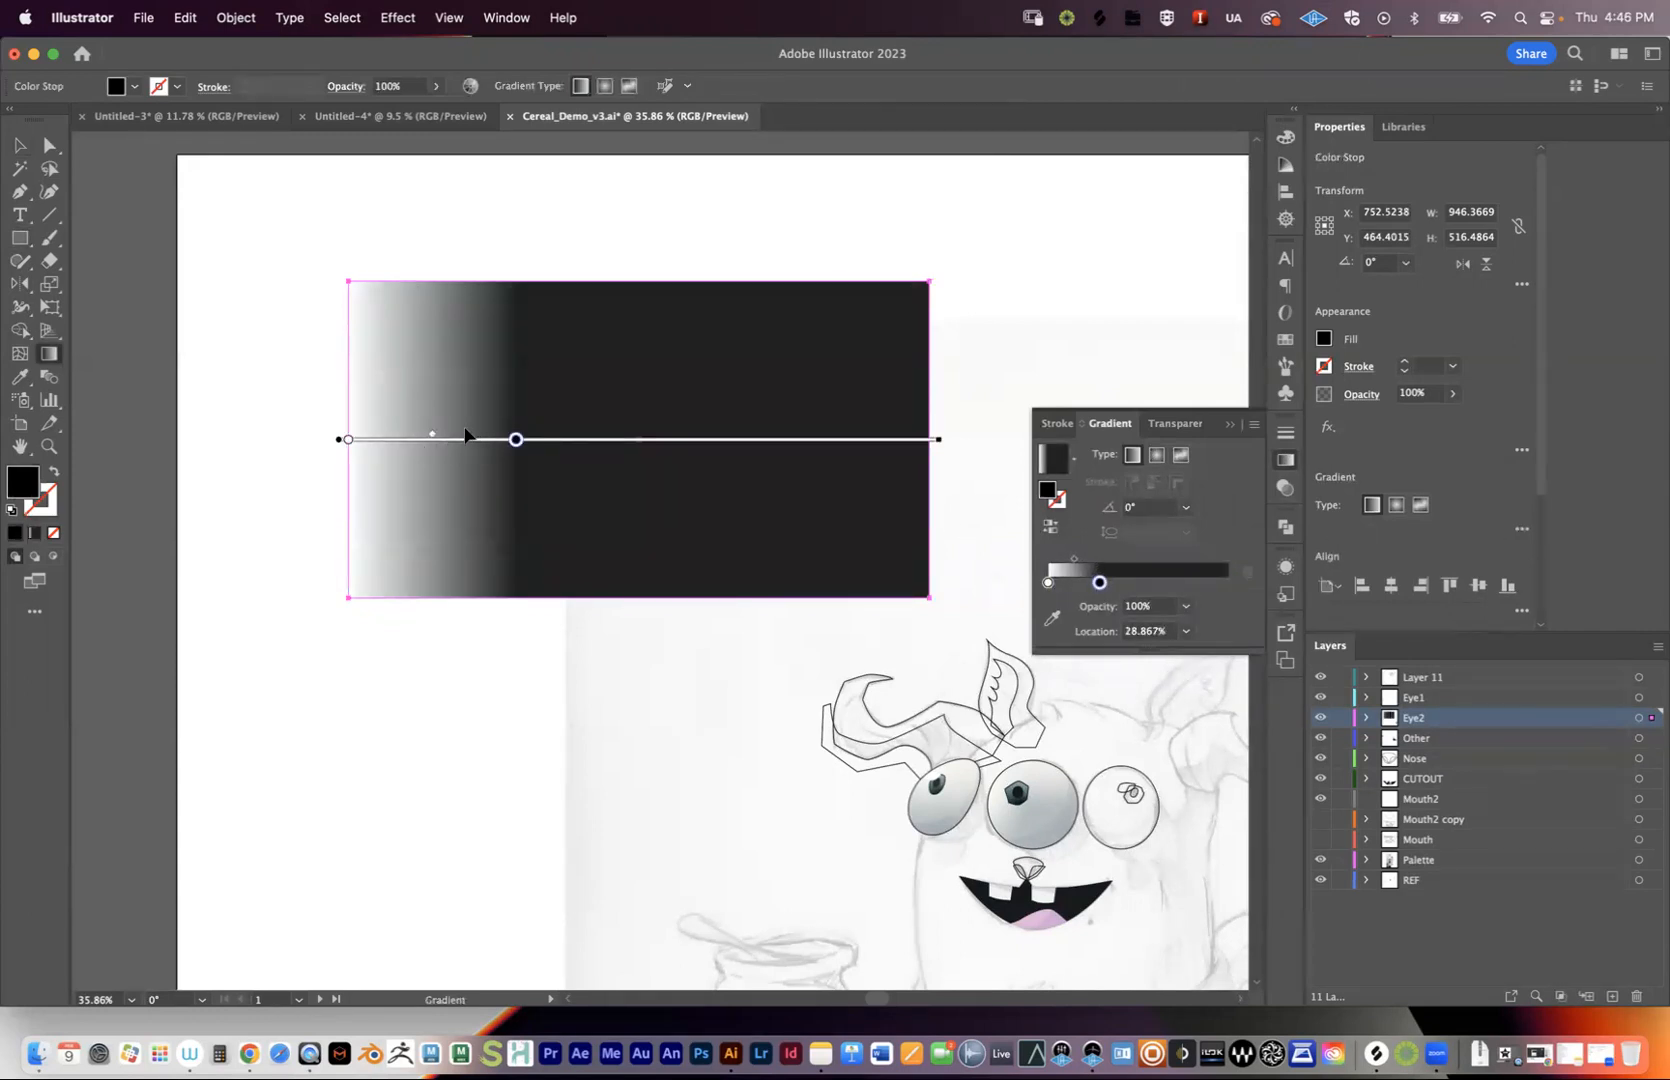
pyautogui.press('super+z')
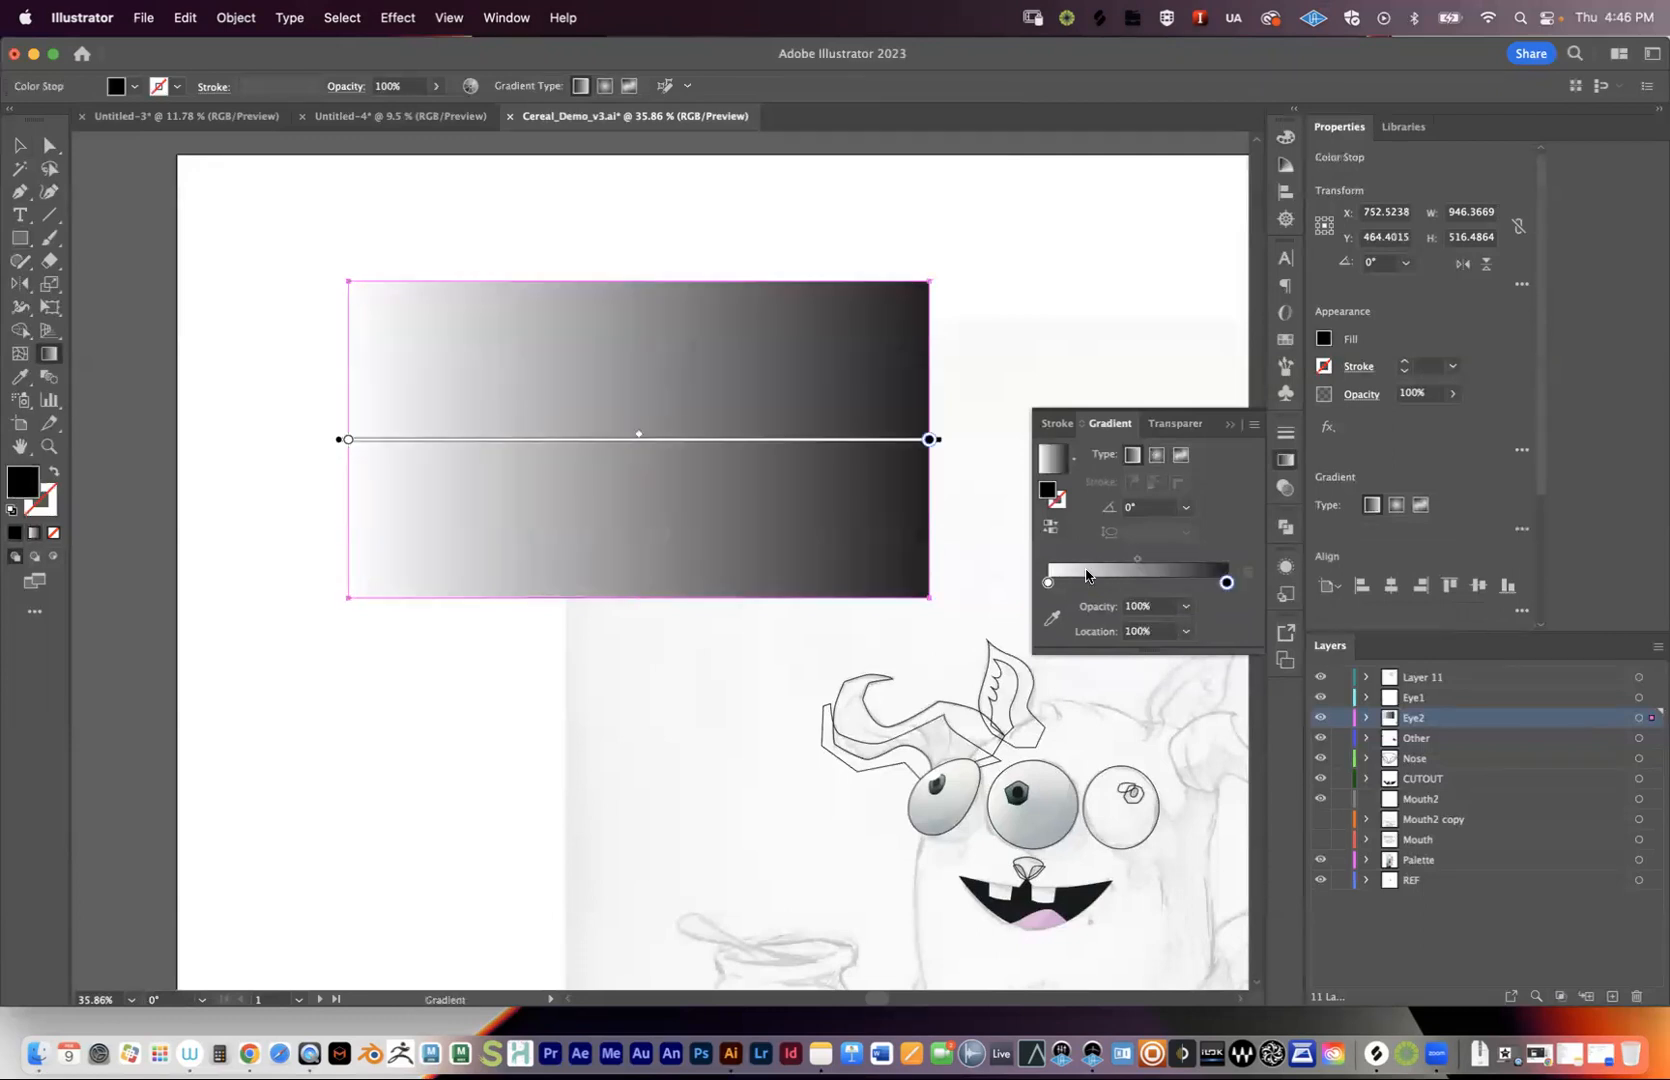
pyautogui.moveTo(1049, 587); pyautogui.dragTo(1134, 585)
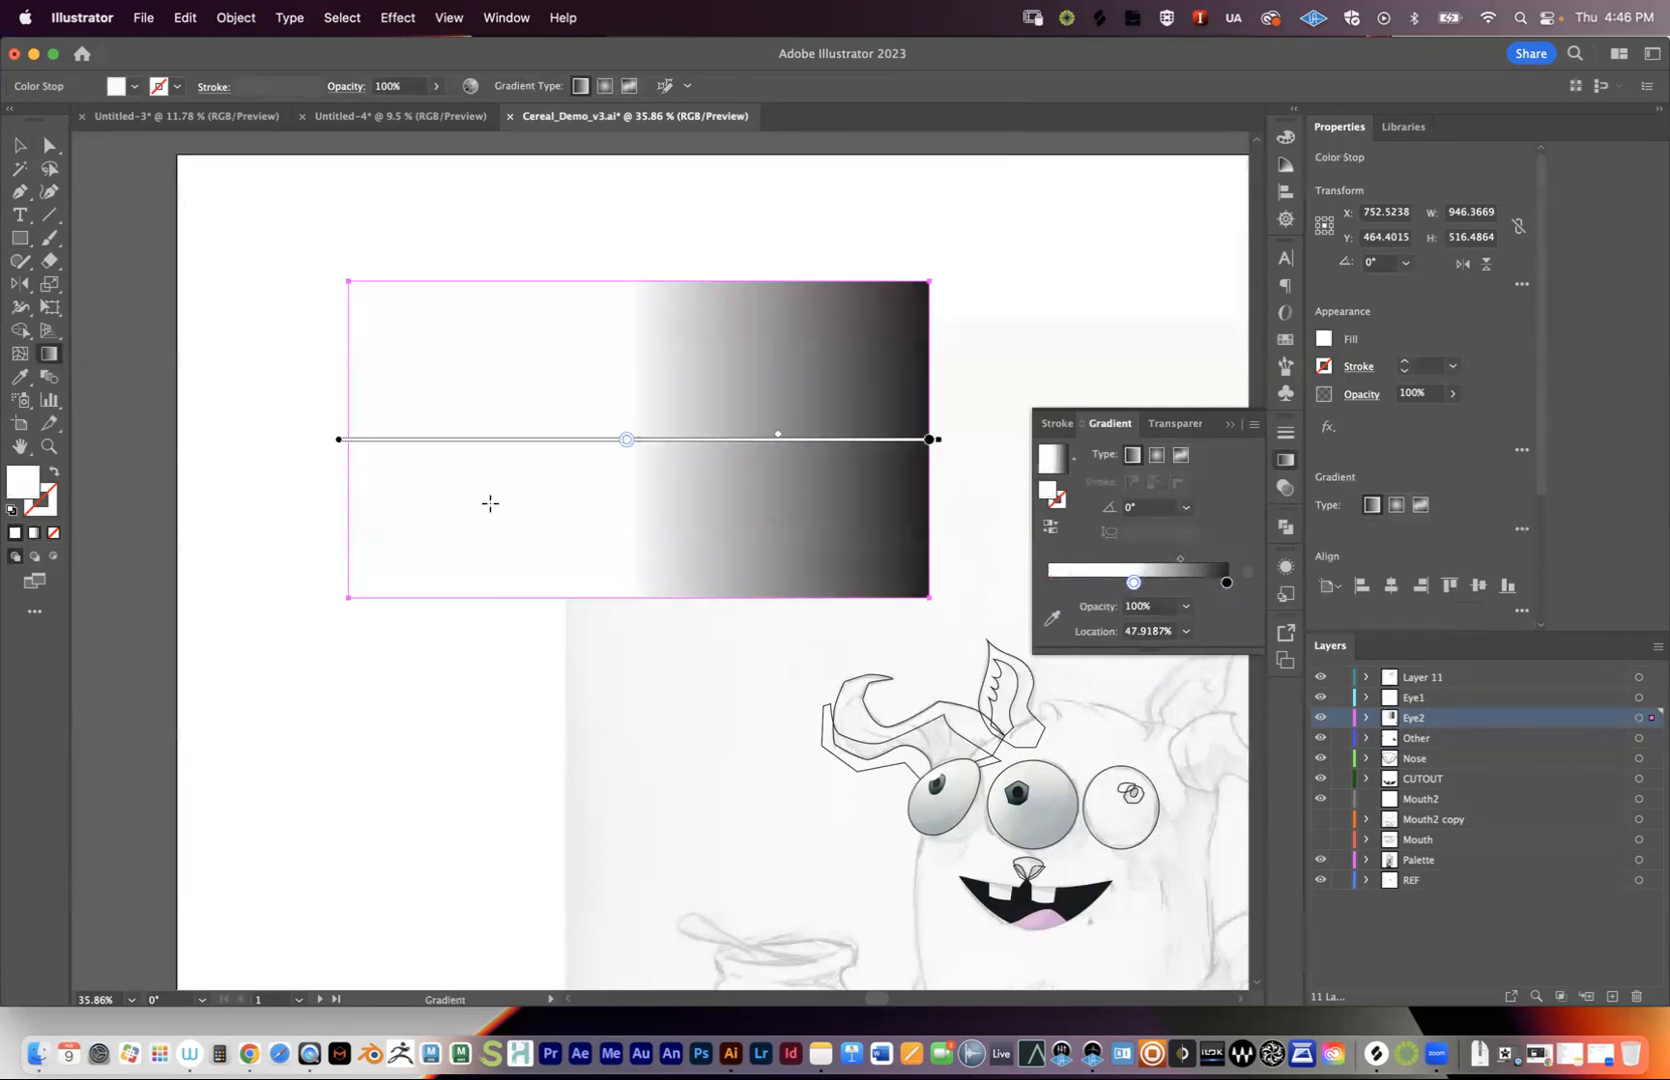
pyautogui.moveTo(1133, 585); pyautogui.dragTo(1048, 584)
pyautogui.moveTo(1227, 585)
pyautogui.mouseDown()
pyautogui.moveTo(1147, 584)
pyautogui.moveTo(1258, 583)
pyautogui.mouseUp()
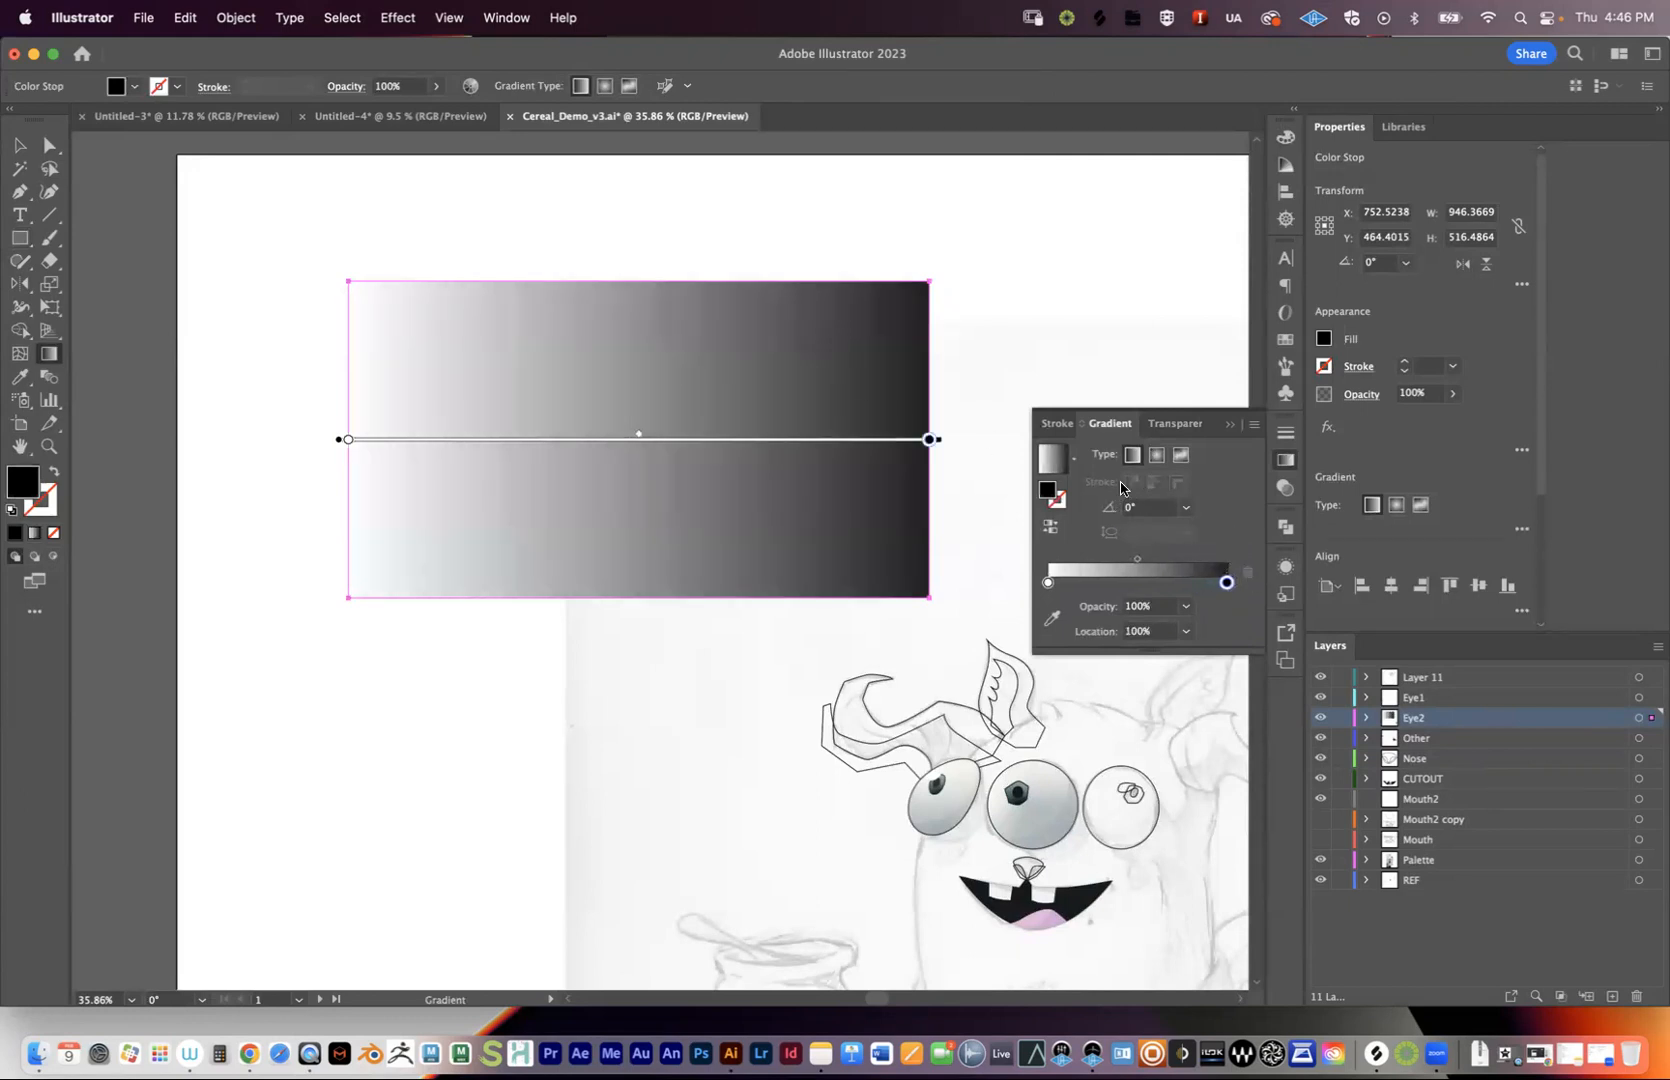
# - Try sliding the black color stop along the on-canvas gradient bar to about 88% and return it to 100%
pyautogui.moveTo(928, 441)
pyautogui.mouseDown()
pyautogui.moveTo(579, 440)
pyautogui.moveTo(858, 441)
pyautogui.mouseUp()
pyautogui.moveTo(603, 441); pyautogui.dragTo(560, 444)
pyautogui.press('v')
pyautogui.press('g')
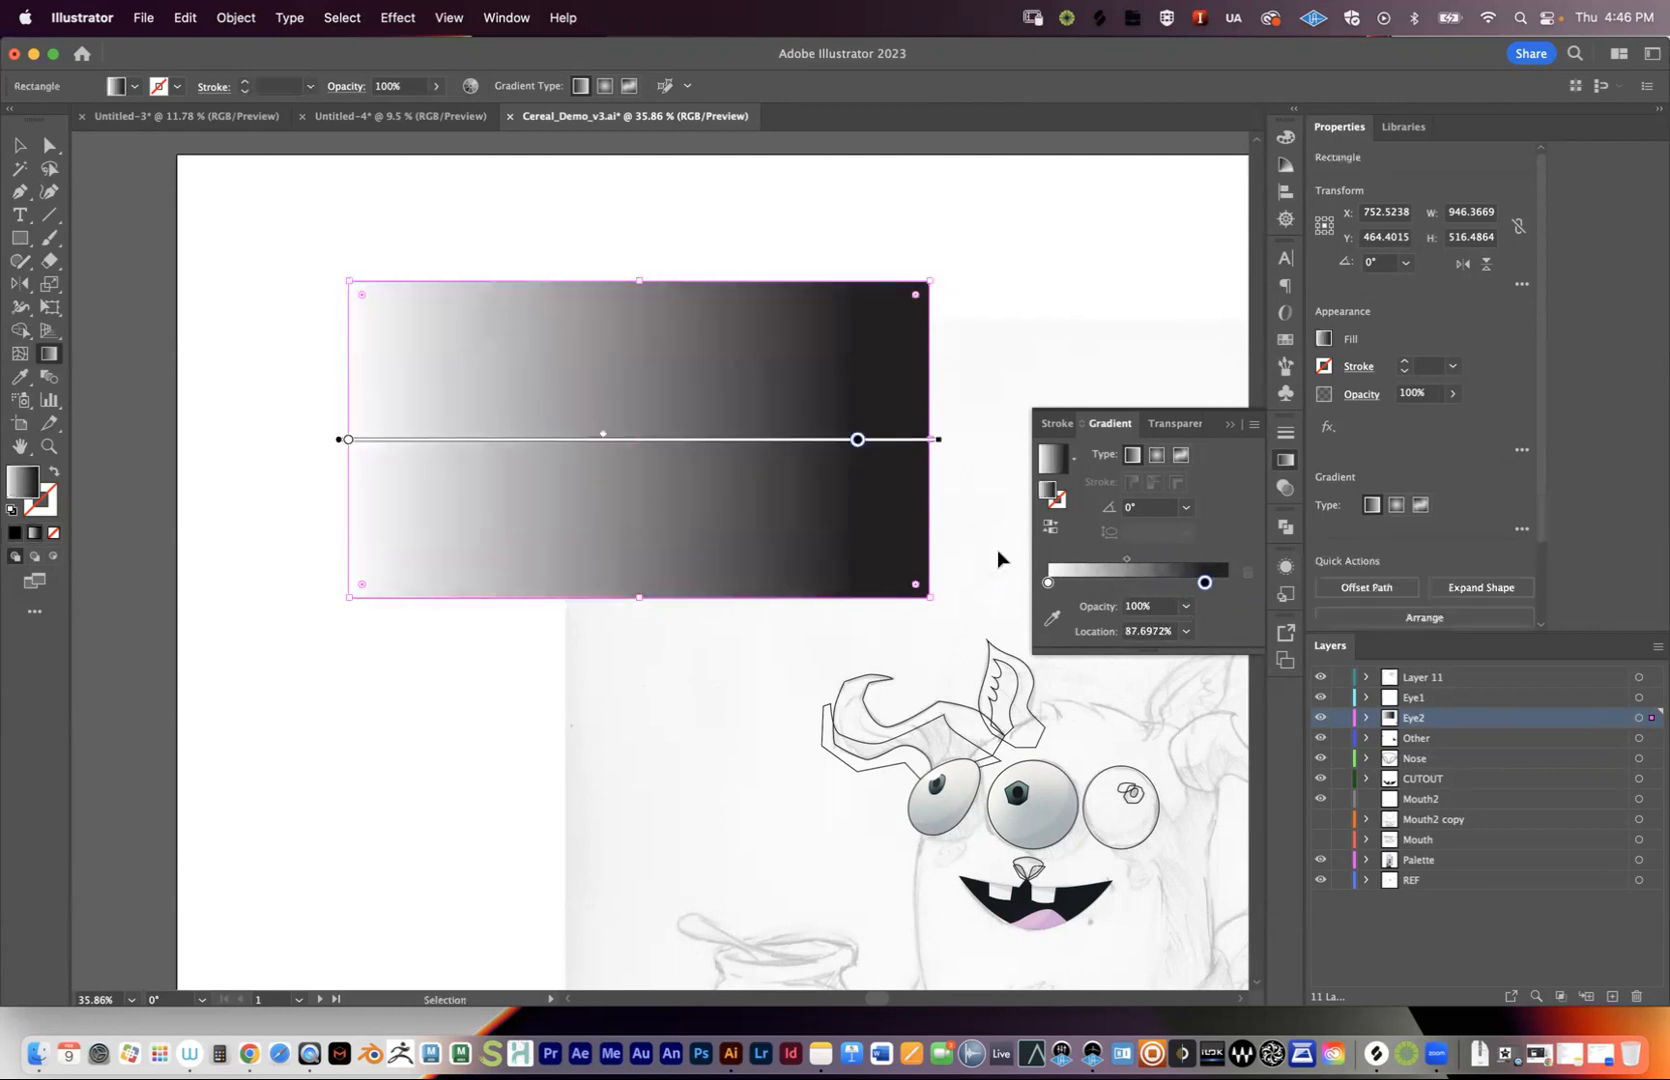
pyautogui.moveTo(1205, 584)
pyautogui.mouseDown()
pyautogui.moveTo(1089, 567)
pyautogui.moveTo(1175, 568)
pyautogui.moveTo(1134, 565)
pyautogui.moveTo(1228, 595)
pyautogui.moveTo(1227, 581)
pyautogui.mouseUp()
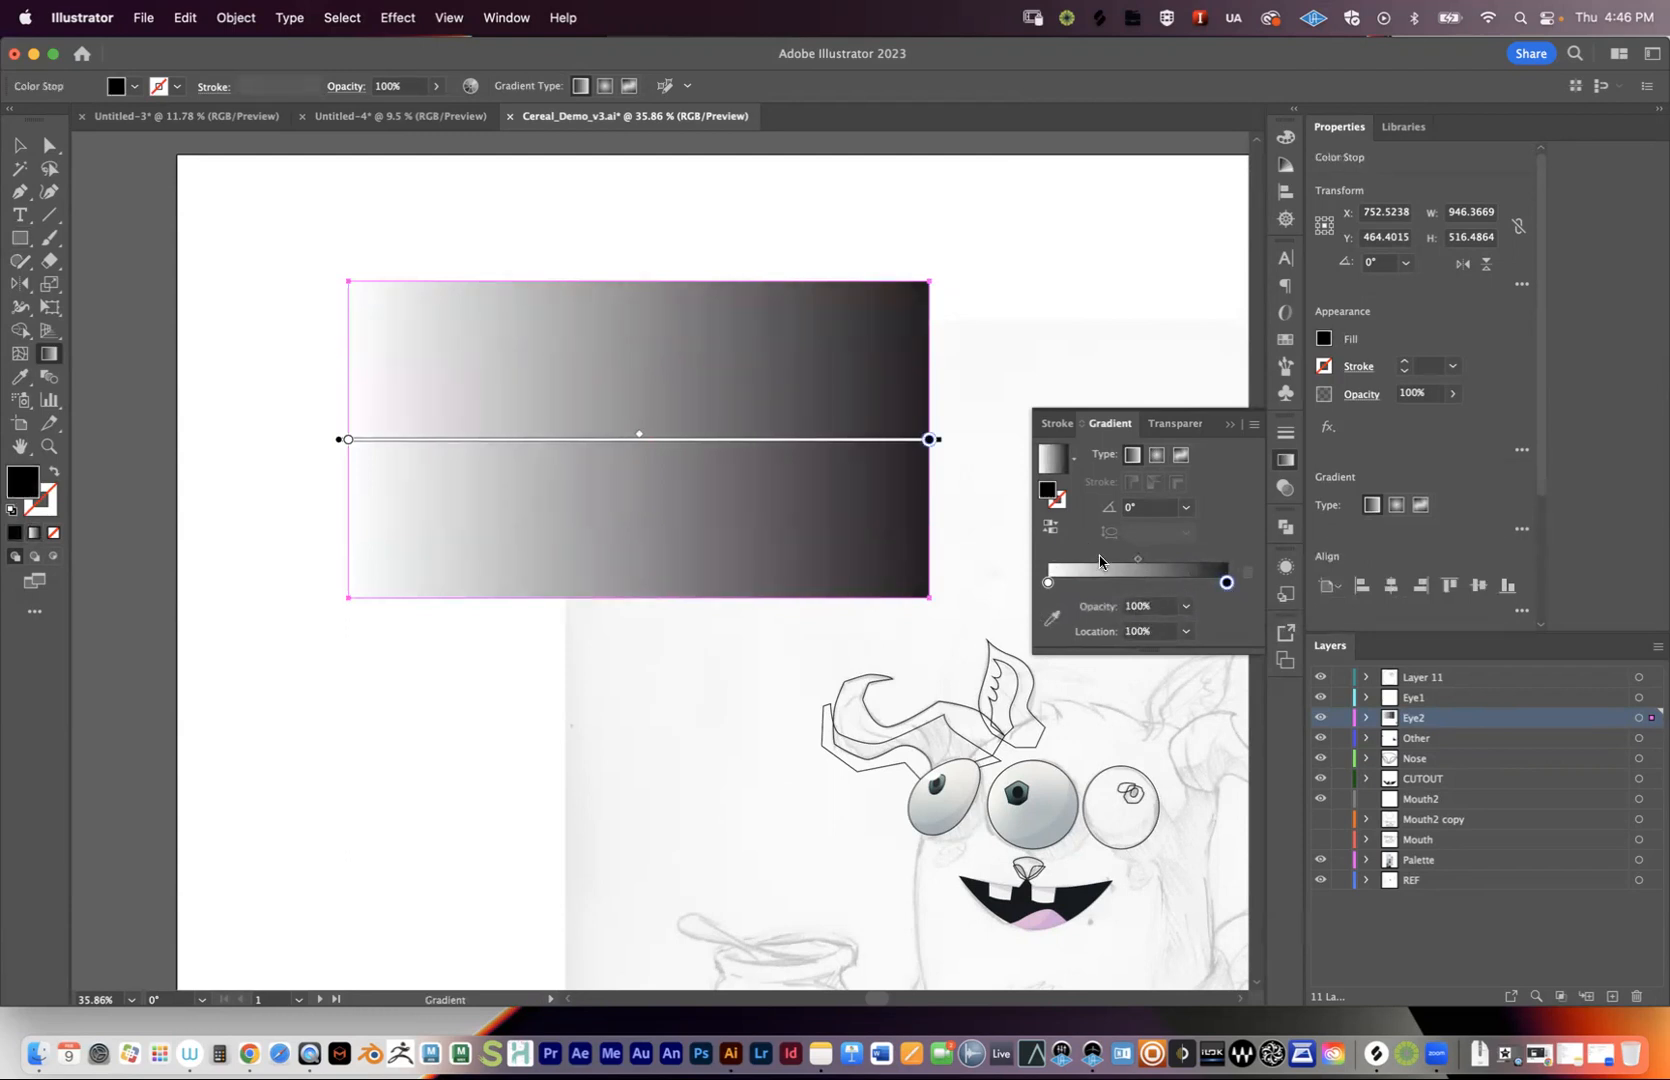
# - Recolor the black gradient stop by sampling the character's dark mouth and its pink tongue
pyautogui.click(1227, 585)
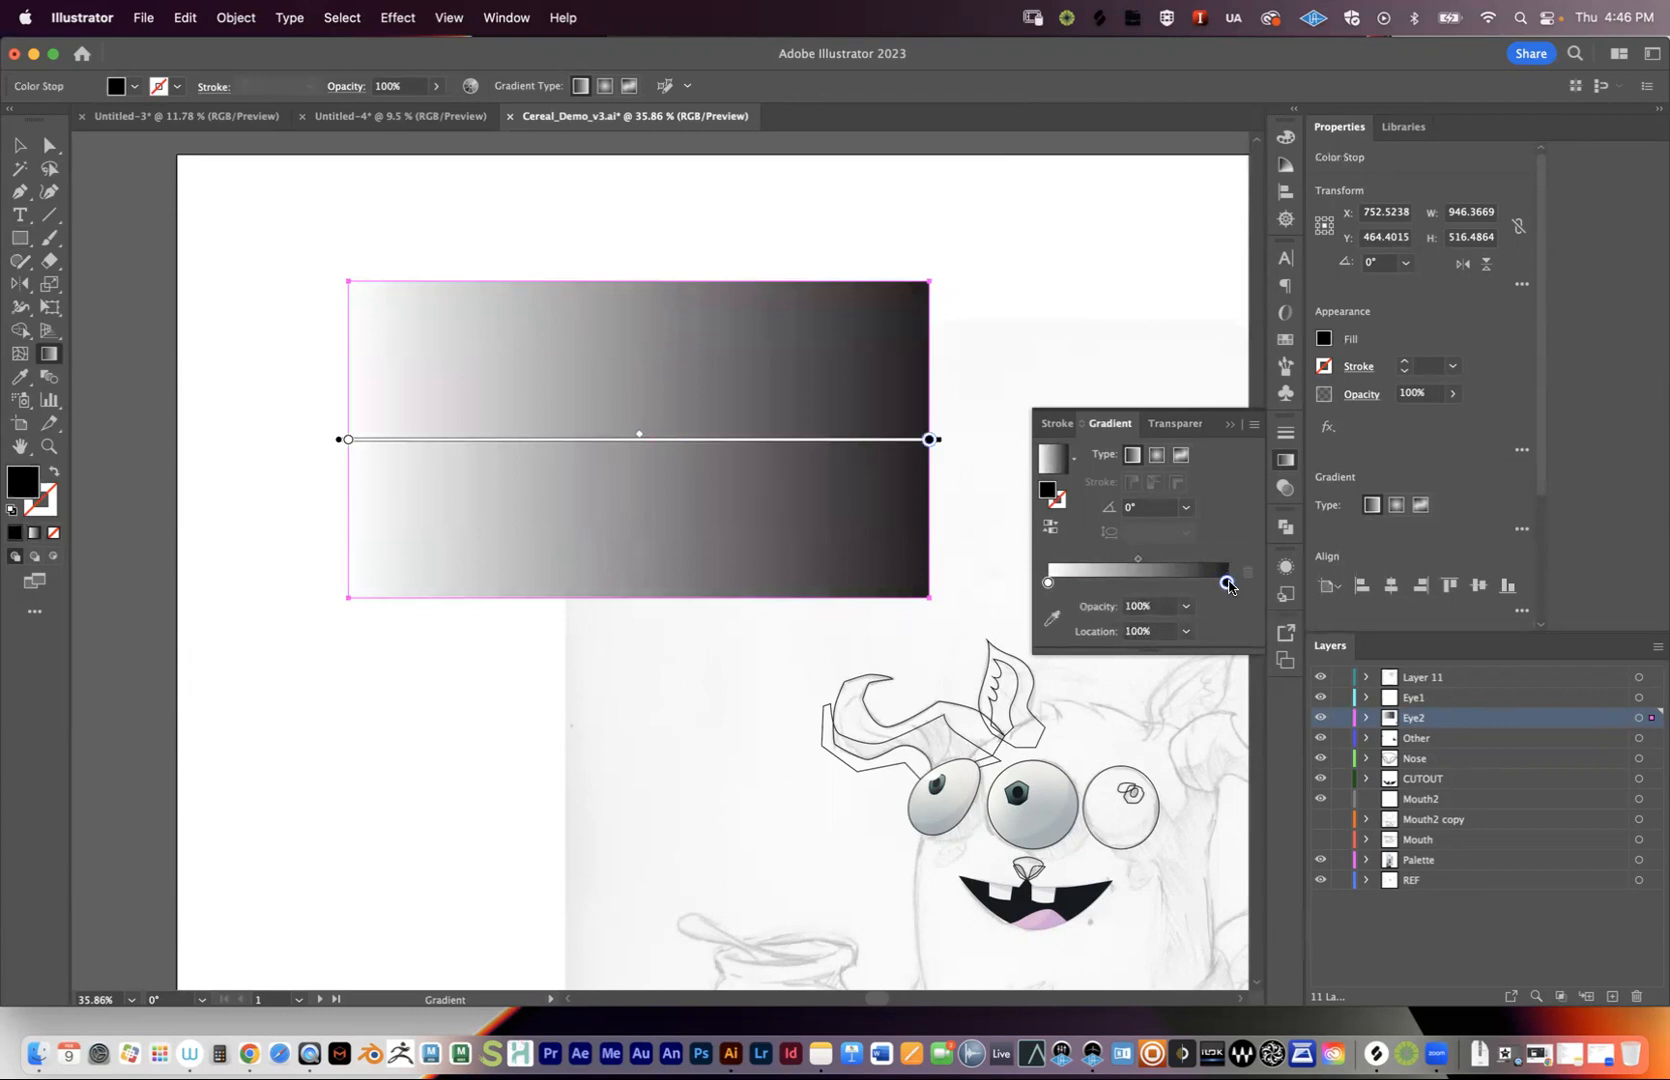
pyautogui.doubleClick(1227, 585)
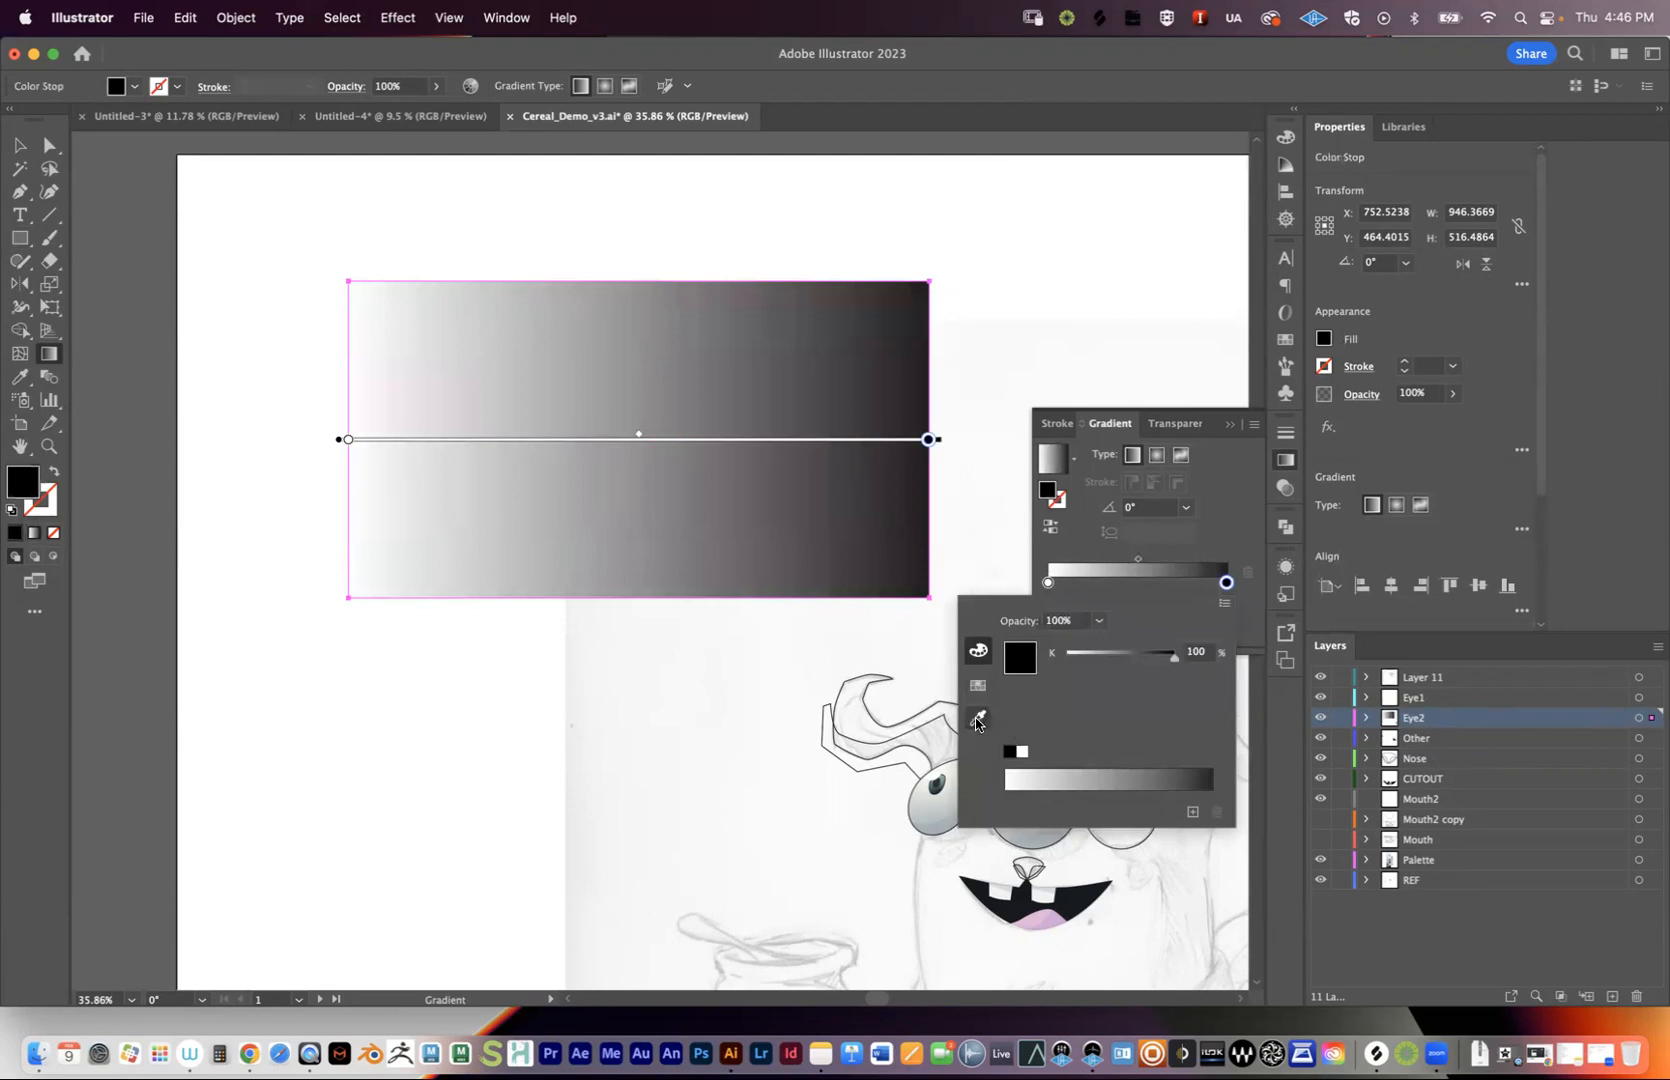
pyautogui.click(980, 718)
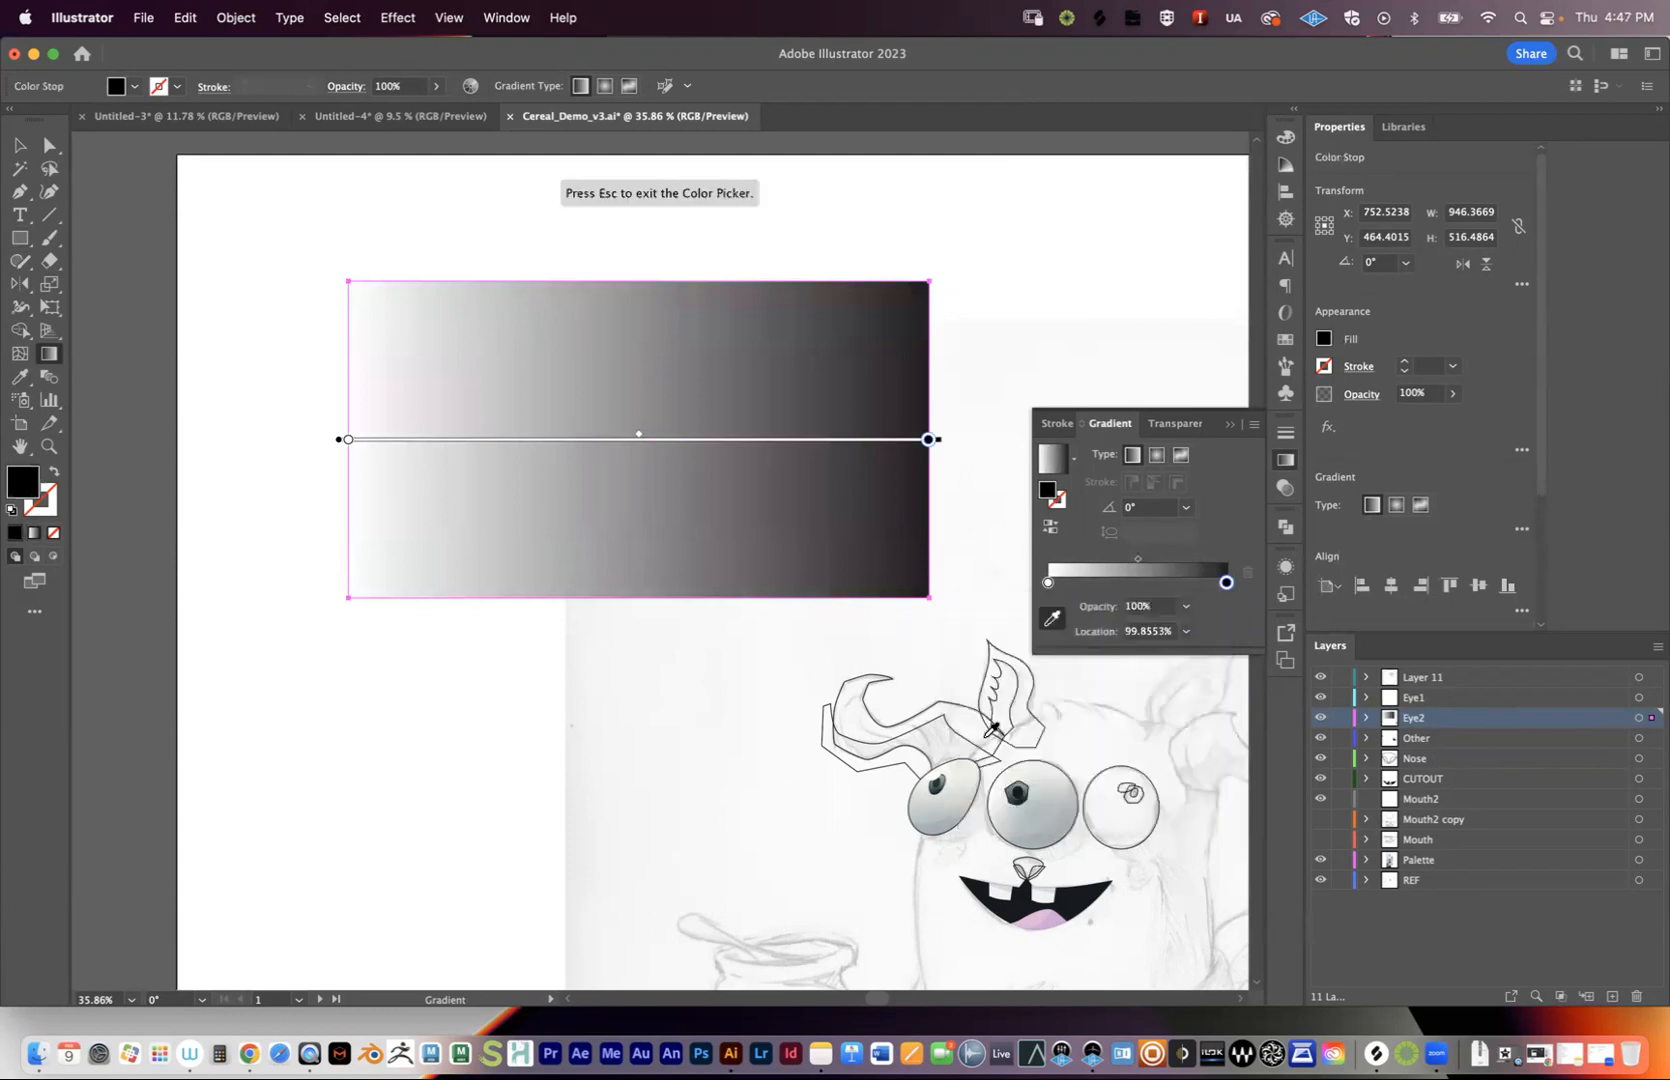
pyautogui.click(1037, 910)
pyautogui.press('Escape')
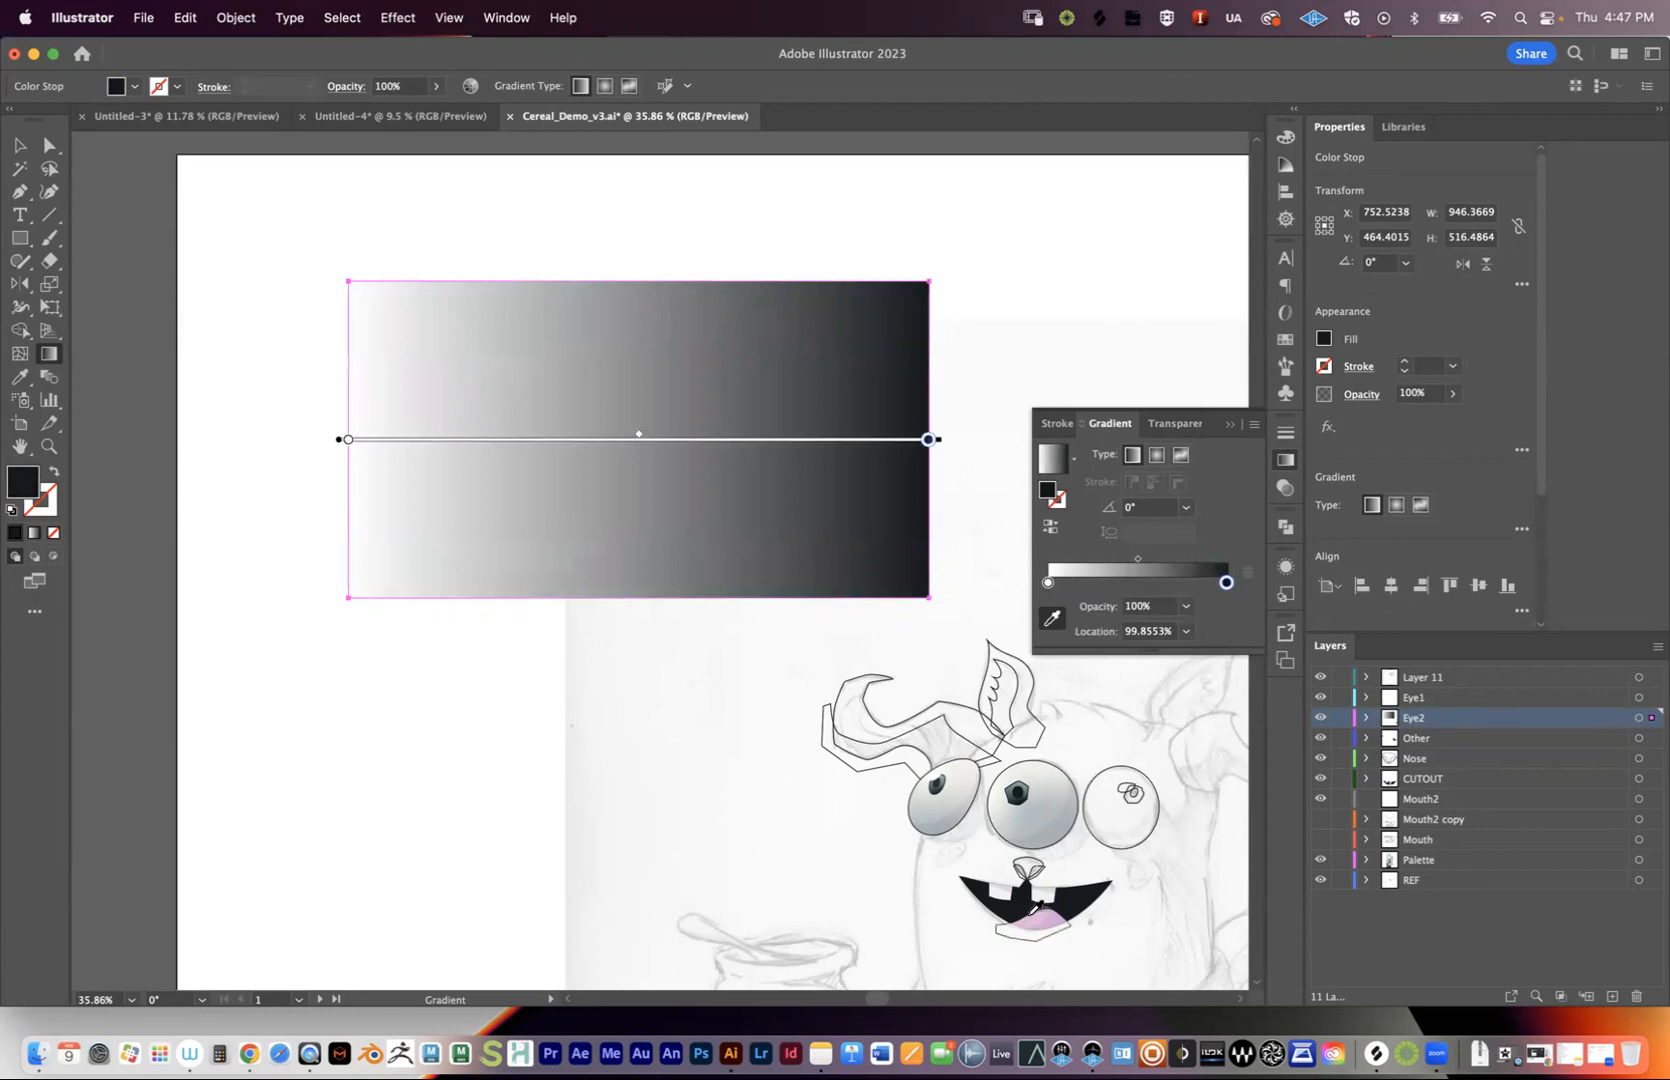
pyautogui.click(1035, 907)
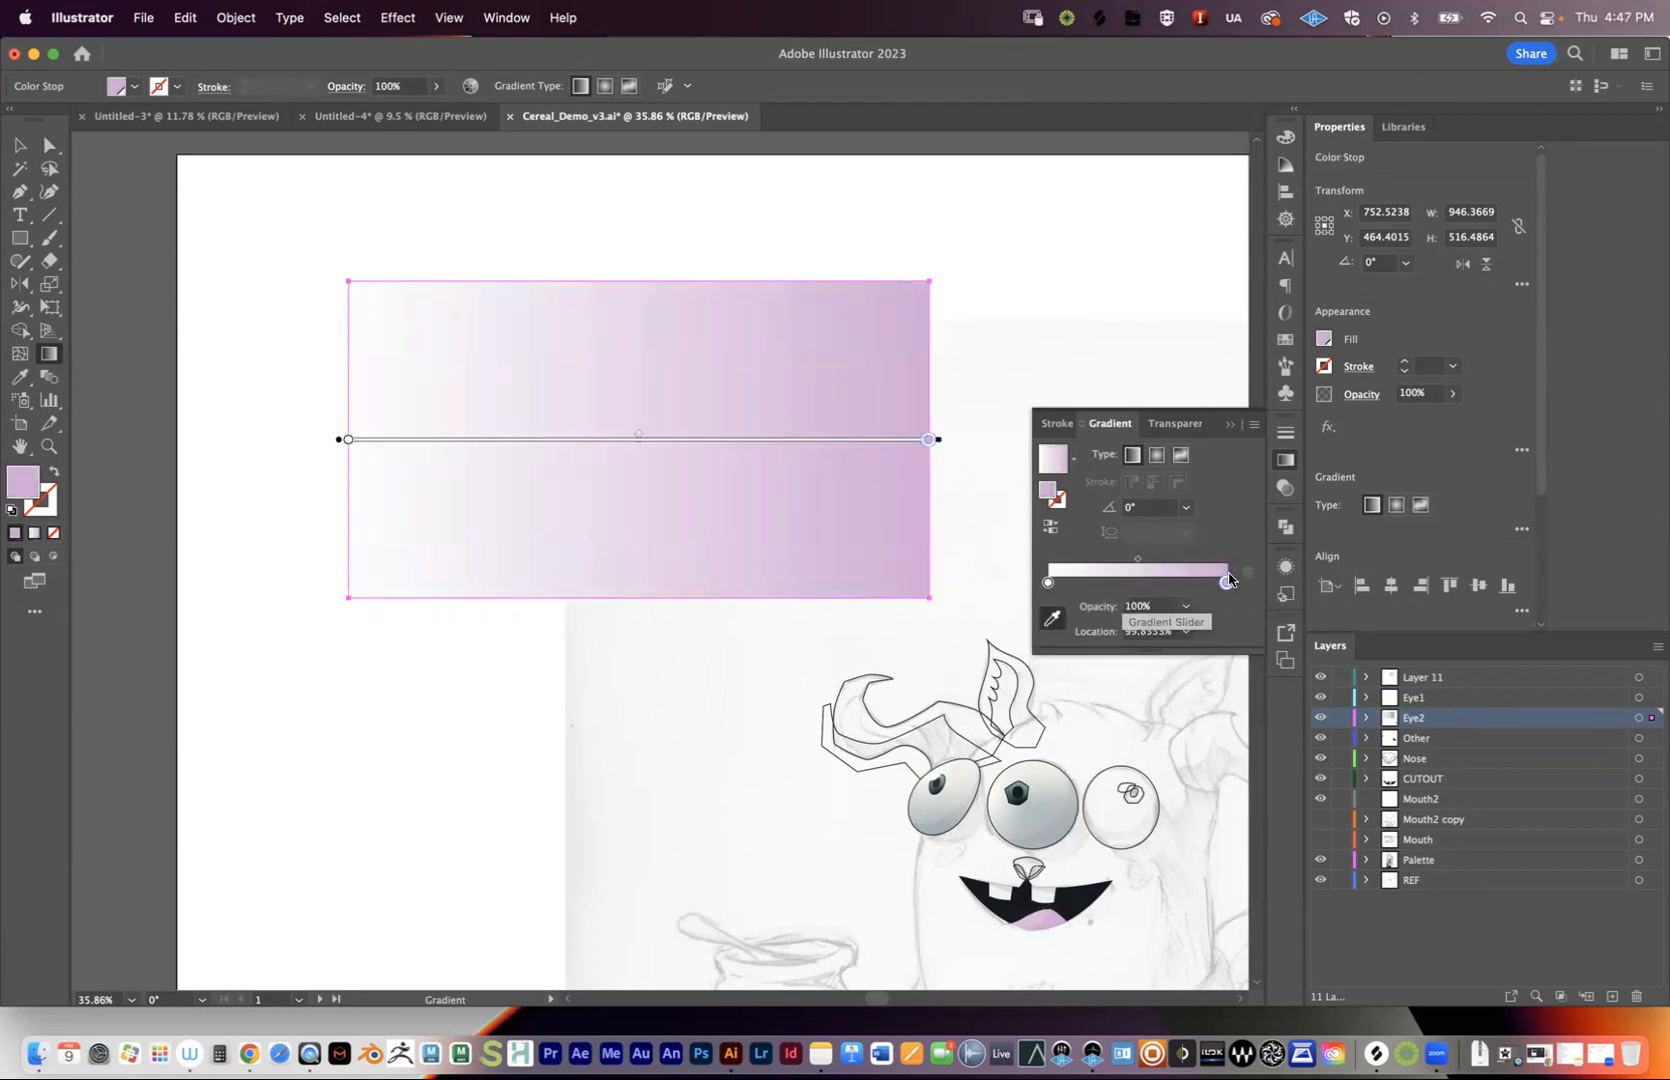
# - Undo the accidentally added color stop and set the gradient's end stop to the light grayish-blue swatch
pyautogui.doubleClick(1226, 584)
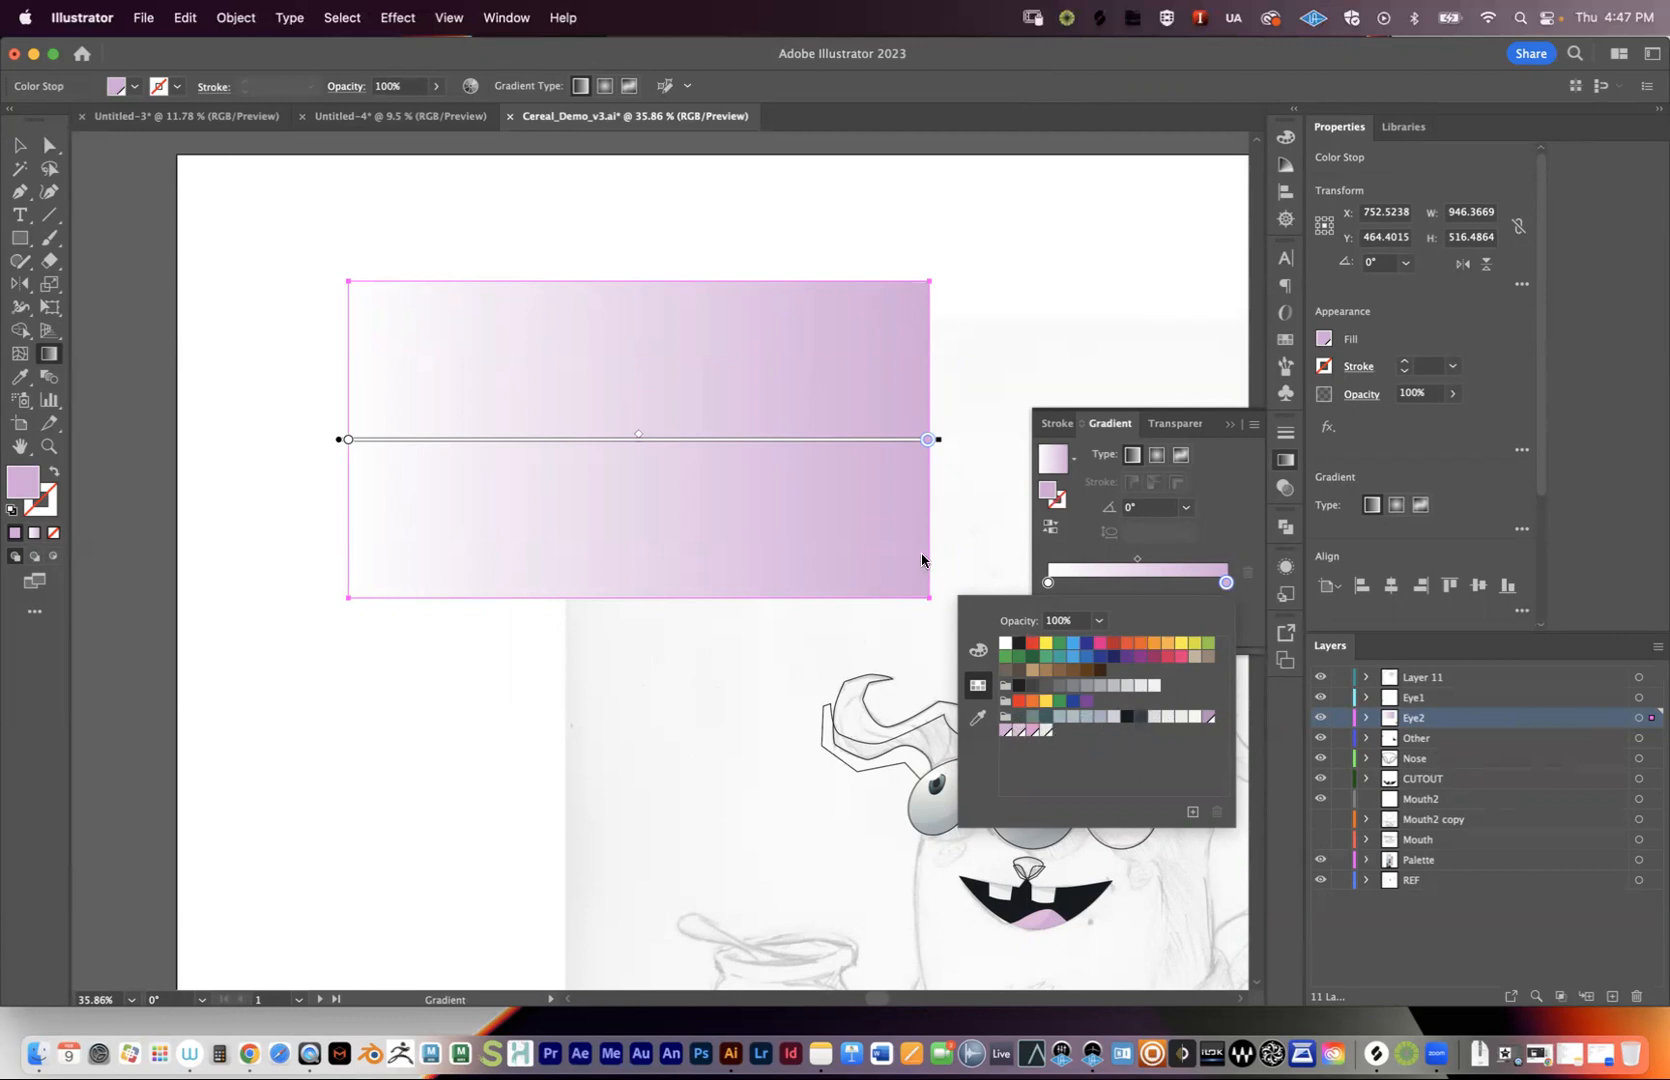
pyautogui.doubleClick(1221, 584)
pyautogui.click(1225, 582)
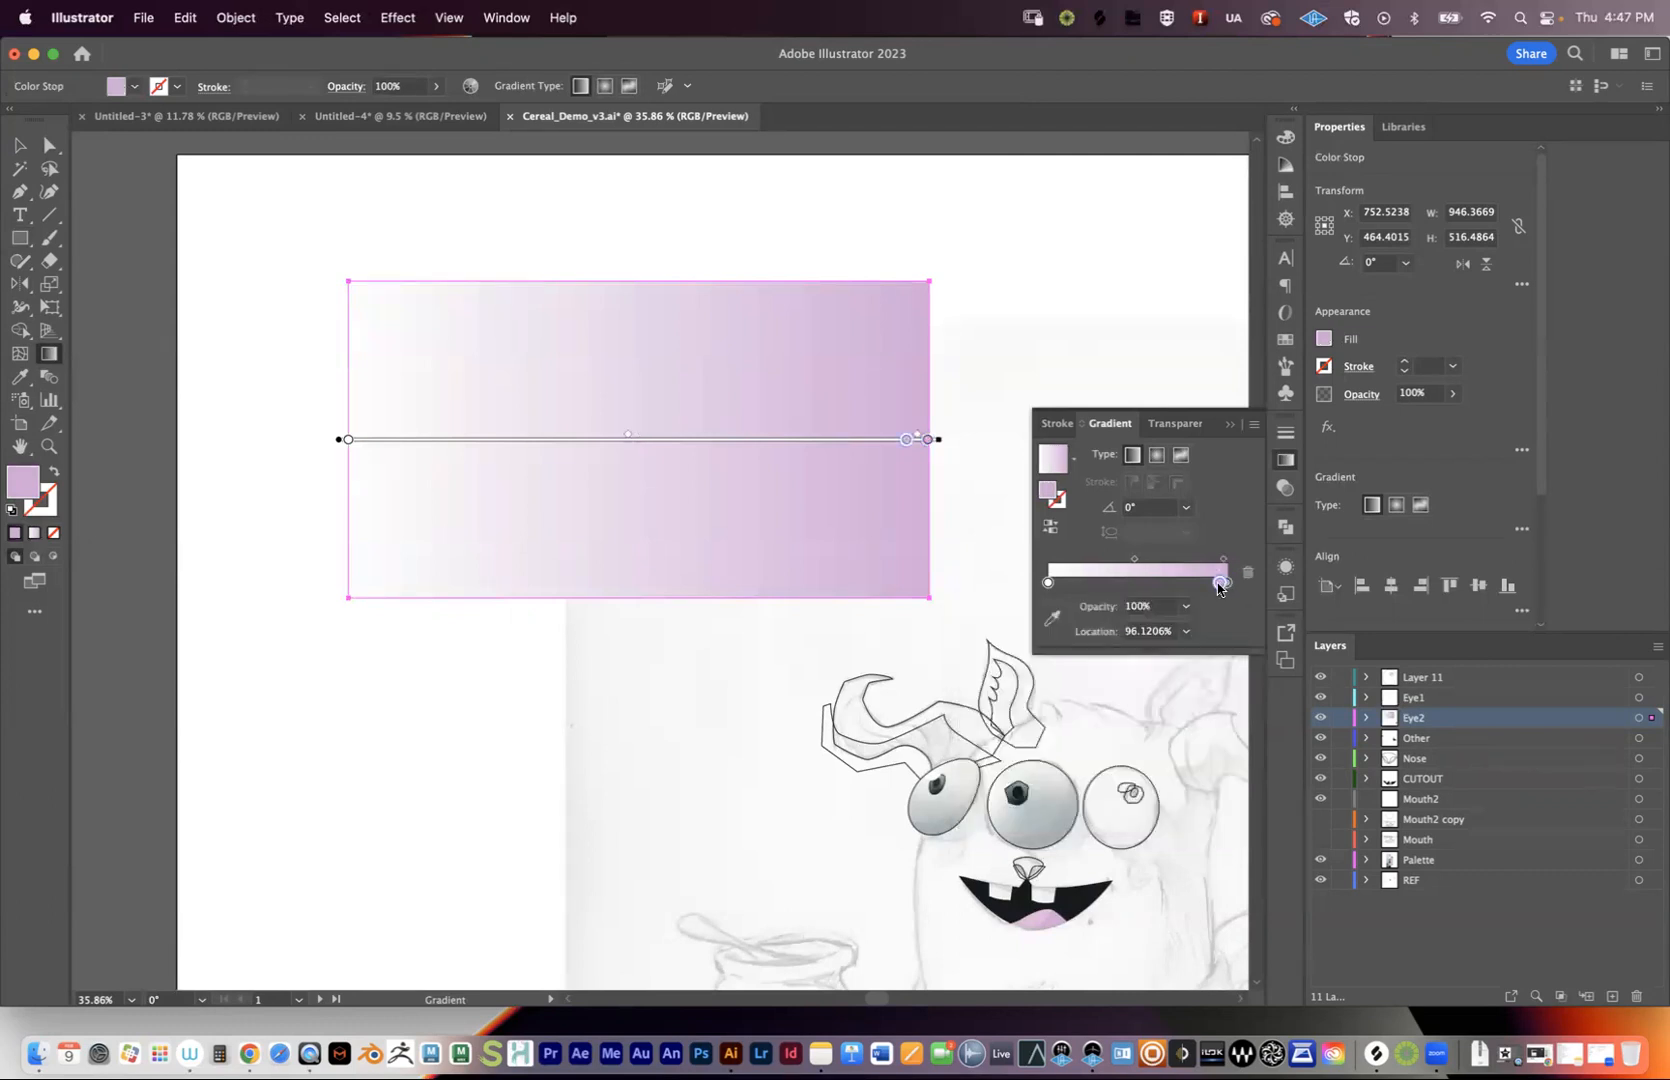
pyautogui.press('super+z')
pyautogui.doubleClick(1226, 584)
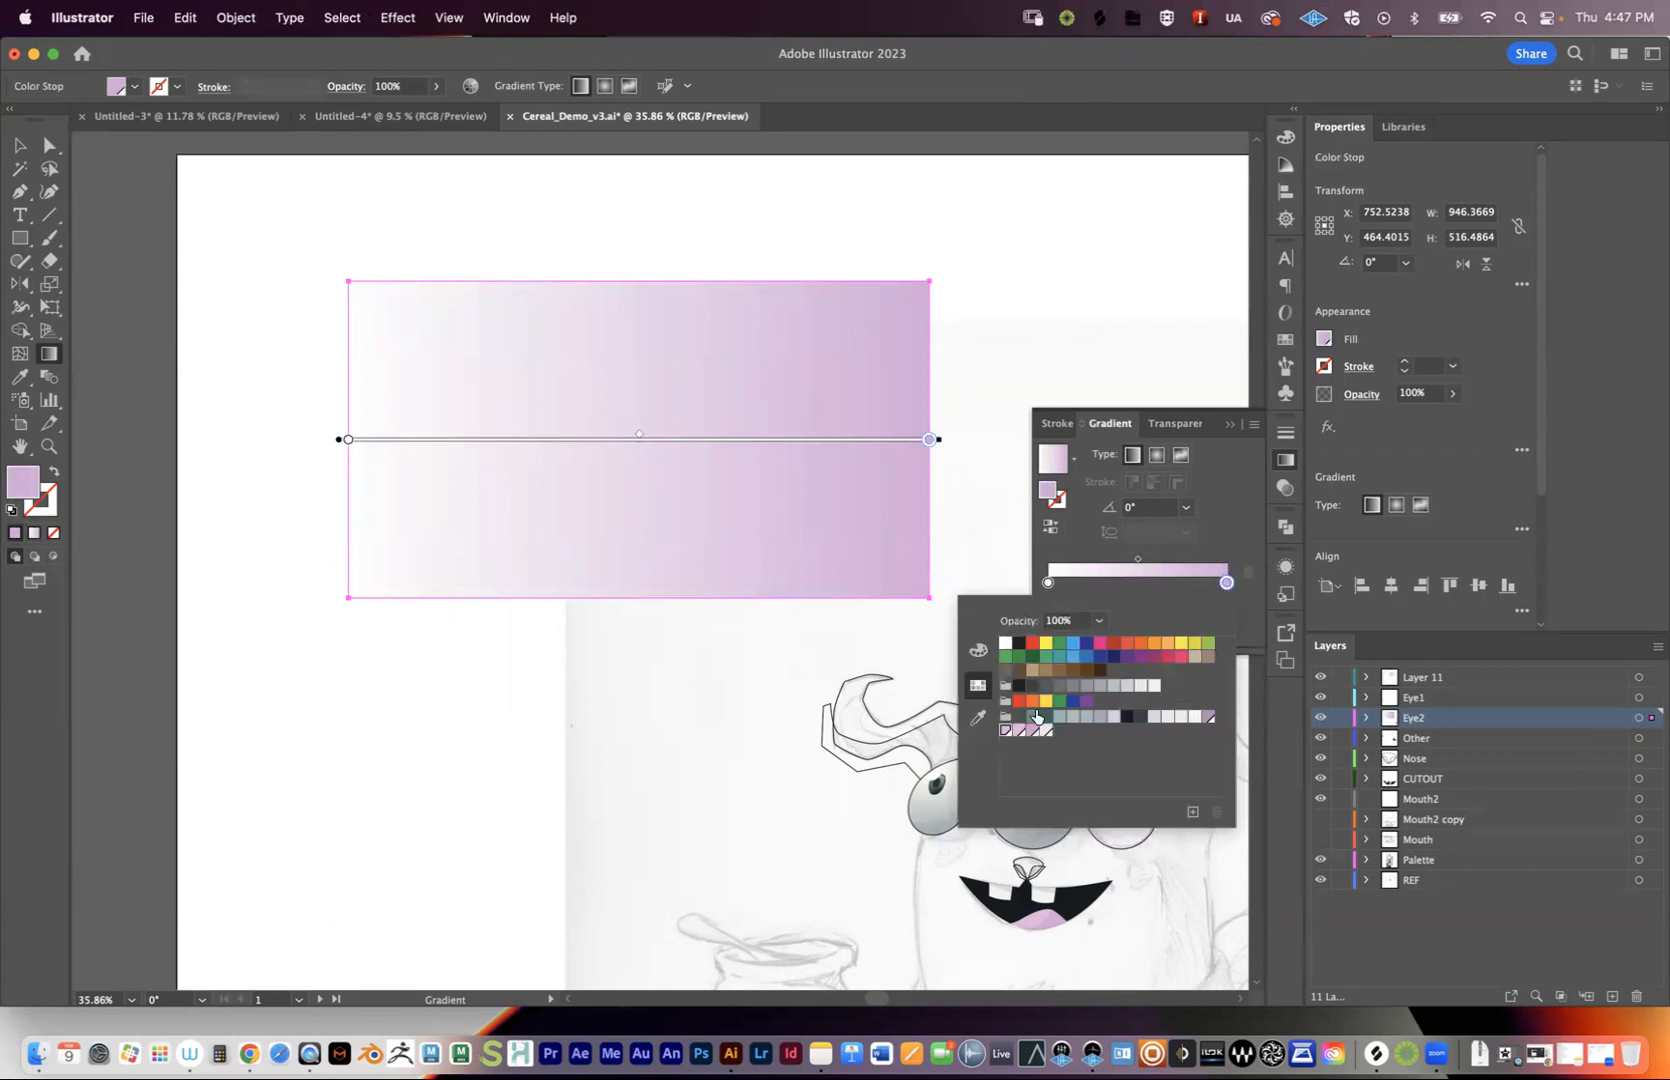
pyautogui.click(1087, 717)
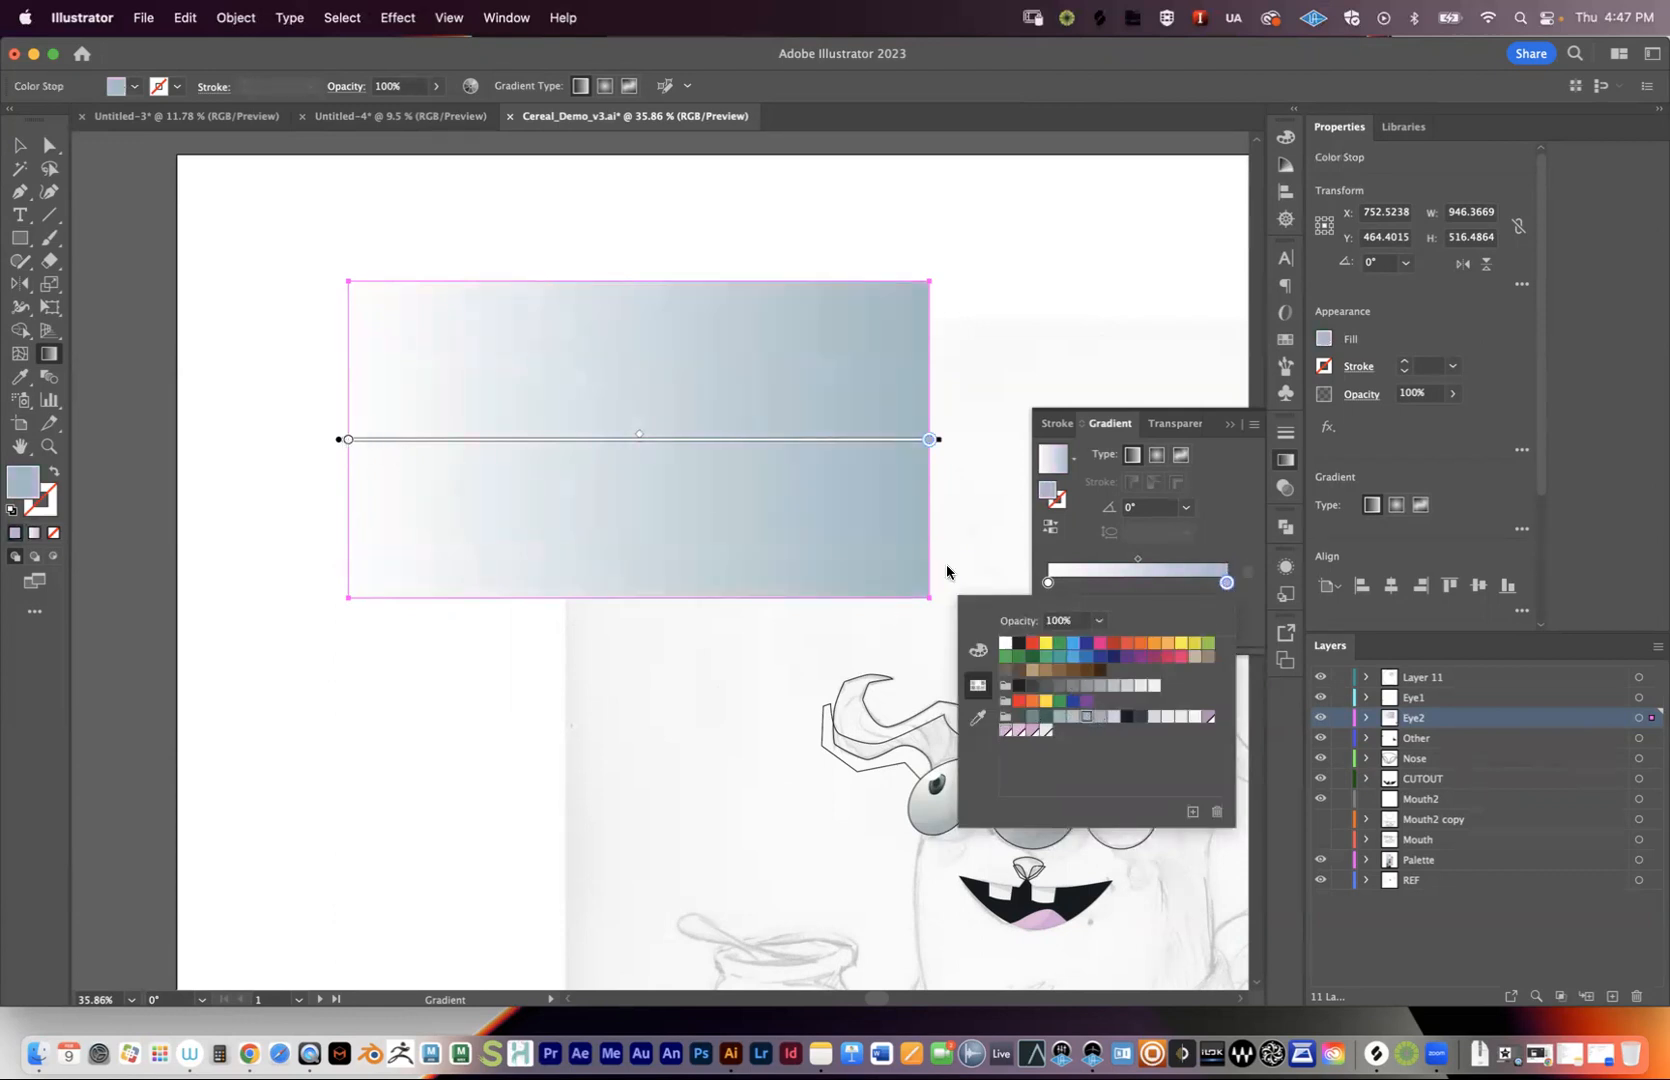
# - Recolor the gradient's white start stop with the warm off-white swatch
pyautogui.doubleClick(1049, 584)
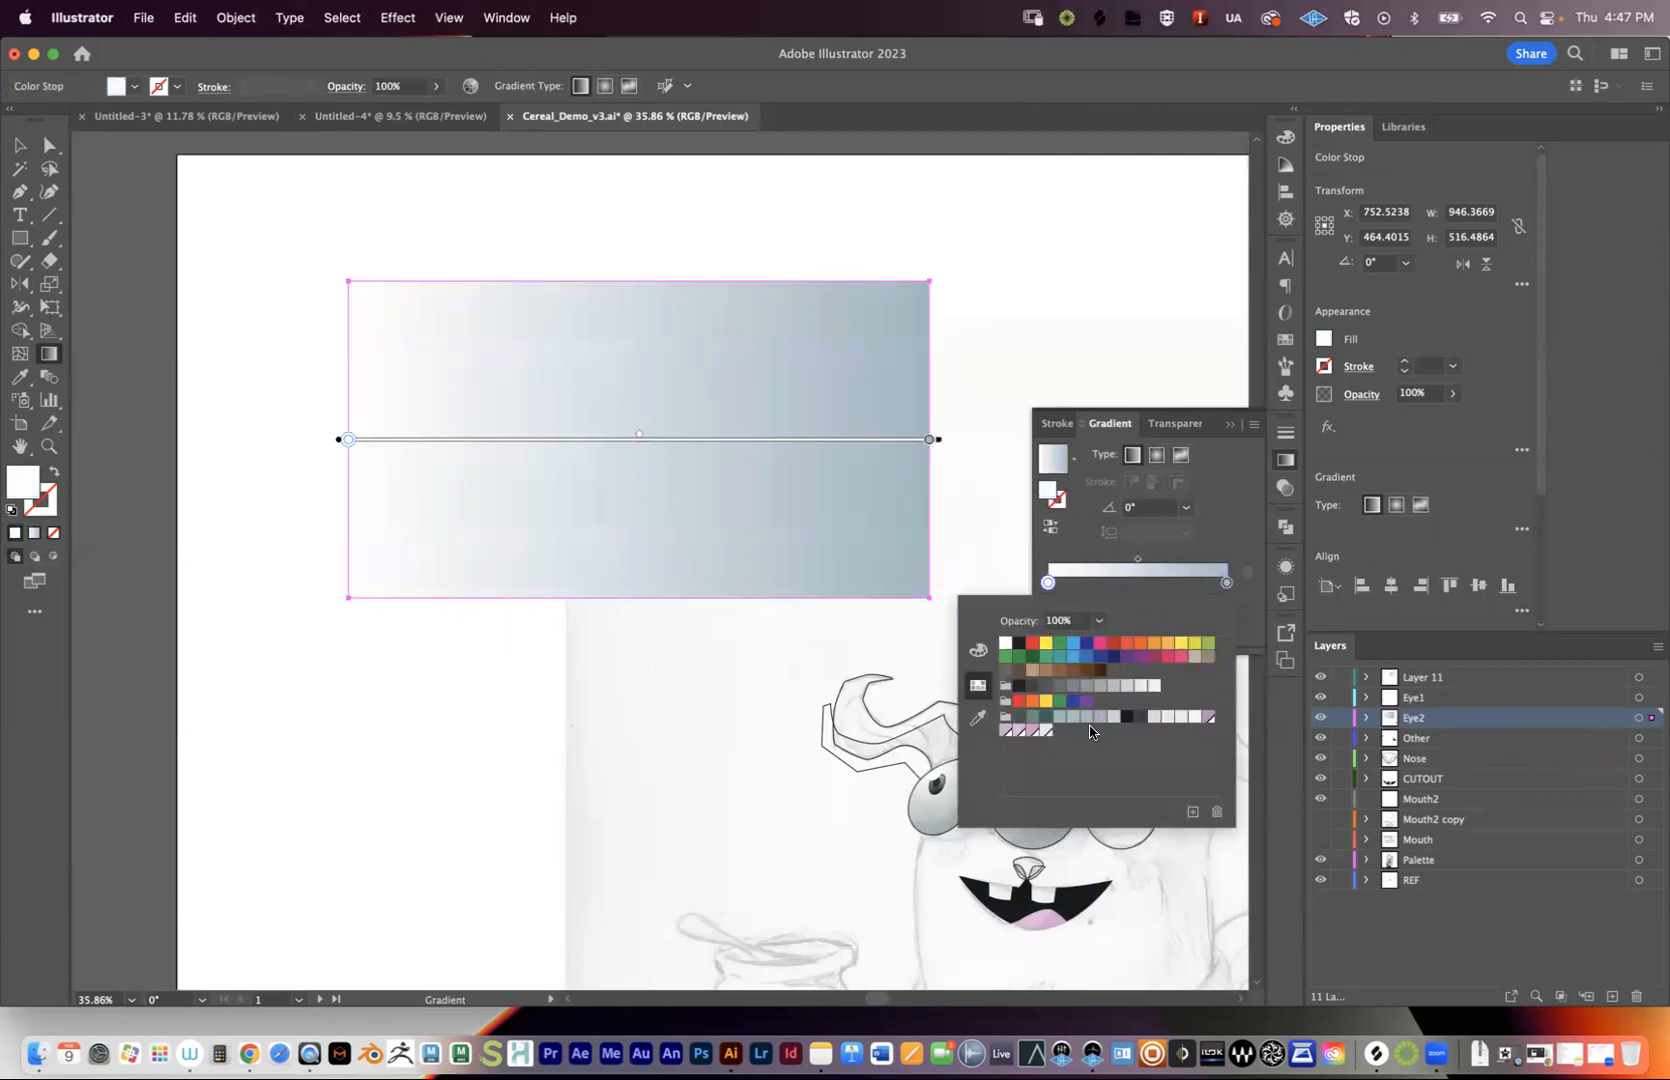
pyautogui.click(1194, 716)
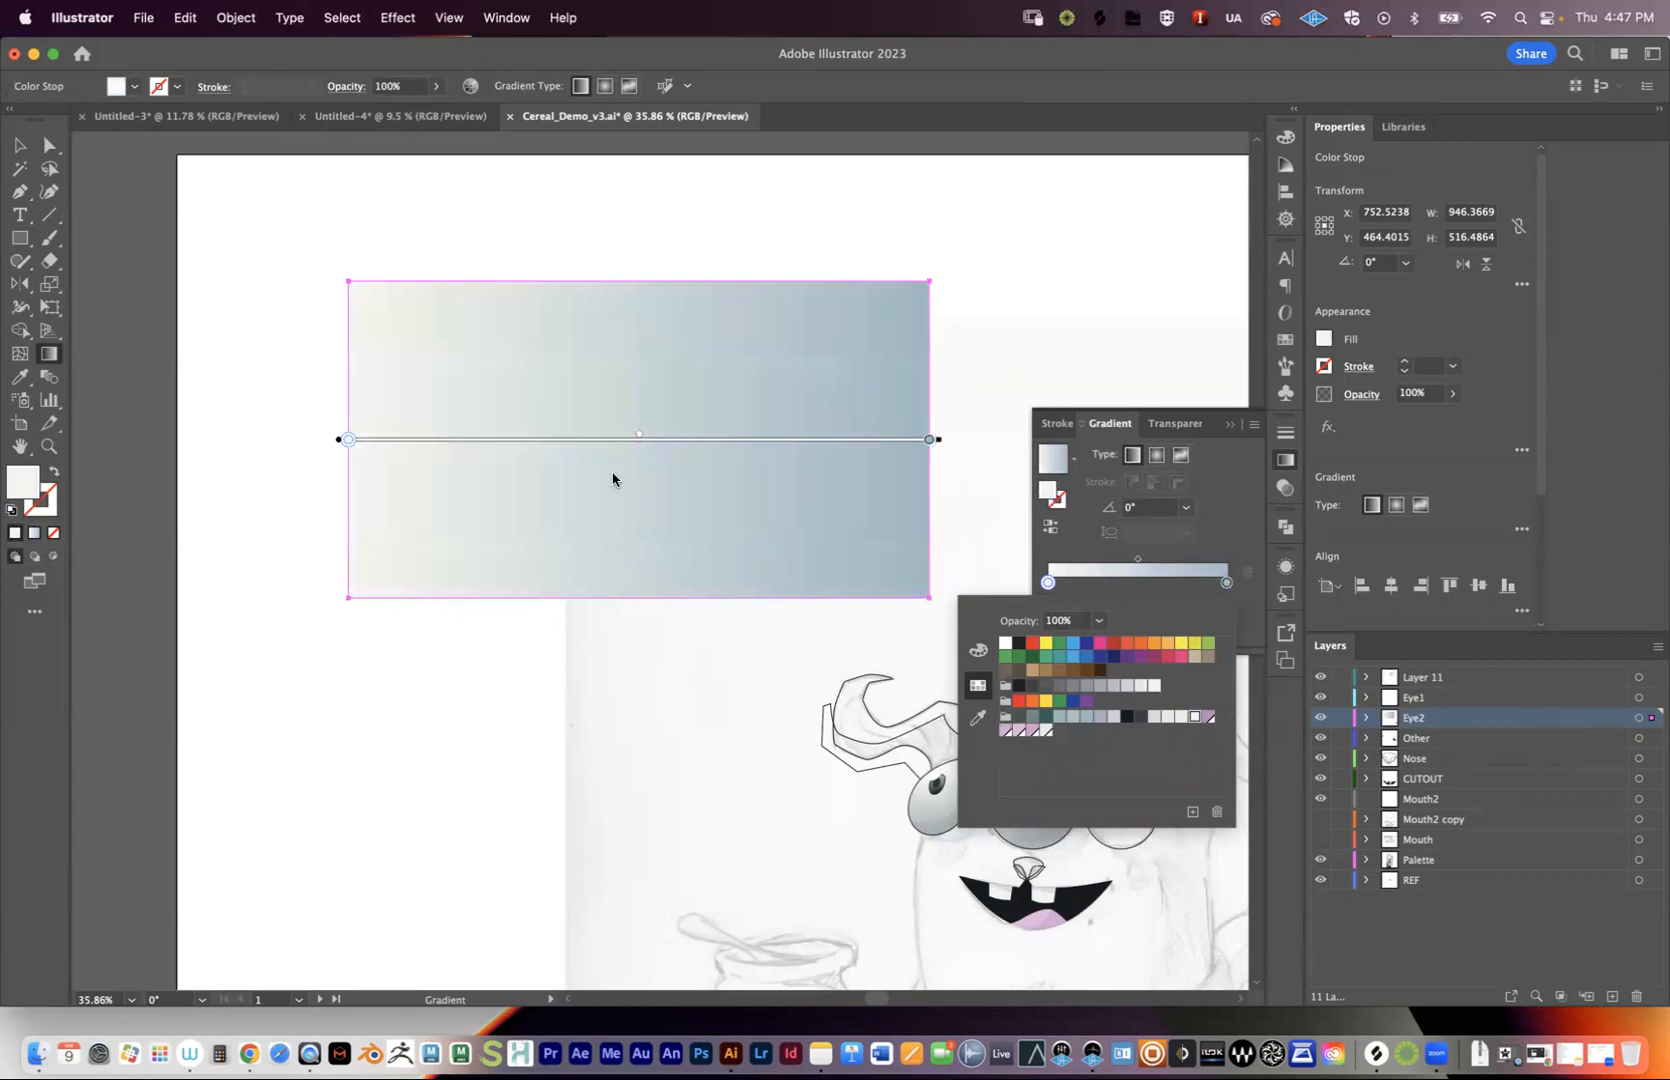
pyautogui.click(1181, 546)
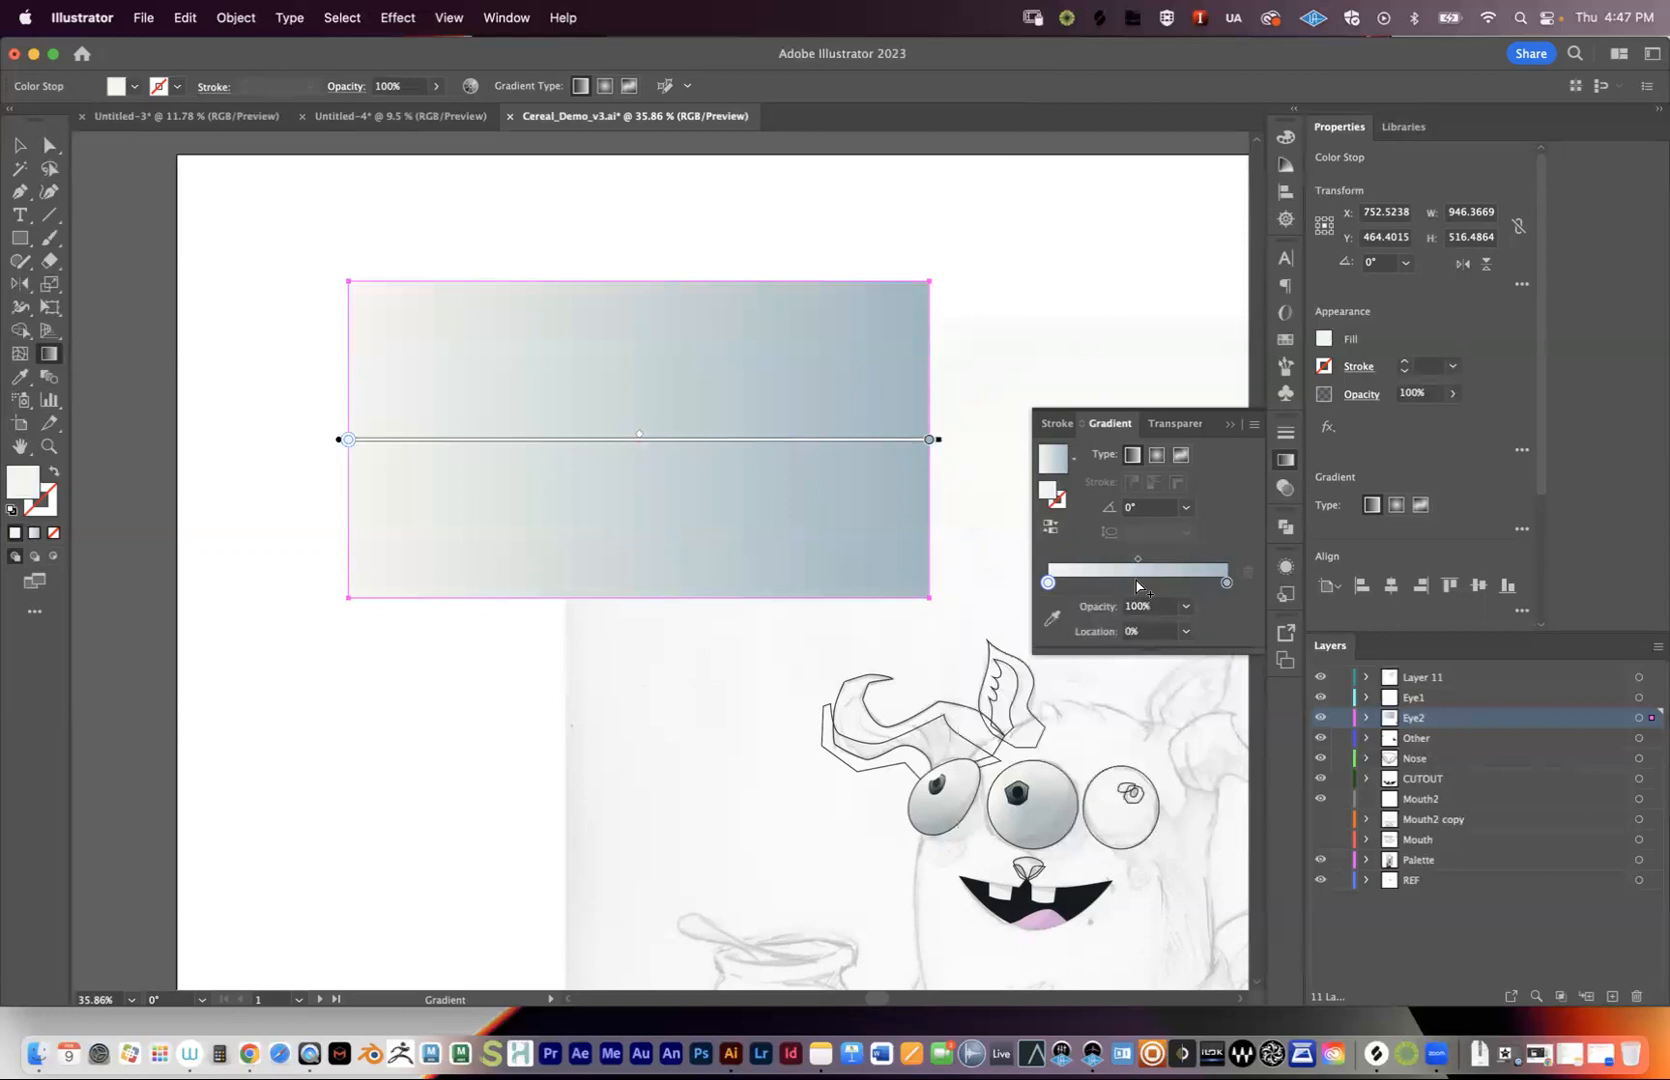
# - Add a middle color stop to the gradient, color it mauve, and place it about two-thirds of the way along
pyautogui.click(1181, 585)
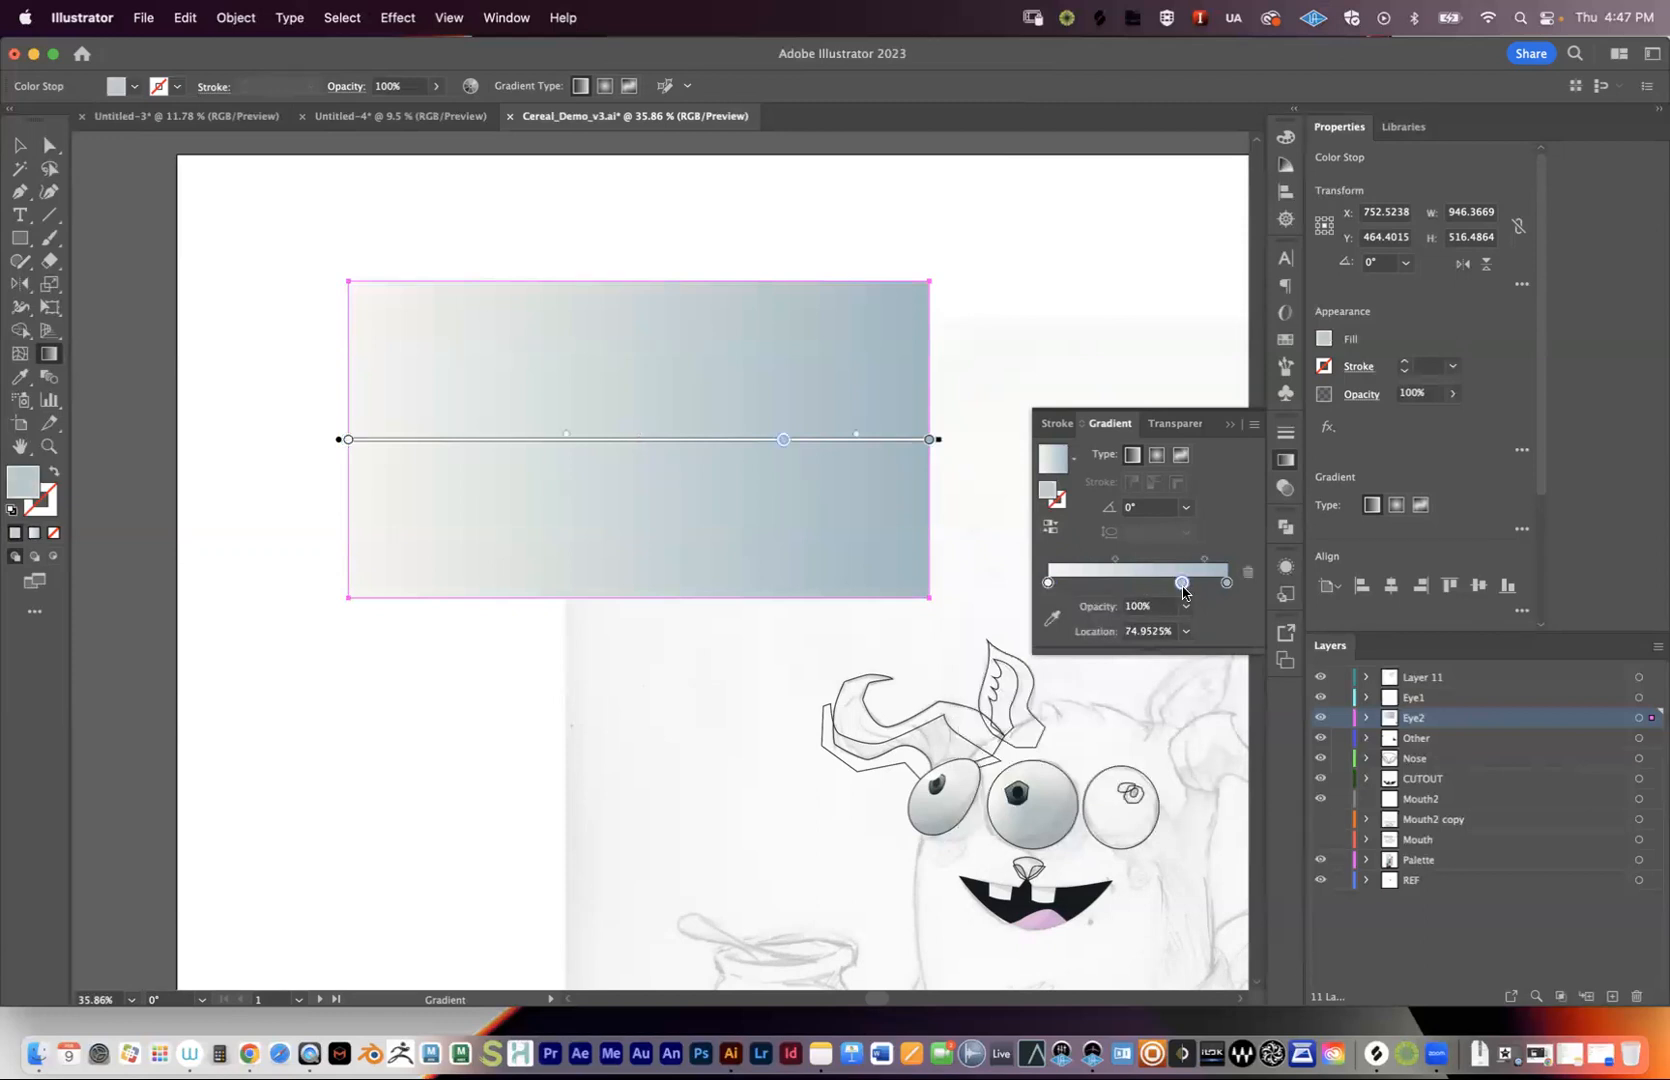
pyautogui.moveTo(1181, 584); pyautogui.dragTo(1158, 583)
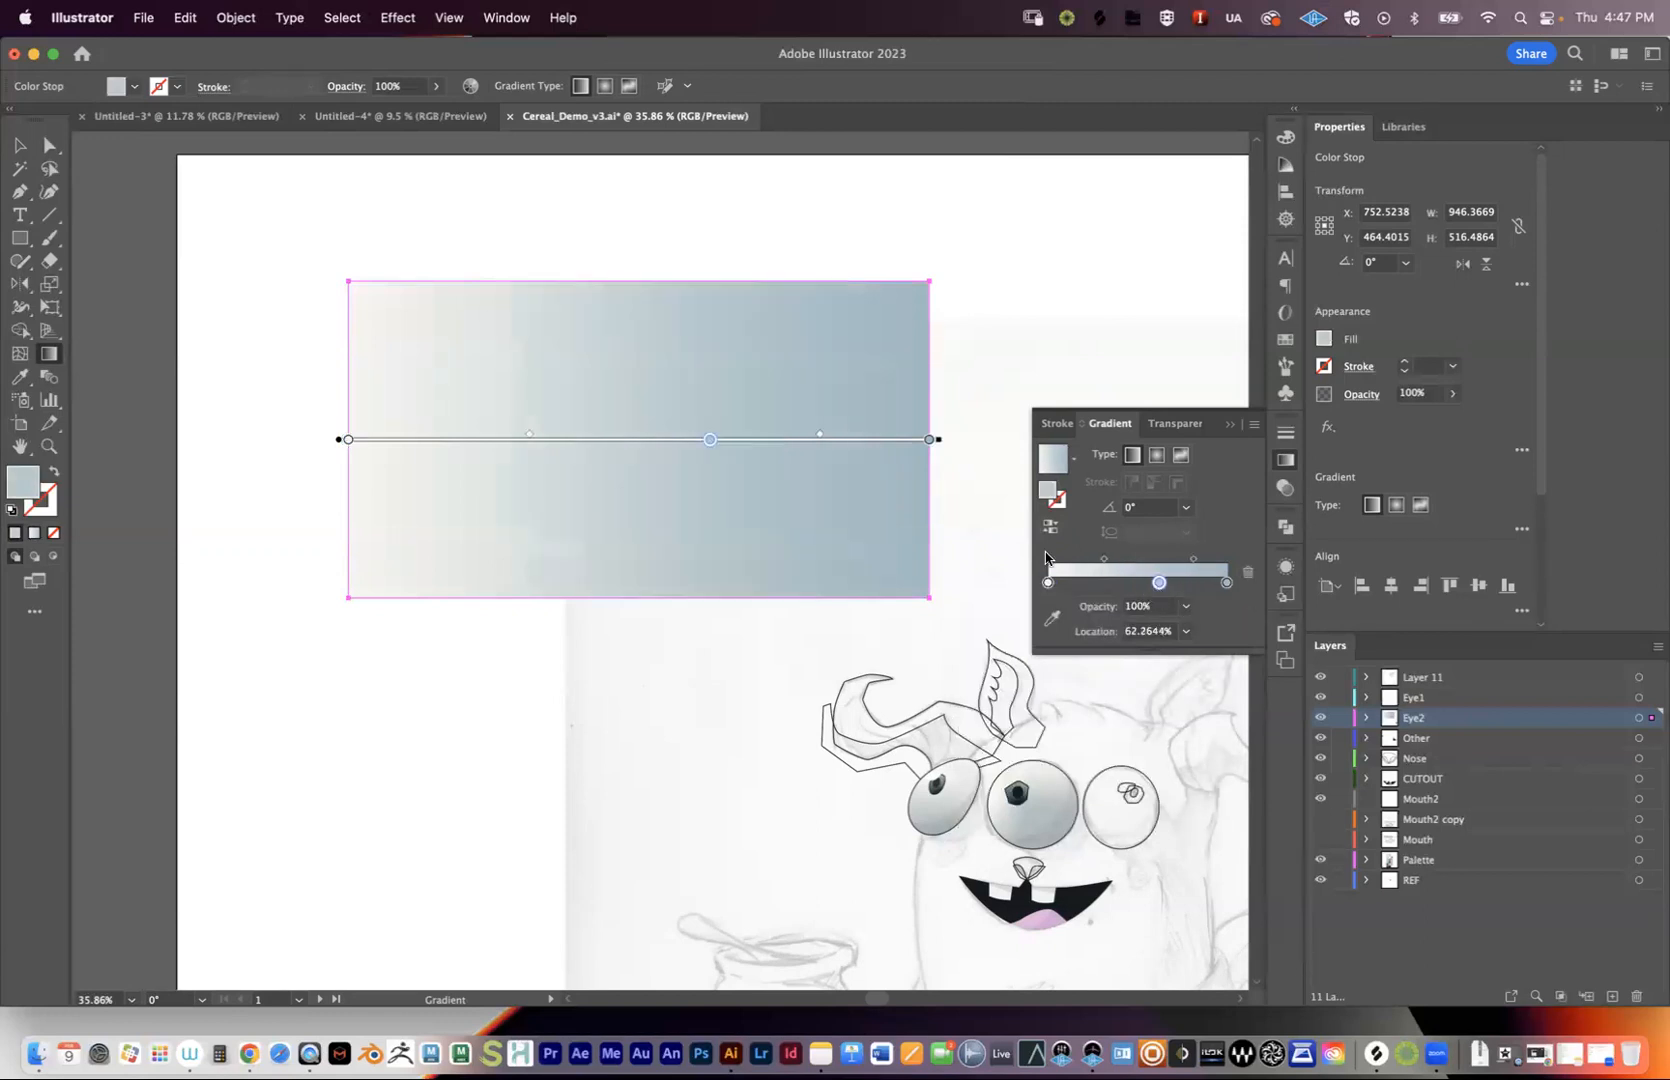
pyautogui.moveTo(711, 442); pyautogui.dragTo(727, 447)
pyautogui.doubleClick(1160, 583)
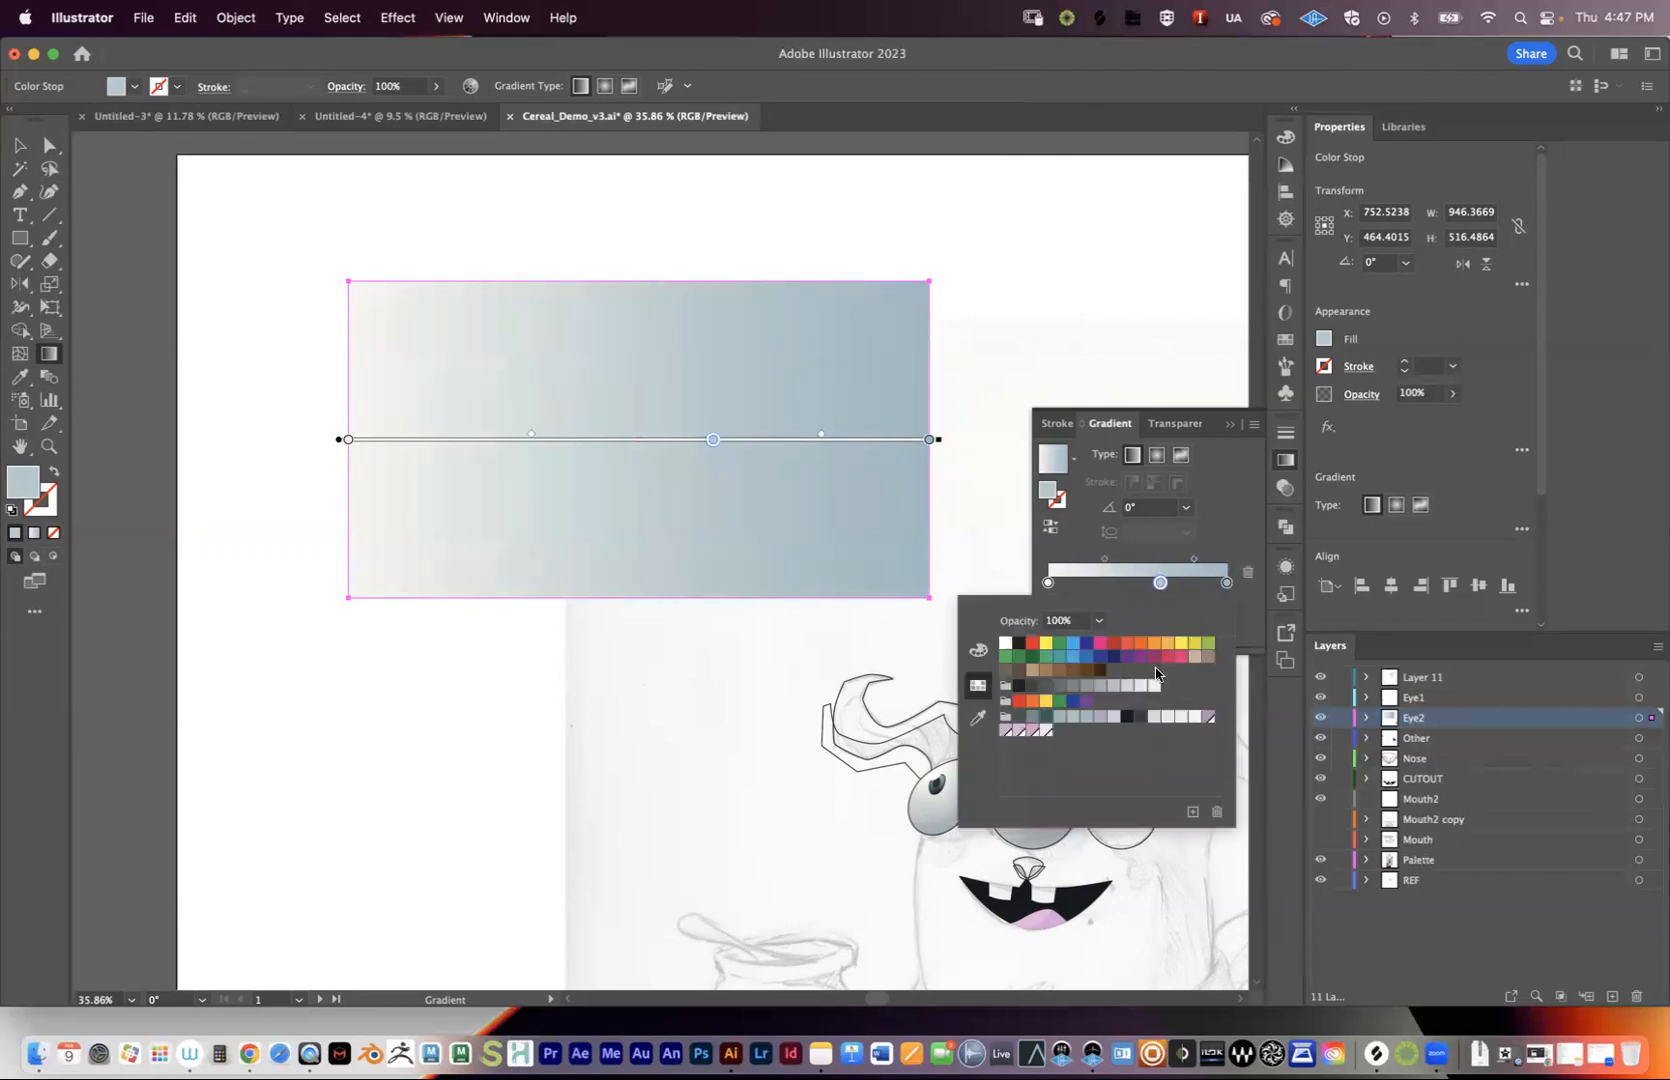
pyautogui.click(1209, 717)
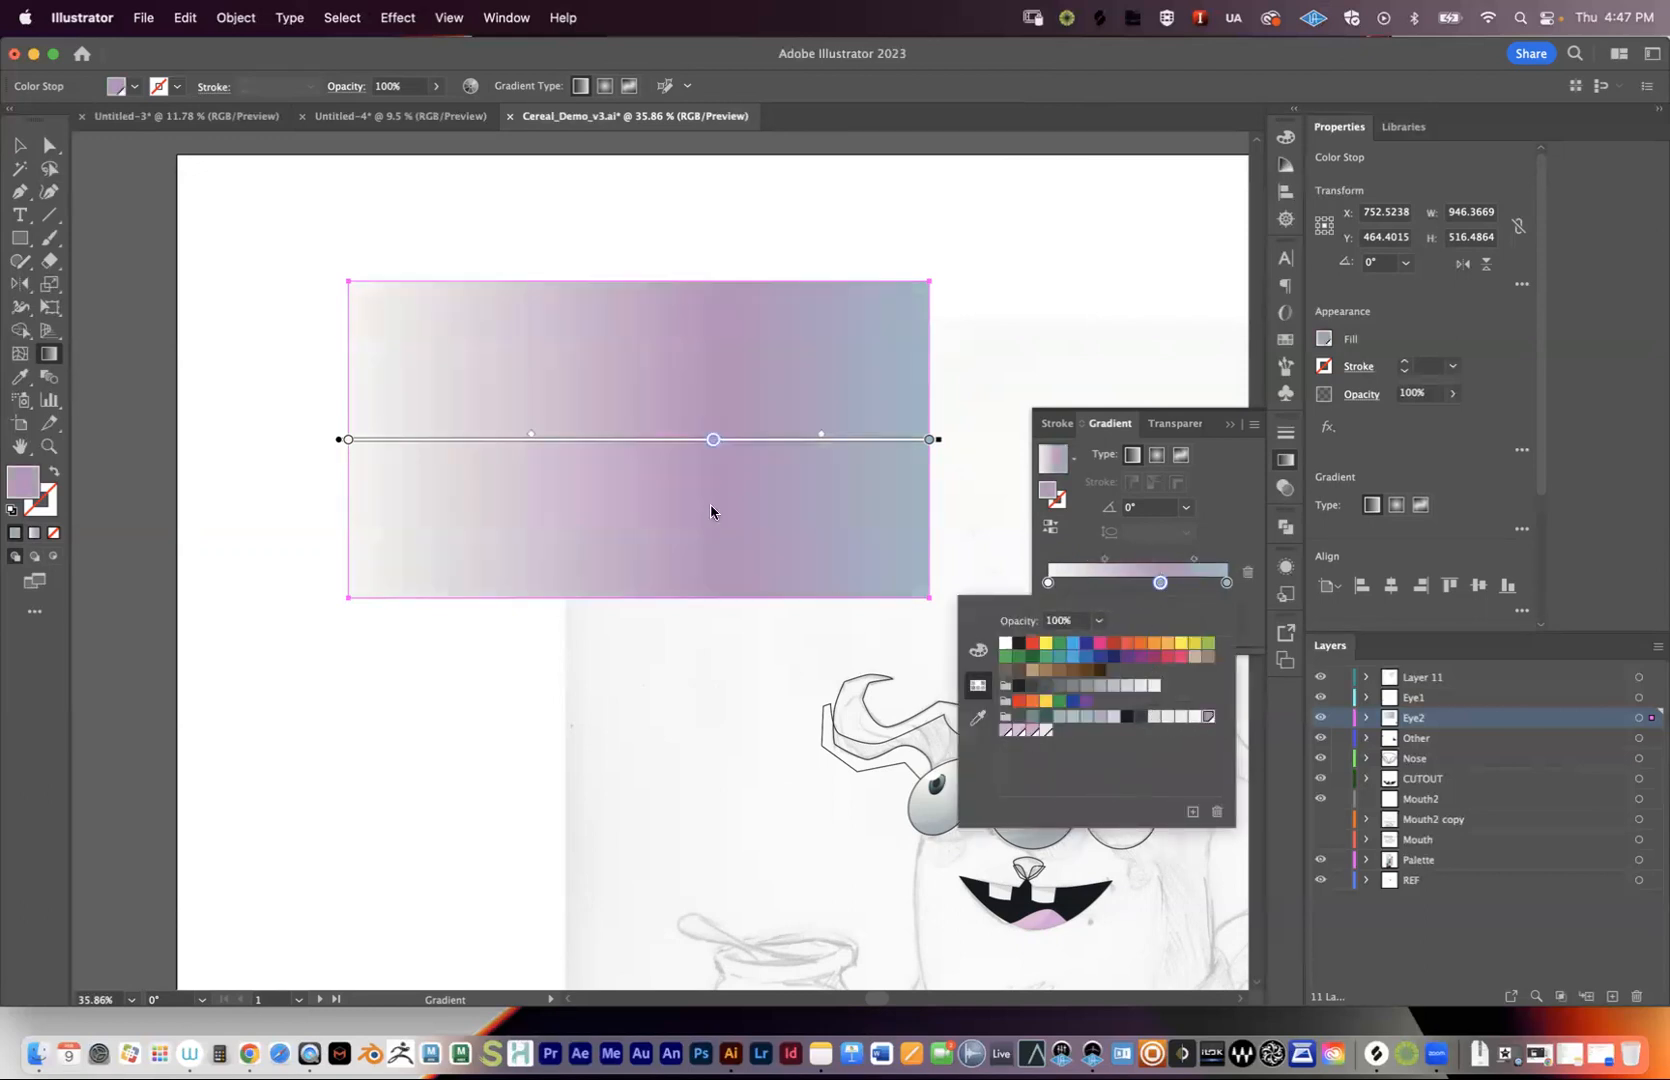
pyautogui.click(1067, 351)
pyautogui.moveTo(1160, 583); pyautogui.dragTo(1168, 583)
# - Add another color stop at about 38% and recolor it with the dark grayish-teal swatch
pyautogui.click(1116, 585)
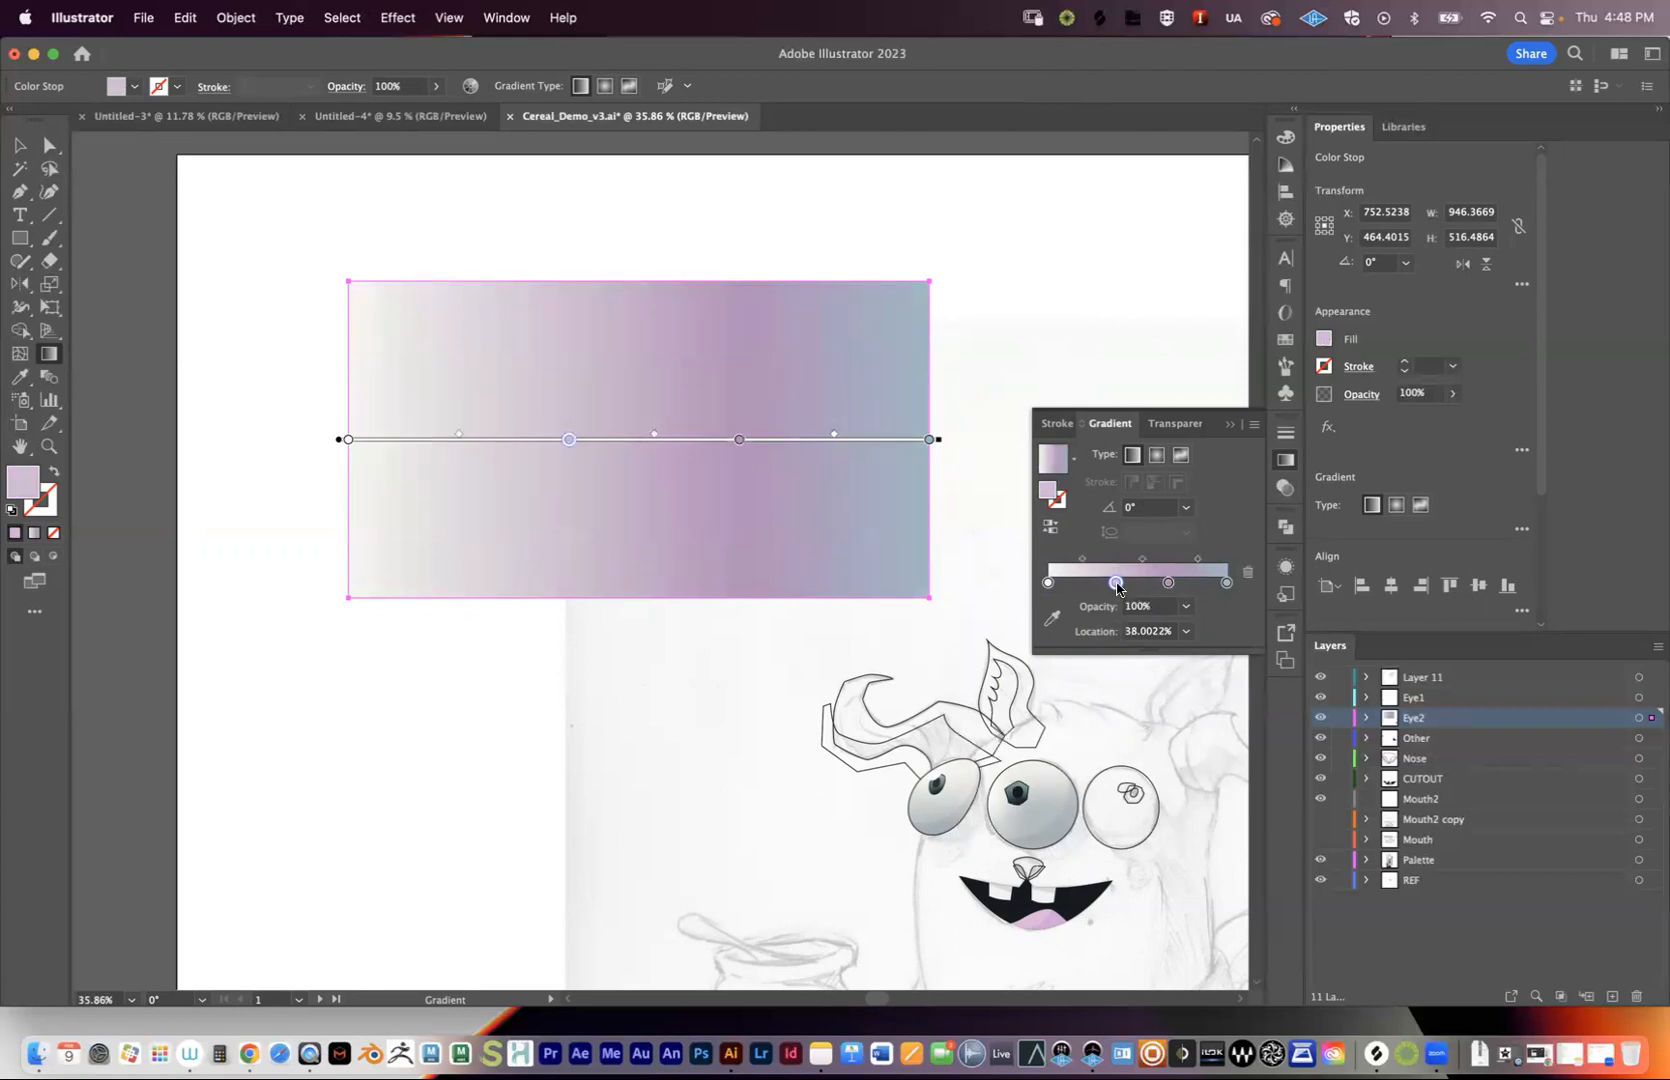
pyautogui.doubleClick(1116, 583)
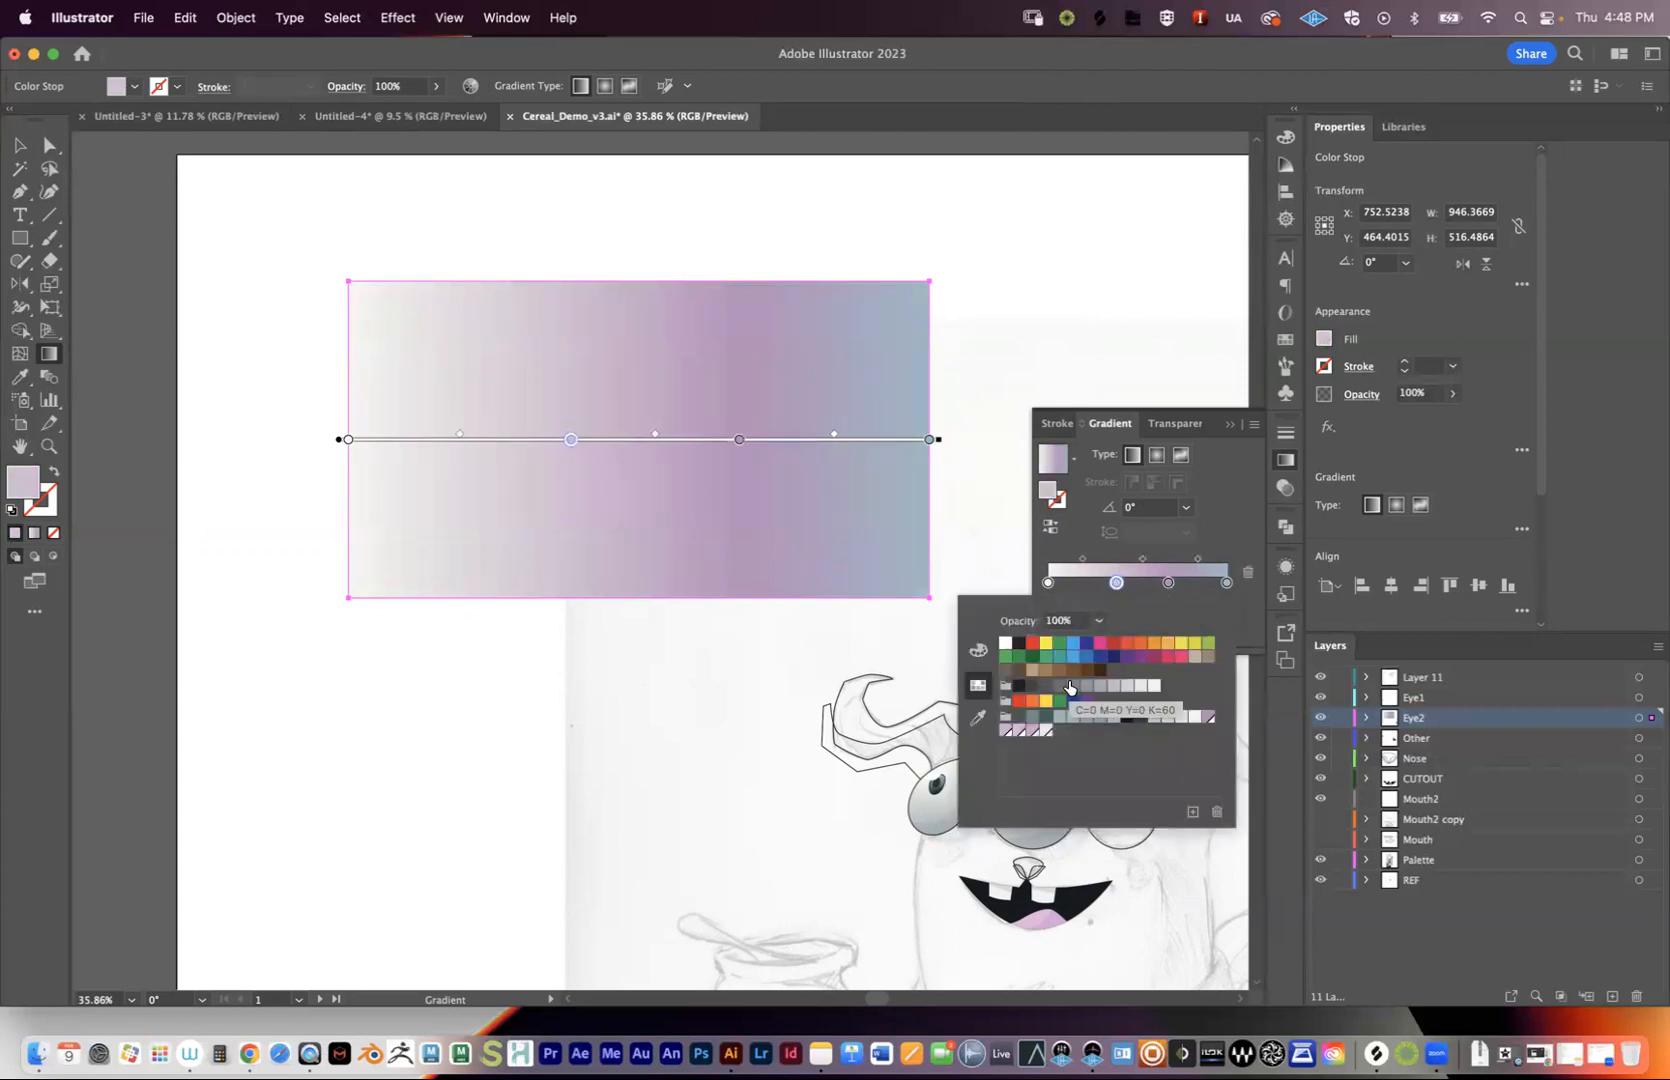
pyautogui.click(1032, 716)
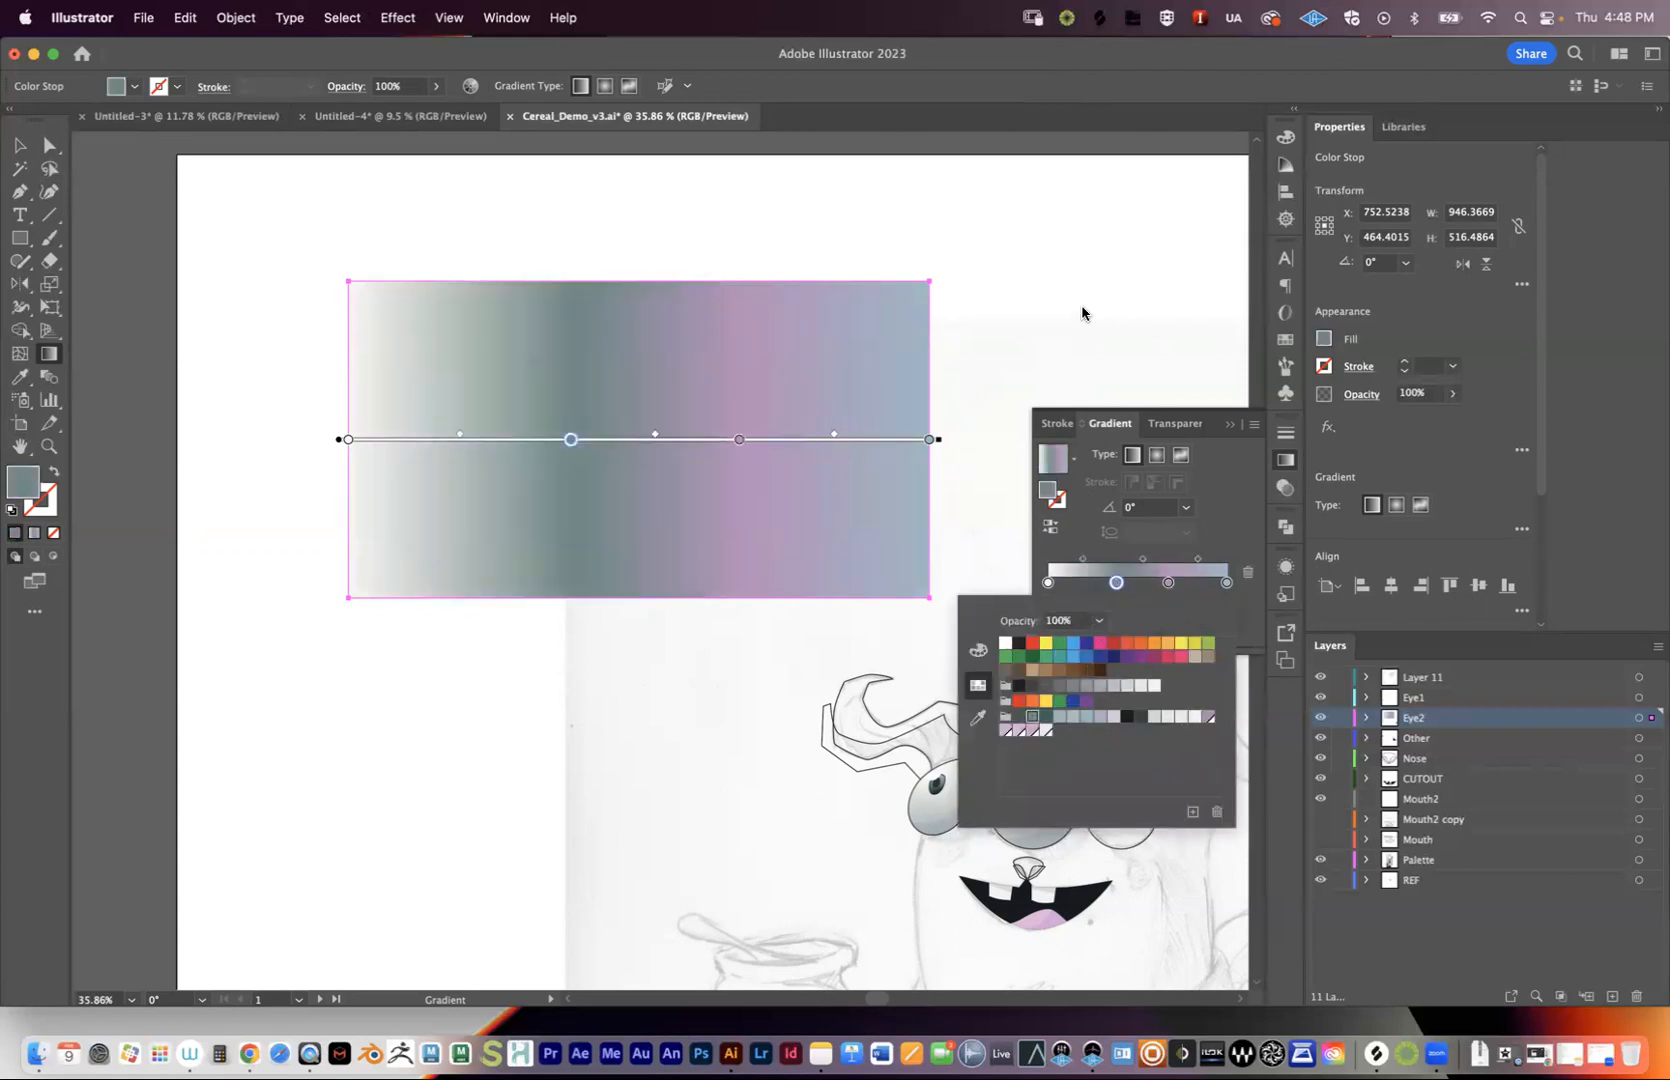
pyautogui.click(1108, 356)
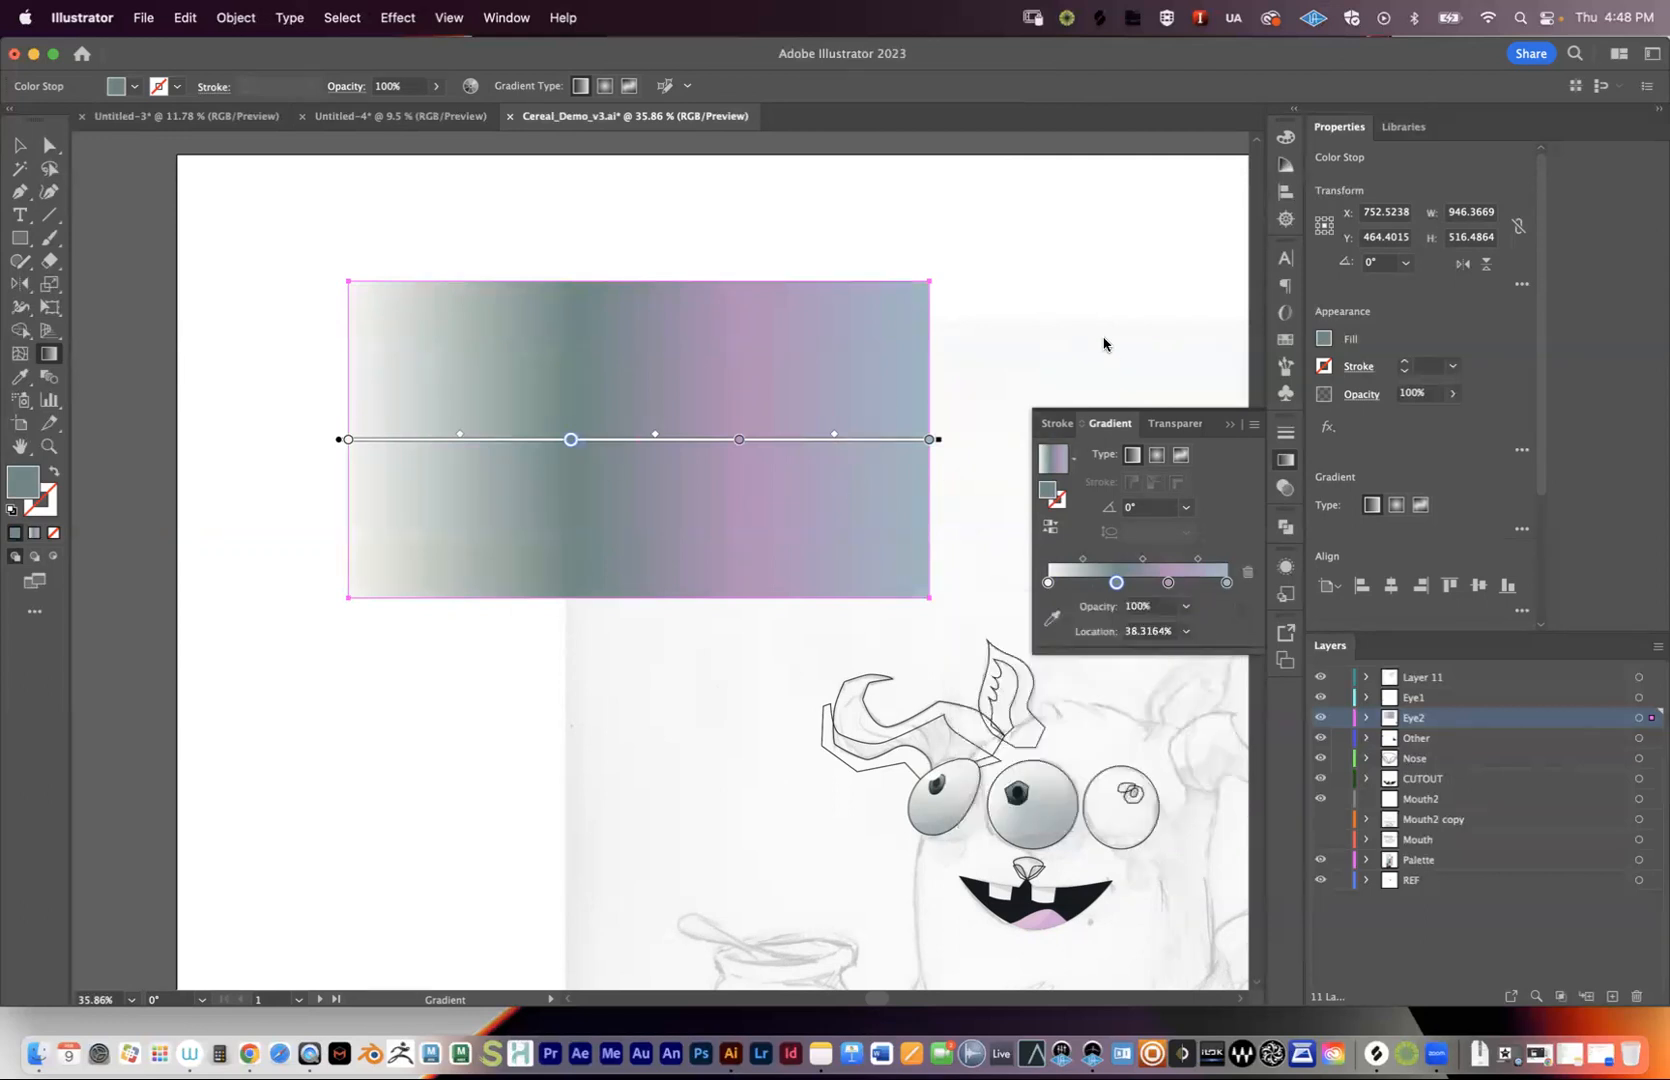
# - Remove the grayish-teal and grayish-blue color stops and move the mauve stop to 100%
pyautogui.click(1116, 584)
pyautogui.moveTo(1116, 586); pyautogui.dragTo(1087, 703)
pyautogui.moveTo(1225, 585); pyautogui.dragTo(1224, 662)
pyautogui.moveTo(1169, 584); pyautogui.dragTo(1232, 588)
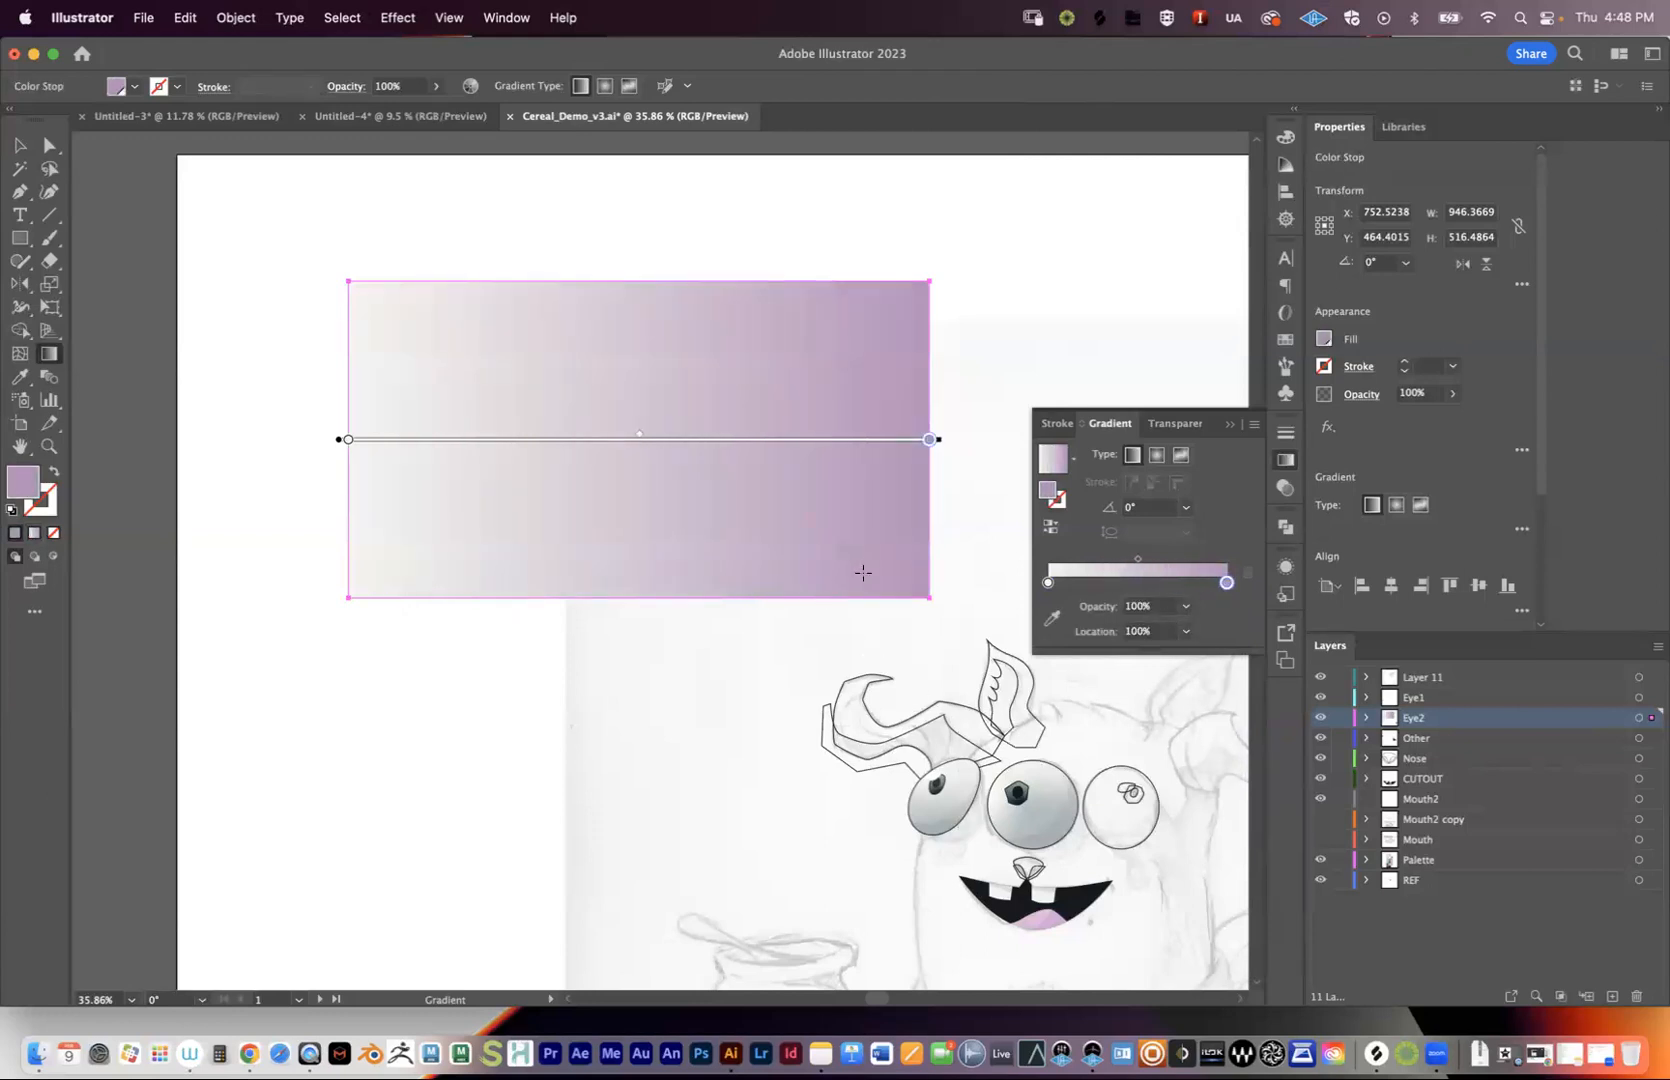
# - Convert the rectangle's fill to a radial gradient with its mauve stop at about 37.5%, and deselect the rectangle
pyautogui.click(1158, 457)
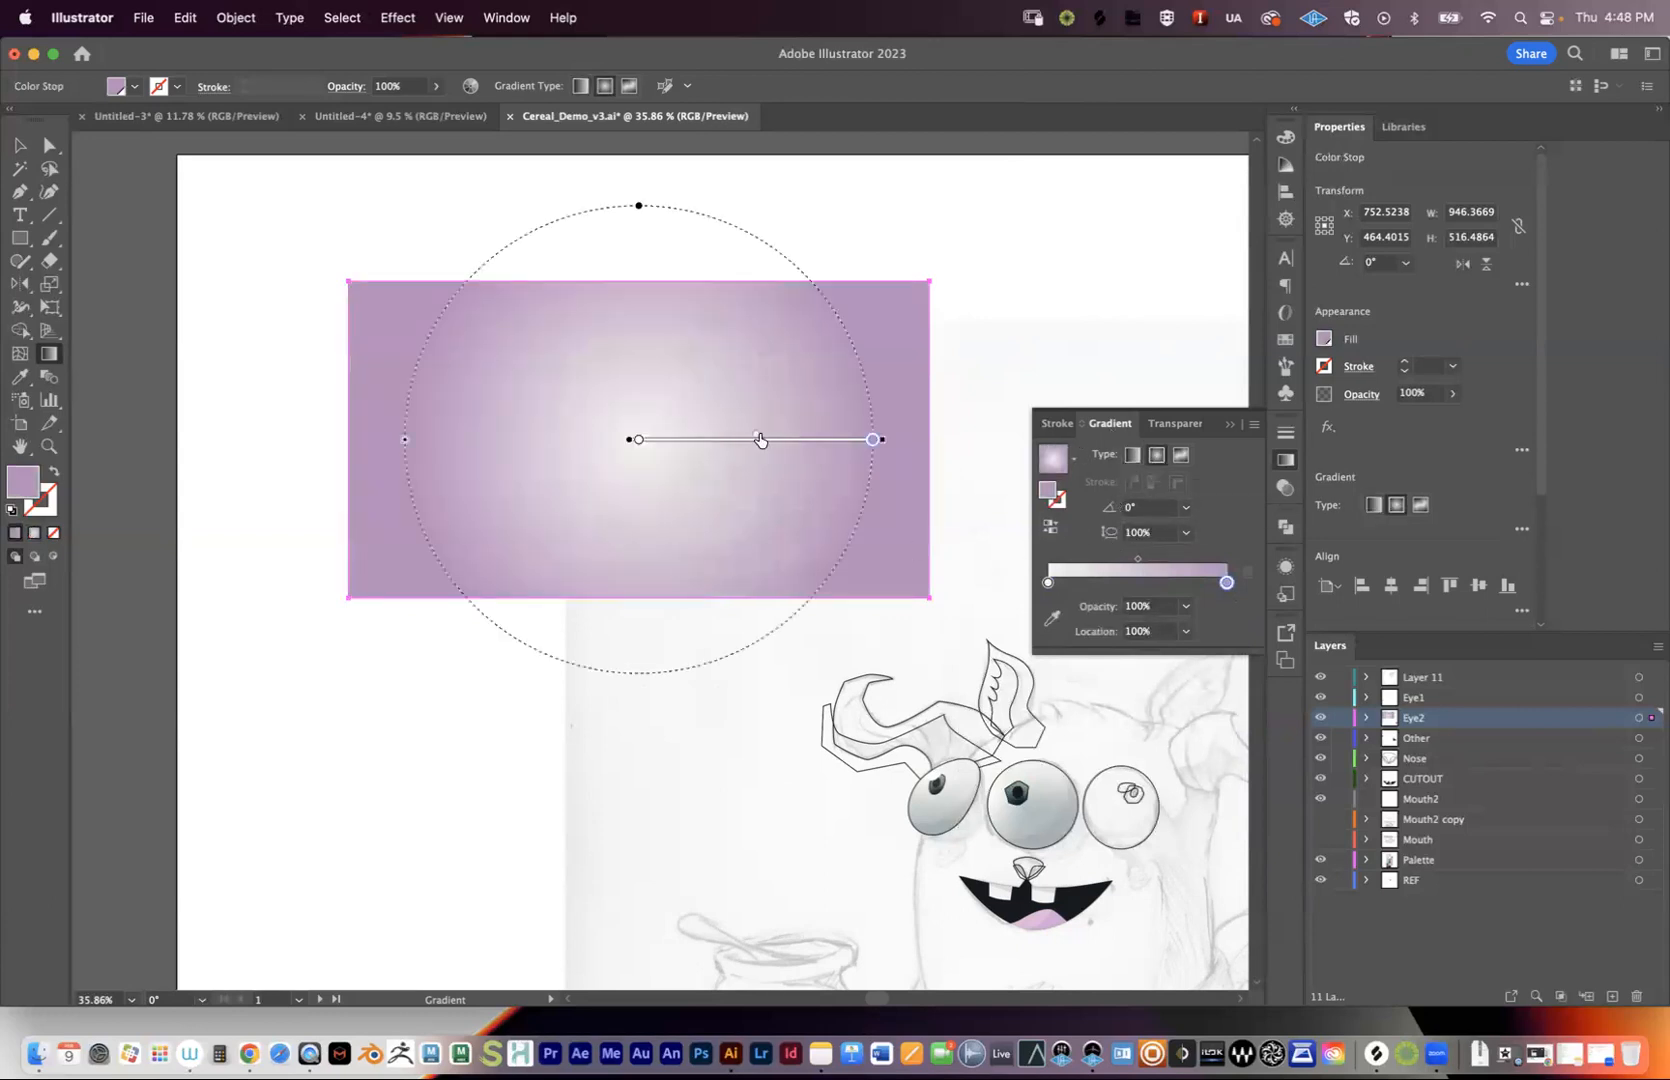
pyautogui.moveTo(869, 444); pyautogui.dragTo(727, 441)
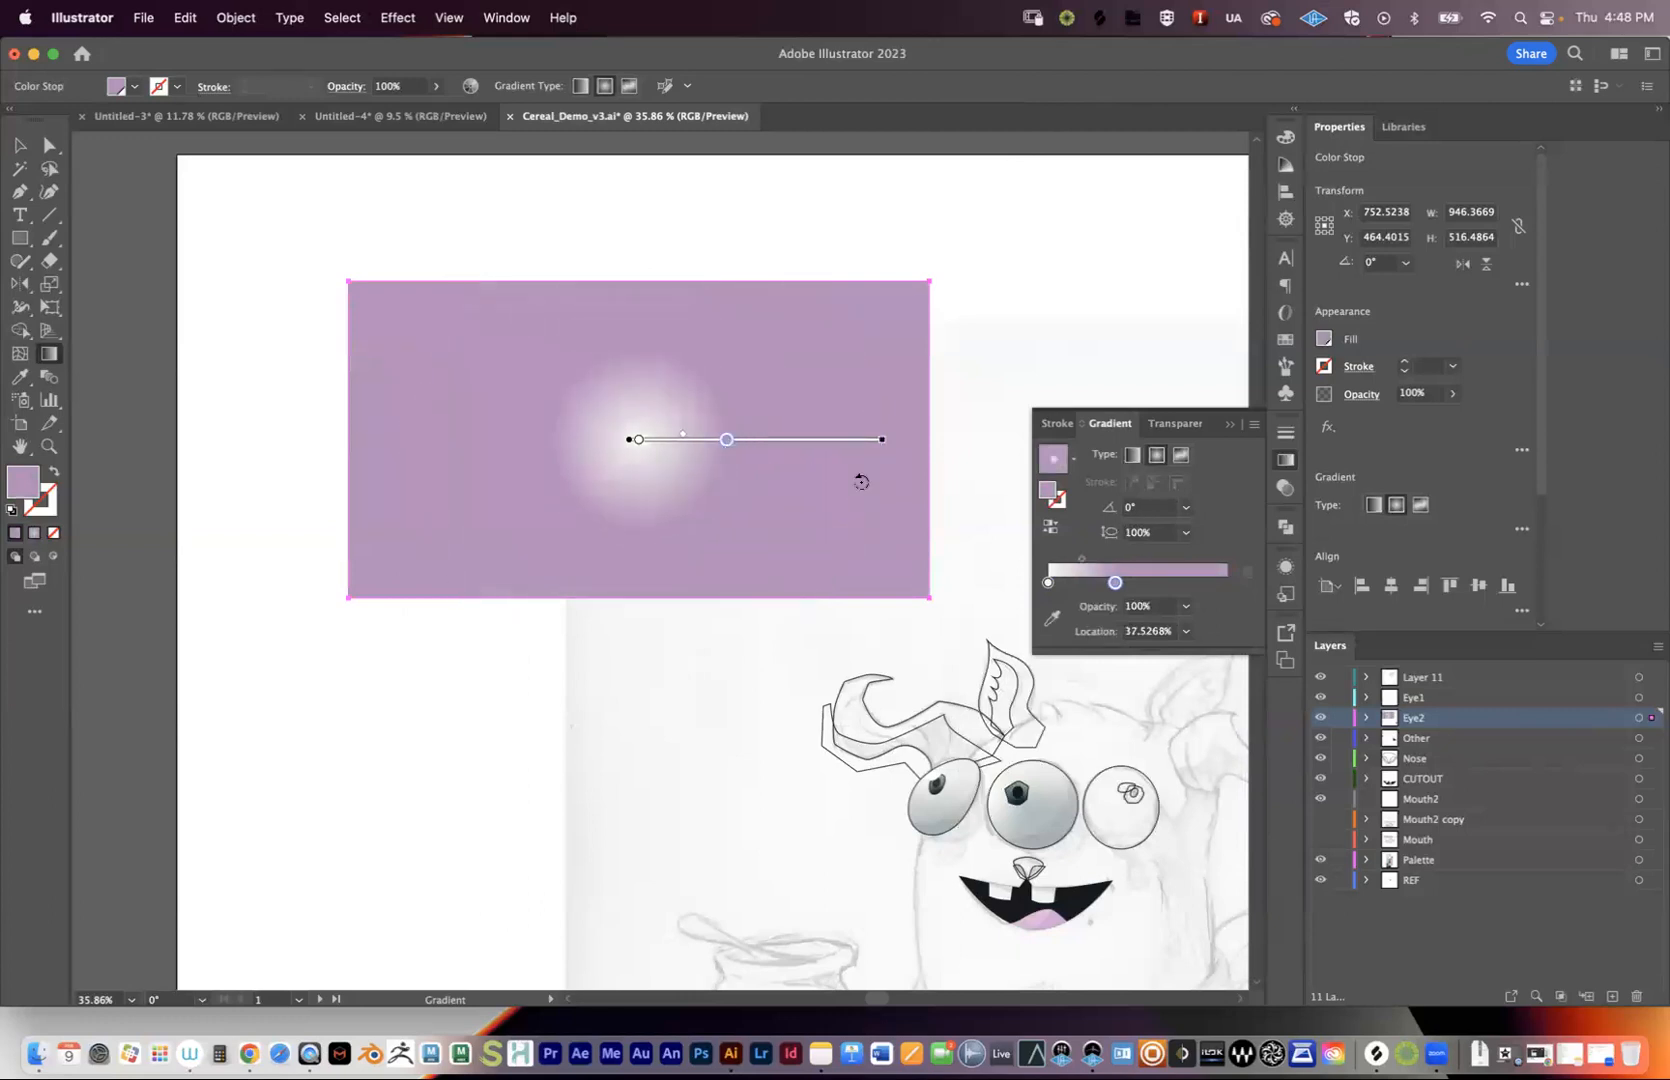
pyautogui.press('v')
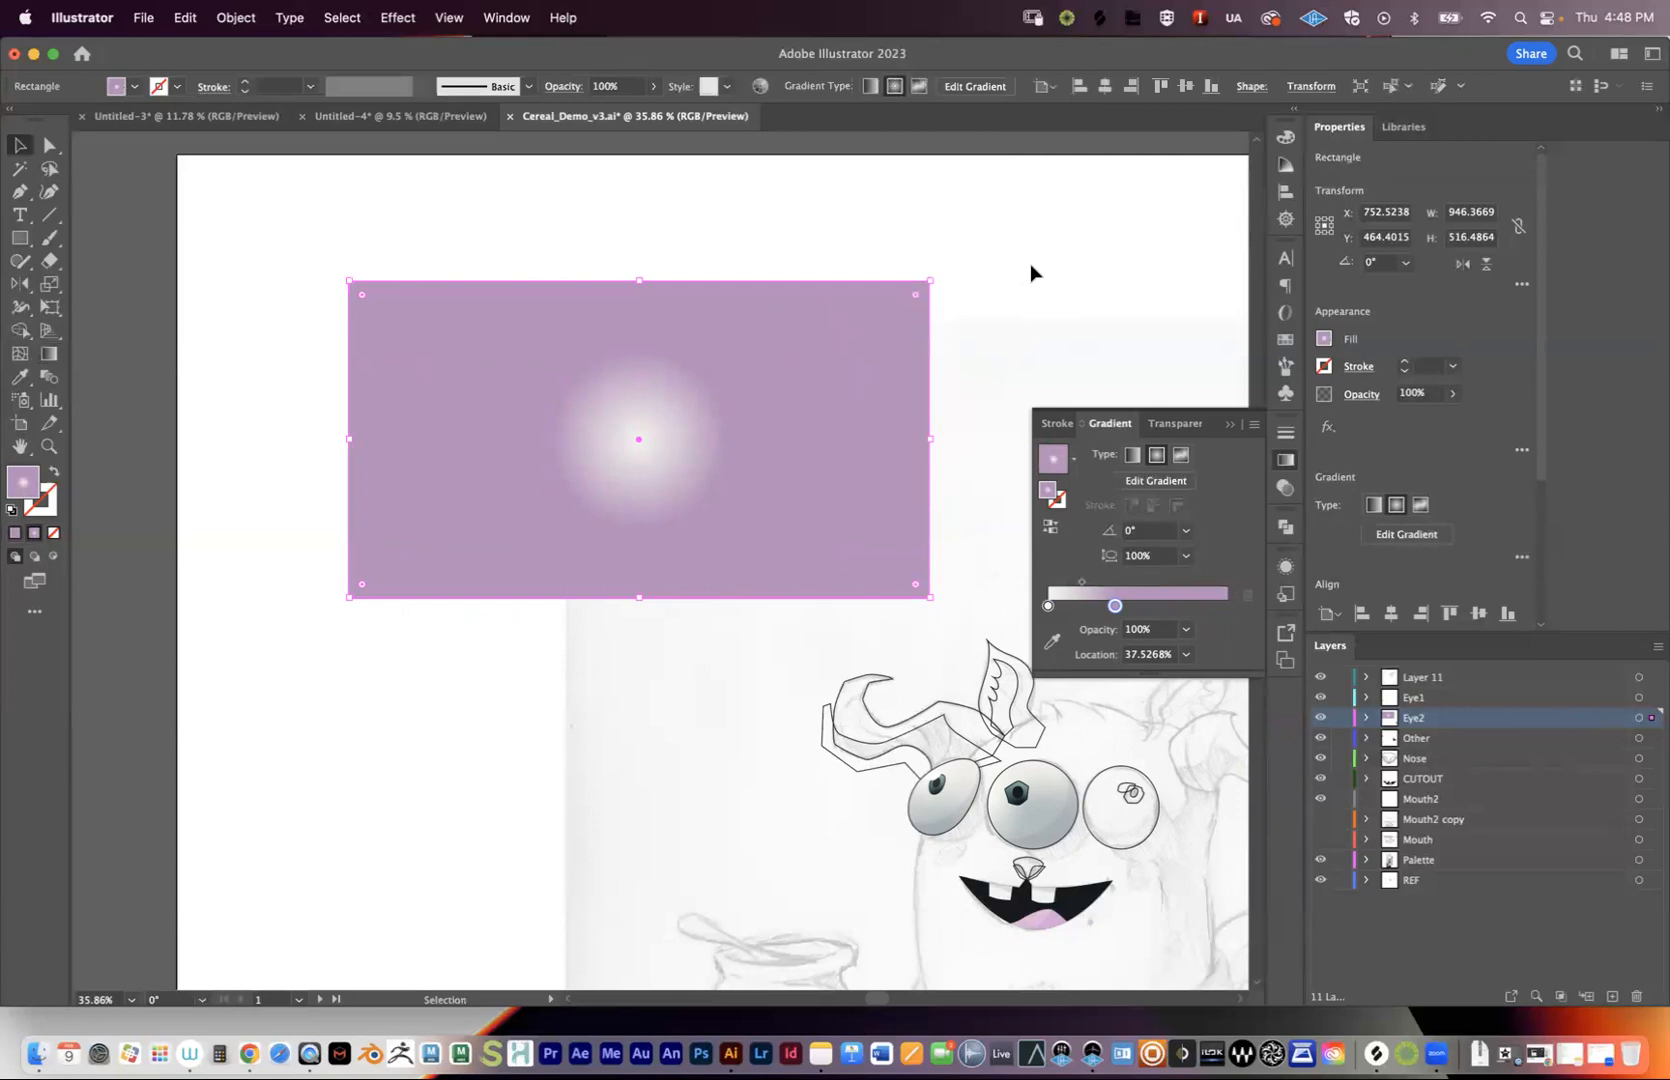
pyautogui.click(1035, 274)
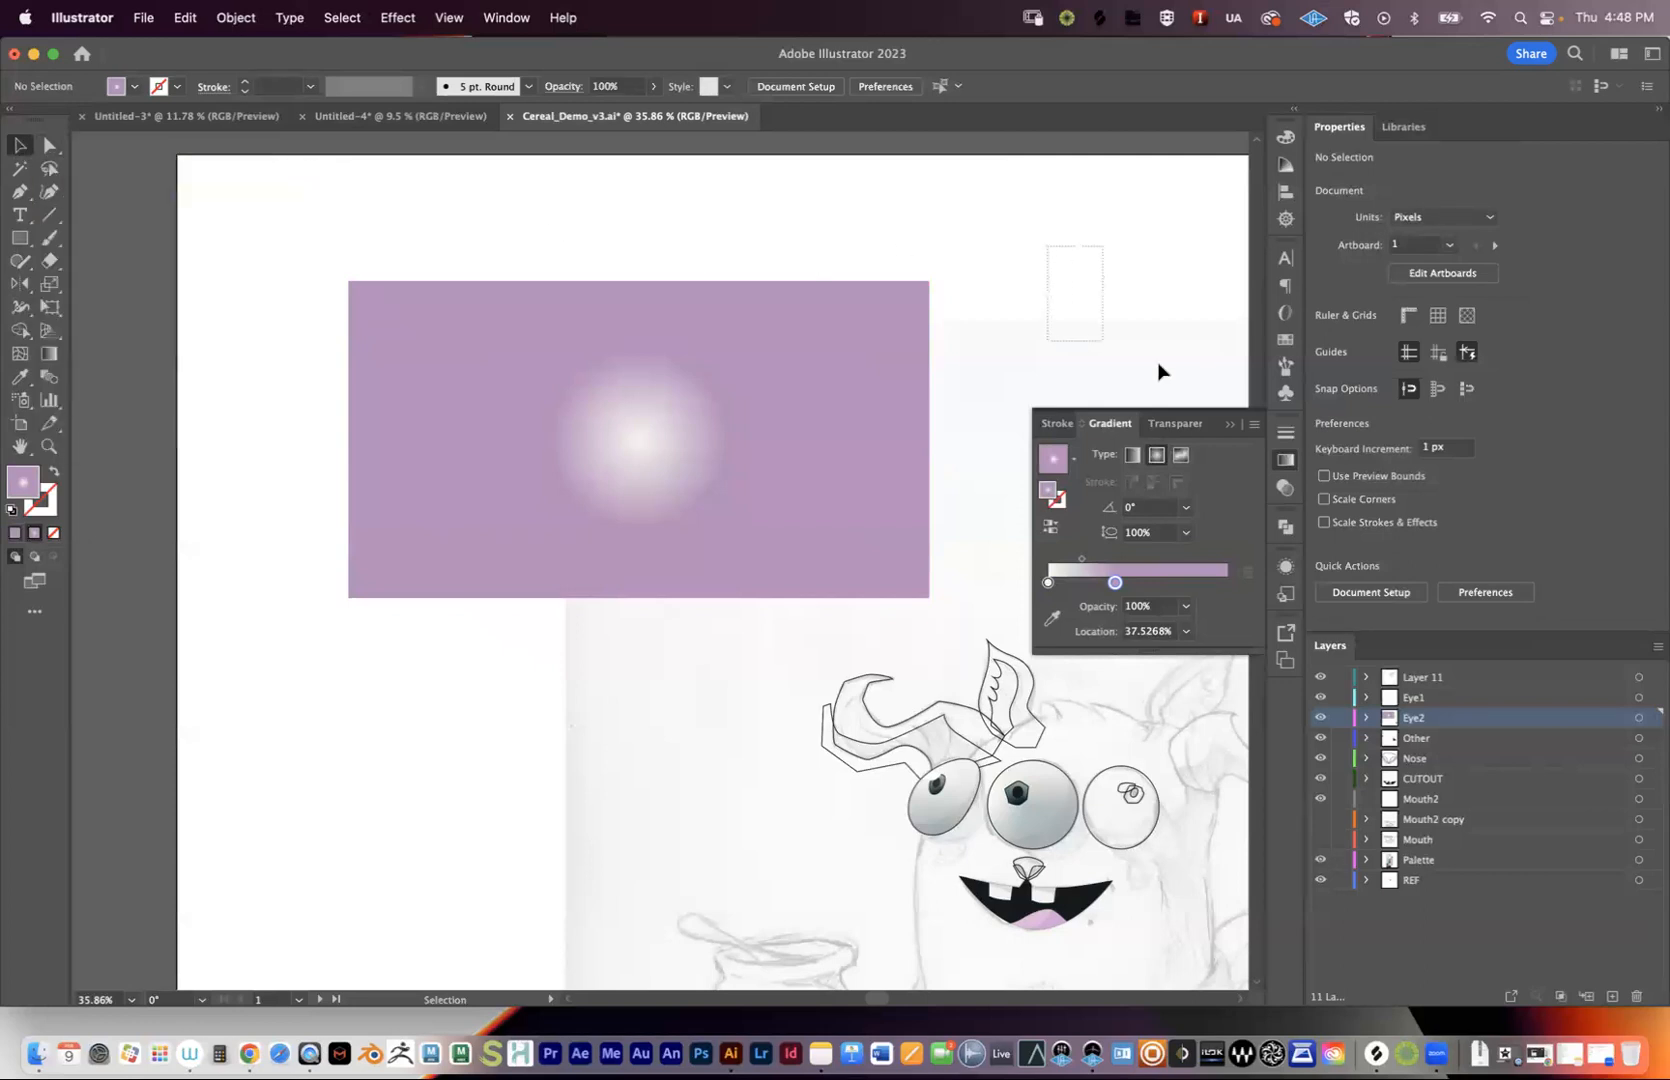
# - Reselect the rectangle, display its on-canvas gradient controls with Edit Gradient, and delete the rectangle
pyautogui.click(881, 488)
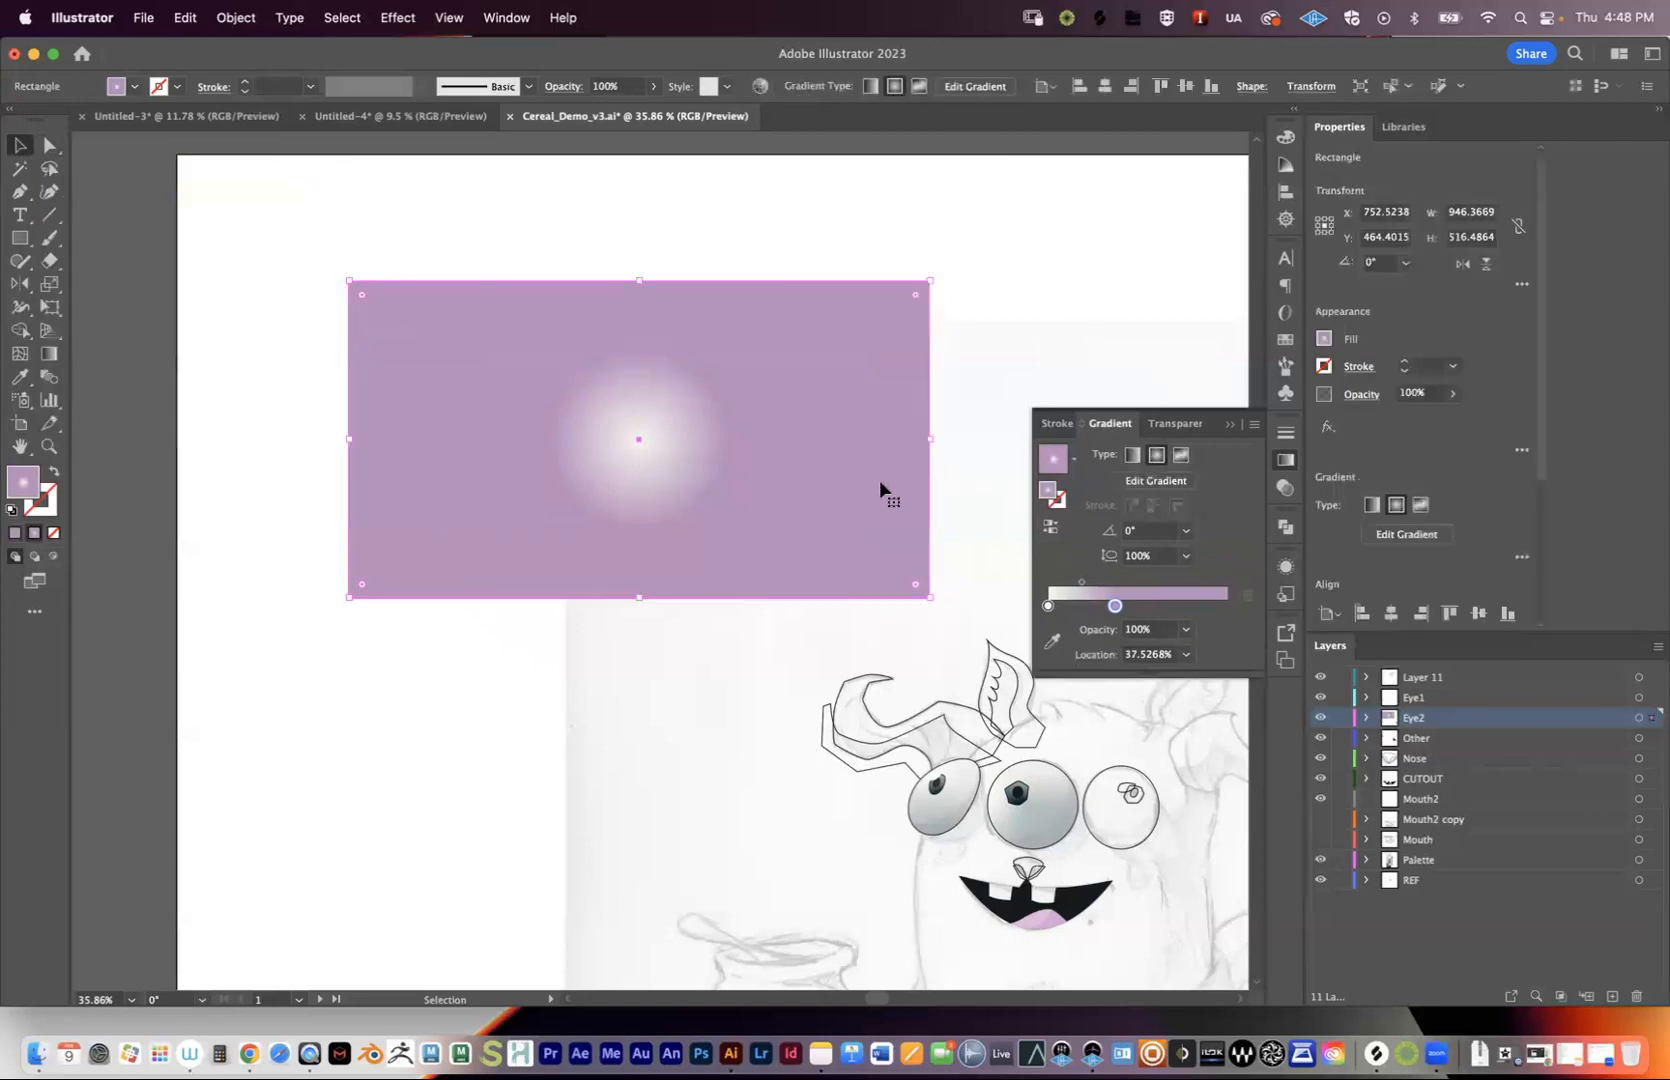
pyautogui.click(1152, 484)
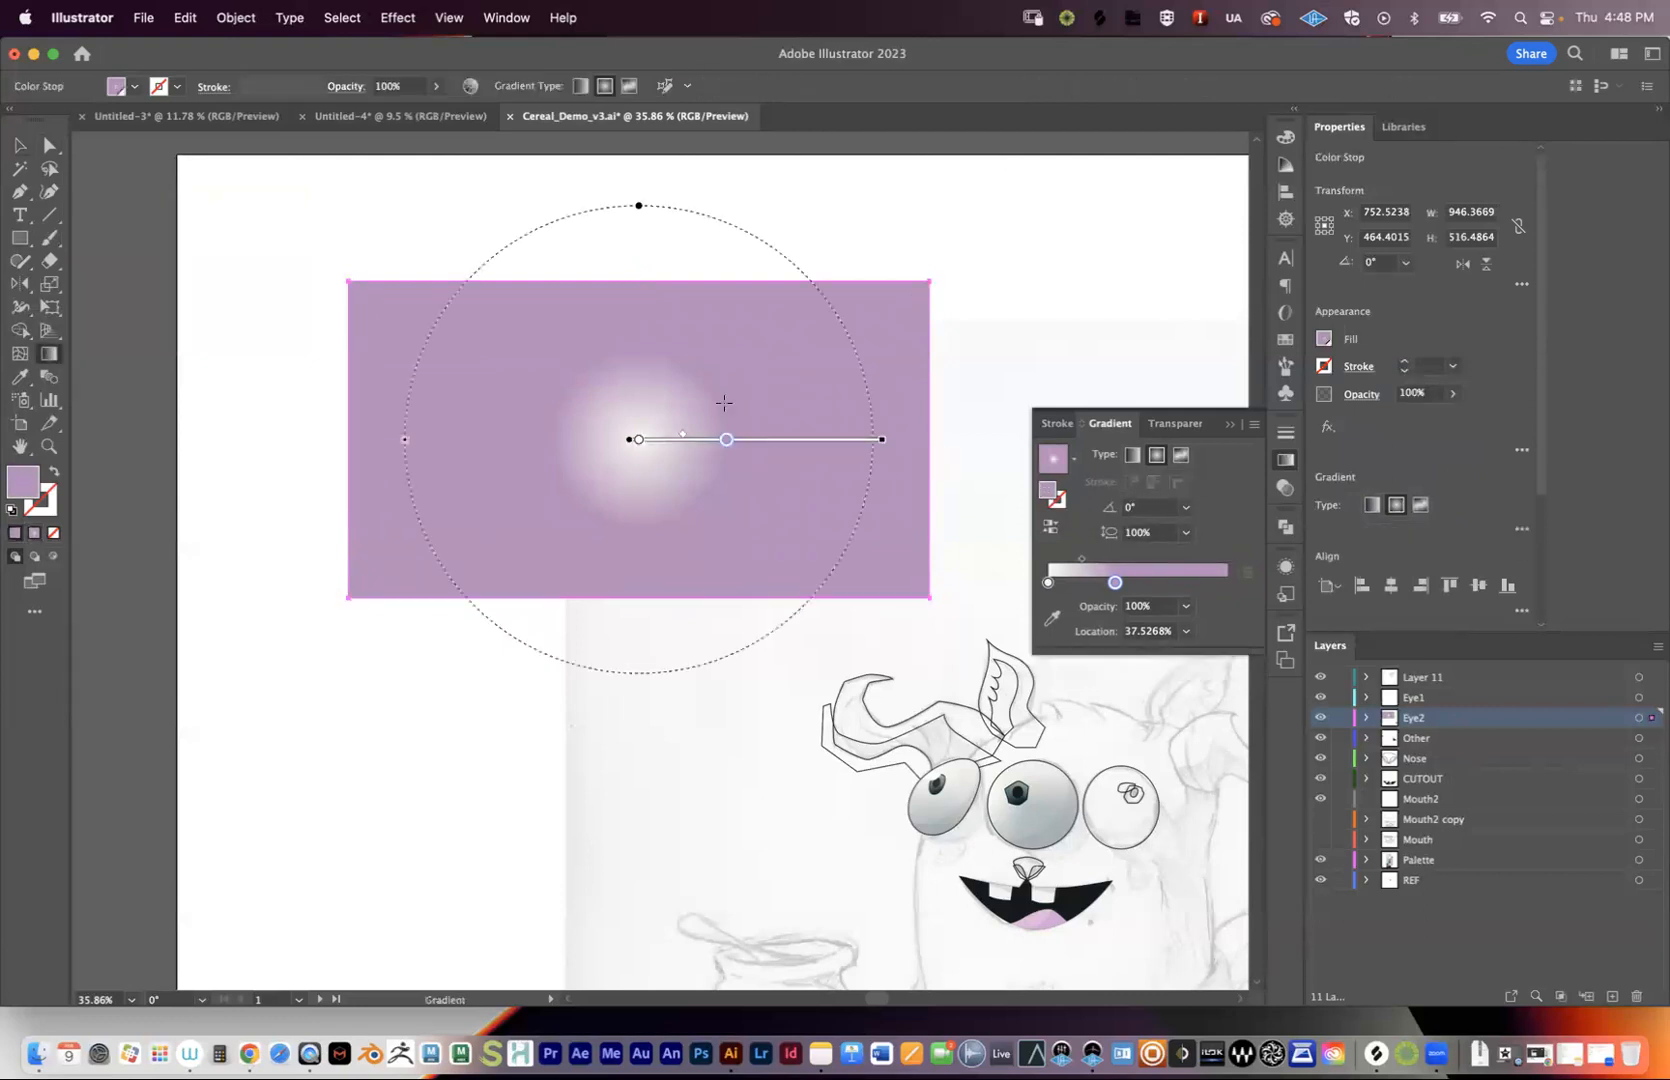
pyautogui.press('v')
pyautogui.press('Delete')
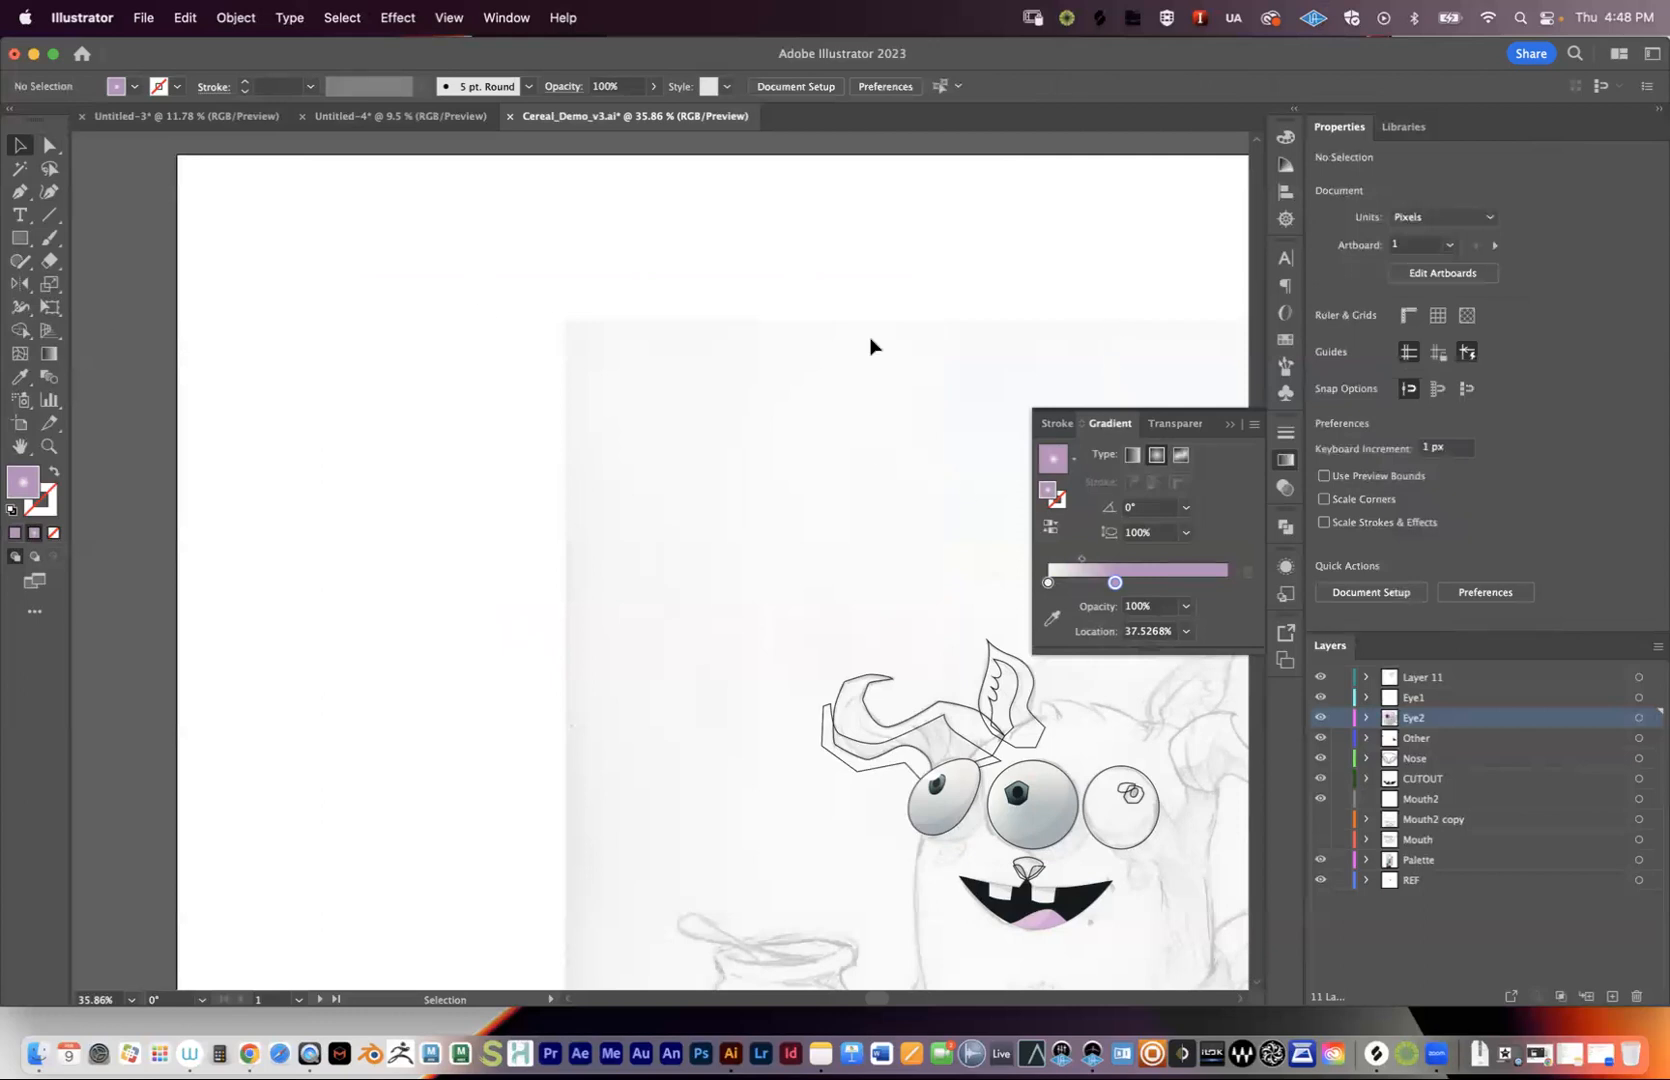
# - Draw a solid mauve circle about 553 px in diameter above the character sketch and nudge it into place
pyautogui.click(15, 532)
pyautogui.click(20, 238)
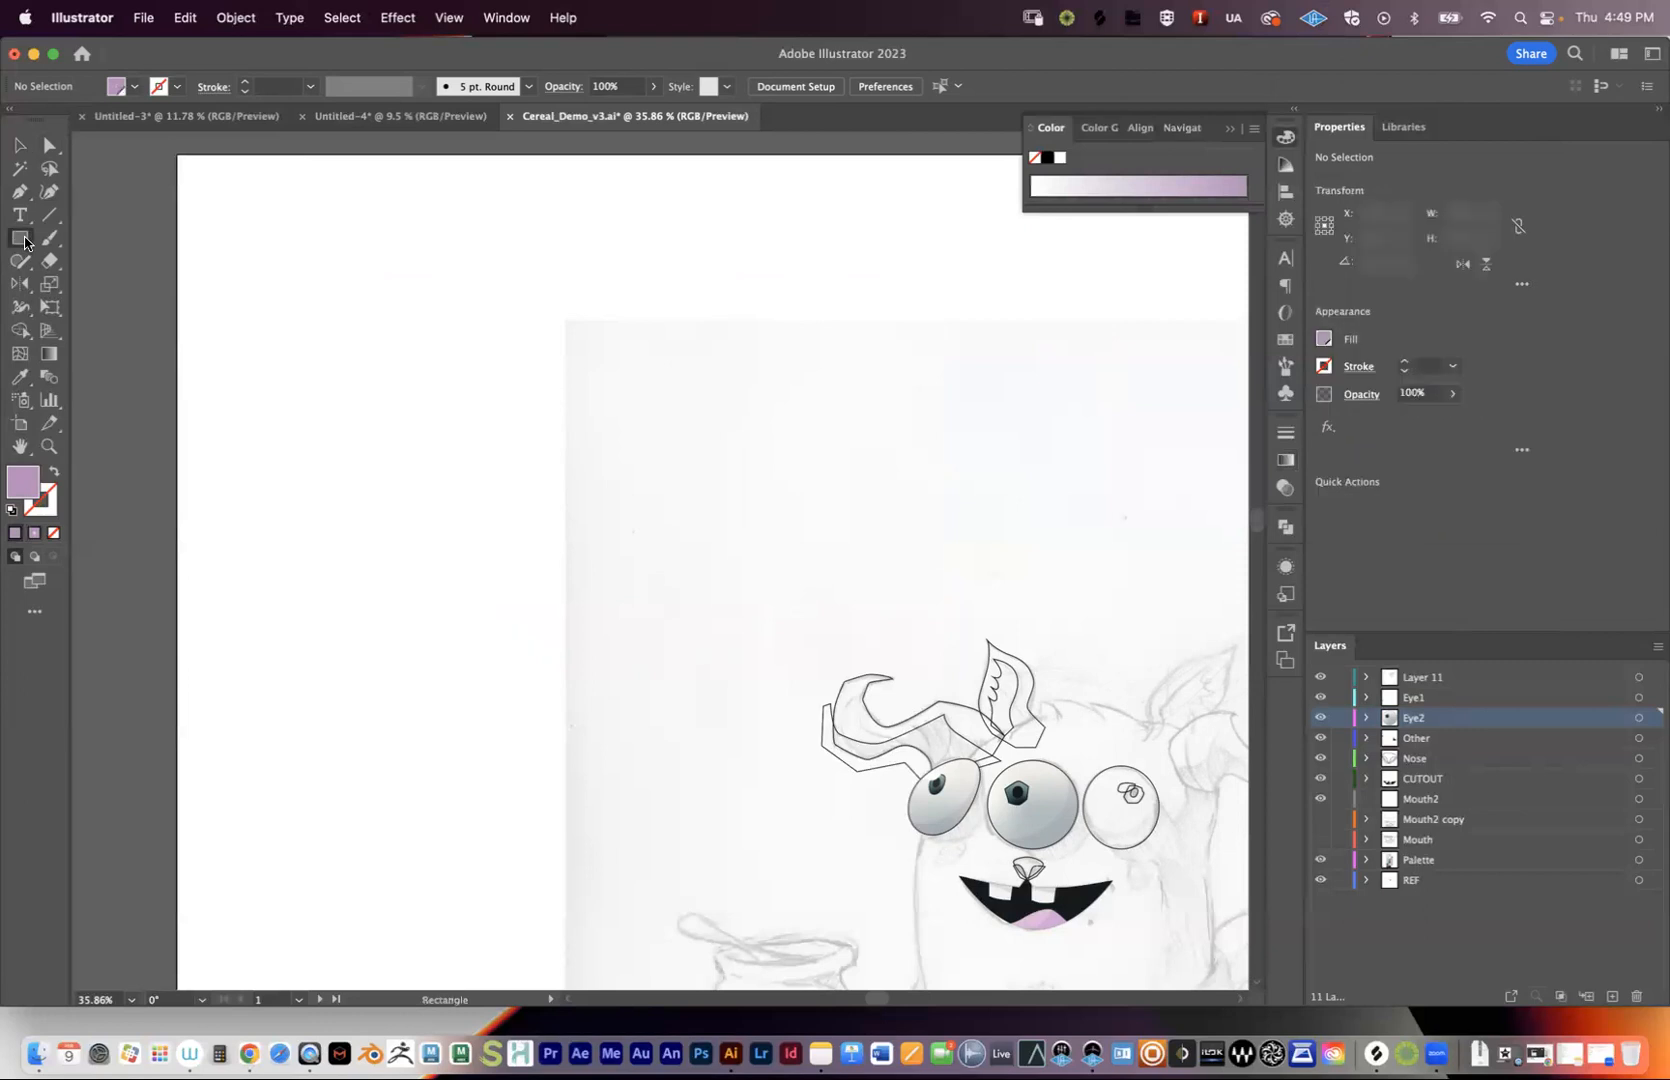
pyautogui.click(110, 284)
pyautogui.moveTo(376, 275); pyautogui.dragTo(712, 603)
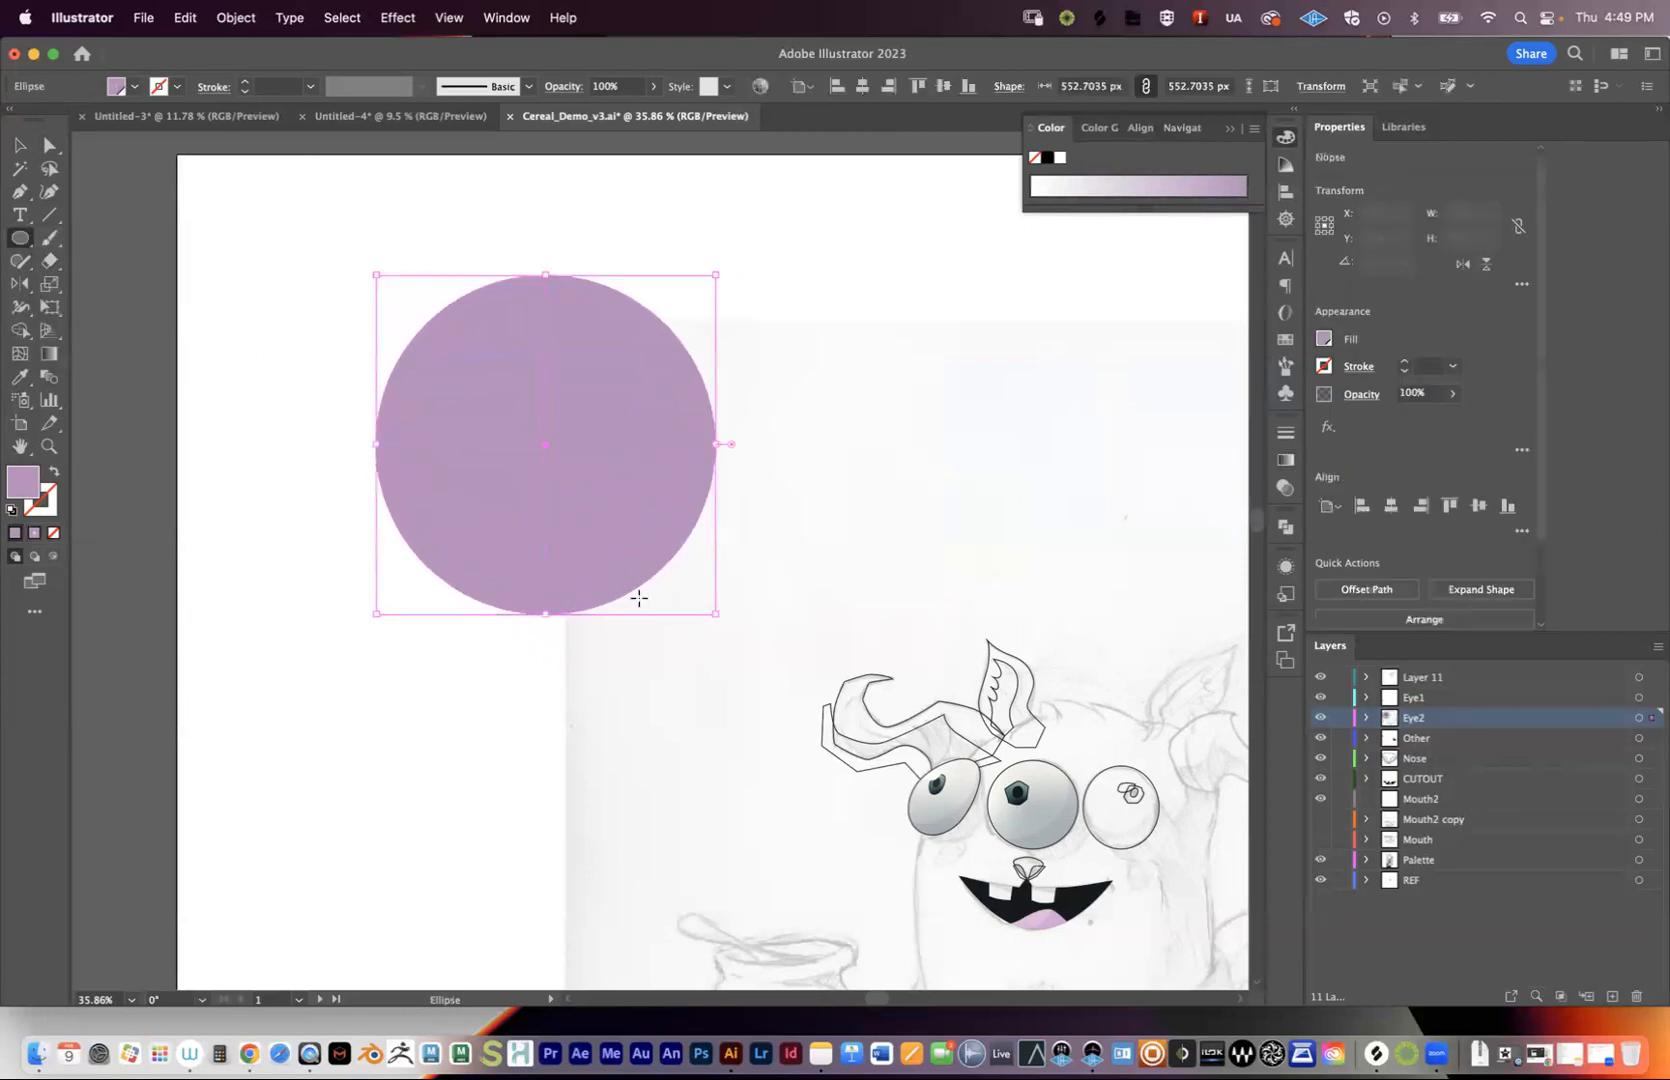
pyautogui.press('v')
pyautogui.moveTo(596, 484)
pyautogui.mouseDown()
pyautogui.moveTo(647, 508)
pyautogui.moveTo(607, 481)
pyautogui.mouseUp()
# - Apply a radial gradient to the circle and move its mauve stop out to 100%
pyautogui.click(1284, 462)
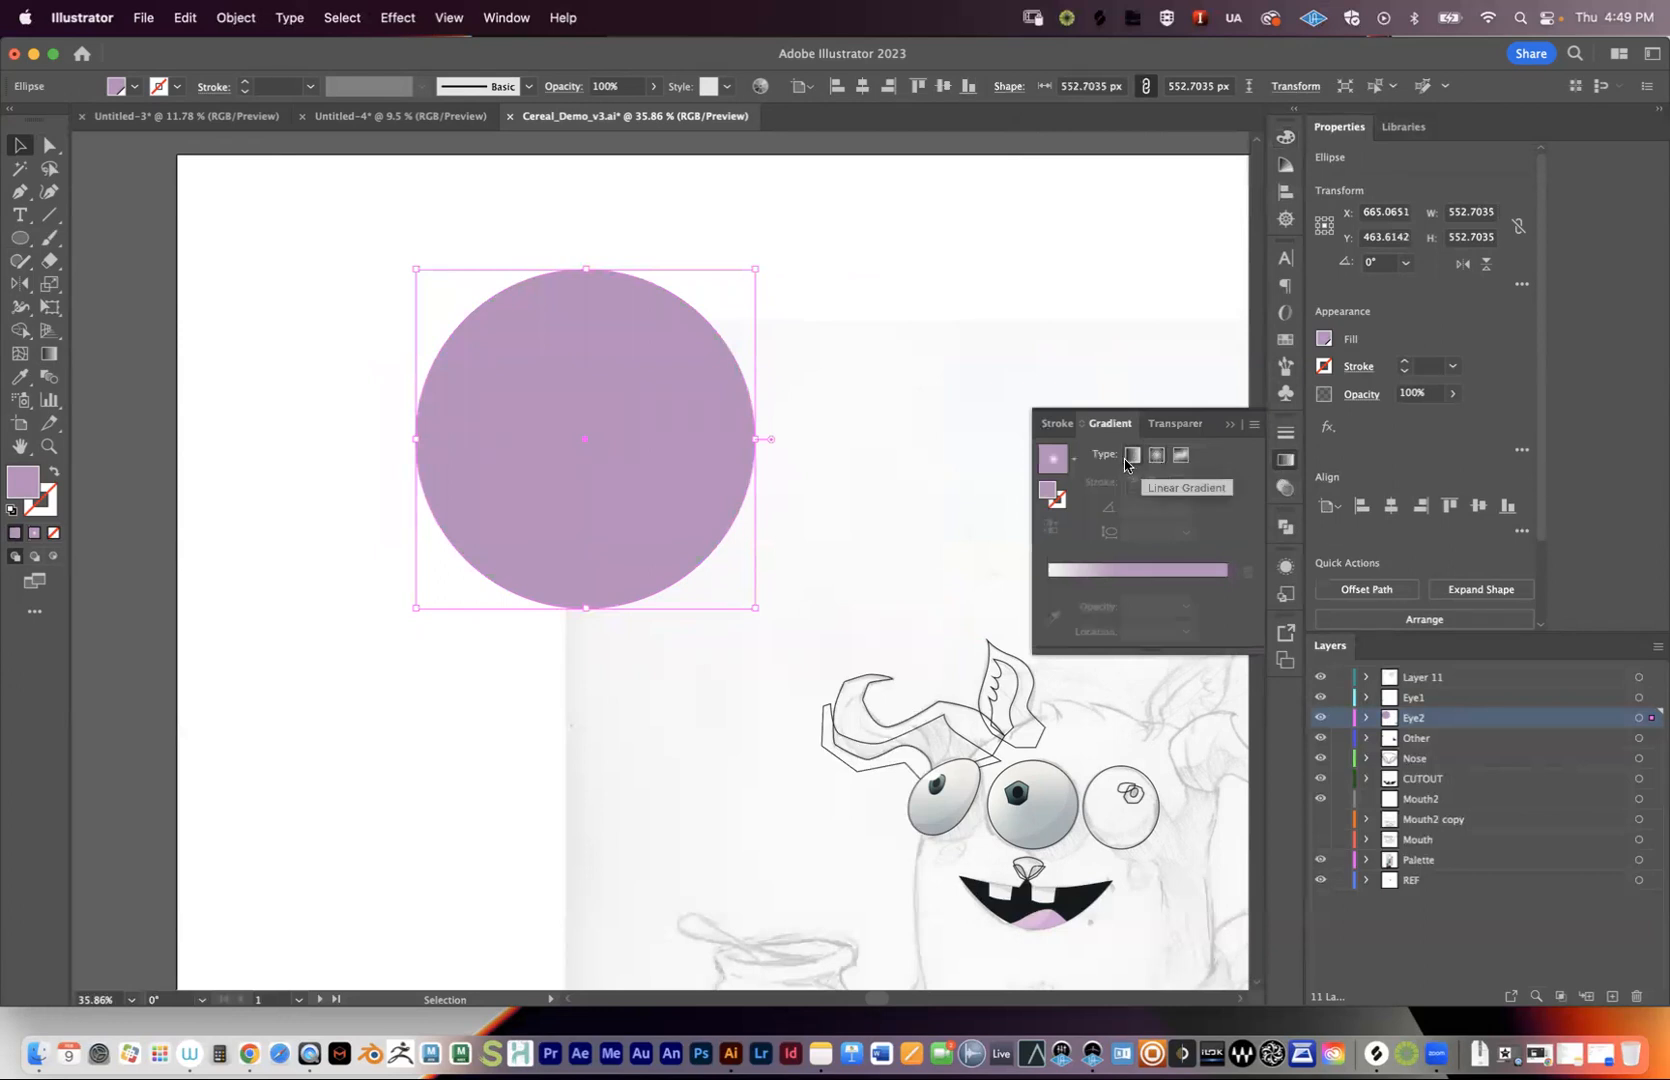
pyautogui.click(1155, 456)
pyautogui.moveTo(1115, 606); pyautogui.dragTo(1226, 606)
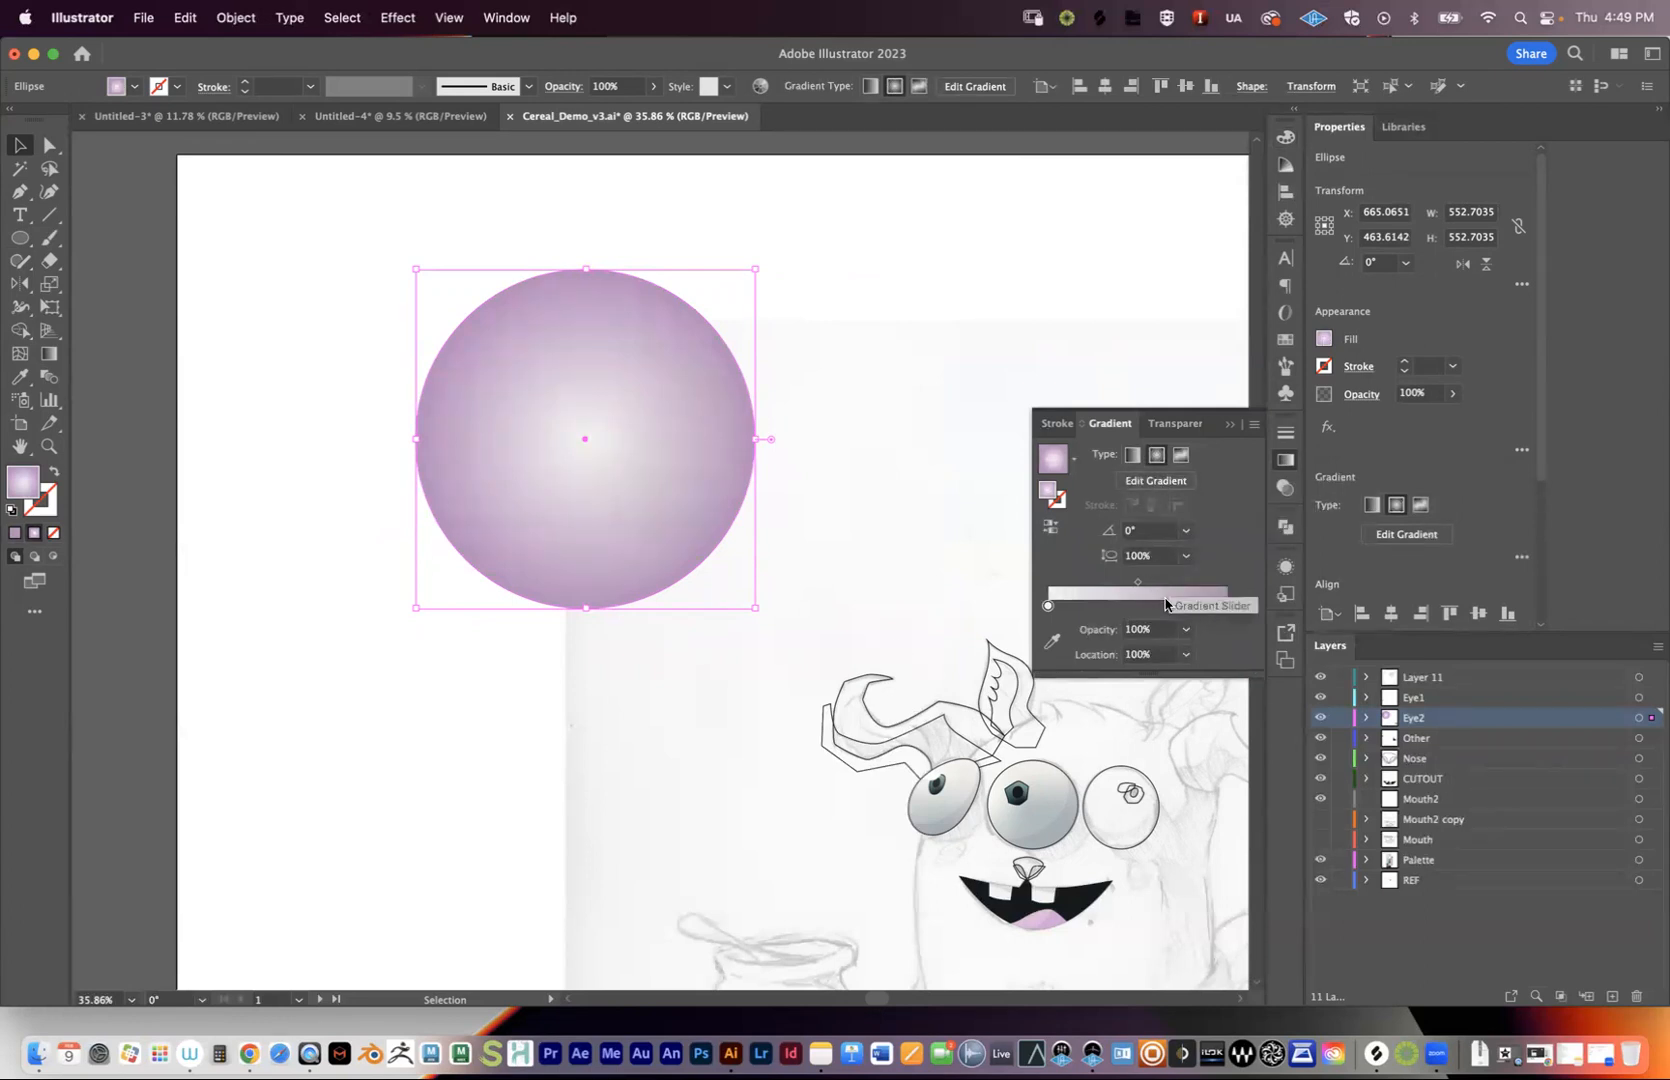
pyautogui.moveTo(1226, 605)
pyautogui.mouseDown()
pyautogui.moveTo(1150, 607)
pyautogui.moveTo(1228, 604)
pyautogui.mouseUp()
# - Edit the circle's gradient to add a middle stop at about 46%, trying grayish-blue before coloring it off-white
pyautogui.click(1155, 481)
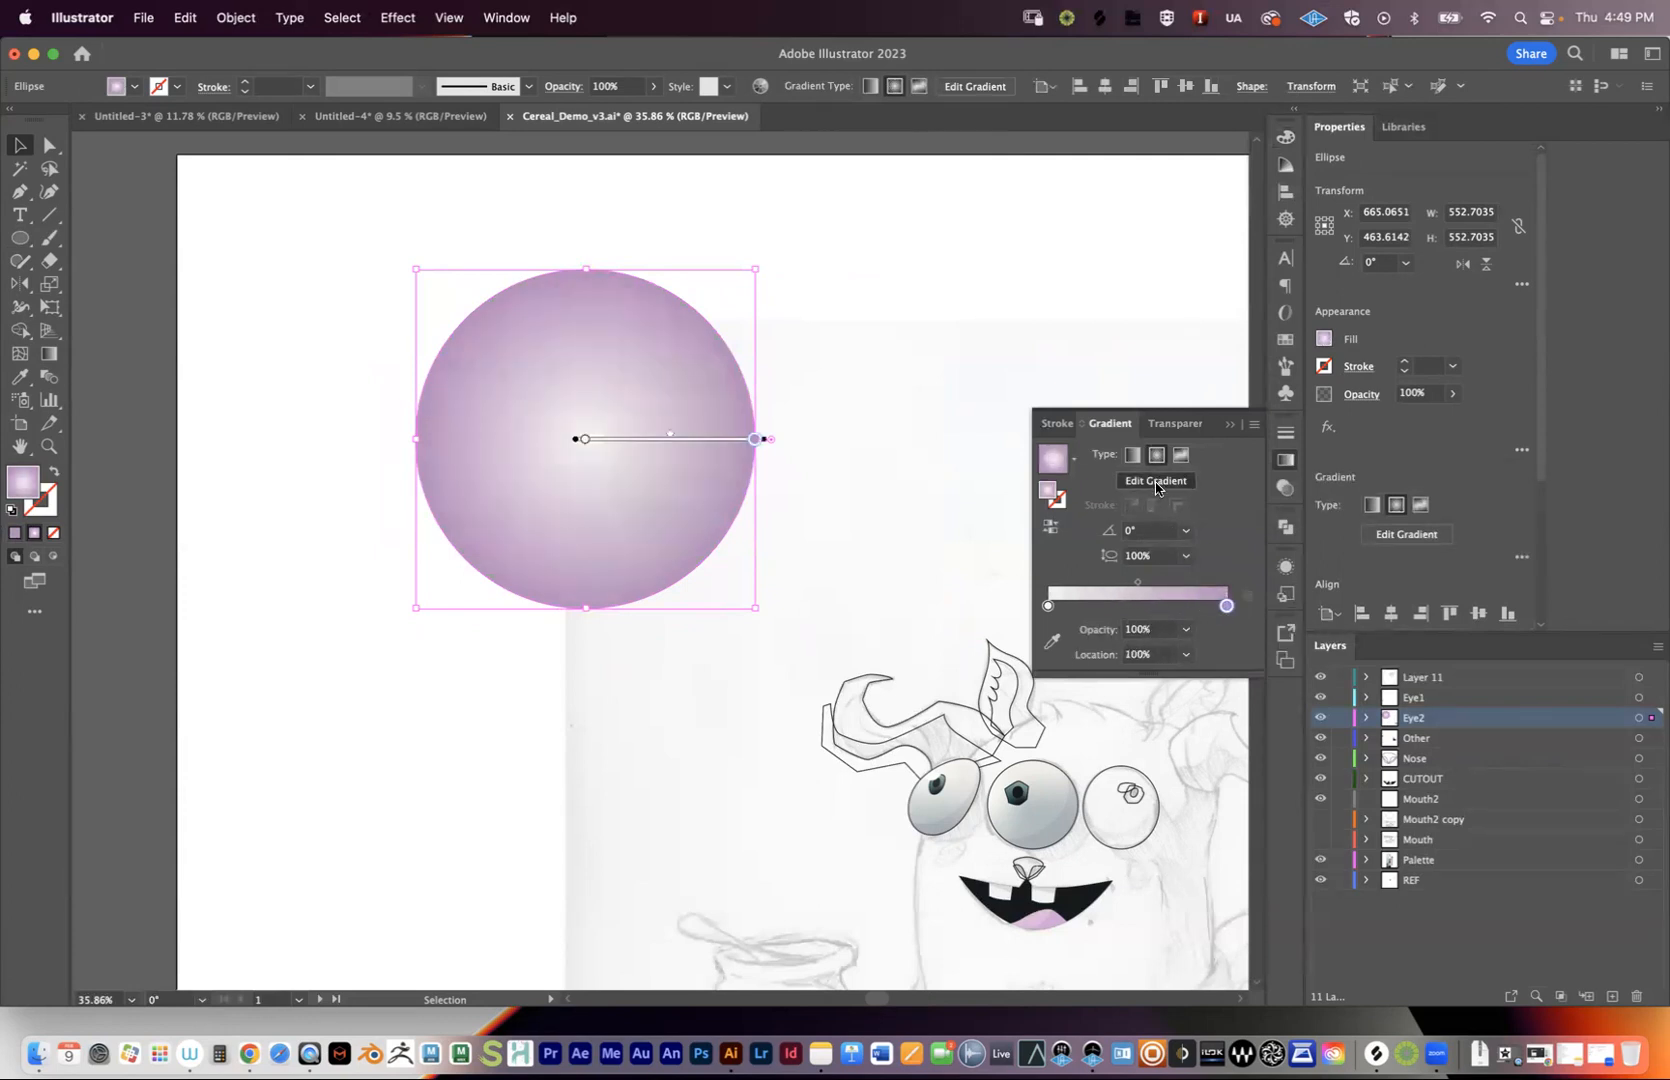
pyautogui.moveTo(671, 434)
pyautogui.mouseDown()
pyautogui.moveTo(622, 436)
pyautogui.moveTo(723, 440)
pyautogui.moveTo(708, 438)
pyautogui.mouseUp()
pyautogui.moveTo(1135, 588); pyautogui.dragTo(1125, 586)
pyautogui.doubleClick(1126, 586)
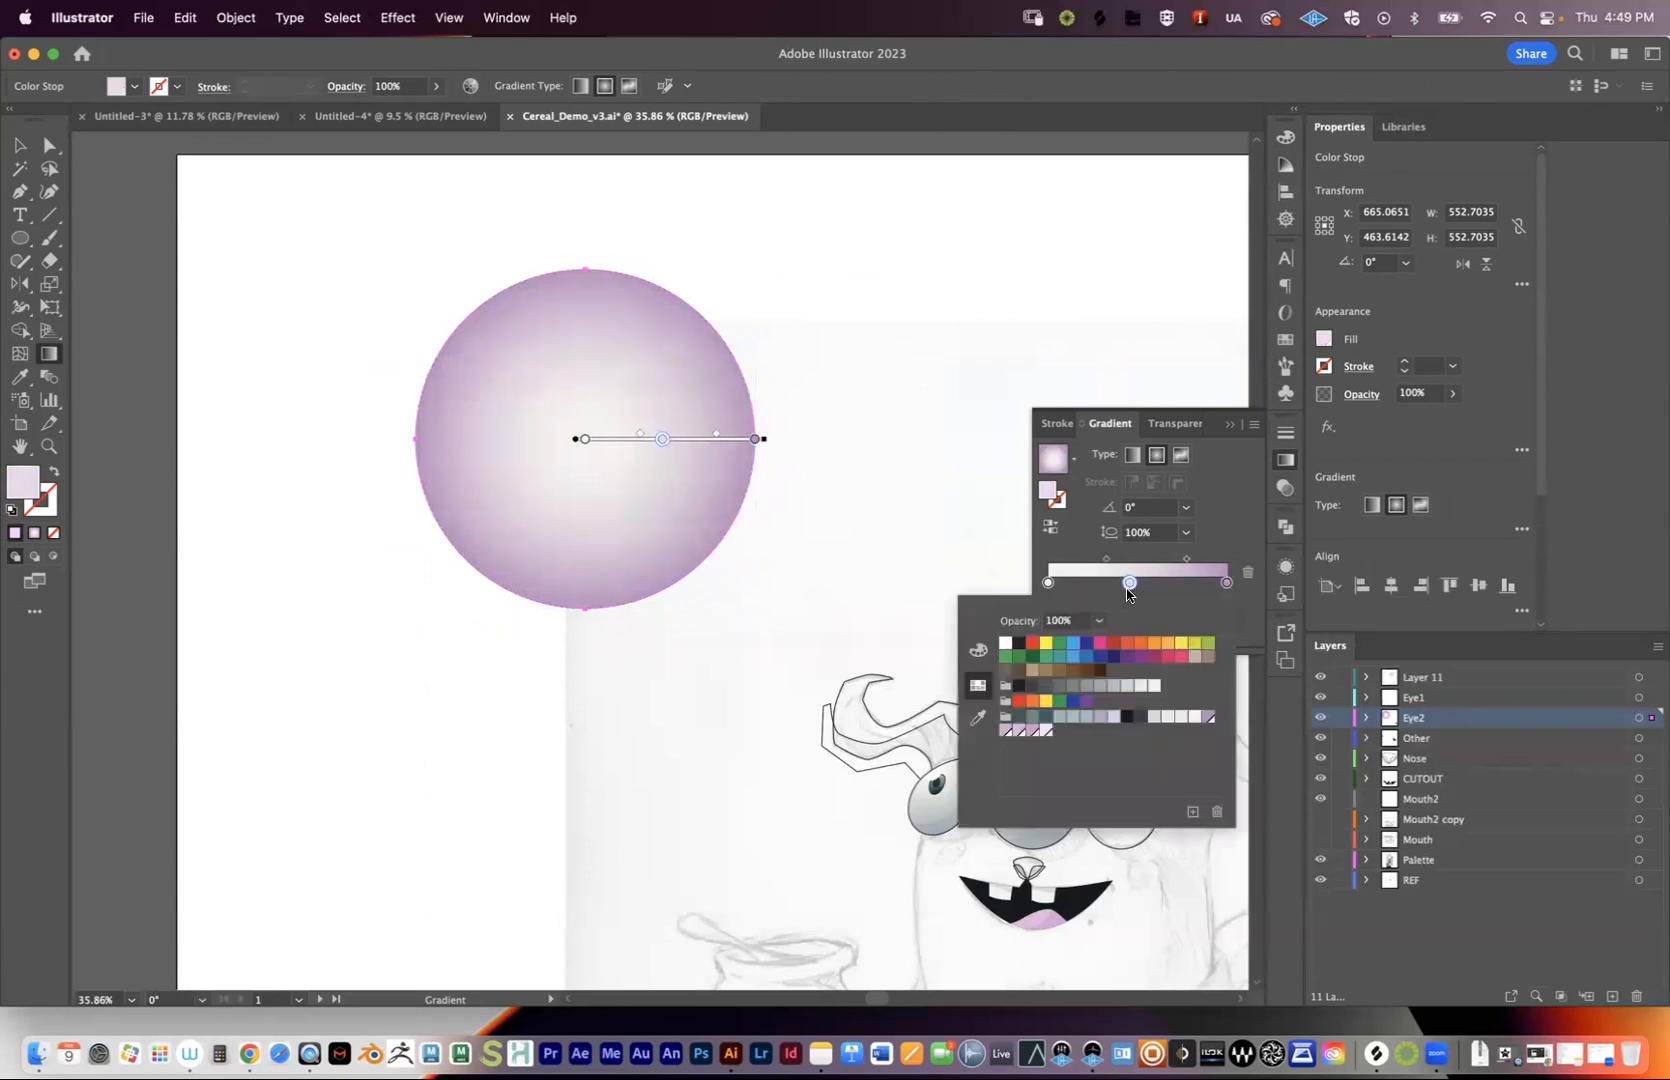
pyautogui.click(1089, 718)
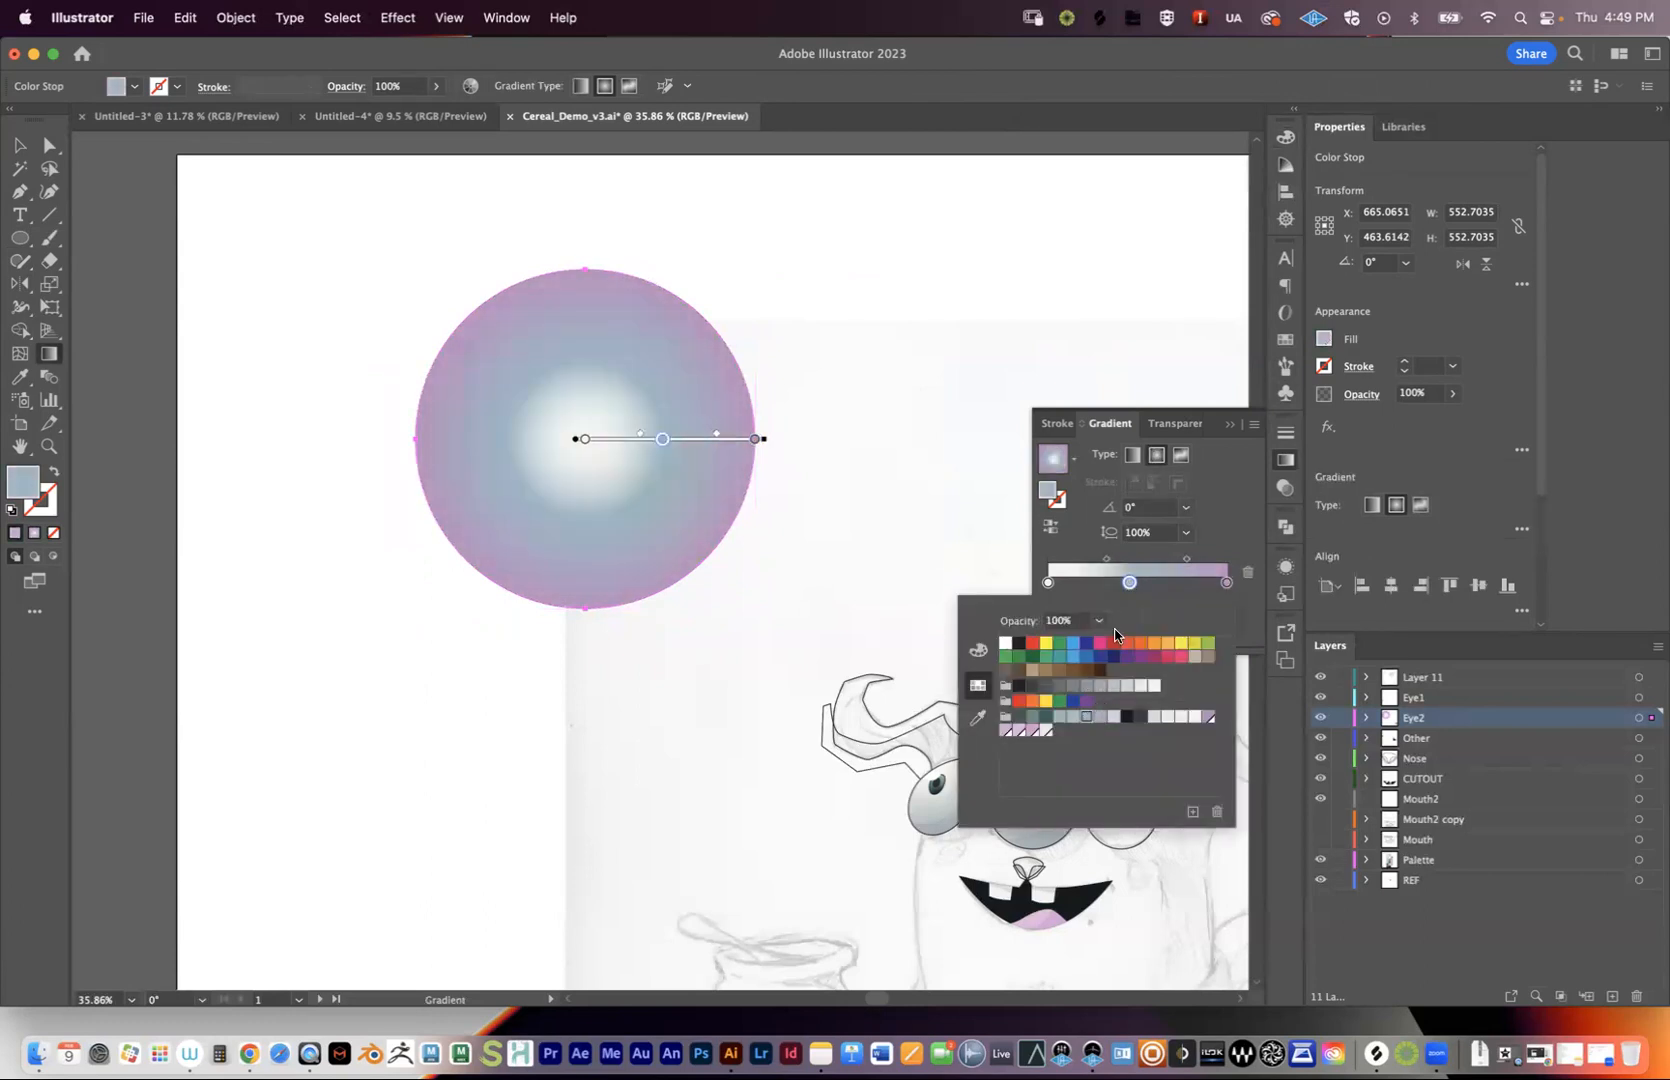
pyautogui.click(1181, 719)
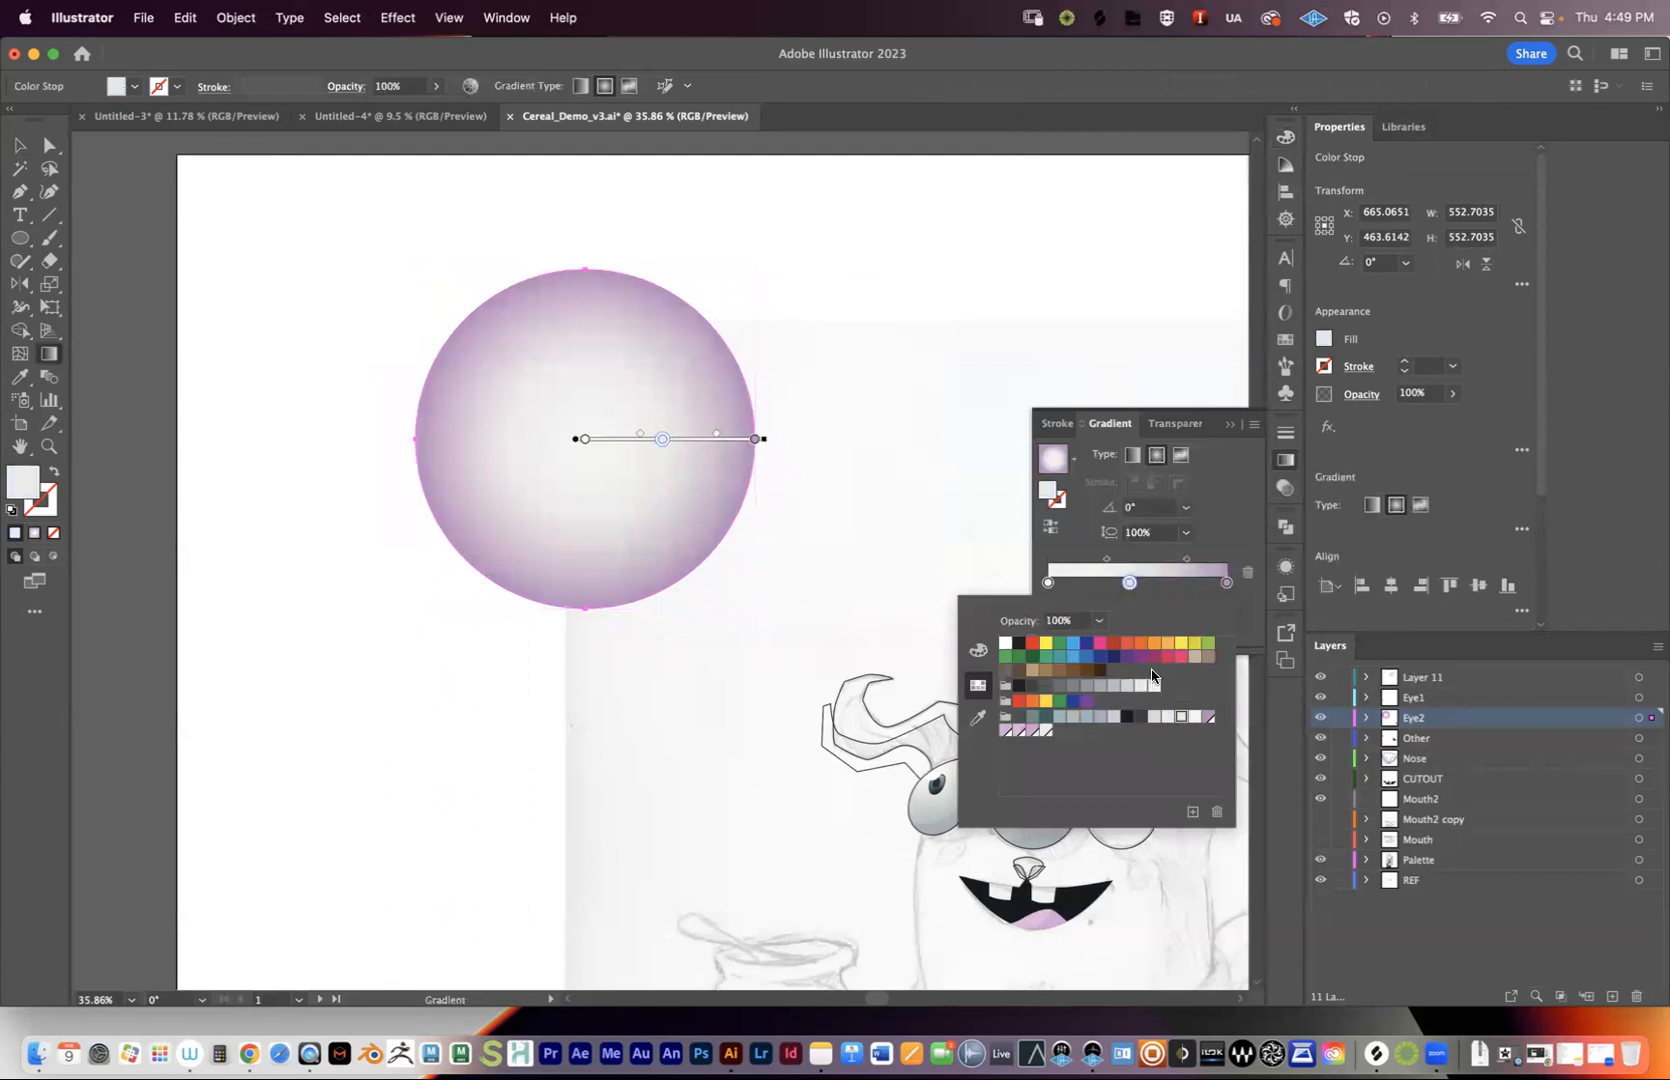
# - Move the off-white middle stop to about 36% and shift the radial gradient down and right within the circle
pyautogui.click(660, 440)
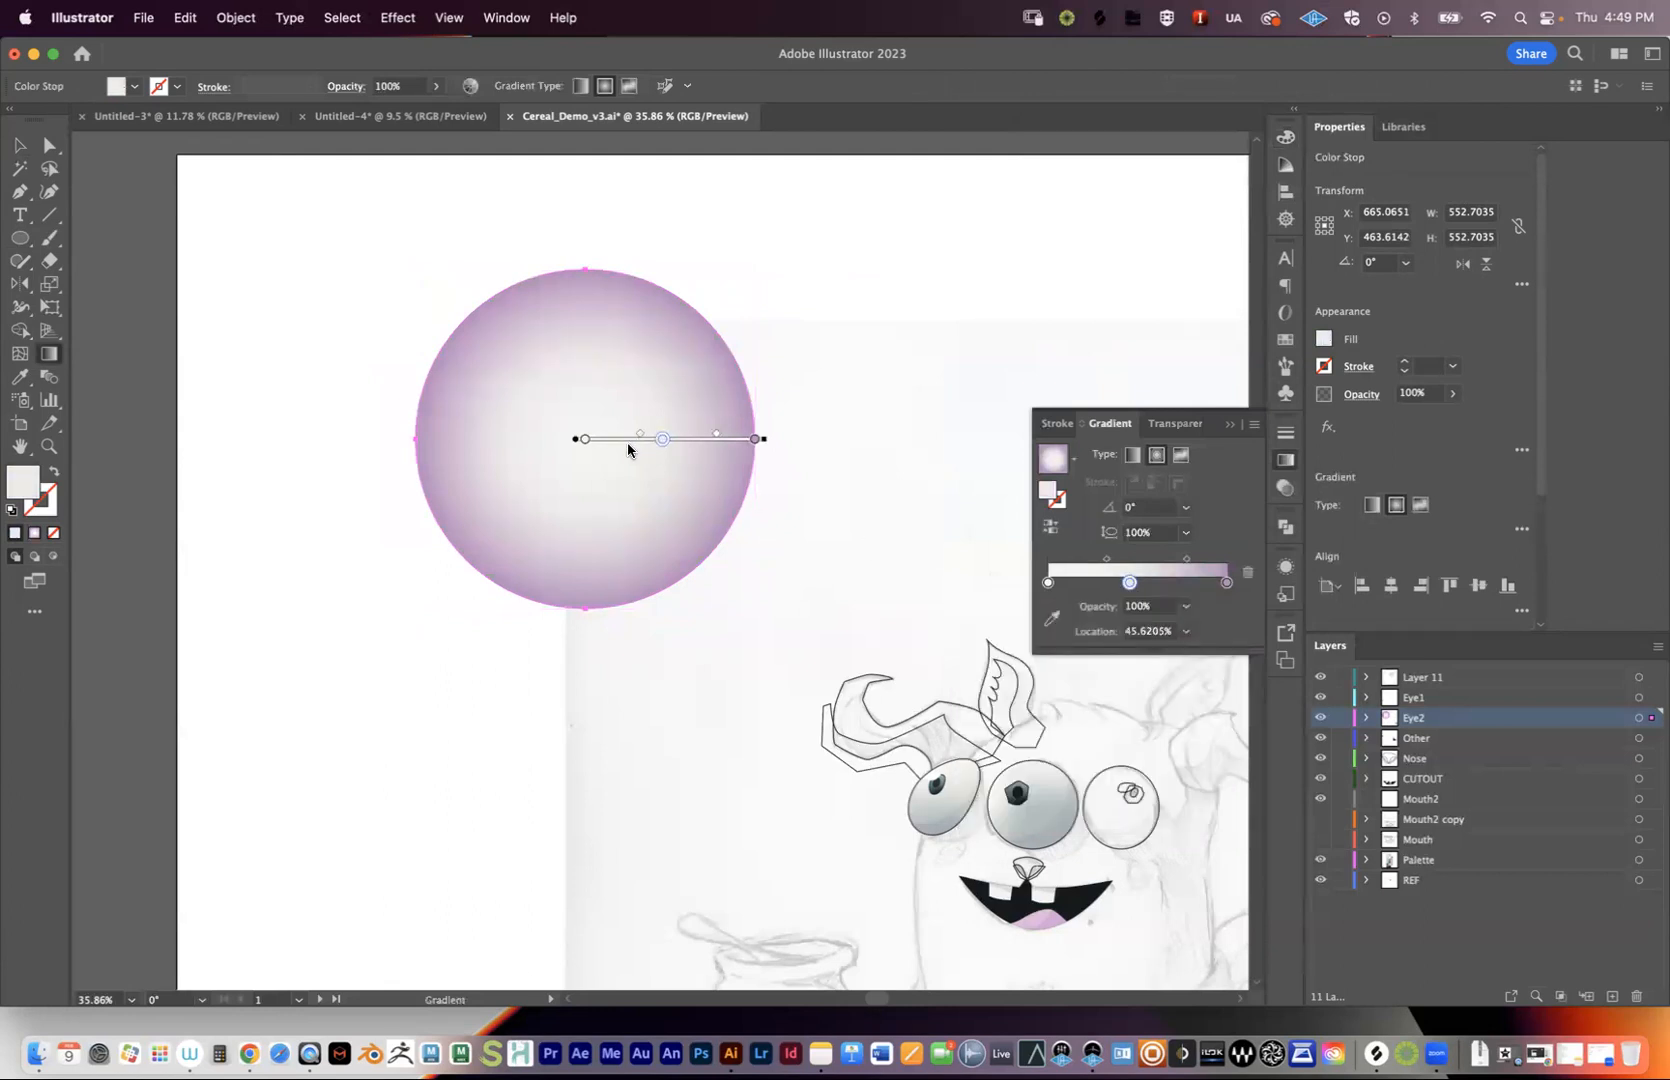
pyautogui.moveTo(659, 440); pyautogui.dragTo(643, 441)
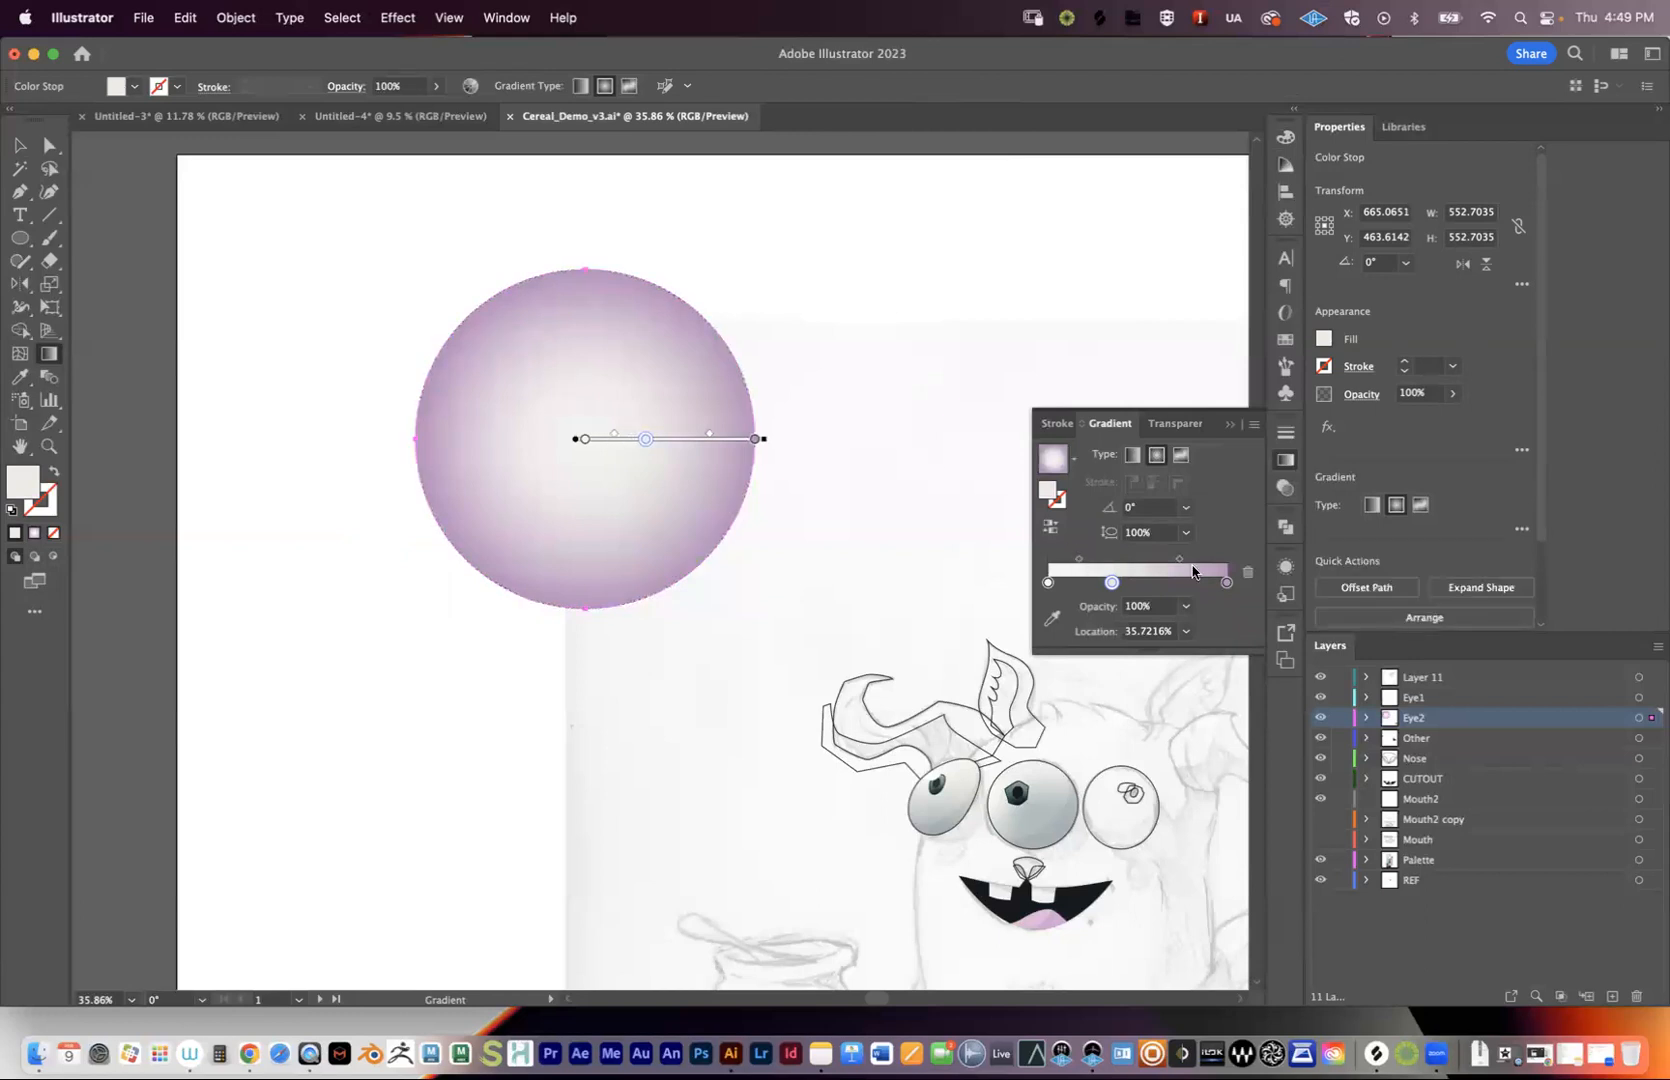
pyautogui.moveTo(717, 438)
pyautogui.mouseDown()
pyautogui.moveTo(775, 490)
pyautogui.moveTo(813, 567)
pyautogui.moveTo(615, 596)
pyautogui.moveTo(620, 550)
pyautogui.moveTo(522, 637)
pyautogui.moveTo(770, 328)
pyautogui.moveTo(707, 391)
pyautogui.moveTo(788, 505)
pyautogui.moveTo(869, 525)
pyautogui.moveTo(726, 476)
pyautogui.mouseUp()
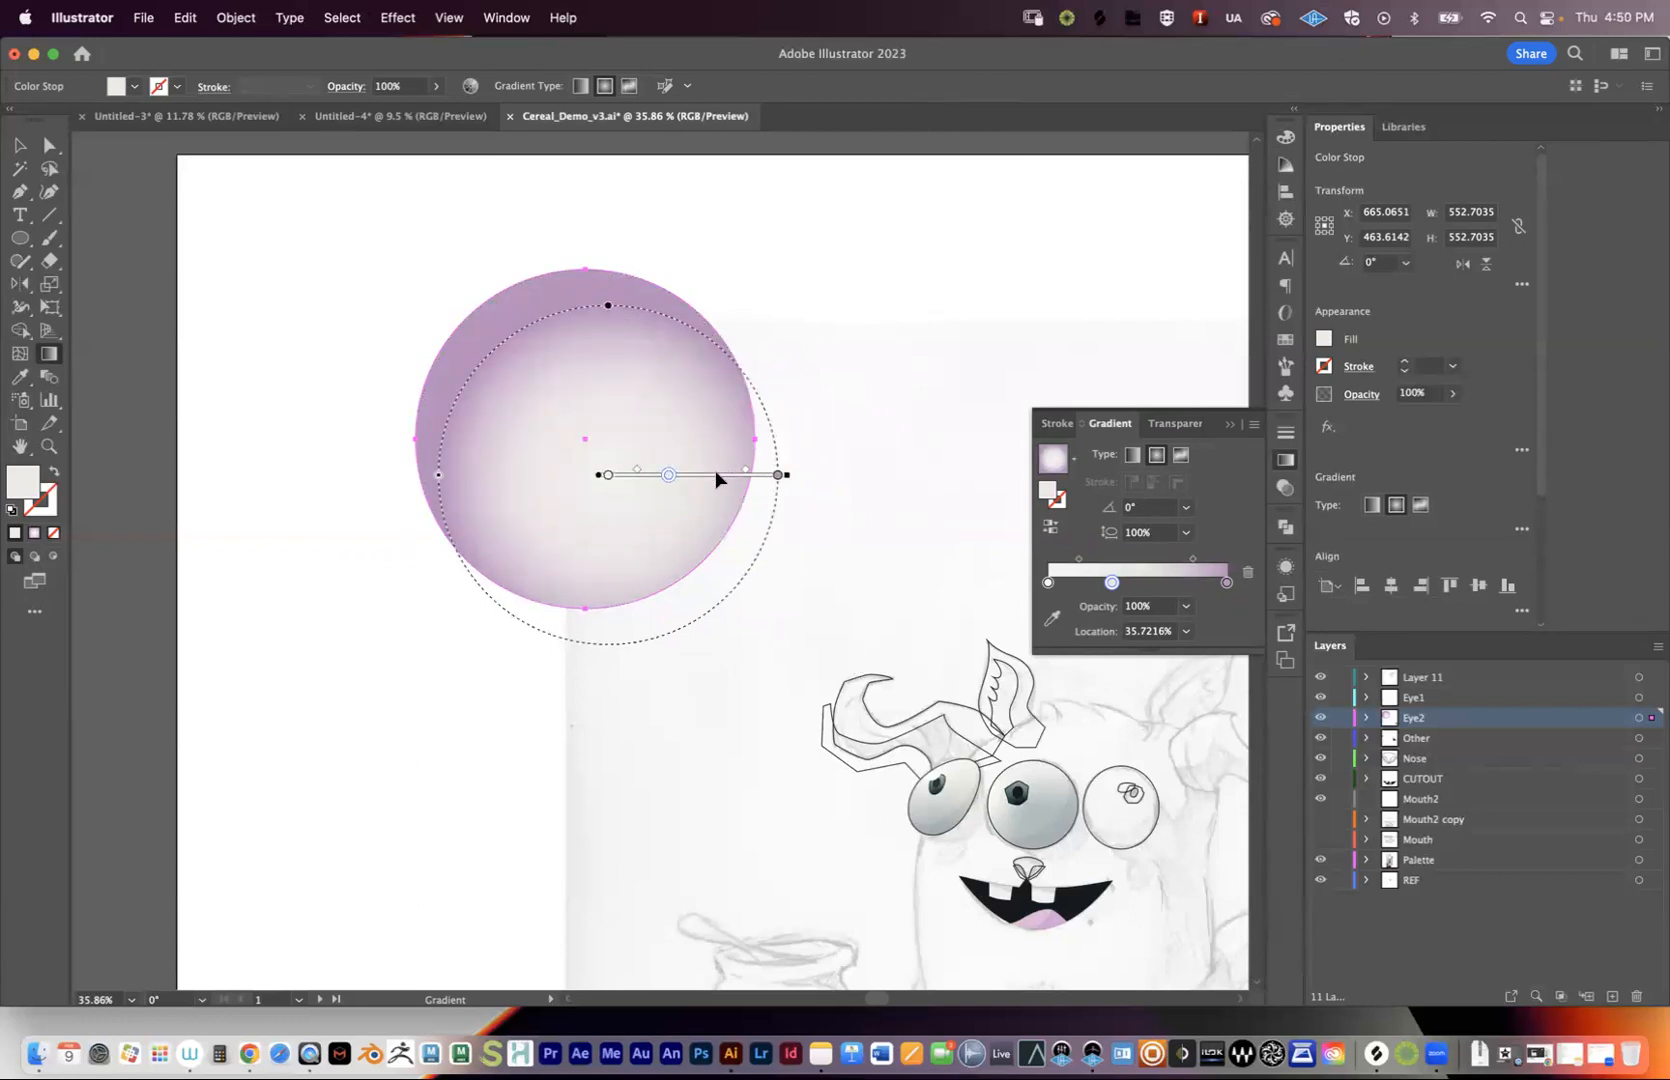
# - Try reshaping the radial gradient by its ring's upper handle and undo the change
pyautogui.moveTo(607, 311); pyautogui.dragTo(619, 361)
pyautogui.press('v')
pyautogui.press('super+z')
# - Shrink the radial gradient and reposition it as a small highlight slightly above and right of the circle's center
pyautogui.moveTo(438, 475)
pyautogui.mouseDown()
pyautogui.moveTo(503, 475)
pyautogui.moveTo(429, 477)
pyautogui.moveTo(496, 488)
pyautogui.moveTo(460, 488)
pyautogui.mouseUp()
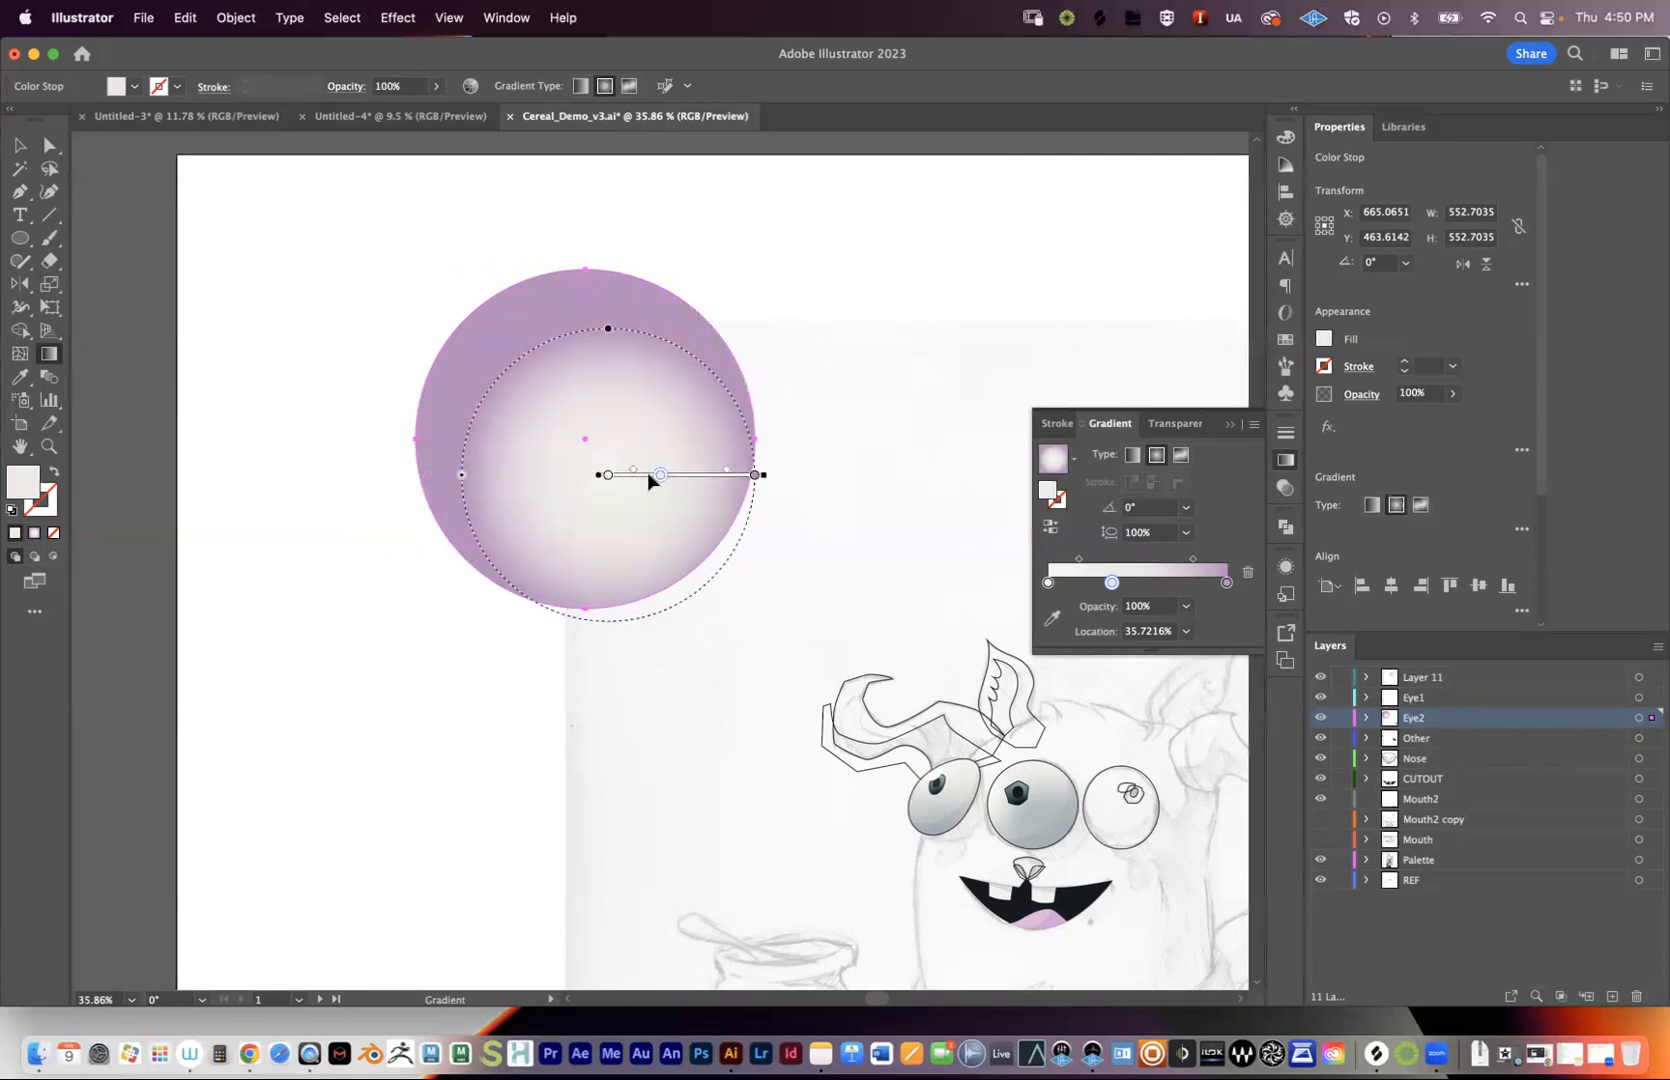
pyautogui.moveTo(643, 472)
pyautogui.mouseDown()
pyautogui.moveTo(621, 444)
pyautogui.moveTo(647, 473)
pyautogui.mouseUp()
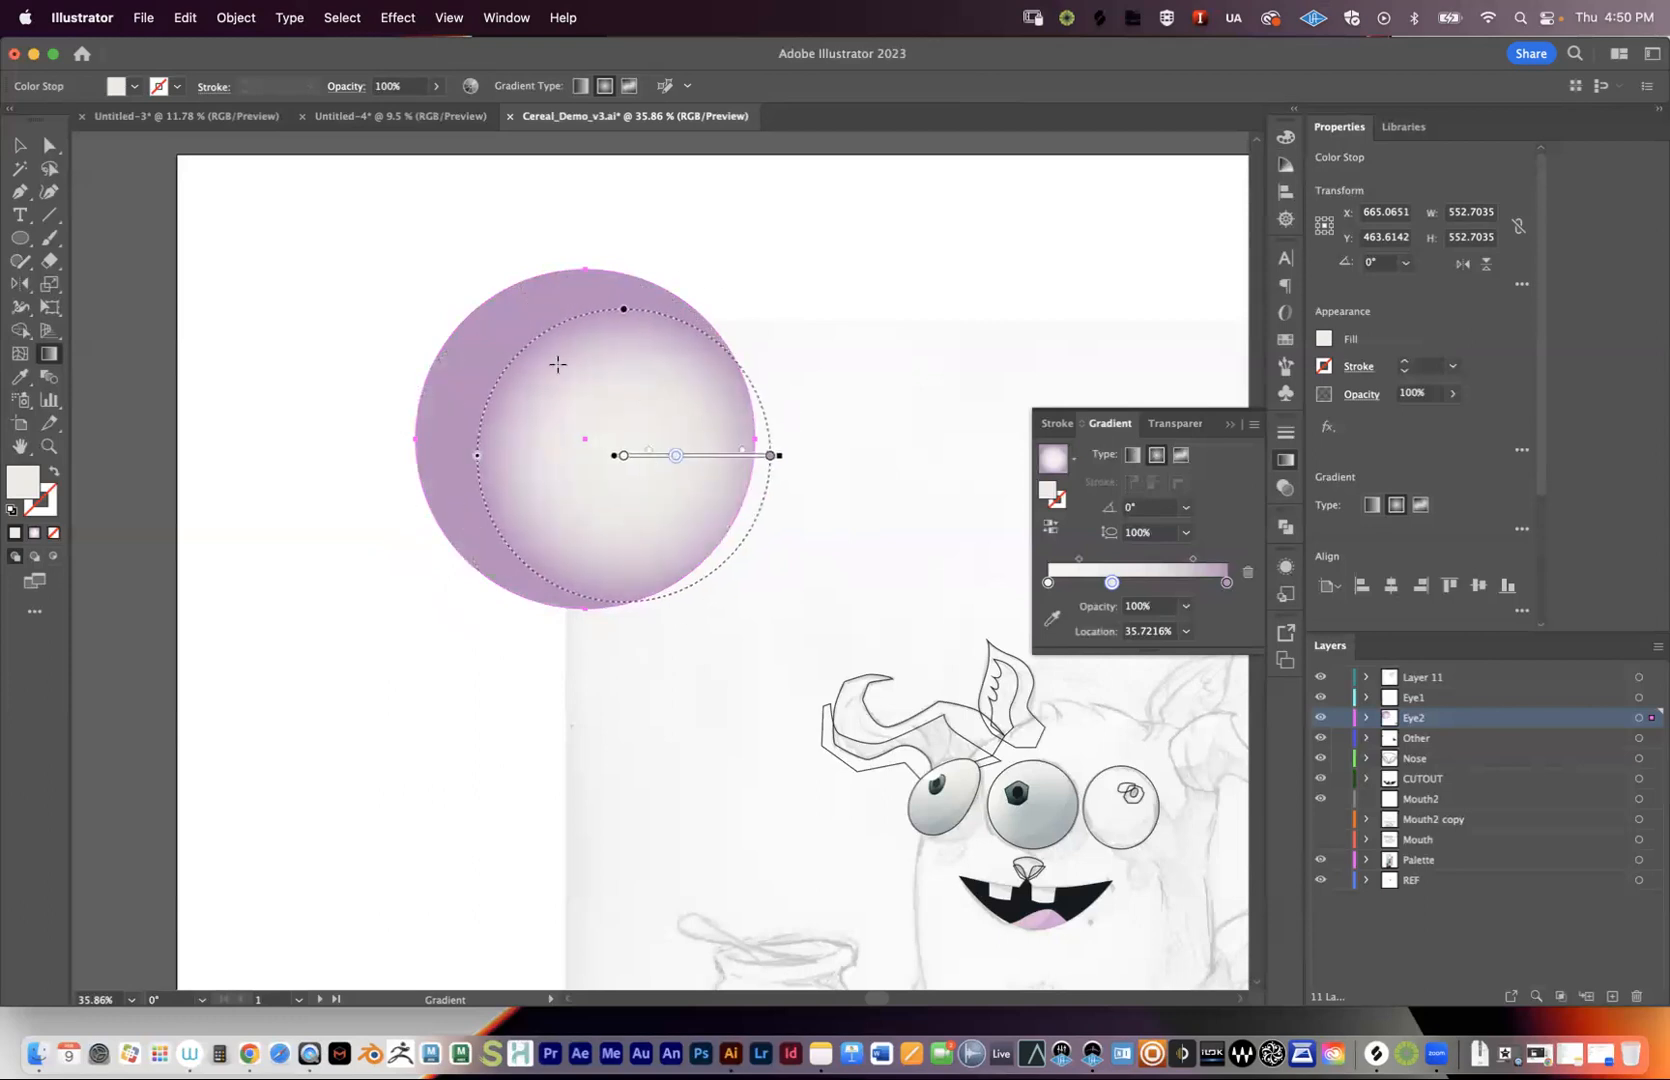
pyautogui.moveTo(476, 458); pyautogui.dragTo(488, 457)
pyautogui.moveTo(697, 458); pyautogui.dragTo(673, 414)
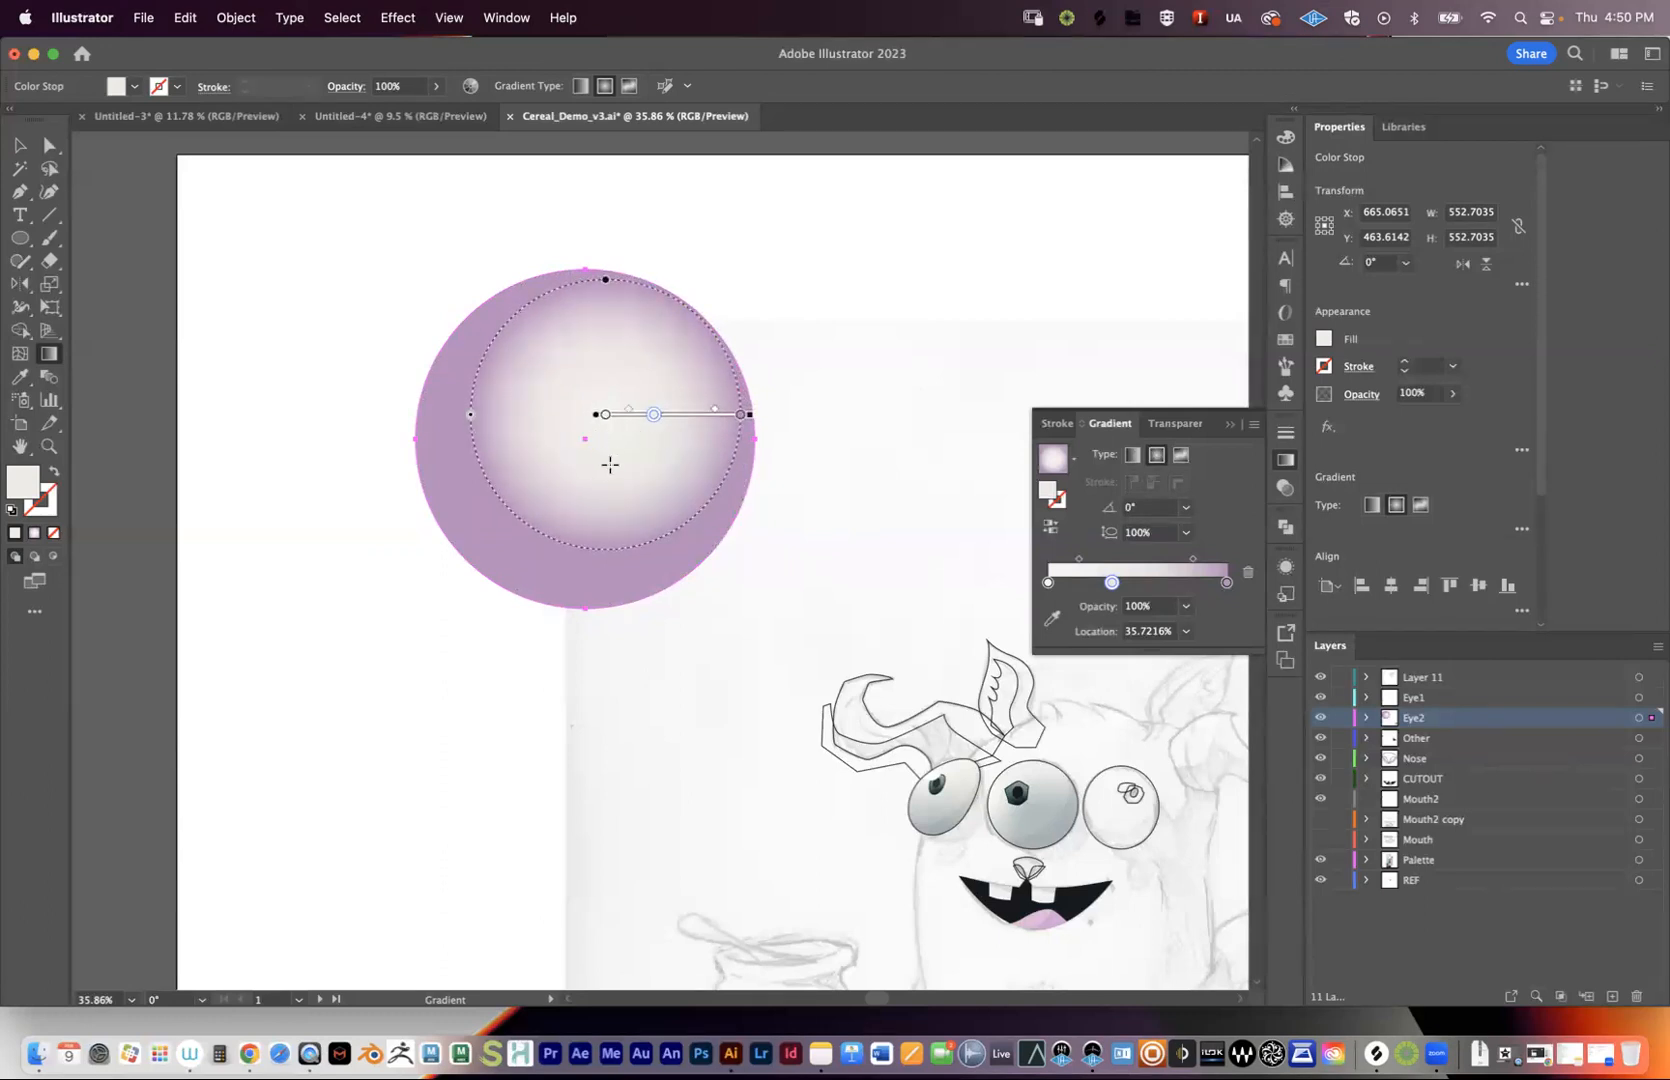
pyautogui.moveTo(686, 412)
pyautogui.mouseDown()
pyautogui.moveTo(659, 448)
pyautogui.moveTo(686, 408)
pyautogui.mouseUp()
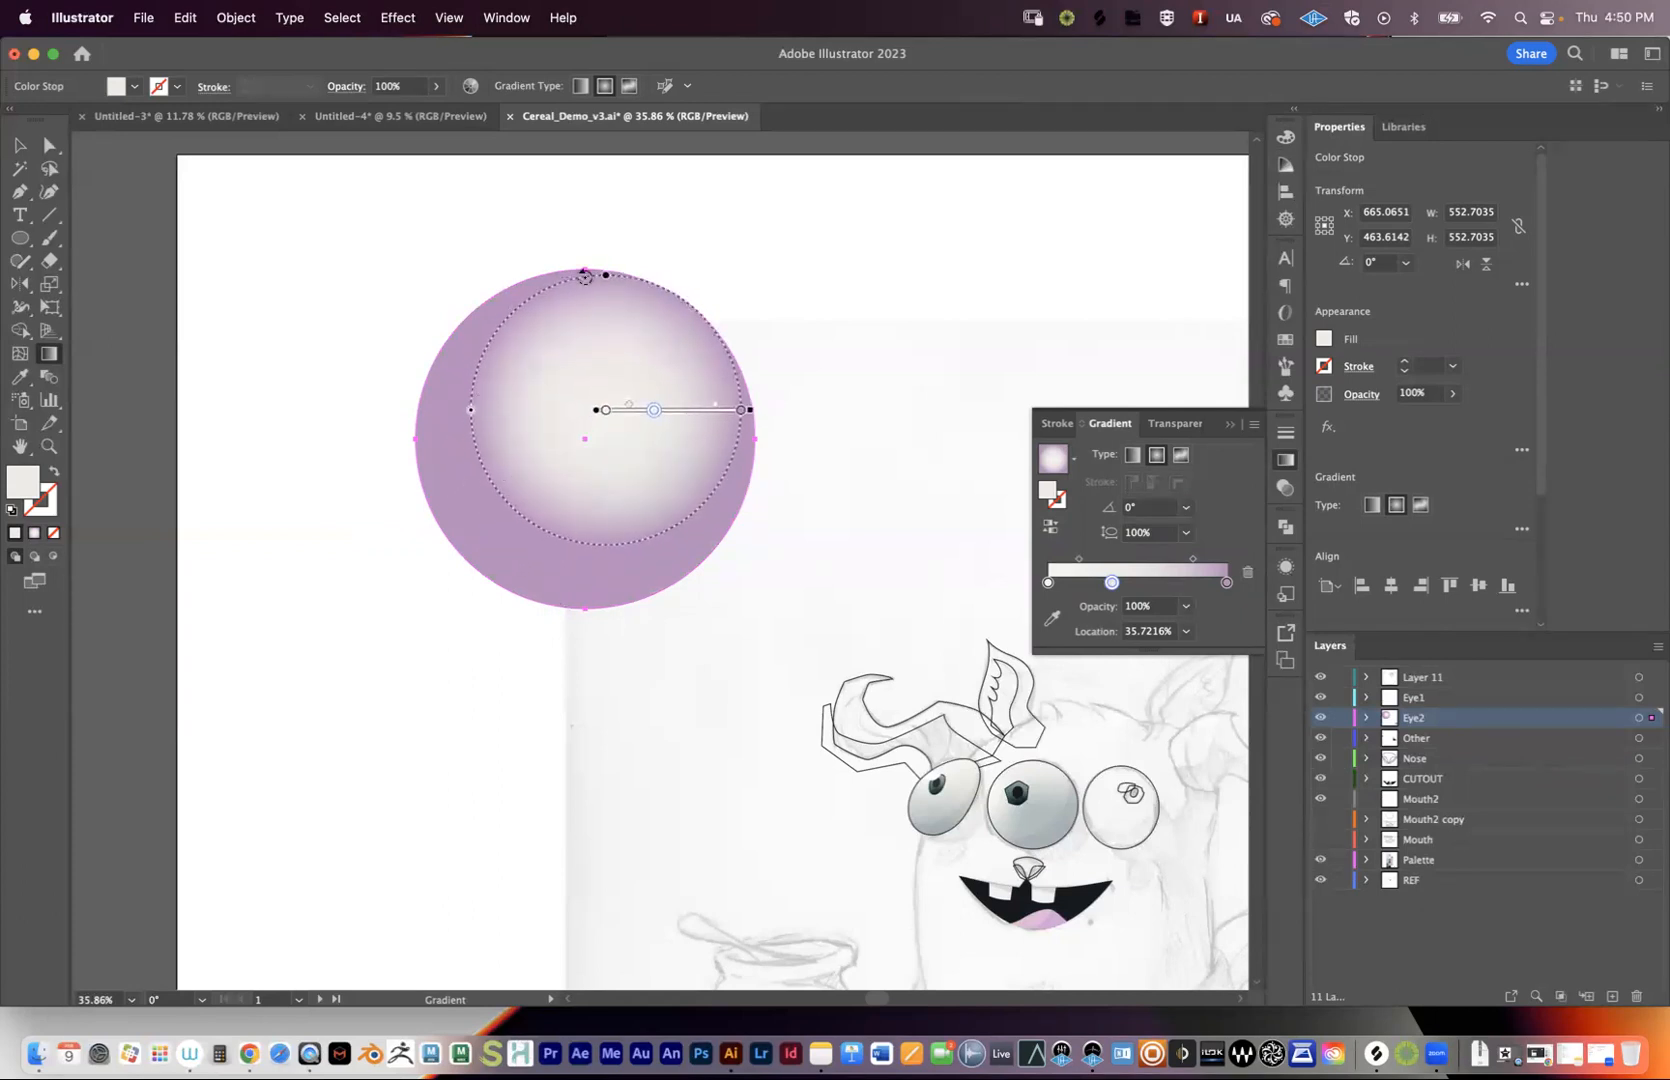
pyautogui.moveTo(458, 420); pyautogui.dragTo(504, 415)
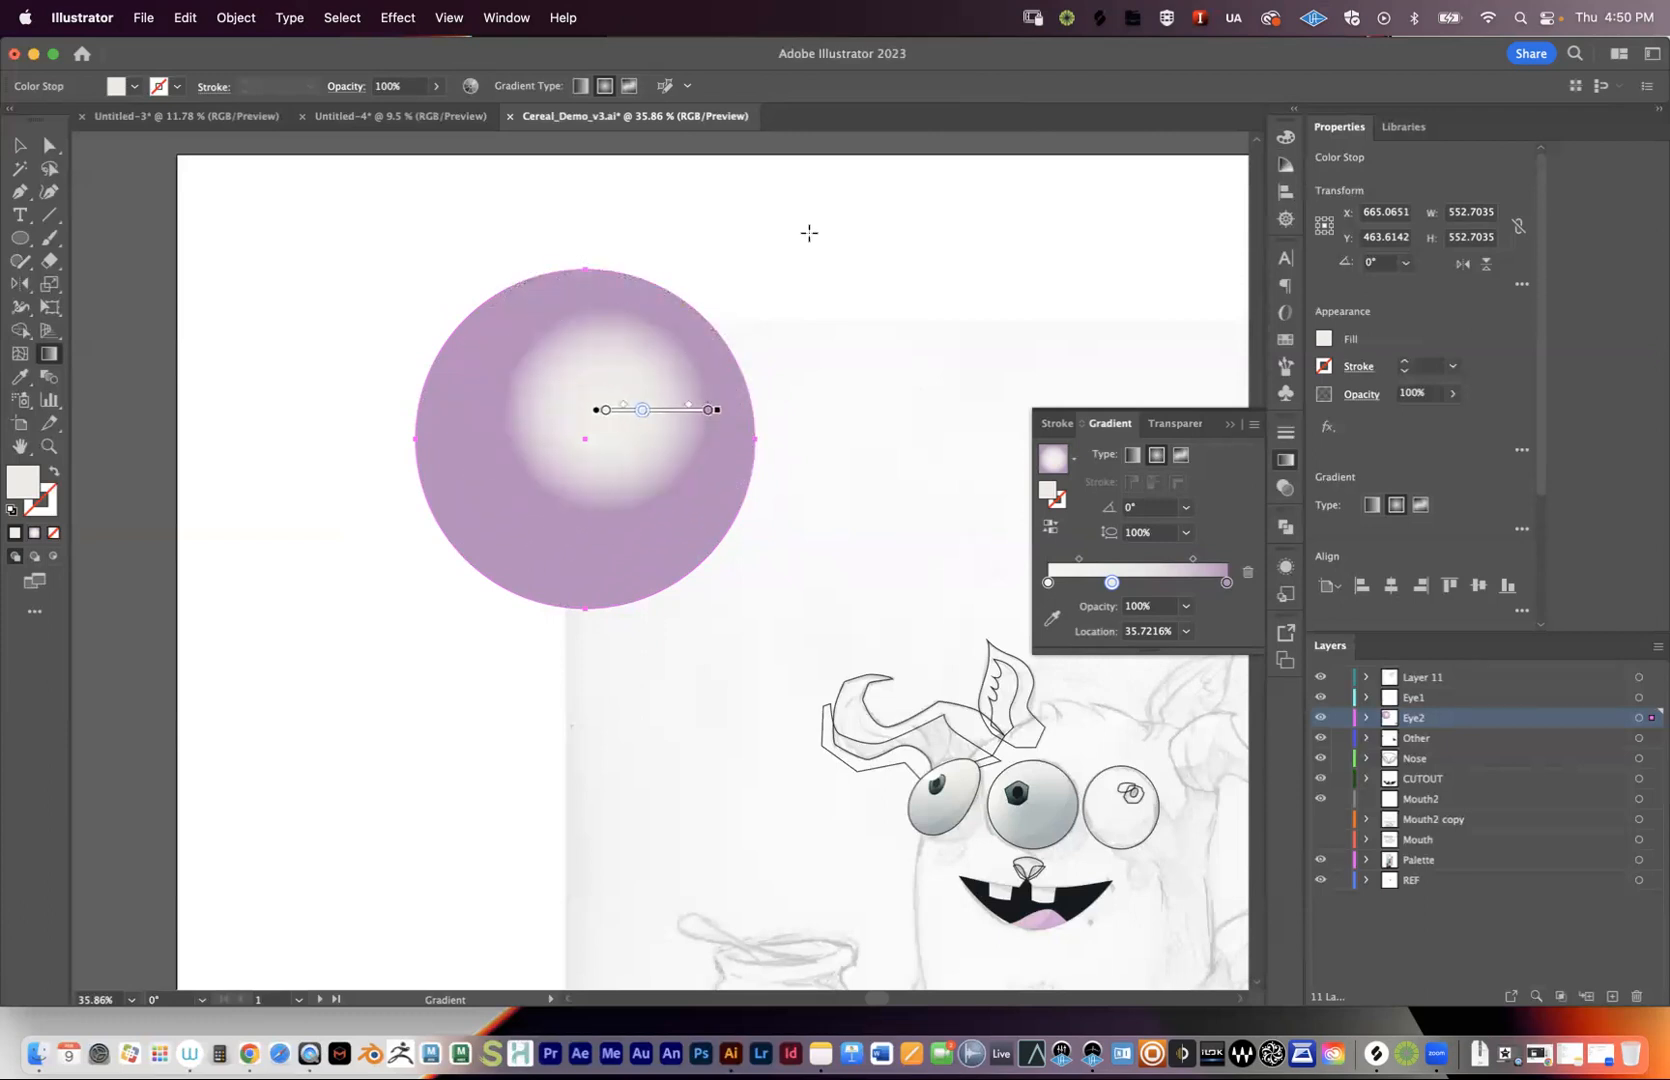
# - Remove the radial gradient's middle stop, shift the highlight toward the circle's upper right and deselect the circle
pyautogui.moveTo(642, 410)
pyautogui.mouseDown()
pyautogui.moveTo(651, 446)
pyautogui.moveTo(645, 385)
pyautogui.mouseUp()
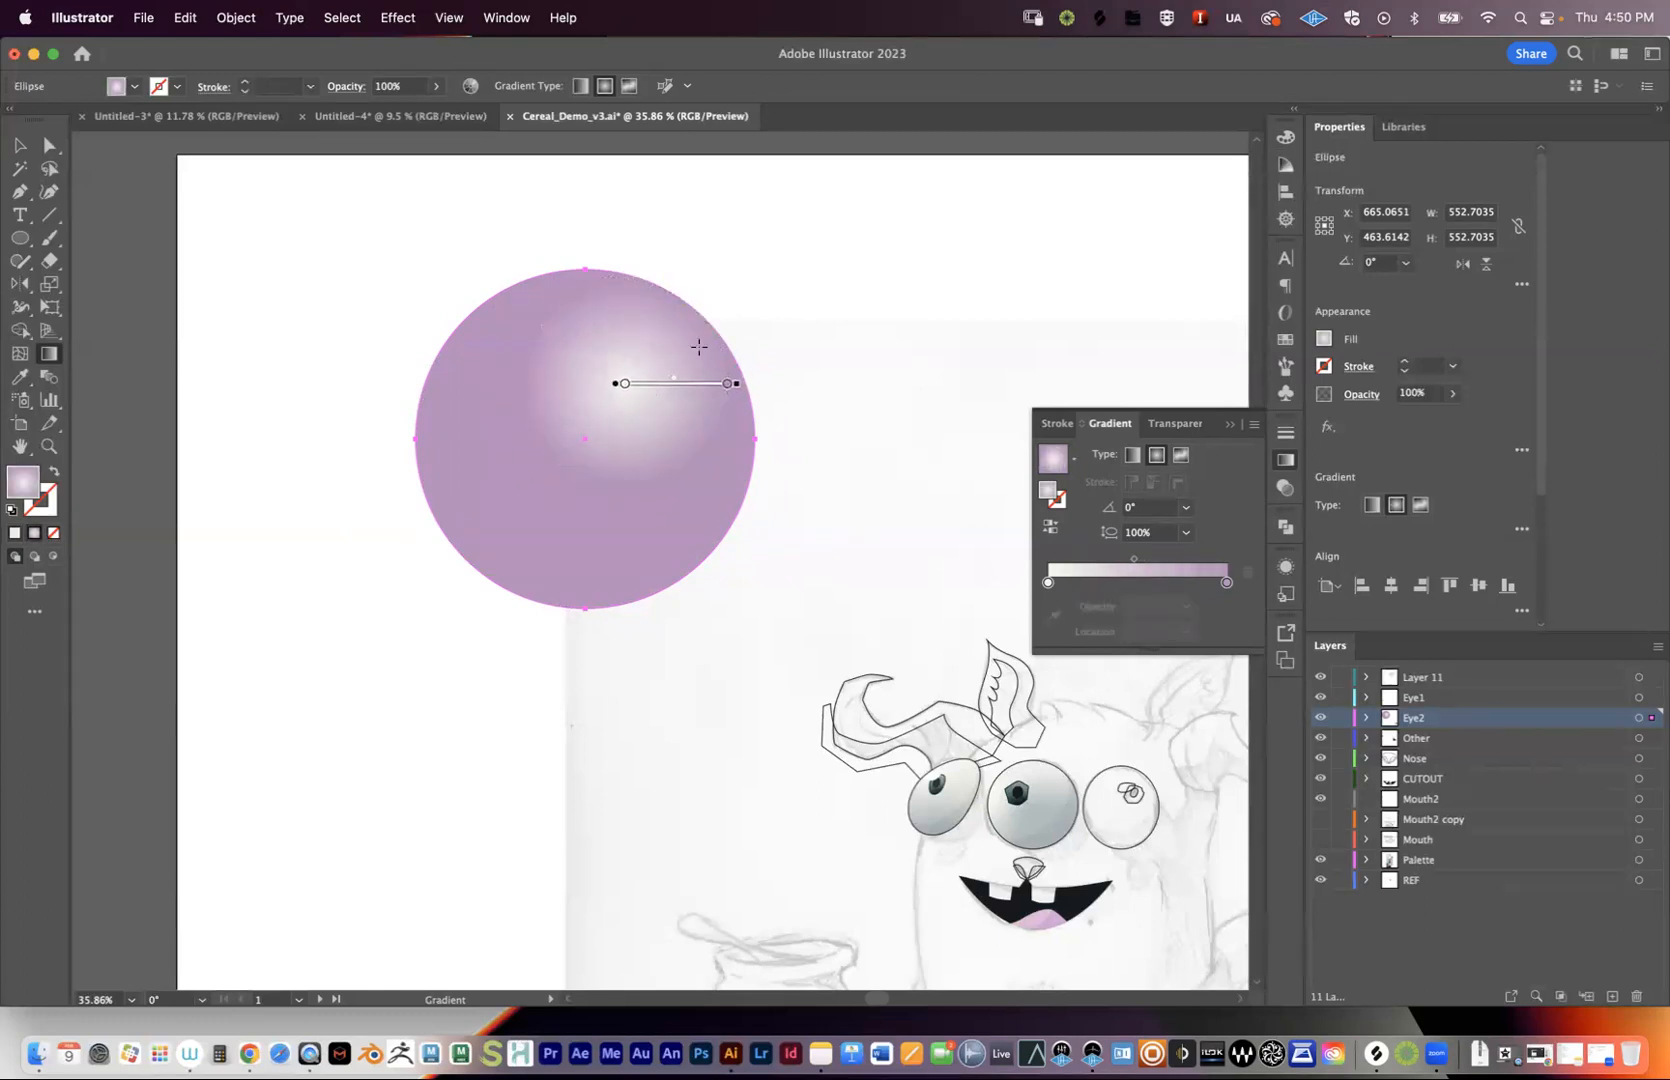
pyautogui.click(851, 239)
pyautogui.moveTo(625, 383); pyautogui.dragTo(727, 383)
pyautogui.press('v')
pyautogui.click(861, 283)
pyautogui.moveTo(836, 400); pyautogui.dragTo(793, 341)
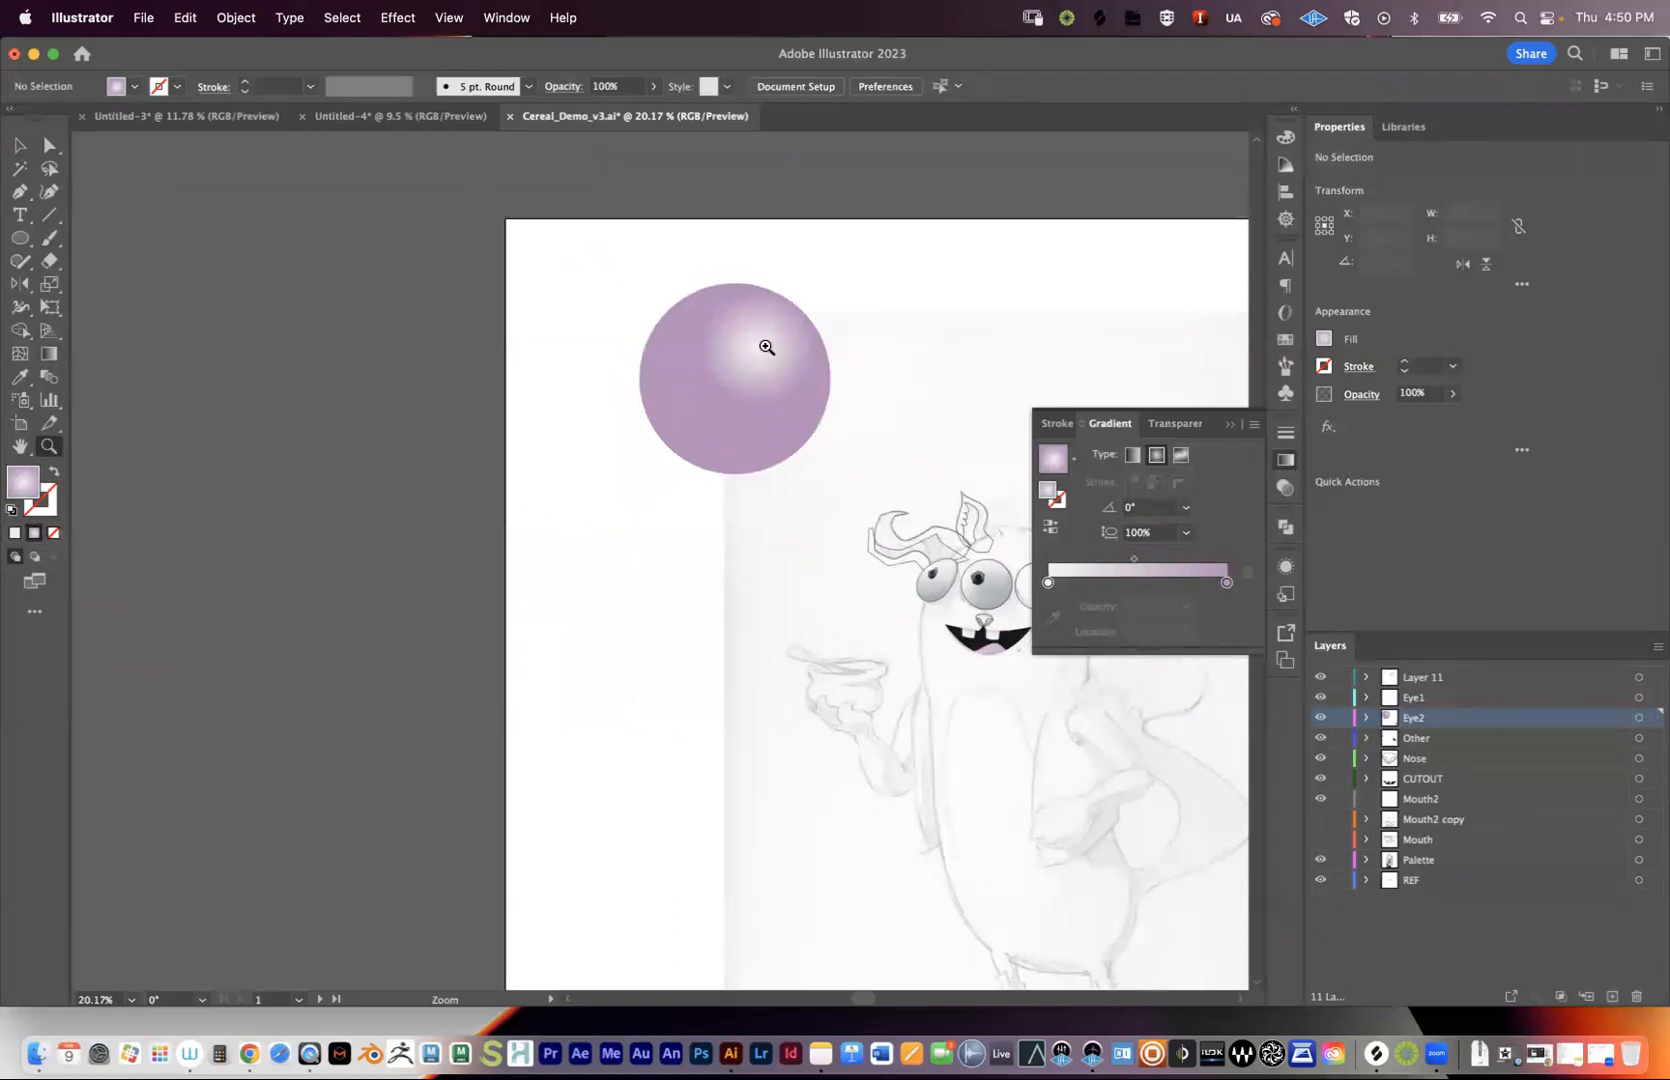
# - Sketch light rays above and right of the circle with the Paintbrush, and undo all the strokes
pyautogui.click(49, 238)
pyautogui.moveTo(791, 263)
pyautogui.mouseDown()
pyautogui.moveTo(834, 242)
pyautogui.moveTo(855, 255)
pyautogui.mouseUp()
pyautogui.moveTo(850, 305)
pyautogui.mouseDown()
pyautogui.moveTo(880, 265)
pyautogui.moveTo(903, 320)
pyautogui.moveTo(850, 212)
pyautogui.mouseUp()
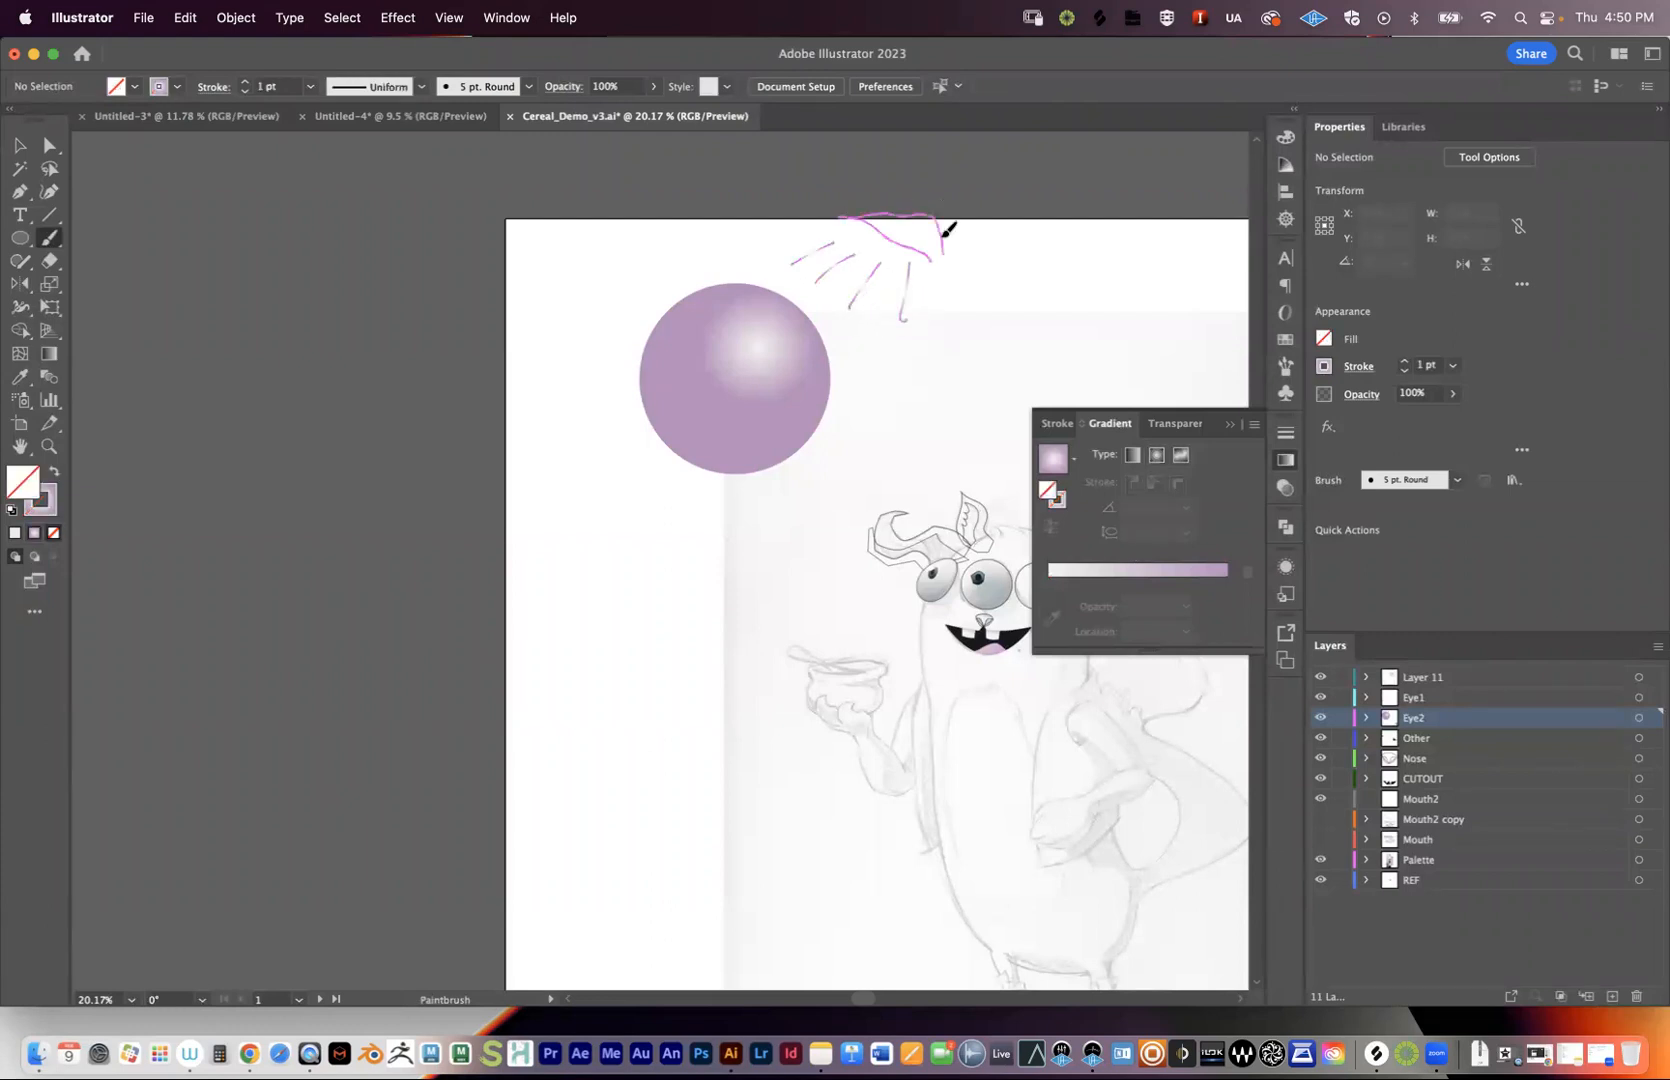
pyautogui.press('cmd+z')
pyautogui.press('cmd+z')
pyautogui.press('cmd+z')
pyautogui.press('cmd+z')
pyautogui.press('cmd+z')
pyautogui.press('cmd+z')
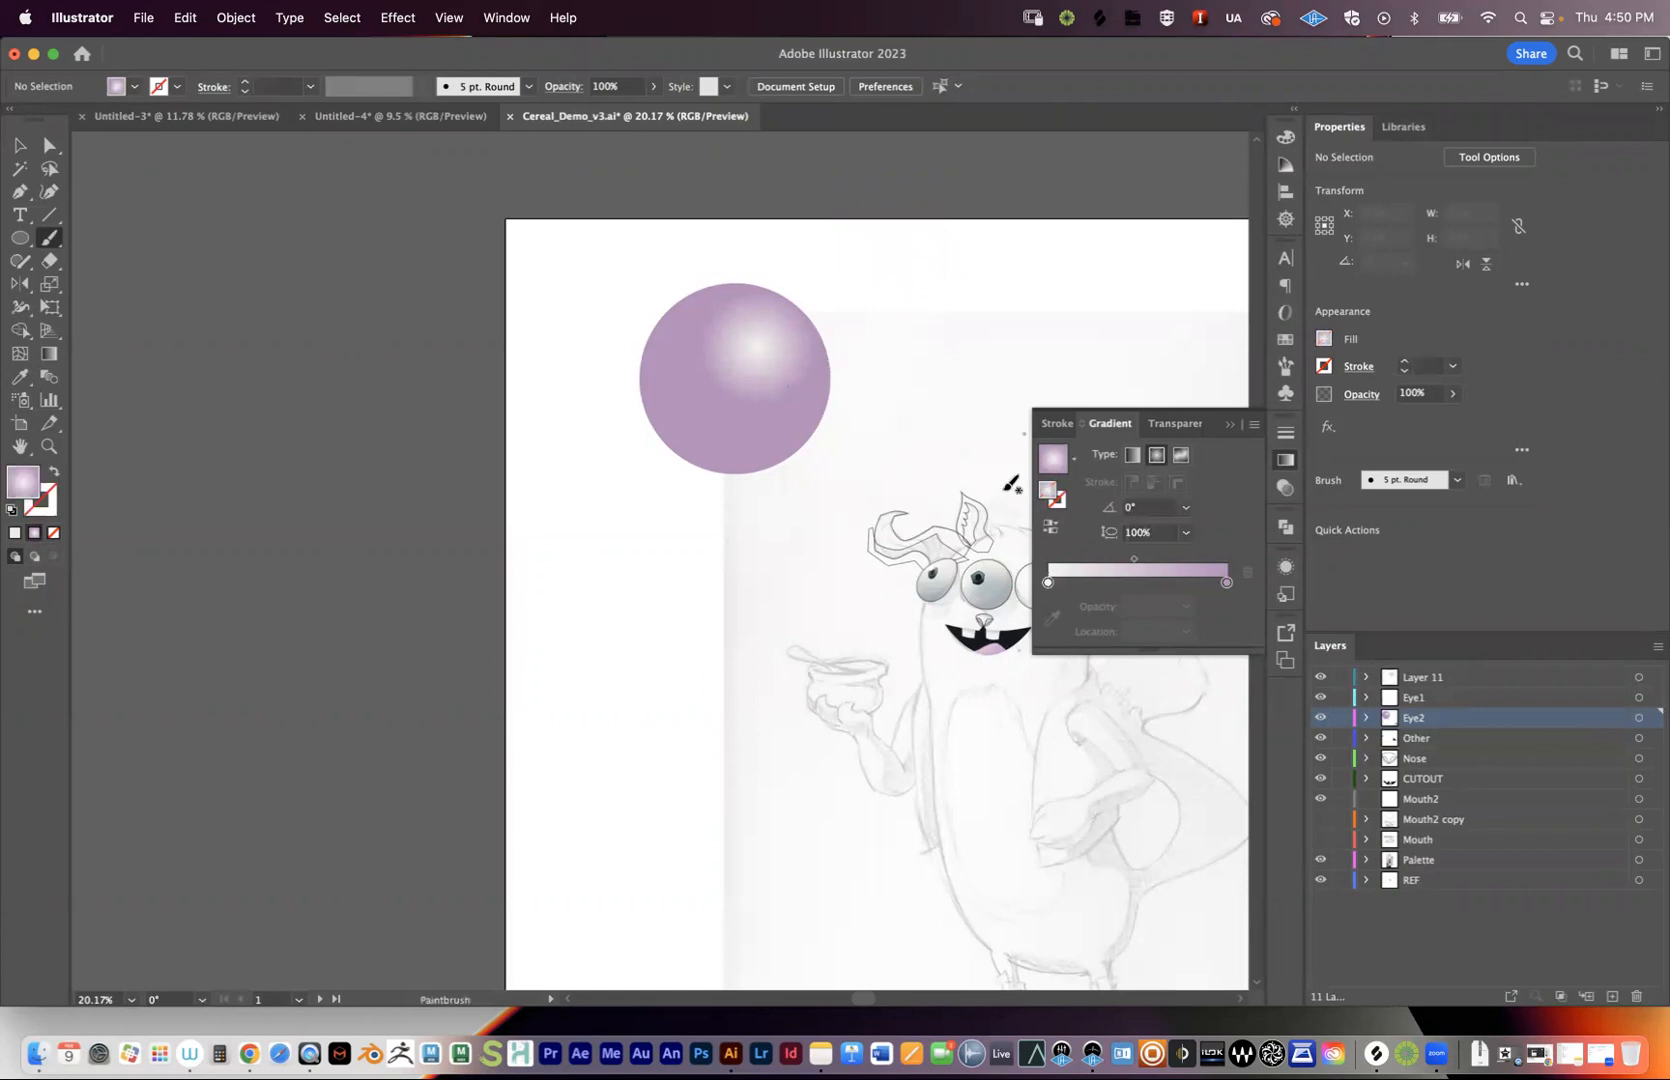
# - Reselect the circle, edit its gradient and move the radial highlight close to the circle's center
pyautogui.press('v')
pyautogui.click(796, 415)
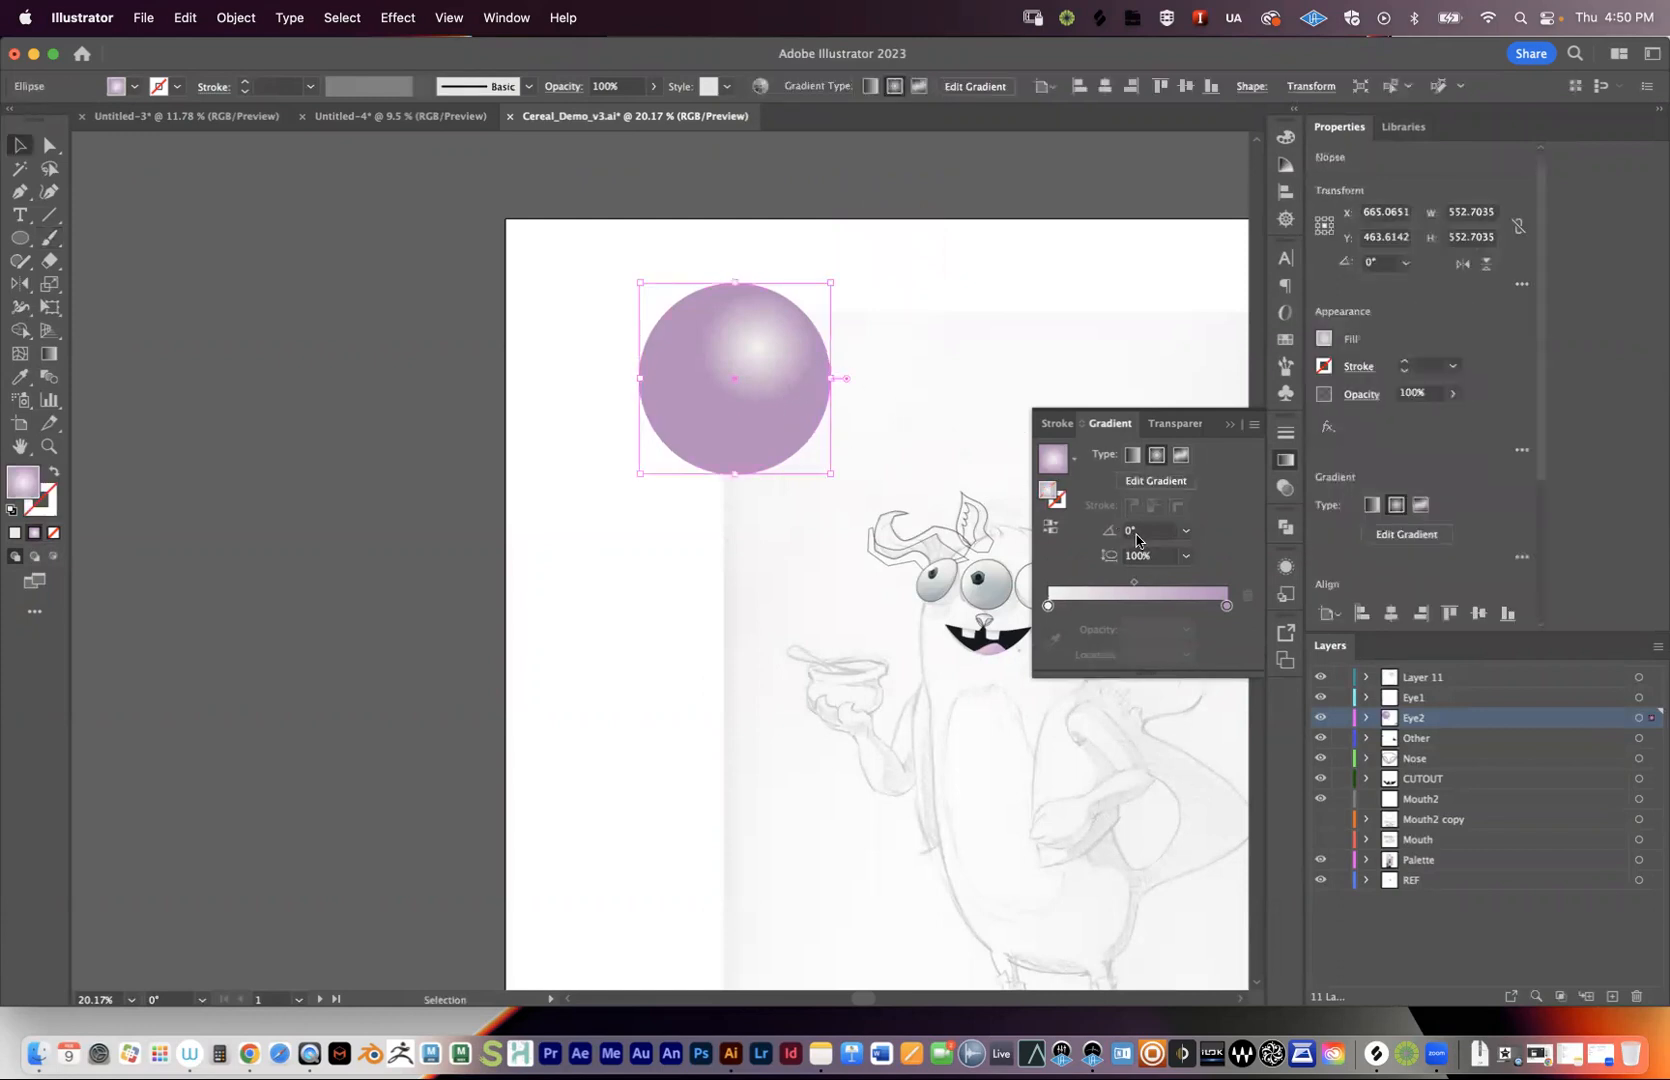
pyautogui.click(1152, 482)
pyautogui.press('z')
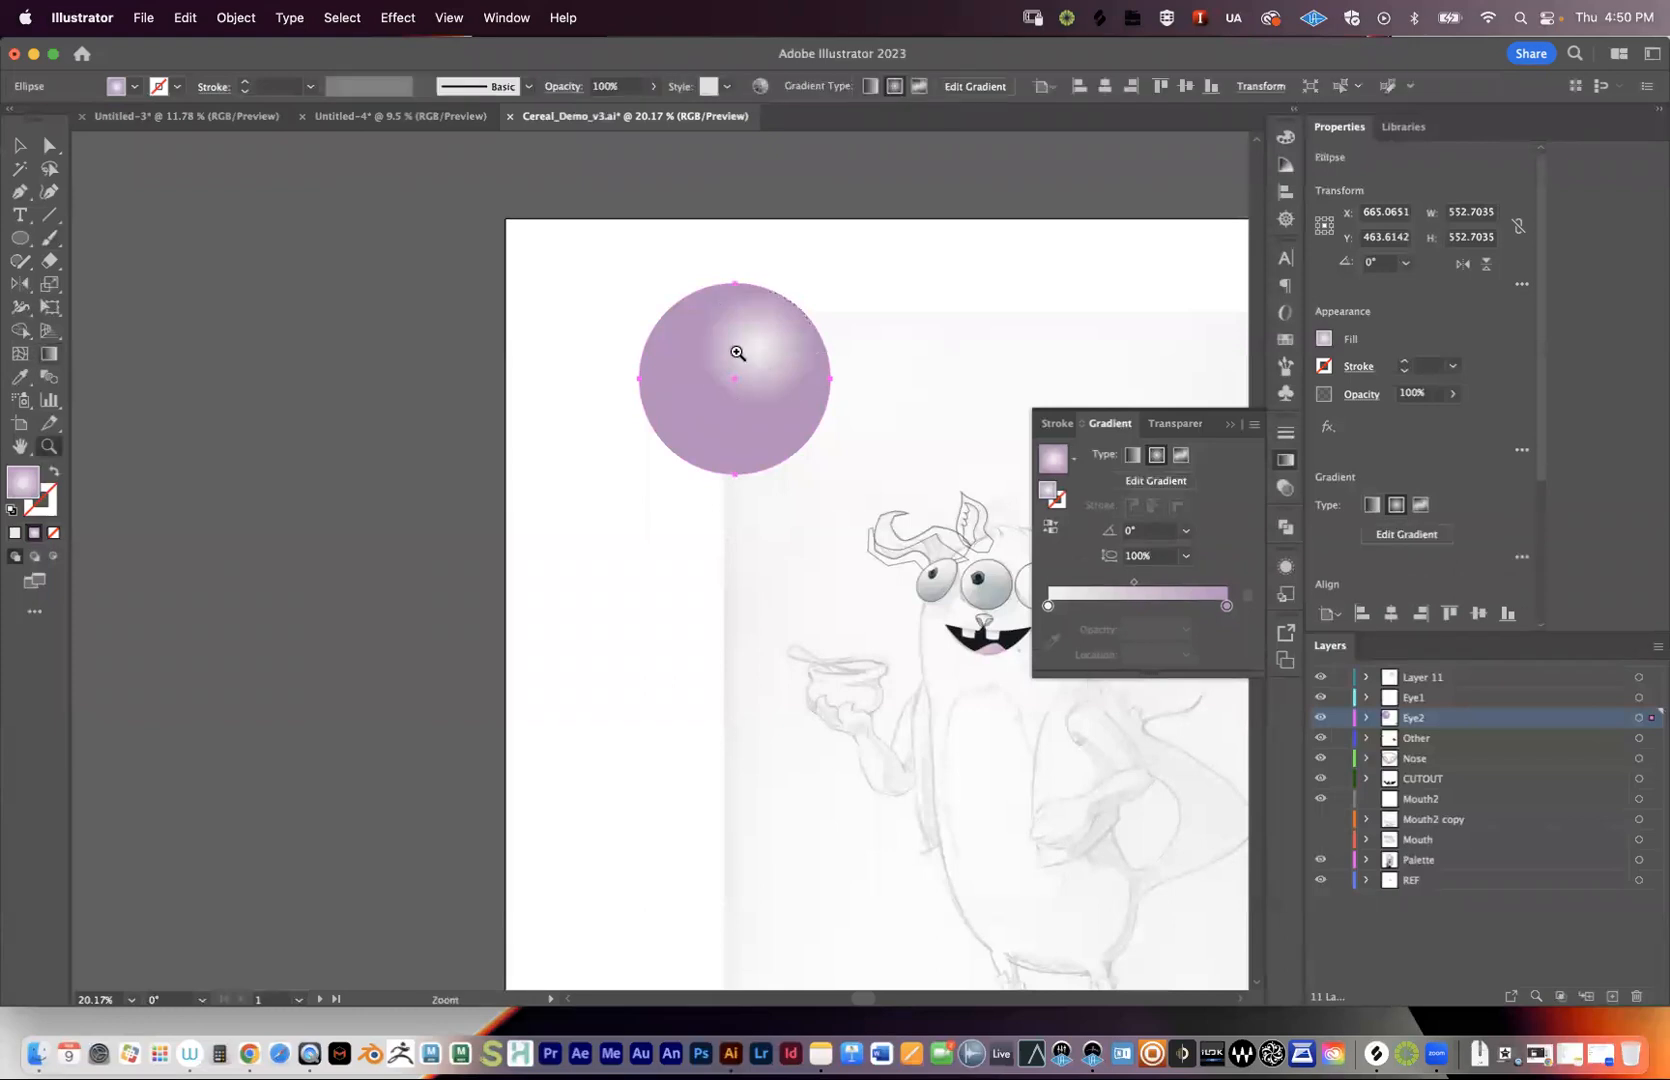
pyautogui.moveTo(735, 354); pyautogui.dragTo(966, 324)
pyautogui.click(1158, 481)
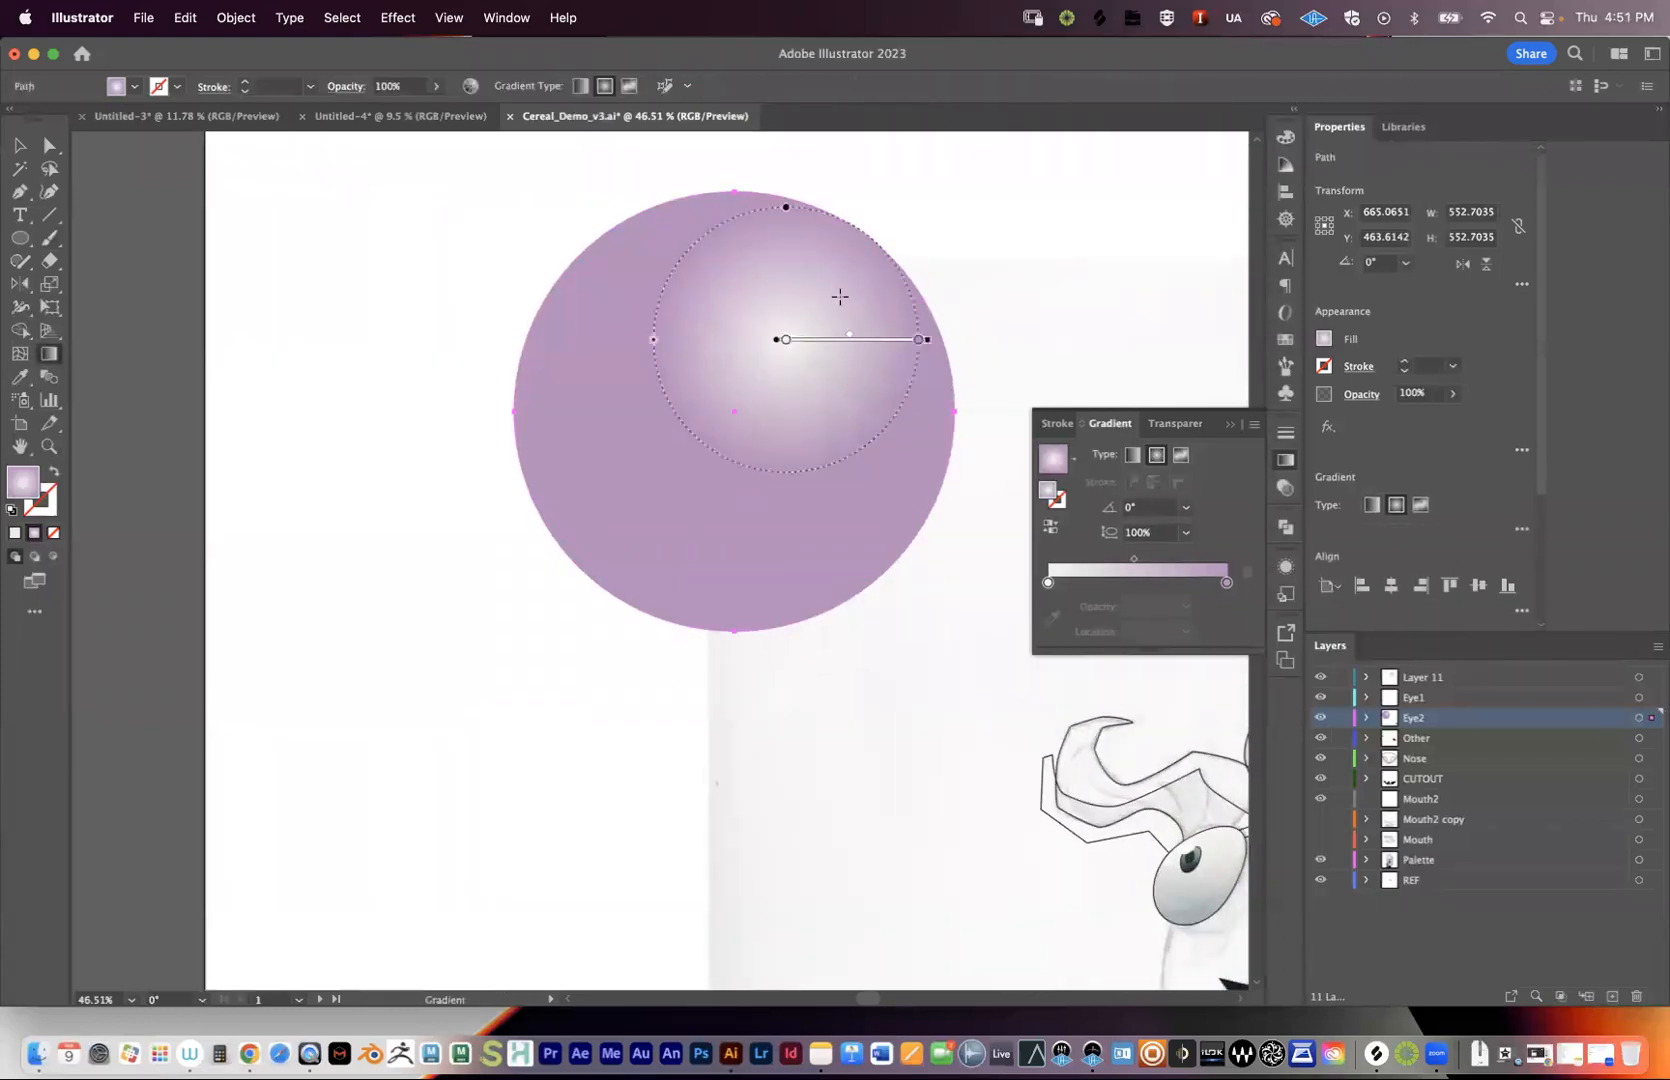
pyautogui.moveTo(830, 340)
pyautogui.mouseDown()
pyautogui.moveTo(718, 425)
pyautogui.moveTo(800, 406)
pyautogui.mouseUp()
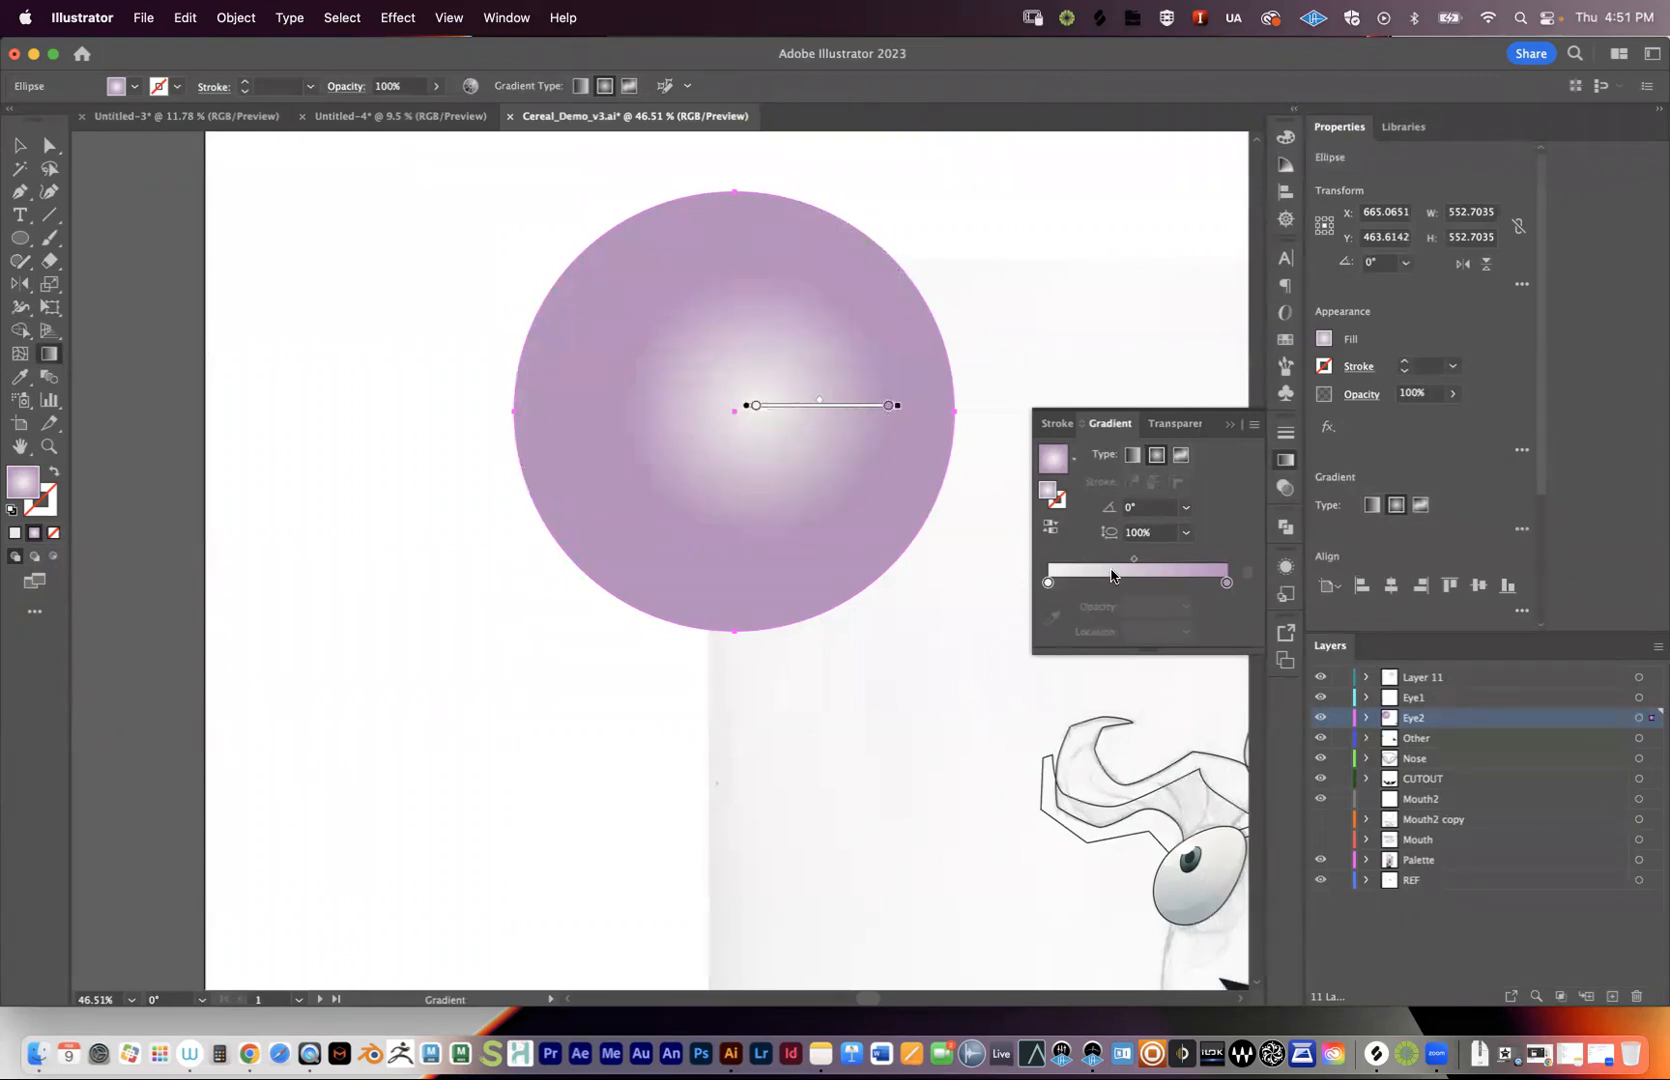
# - Reshape the radial gradient into an ellipse with an aspect ratio of about 82% and enlarge it nearly to the circle's edge
pyautogui.moveTo(862, 405)
pyautogui.mouseDown()
pyautogui.moveTo(870, 380)
pyautogui.moveTo(895, 387)
pyautogui.moveTo(798, 384)
pyautogui.moveTo(953, 393)
pyautogui.moveTo(880, 388)
pyautogui.moveTo(907, 385)
pyautogui.mouseUp()
pyautogui.moveTo(762, 243)
pyautogui.mouseDown()
pyautogui.moveTo(762, 343)
pyautogui.moveTo(769, 139)
pyautogui.moveTo(763, 320)
pyautogui.mouseUp()
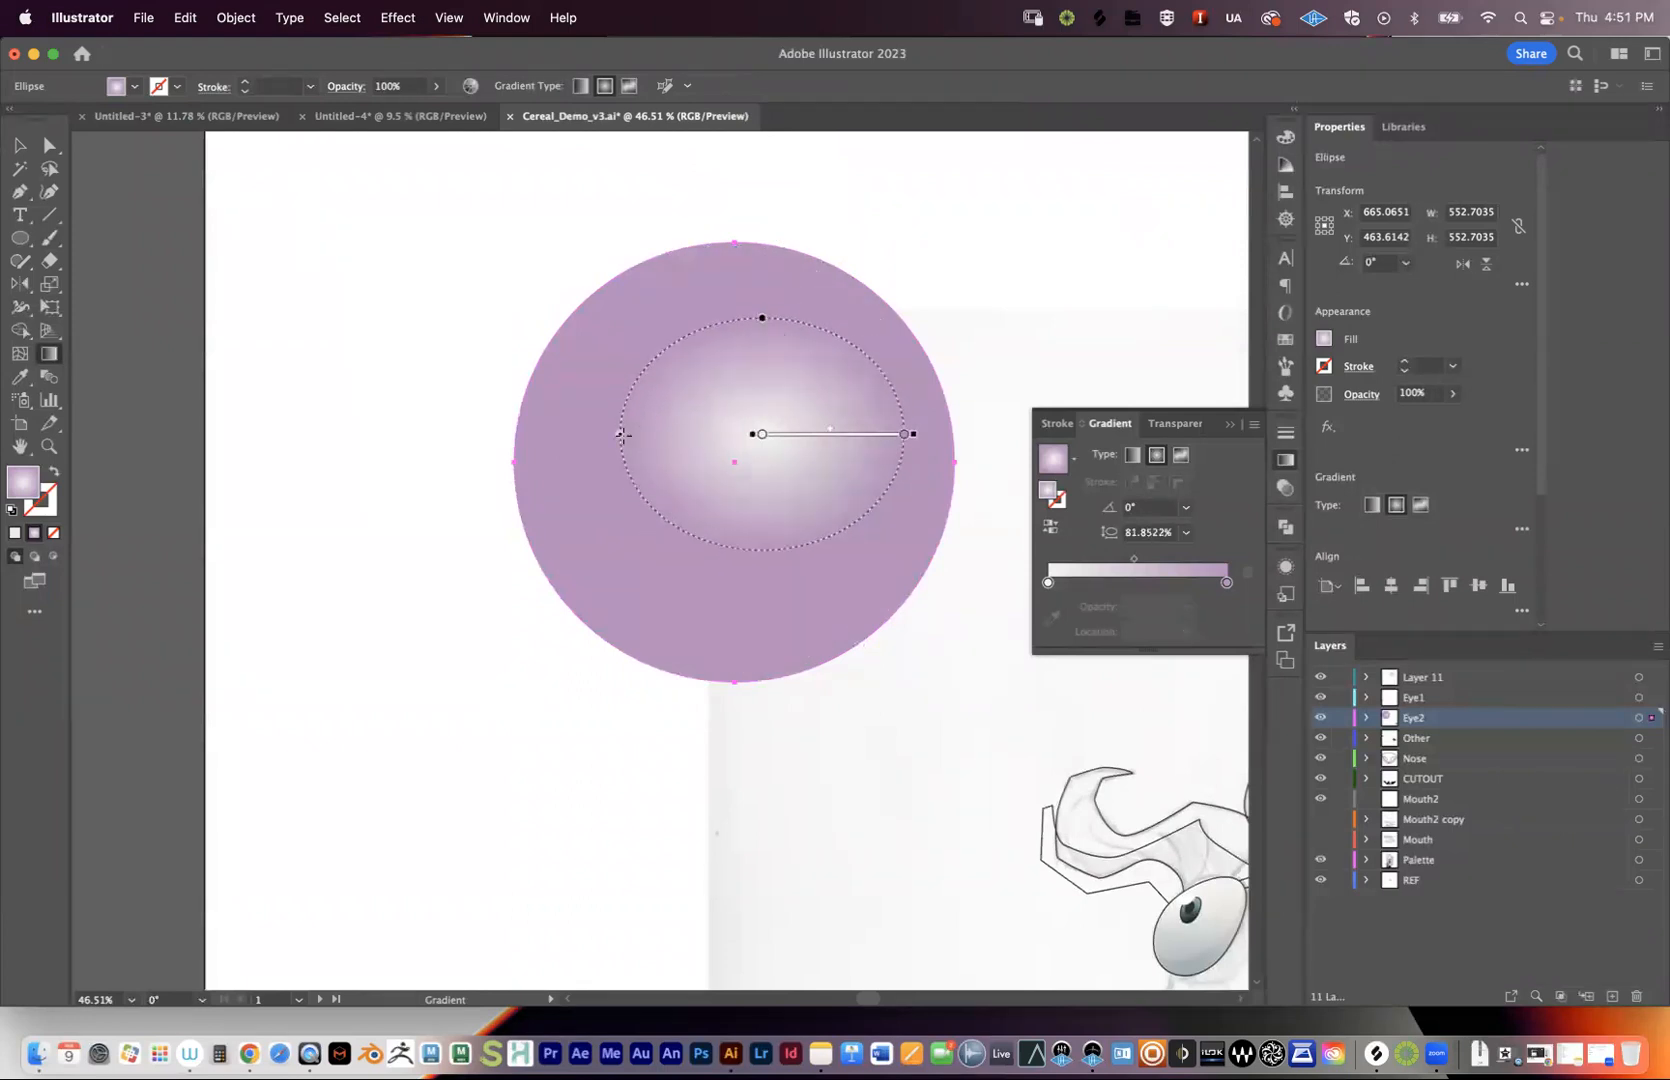
pyautogui.moveTo(622, 436); pyautogui.dragTo(581, 437)
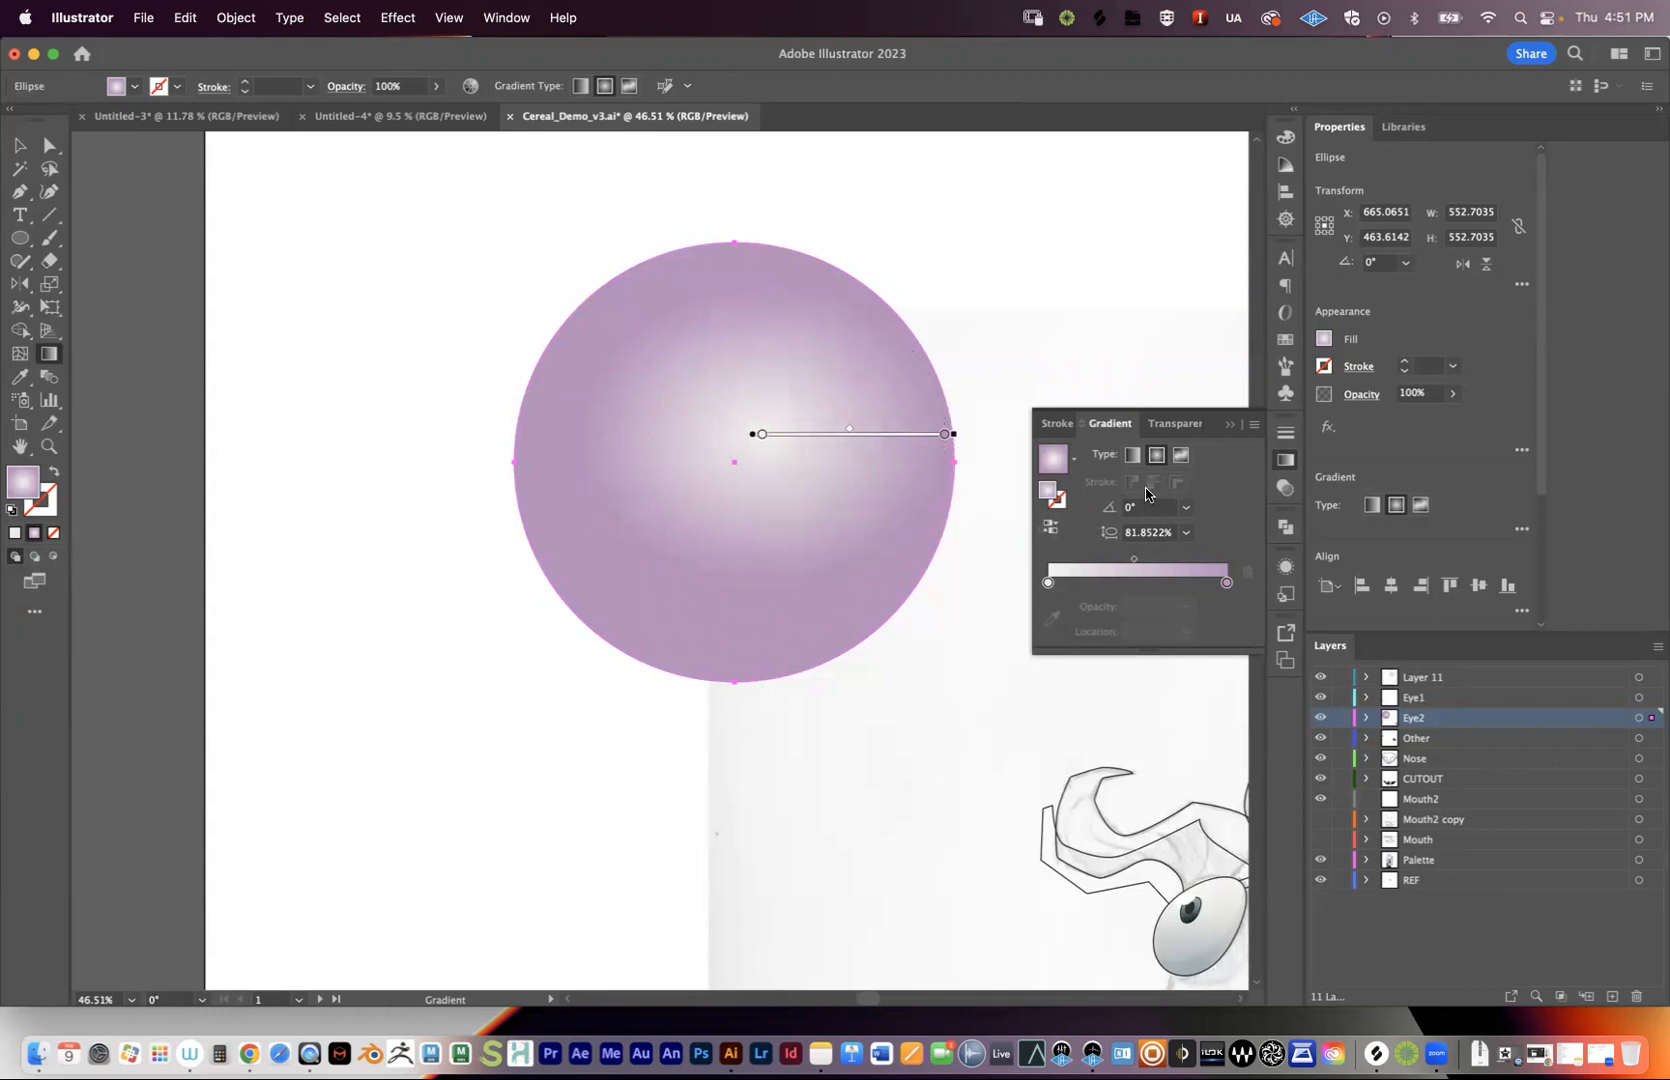
# - Leave gradient editing and delete the purple gradient circle
pyautogui.press('v')
pyautogui.click(958, 321)
pyautogui.moveTo(779, 410); pyautogui.dragTo(783, 447)
pyautogui.press('Delete')
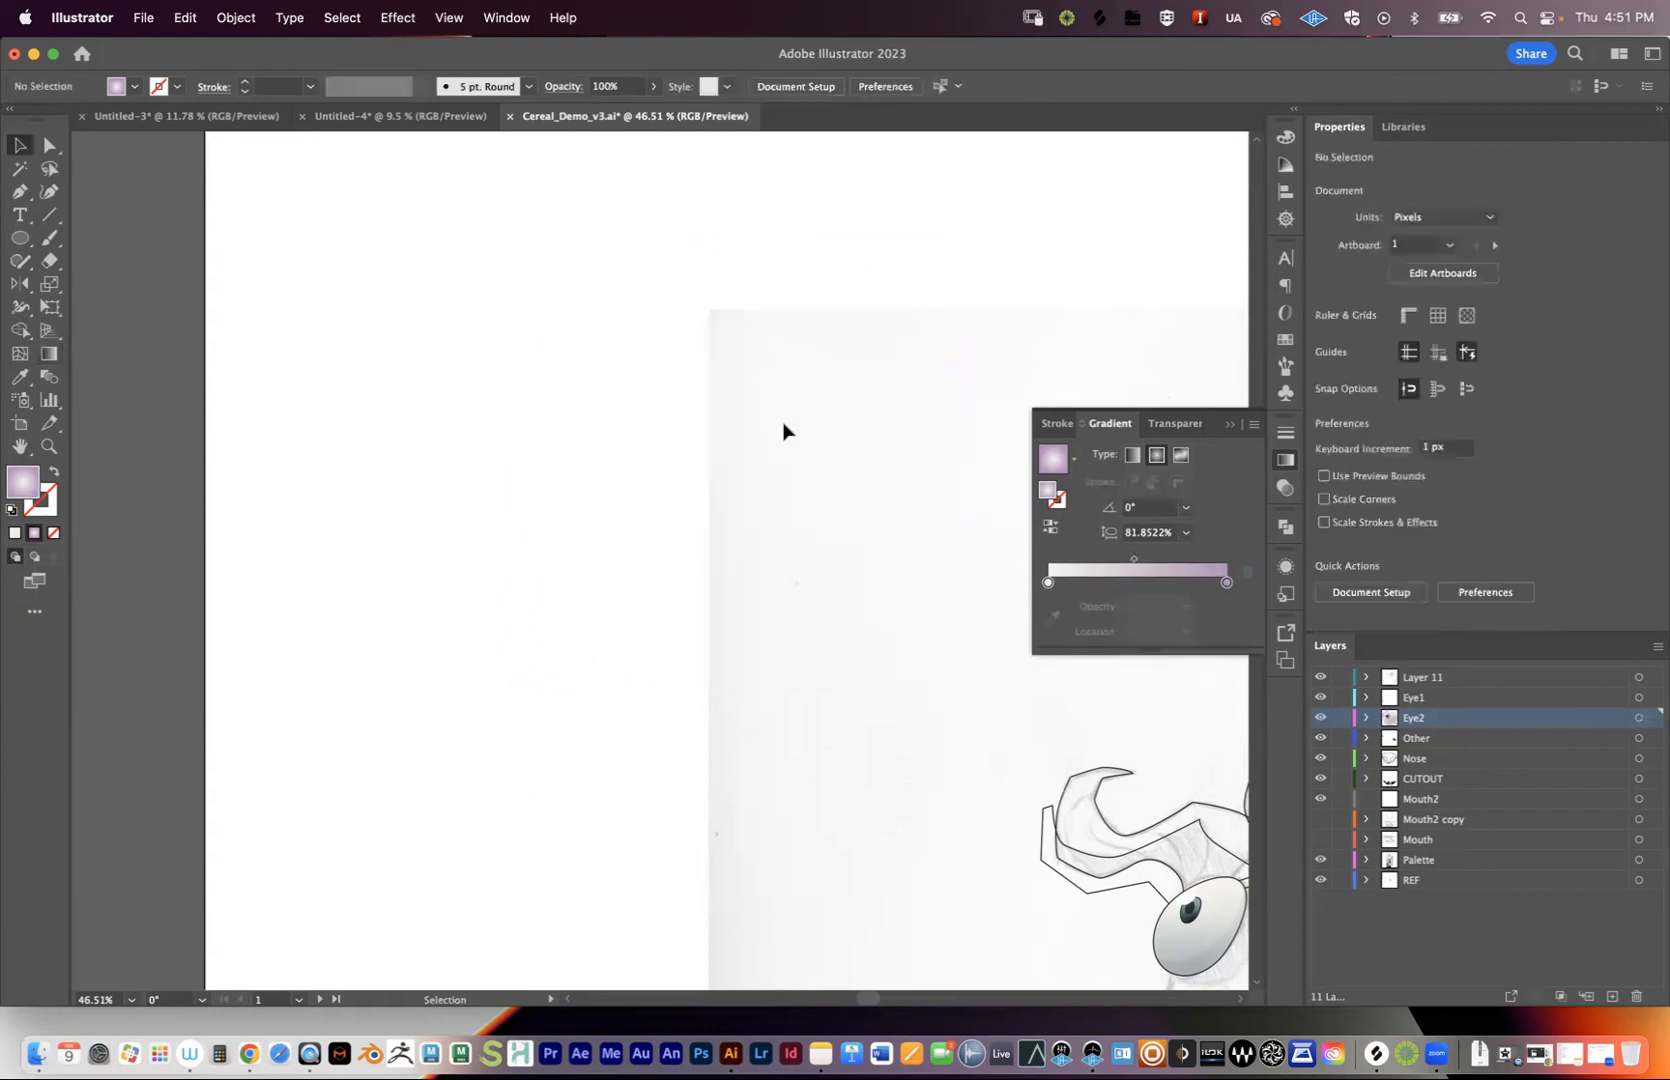
# - Draw a new circle about 508 px wide, give it a solid off-white fill and shift it slightly down and left
pyautogui.click(19, 238)
pyautogui.moveTo(391, 248); pyautogui.dragTo(796, 651)
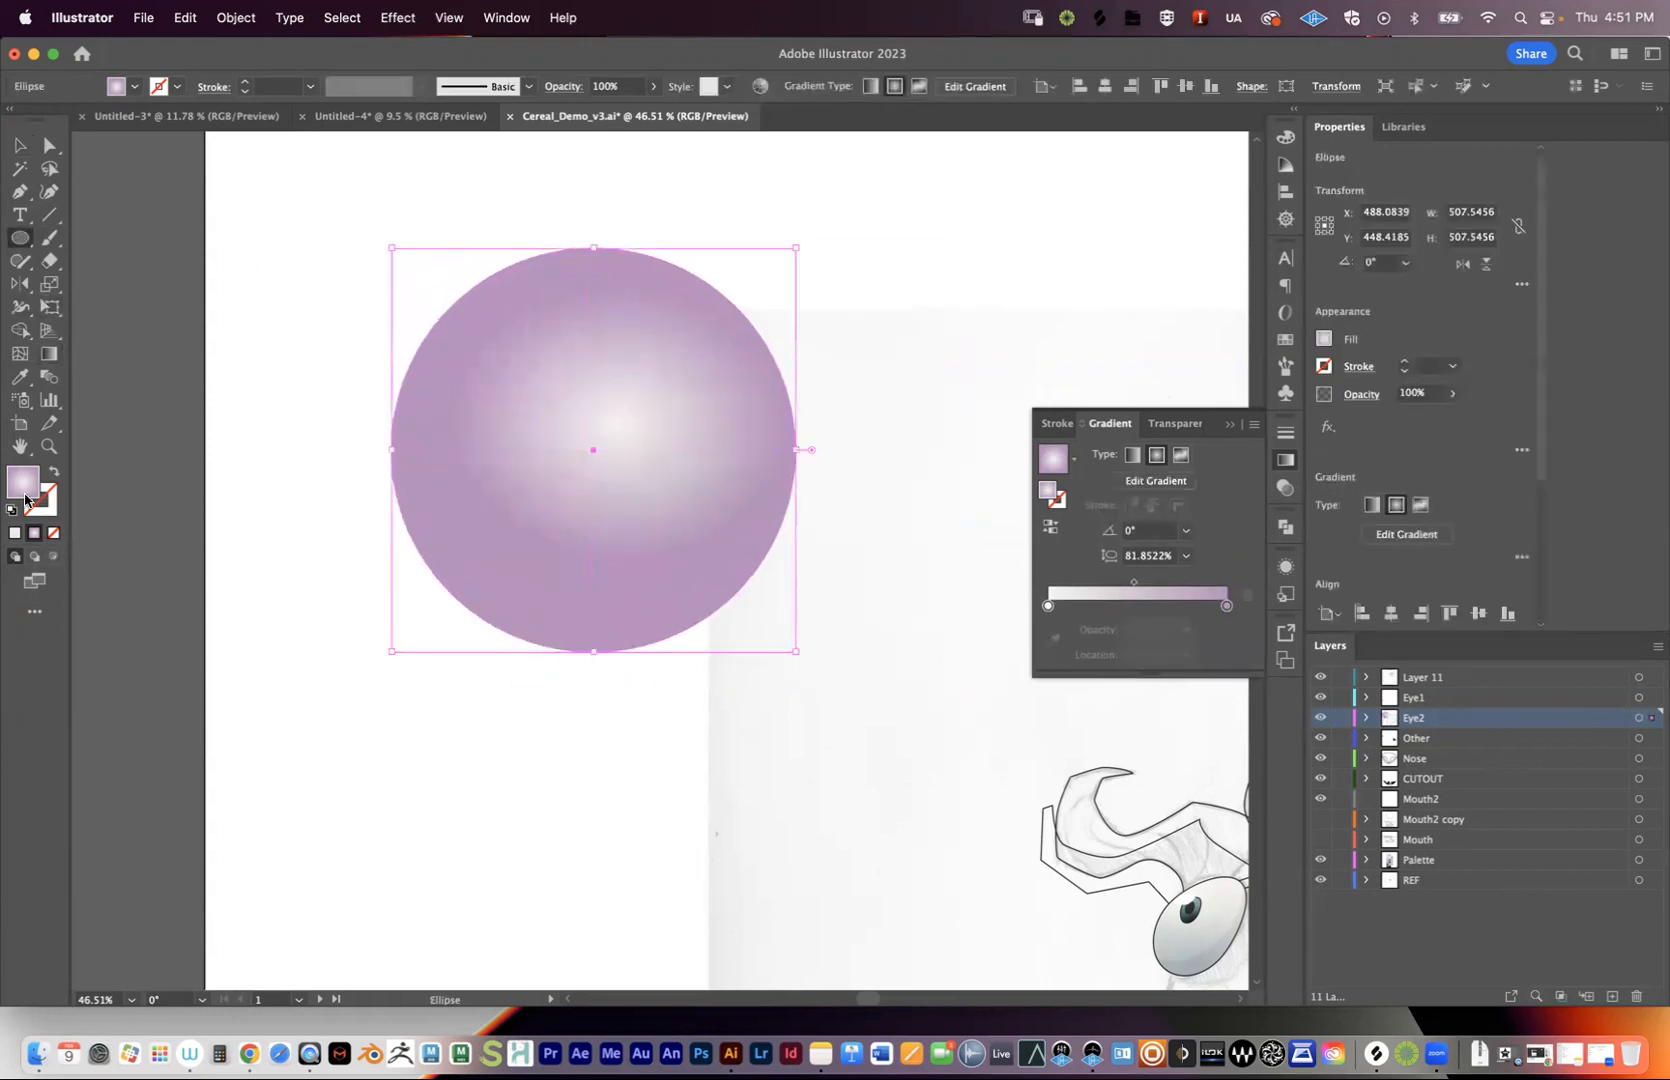
pyautogui.click(15, 534)
pyautogui.press('v')
pyautogui.moveTo(701, 406)
pyautogui.mouseDown()
pyautogui.moveTo(712, 418)
pyautogui.moveTo(686, 422)
pyautogui.mouseUp()
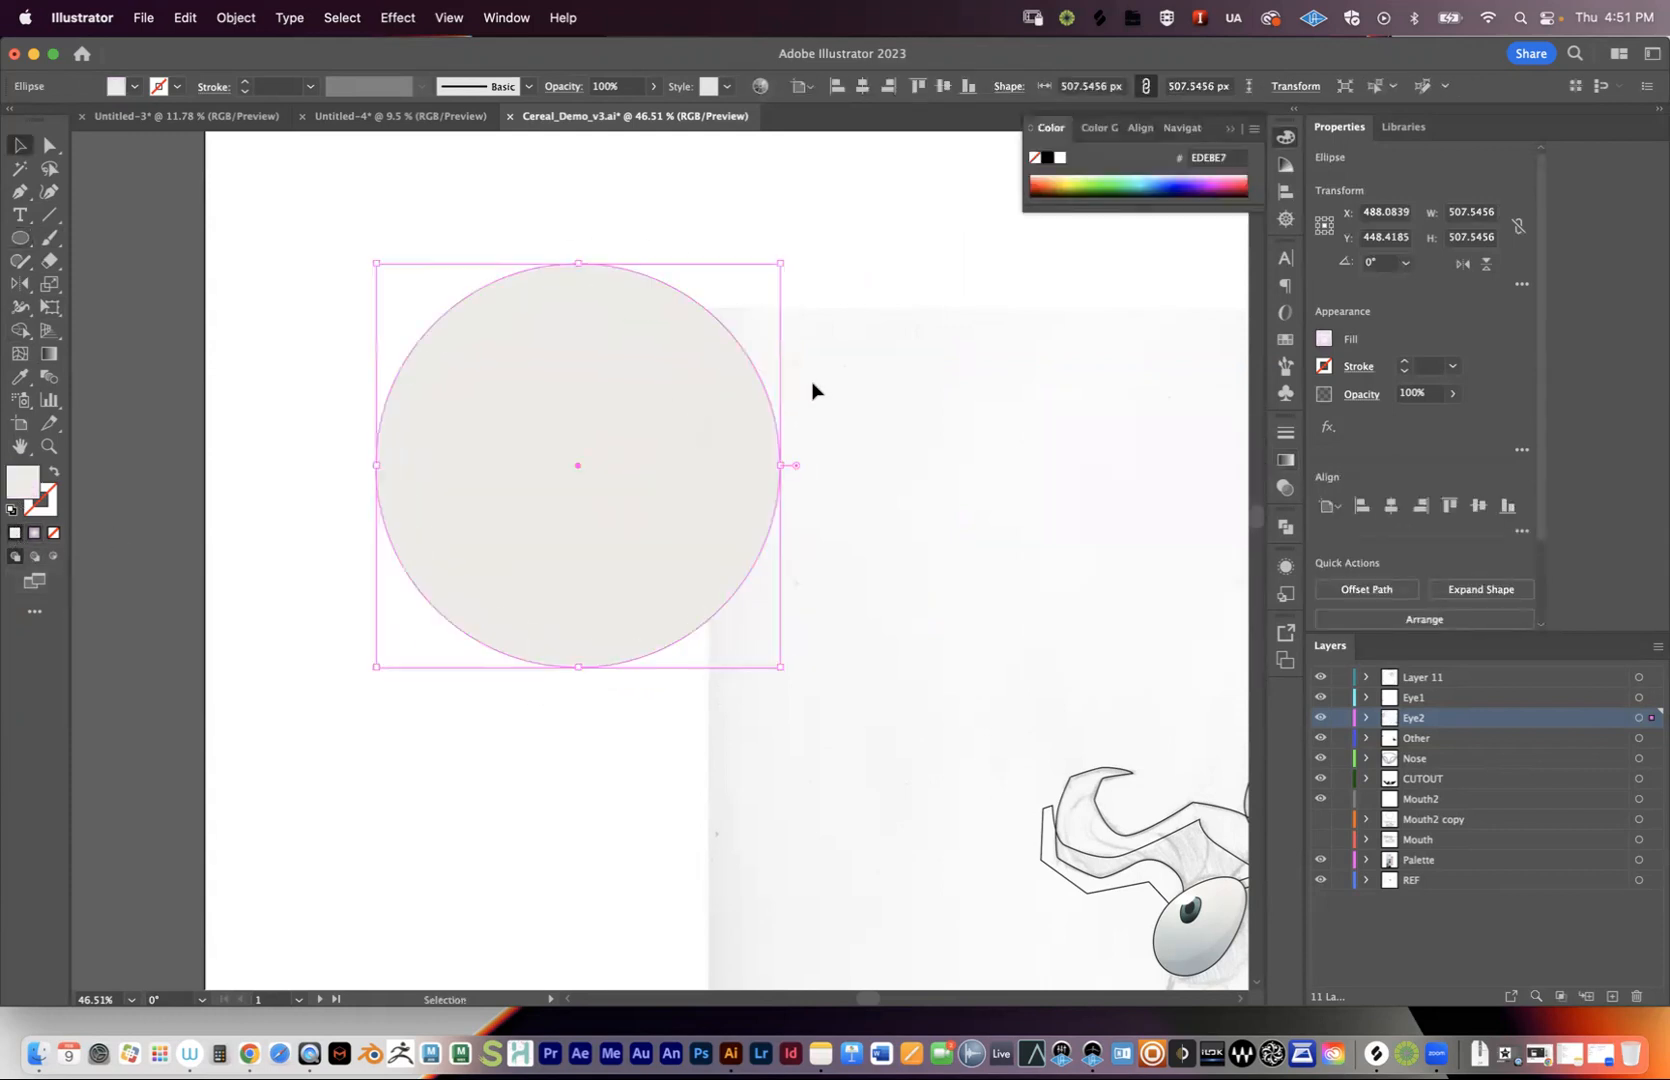
# - Apply a freeform gradient to the new circle and shift its upper-left and dark center points slightly
pyautogui.click(1286, 460)
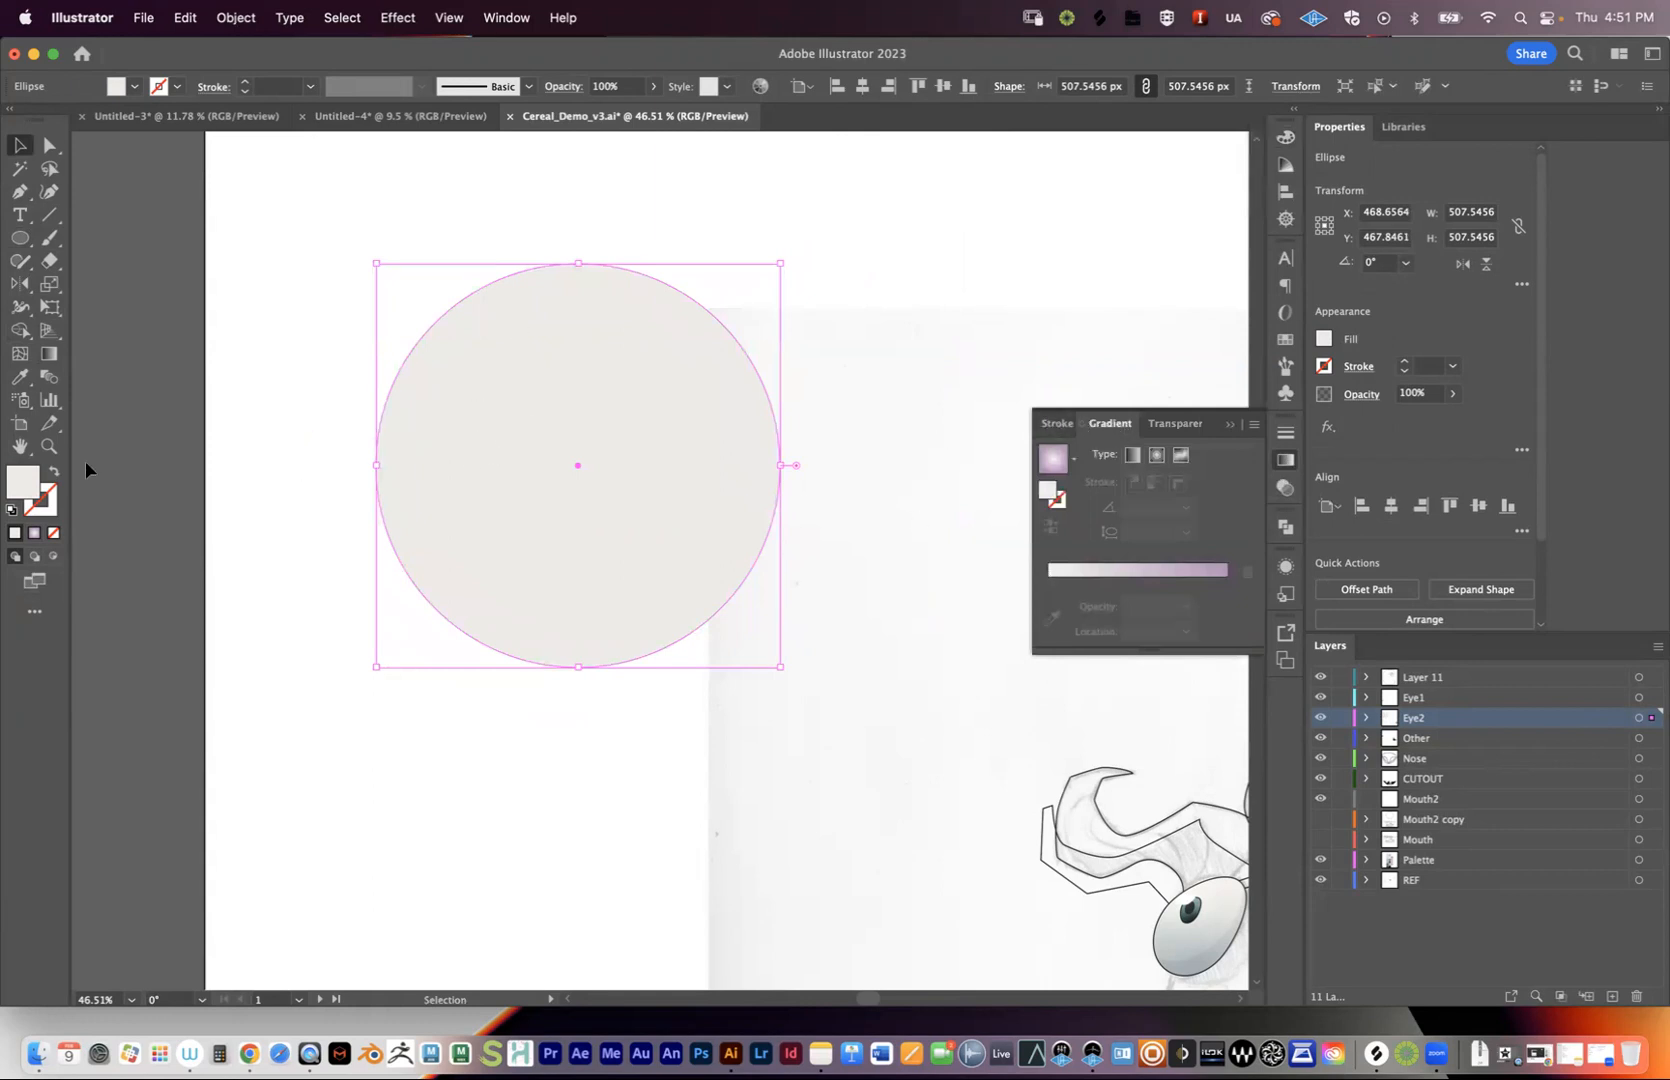
pyautogui.click(1180, 458)
pyautogui.click(1180, 456)
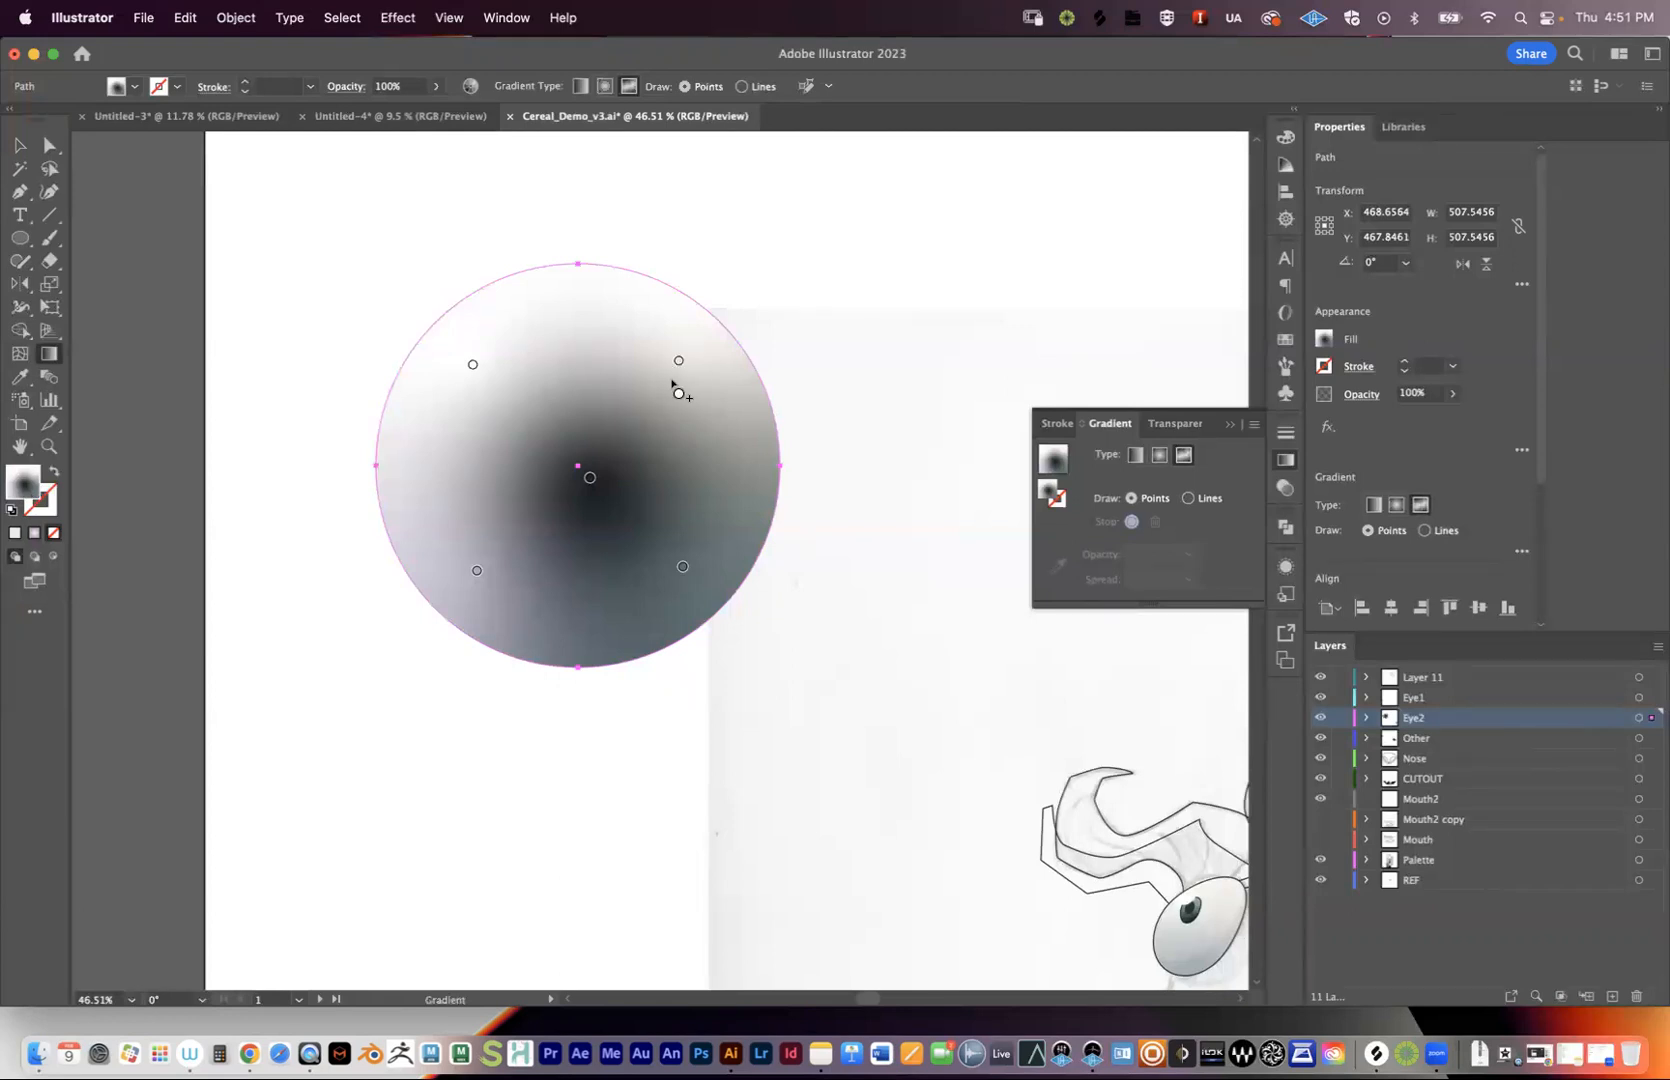
pyautogui.moveTo(477, 368)
pyautogui.mouseDown()
pyautogui.moveTo(497, 406)
pyautogui.moveTo(590, 431)
pyautogui.moveTo(493, 364)
pyautogui.moveTo(466, 375)
pyautogui.mouseUp()
pyautogui.click(590, 478)
pyautogui.moveTo(590, 480)
pyautogui.mouseDown()
pyautogui.moveTo(589, 529)
pyautogui.moveTo(671, 462)
pyautogui.moveTo(597, 472)
pyautogui.moveTo(598, 450)
pyautogui.mouseUp()
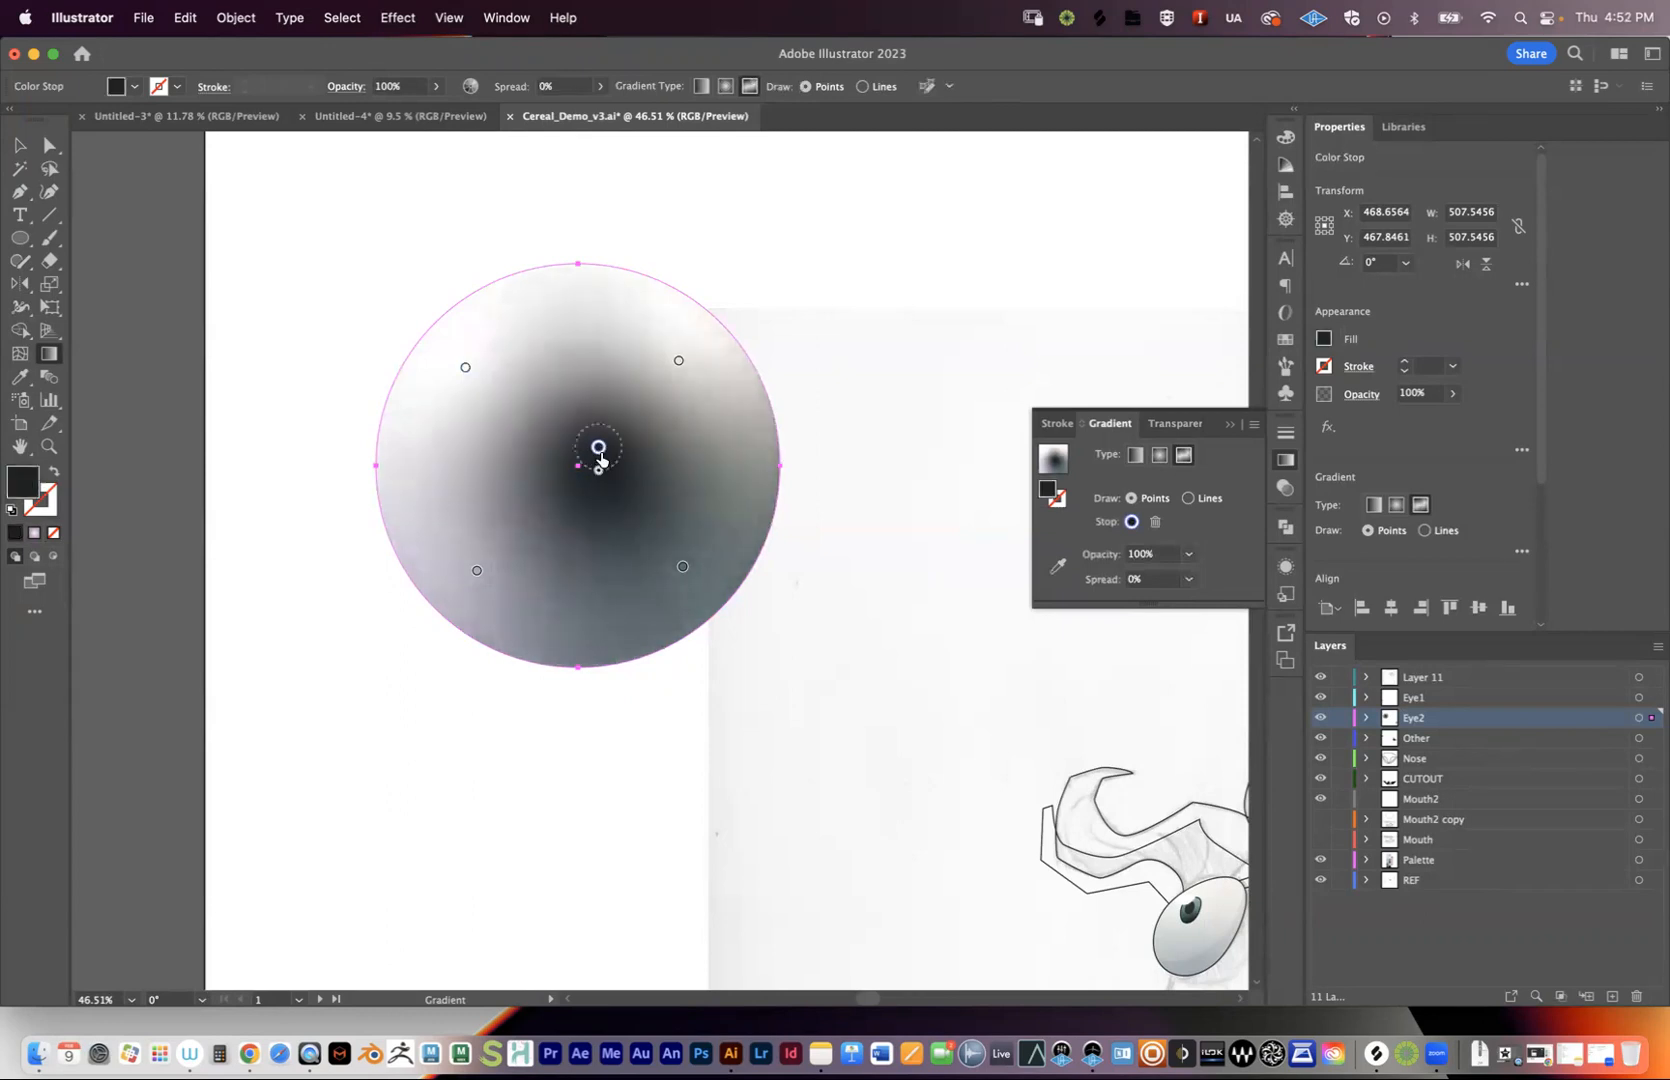
# - Recolor the freeform gradient's upper-left point grayish-teal from the swatches after trying green and light gray
pyautogui.doubleClick(465, 370)
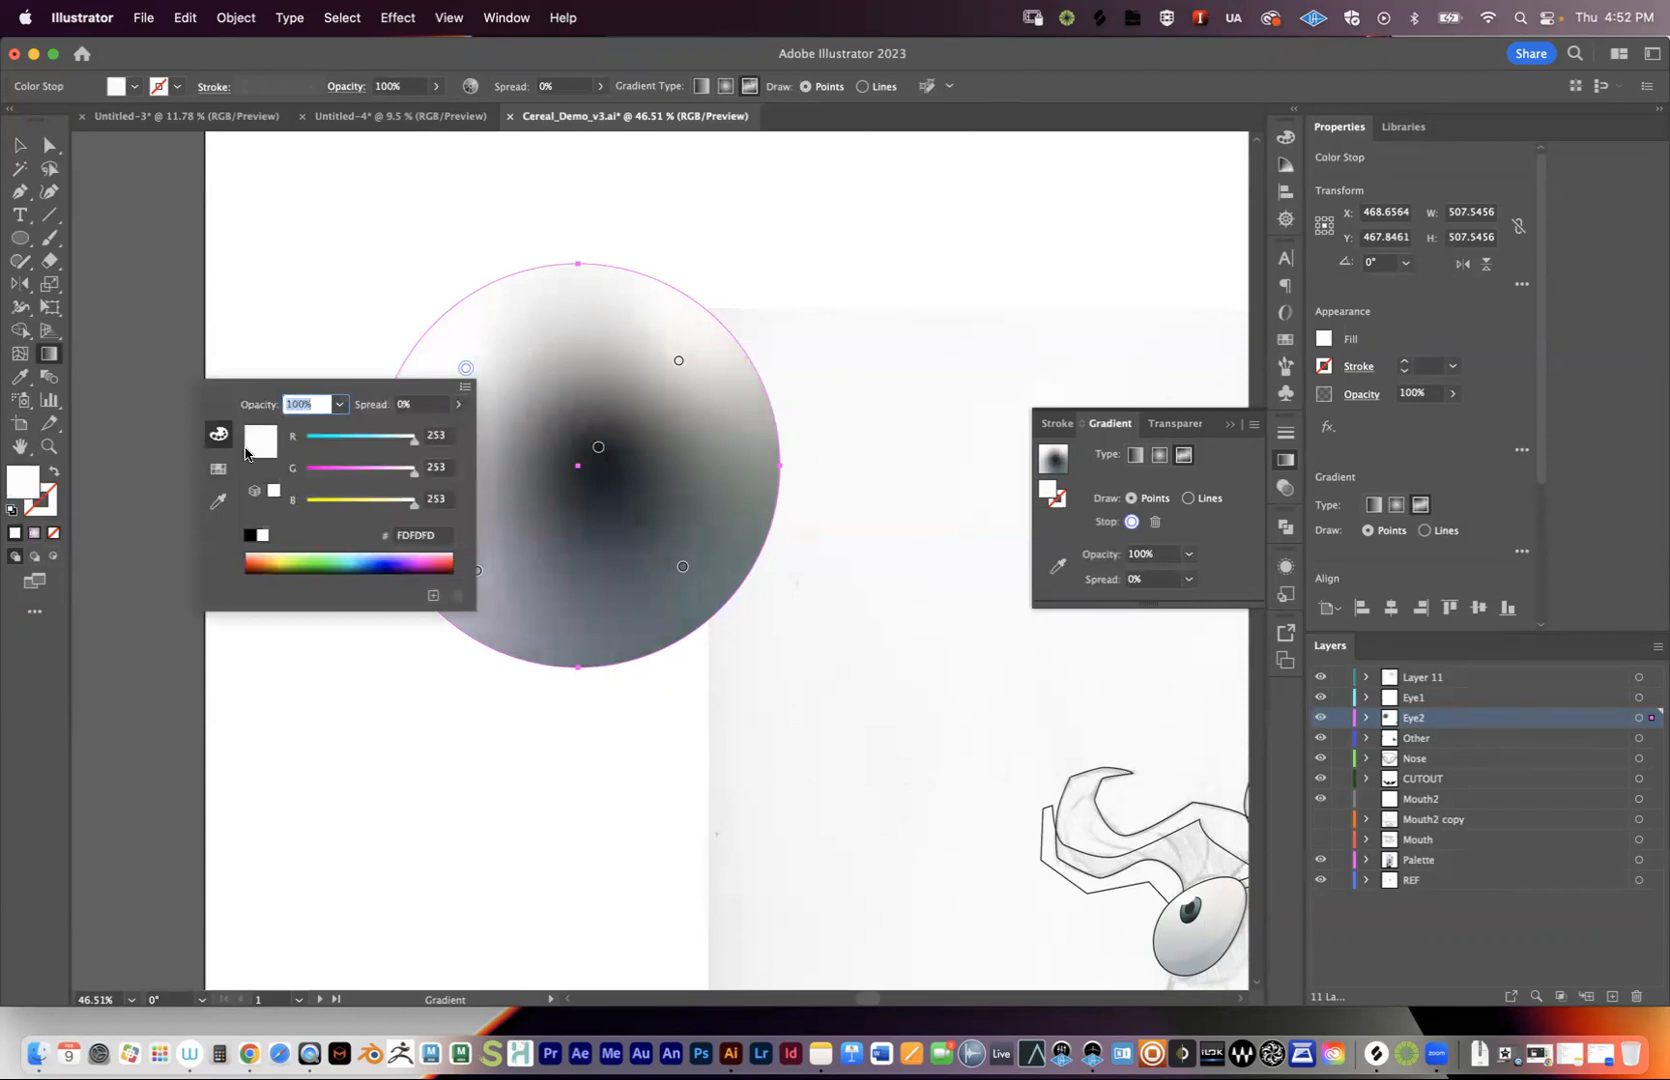
pyautogui.click(327, 470)
pyautogui.click(316, 568)
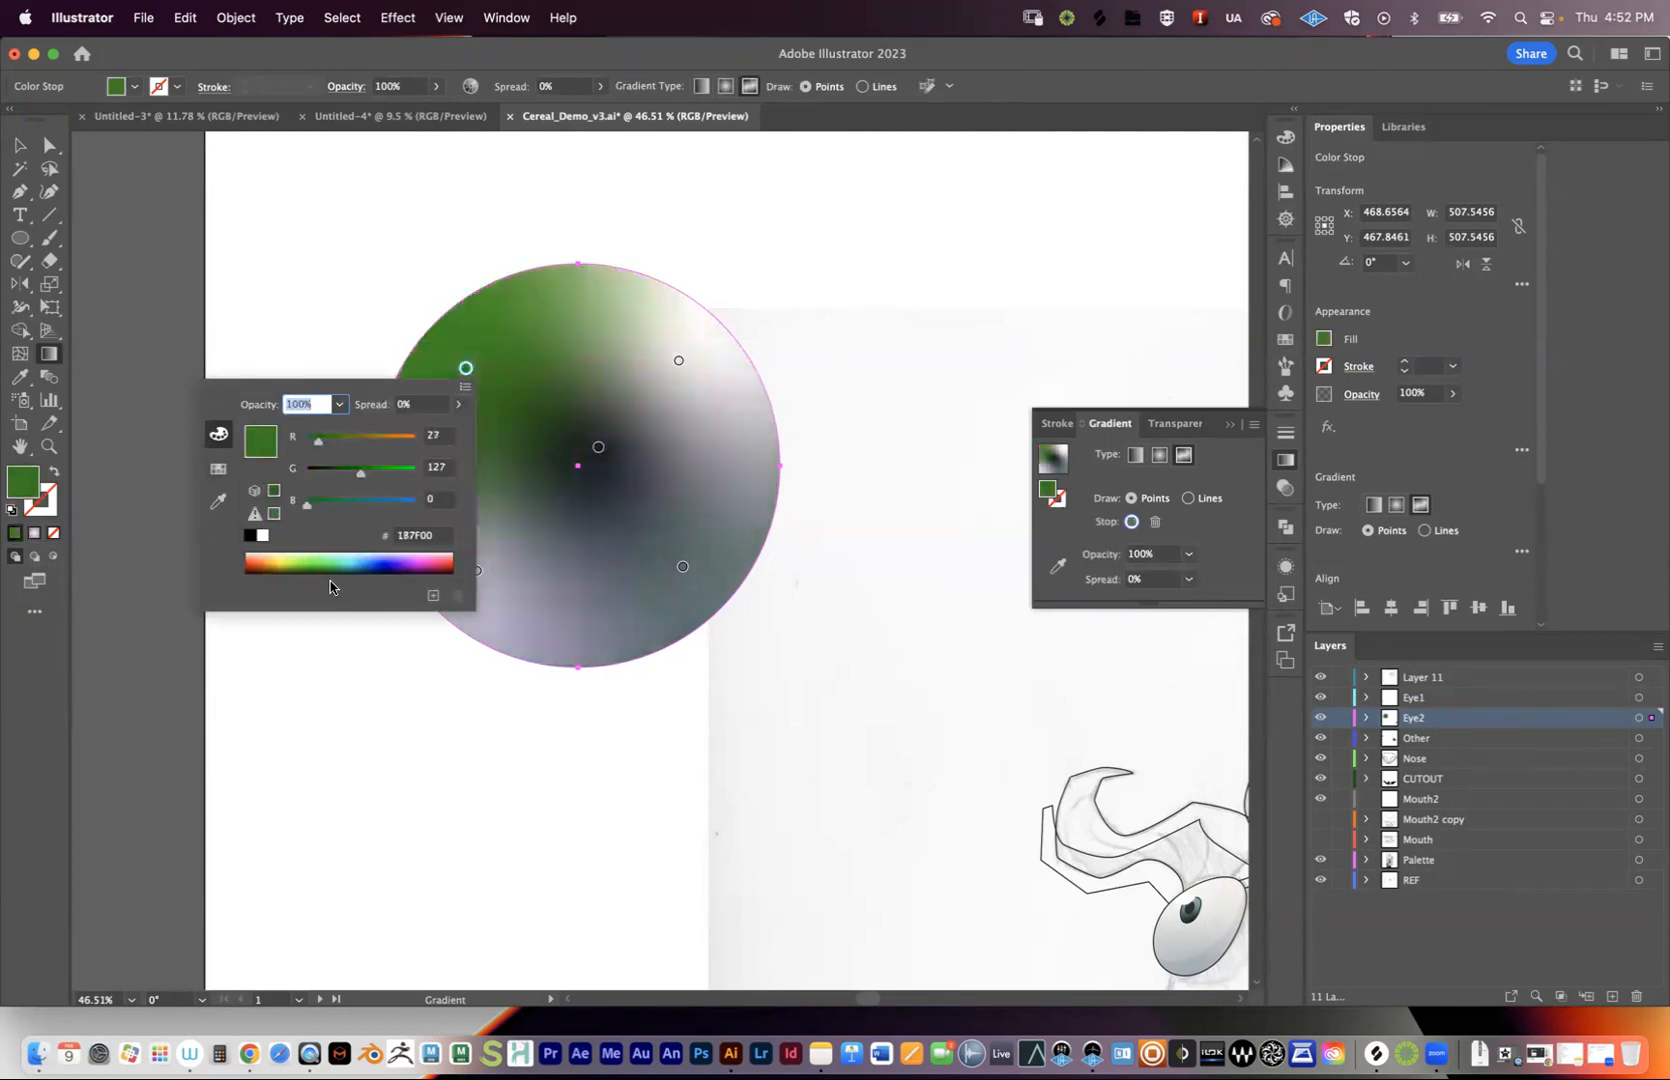
pyautogui.click(216, 472)
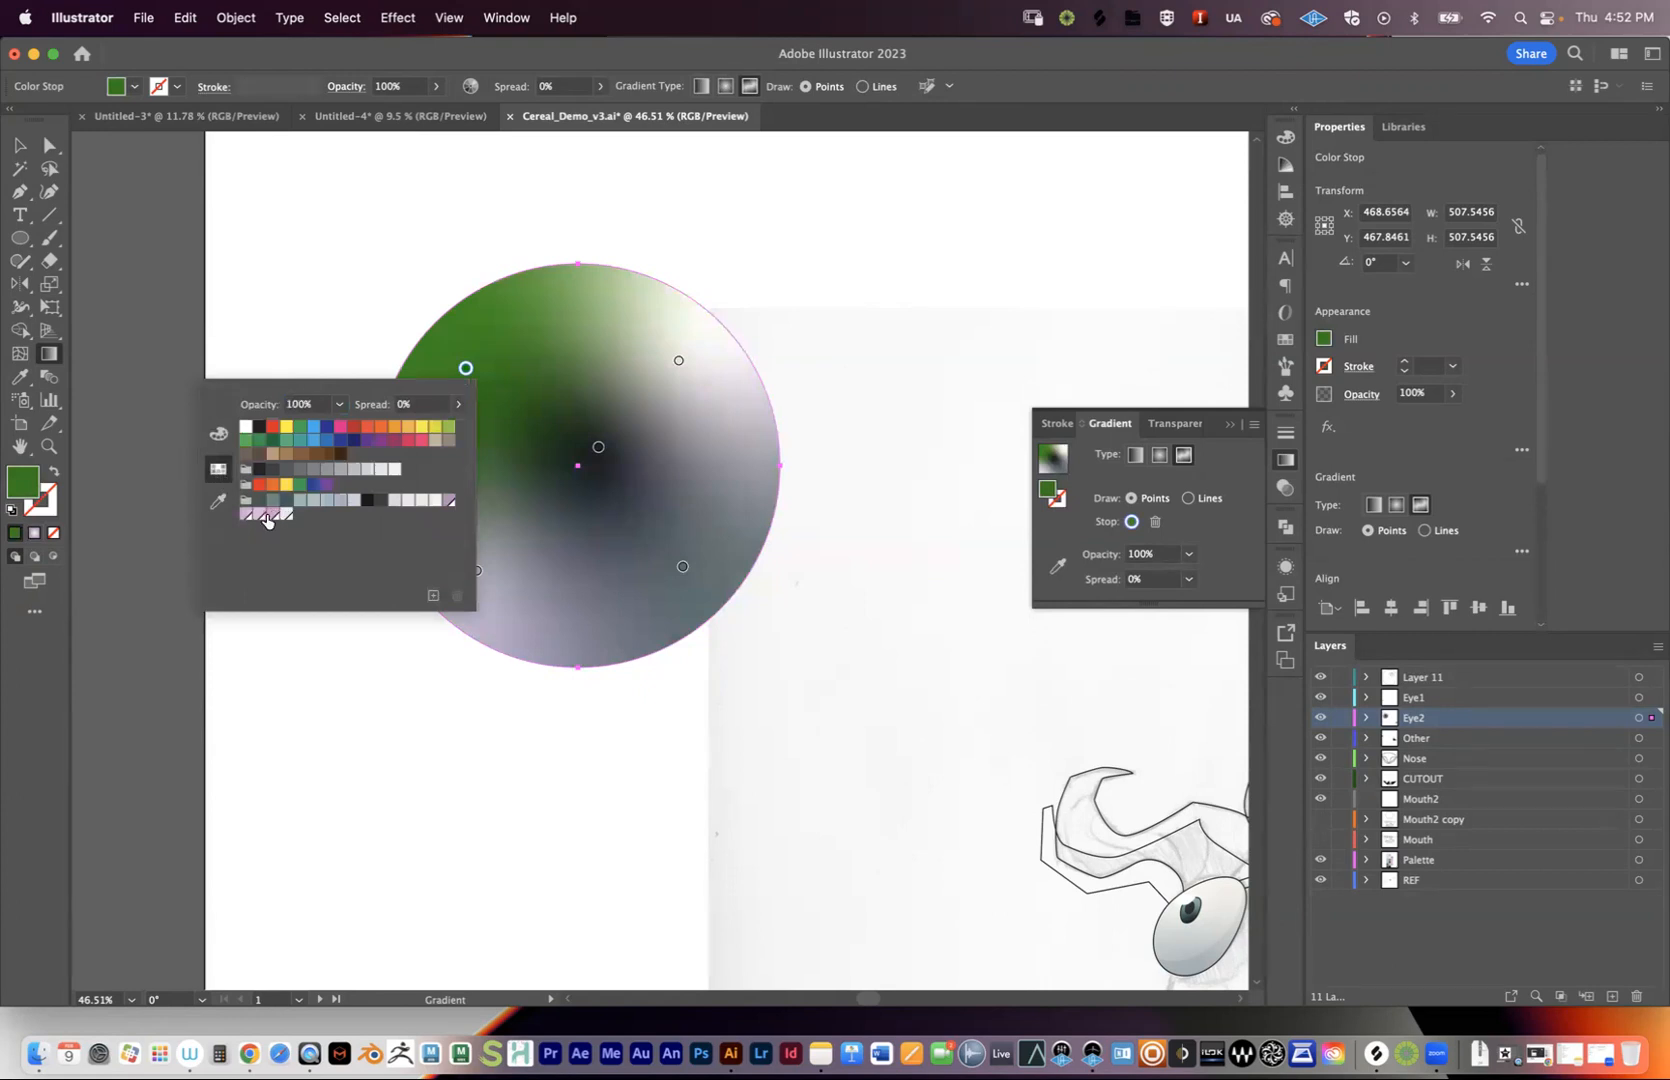
pyautogui.click(393, 501)
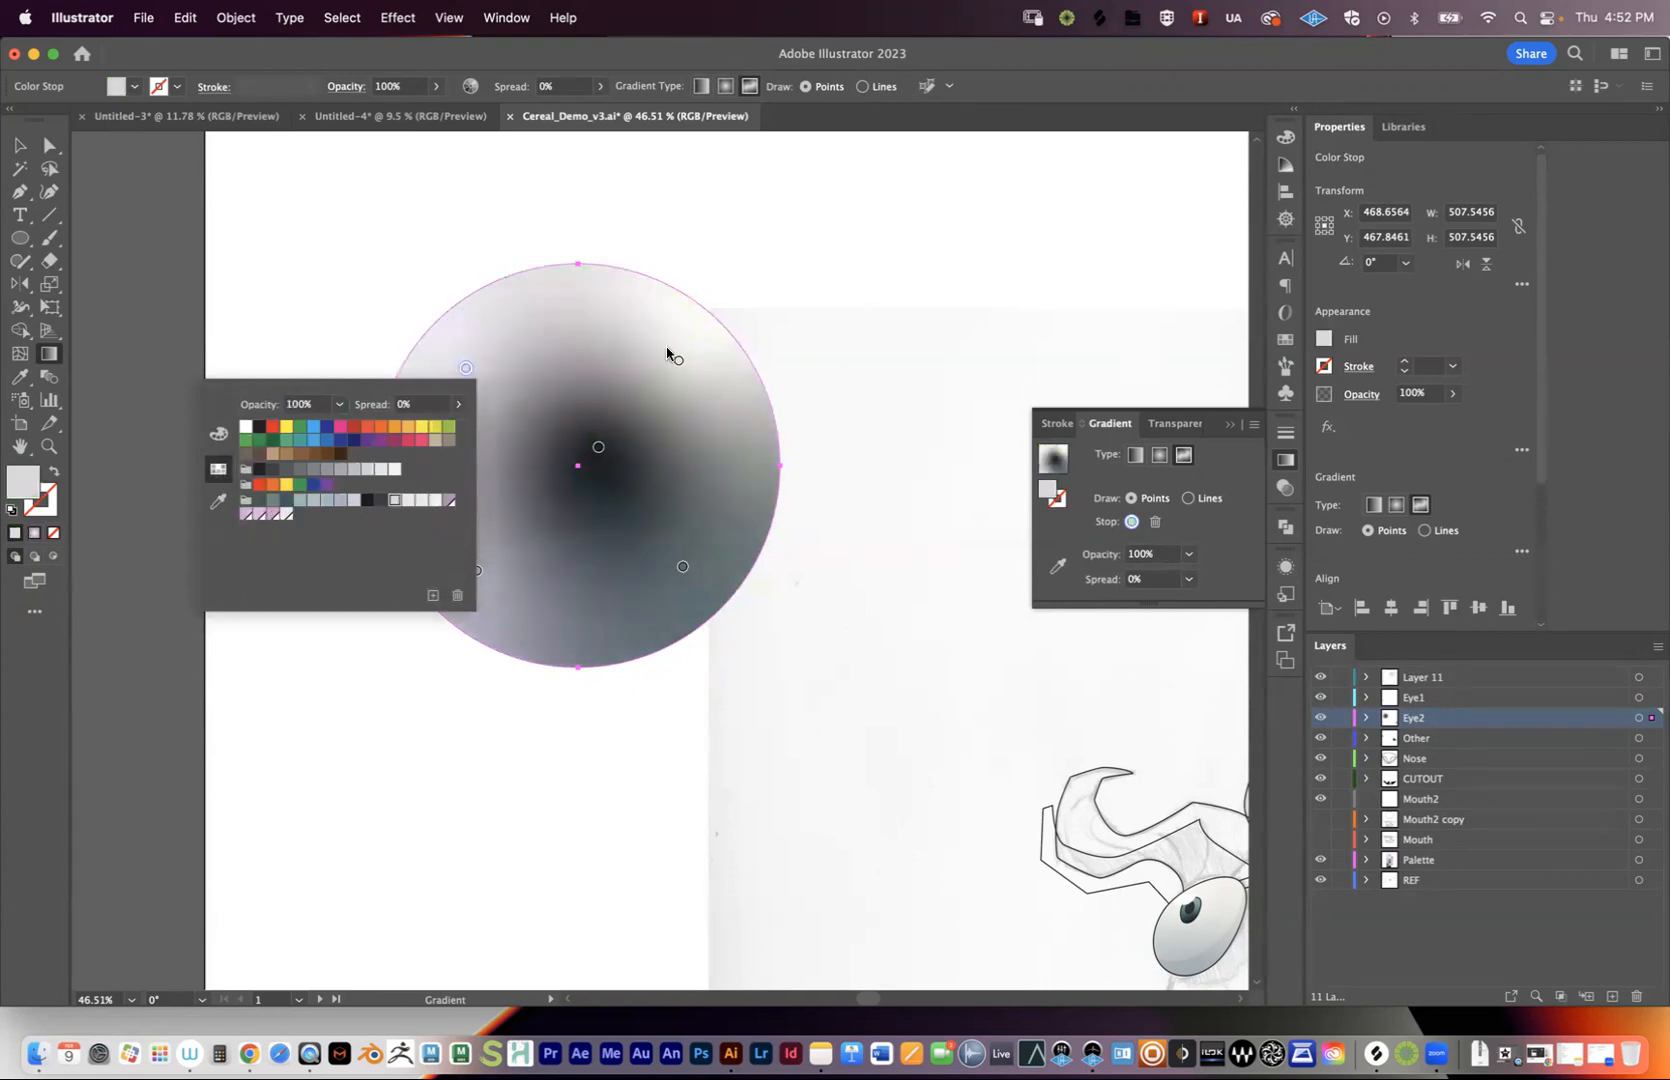
pyautogui.click(273, 501)
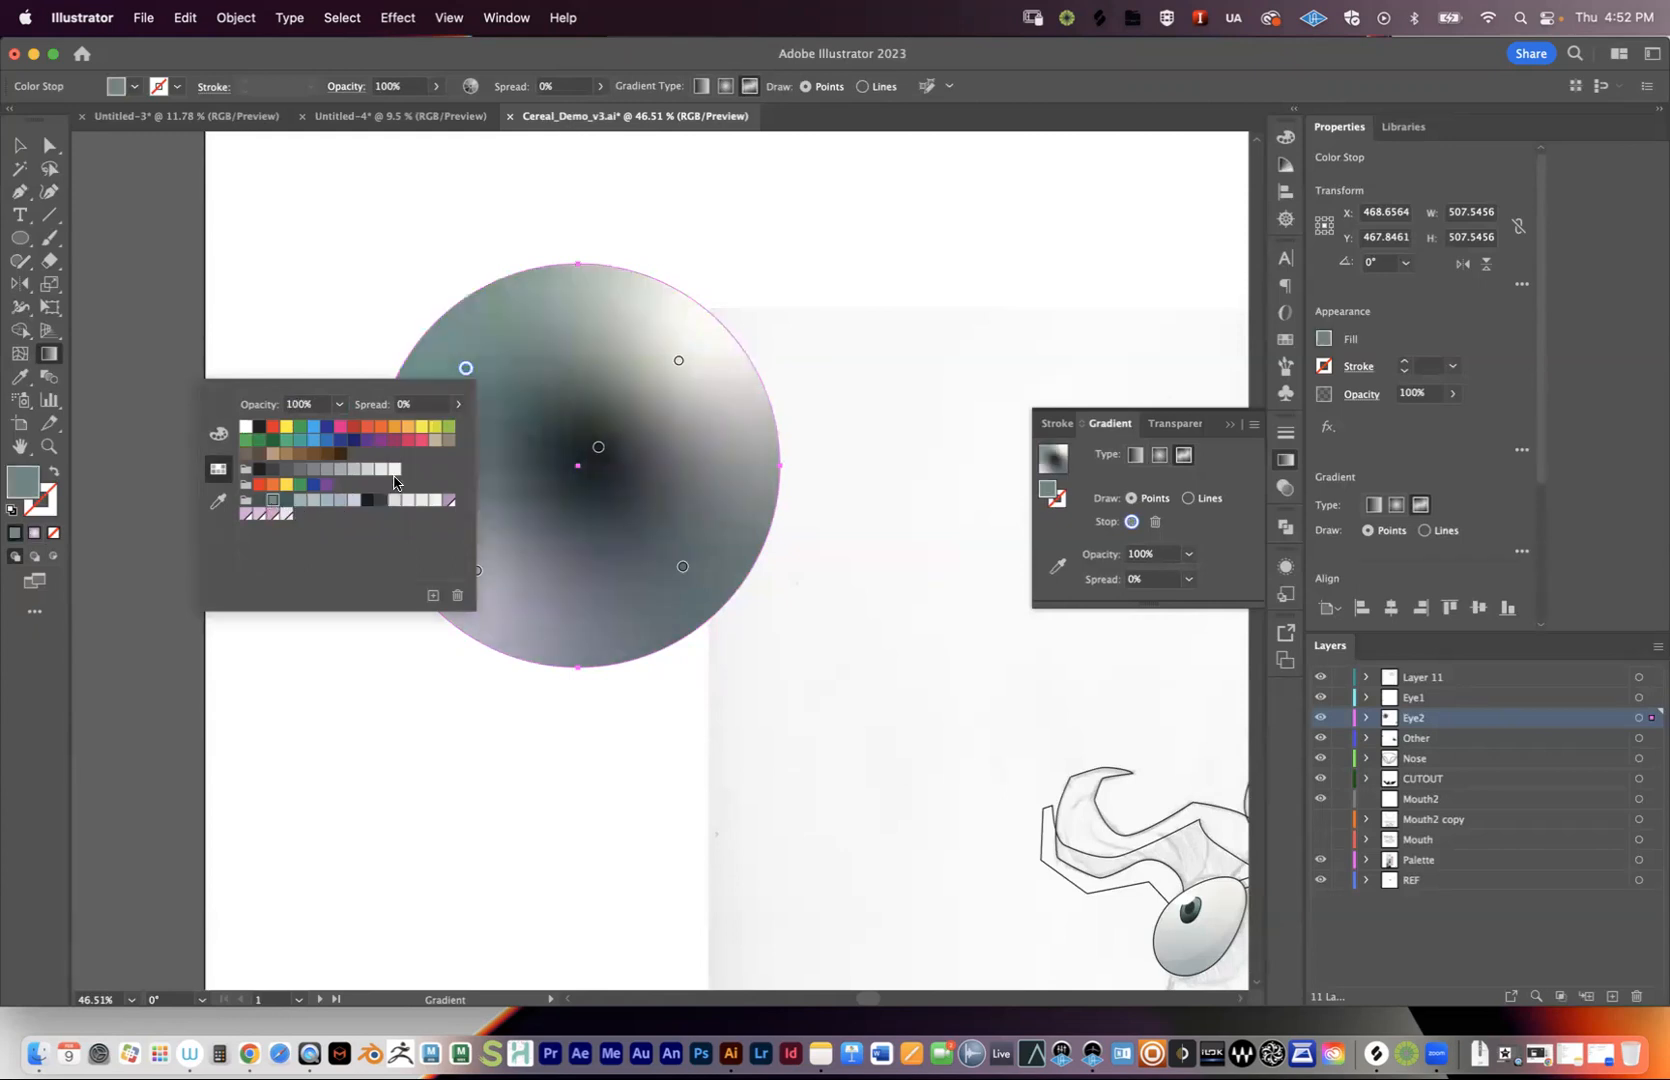
pyautogui.click(338, 263)
# - Nudge the teal point down and right and remove the freeform gradient's lower-left point
pyautogui.moveTo(465, 369)
pyautogui.mouseDown()
pyautogui.moveTo(578, 494)
pyautogui.moveTo(626, 466)
pyautogui.moveTo(626, 399)
pyautogui.moveTo(558, 368)
pyautogui.moveTo(488, 395)
pyautogui.moveTo(480, 448)
pyautogui.moveTo(475, 379)
pyautogui.mouseUp()
pyautogui.click(476, 572)
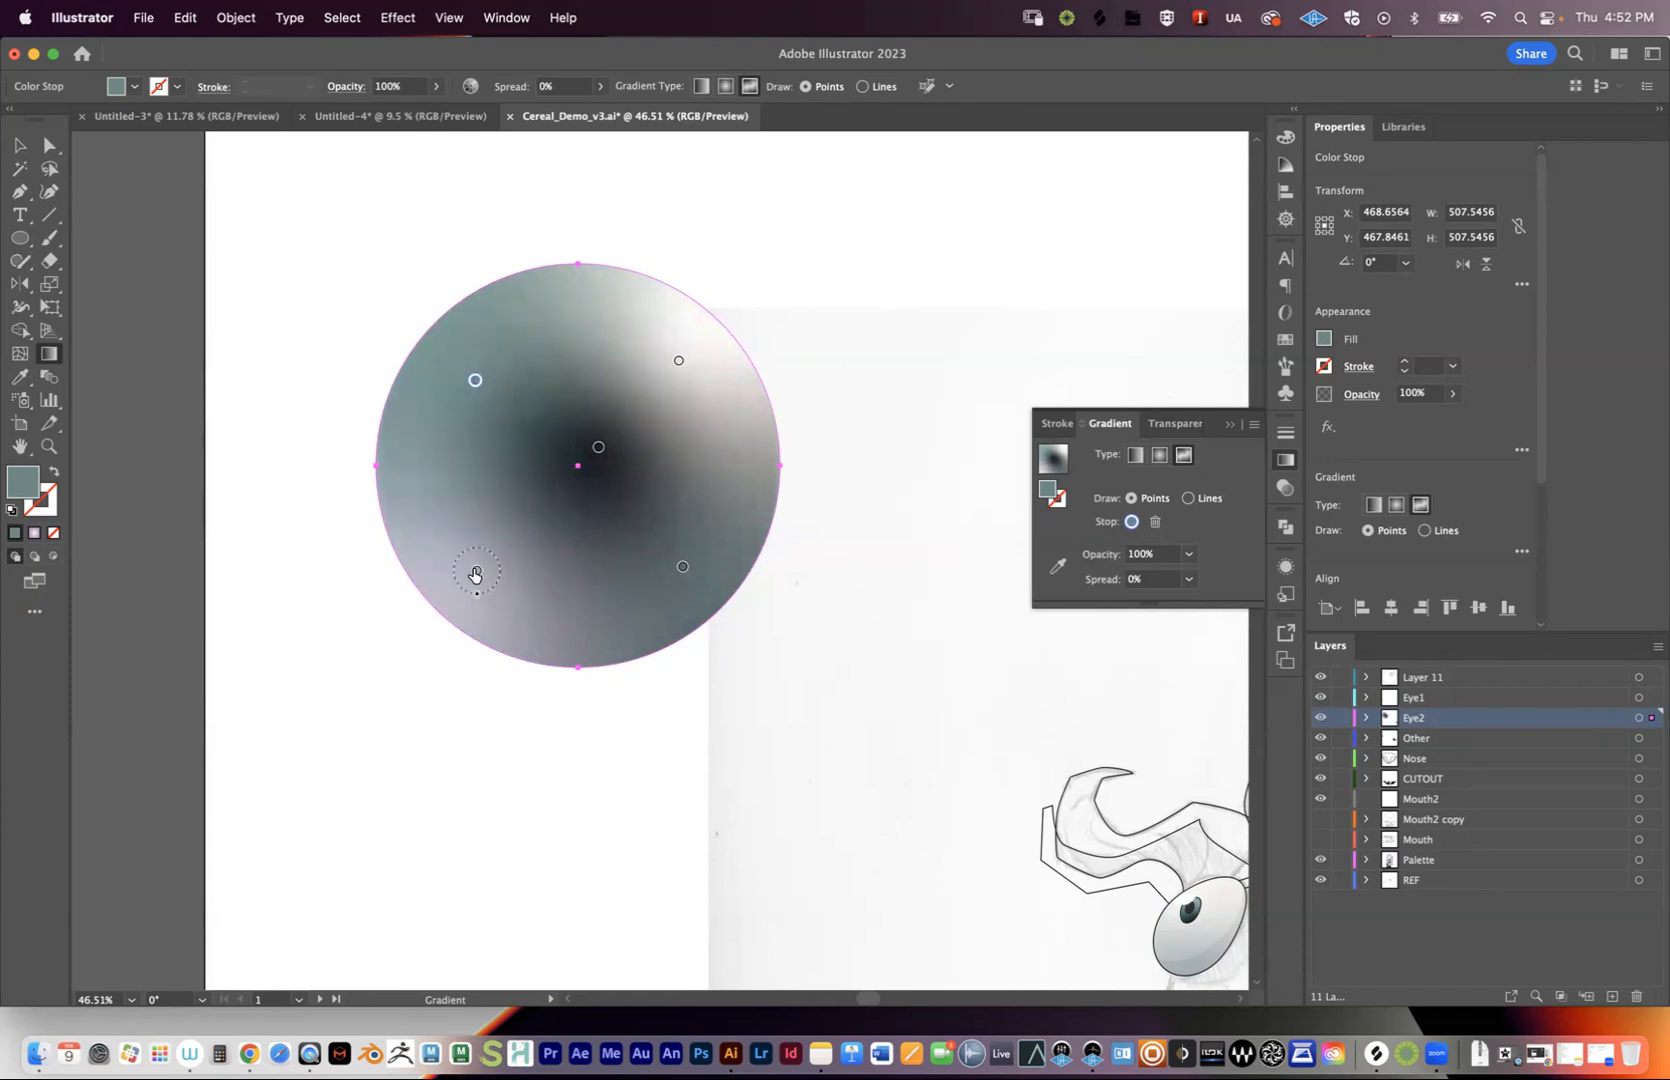
pyautogui.moveTo(476, 574); pyautogui.dragTo(418, 626)
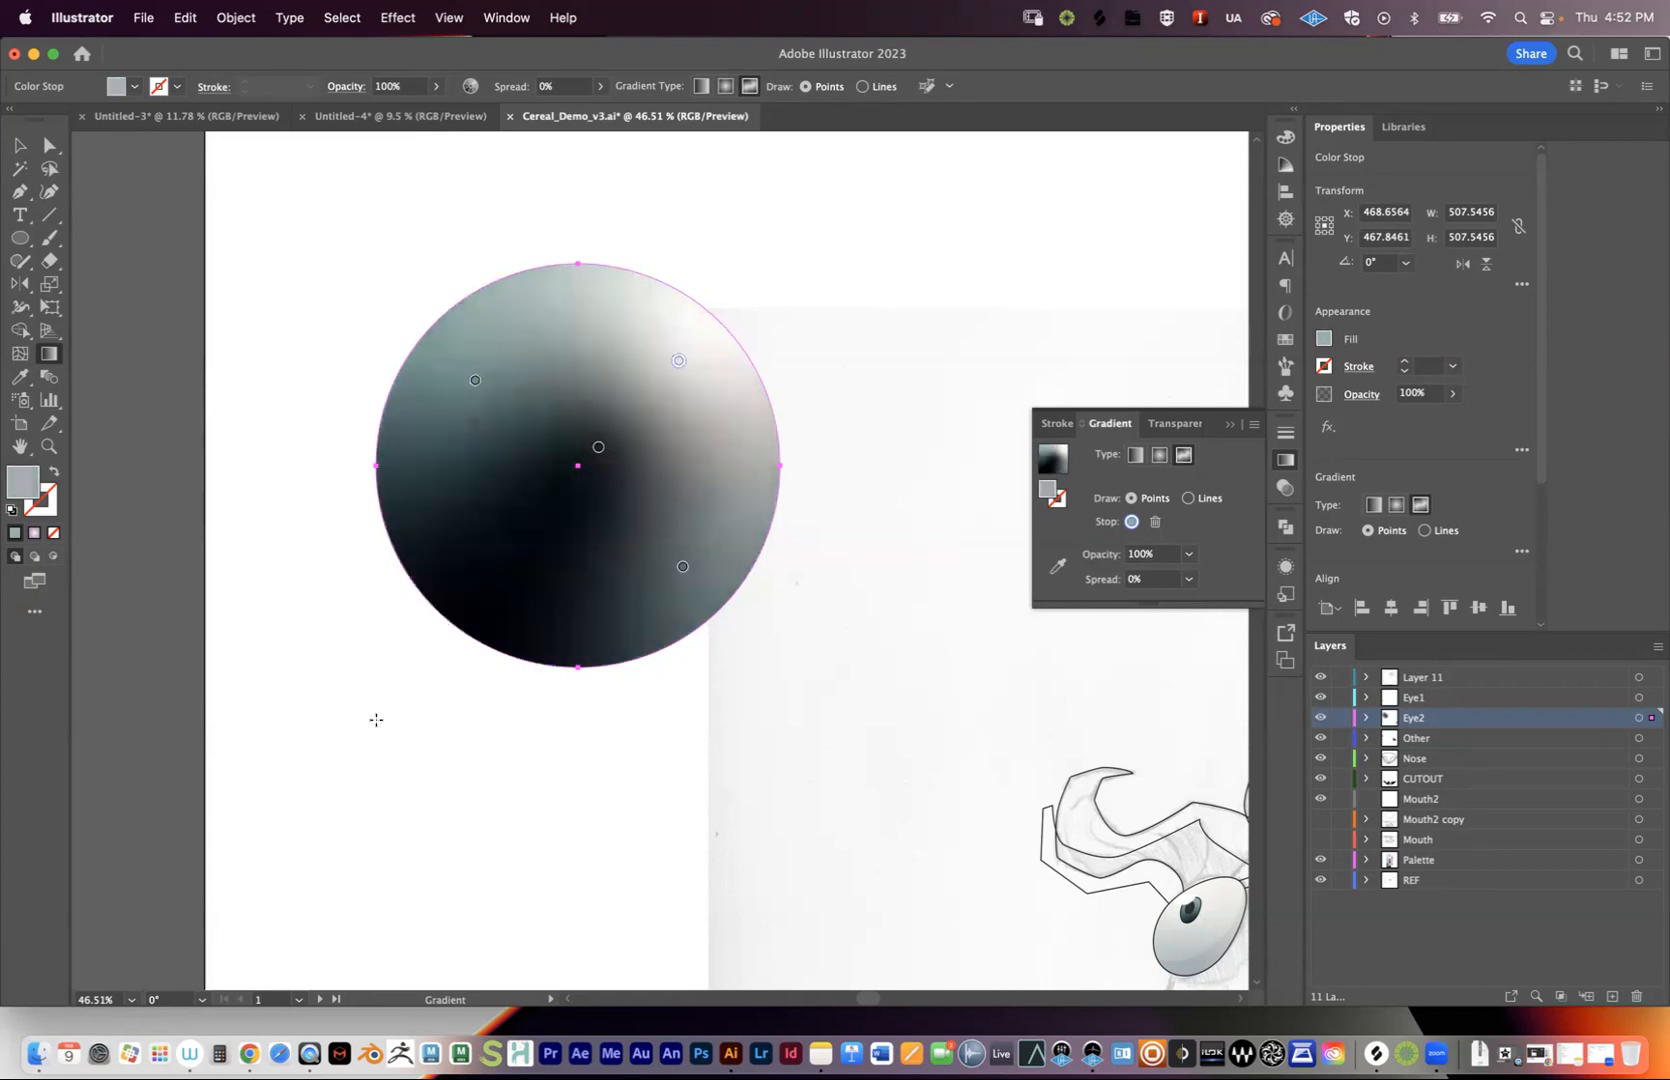
# - Move the dark point into the circle's lower left and set its spread to 11% after trying 100%
pyautogui.moveTo(592, 451)
pyautogui.mouseDown()
pyautogui.moveTo(529, 540)
pyautogui.moveTo(491, 530)
pyautogui.moveTo(497, 603)
pyautogui.mouseUp()
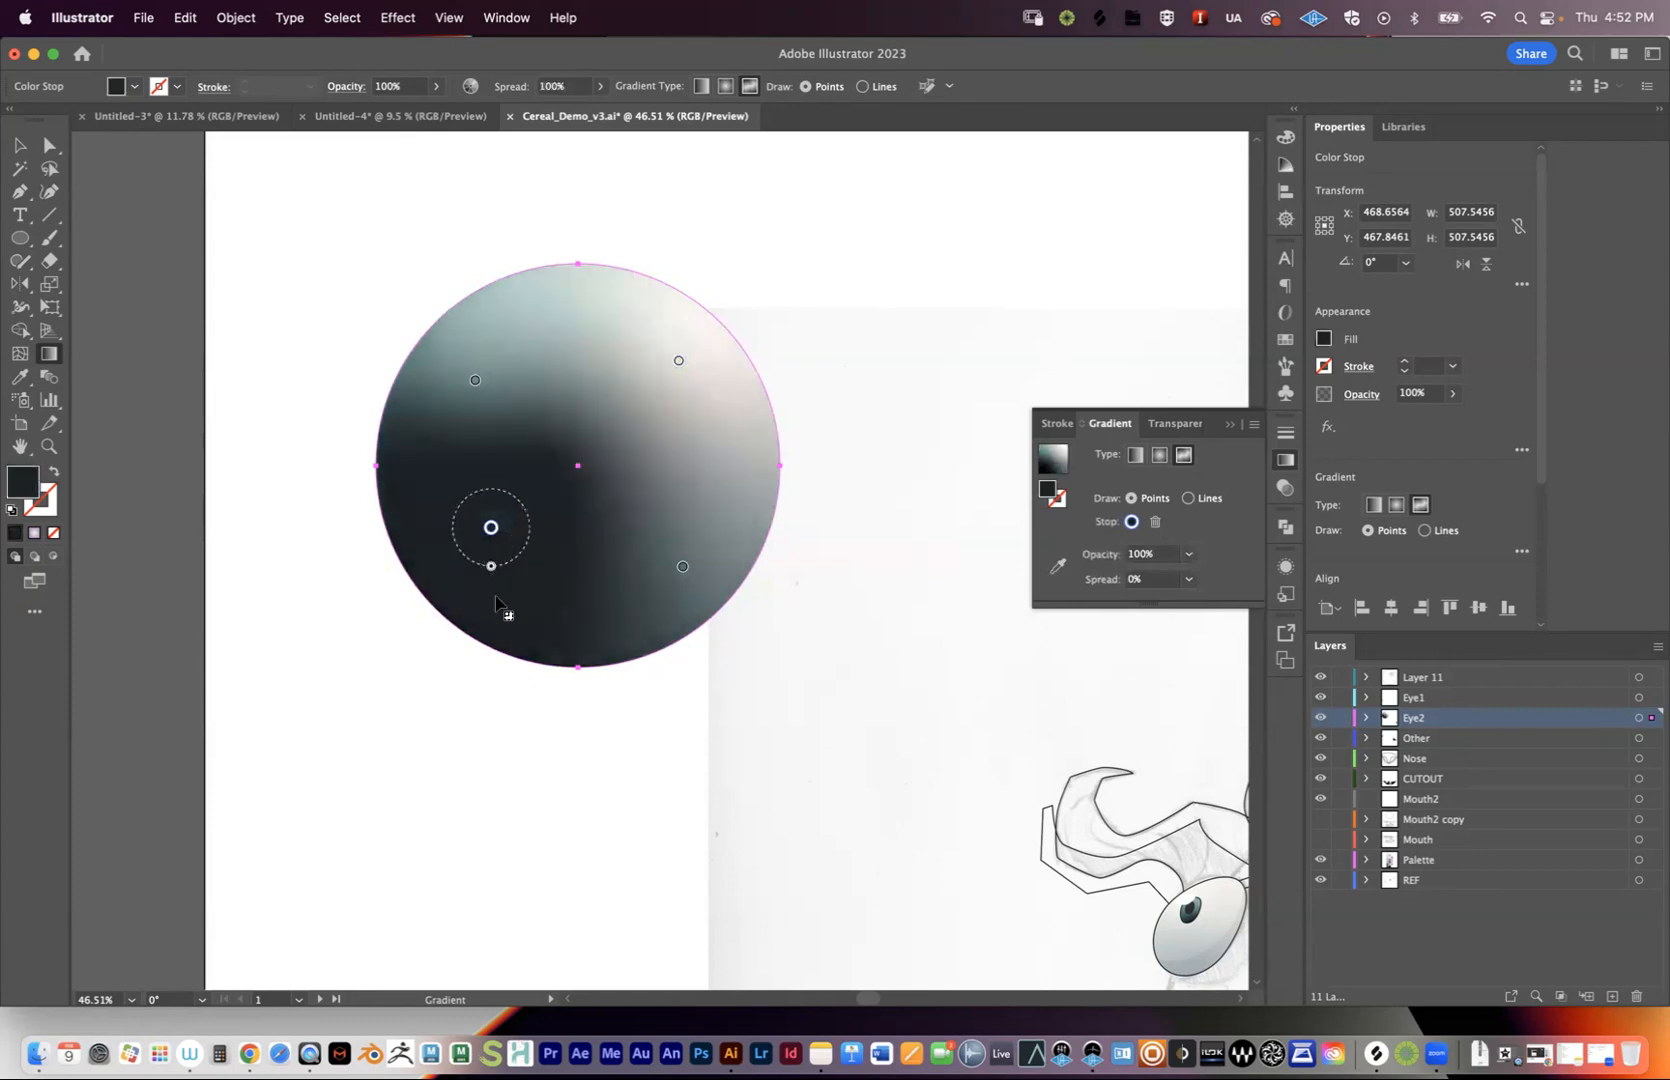
pyautogui.press('super+z')
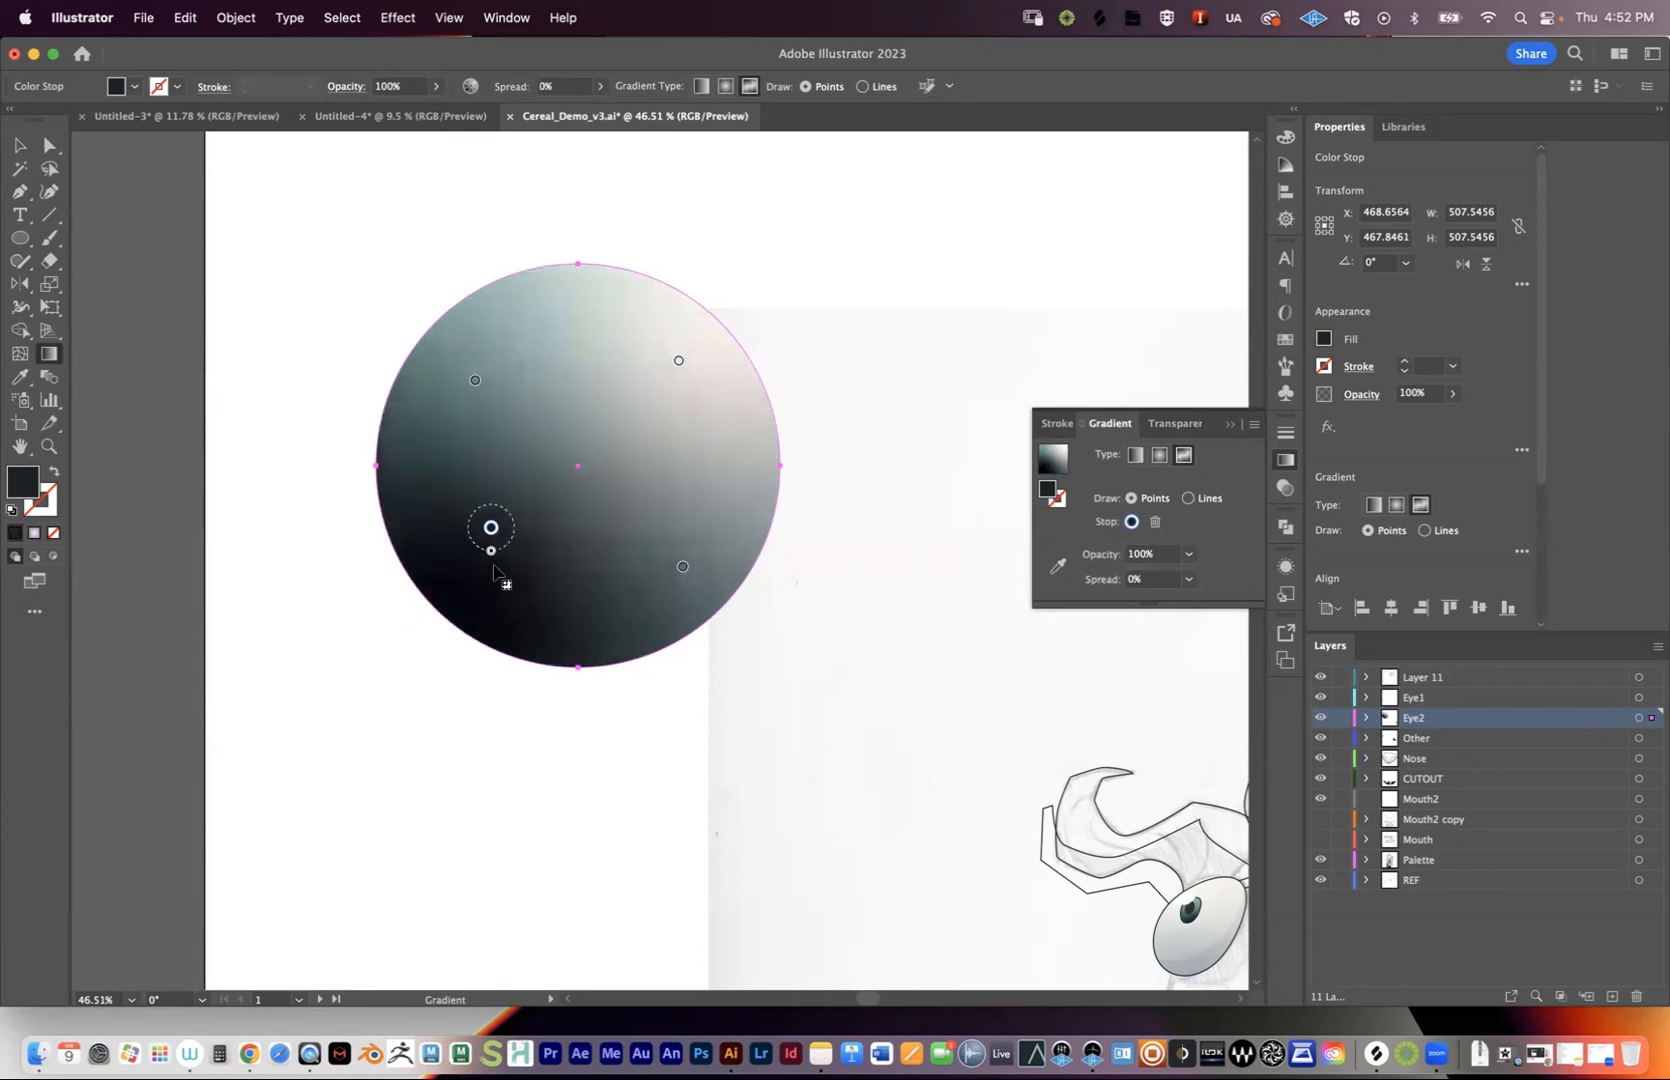
pyautogui.moveTo(491, 530)
pyautogui.mouseDown()
pyautogui.moveTo(462, 558)
pyautogui.moveTo(485, 555)
pyautogui.moveTo(507, 511)
pyautogui.moveTo(481, 514)
pyautogui.mouseUp()
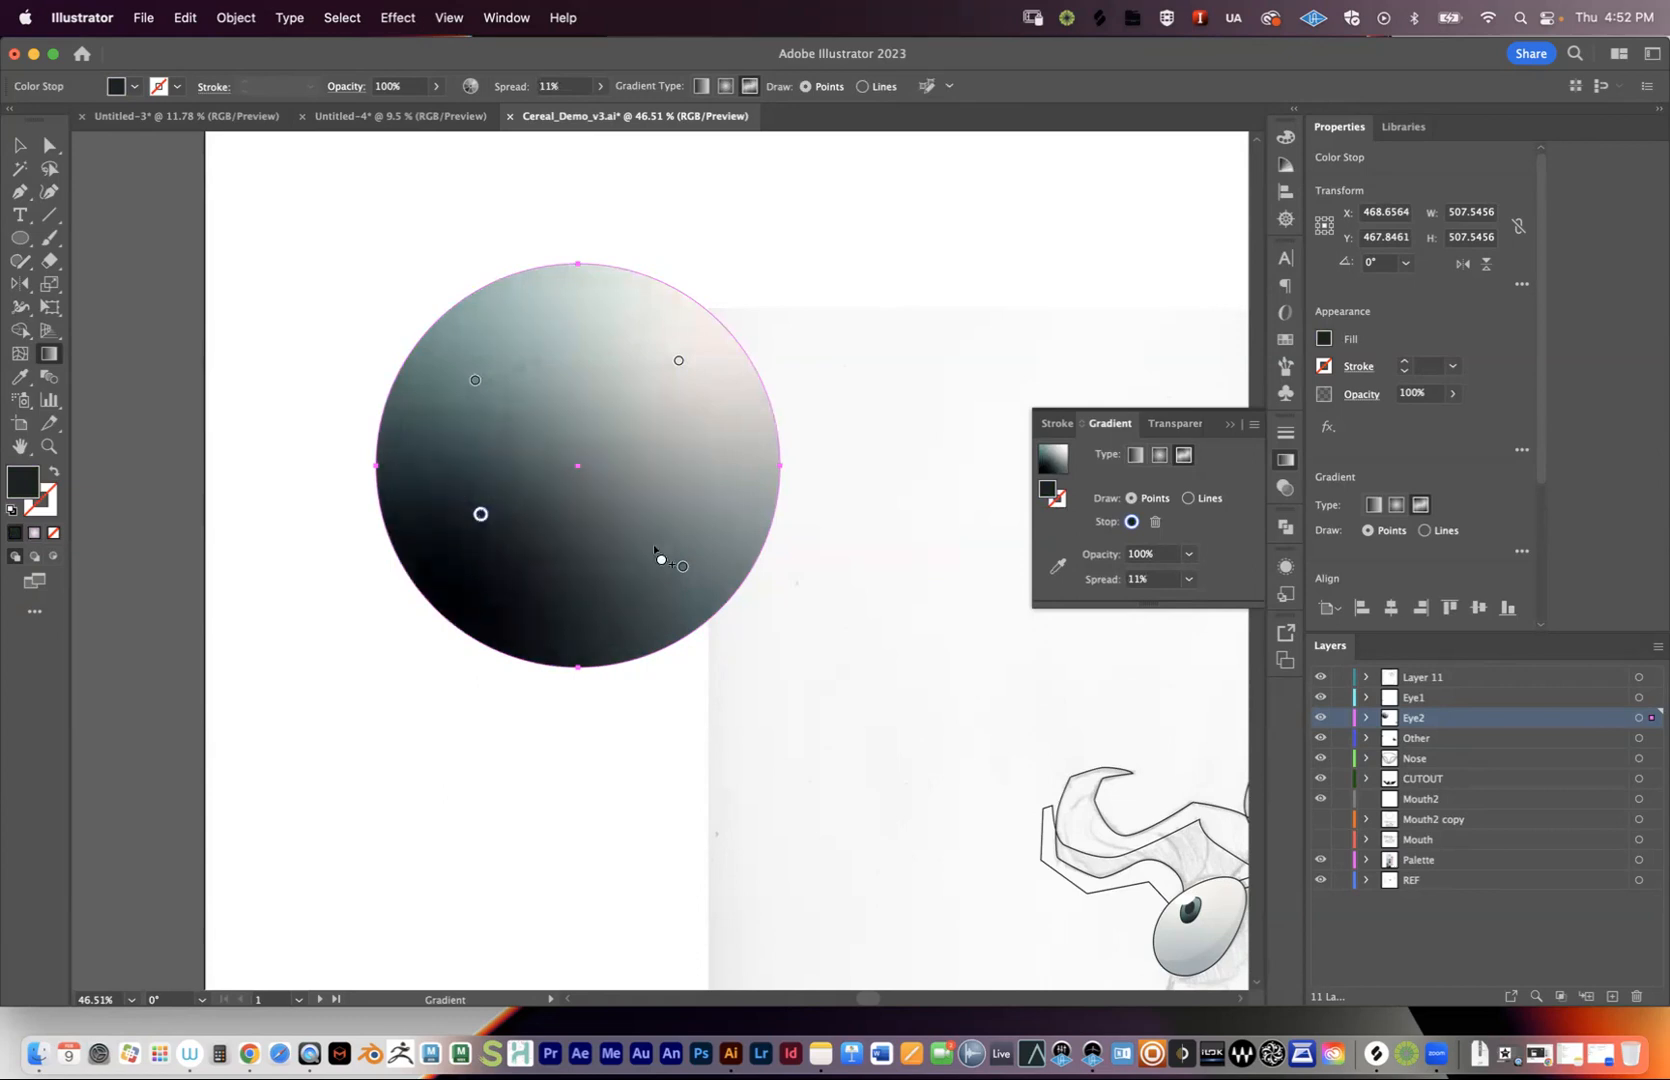
# - Gather the teal and lower-right points around the lowered dark point and recolor the dark point with the dark gray swatch
pyautogui.moveTo(677, 567); pyautogui.dragTo(539, 566)
pyautogui.moveTo(474, 382)
pyautogui.mouseDown()
pyautogui.moveTo(466, 447)
pyautogui.moveTo(485, 465)
pyautogui.moveTo(462, 546)
pyautogui.mouseUp()
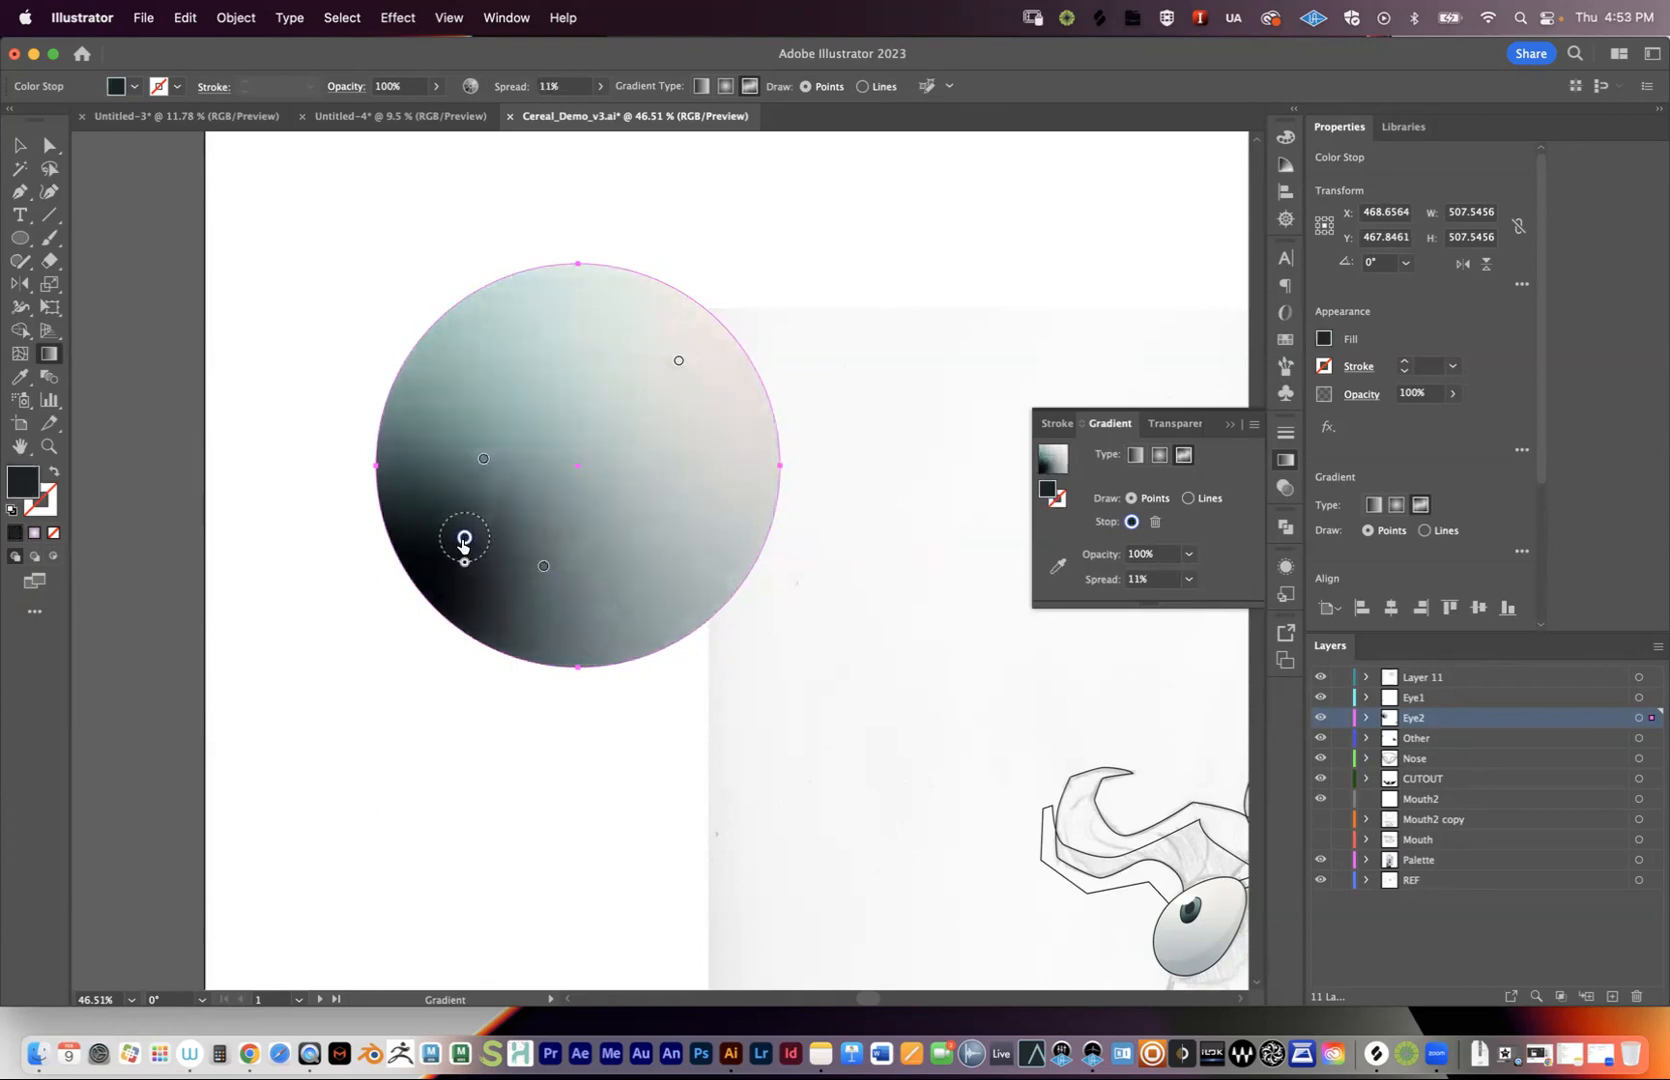
pyautogui.doubleClick(464, 540)
pyautogui.click(381, 670)
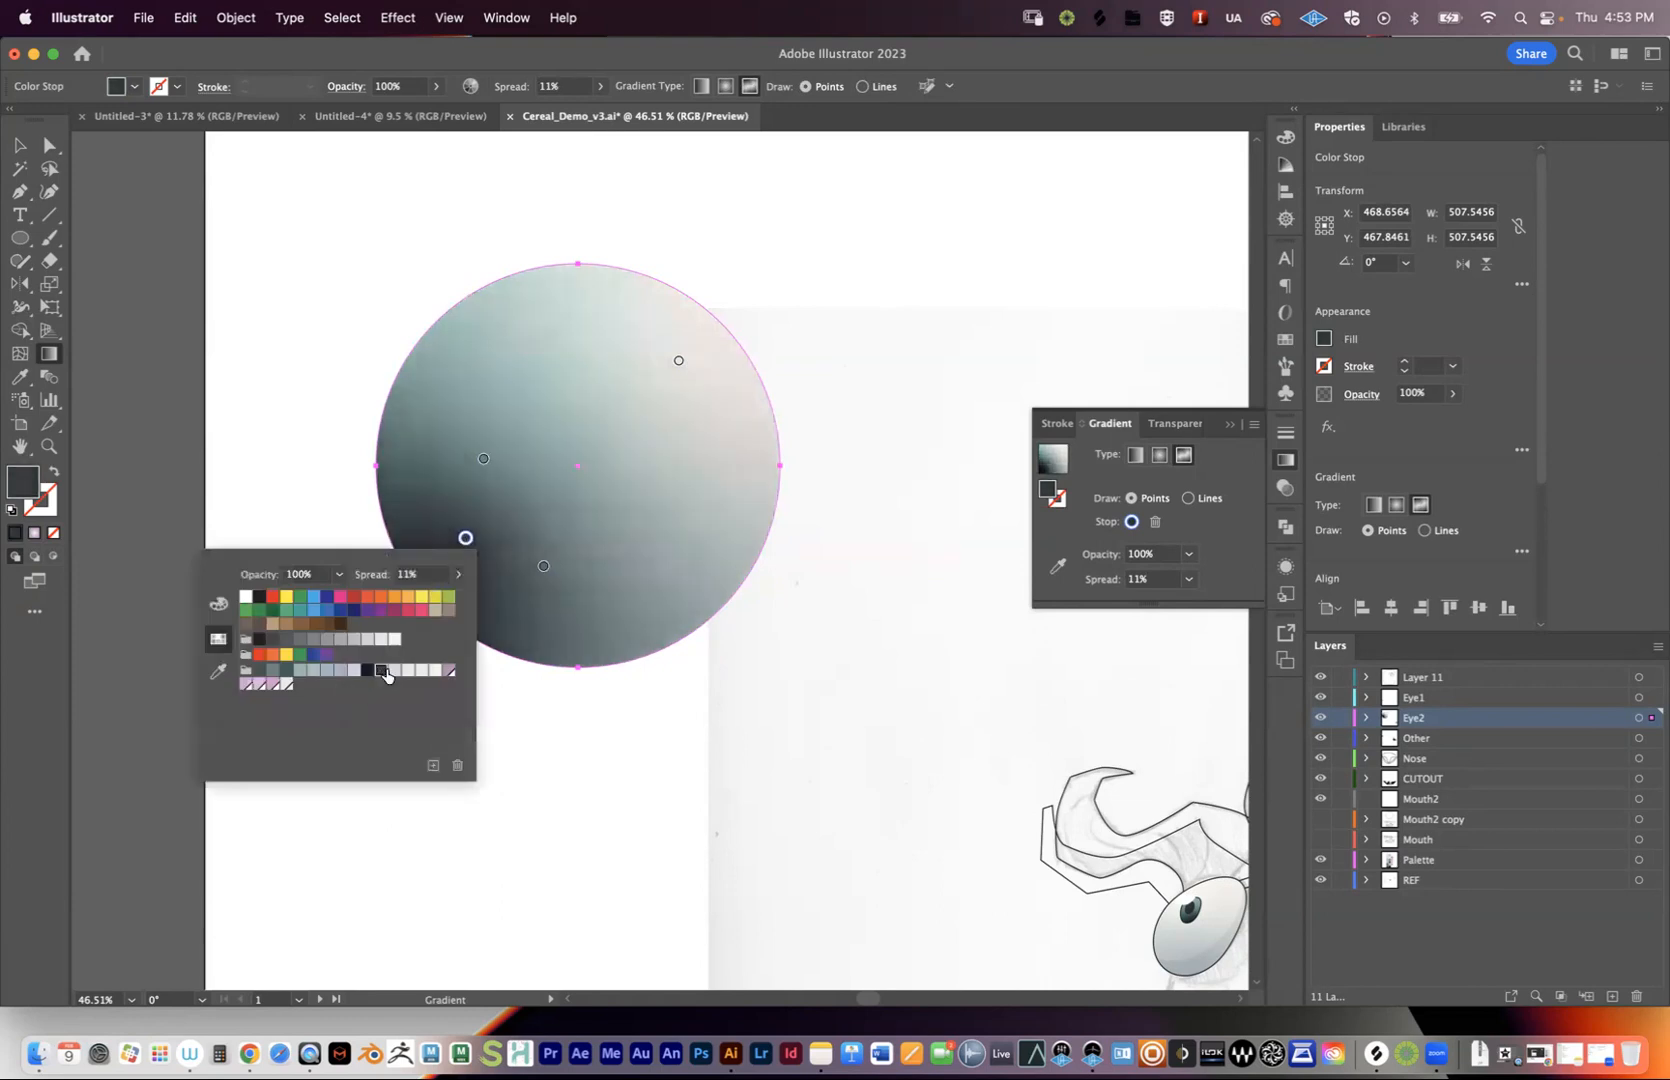
pyautogui.click(908, 618)
# - Space the gradient points apart around the circle and set the off-white point at the upper right with a 59% spread
pyautogui.moveTo(465, 540); pyautogui.dragTo(590, 579)
pyautogui.moveTo(483, 460); pyautogui.dragTo(461, 412)
pyautogui.moveTo(679, 362); pyautogui.dragTo(643, 486)
pyautogui.moveTo(634, 421); pyautogui.dragTo(624, 415)
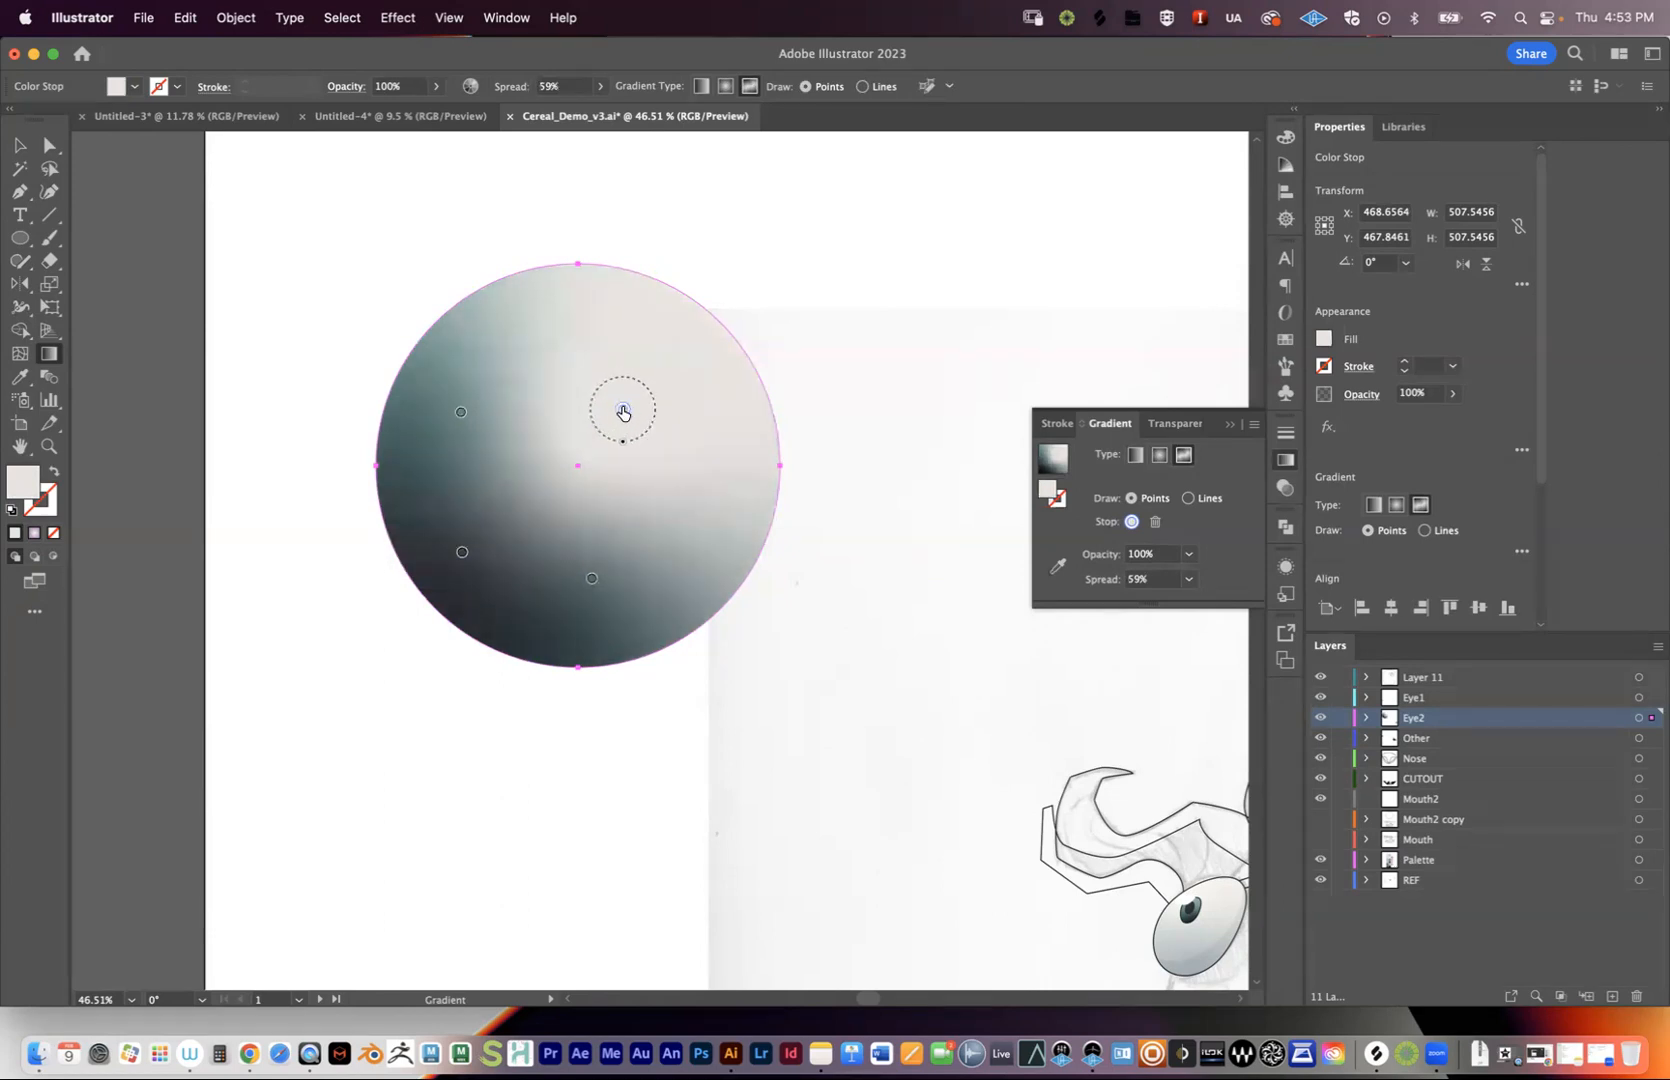
pyautogui.moveTo(623, 412); pyautogui.dragTo(656, 372)
# - Examine the color mixer, swatches and color picker options for the off-white point without changing its color
pyautogui.doubleClick(656, 368)
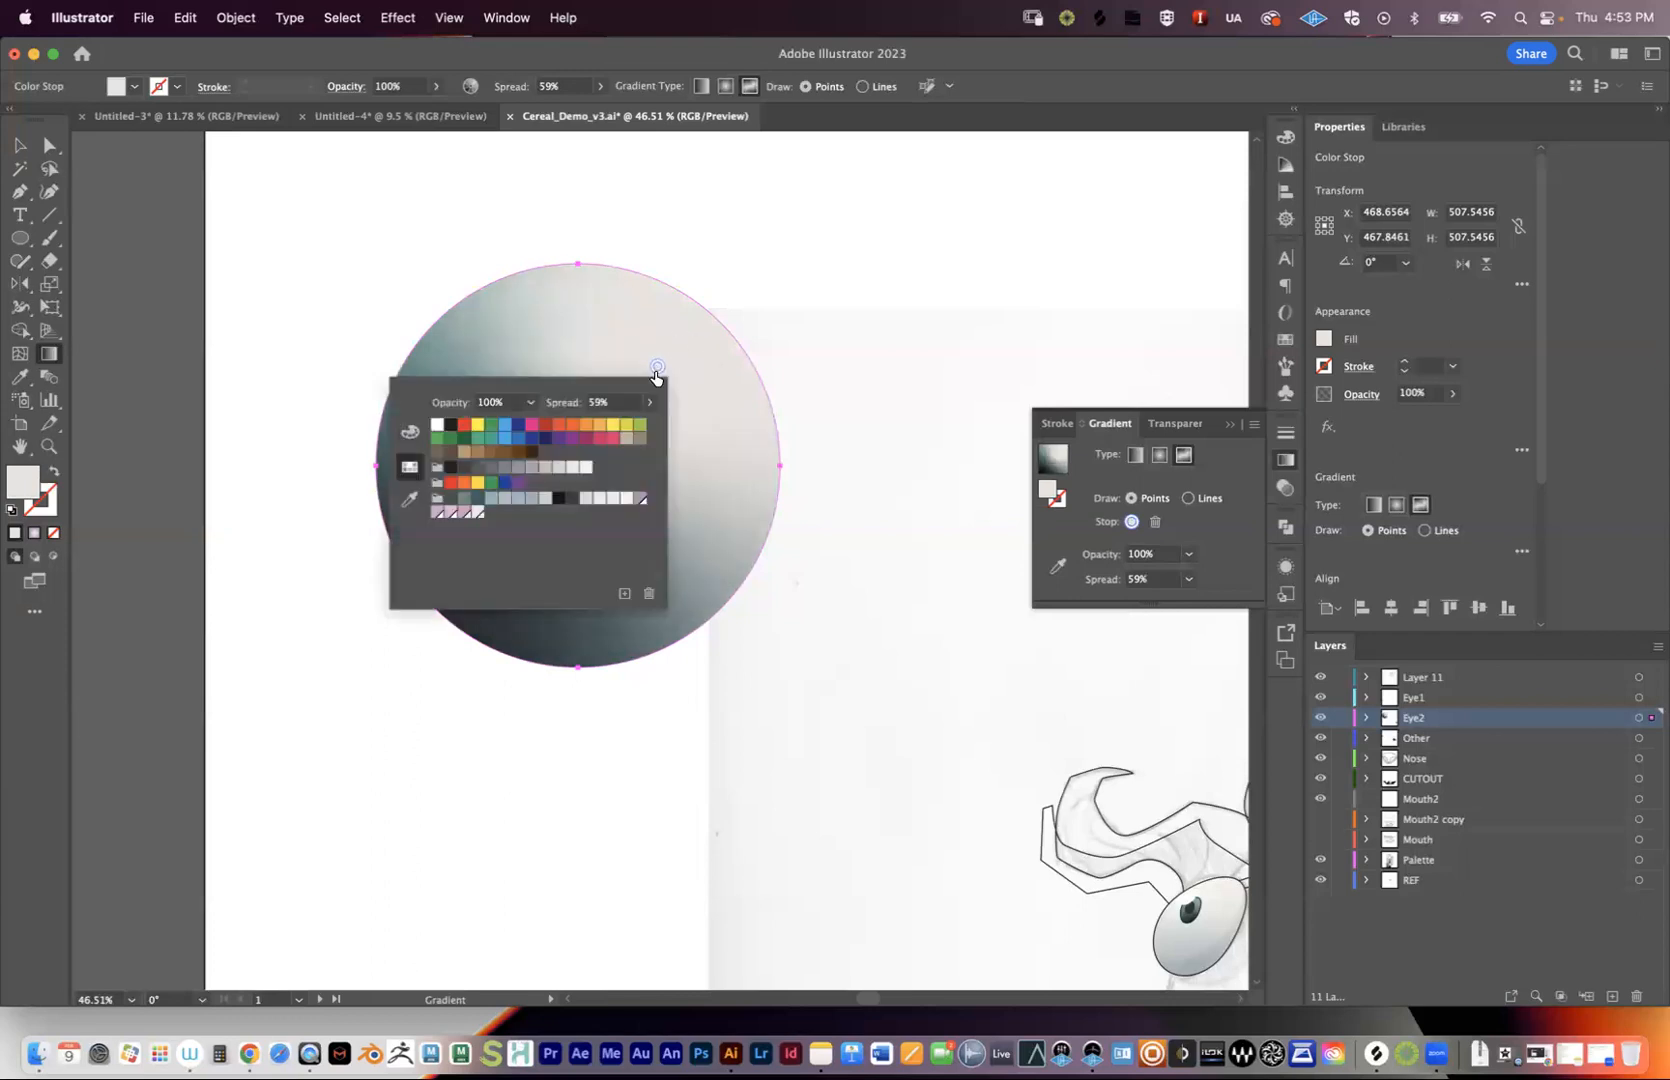
pyautogui.click(410, 431)
pyautogui.click(410, 466)
pyautogui.click(409, 499)
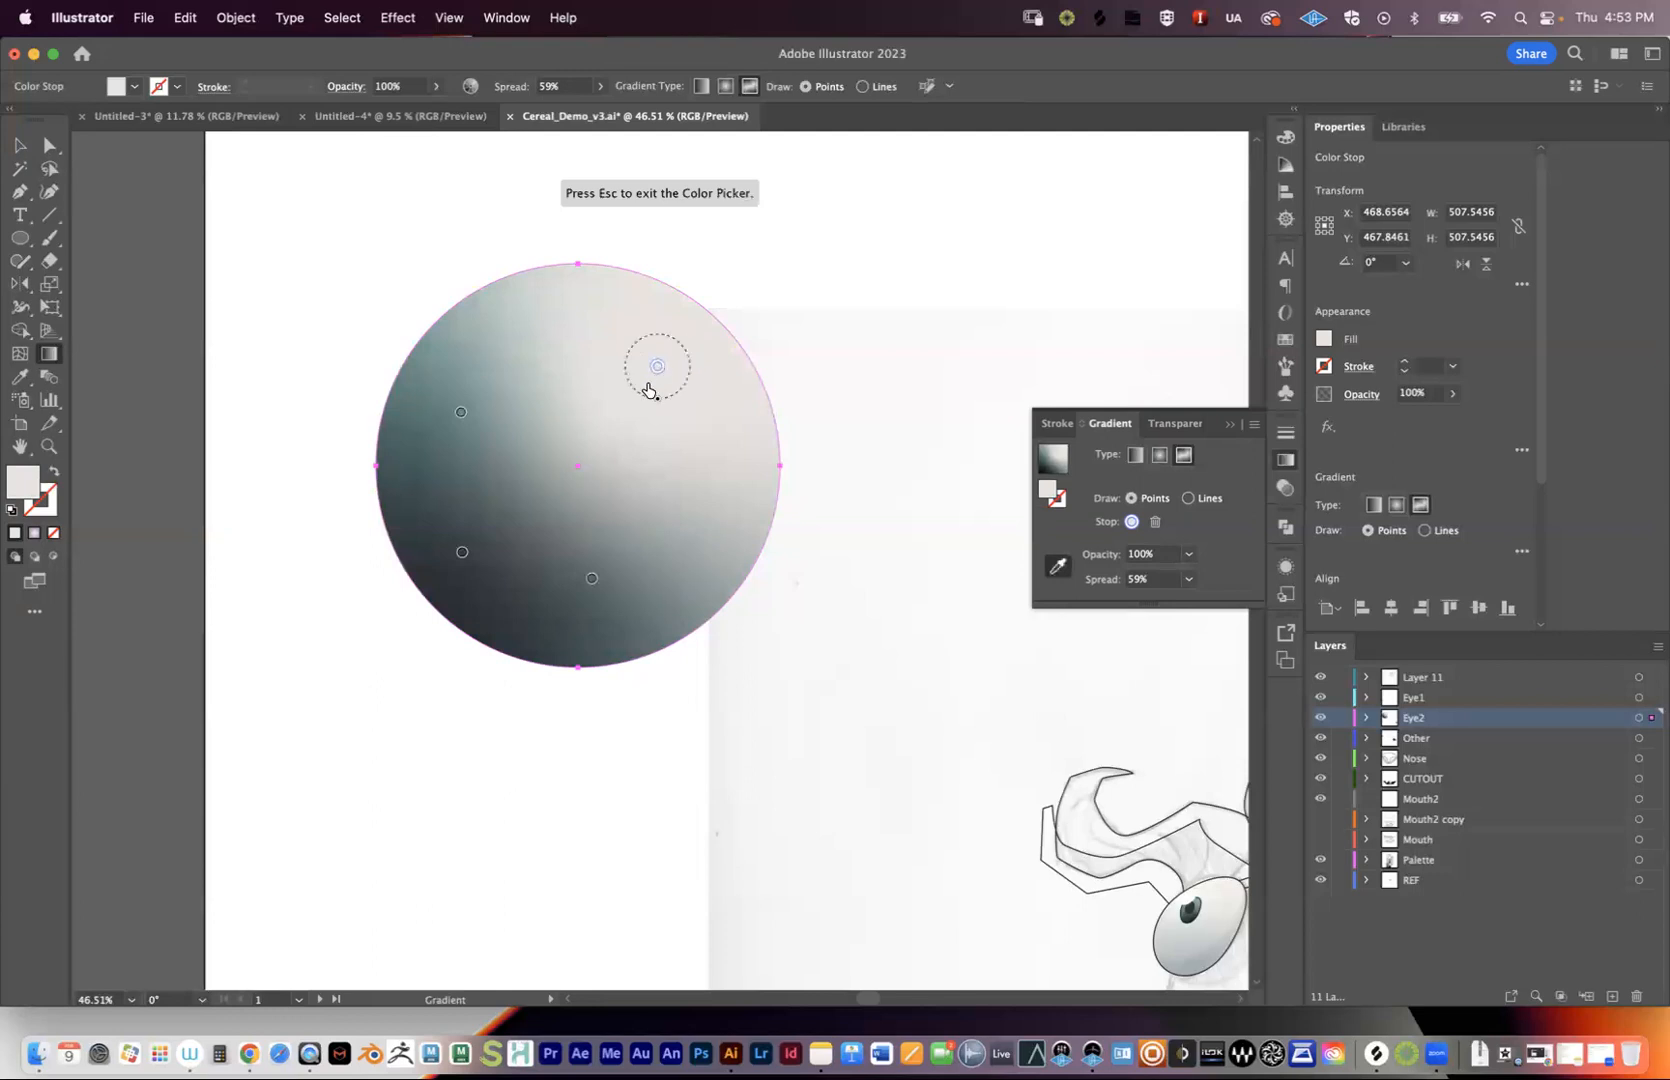
pyautogui.press('Escape')
# - Deselect the circle to view its shading, and reopen its freeform gradient for editing
pyautogui.press('v')
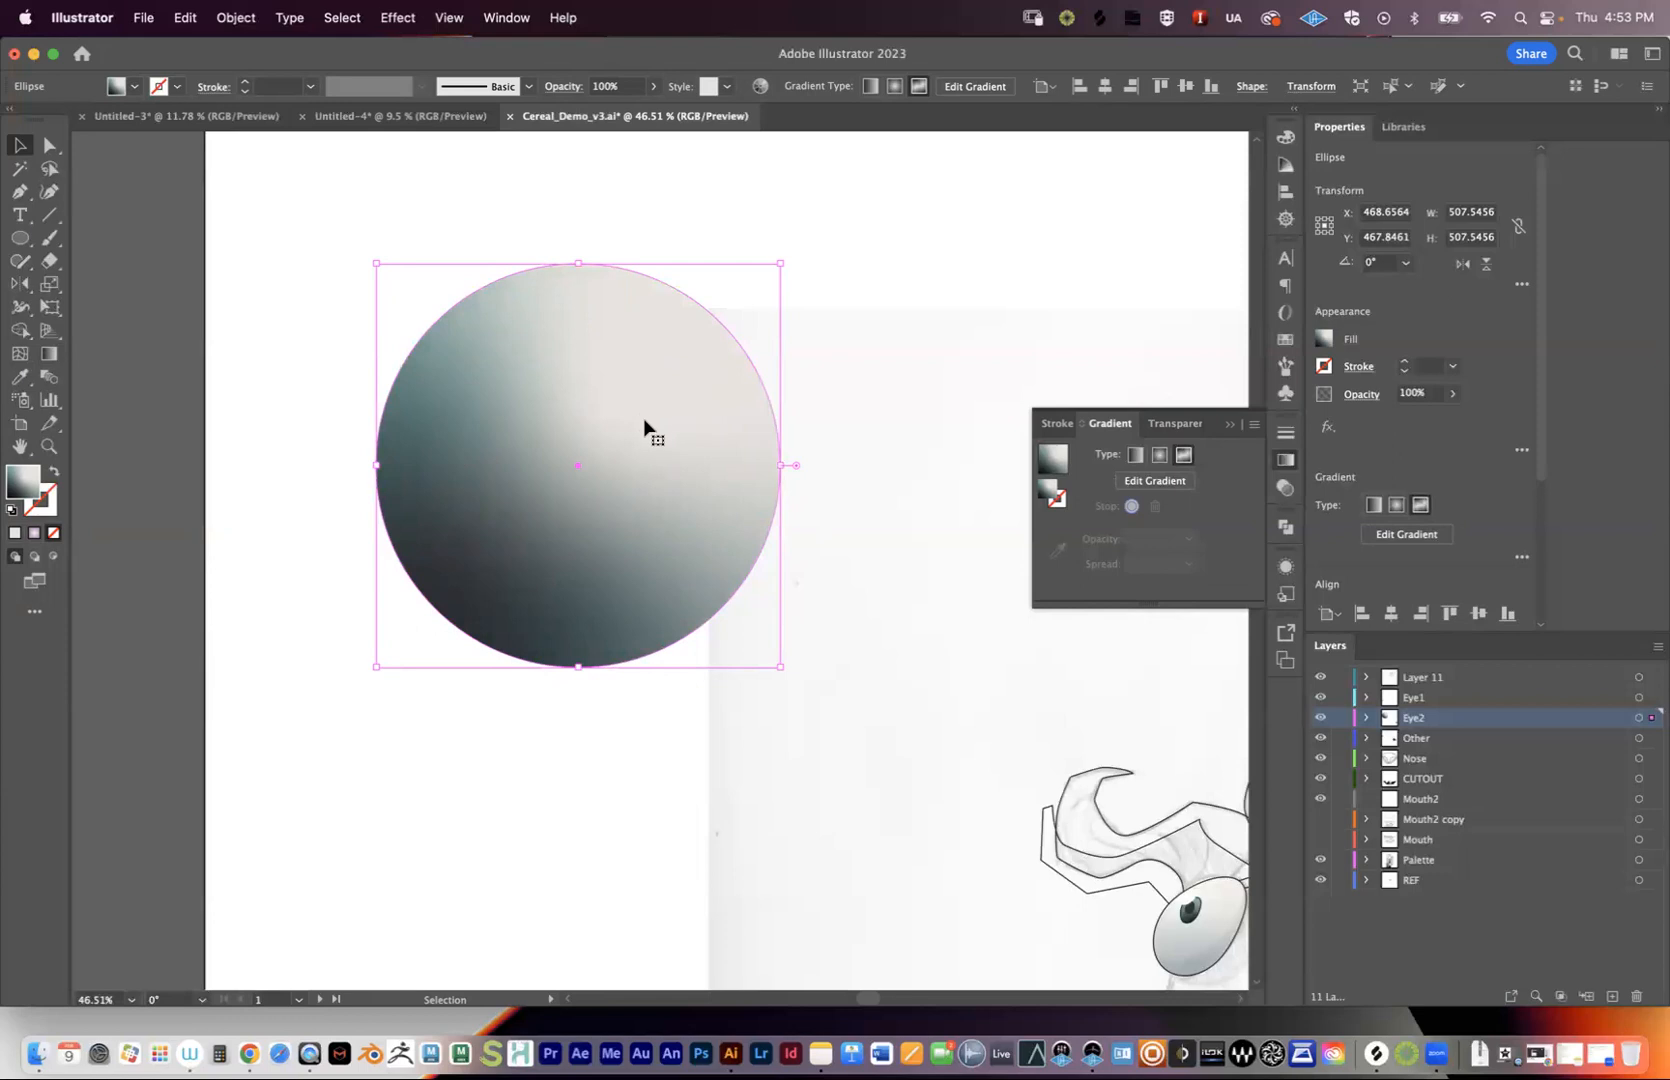
pyautogui.click(848, 246)
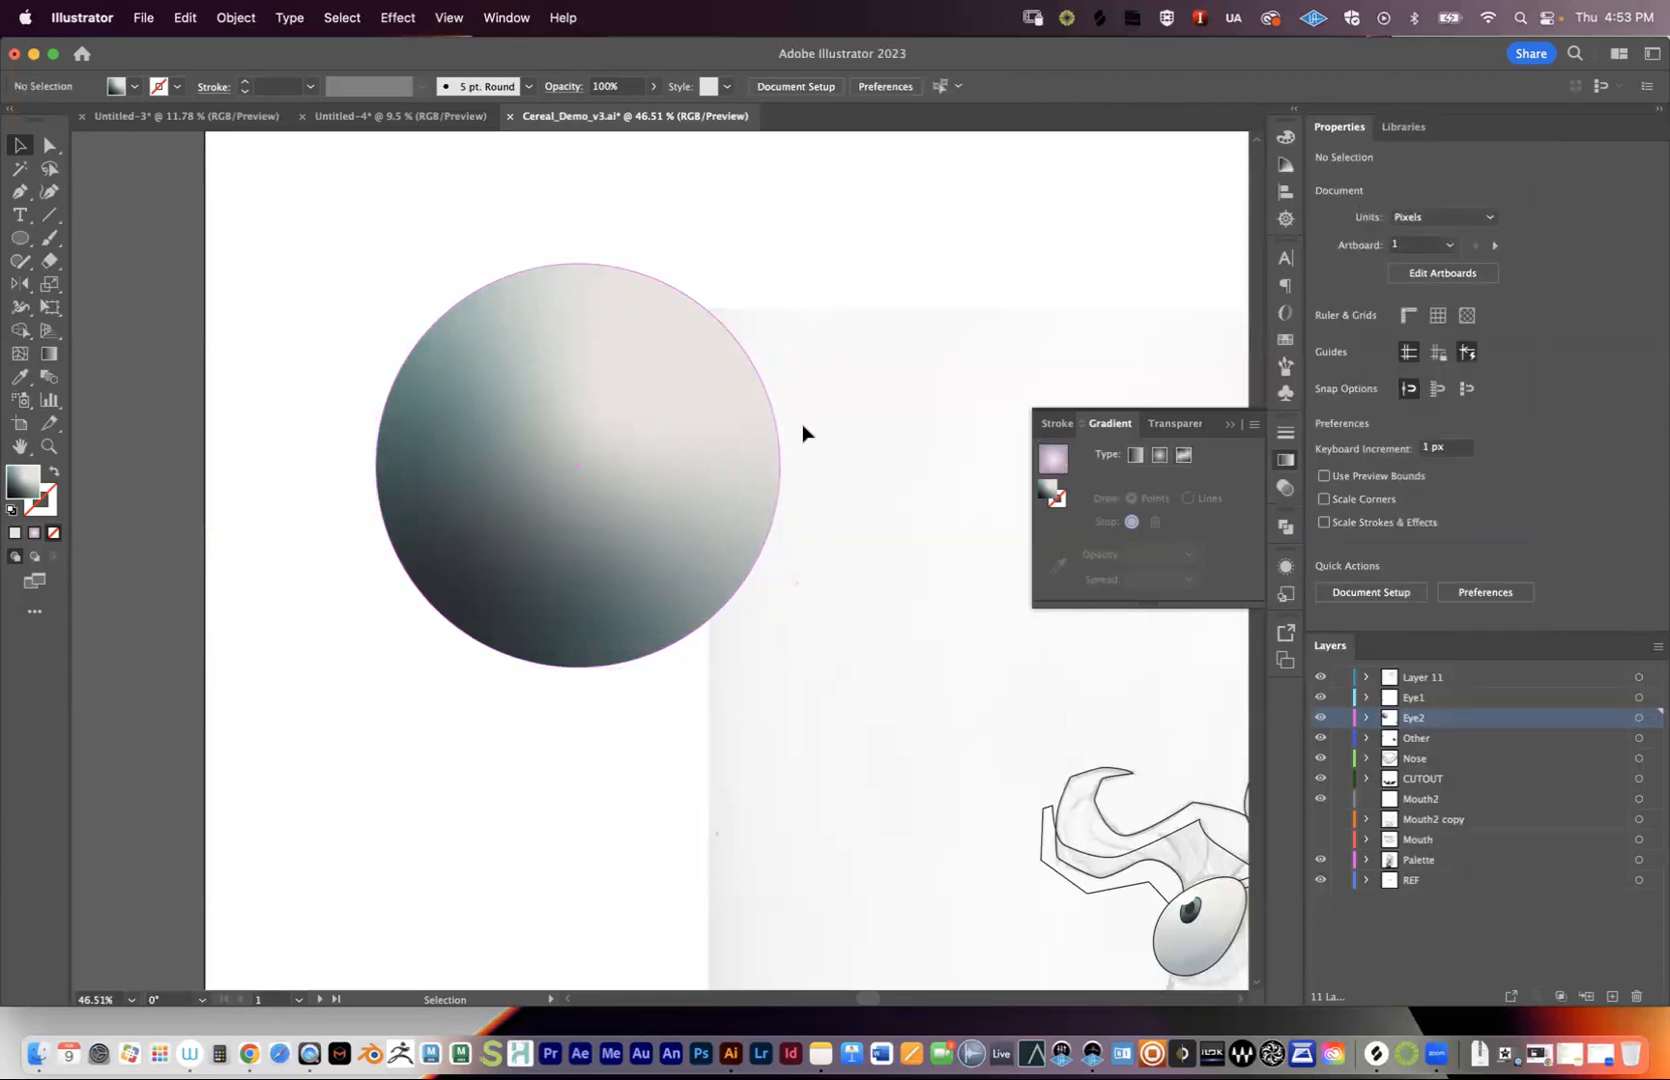
pyautogui.click(756, 446)
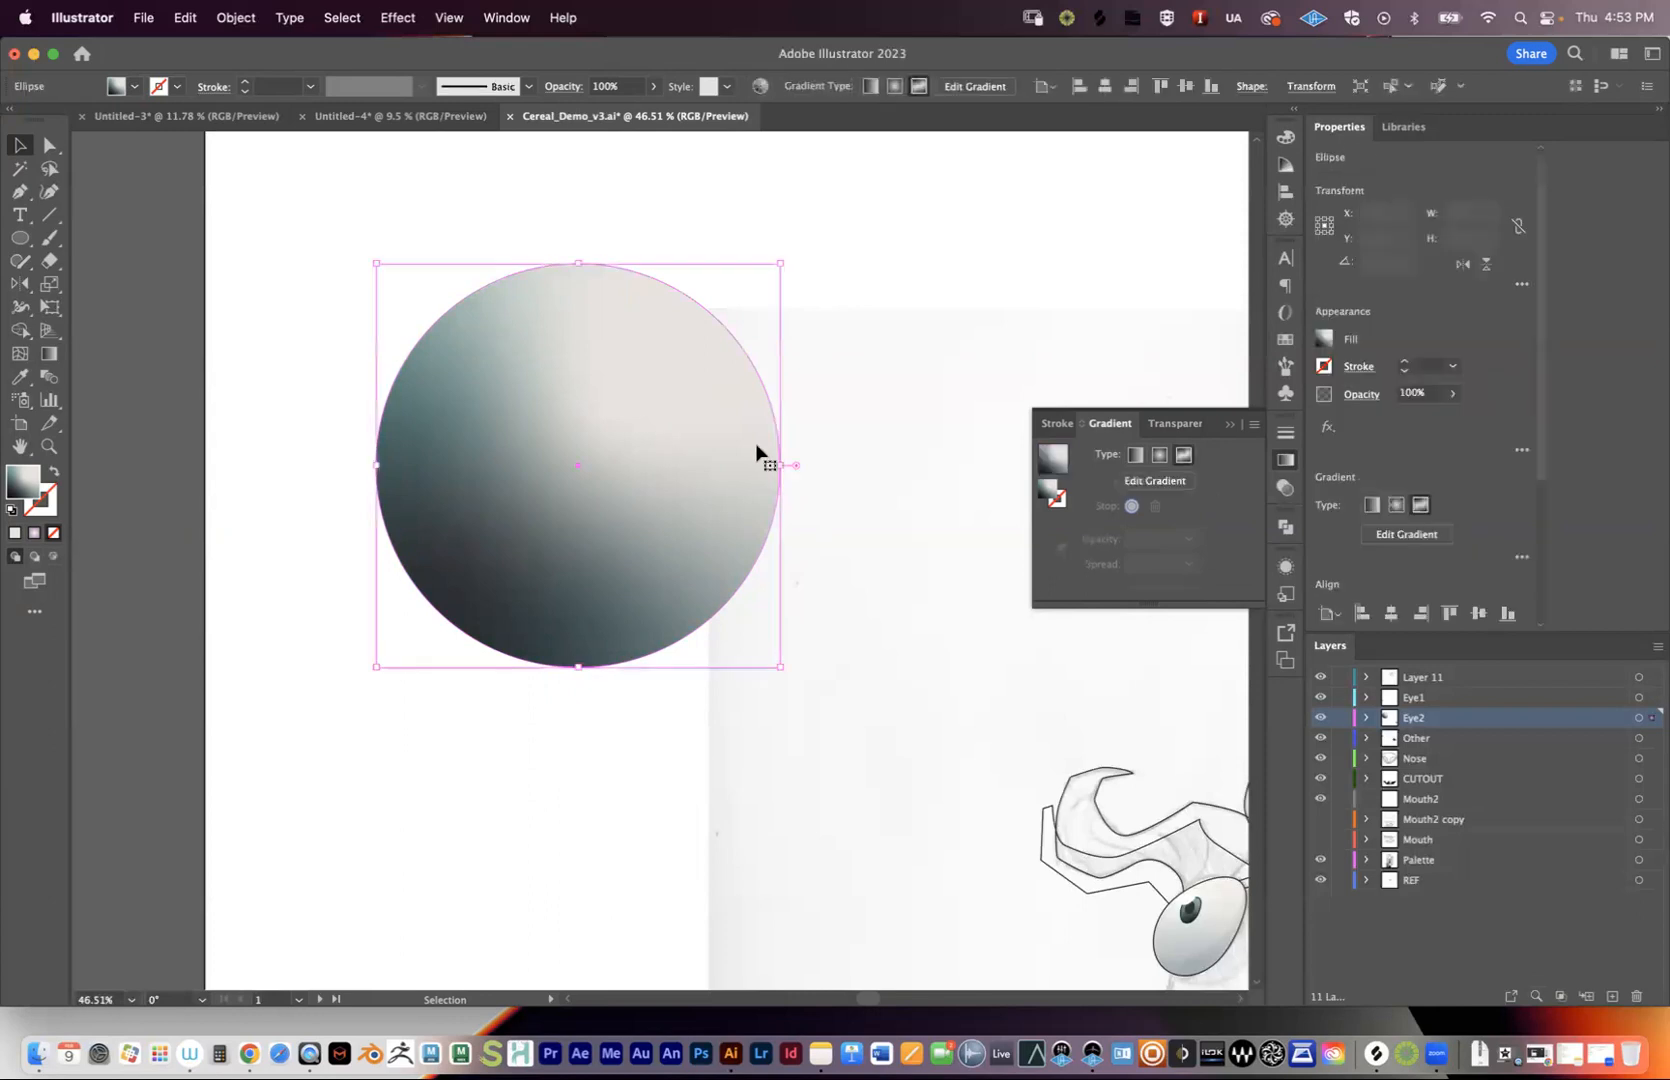
pyautogui.click(1120, 490)
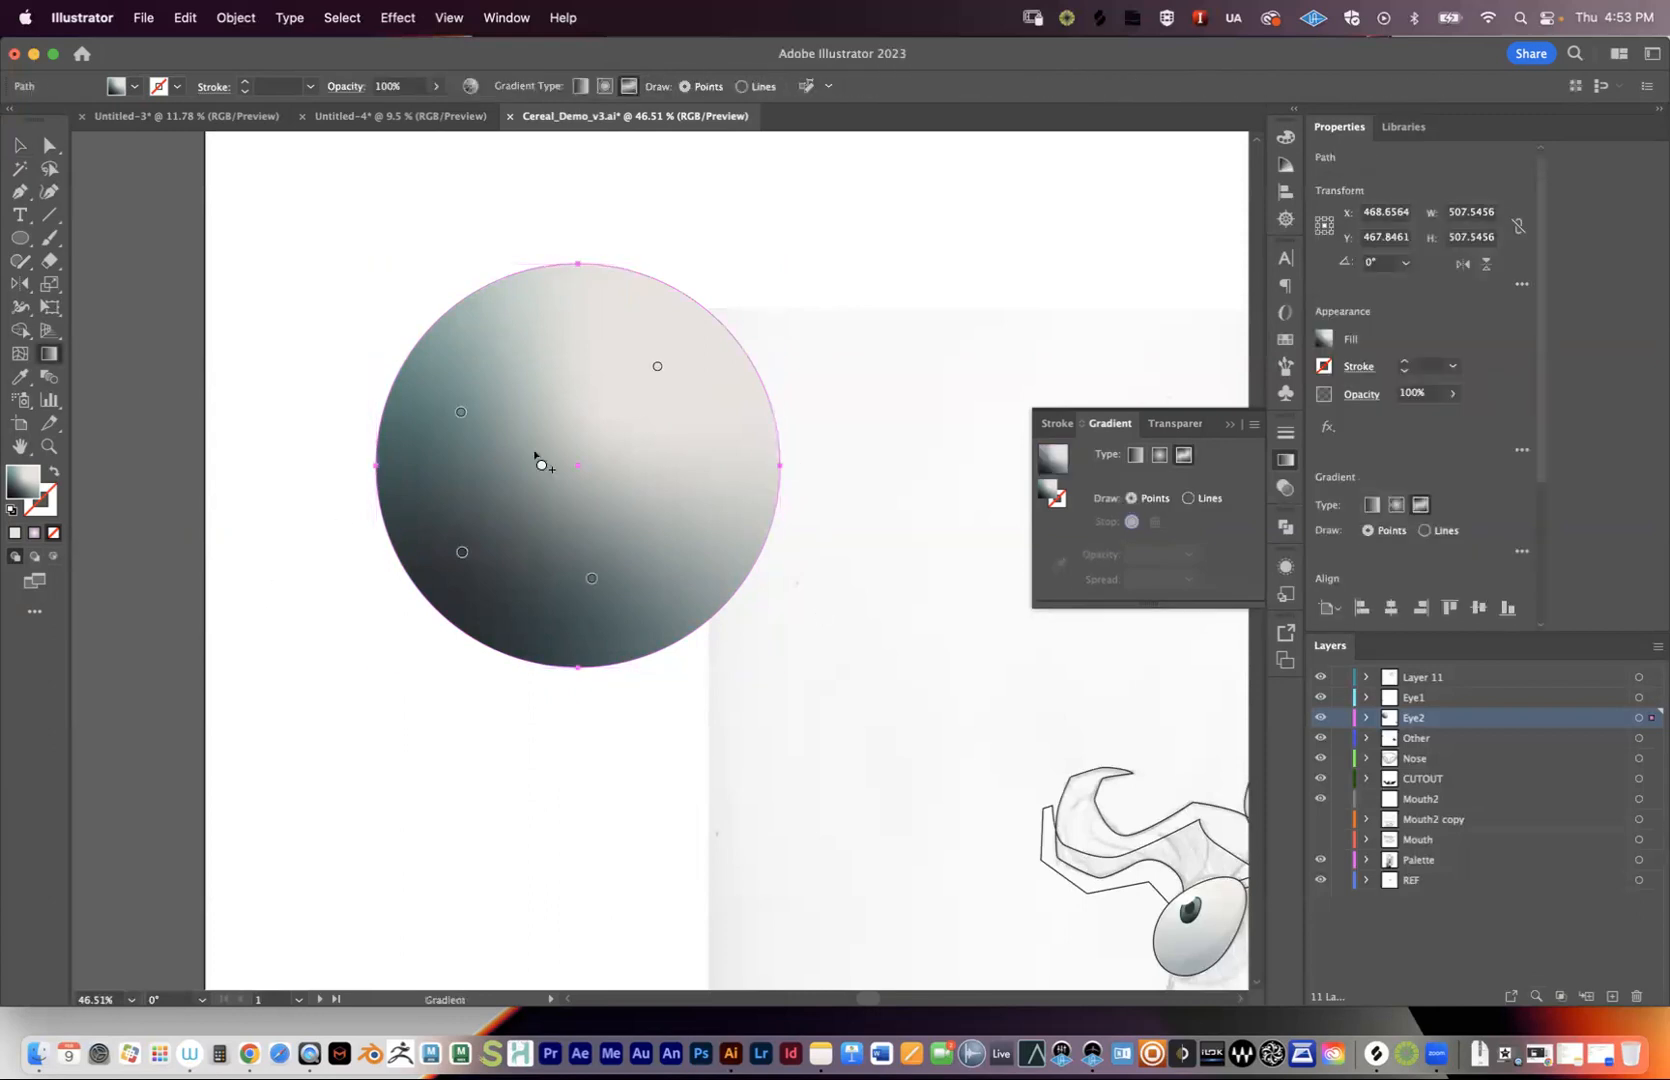
# - Vary the off-white point's spread between 0% and 100%, nudge the point slightly down and right, and set its spread to 56%
pyautogui.click(656, 375)
pyautogui.moveTo(657, 384); pyautogui.dragTo(652, 375)
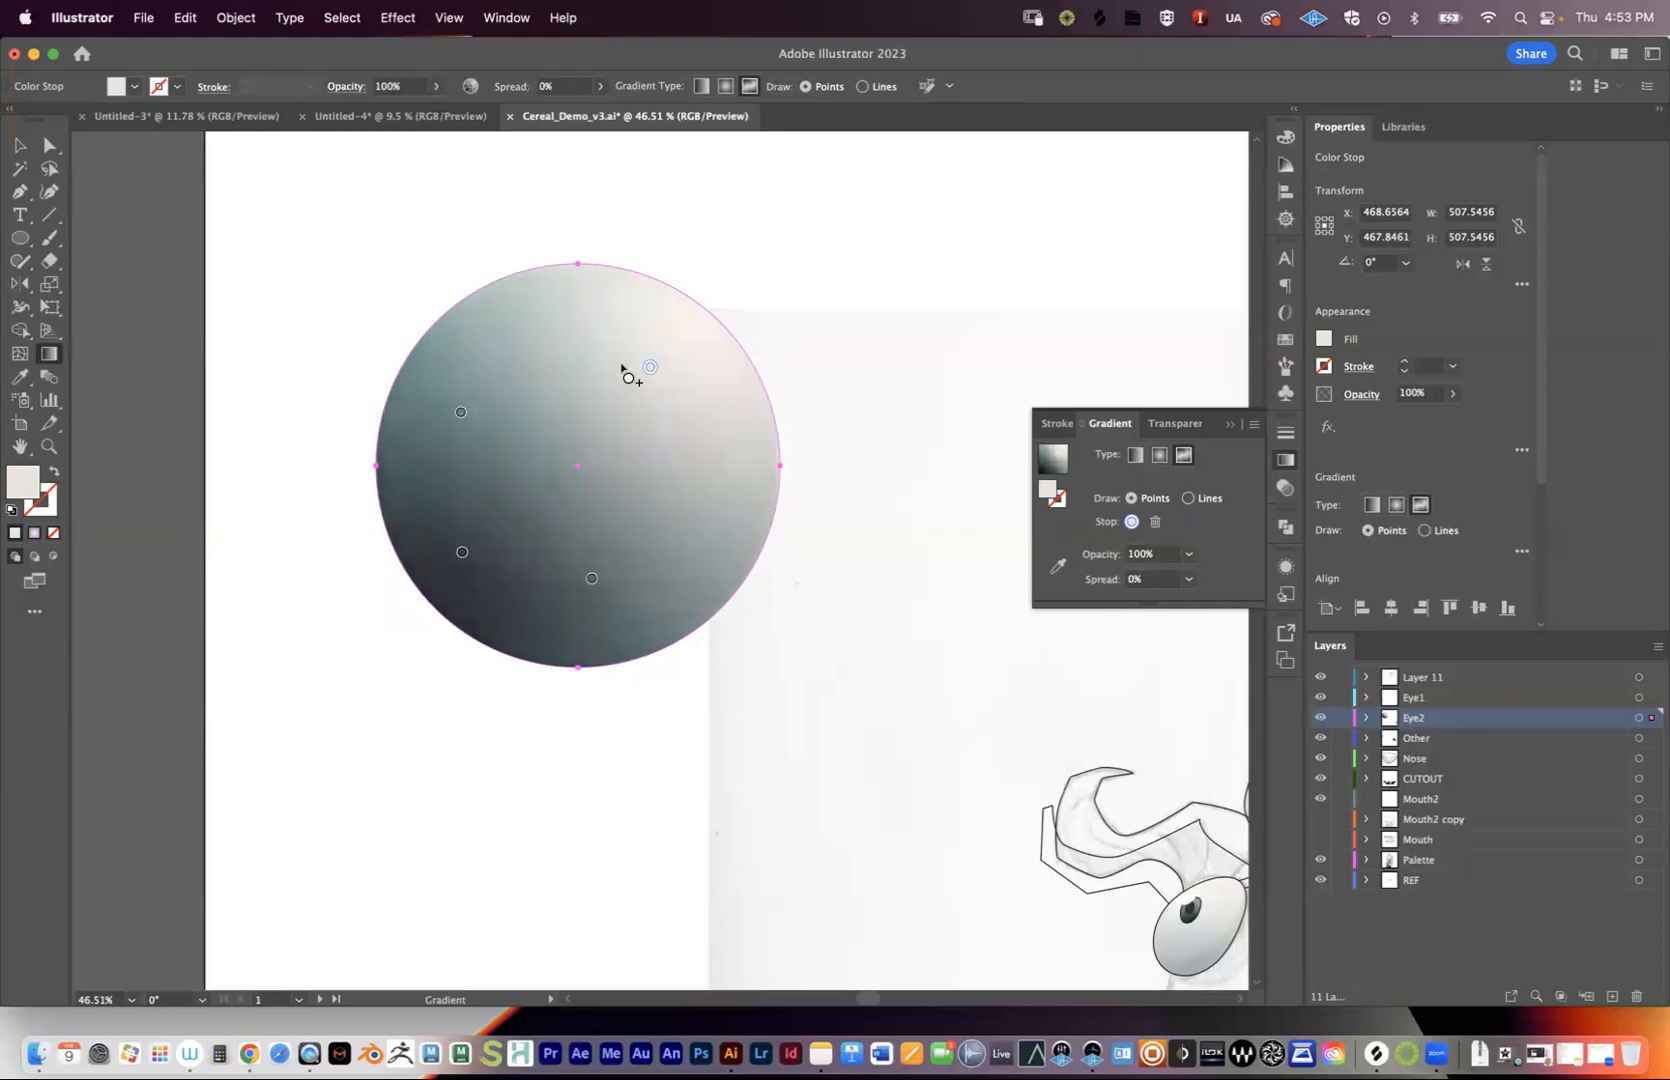
pyautogui.moveTo(650, 392); pyautogui.dragTo(650, 417)
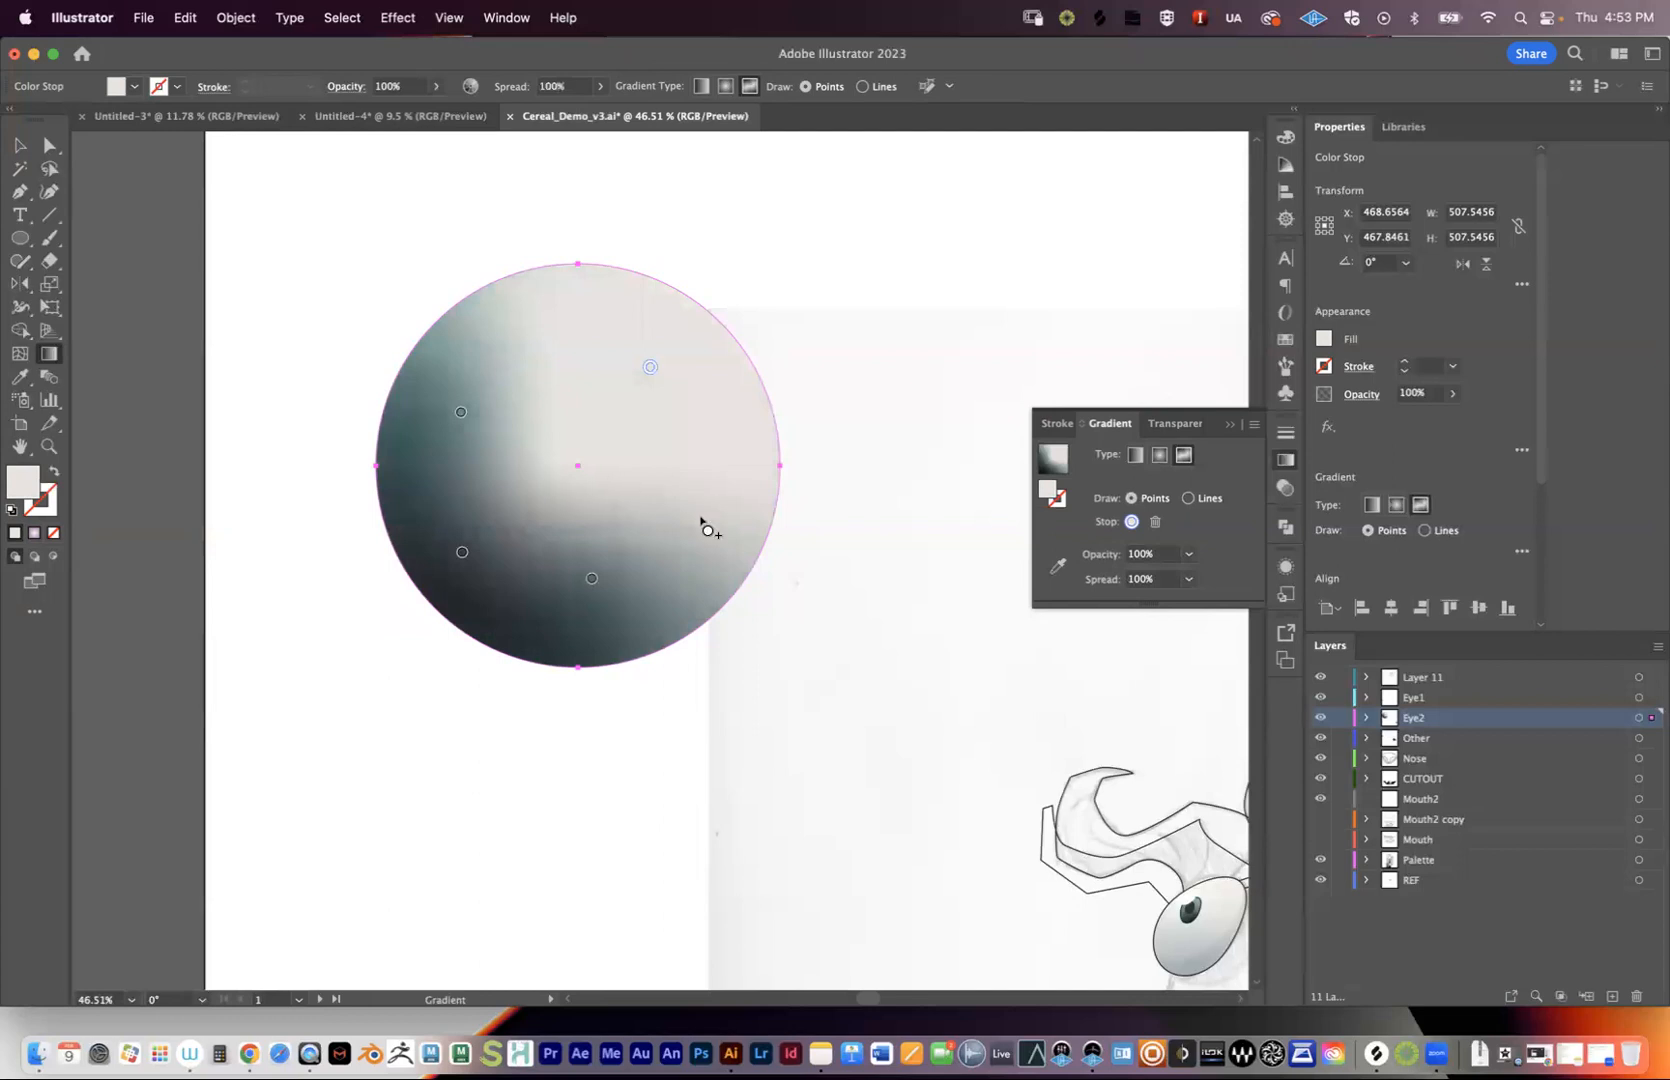
pyautogui.moveTo(654, 404); pyautogui.dragTo(648, 375)
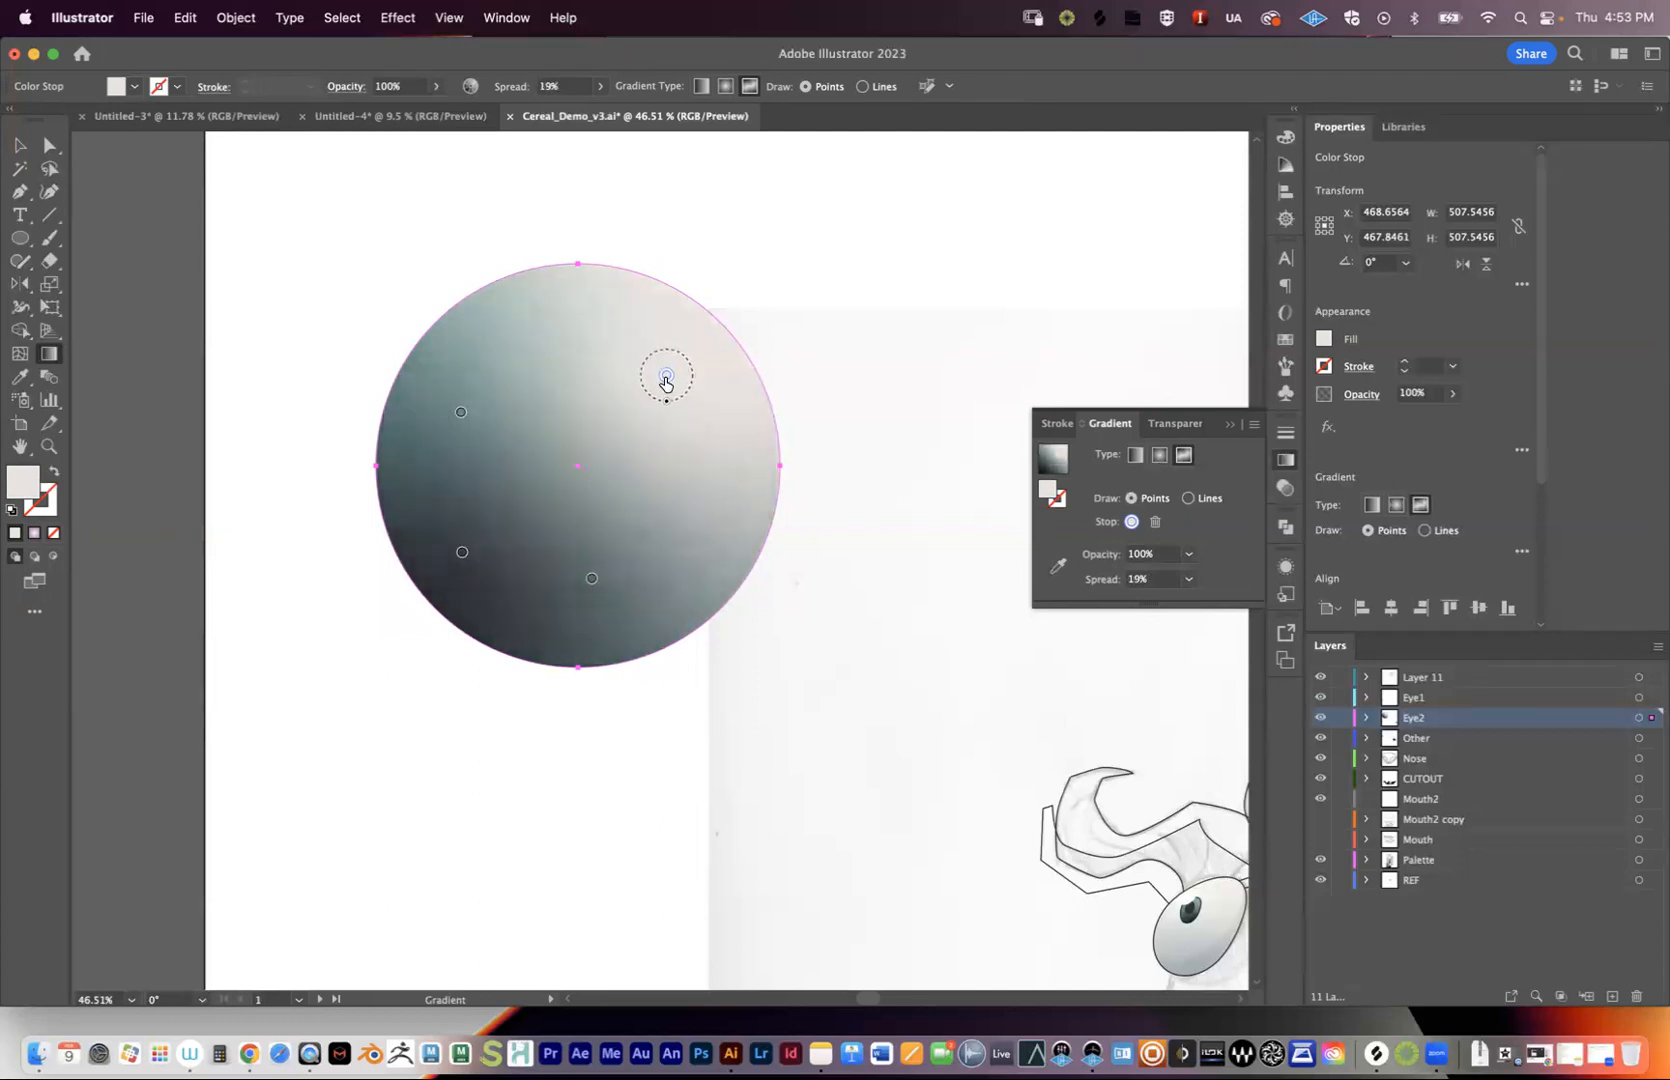
pyautogui.moveTo(667, 408); pyautogui.dragTo(671, 436)
pyautogui.press('v')
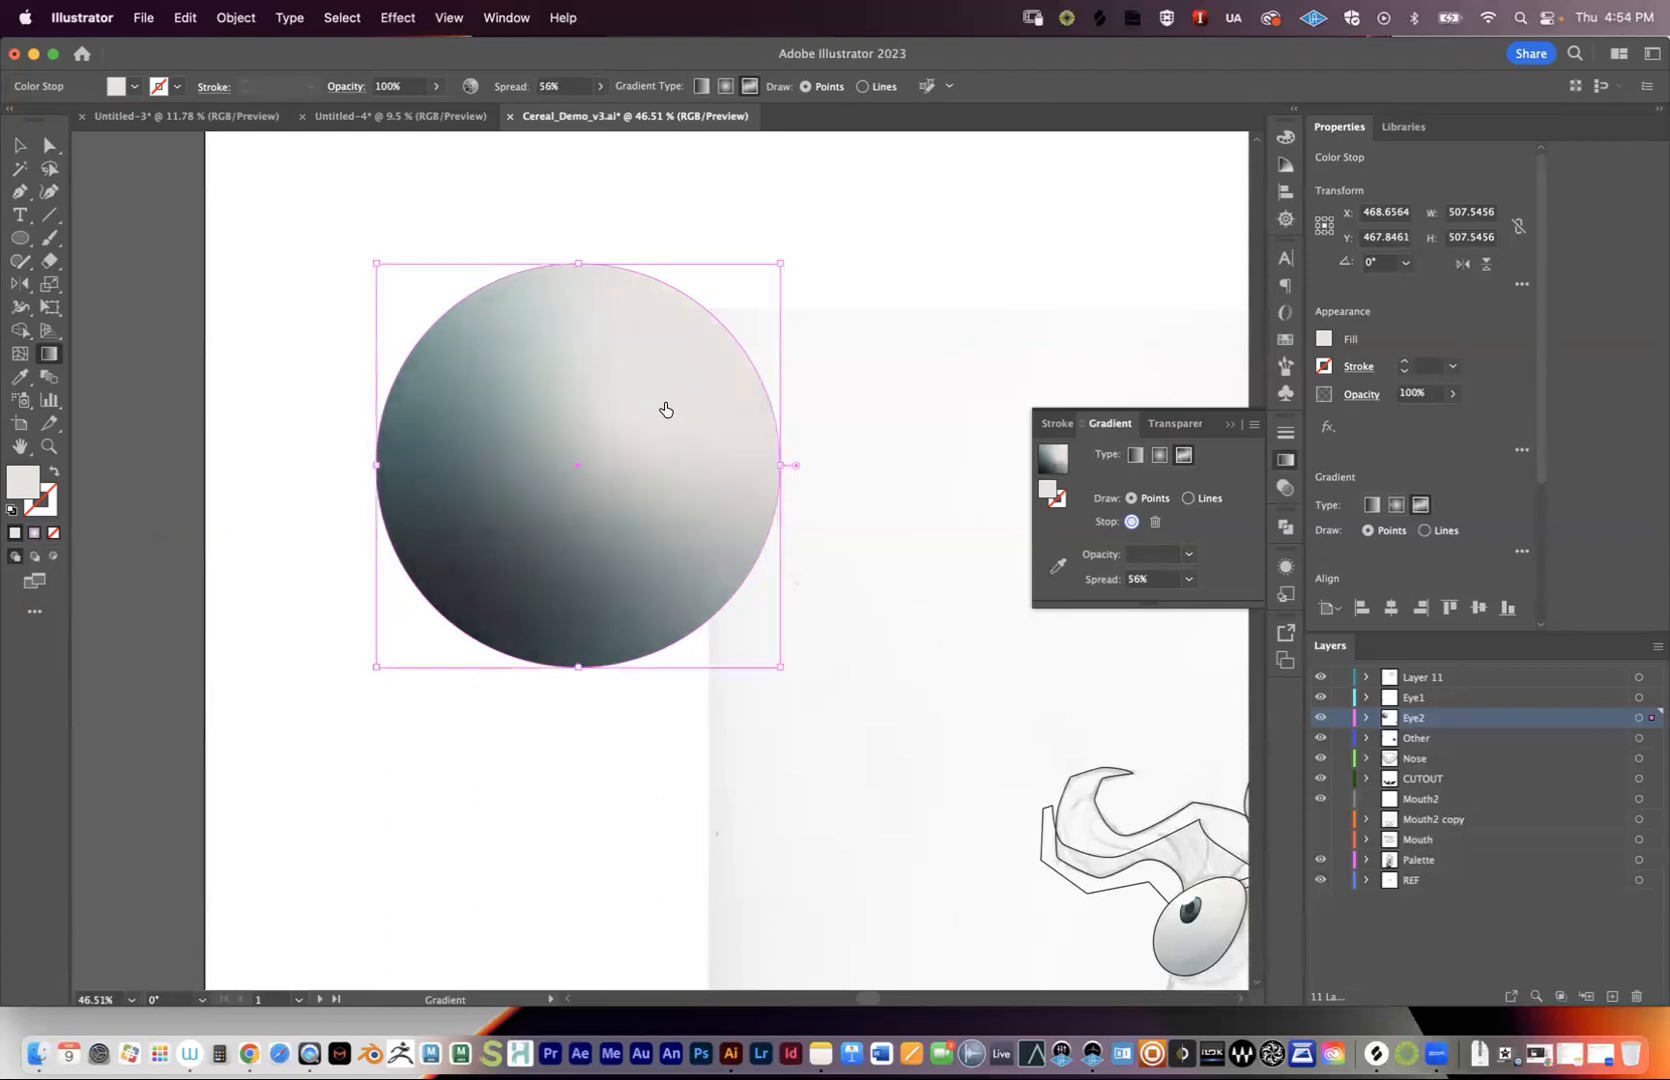
# - Examine the shading of the character's left and middle eyes up close, selecting their shapes
pyautogui.moveTo(795, 509); pyautogui.dragTo(697, 529)
pyautogui.press('z')
pyautogui.moveTo(675, 437); pyautogui.dragTo(505, 454)
pyautogui.moveTo(845, 551); pyautogui.dragTo(447, 332)
pyautogui.moveTo(463, 507); pyautogui.dragTo(985, 405)
pyautogui.moveTo(755, 368); pyautogui.dragTo(391, 451)
pyautogui.moveTo(592, 437); pyautogui.dragTo(537, 453)
pyautogui.press('v')
pyautogui.moveTo(373, 652); pyautogui.dragTo(533, 477)
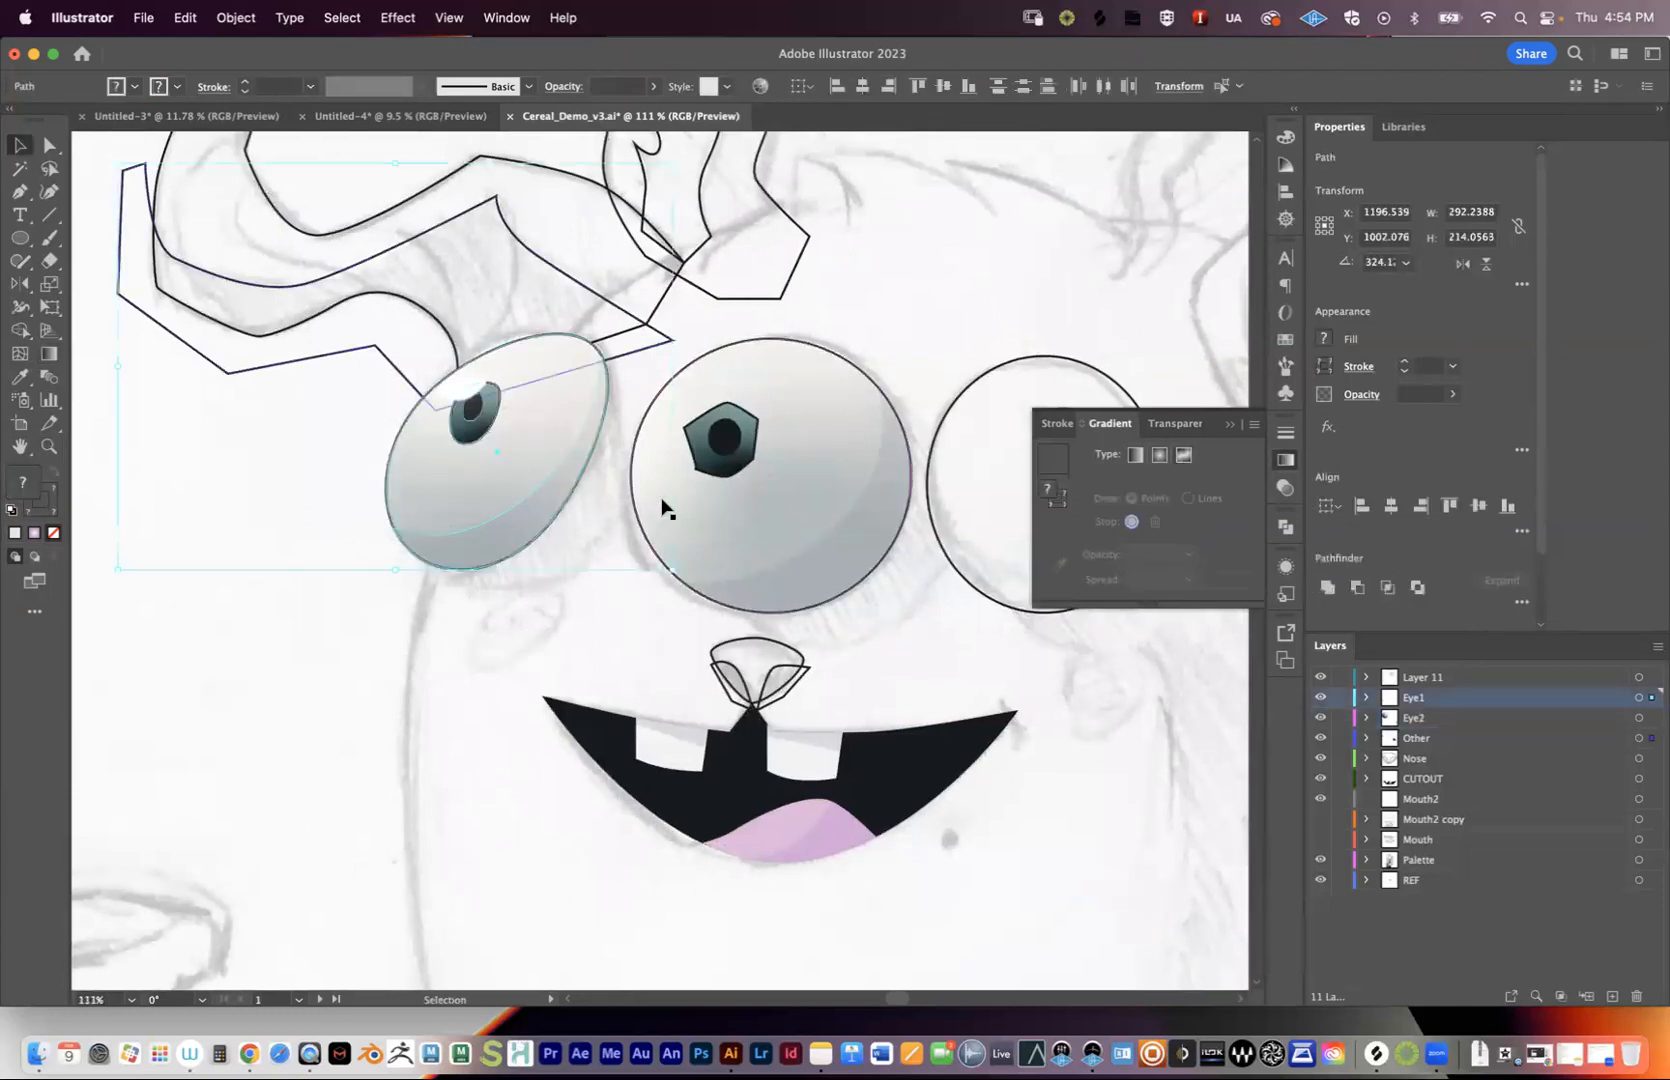
pyautogui.click(889, 608)
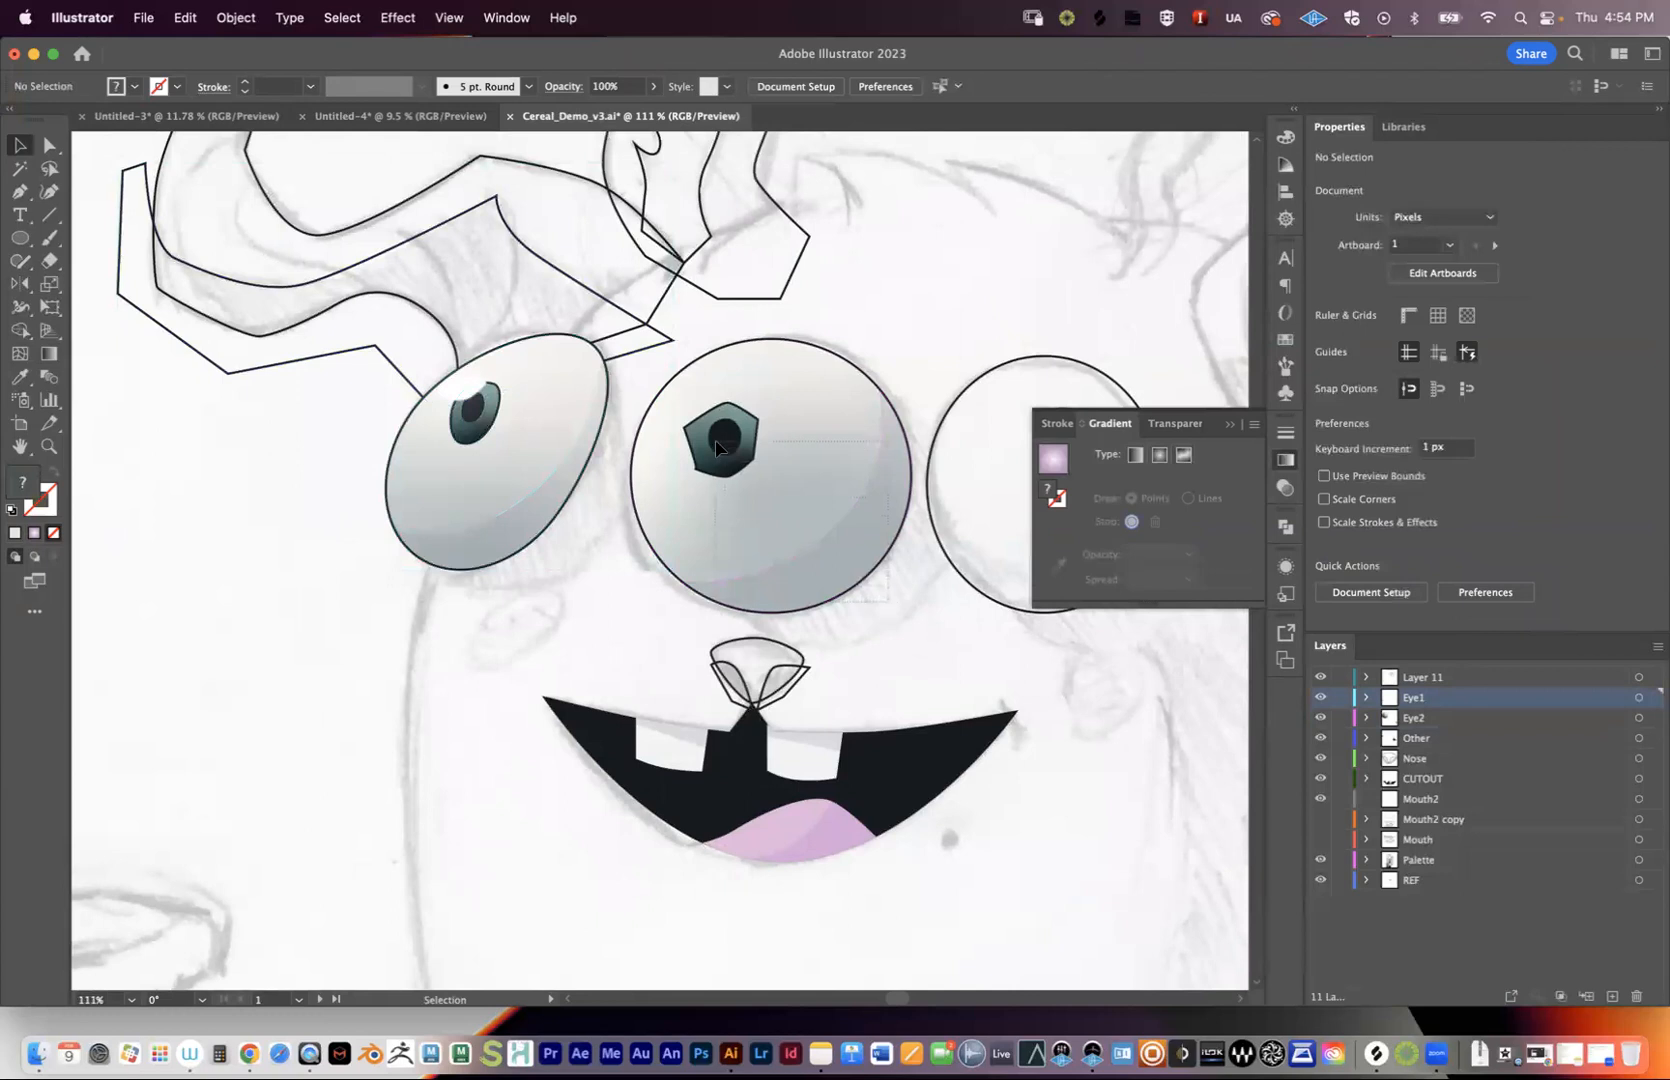
pyautogui.click(775, 500)
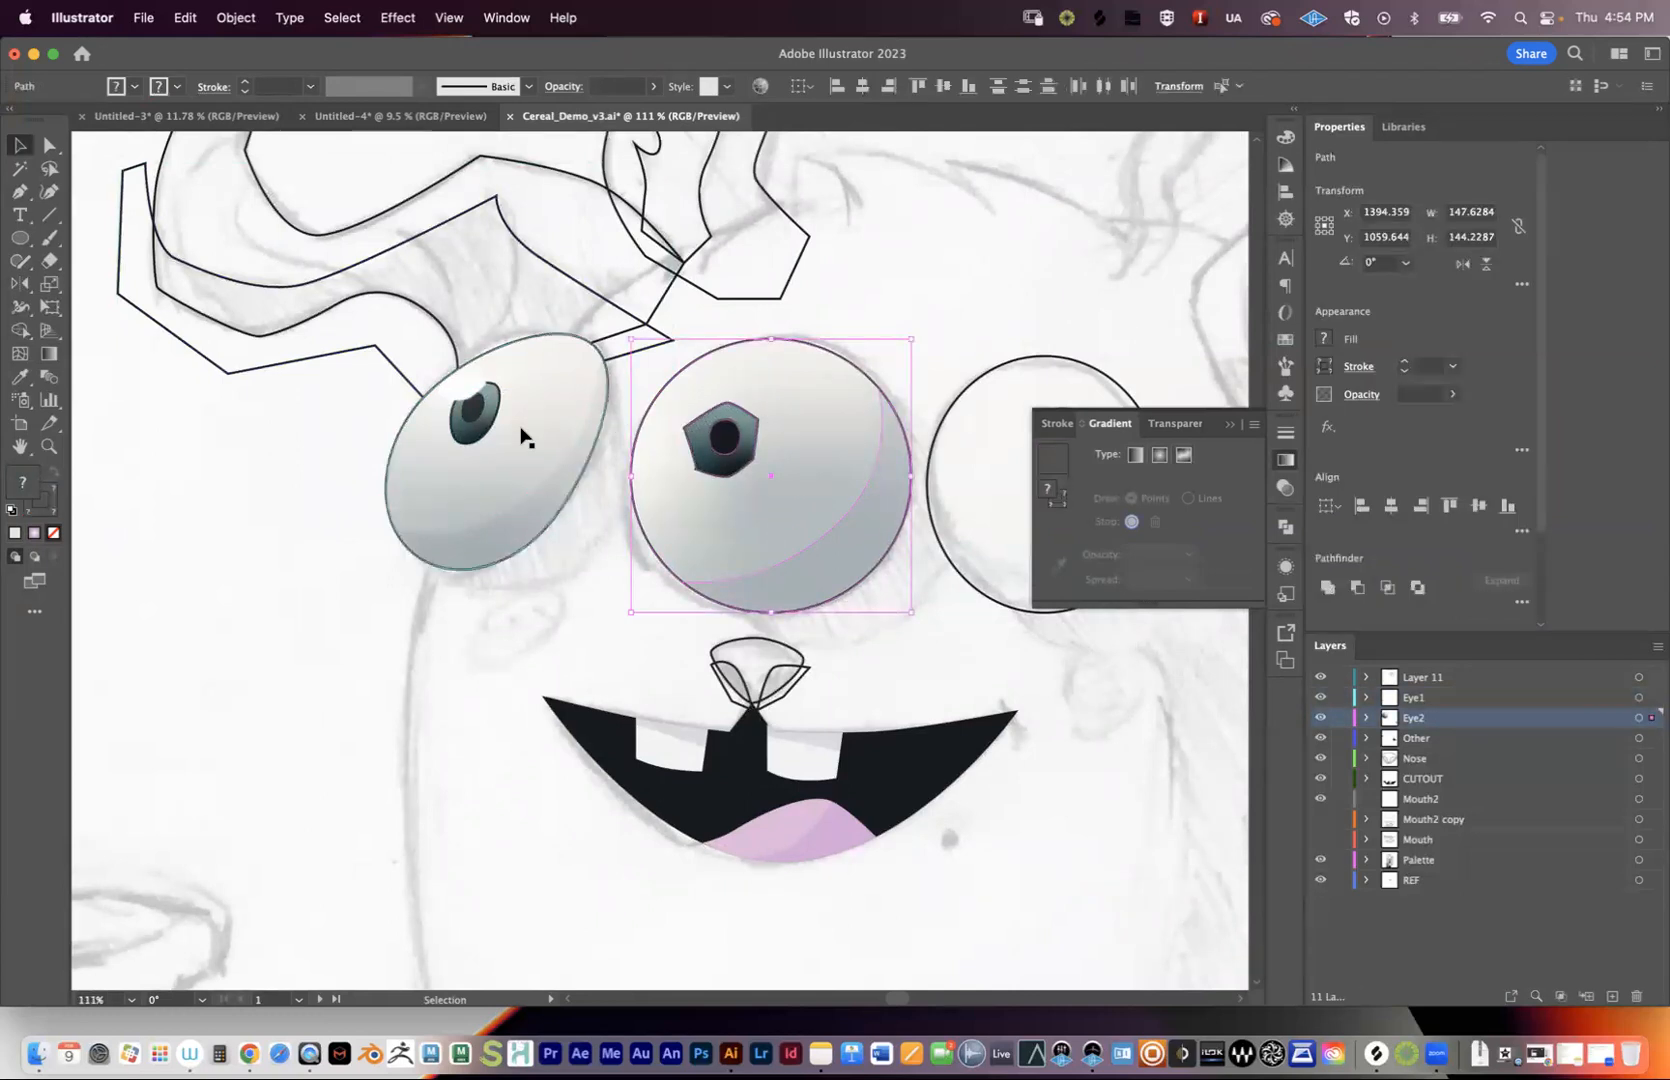
# - Inspect the left eyeball's freeform gradient points by locating its base path in the Eye1 layer and opening its gradient for editing
pyautogui.click(465, 487)
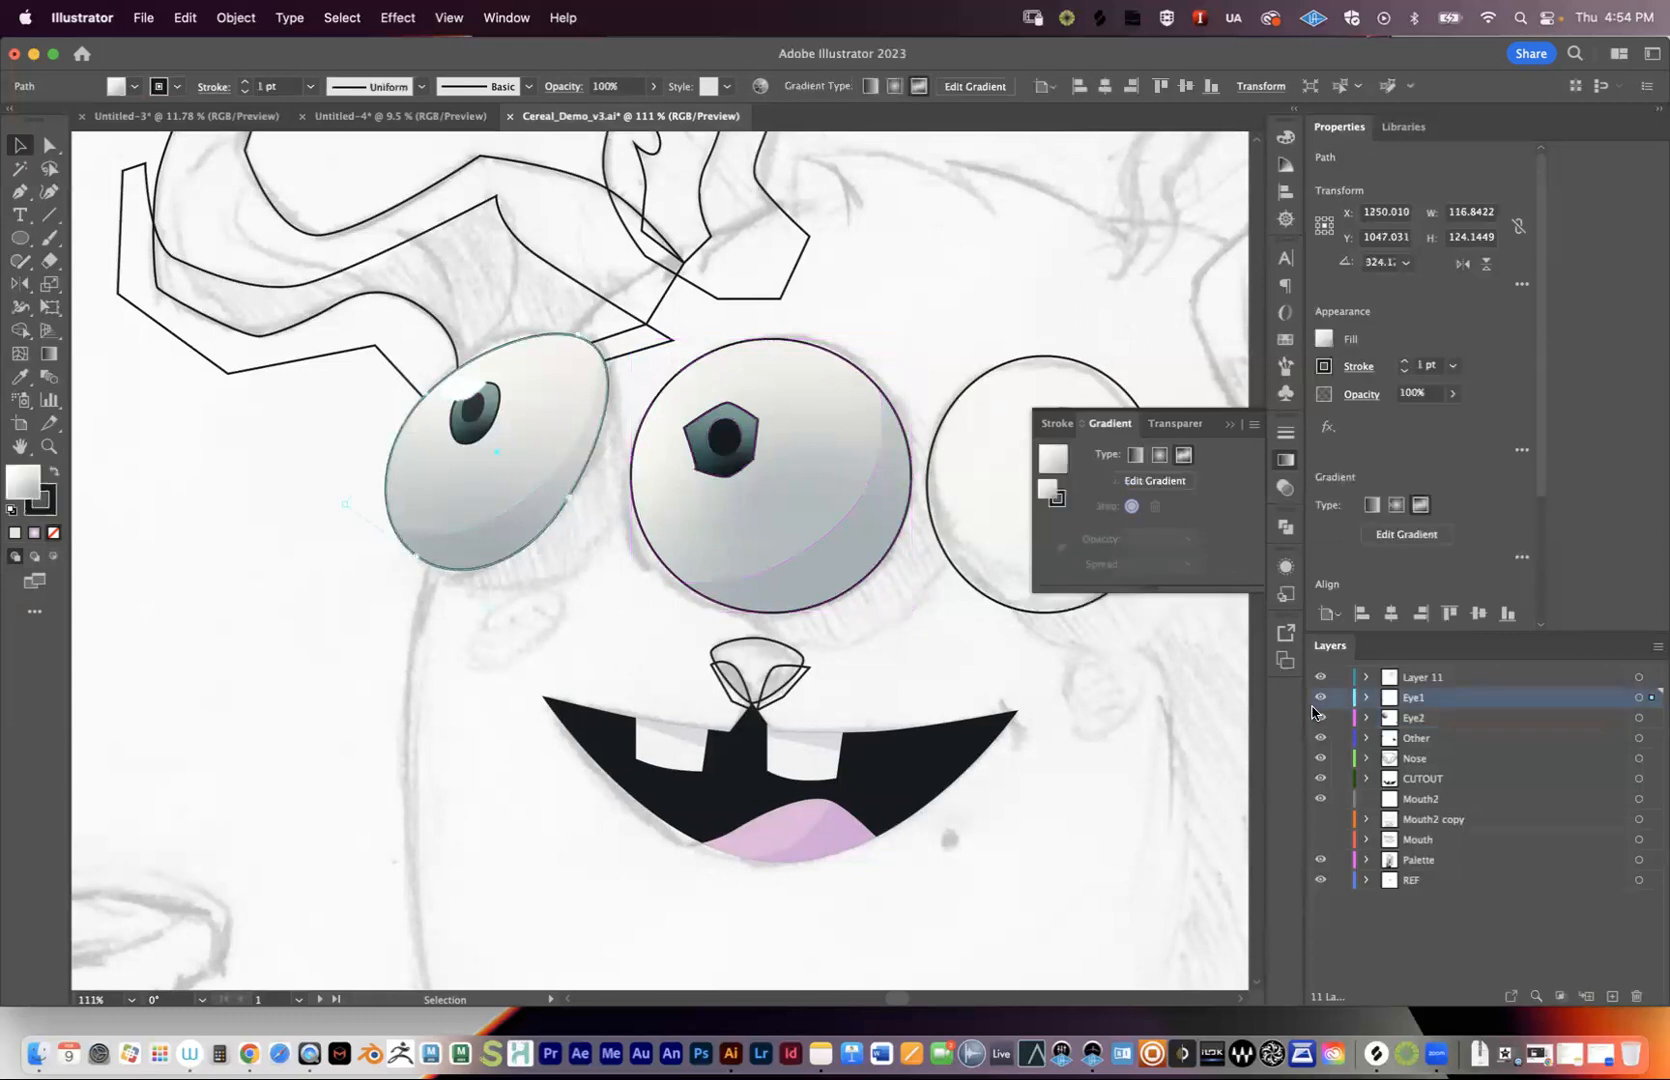
pyautogui.click(1365, 698)
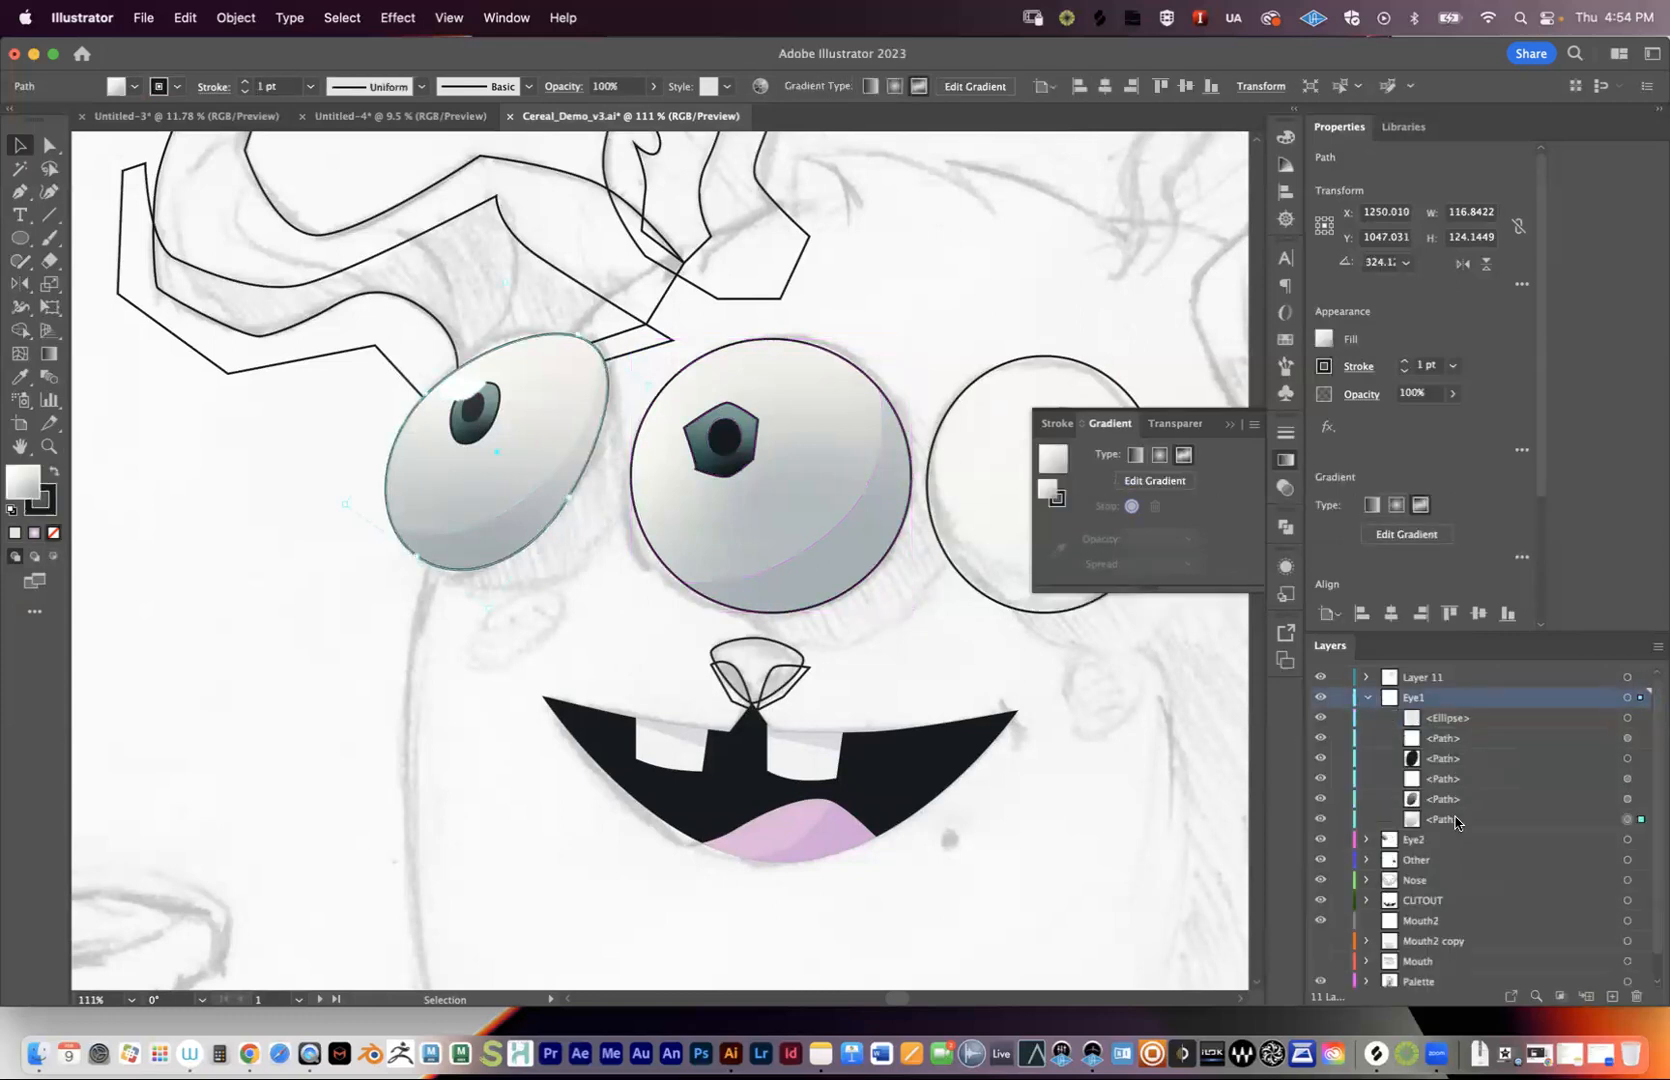
pyautogui.click(1455, 822)
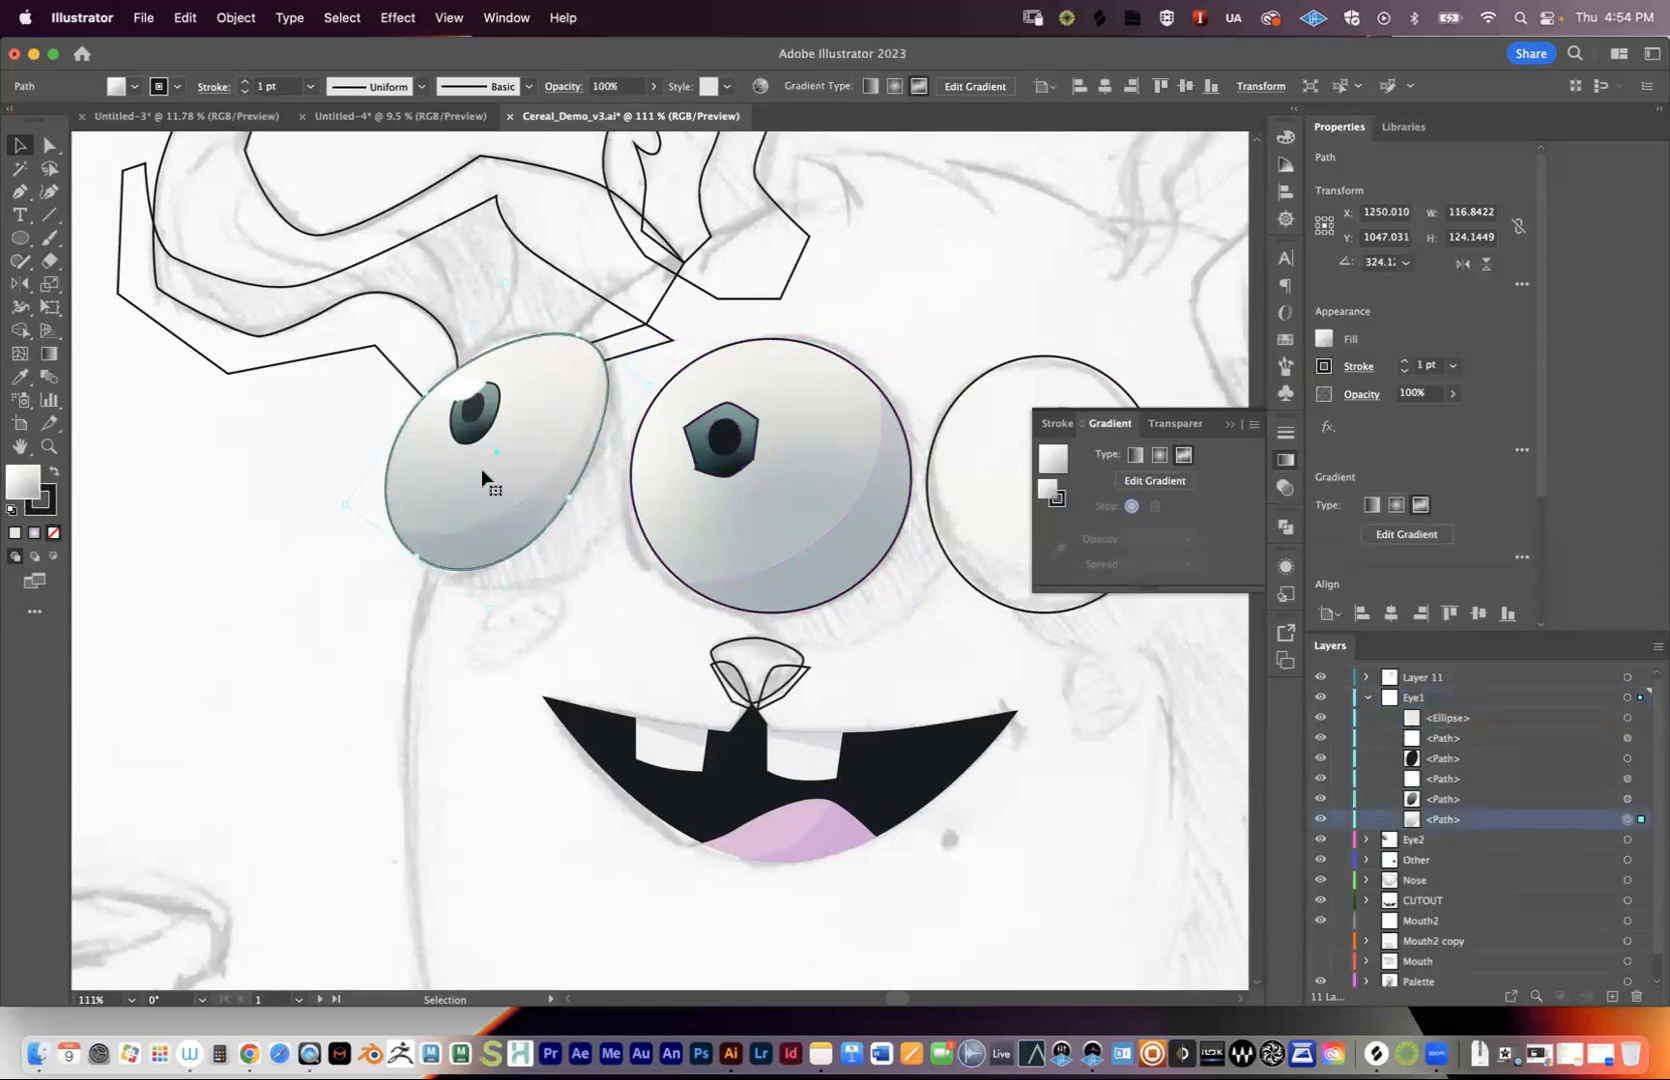
pyautogui.click(1151, 482)
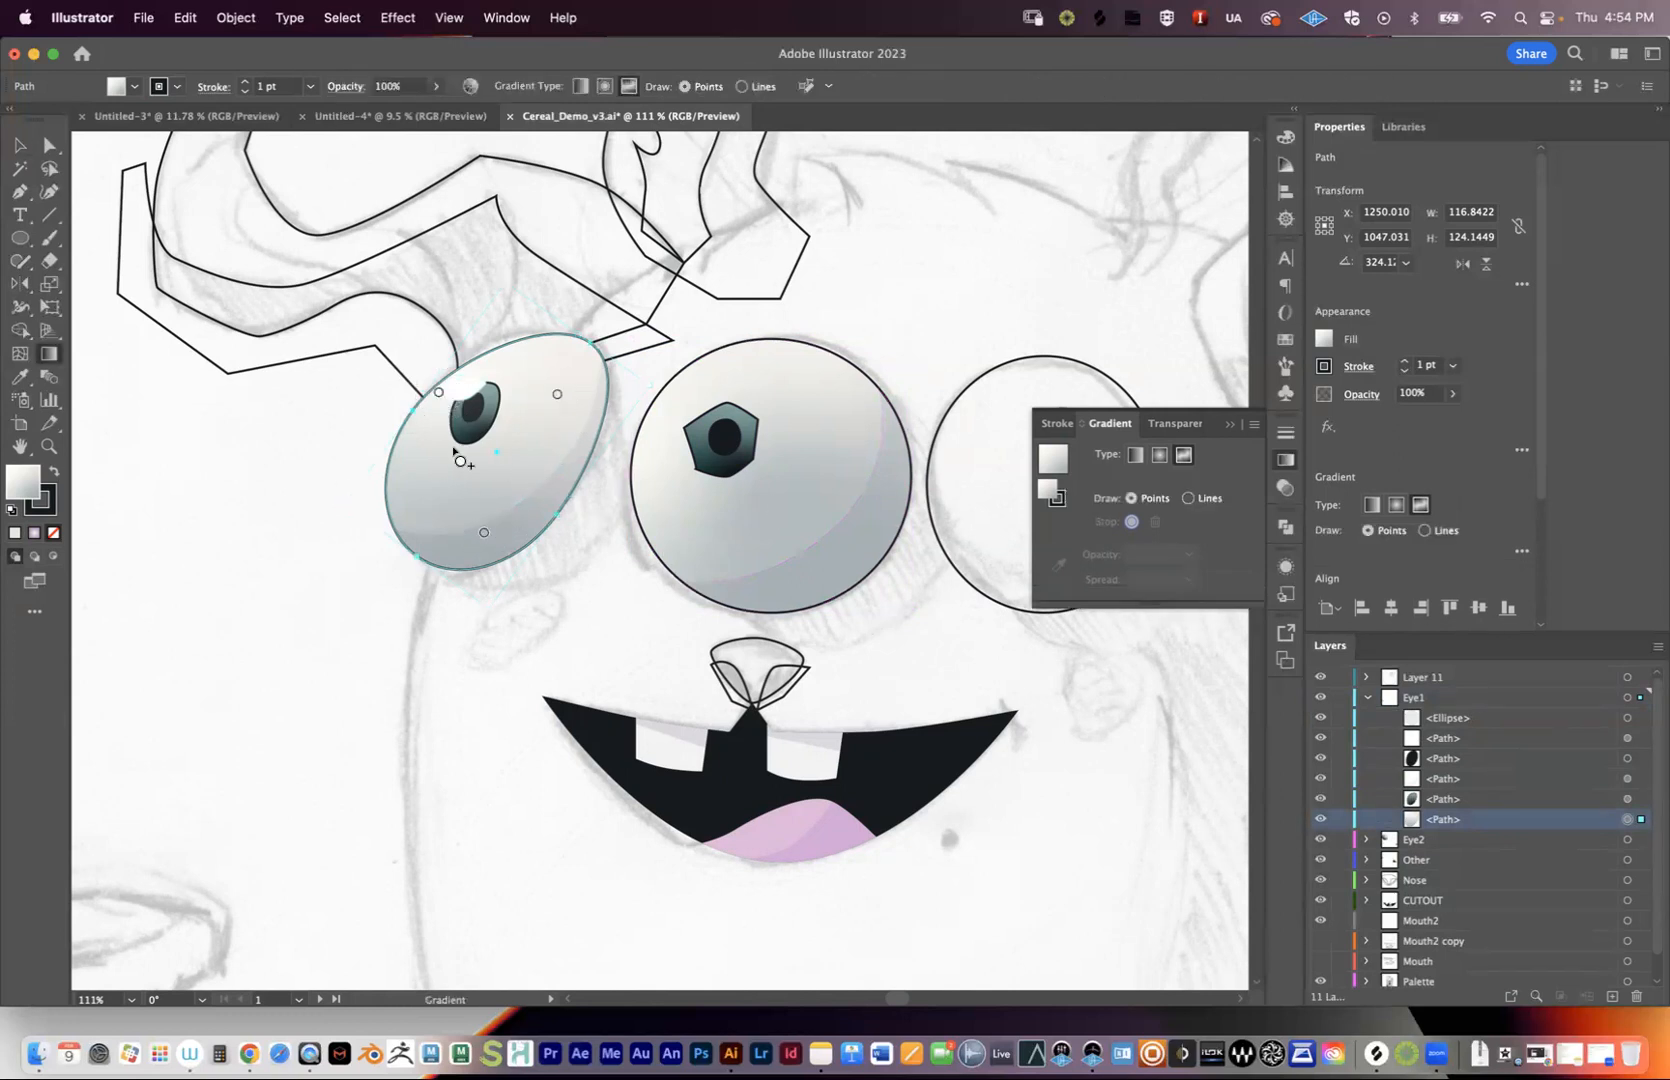
pyautogui.click(555, 392)
pyautogui.press('v')
pyautogui.click(488, 574)
pyautogui.moveTo(488, 574); pyautogui.dragTo(394, 577)
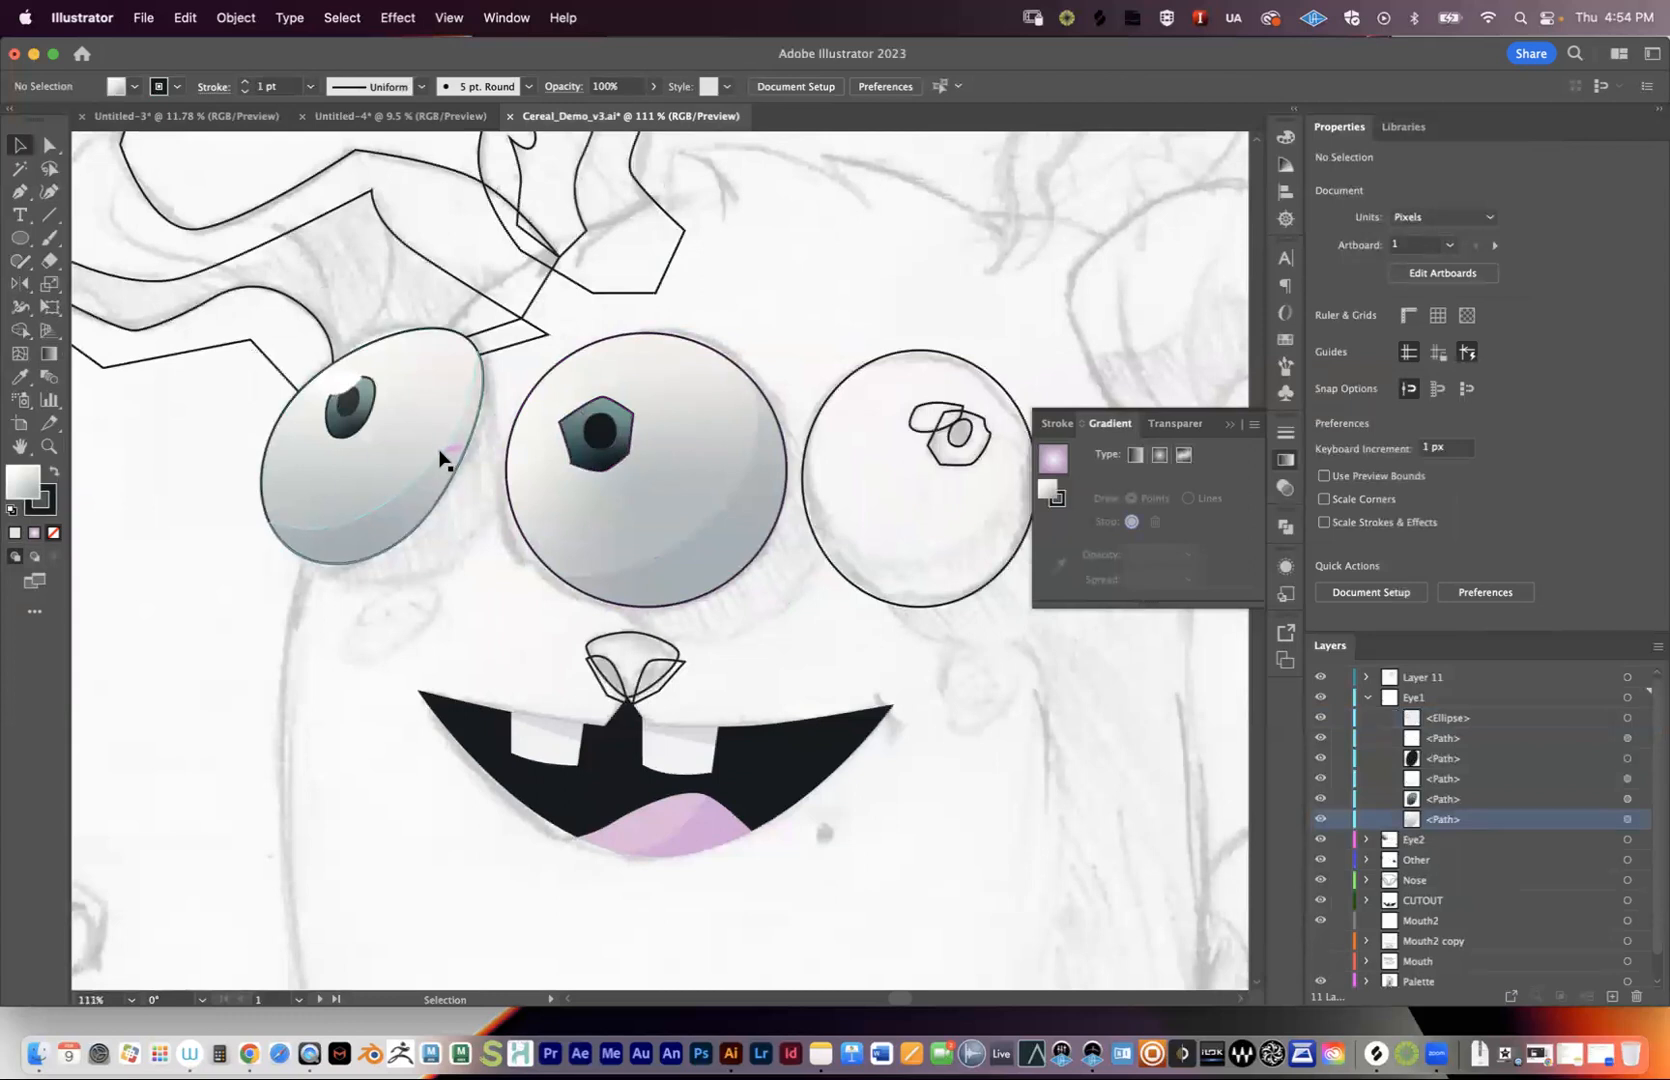
# - Copy the left eyeball's freeform gradient and outline to the unfilled right eye circle with the Eyedropper
pyautogui.click(921, 606)
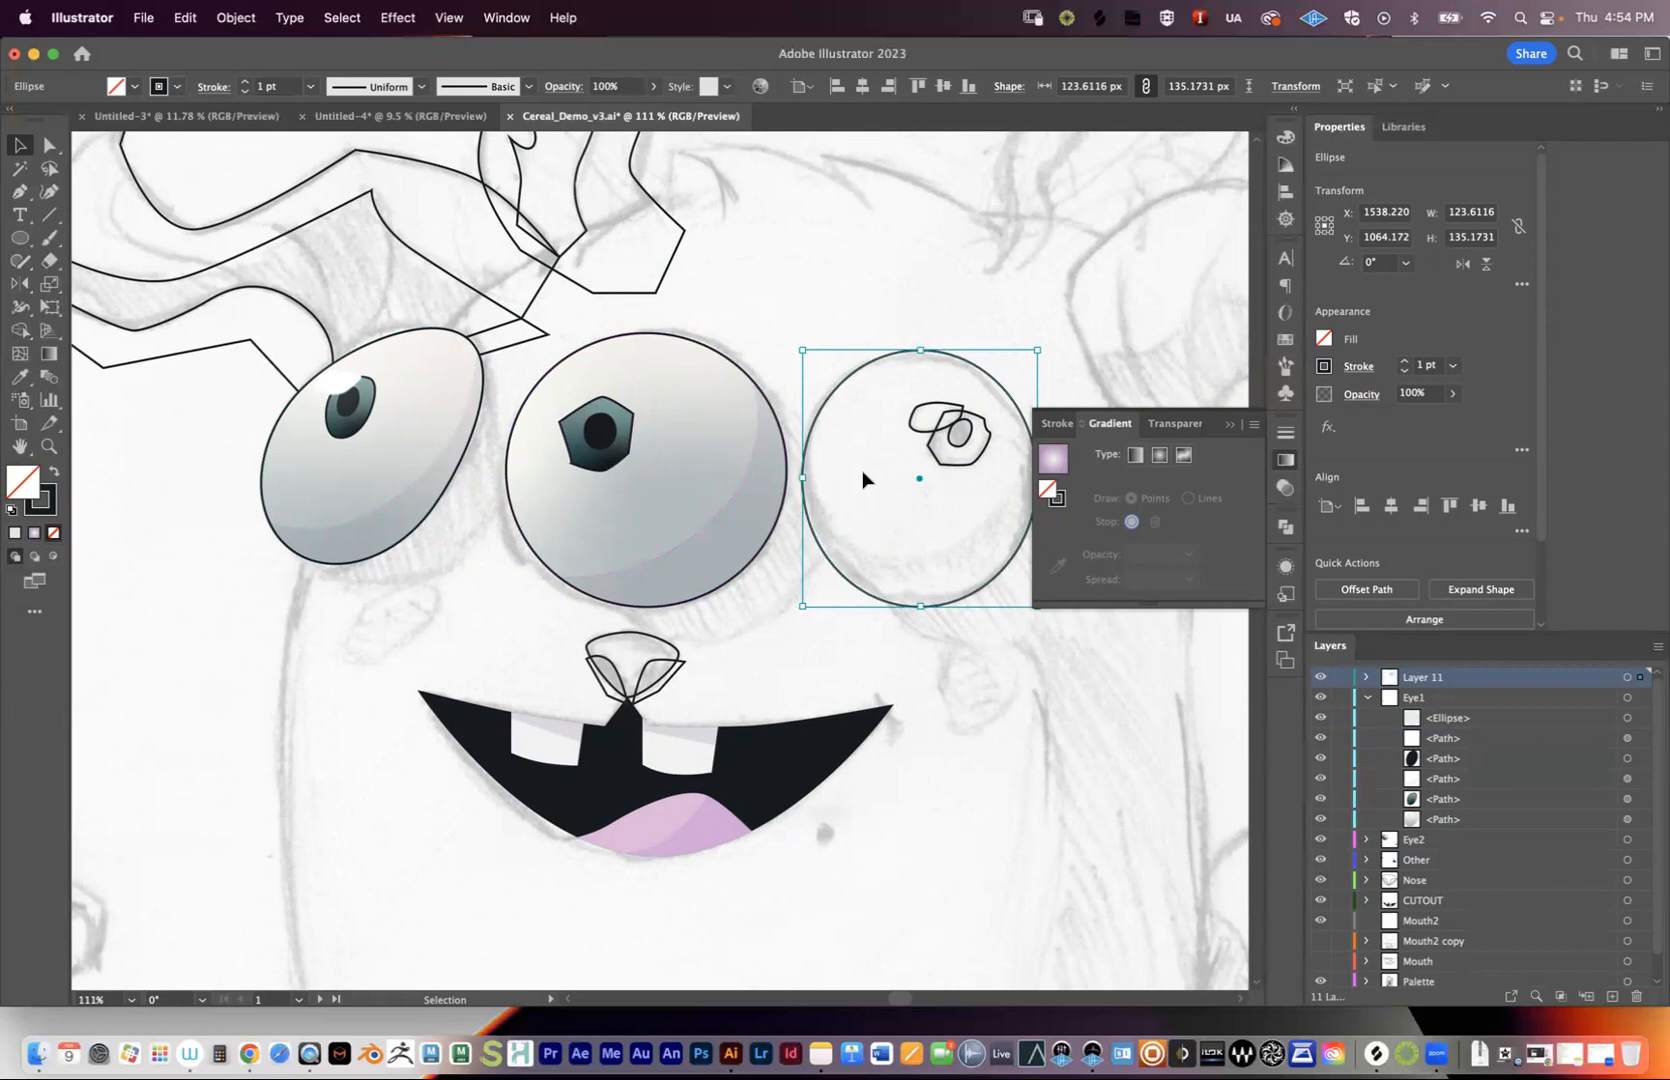
pyautogui.press('i')
pyautogui.click(418, 406)
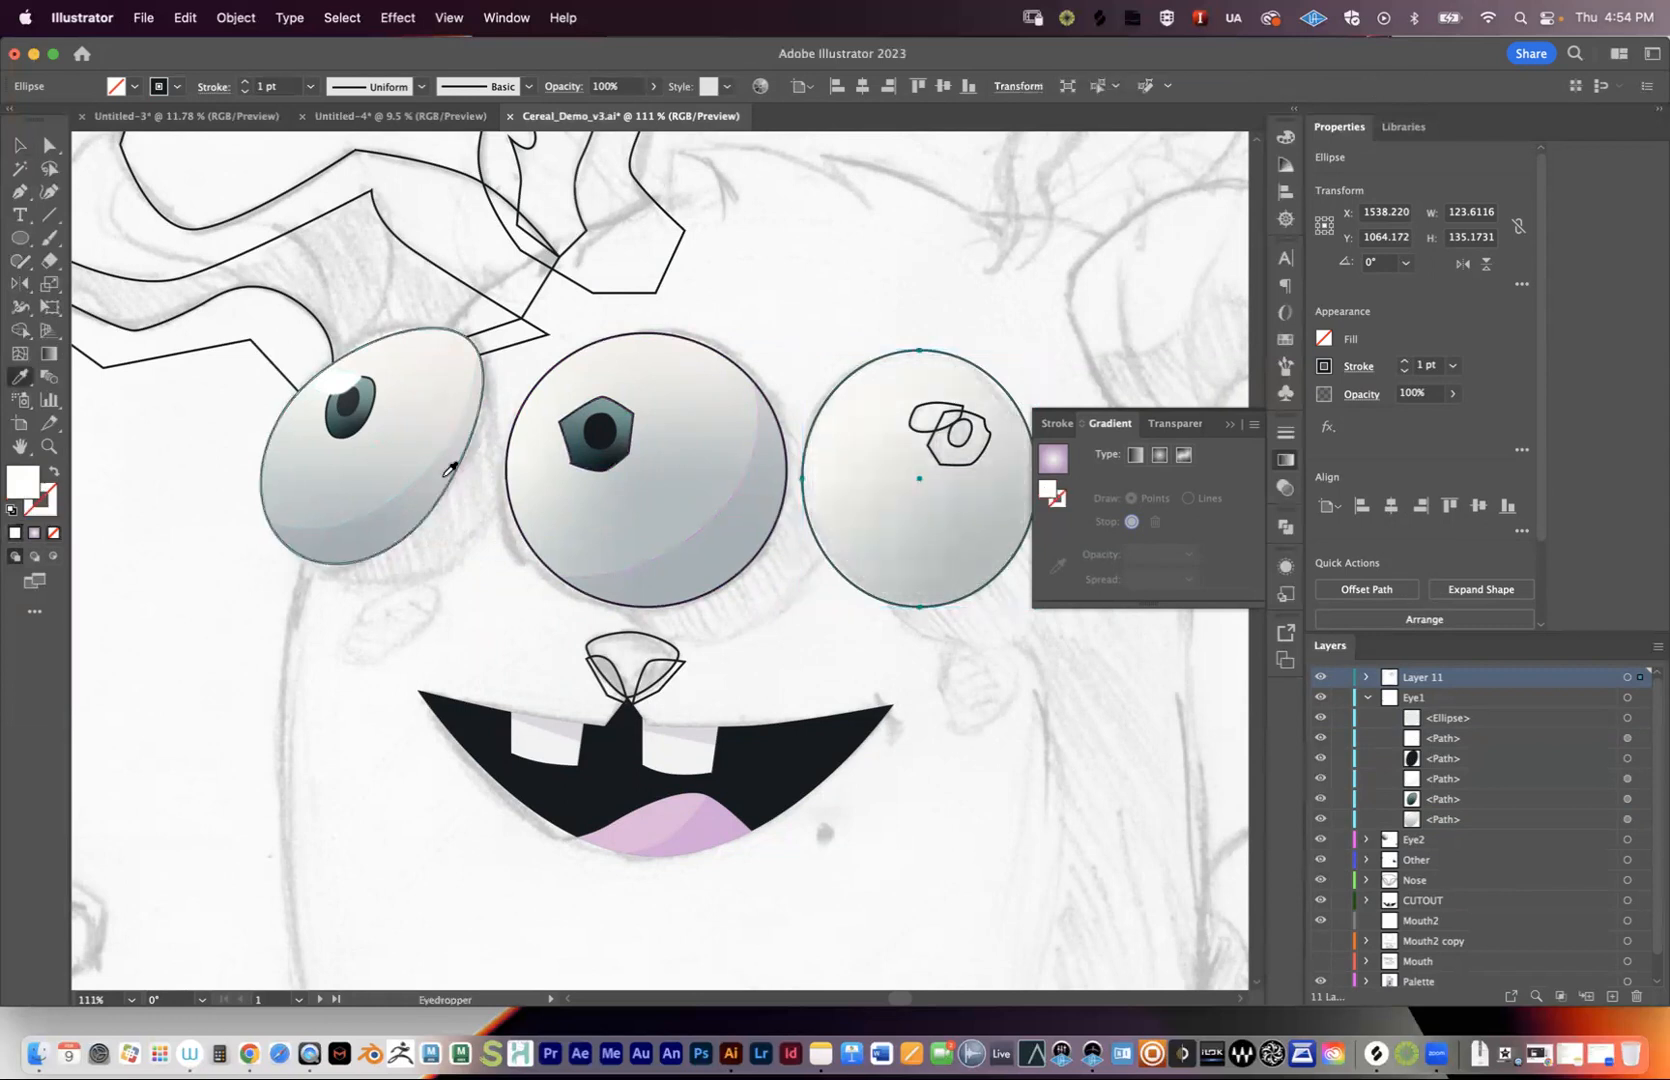
pyautogui.press('v')
pyautogui.moveTo(856, 561); pyautogui.dragTo(796, 562)
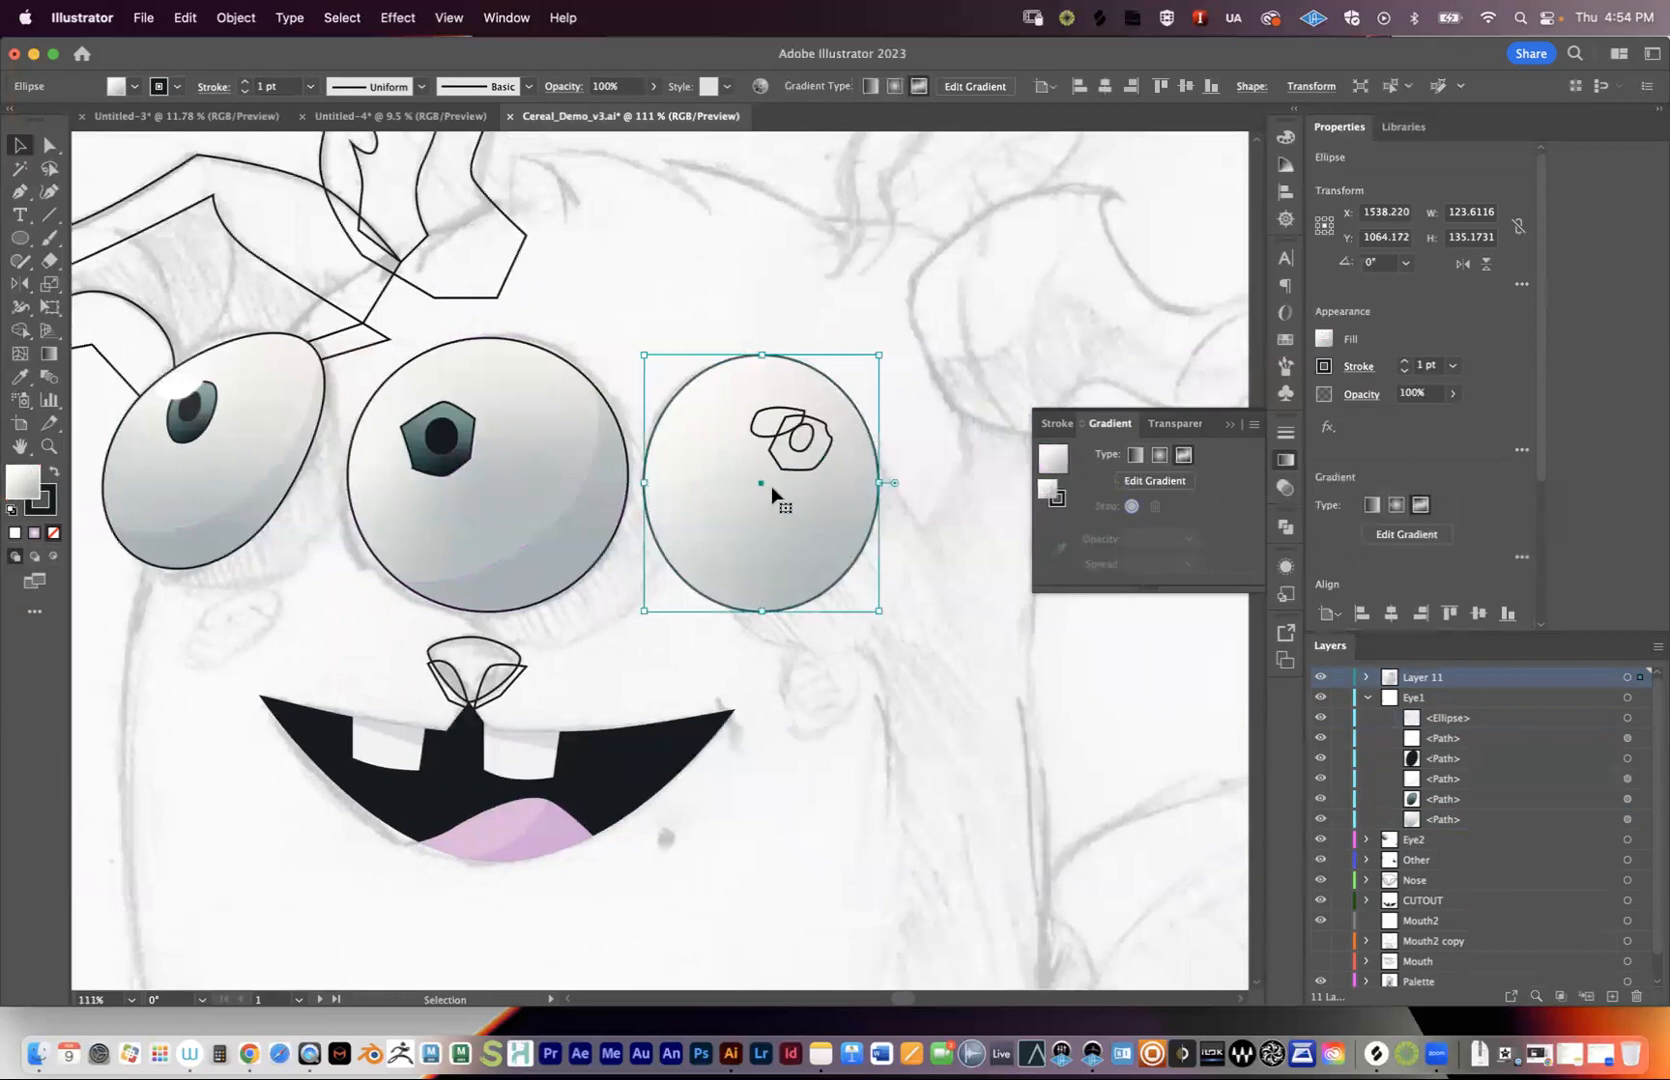
# - Move the right eye's gray gradient point slightly inward and its off-white point slightly upward, and deselect the eye
pyautogui.click(1121, 484)
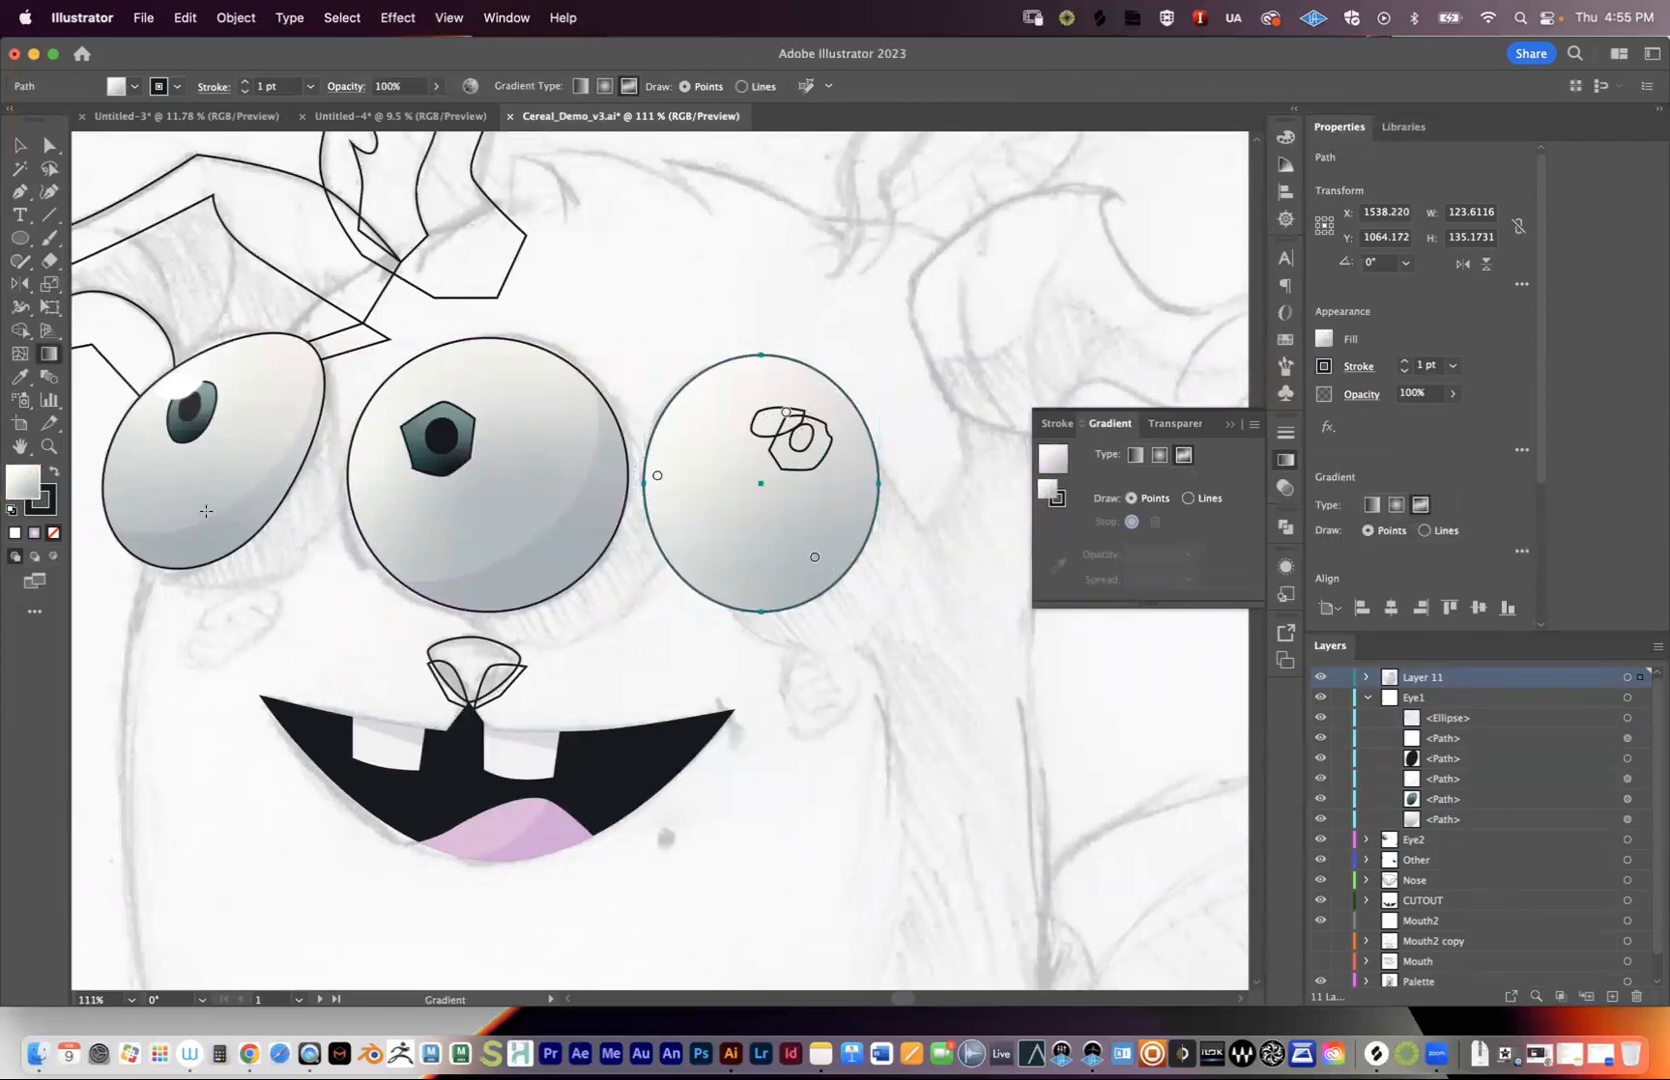
pyautogui.doubleClick(814, 560)
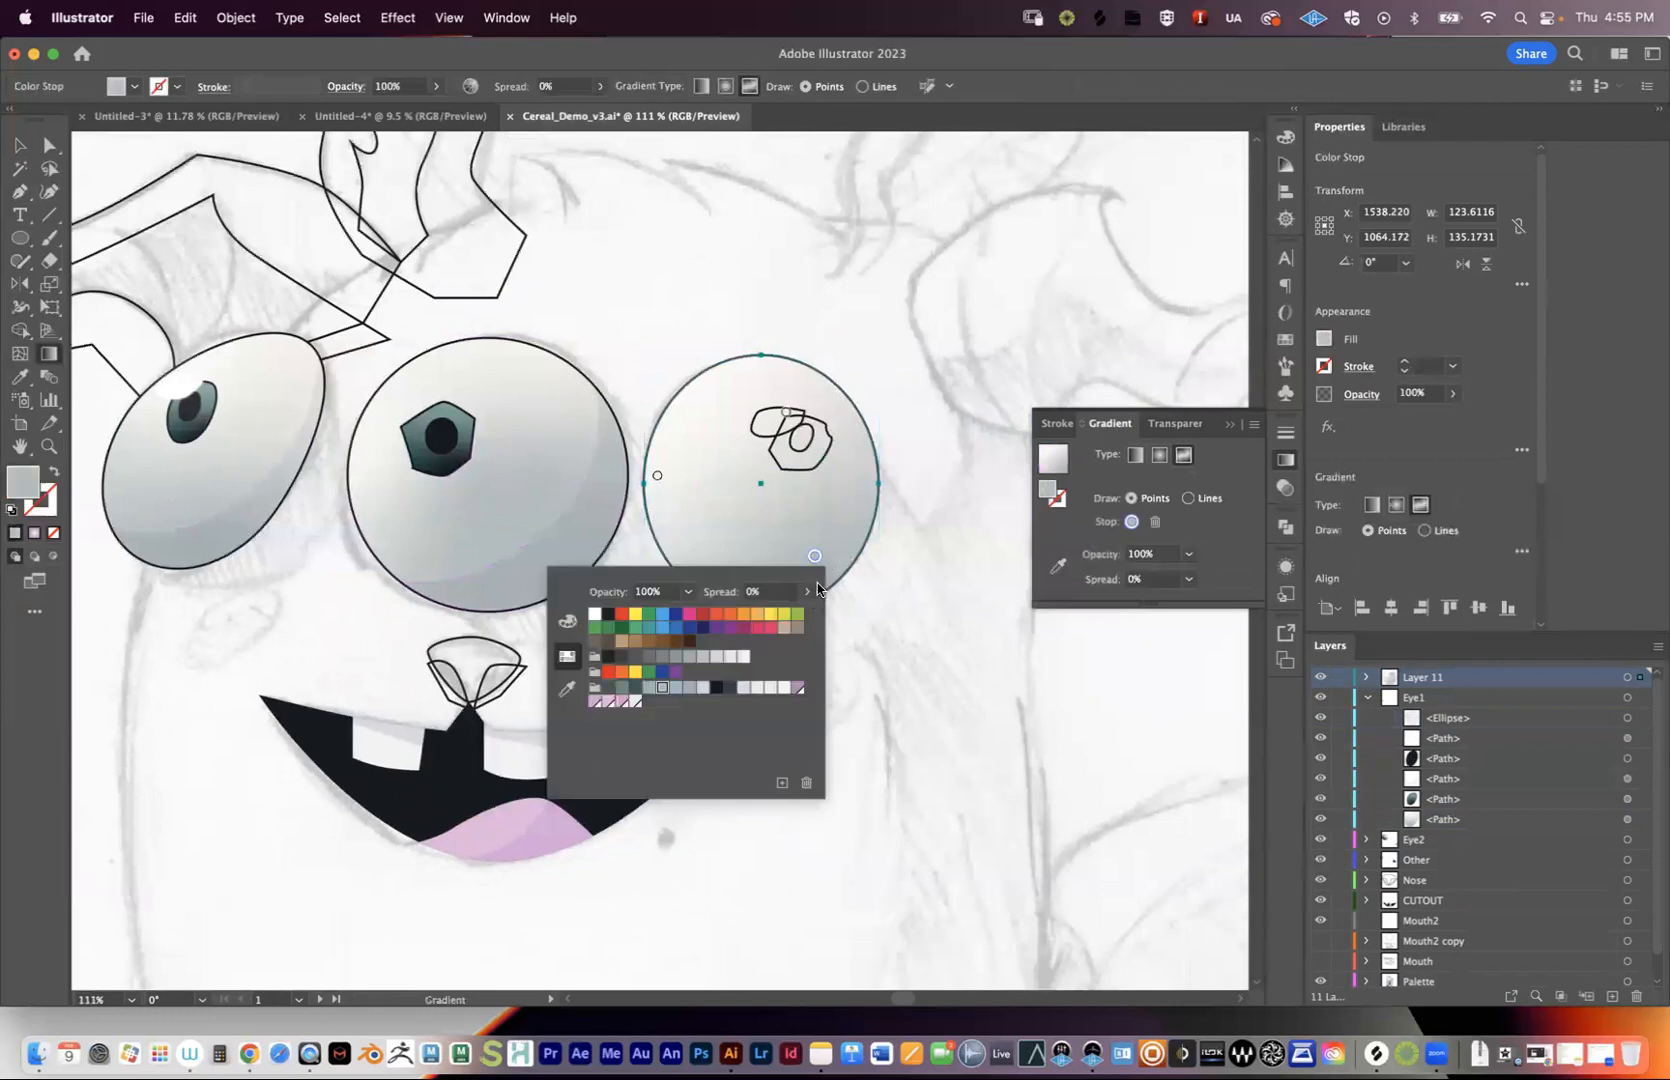
pyautogui.click(845, 586)
pyautogui.moveTo(814, 557); pyautogui.dragTo(800, 546)
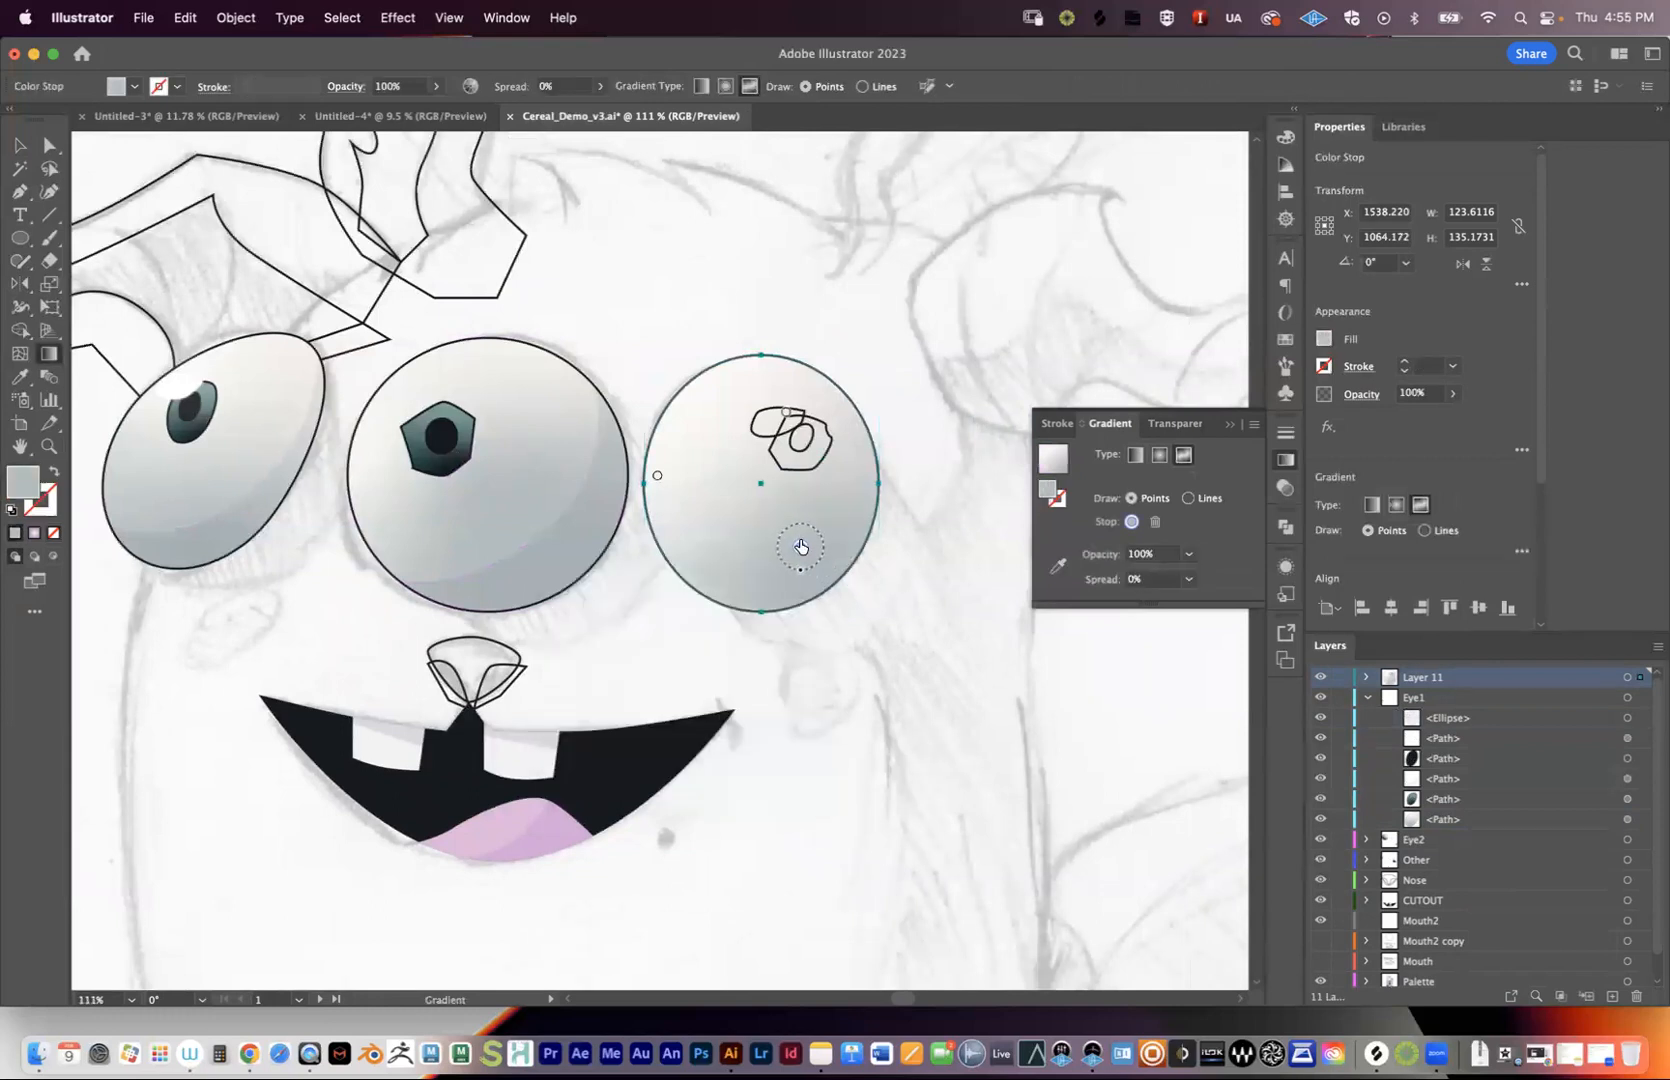
pyautogui.click(793, 401)
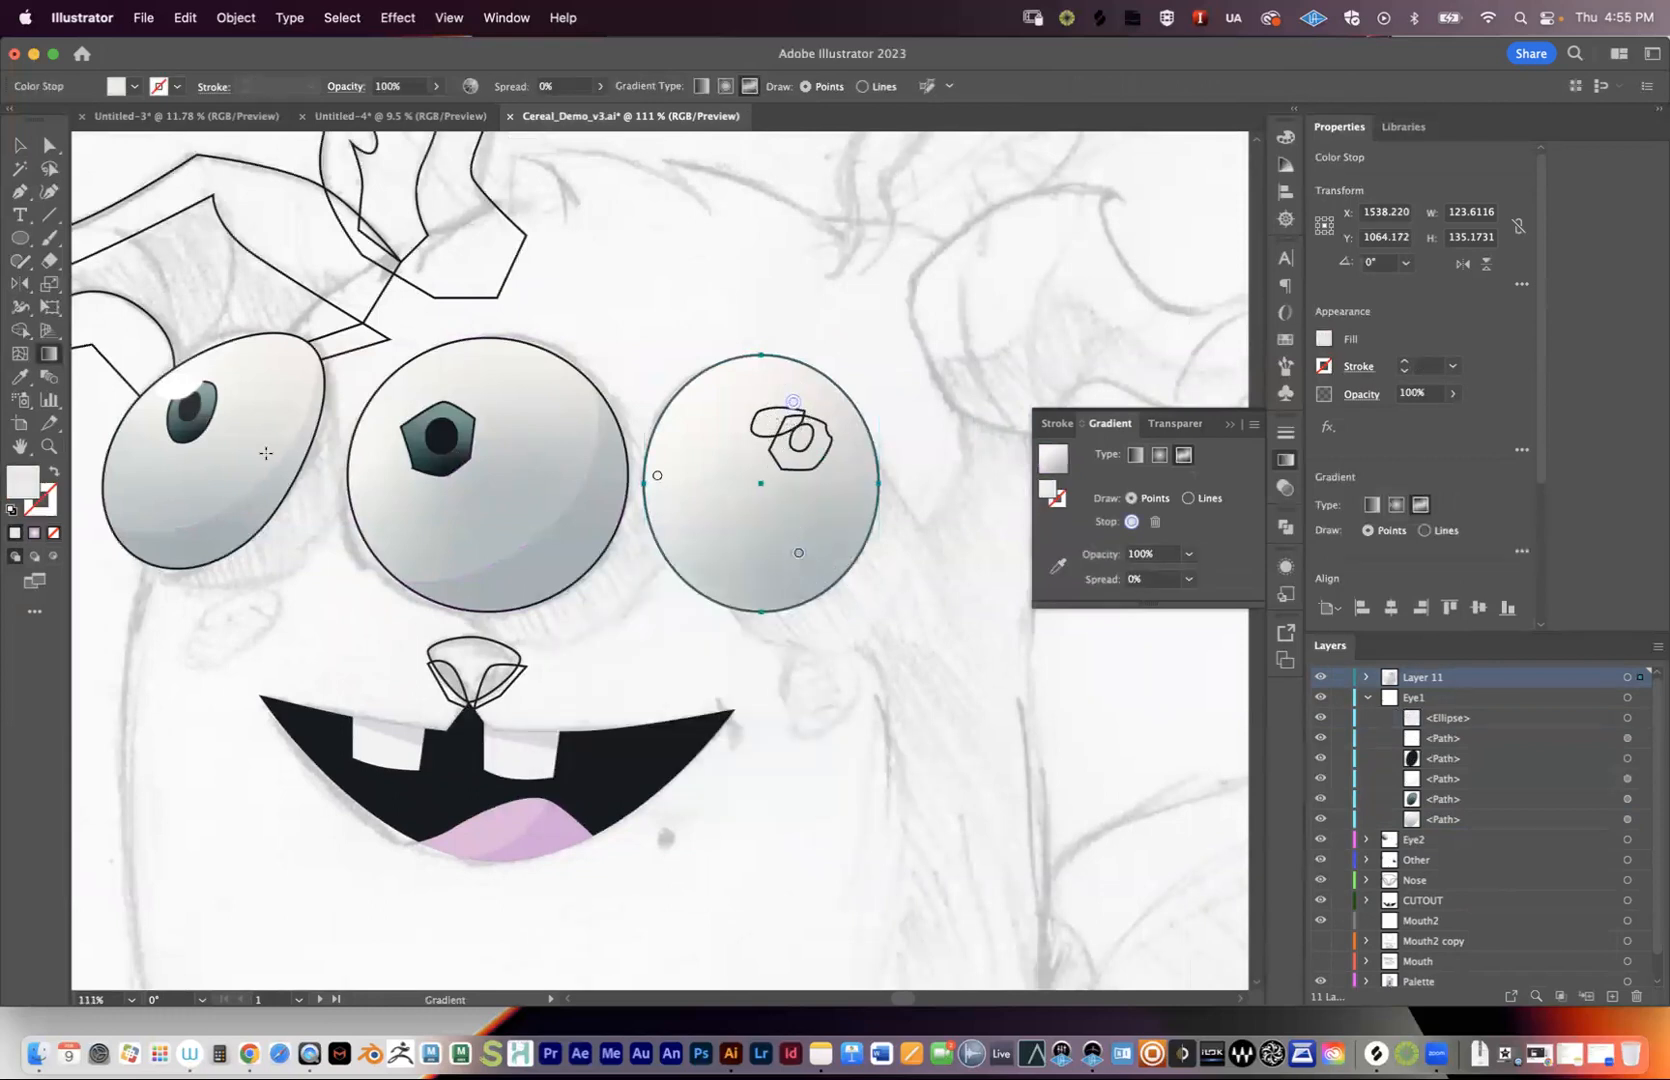
pyautogui.press('v')
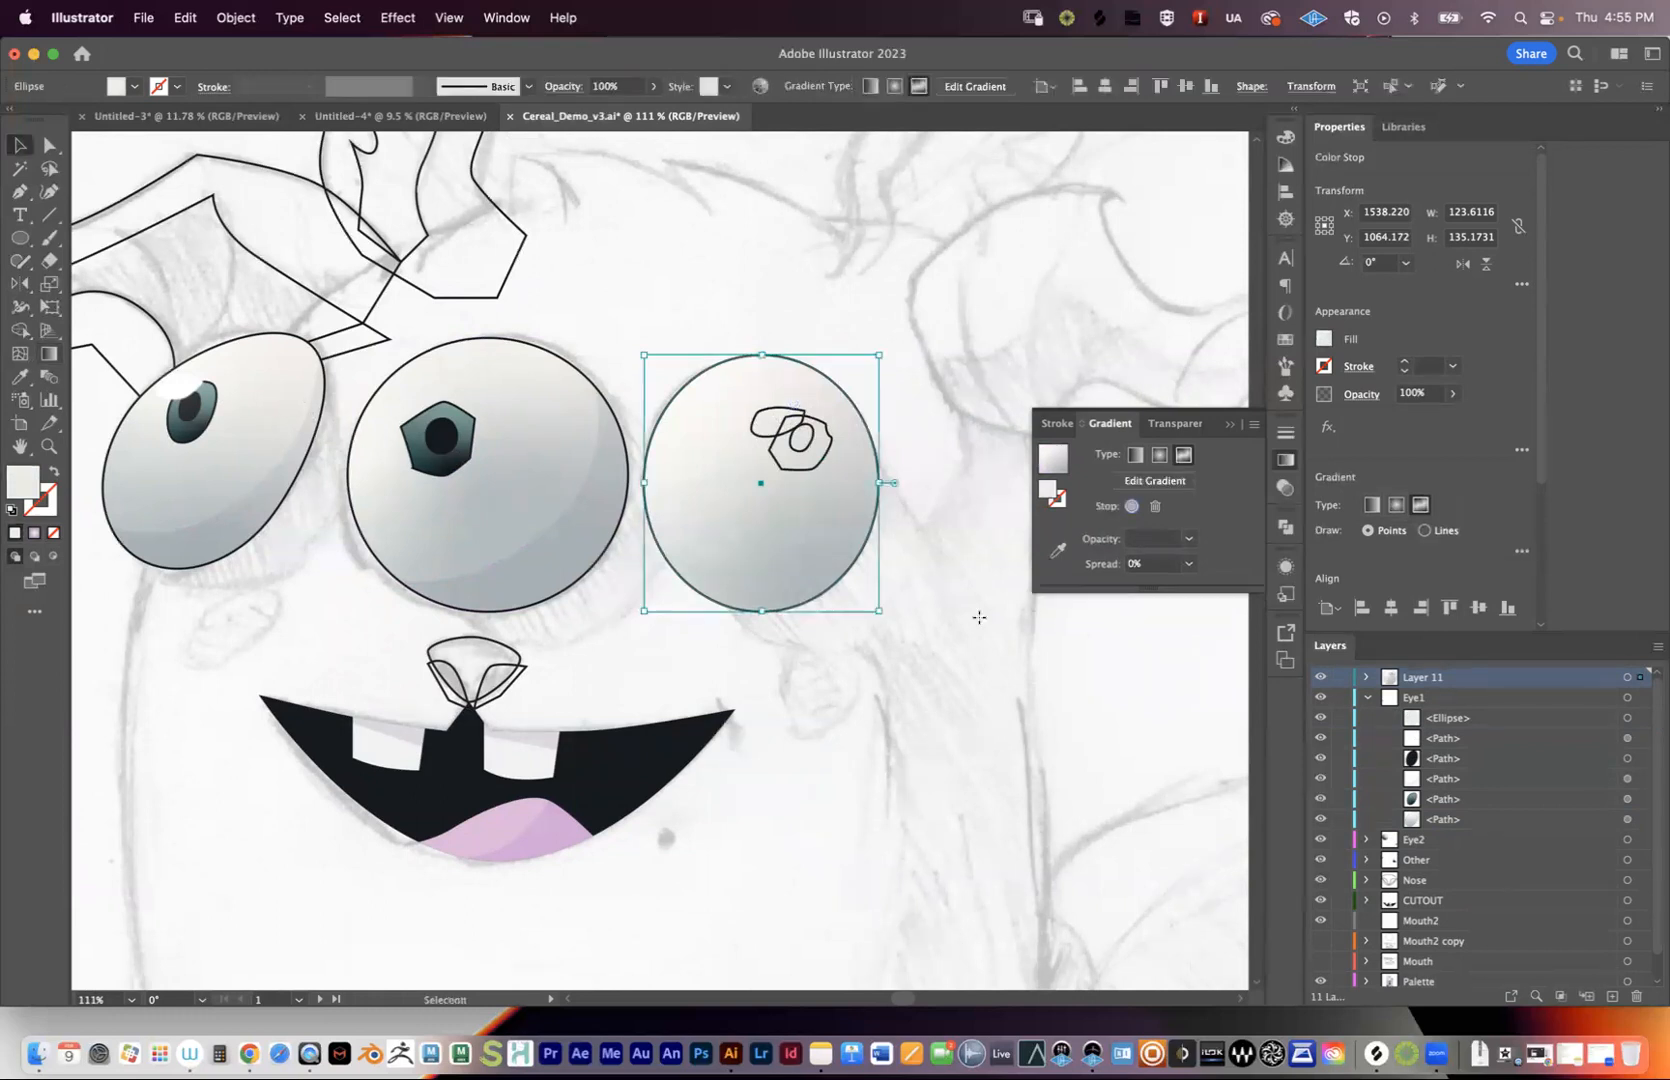
pyautogui.click(980, 519)
# - View the whole character and undo the right eye's gradient edits and fill
pyautogui.moveTo(645, 406); pyautogui.dragTo(751, 409)
pyautogui.moveTo(898, 484); pyautogui.dragTo(610, 505)
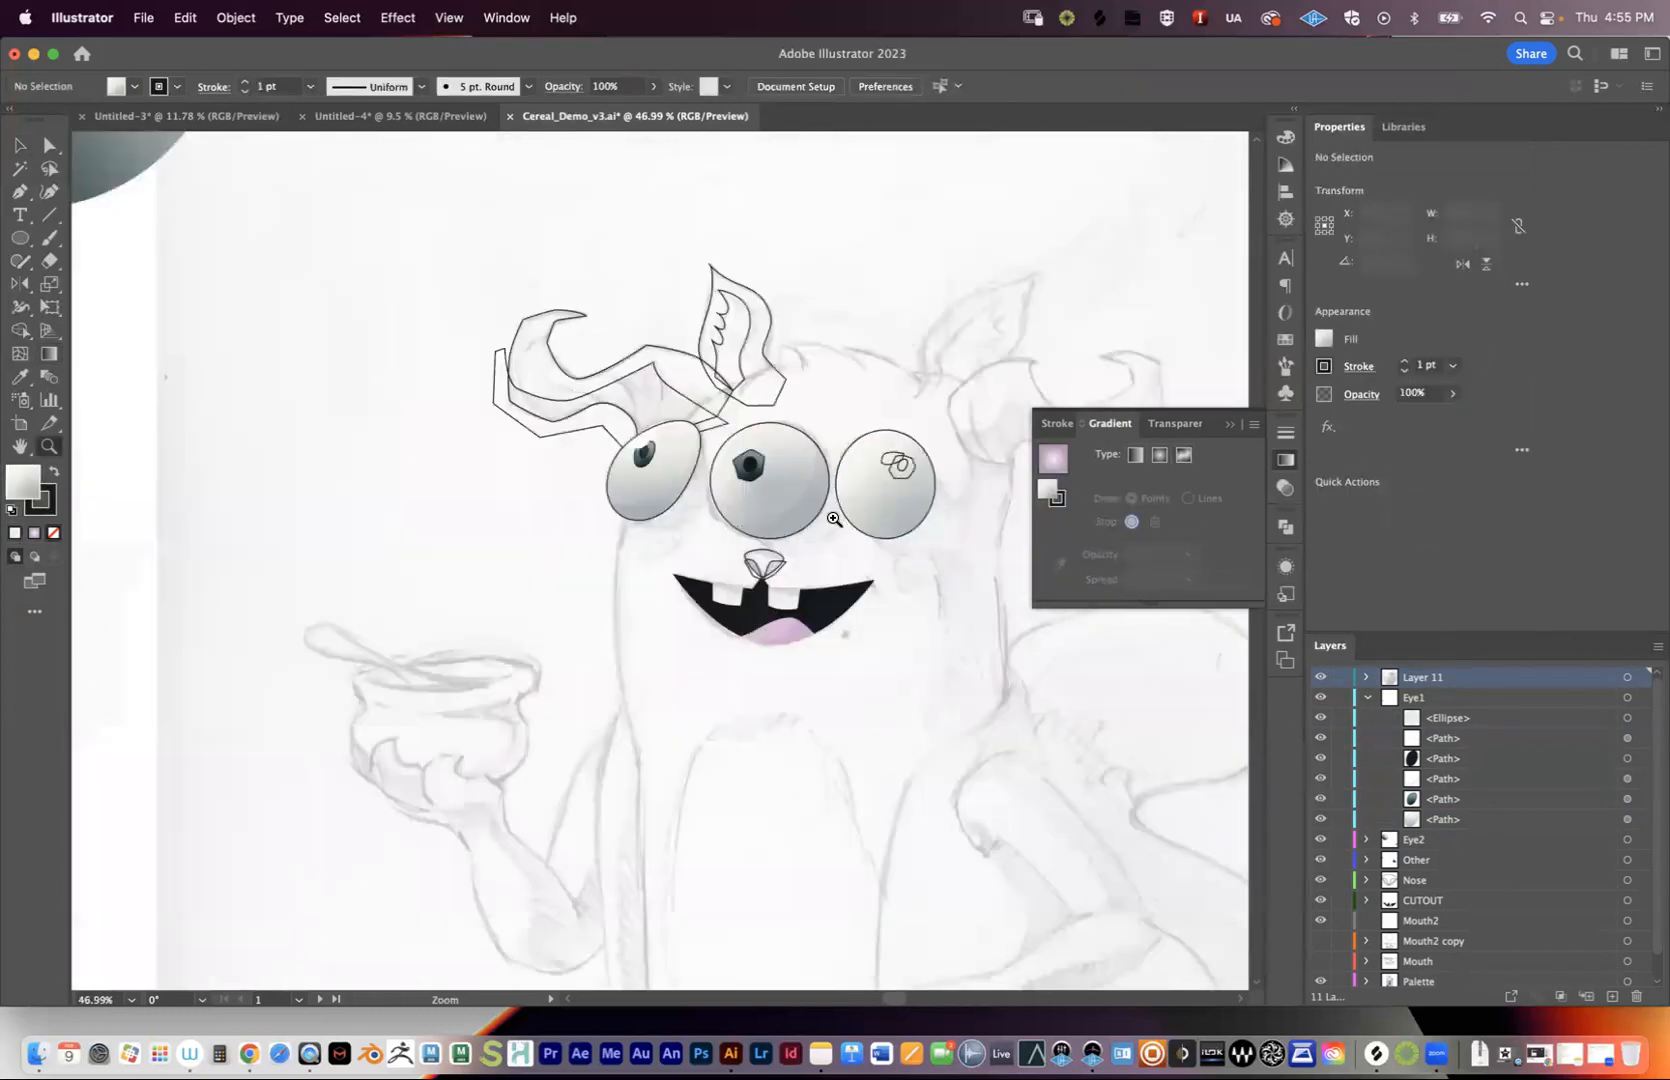
pyautogui.hscroll(5, 834, 522)
pyautogui.scroll(2, 834, 522)
pyautogui.press('v')
pyautogui.click(785, 500)
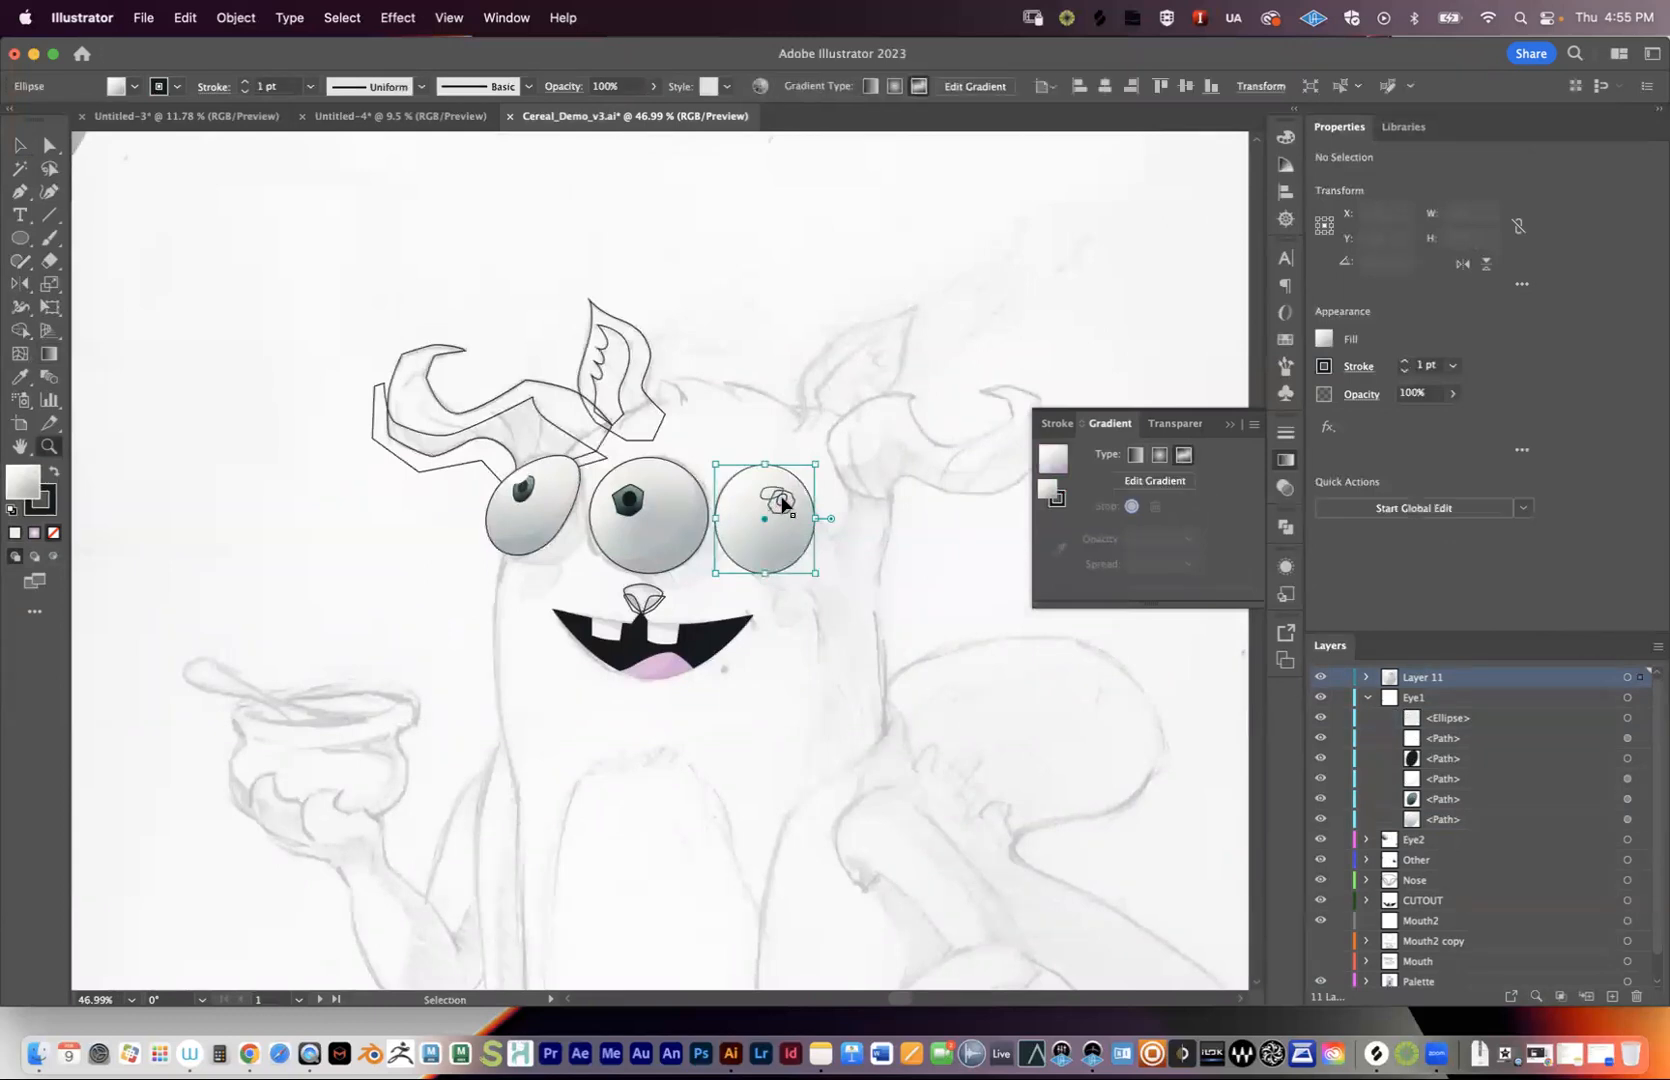
pyautogui.press('super+z')
pyautogui.moveTo(839, 408); pyautogui.dragTo(792, 472)
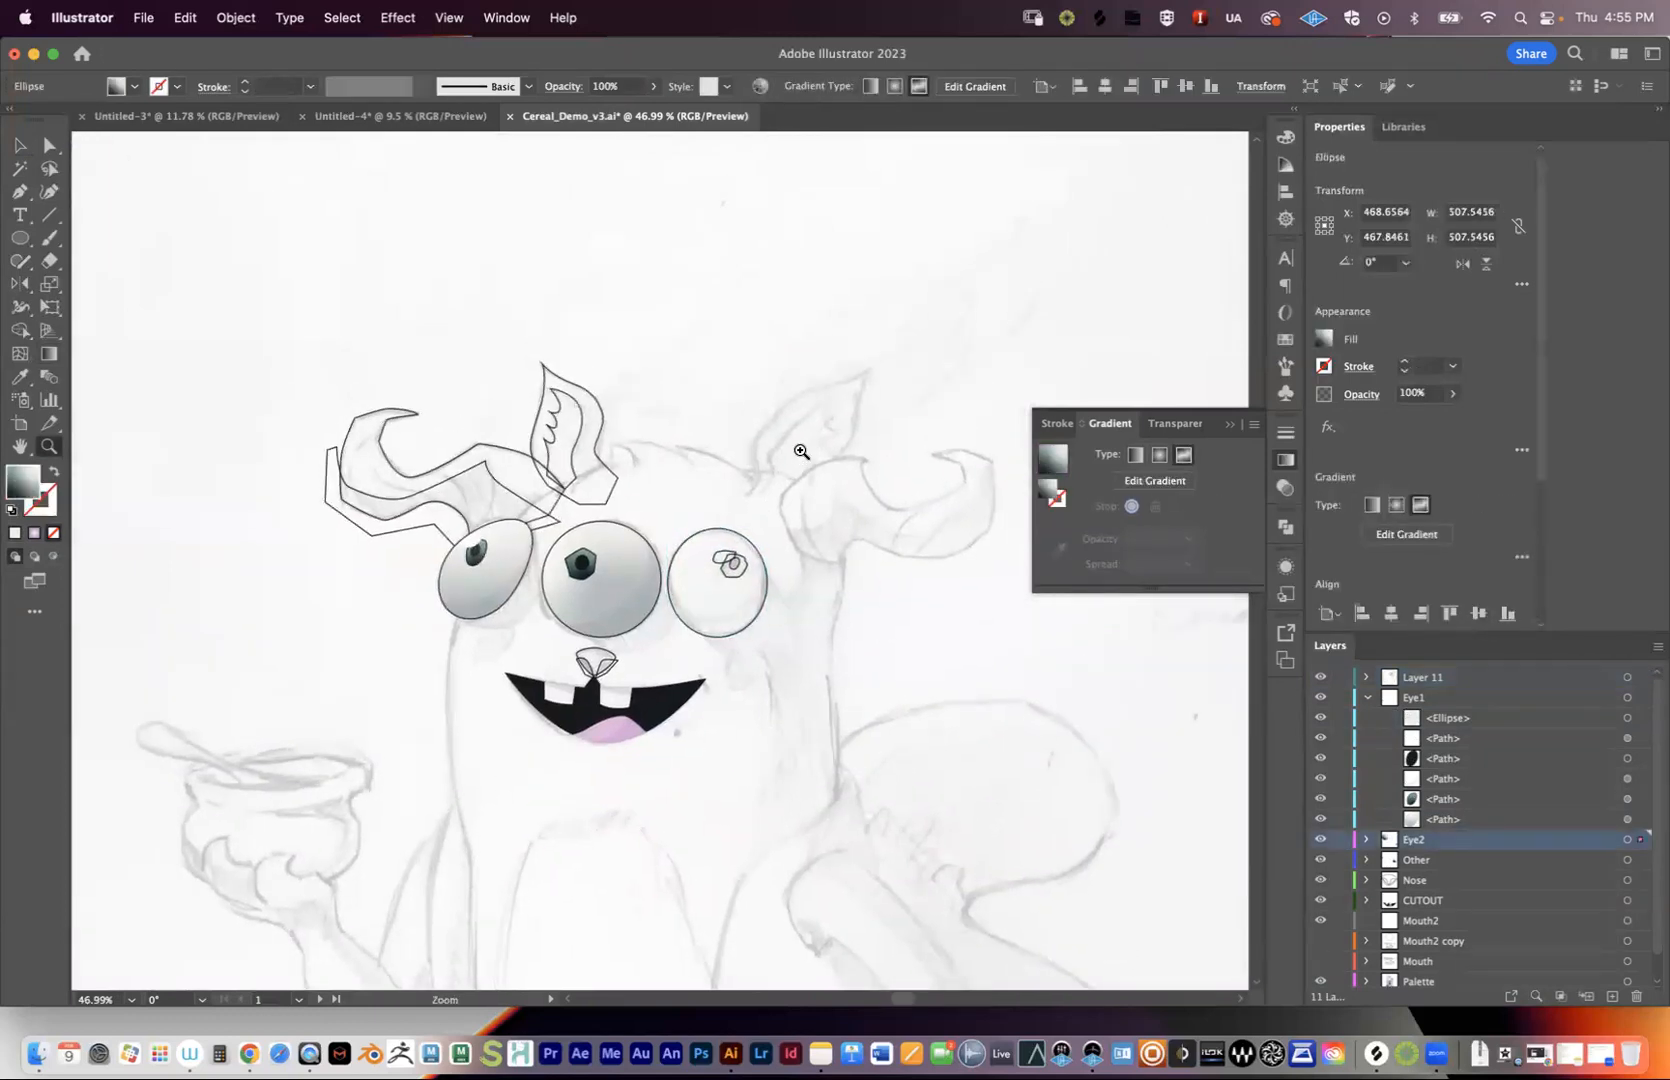
pyautogui.press('p')
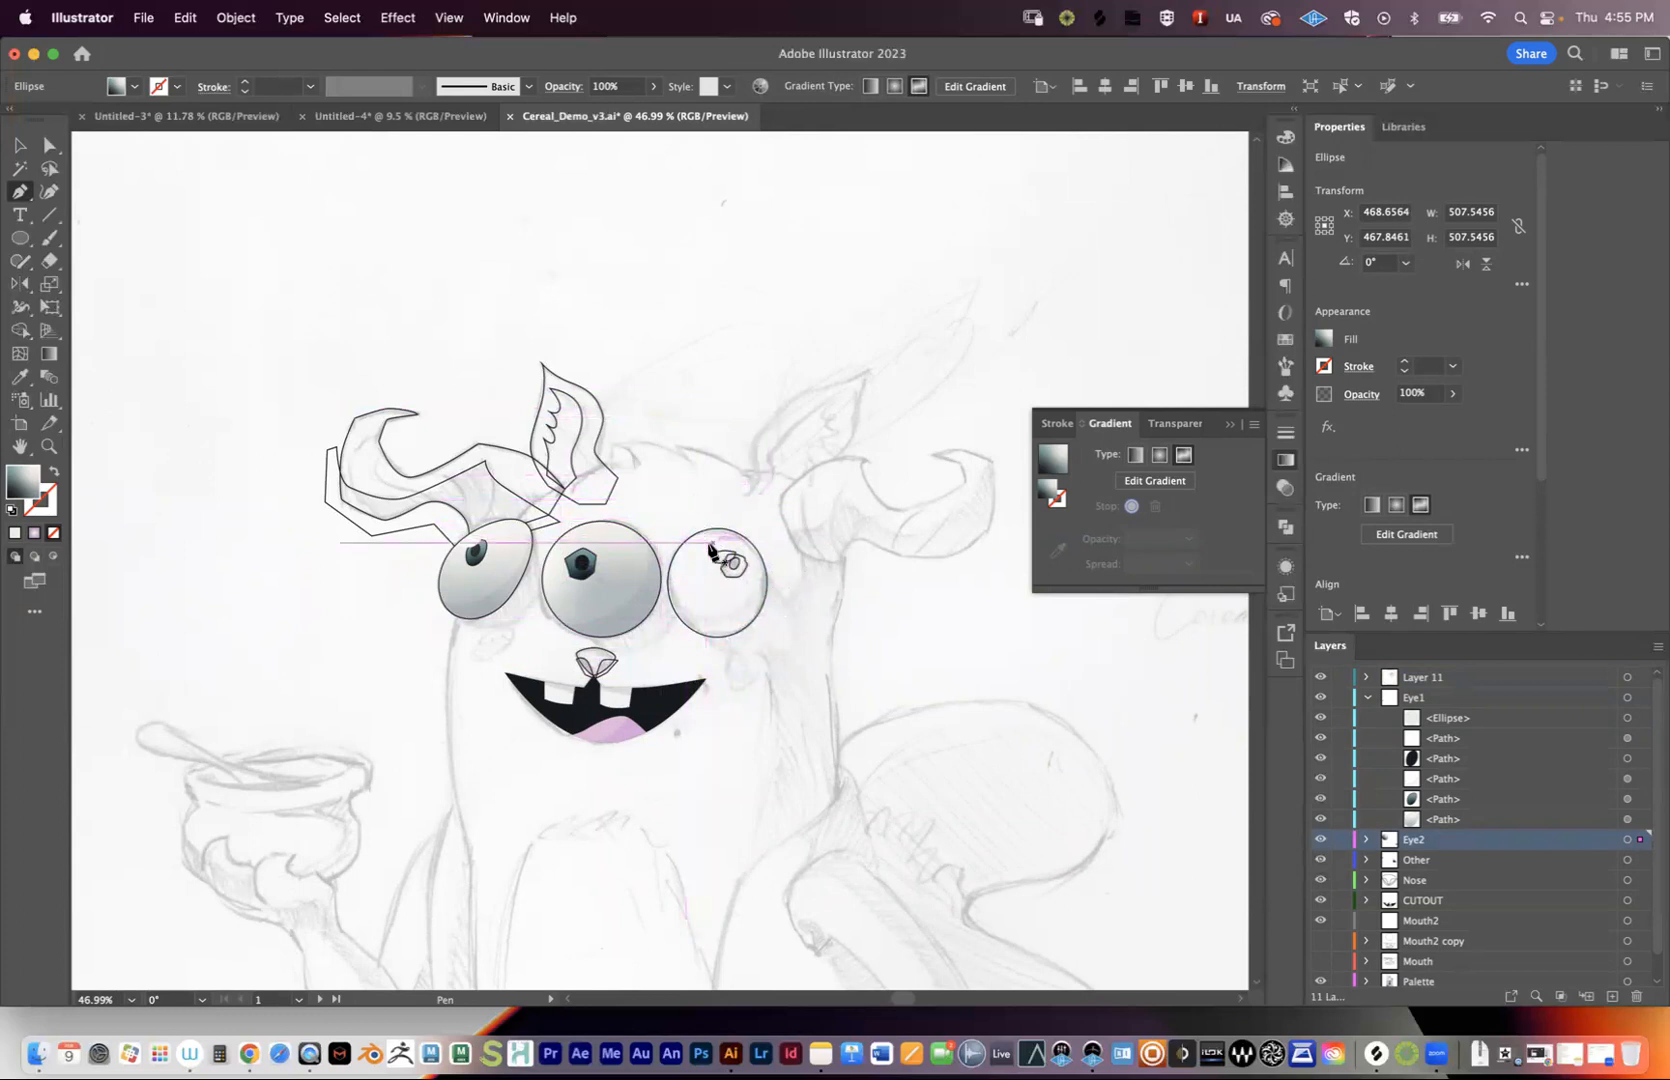
pyautogui.scroll(3, 660, 414)
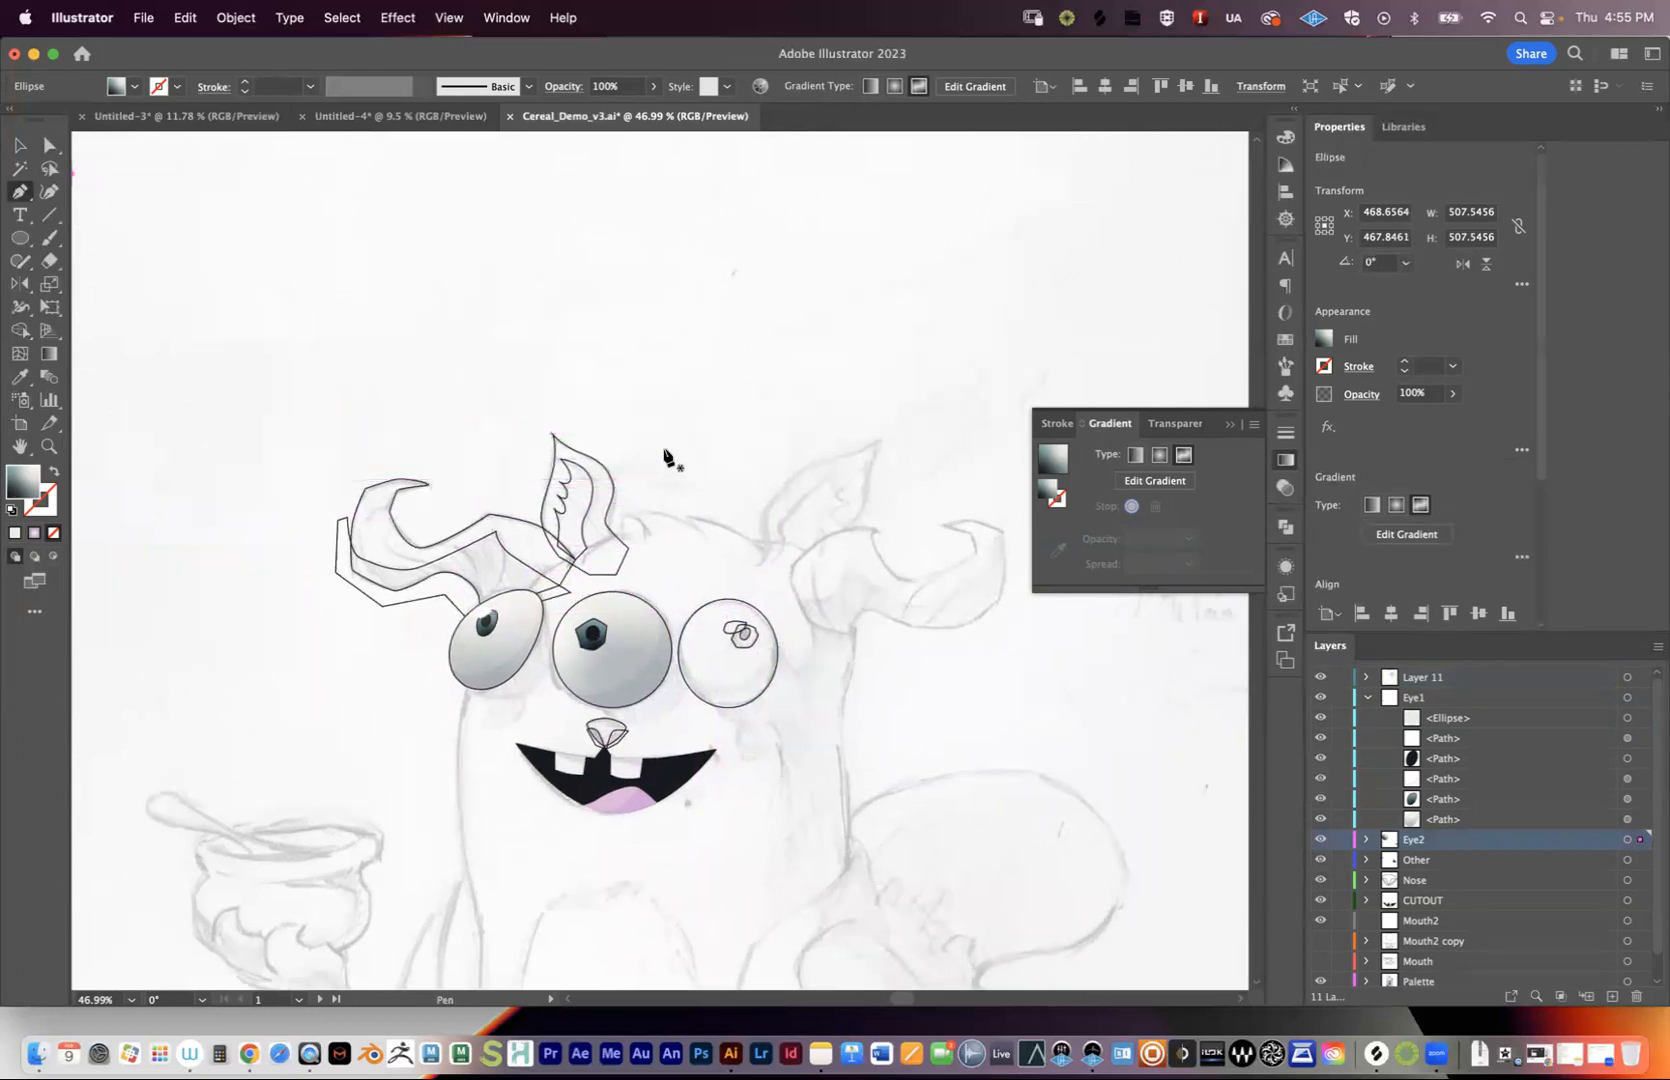
pyautogui.hscroll(-5, 400, 400)
pyautogui.scroll(2, 400, 400)
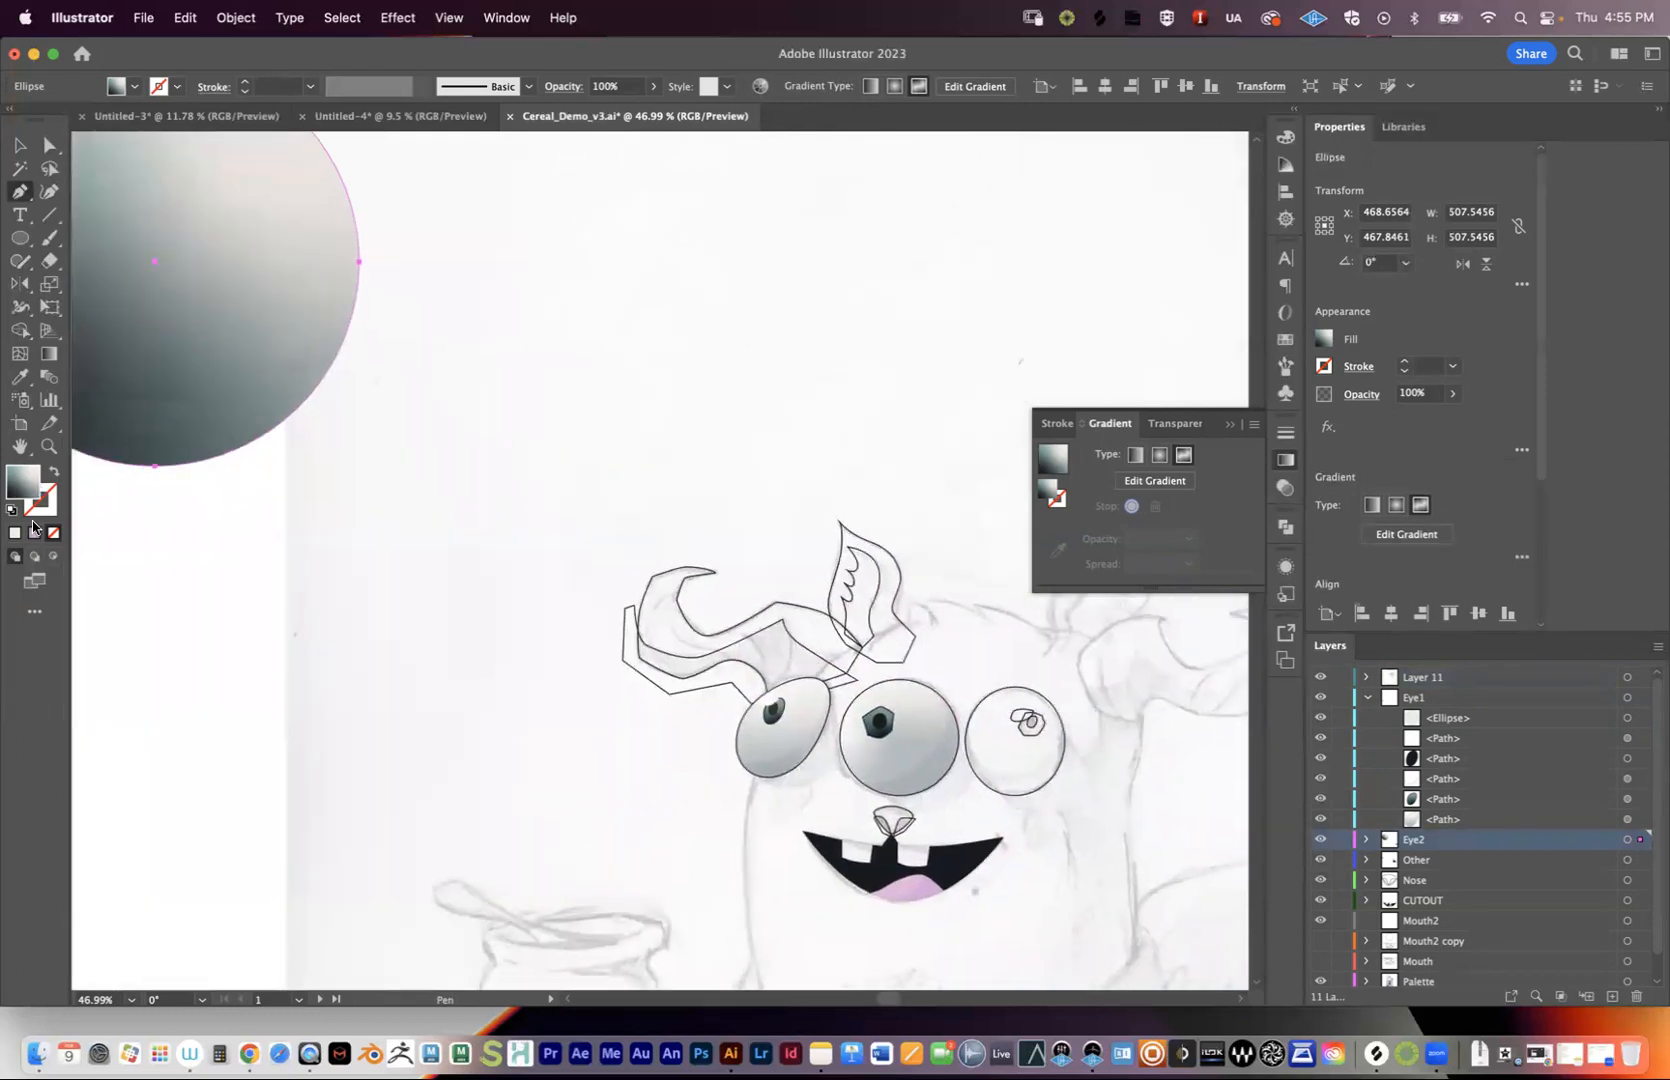
pyautogui.click(268, 315)
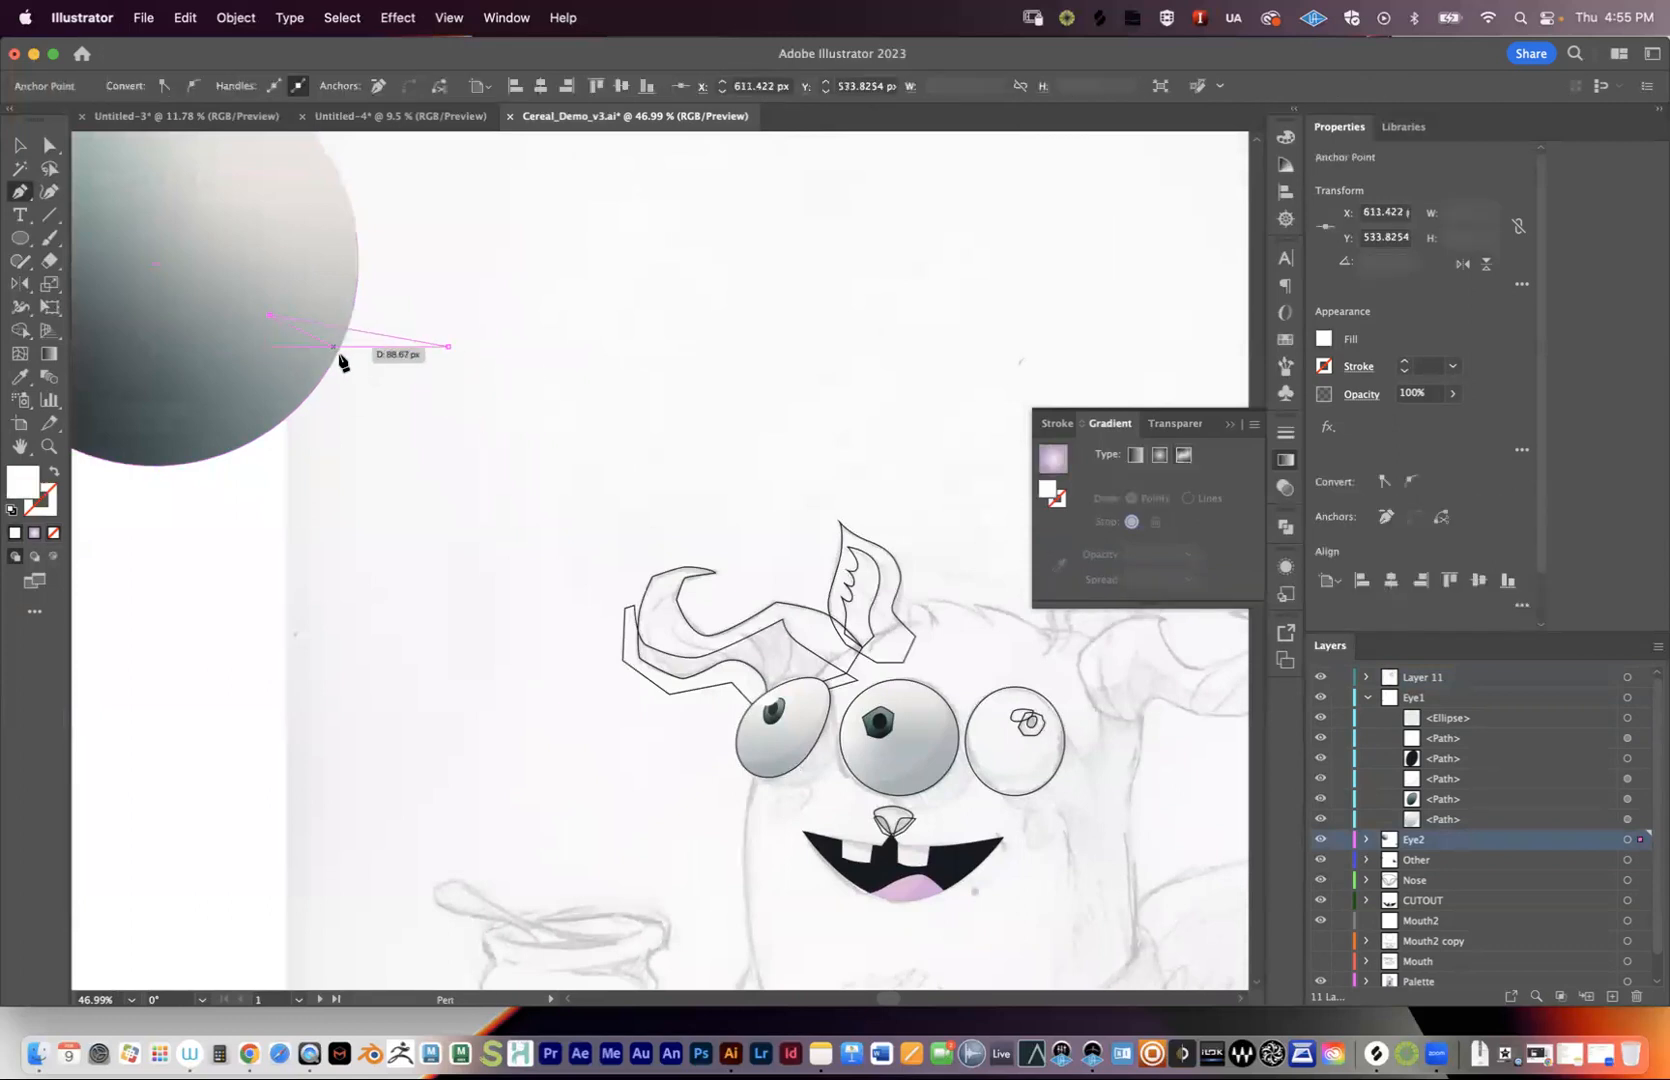
pyautogui.click(446, 347)
pyautogui.press('v')
pyautogui.moveTo(398, 370); pyautogui.dragTo(466, 372)
# - Delete the large gradient circle and draw a rectangle about 437 by 294 px above and left of the character
pyautogui.click(261, 358)
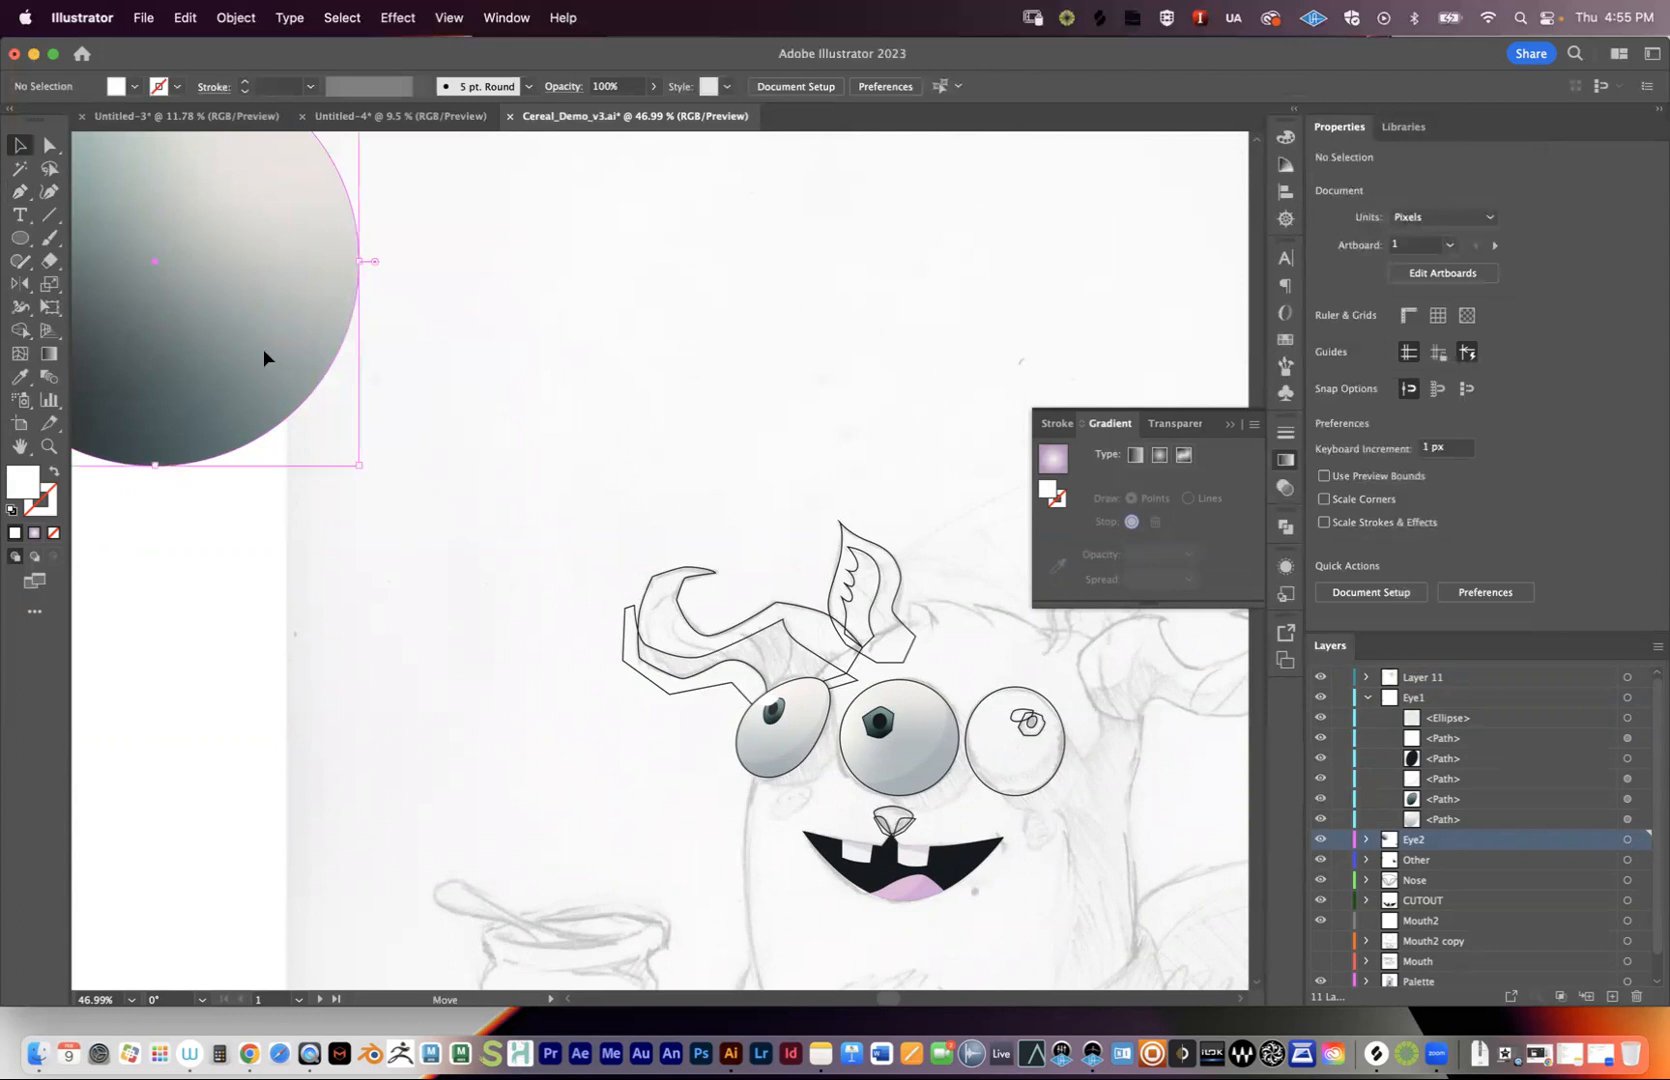
pyautogui.press('Delete')
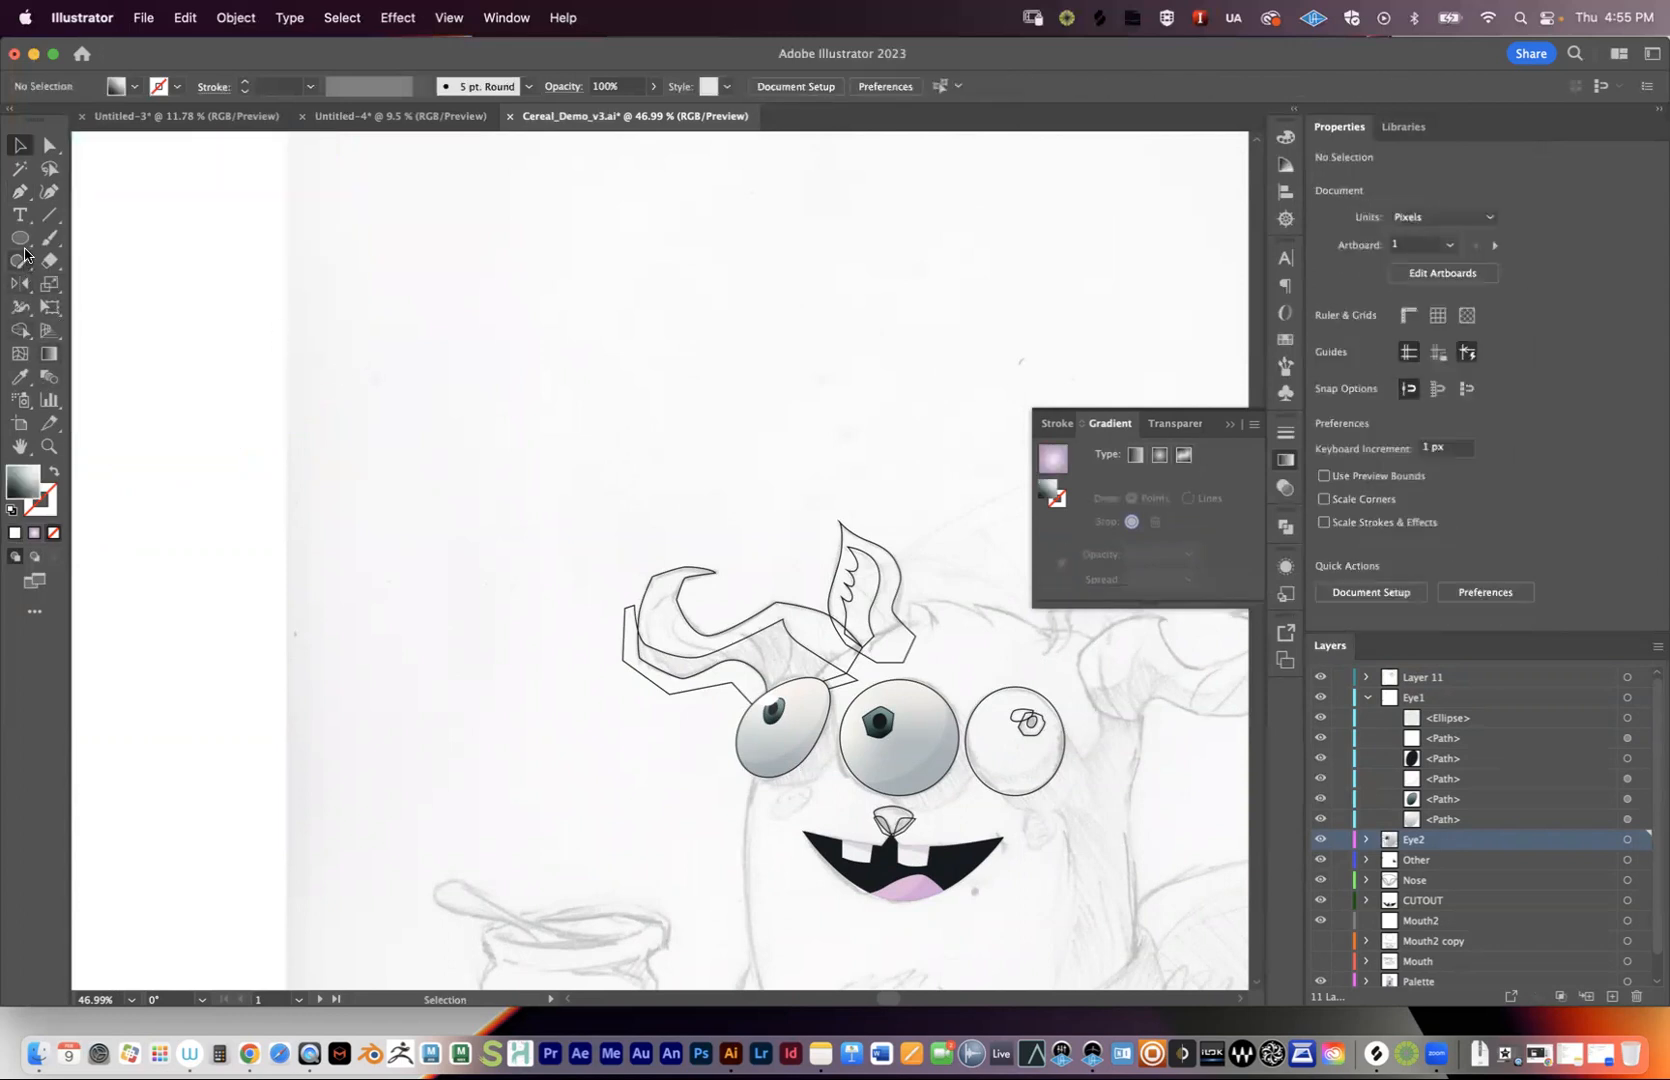
pyautogui.click(17, 247)
pyautogui.click(85, 248)
pyautogui.moveTo(249, 235)
pyautogui.mouseDown()
pyautogui.moveTo(261, 277)
pyautogui.moveTo(656, 466)
pyautogui.moveTo(601, 471)
pyautogui.mouseUp()
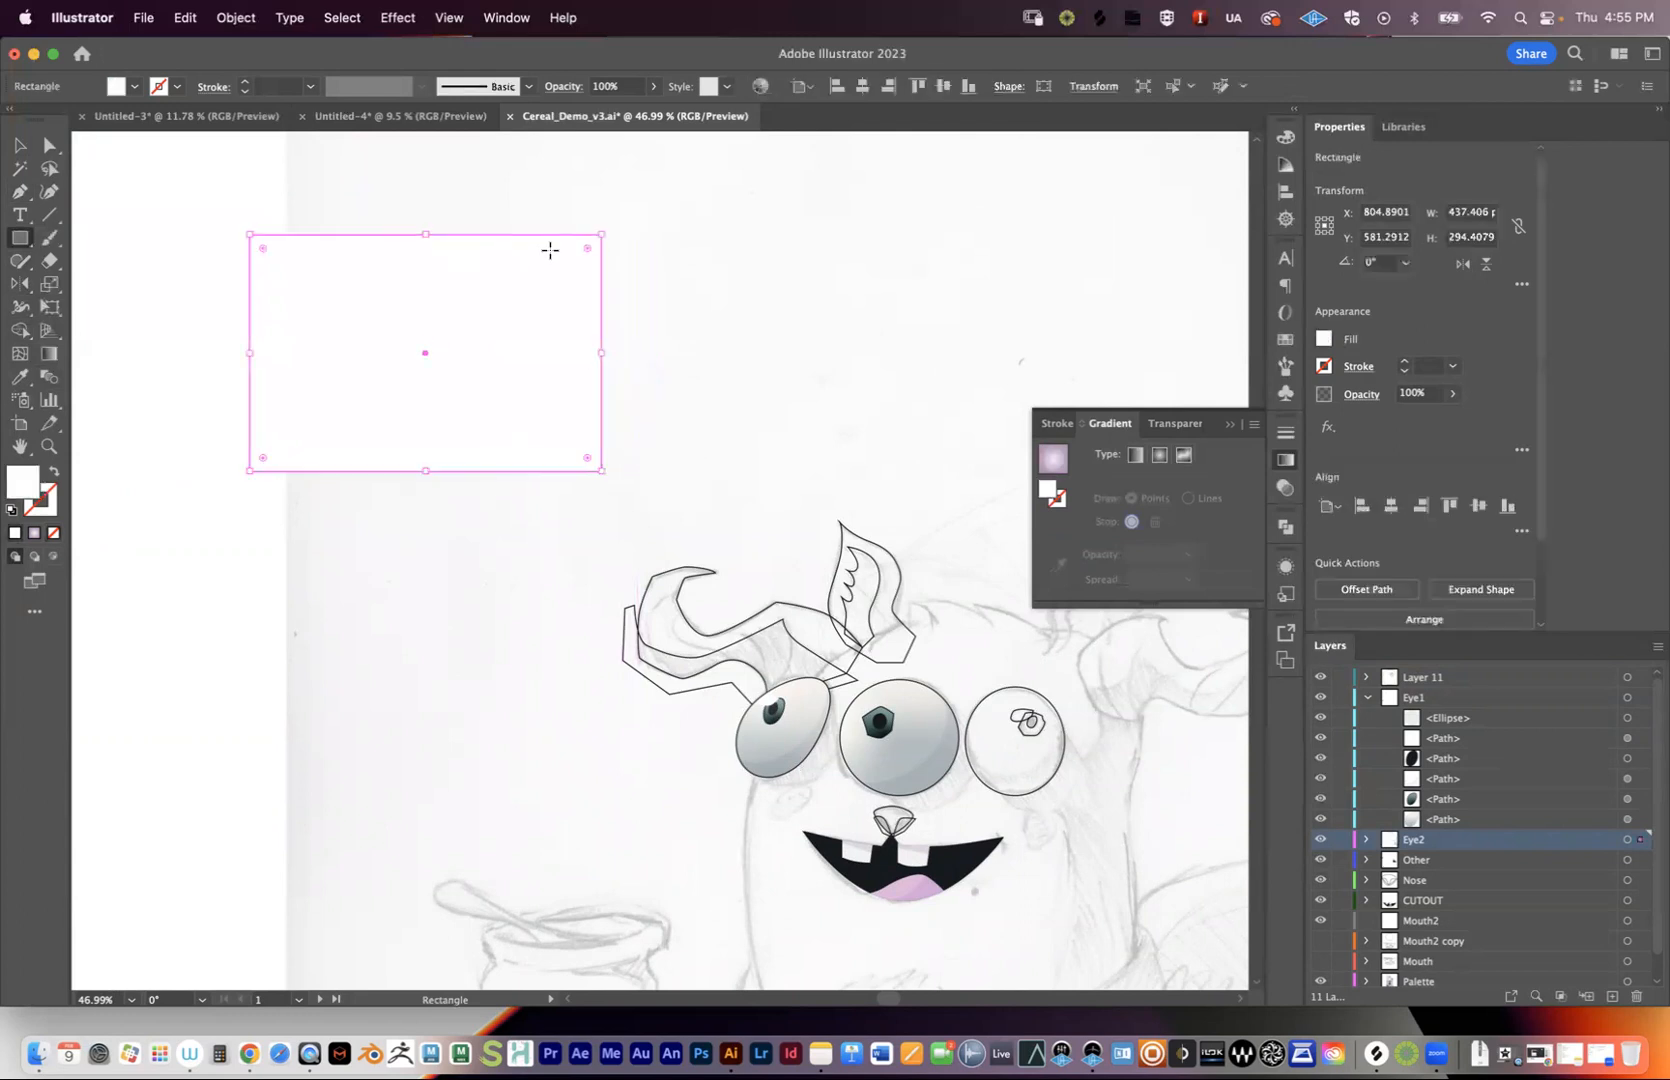
# - Round the rectangle's corners slightly and move it about 76 px to the left and 5 px up
pyautogui.moveTo(586, 247); pyautogui.dragTo(580, 257)
pyautogui.press('v')
pyautogui.moveTo(487, 336); pyautogui.dragTo(446, 341)
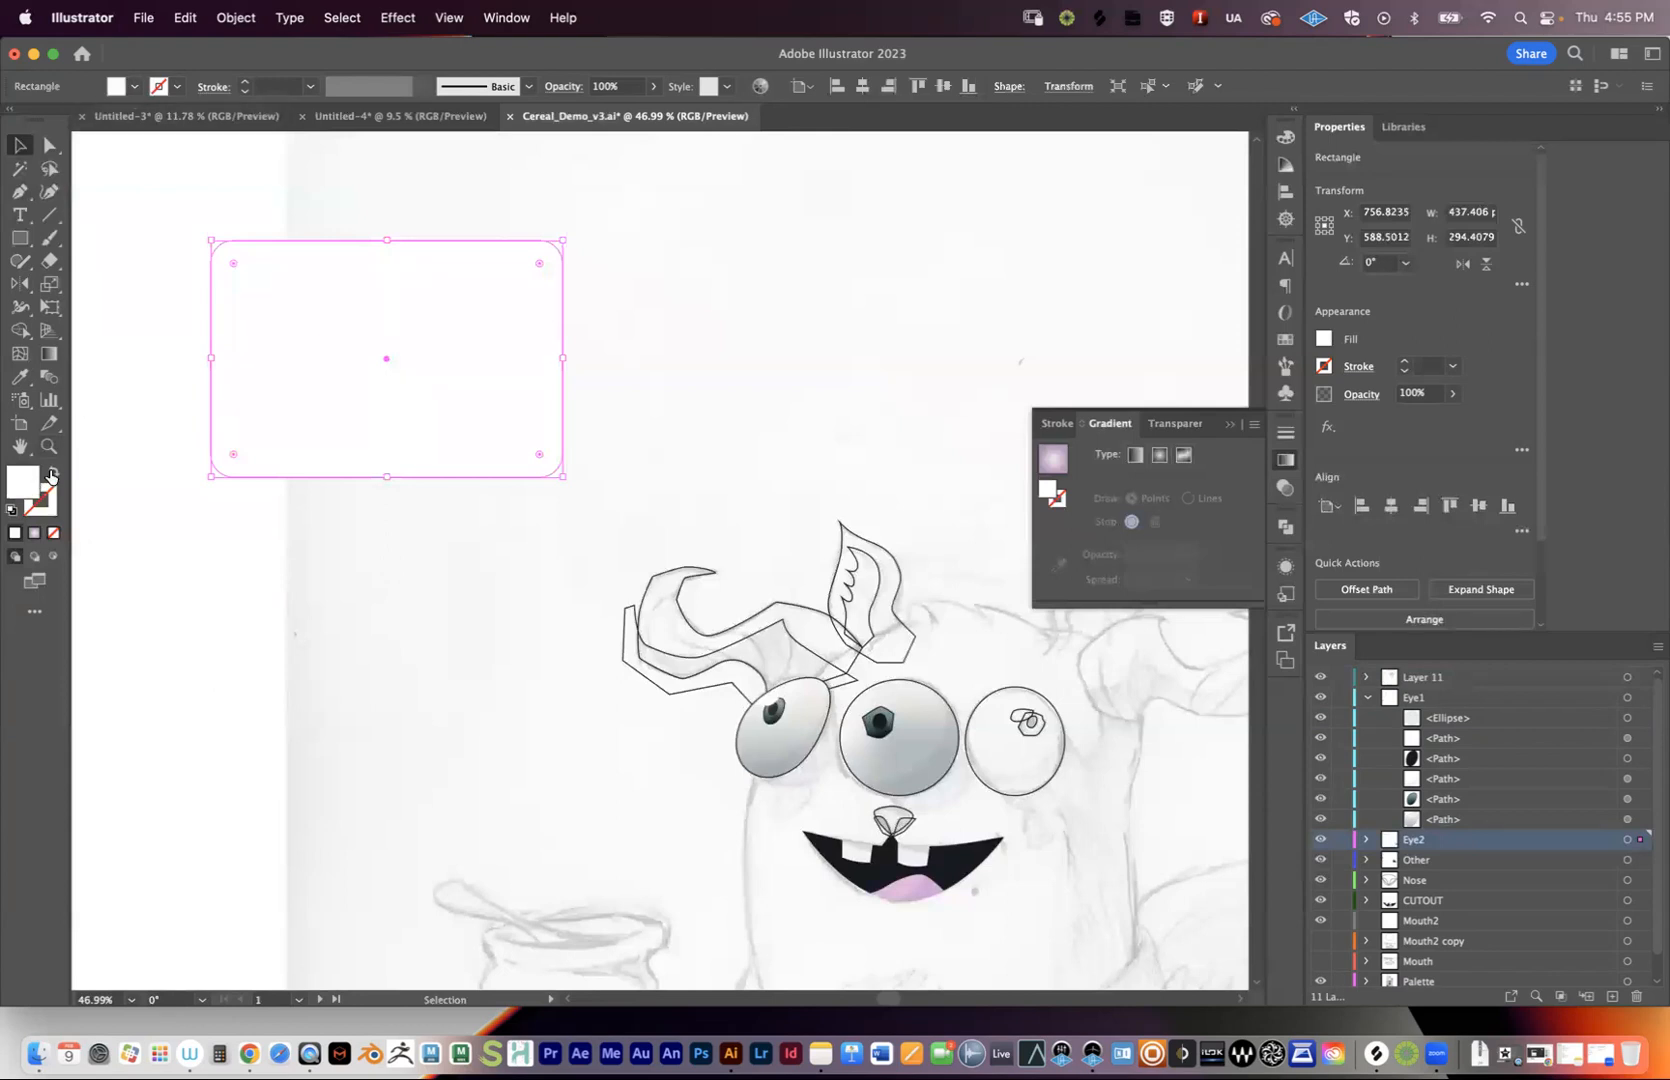
pyautogui.moveTo(395, 388); pyautogui.dragTo(373, 379)
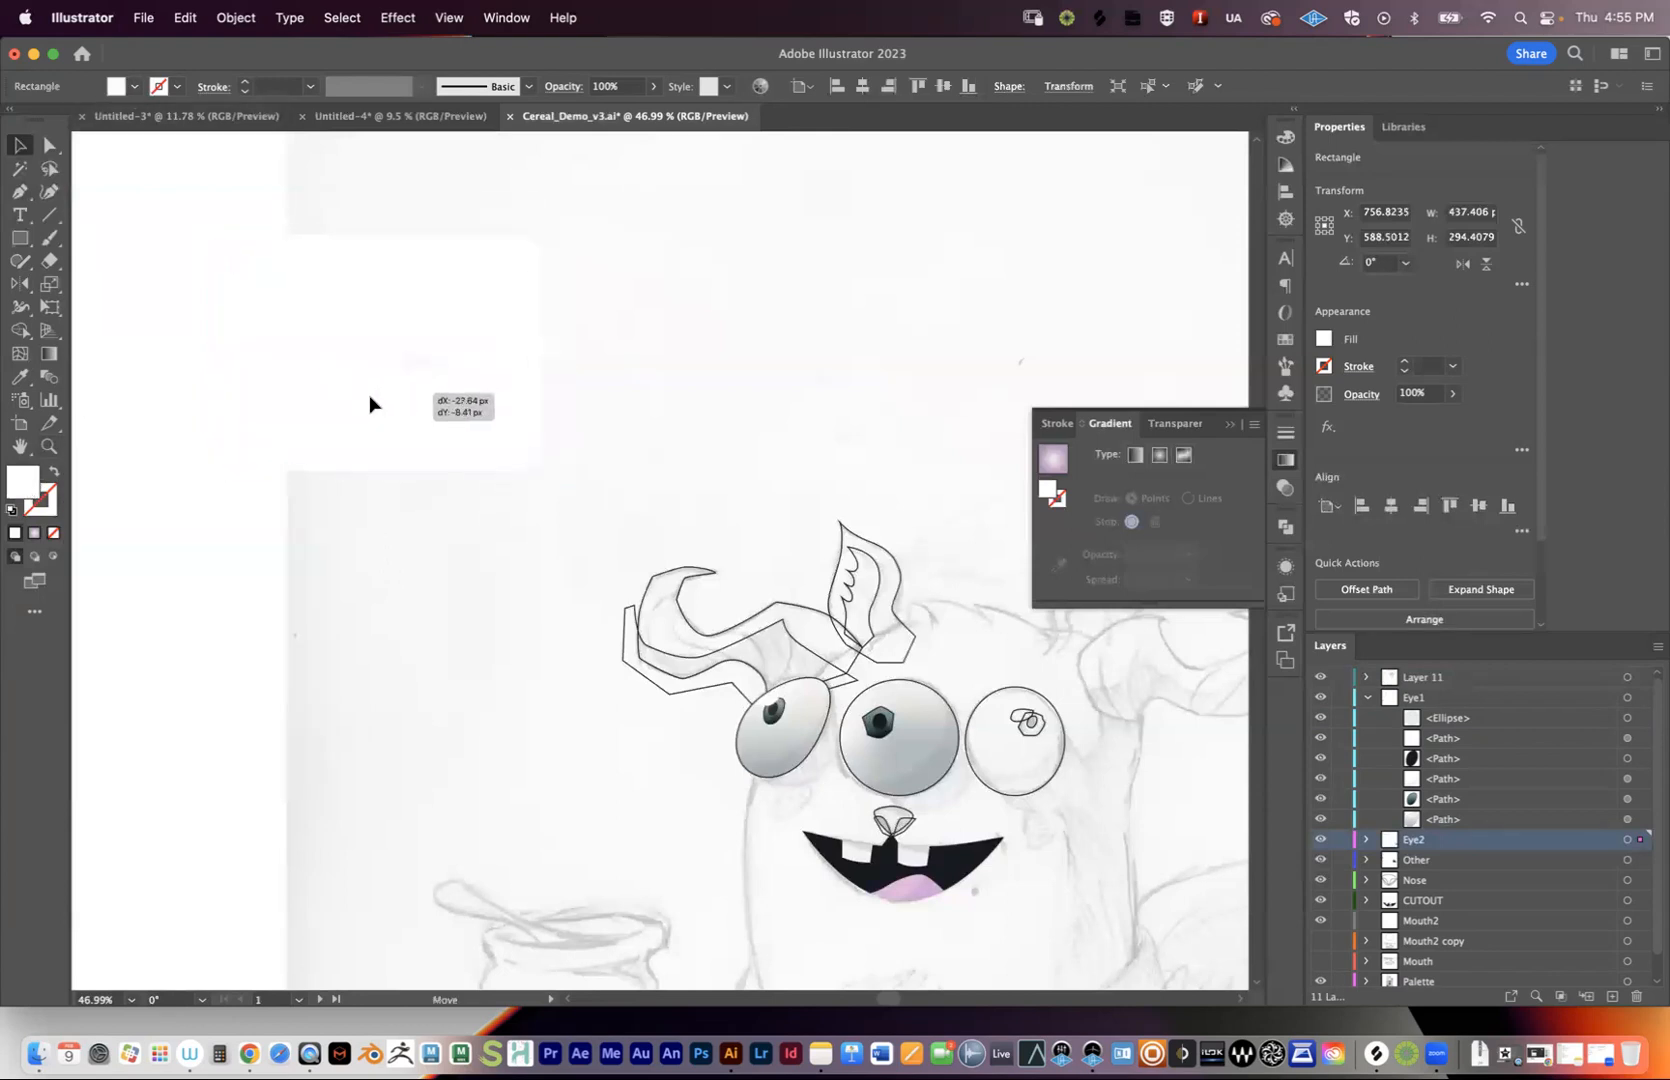
pyautogui.doubleClick(37, 488)
pyautogui.write('1526CC')
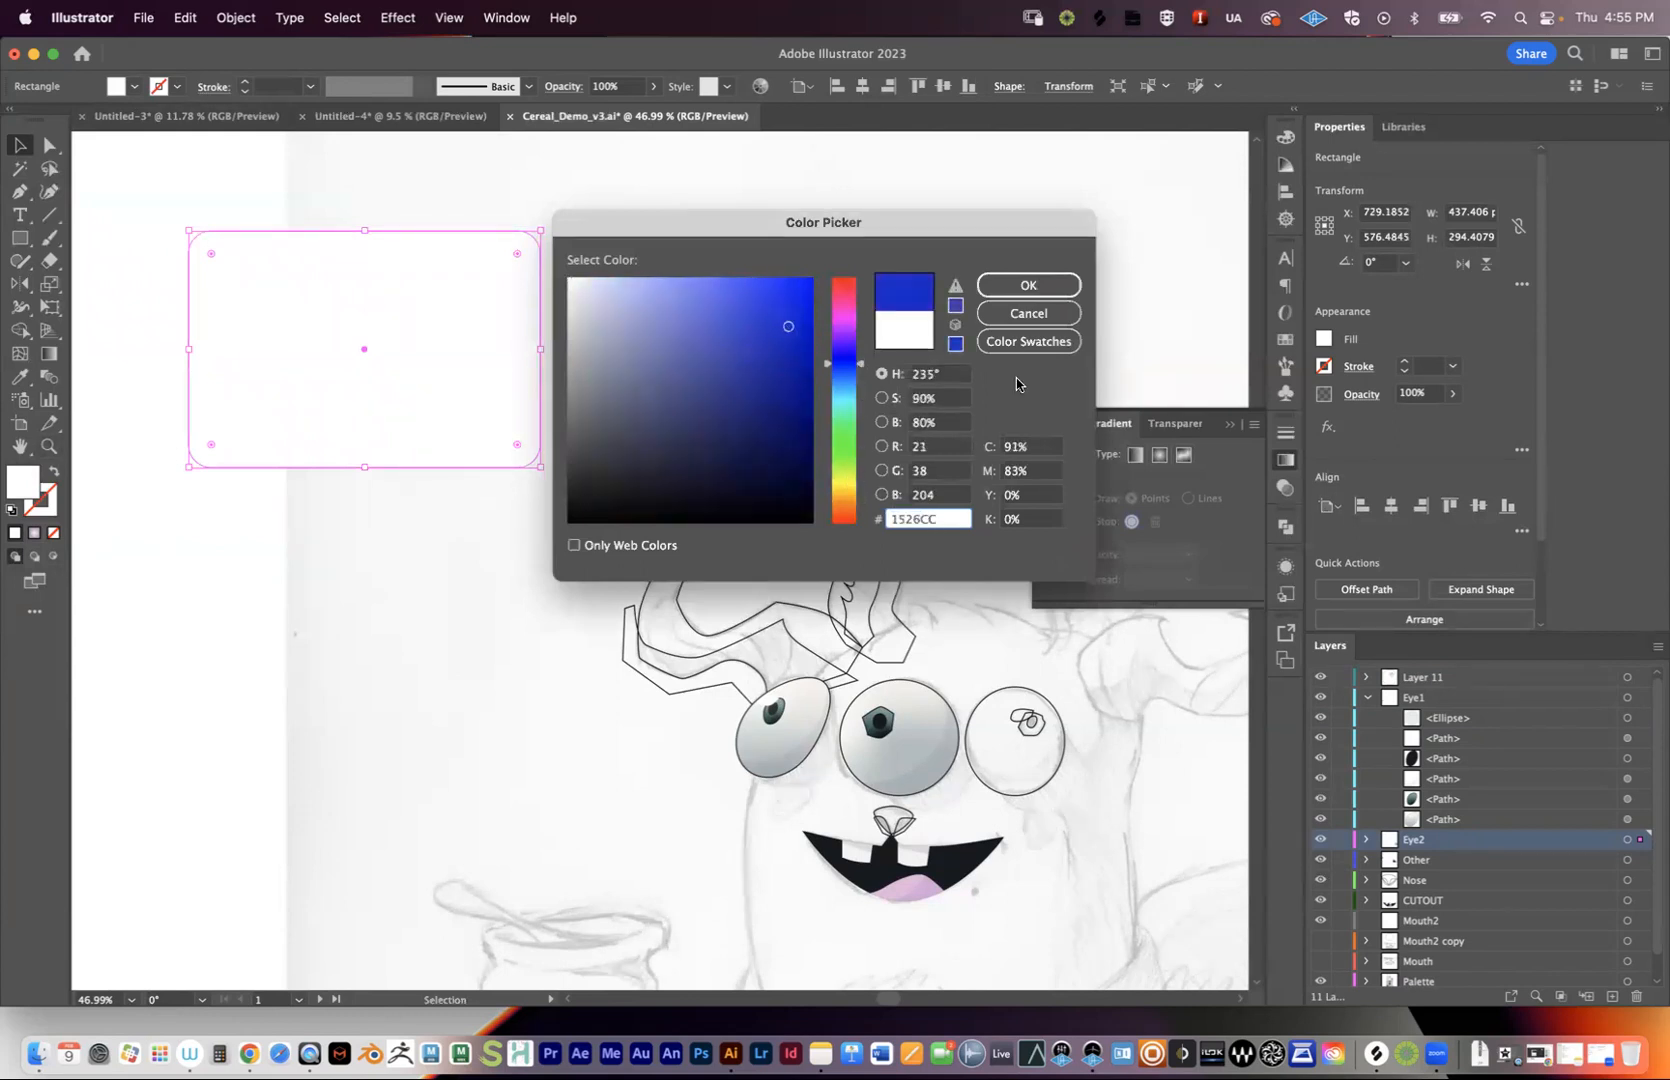
pyautogui.click(1027, 341)
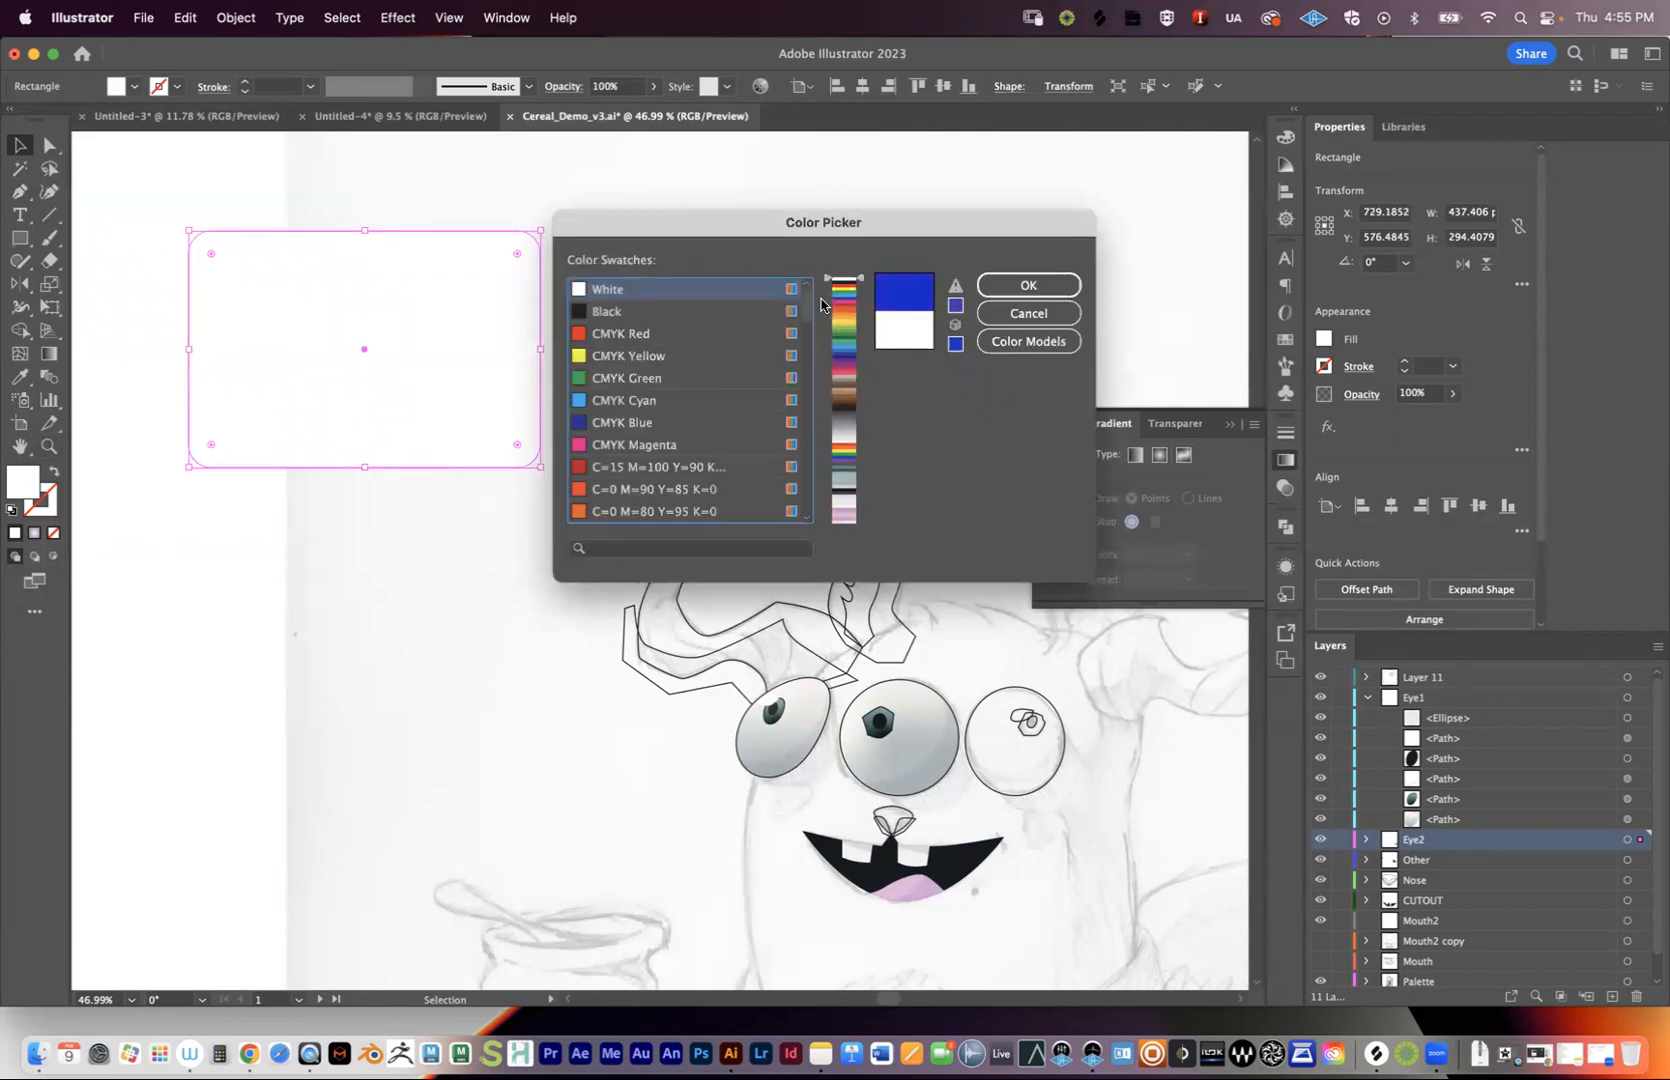
pyautogui.moveTo(855, 283); pyautogui.dragTo(831, 521)
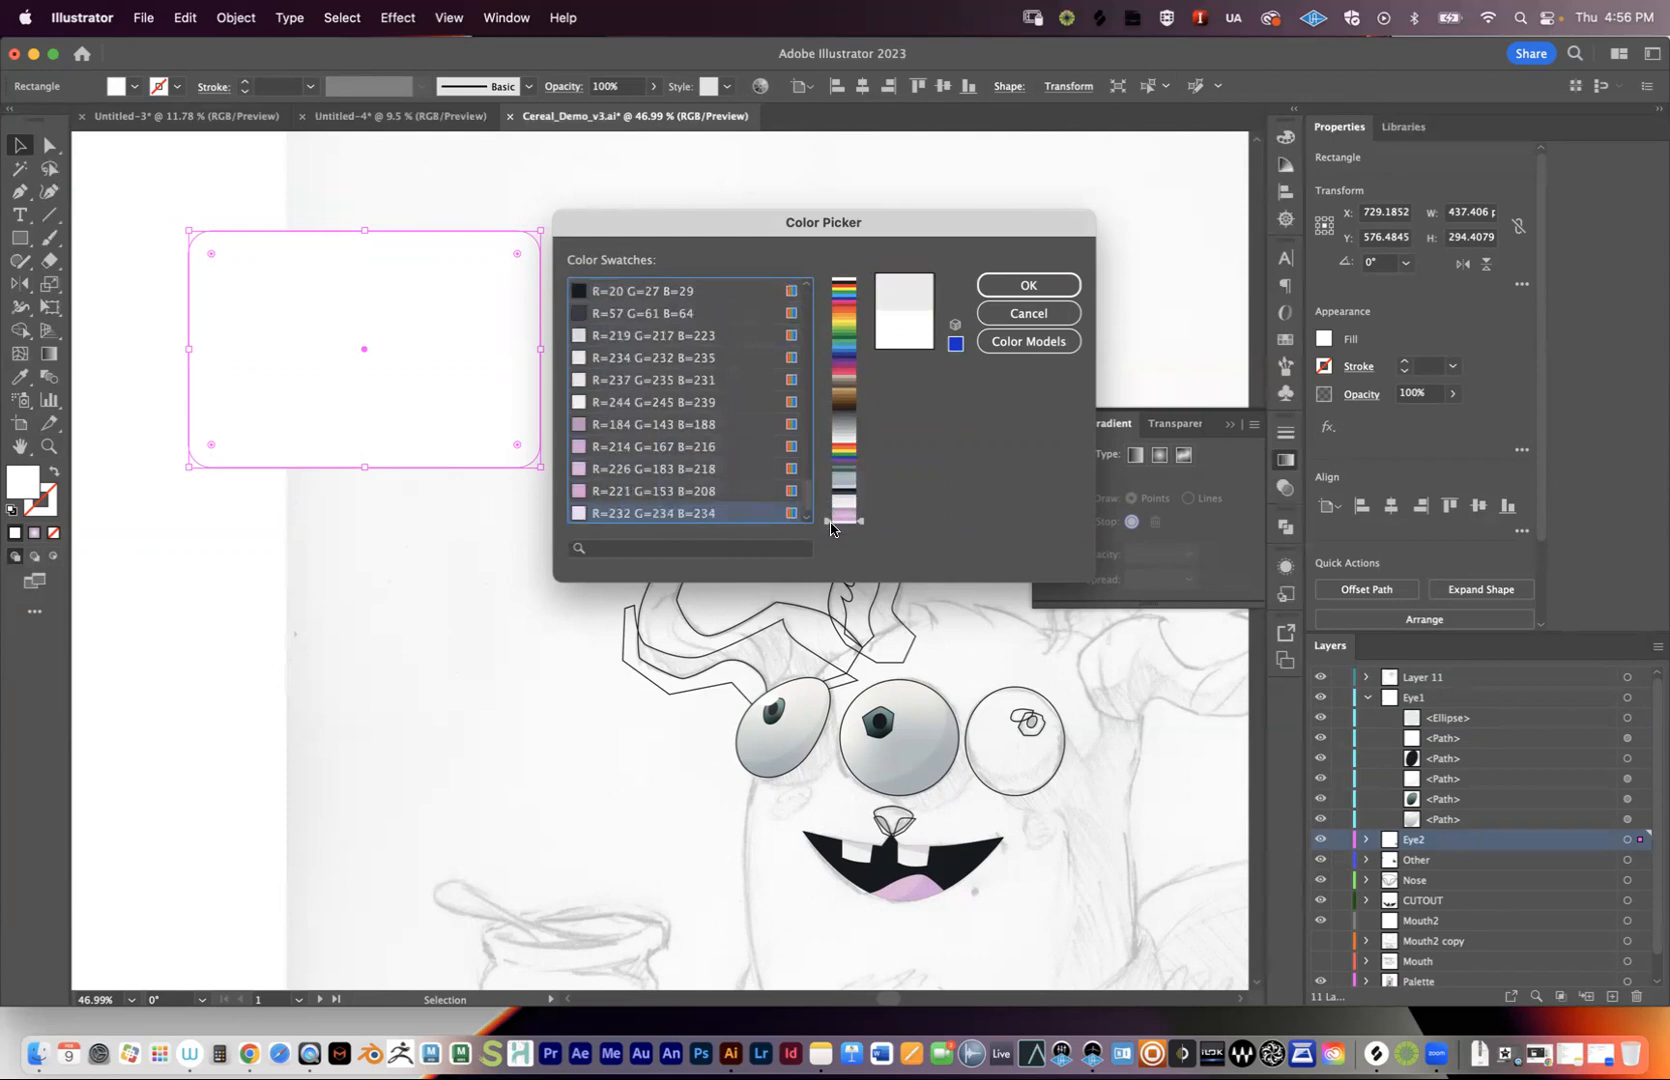
pyautogui.click(625, 450)
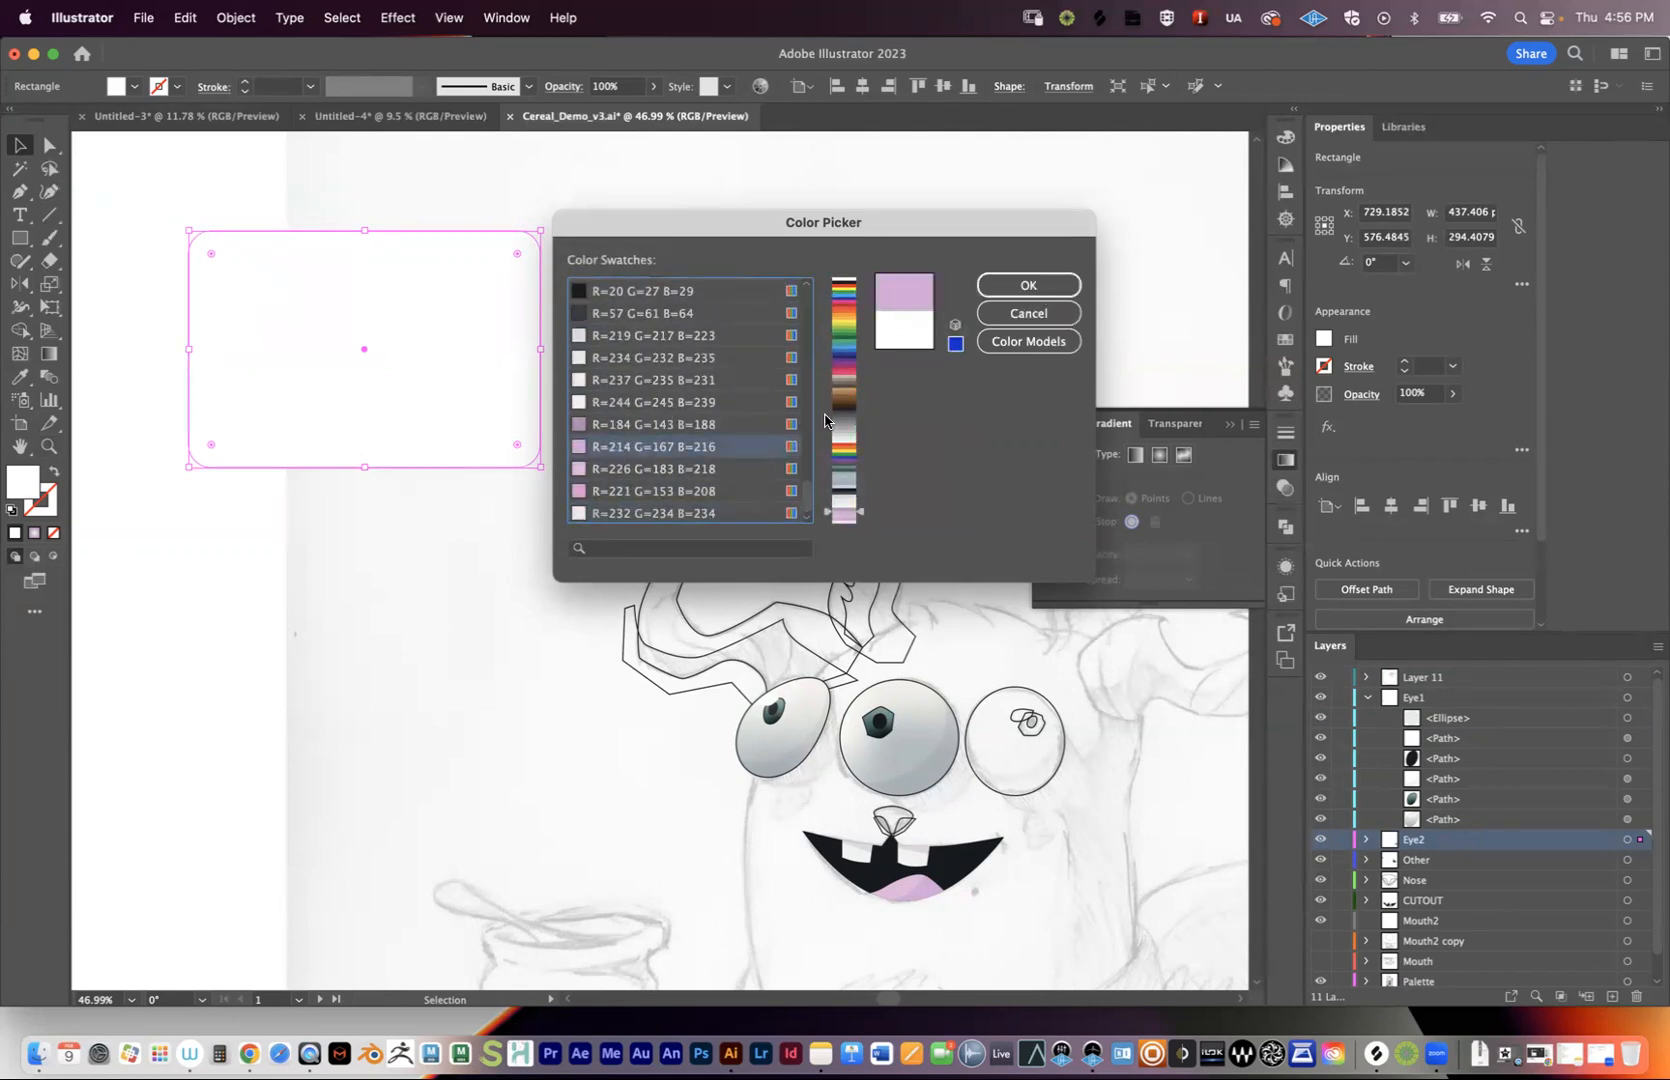
pyautogui.moveTo(864, 514); pyautogui.dragTo(874, 430)
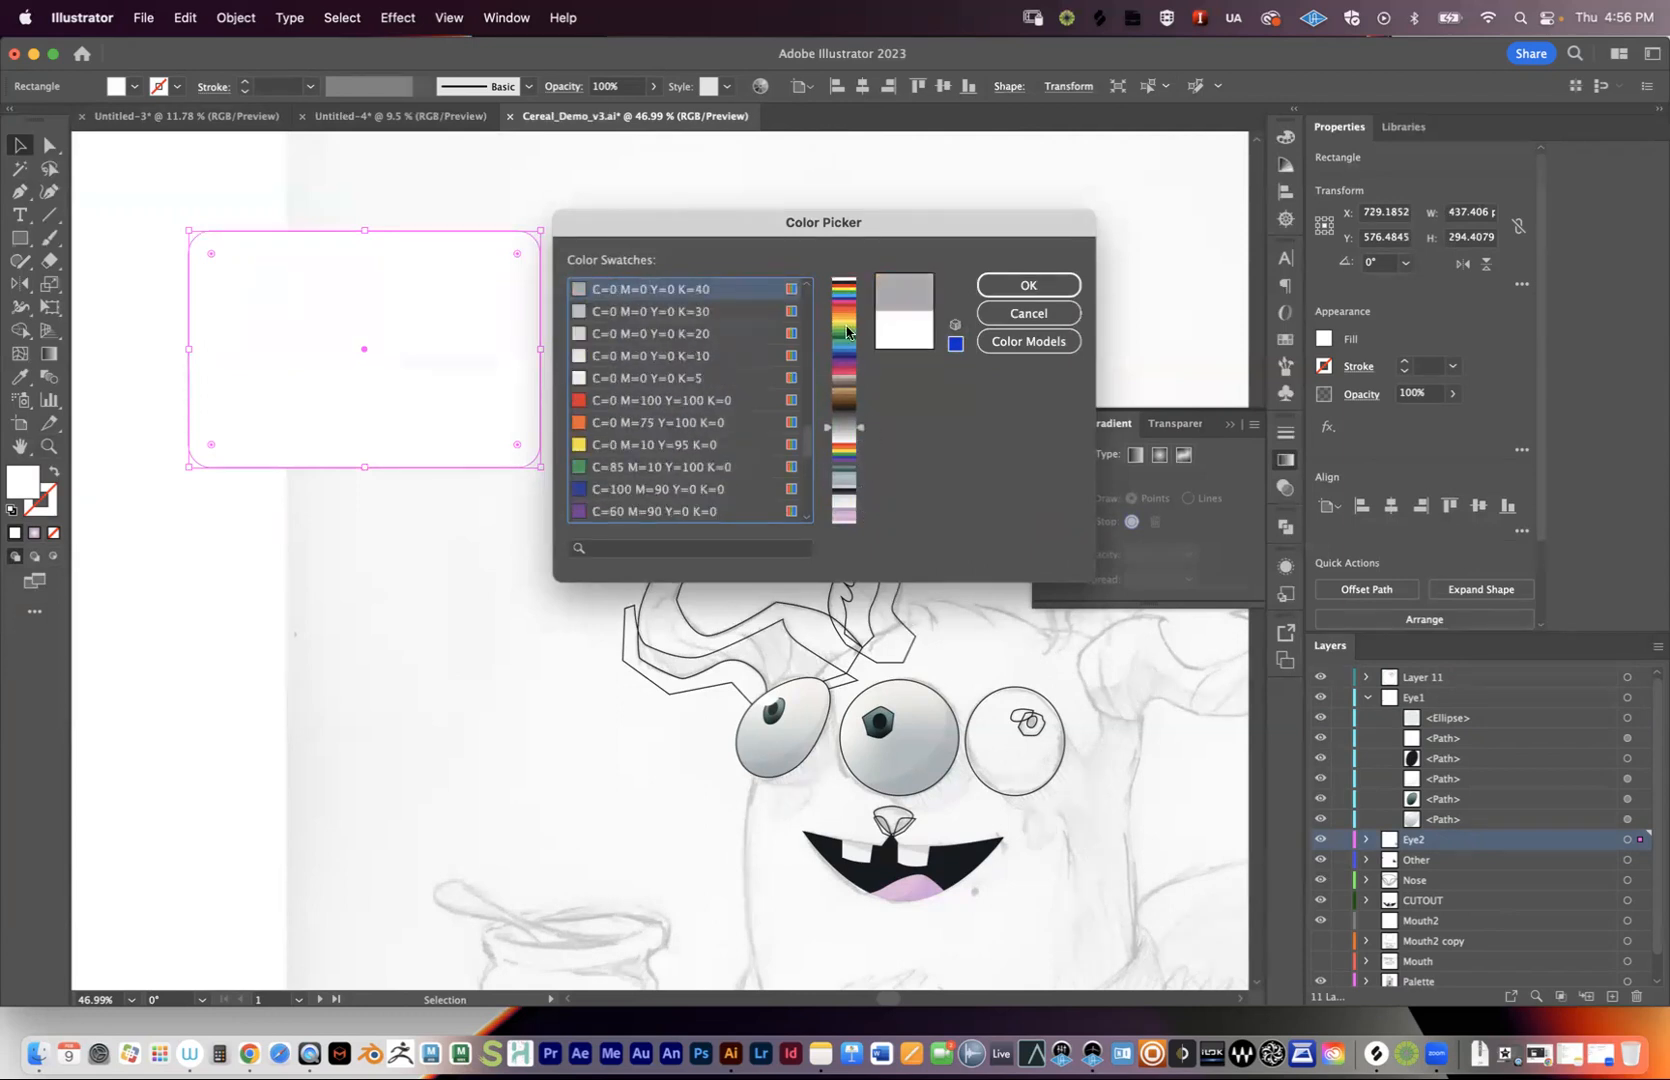
pyautogui.click(1018, 313)
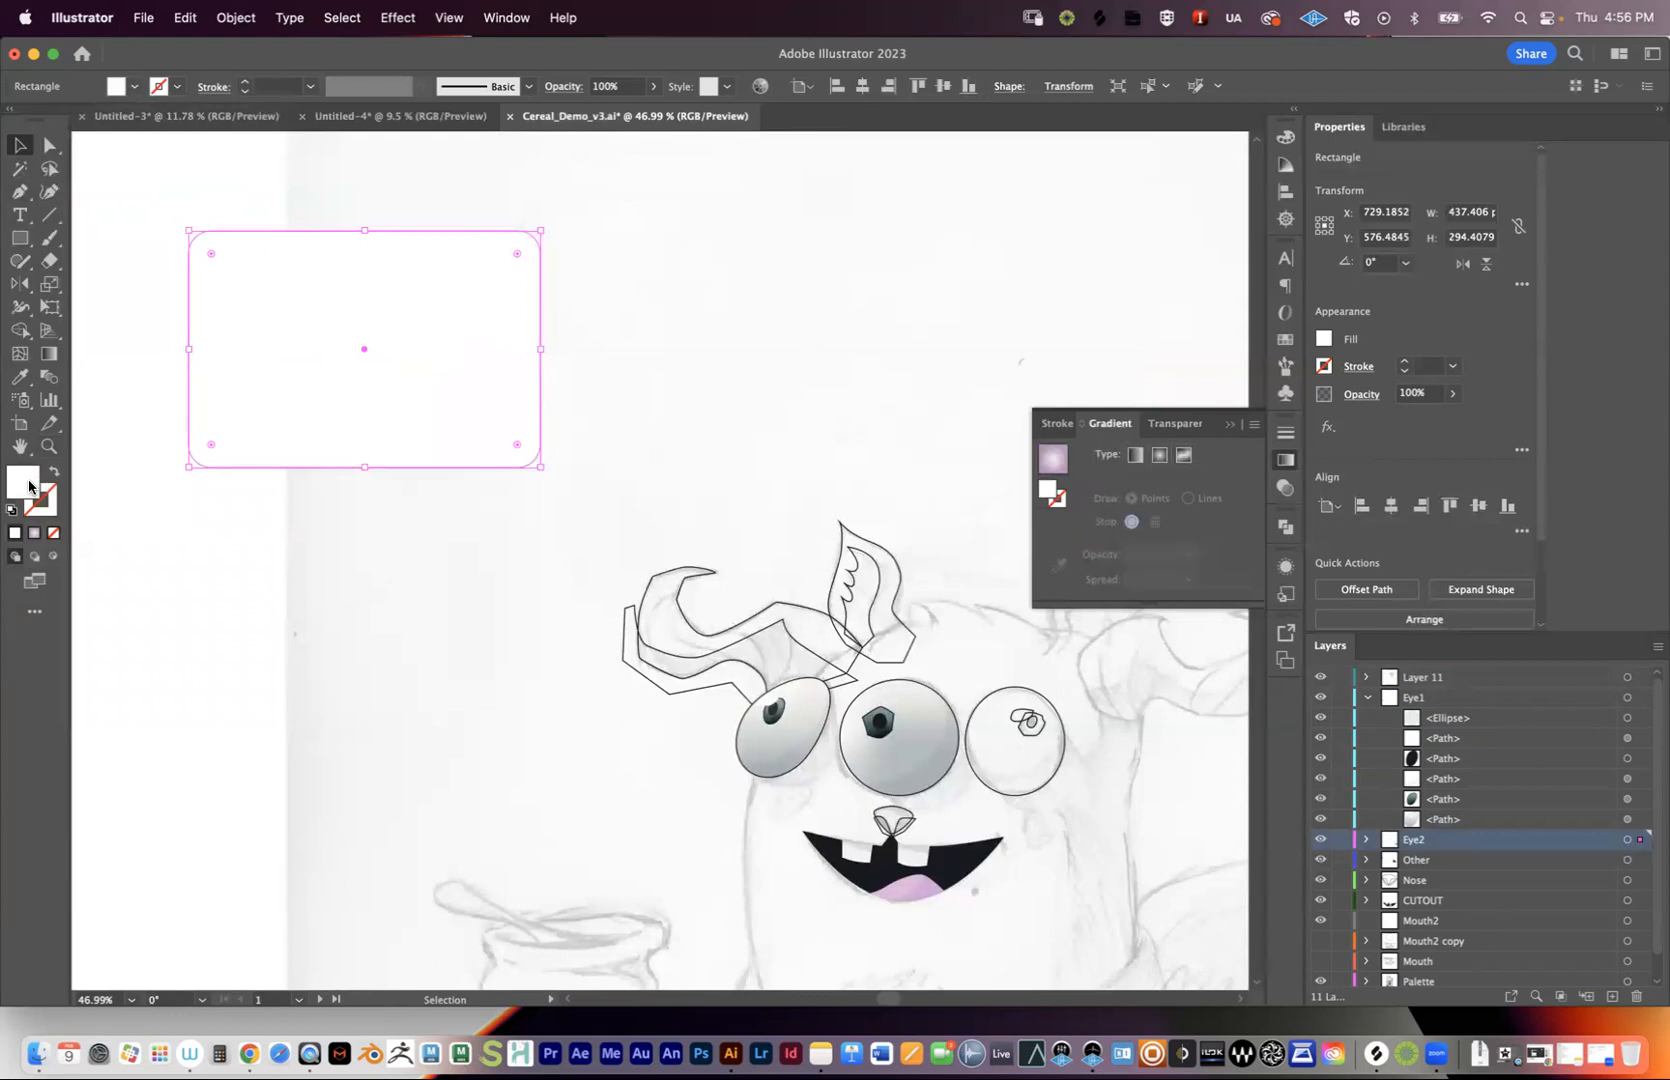
# - Fill the rounded rectangle with a blue-gray palette swatch and move it about 8 px up
pyautogui.click(134, 90)
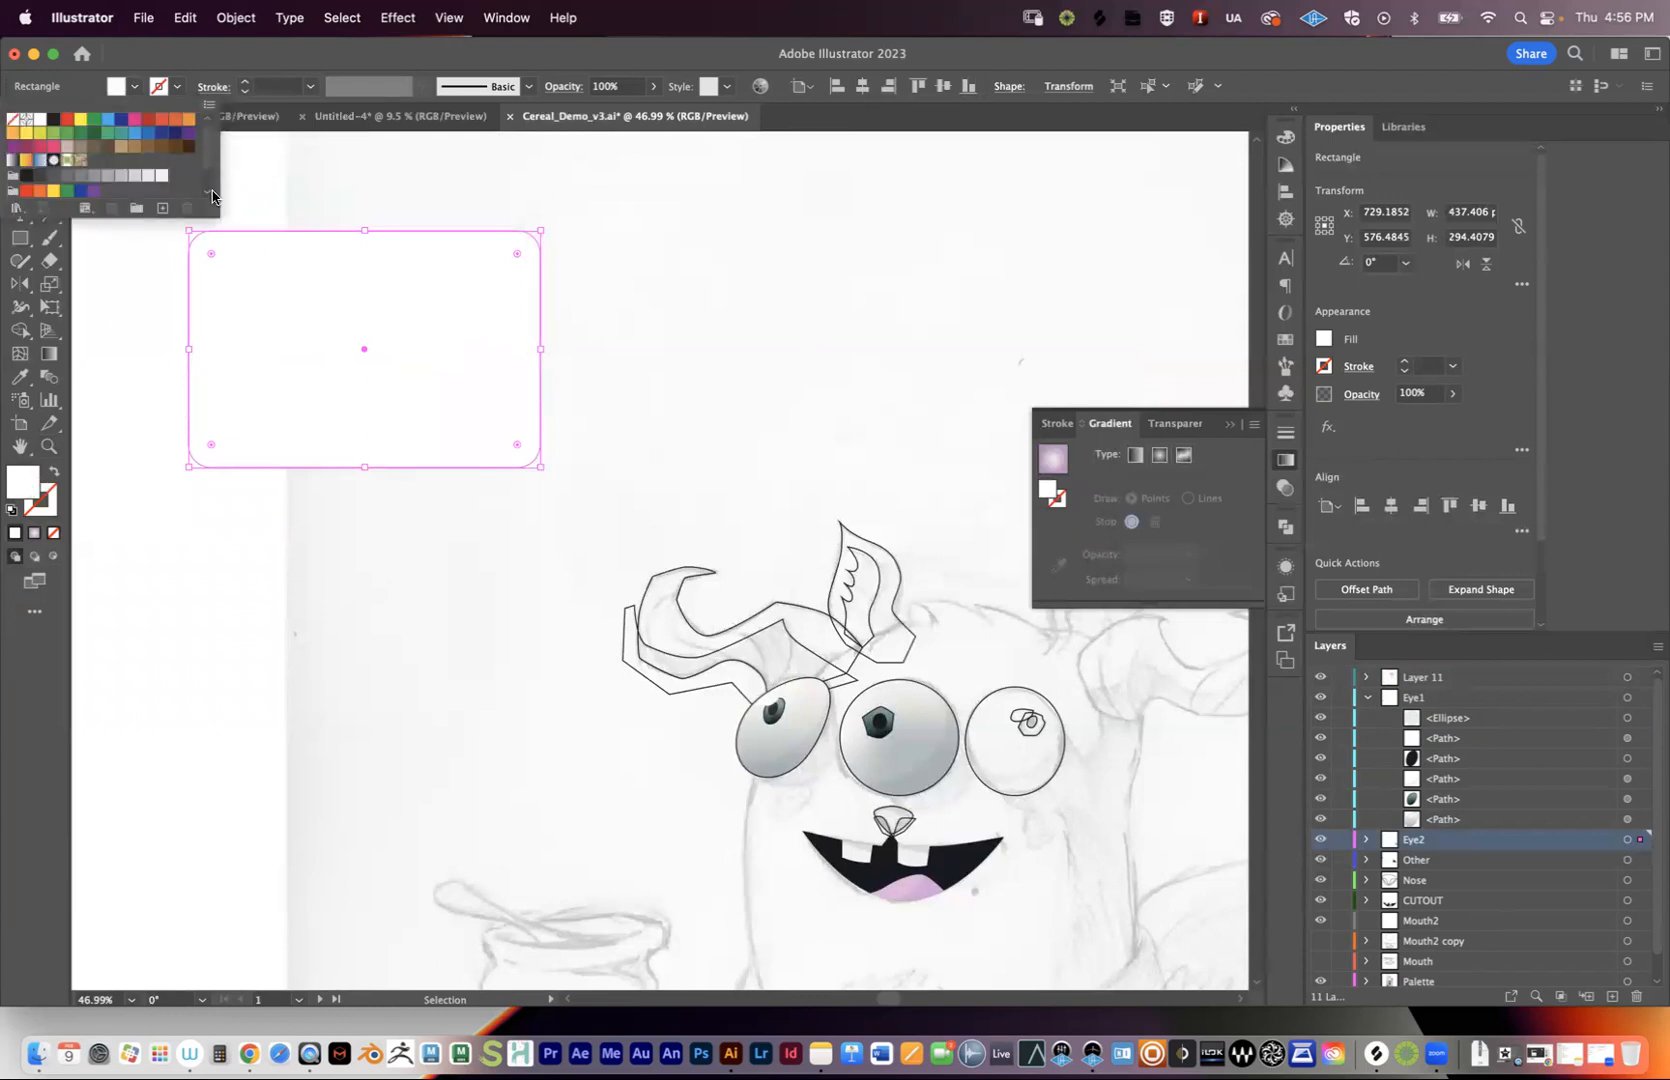
pyautogui.moveTo(211, 213); pyautogui.dragTo(273, 247)
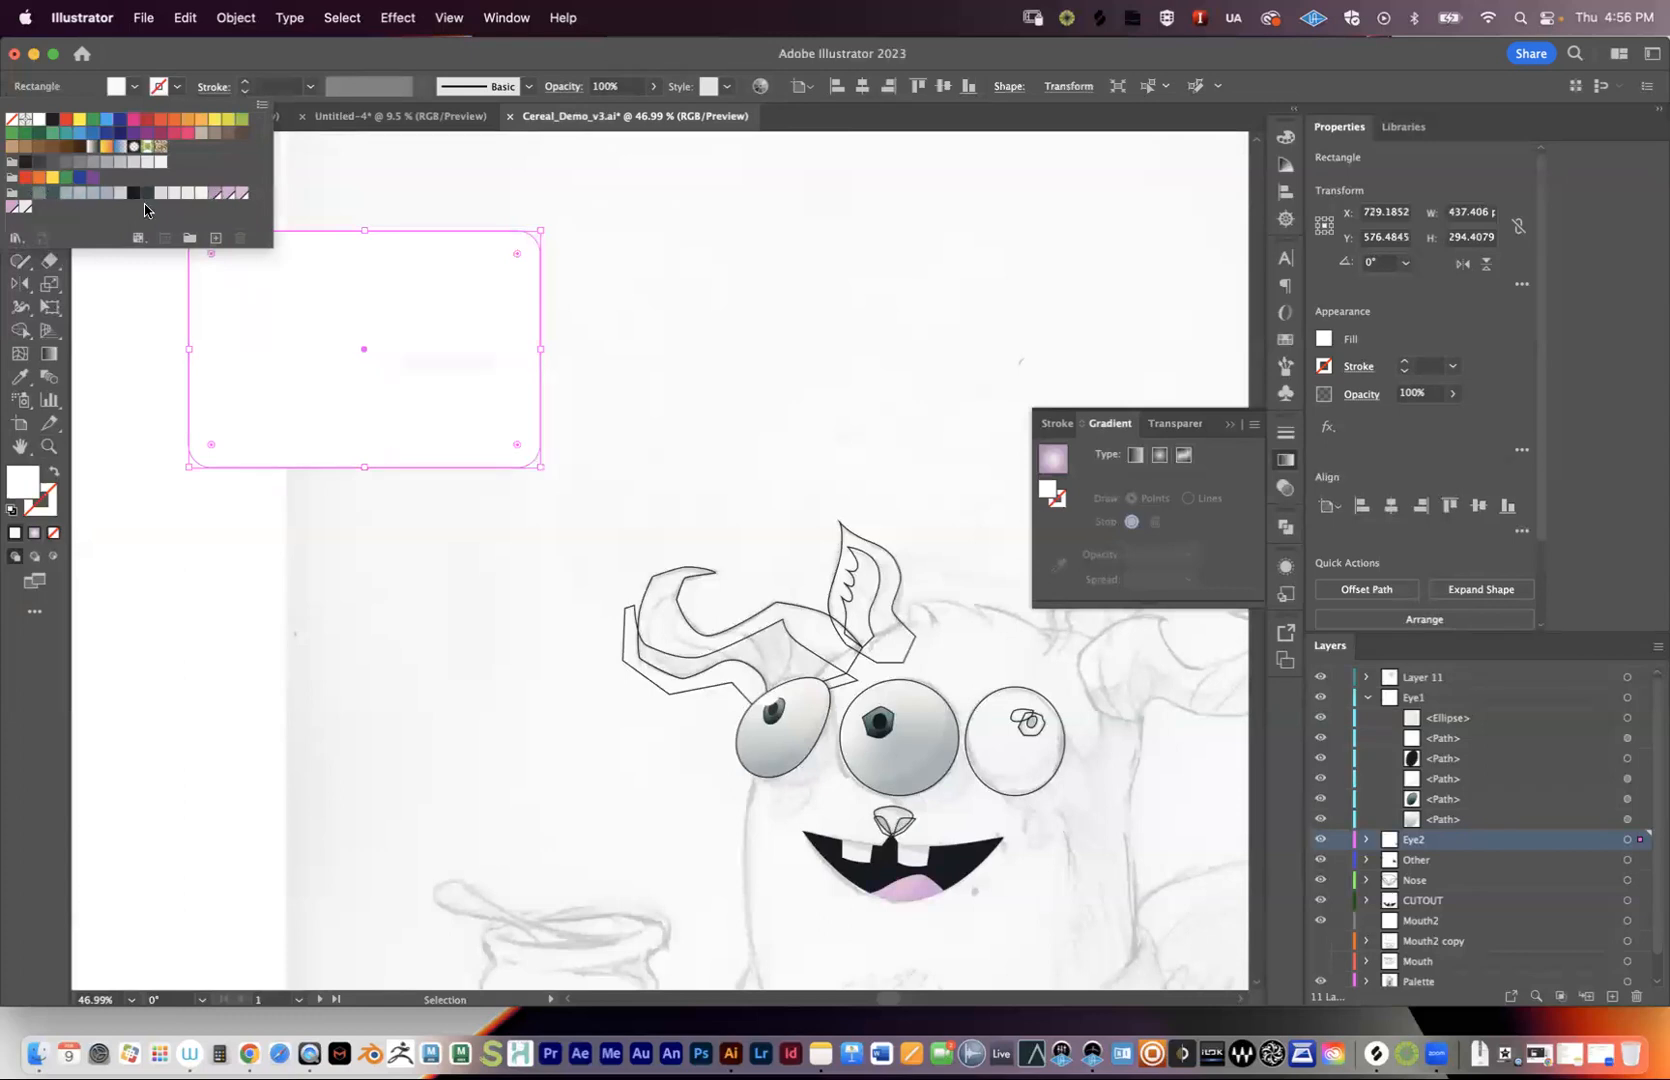
pyautogui.click(93, 193)
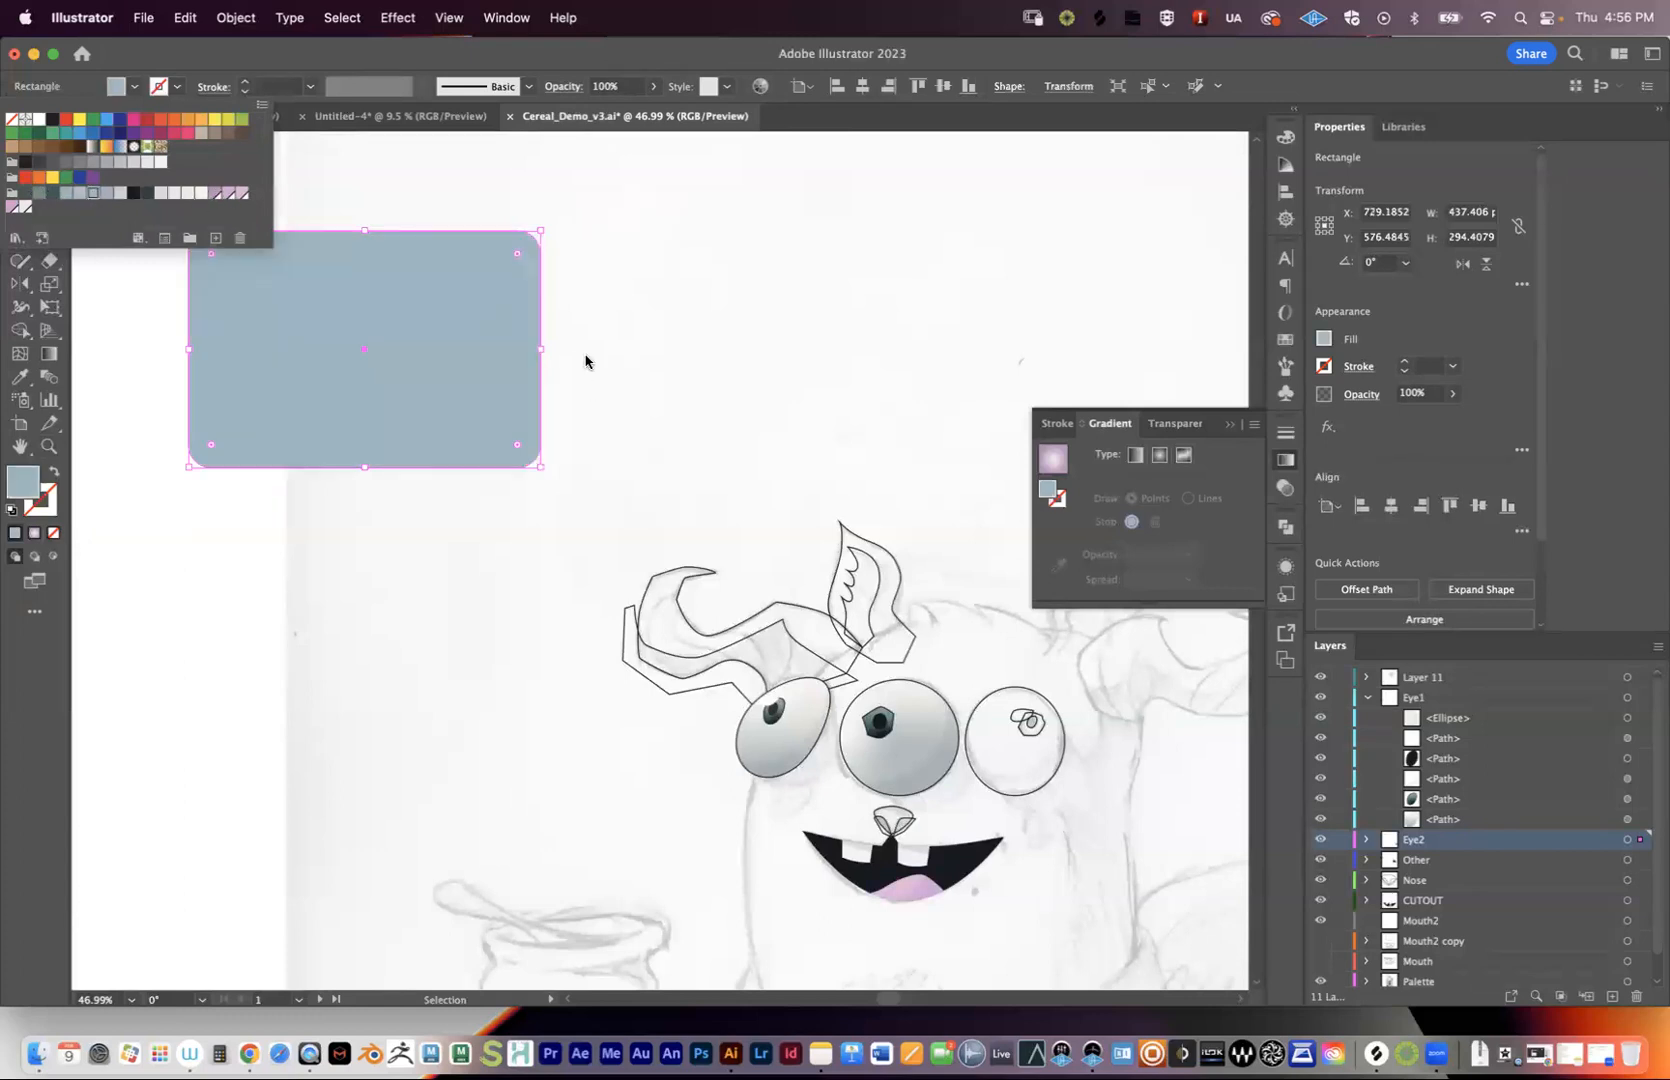
pyautogui.click(661, 363)
pyautogui.click(661, 363)
pyautogui.moveTo(476, 349)
pyautogui.mouseDown()
pyautogui.moveTo(500, 327)
pyautogui.moveTo(476, 349)
pyautogui.mouseUp()
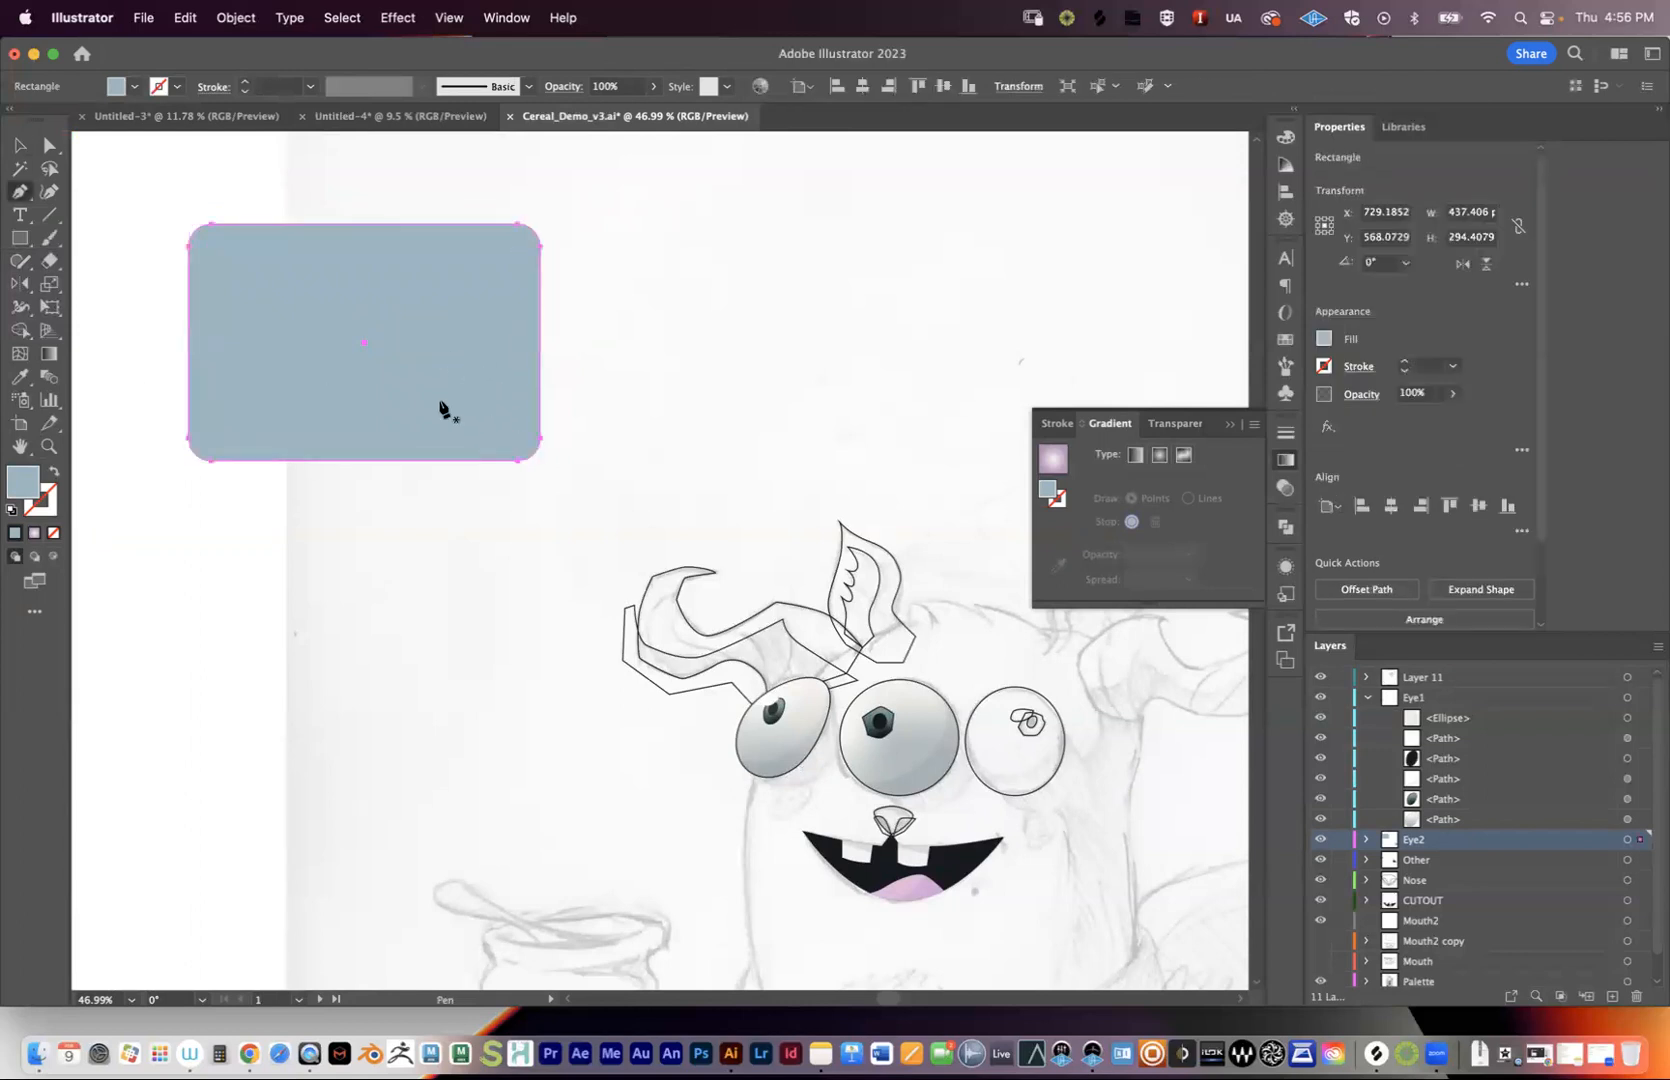
# - With the Pen tool, draw an irregular, partly curved path across the rectangle, from just below it to beyond its upper-right corner
pyautogui.click(19, 238)
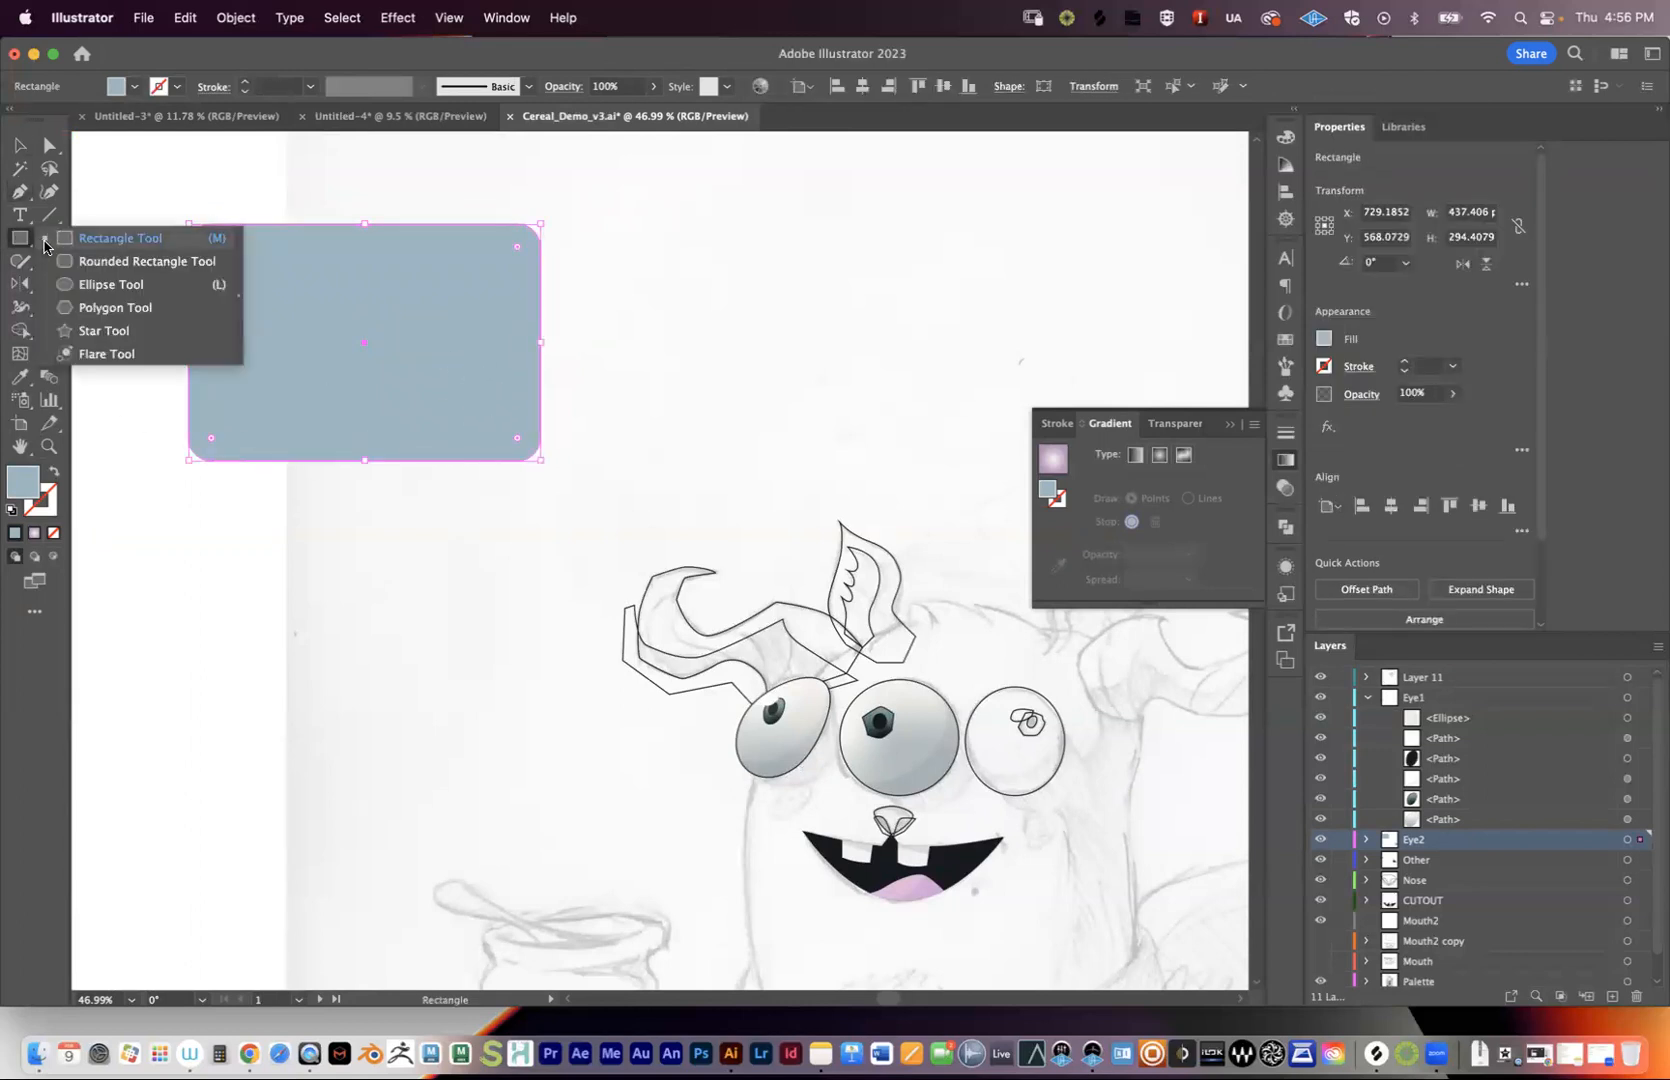
pyautogui.click(18, 191)
pyautogui.moveTo(280, 510); pyautogui.dragTo(286, 507)
pyautogui.moveTo(347, 407); pyautogui.dragTo(318, 366)
pyautogui.click(331, 319)
pyautogui.moveTo(444, 317); pyautogui.dragTo(478, 404)
pyautogui.moveTo(501, 336); pyautogui.dragTo(511, 264)
pyautogui.click(450, 271)
pyautogui.click(711, 271)
pyautogui.press('super+z')
pyautogui.press('super+z')
pyautogui.click(605, 217)
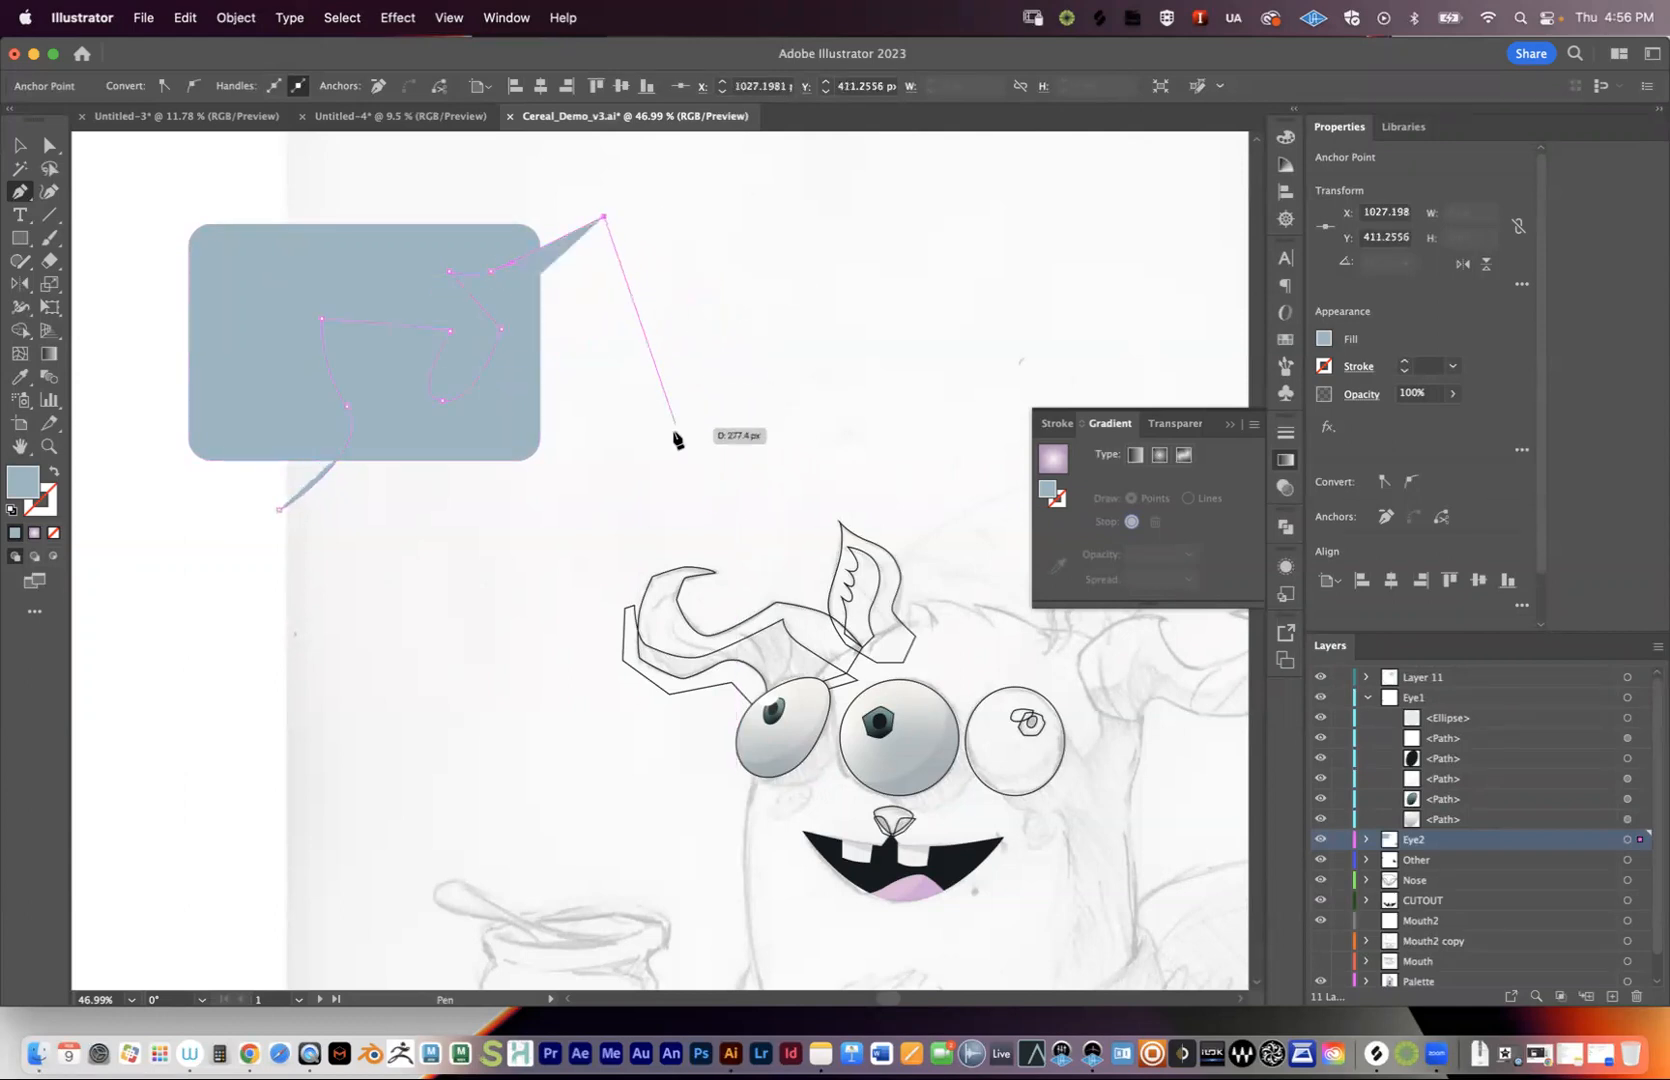
# - Close the path with straight edges outside the rectangle's right and lower sides, making a shape about 495 by 447 px
pyautogui.click(677, 494)
pyautogui.click(339, 577)
pyautogui.click(280, 512)
pyautogui.press('v')
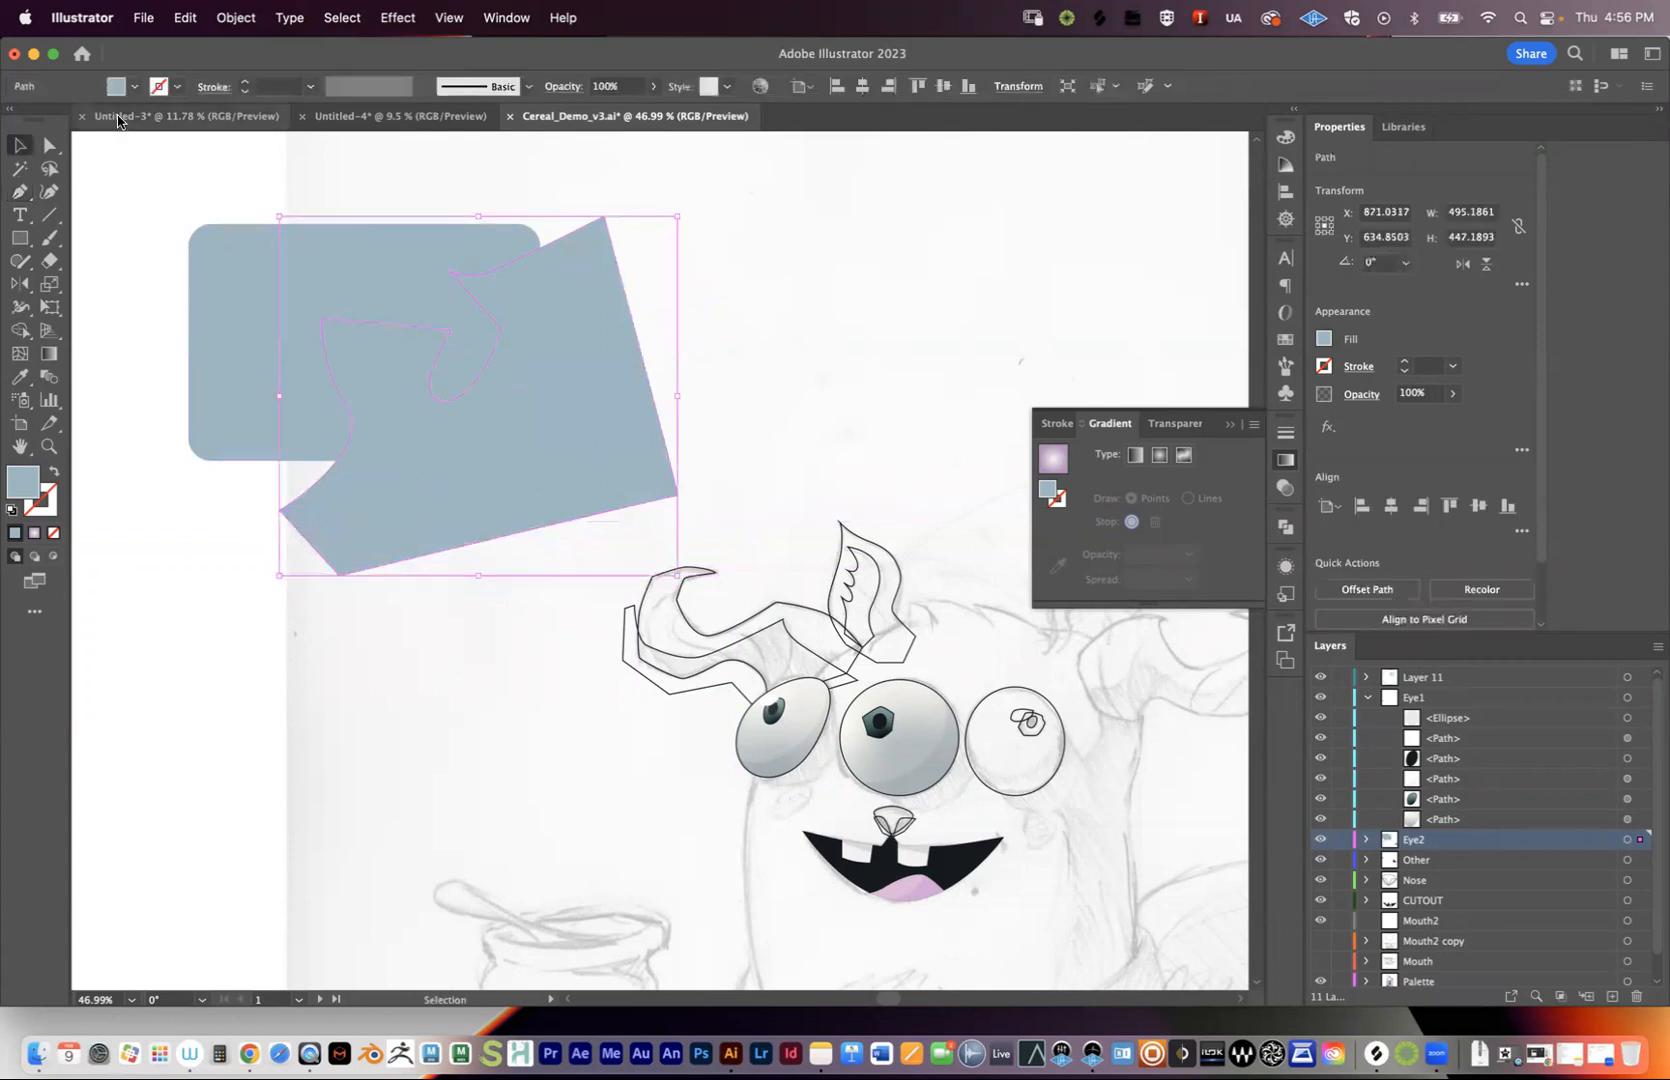
# - Fill the new irregular shape with a mauve palette swatch and deselect it
pyautogui.click(133, 87)
pyautogui.click(219, 194)
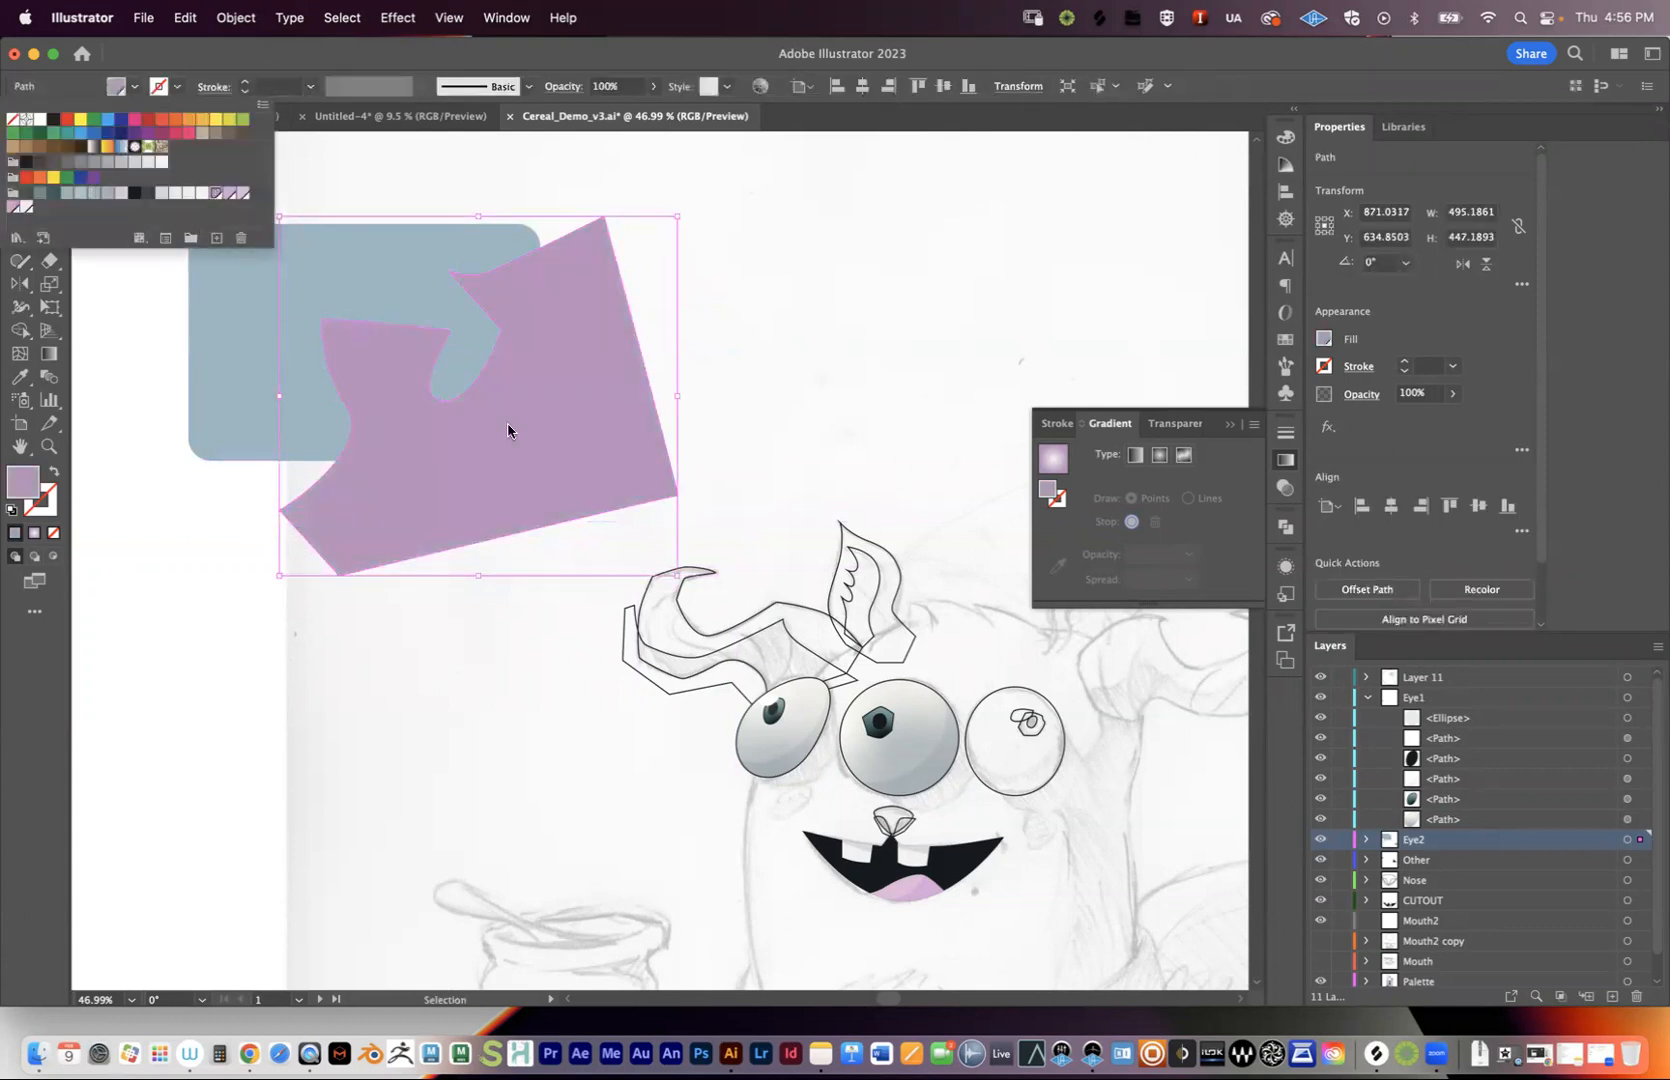
pyautogui.click(290, 666)
pyautogui.click(228, 668)
# - Move the rectangle about 70 px left and 65 px up, and the mauve shape about 7 px right and 20 px down
pyautogui.moveTo(222, 408); pyautogui.dragTo(202, 382)
pyautogui.click(1367, 840)
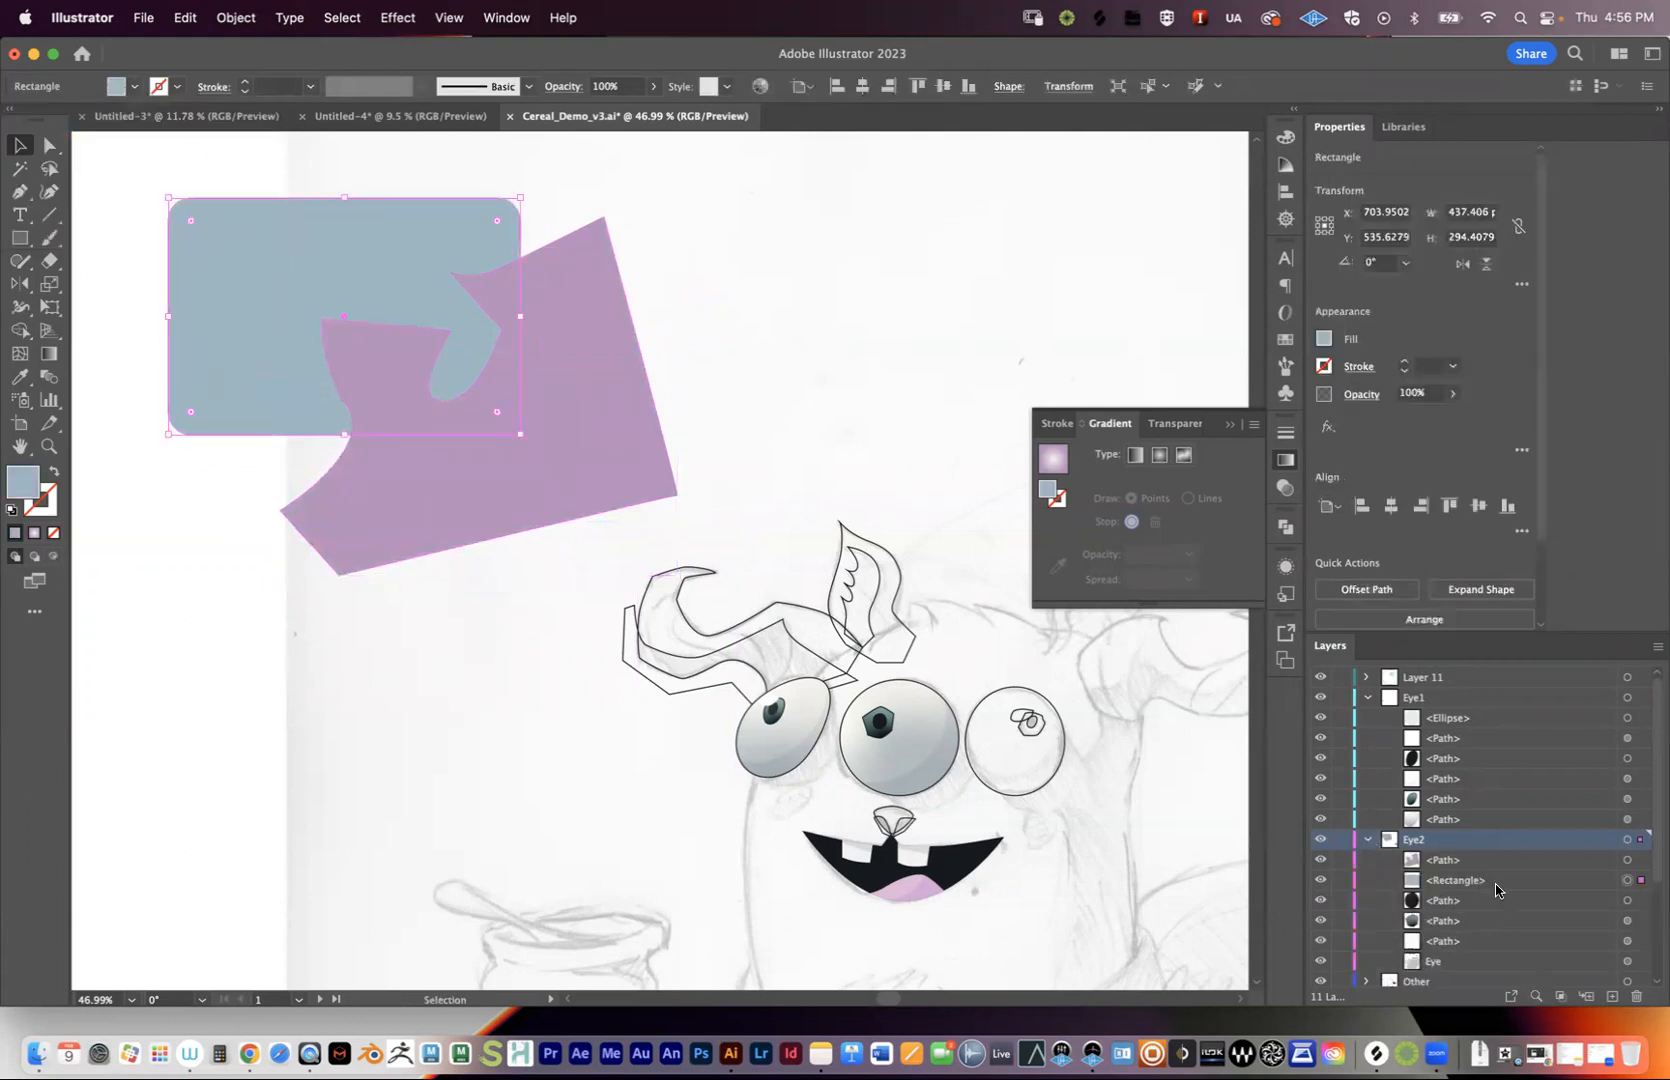
pyautogui.click(1456, 882)
pyautogui.moveTo(281, 337); pyautogui.dragTo(220, 326)
pyautogui.moveTo(495, 387); pyautogui.dragTo(501, 403)
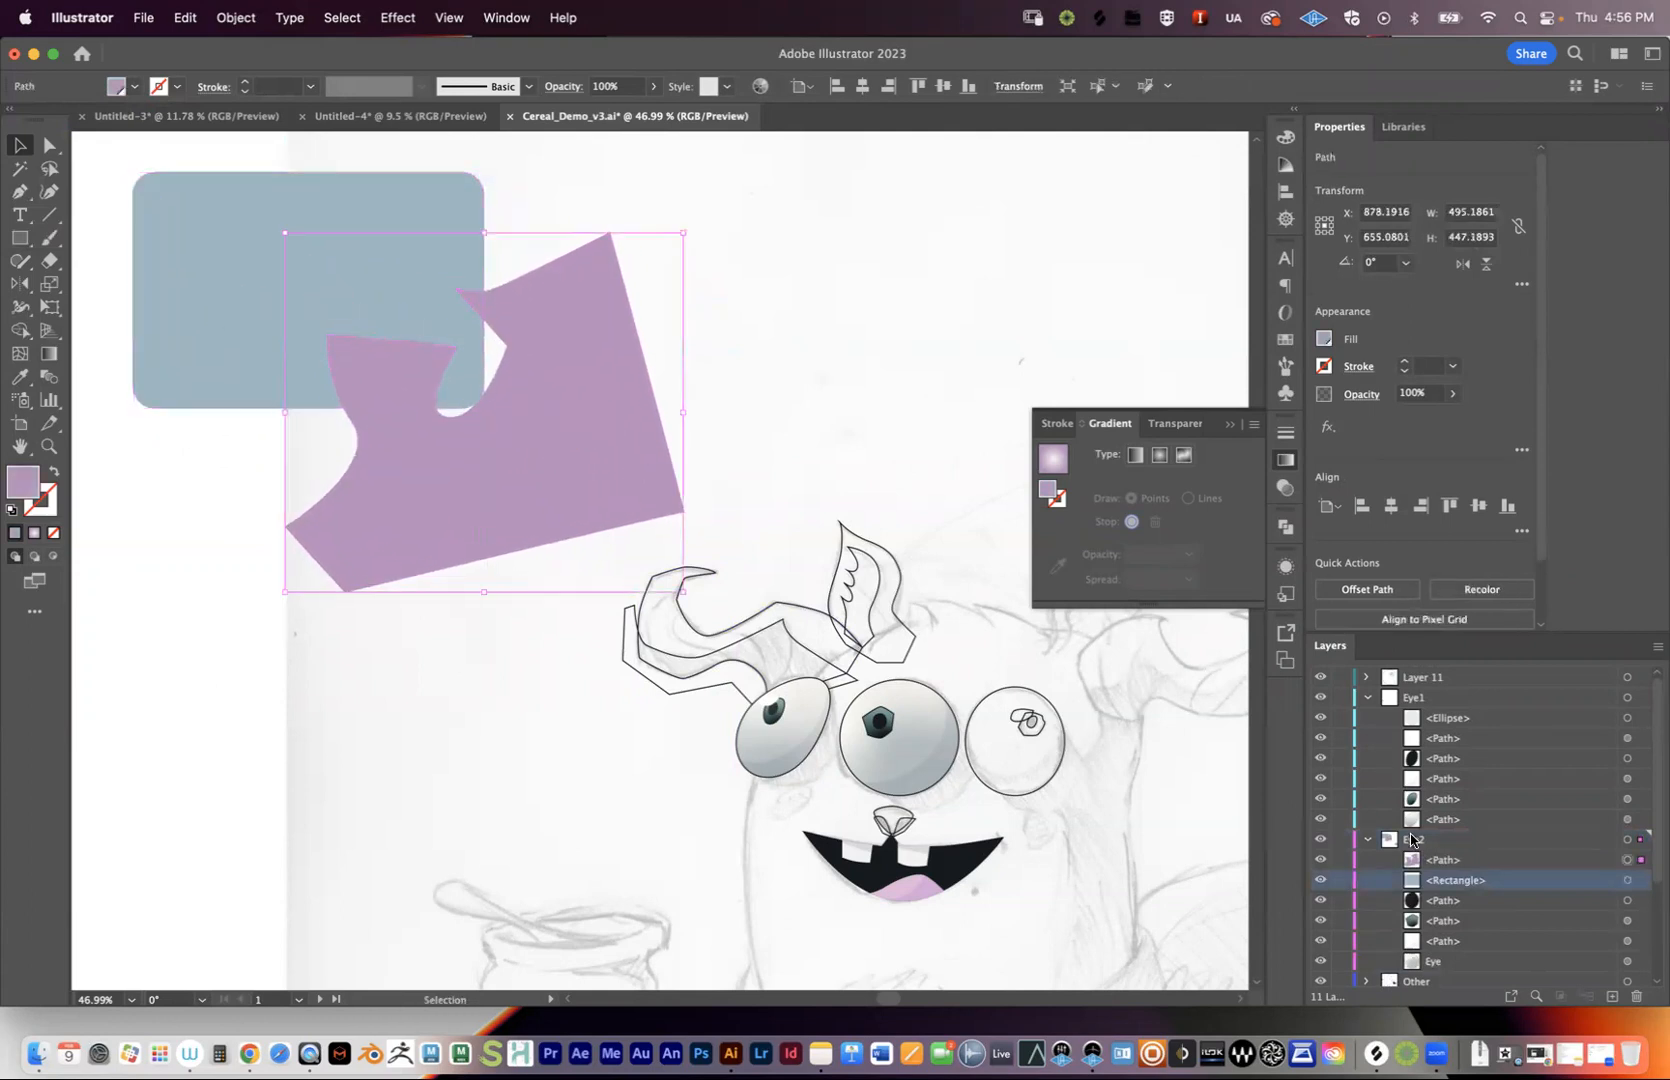
# - Move the rectangle and mauve shape out of Eye2 into a new top layer, and collapse the Eye1 and Eye2 layers
pyautogui.keyDown('shift'); pyautogui.click(1439, 863); pyautogui.keyUp('shift')
pyautogui.click(1612, 996)
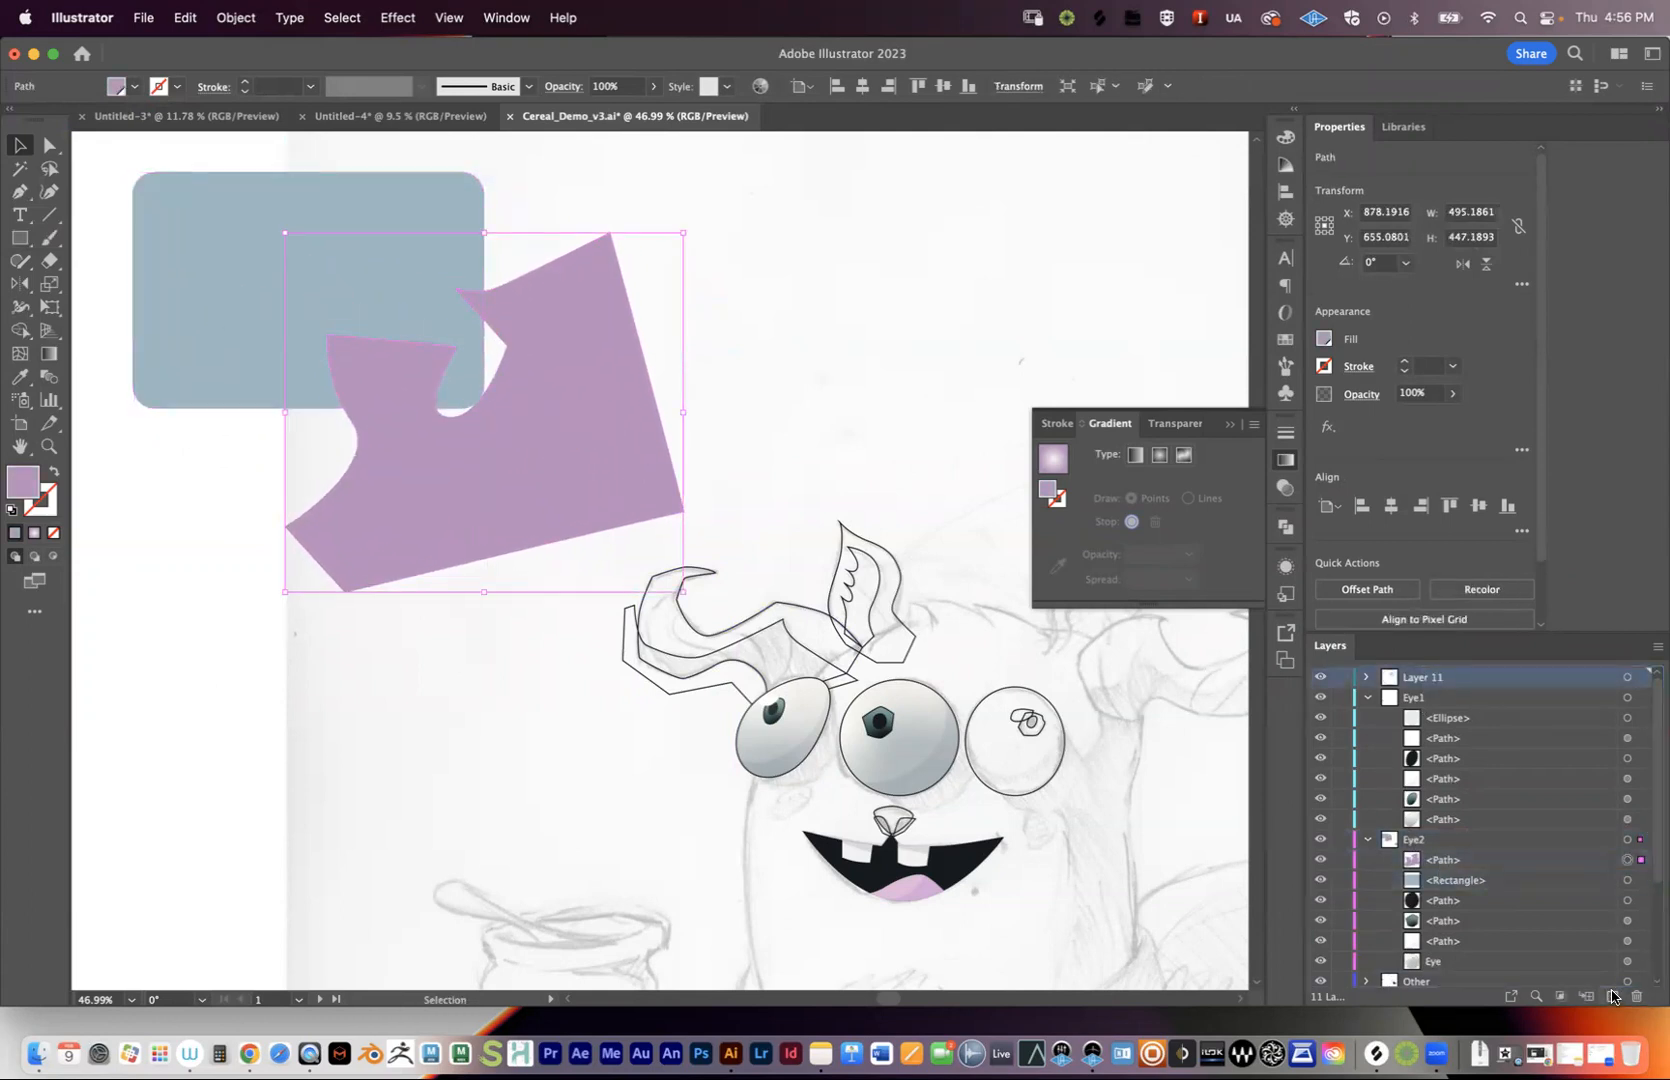
pyautogui.keyDown('shift'); pyautogui.click(1443, 901); pyautogui.keyUp('shift')
pyautogui.moveTo(1441, 883); pyautogui.dragTo(1428, 677)
pyautogui.click(1369, 718)
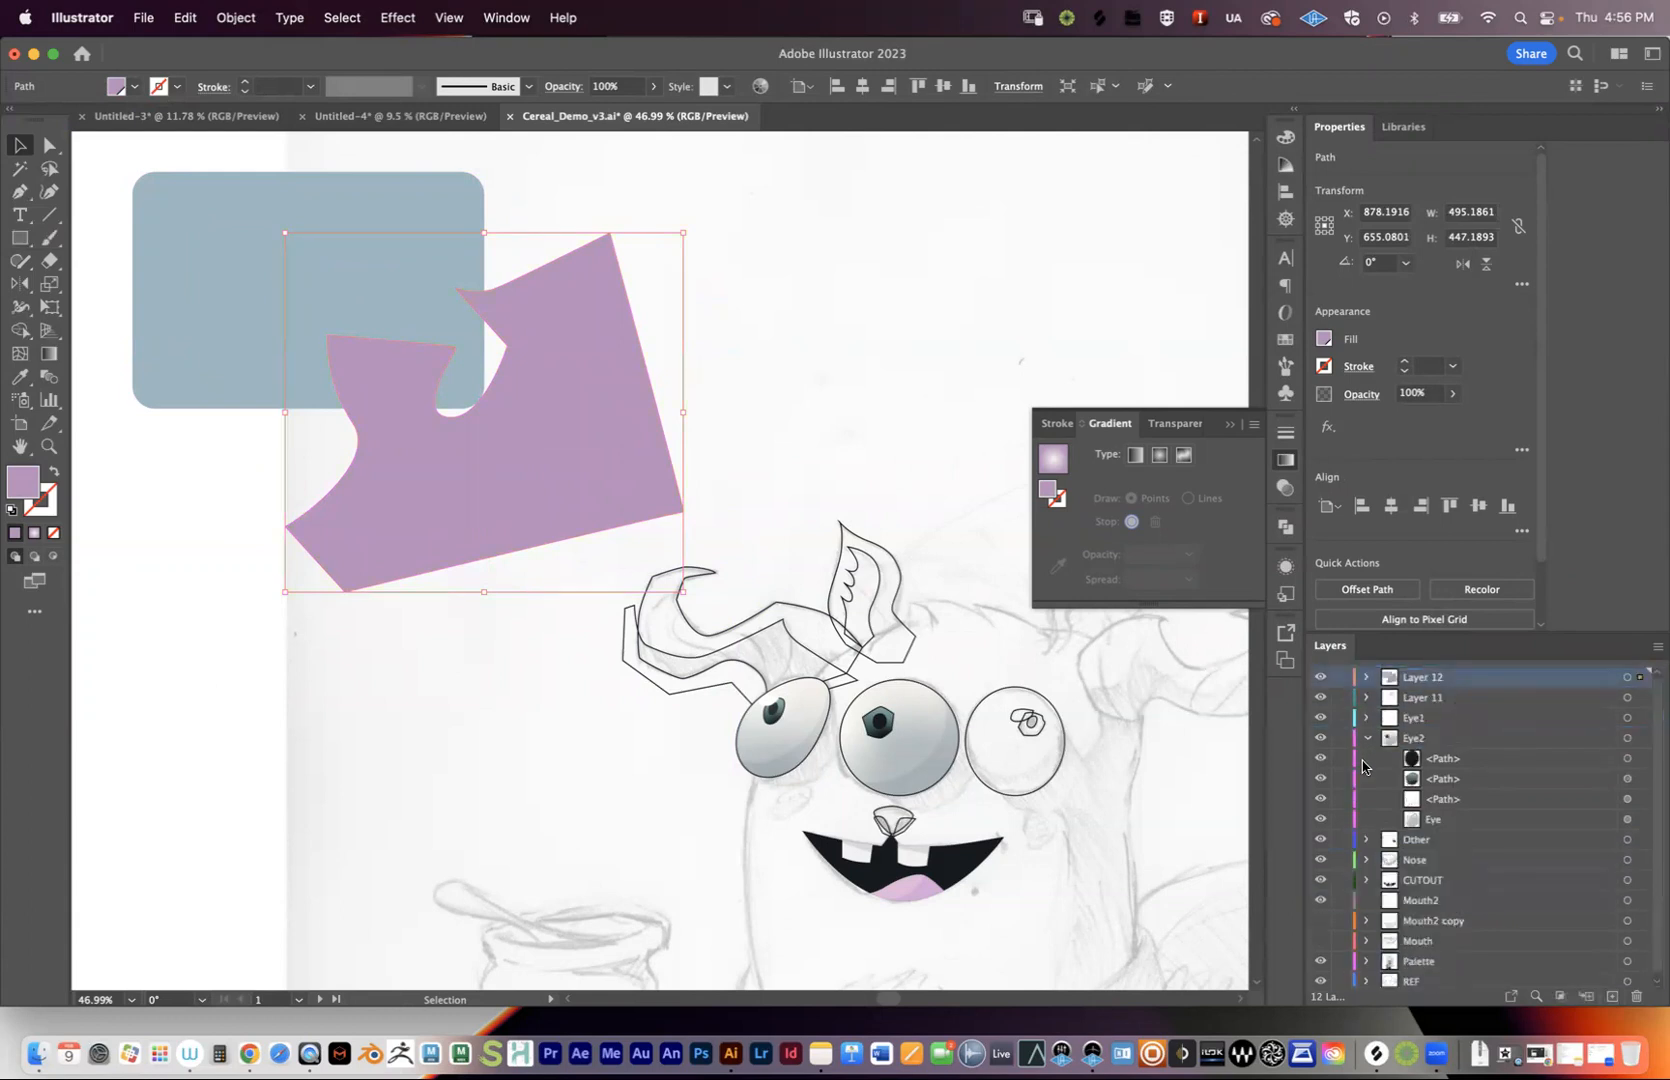
pyautogui.click(1369, 738)
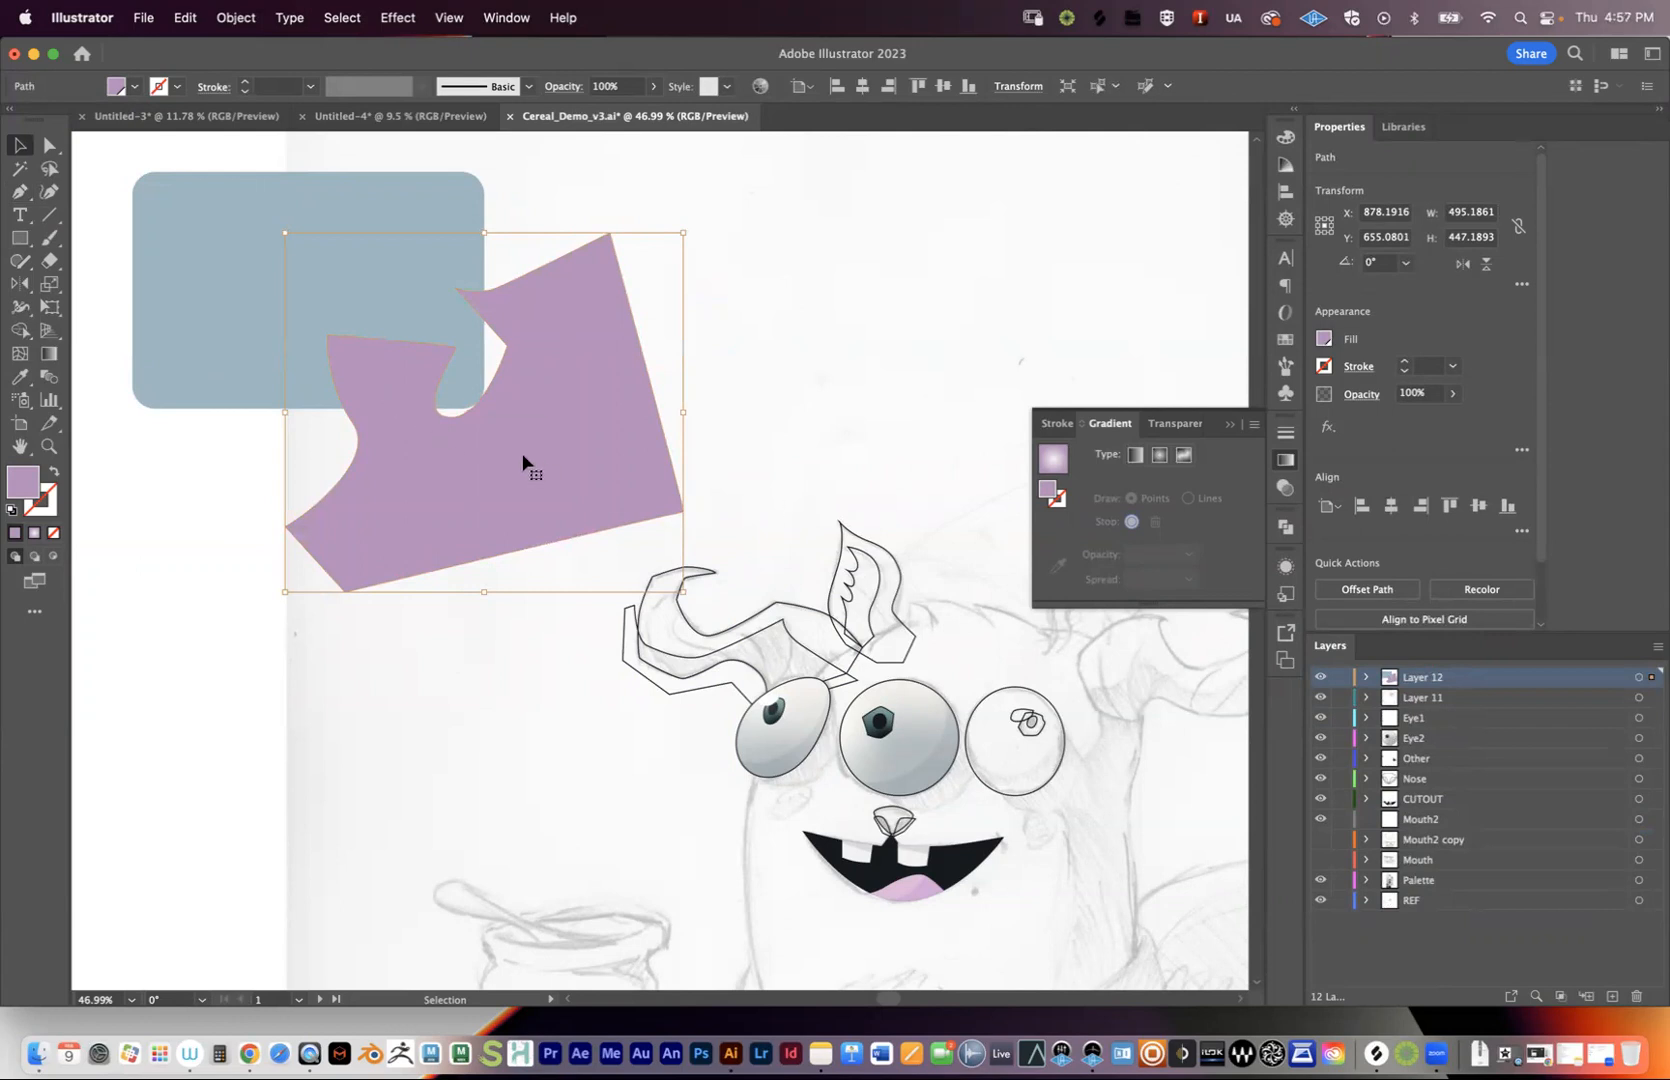
# - Scale the mauve shape to about 405 by 366 px, shift the rectangle slightly right, and place the shape over its lower-right part
pyautogui.moveTo(544, 474); pyautogui.dragTo(502, 410)
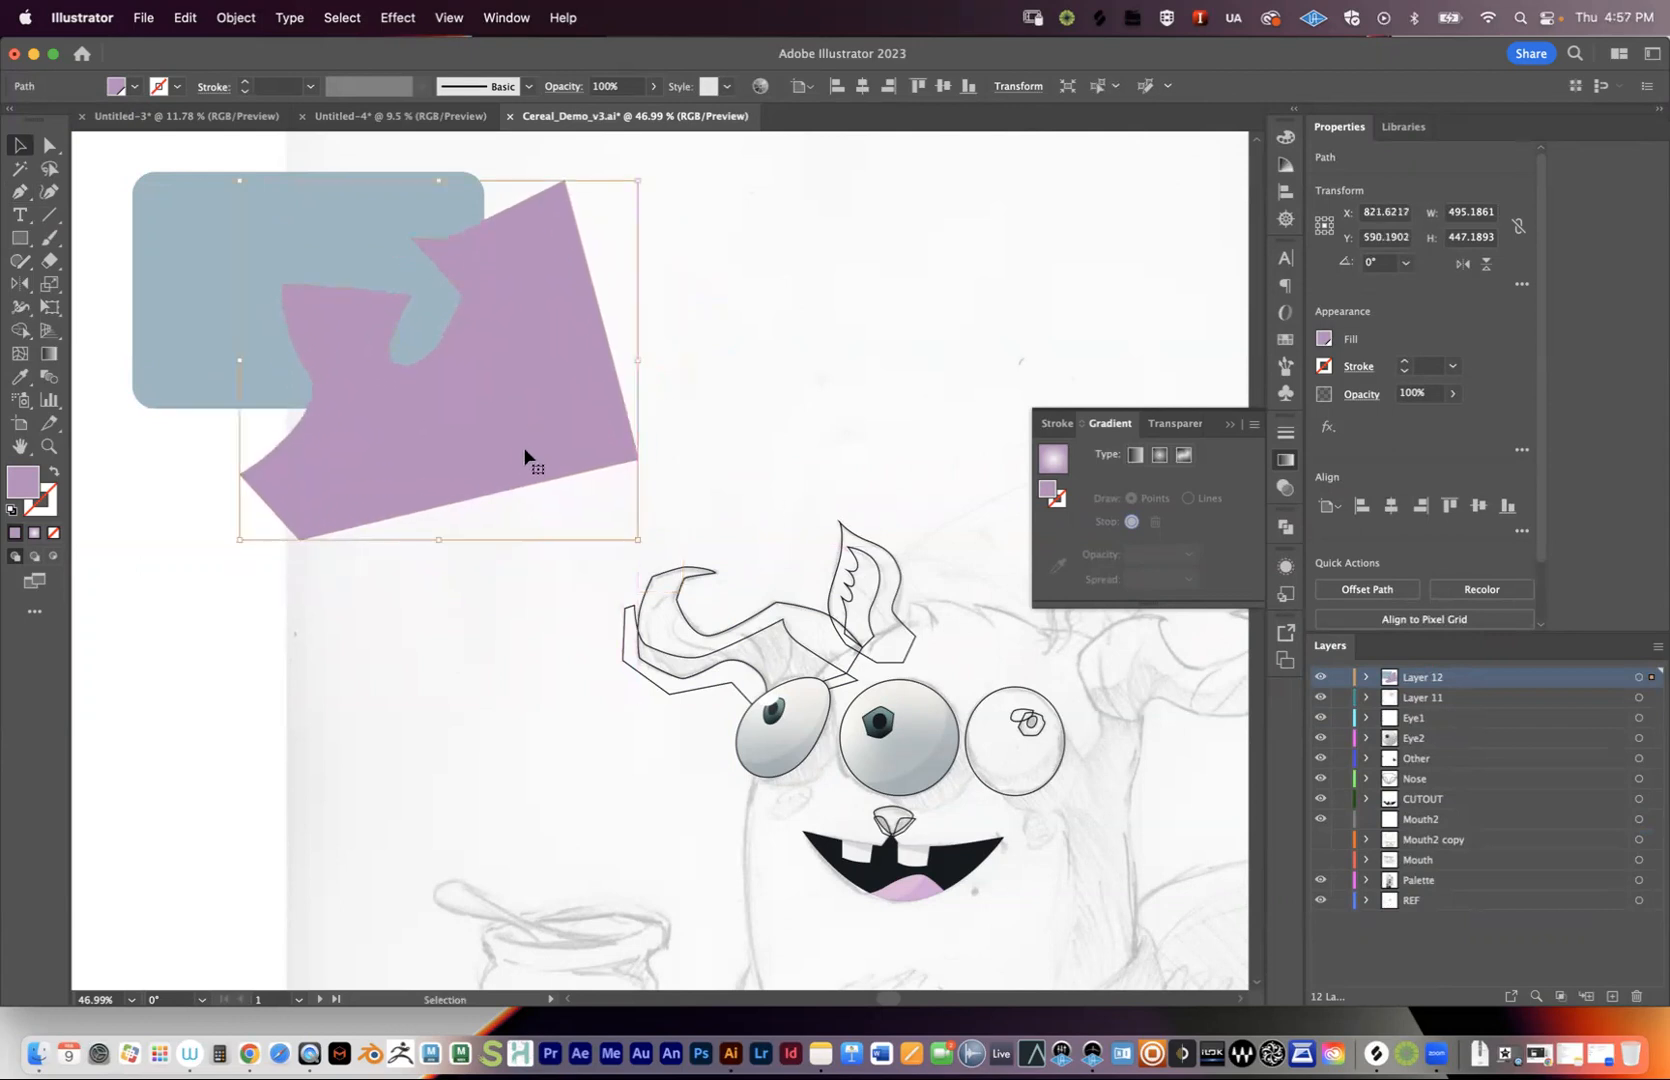
pyautogui.moveTo(241, 539); pyautogui.dragTo(312, 474)
pyautogui.moveTo(498, 350); pyautogui.dragTo(880, 435)
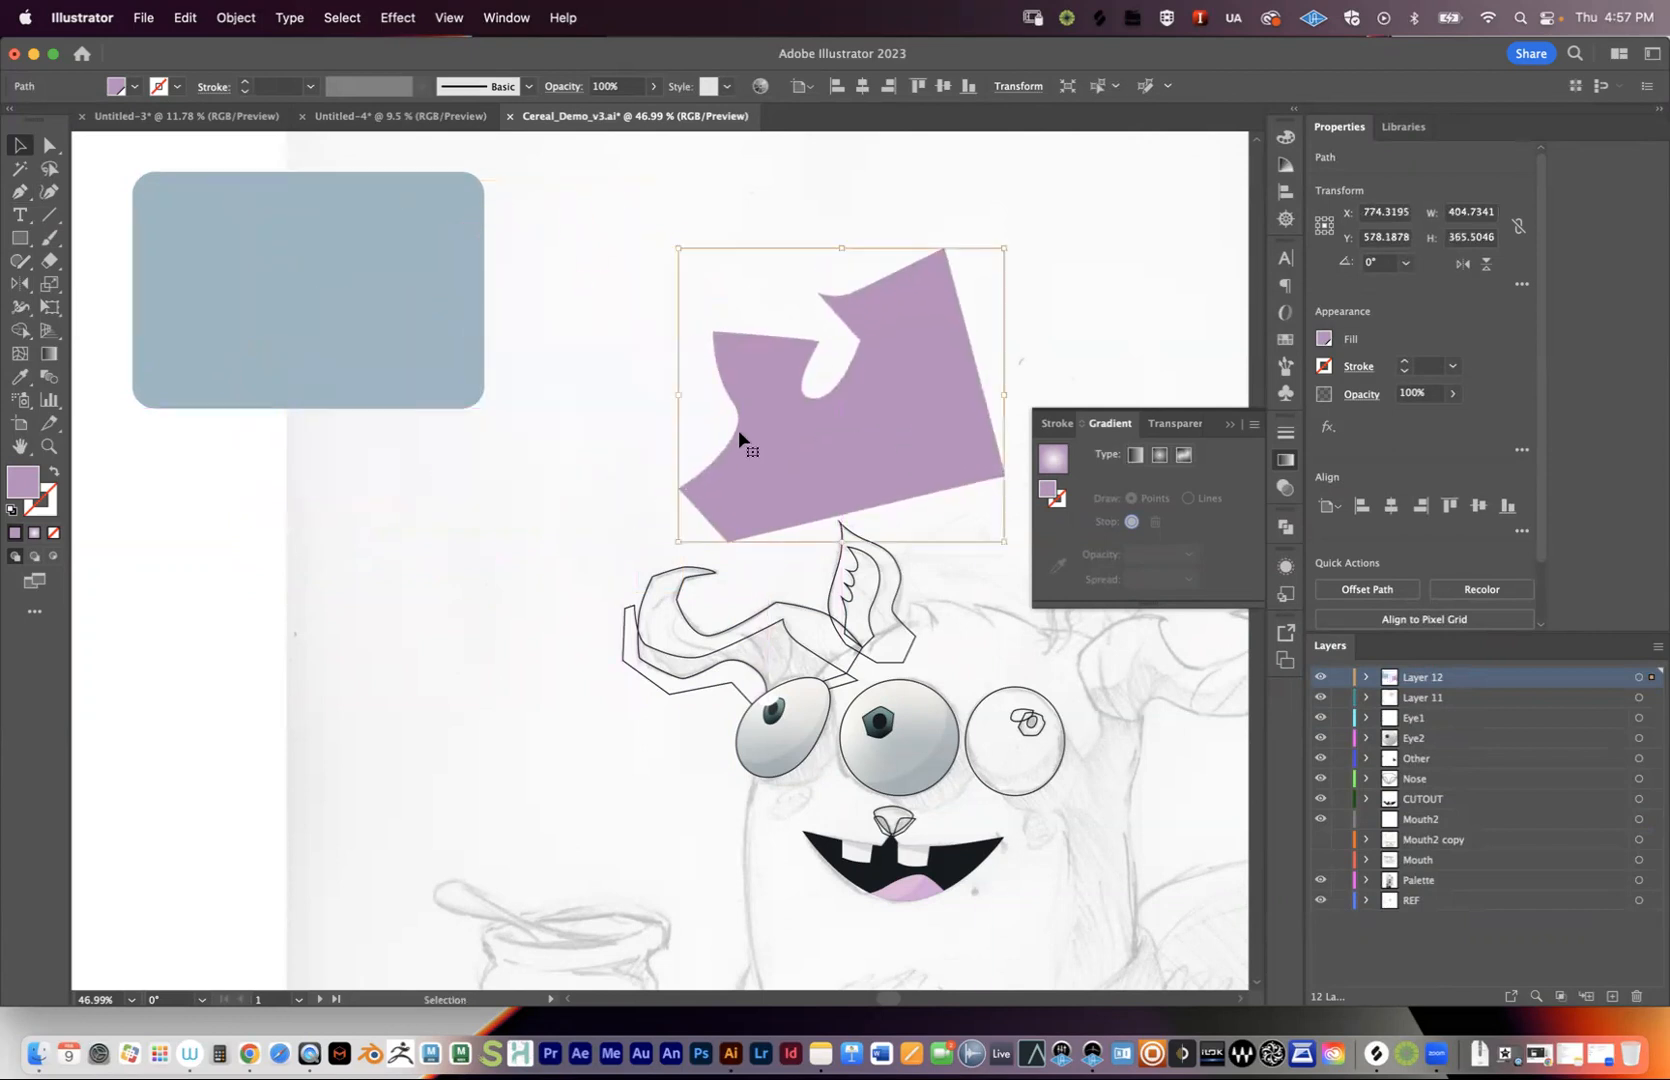
pyautogui.moveTo(205, 328); pyautogui.dragTo(391, 318)
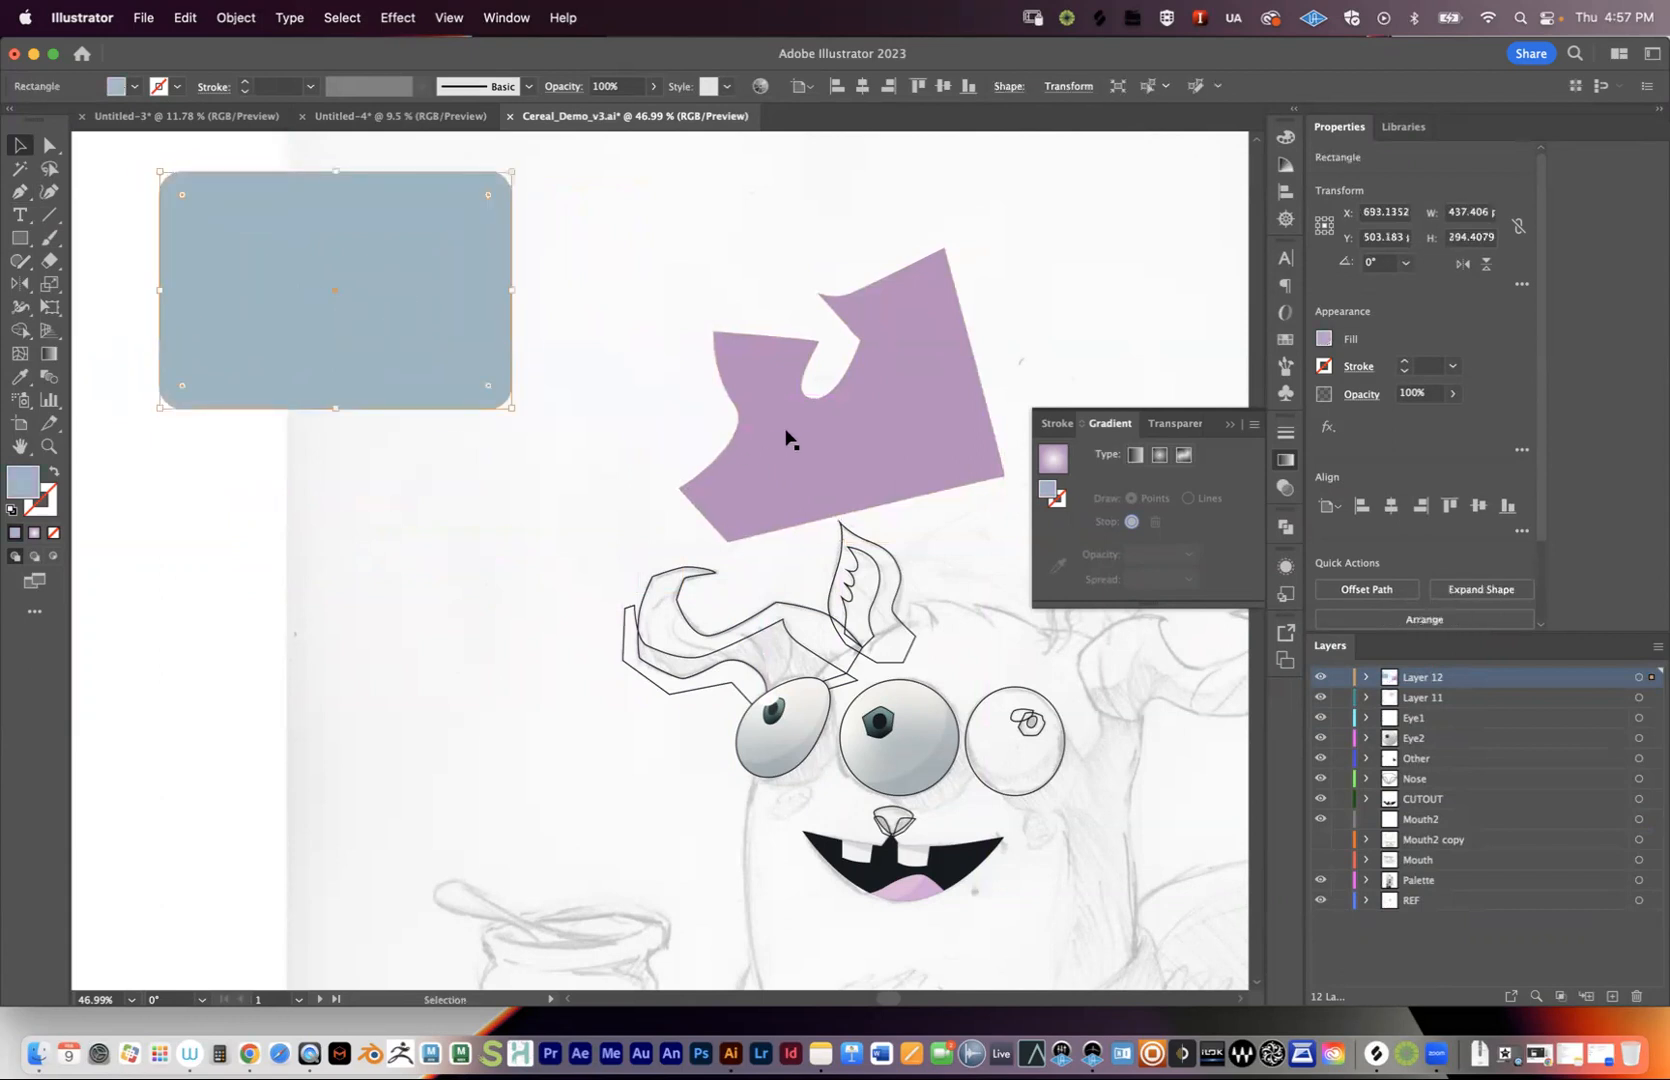
pyautogui.moveTo(838, 452); pyautogui.dragTo(438, 382)
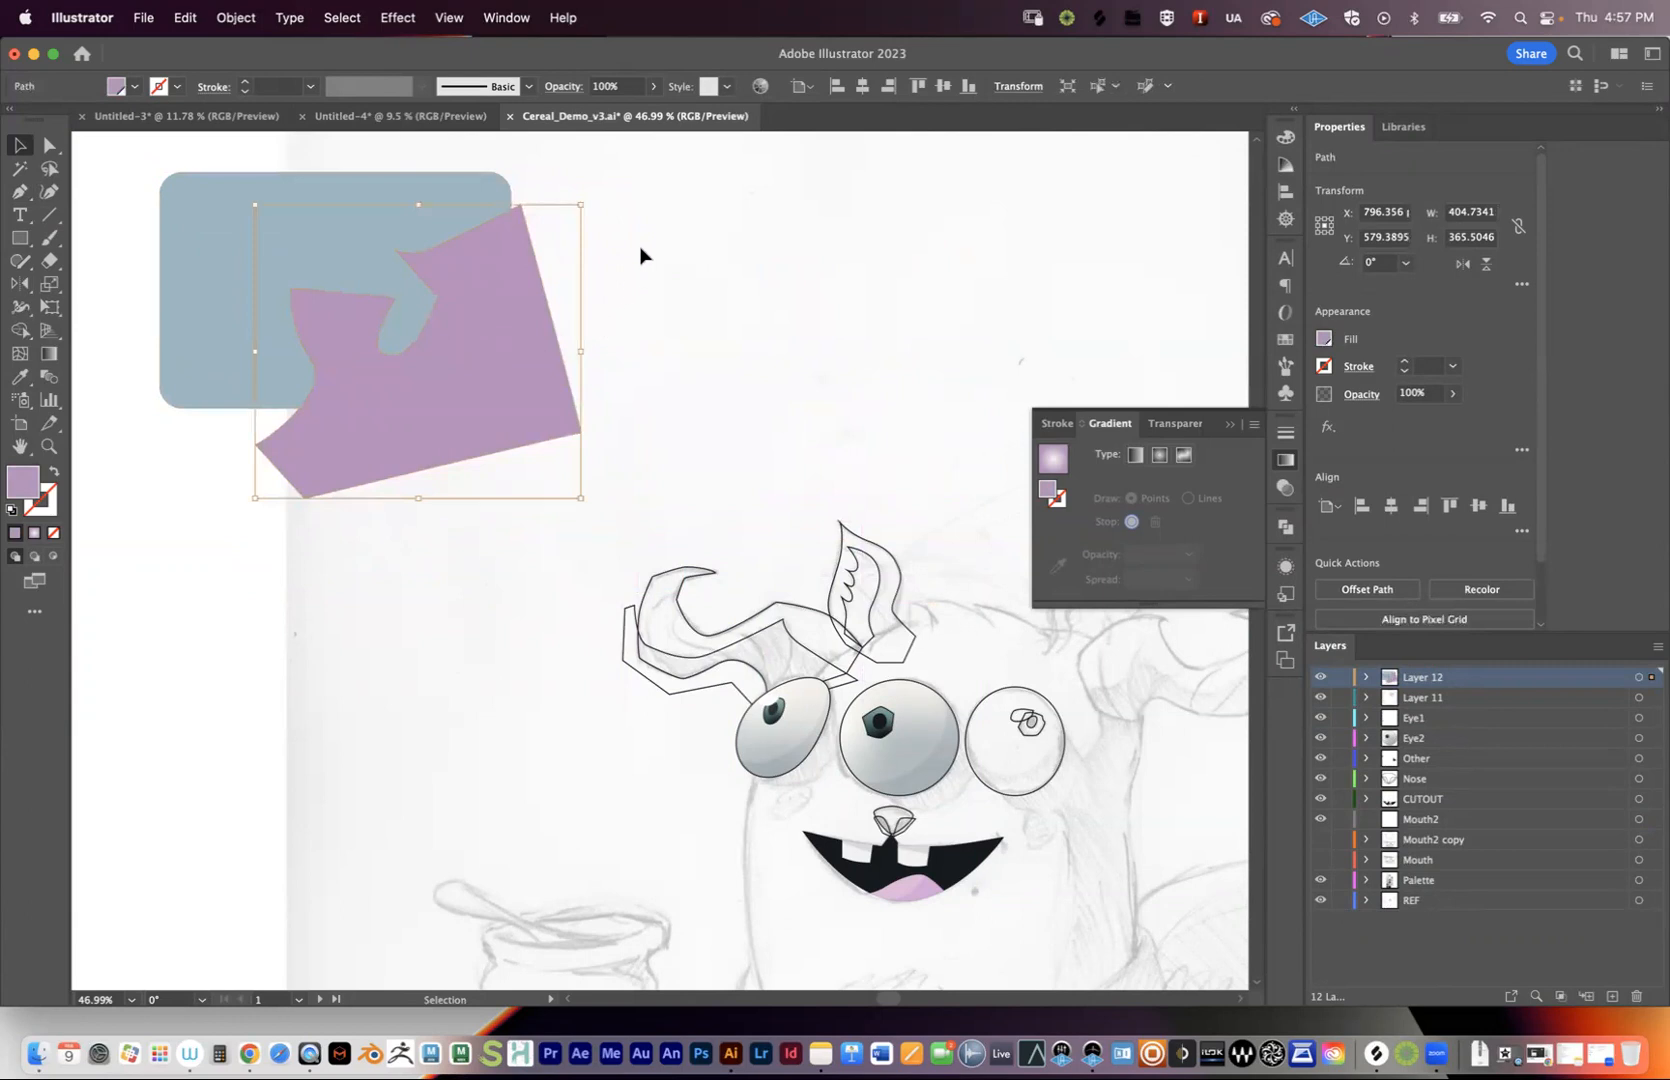
pyautogui.click(582, 317)
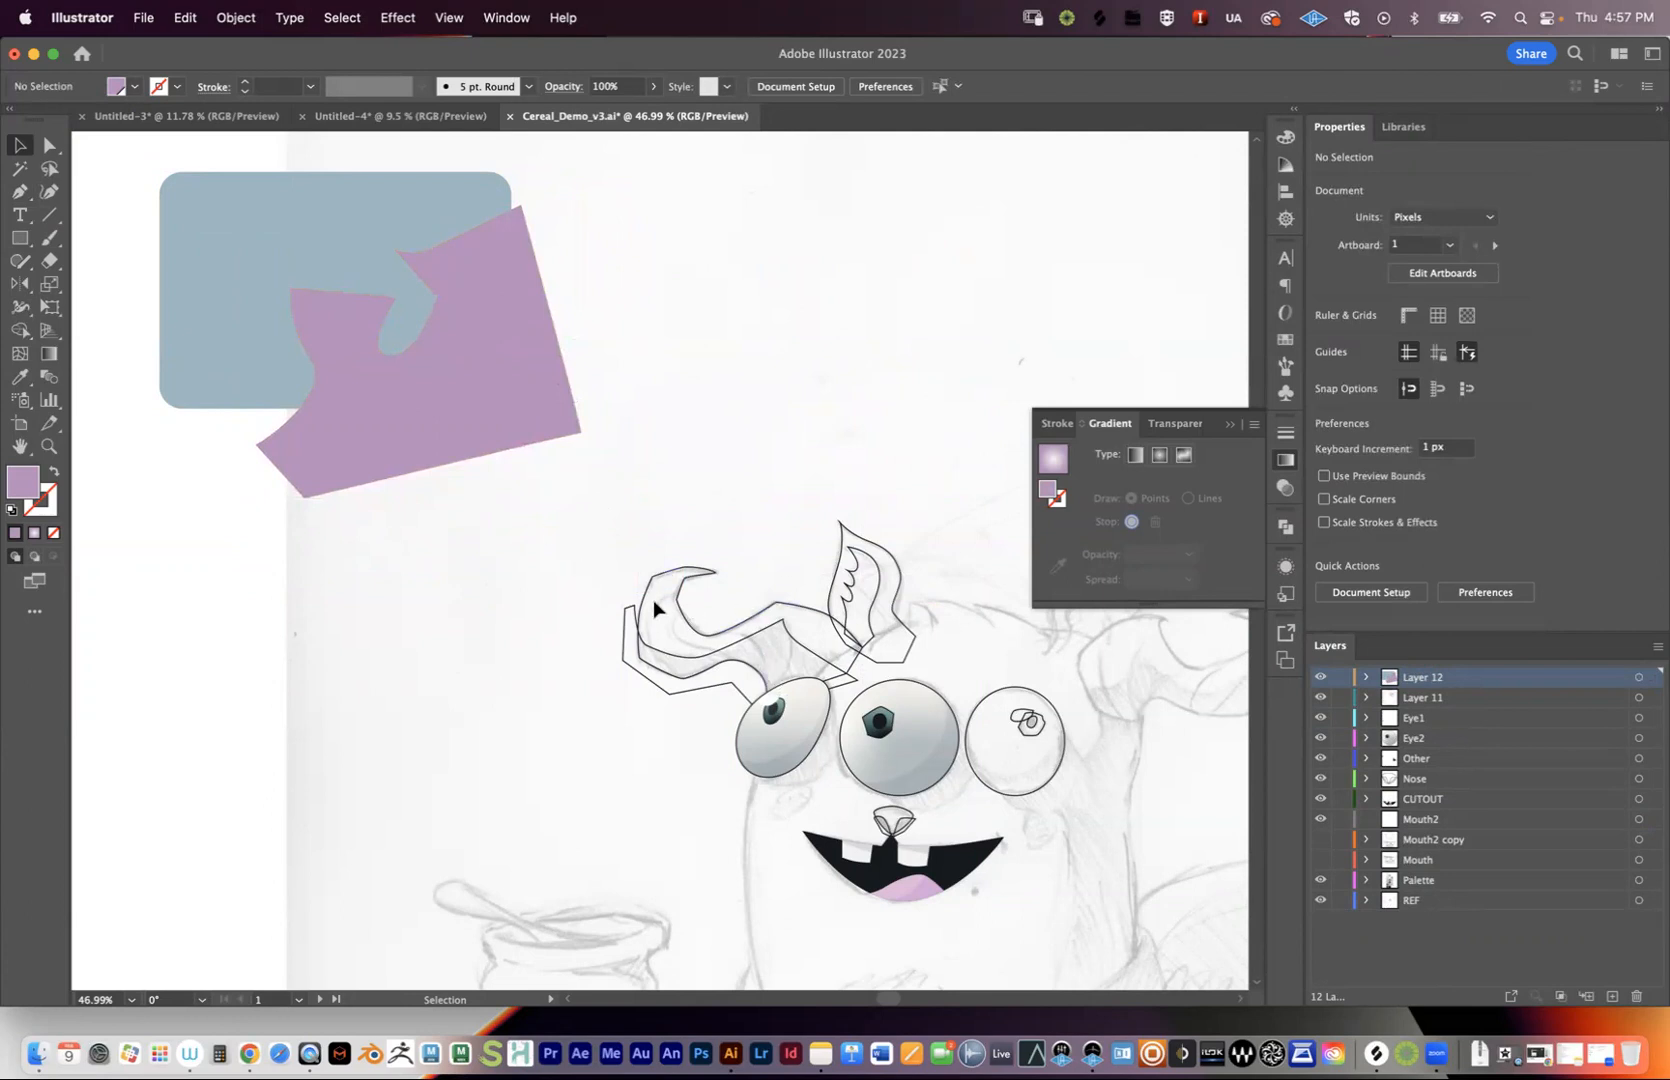
# - Select the translucent shading shape along the left eye's lower edge and examine how it follows the eye's outline
pyautogui.press('z')
pyautogui.moveTo(626, 706); pyautogui.dragTo(297, 394)
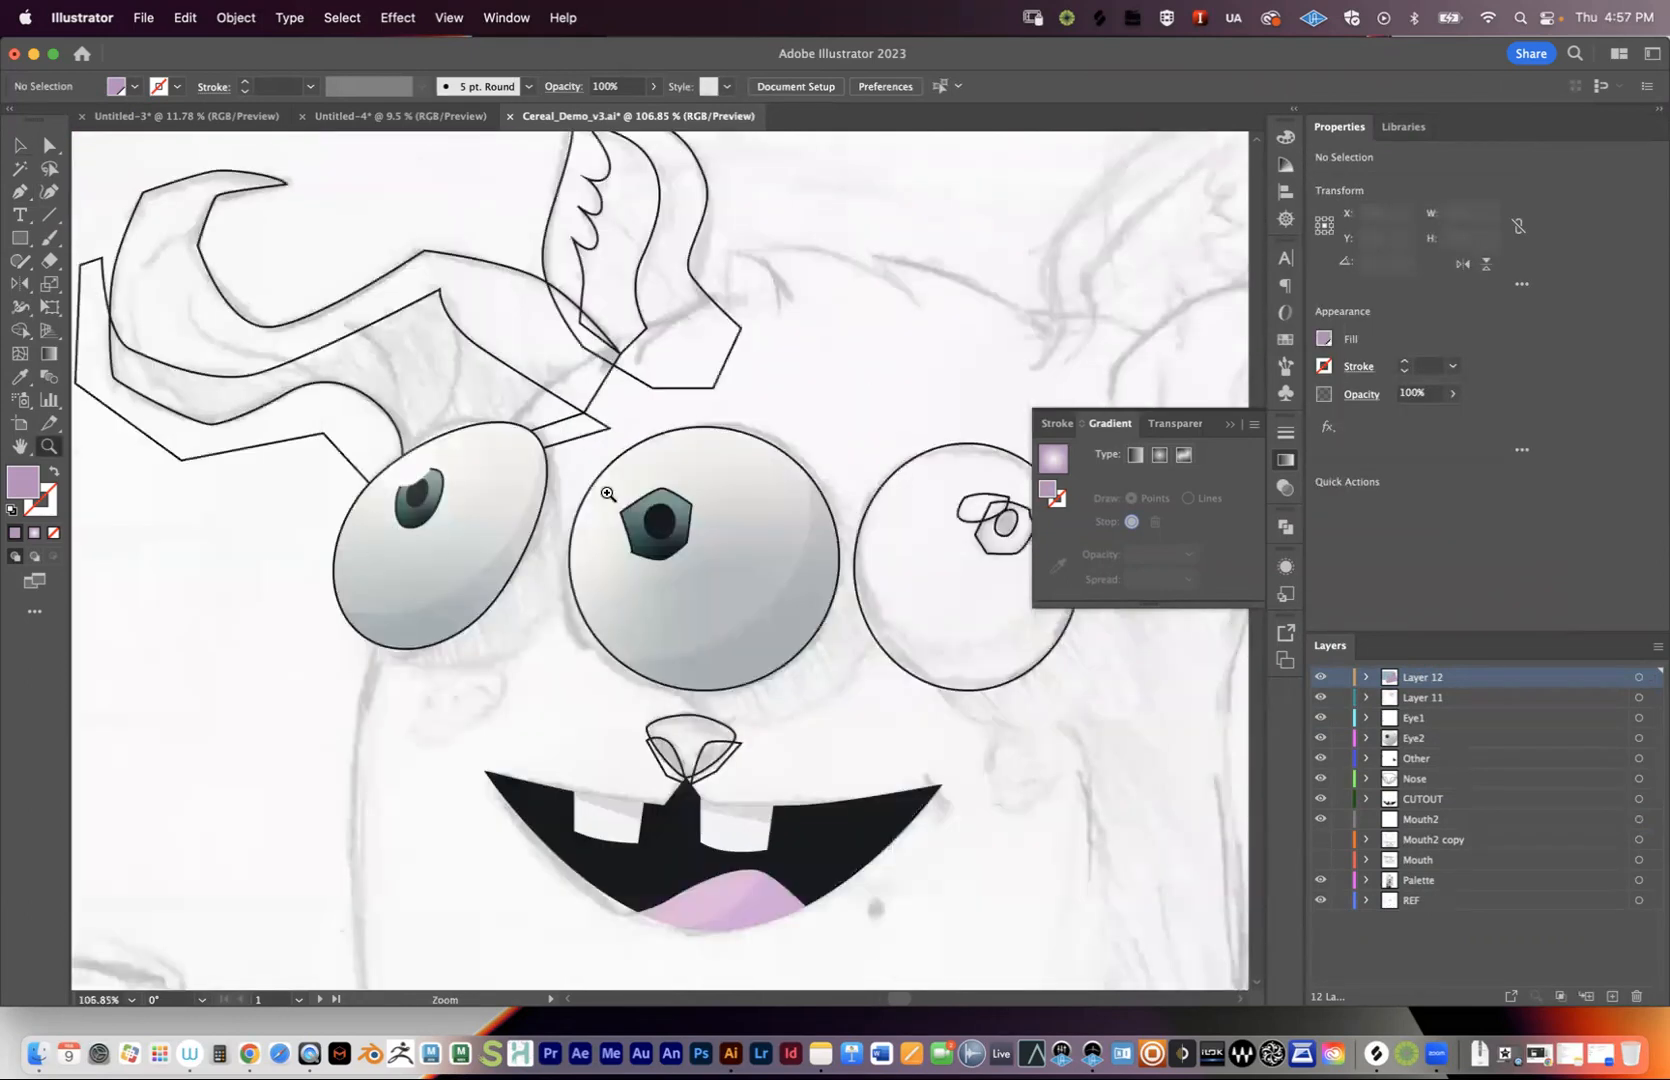
pyautogui.moveTo(607, 493); pyautogui.dragTo(731, 530)
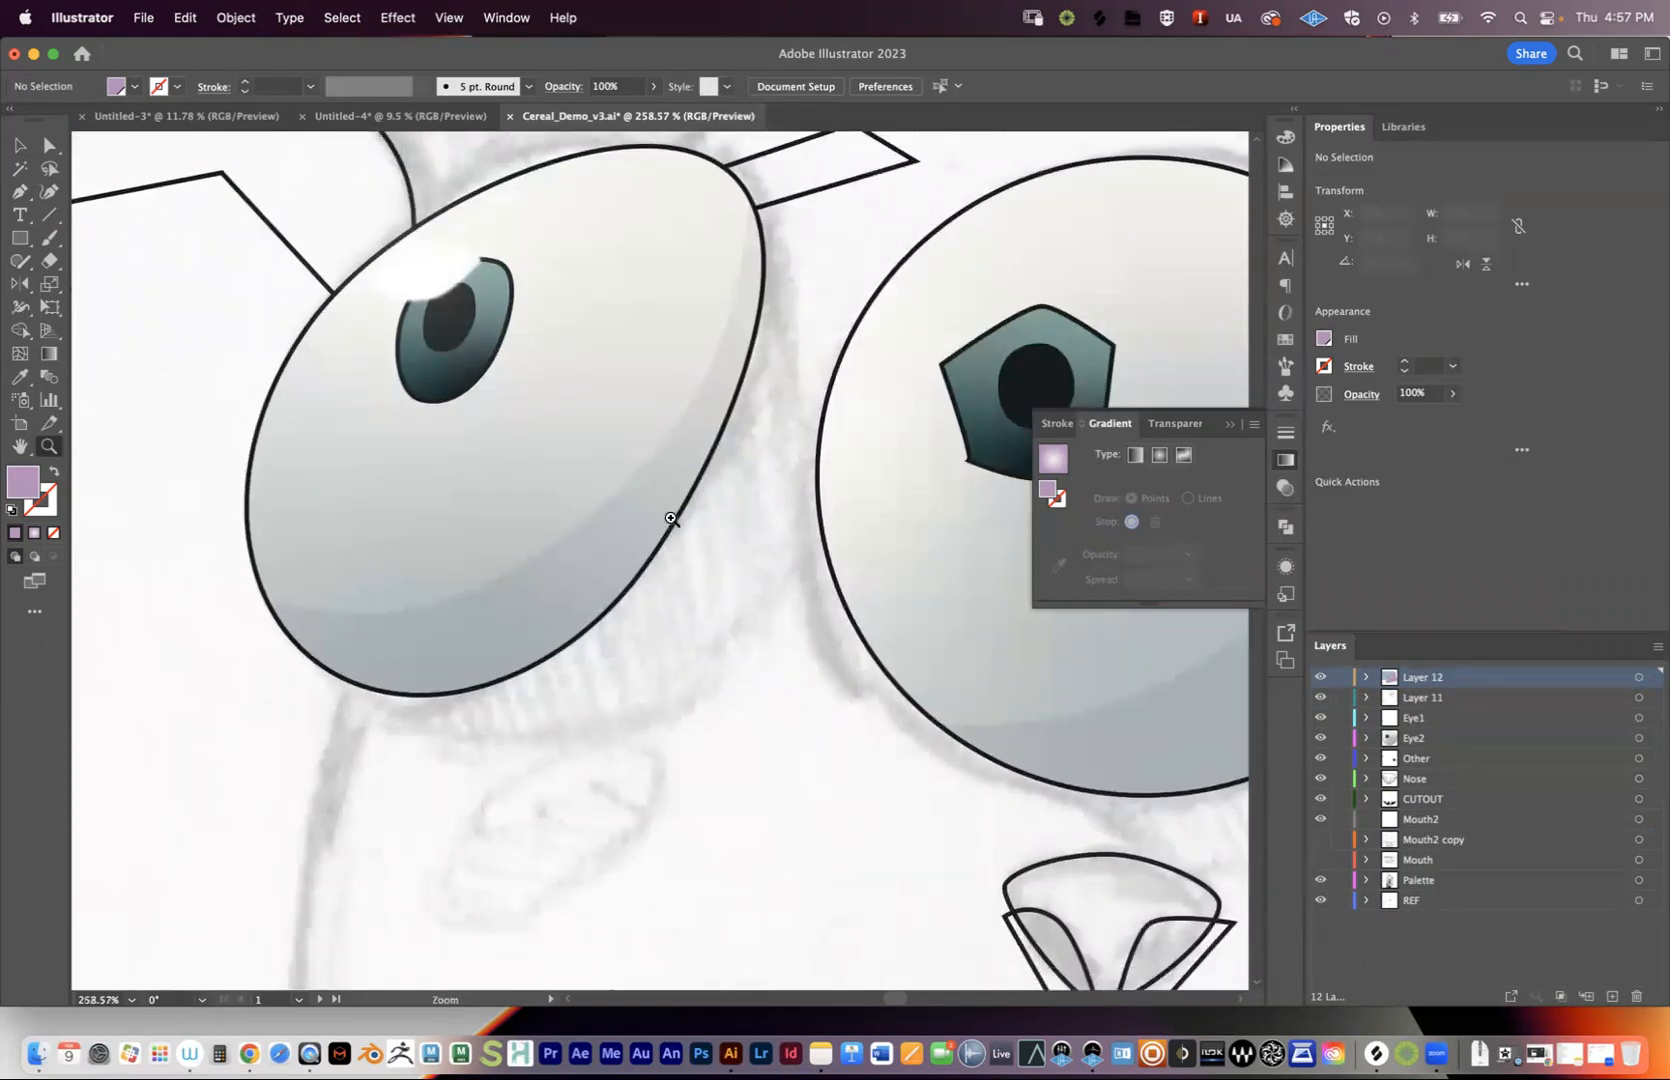
pyautogui.press('v')
pyautogui.click(570, 580)
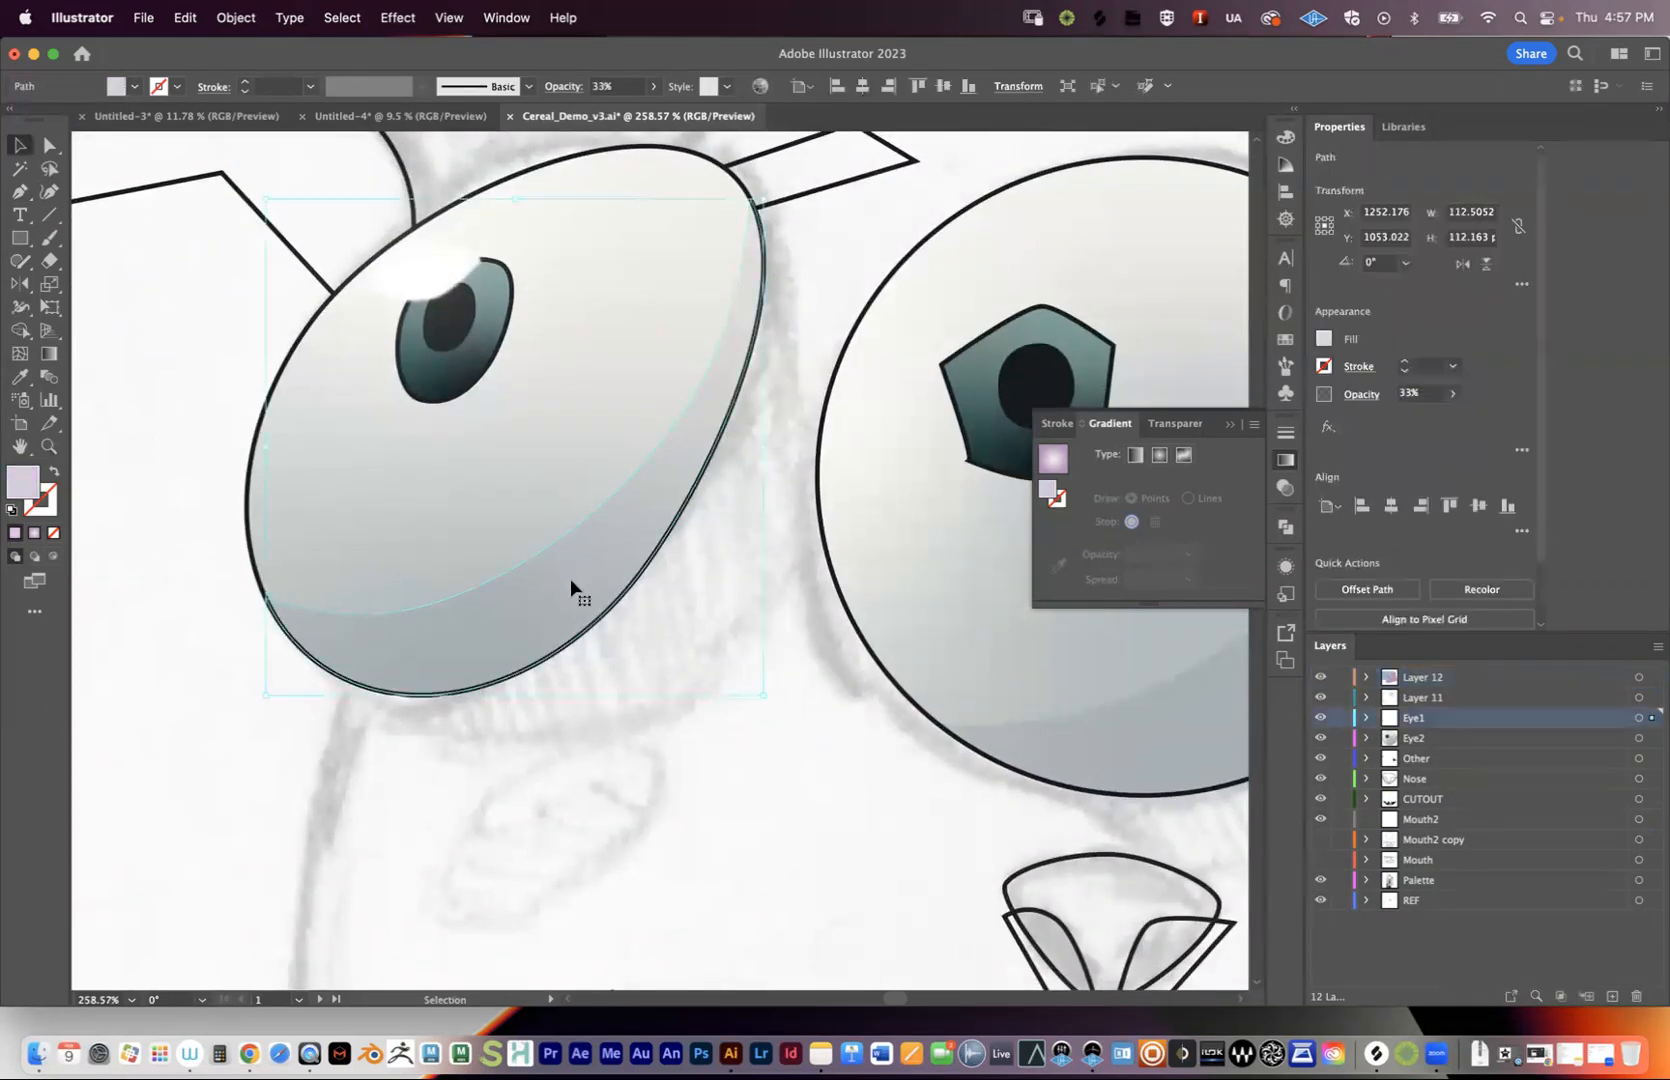
pyautogui.moveTo(512, 612)
pyautogui.mouseDown()
pyautogui.moveTo(485, 805)
pyautogui.moveTo(534, 737)
pyautogui.moveTo(538, 611)
pyautogui.mouseUp()
pyautogui.hscroll(5, 655, 572)
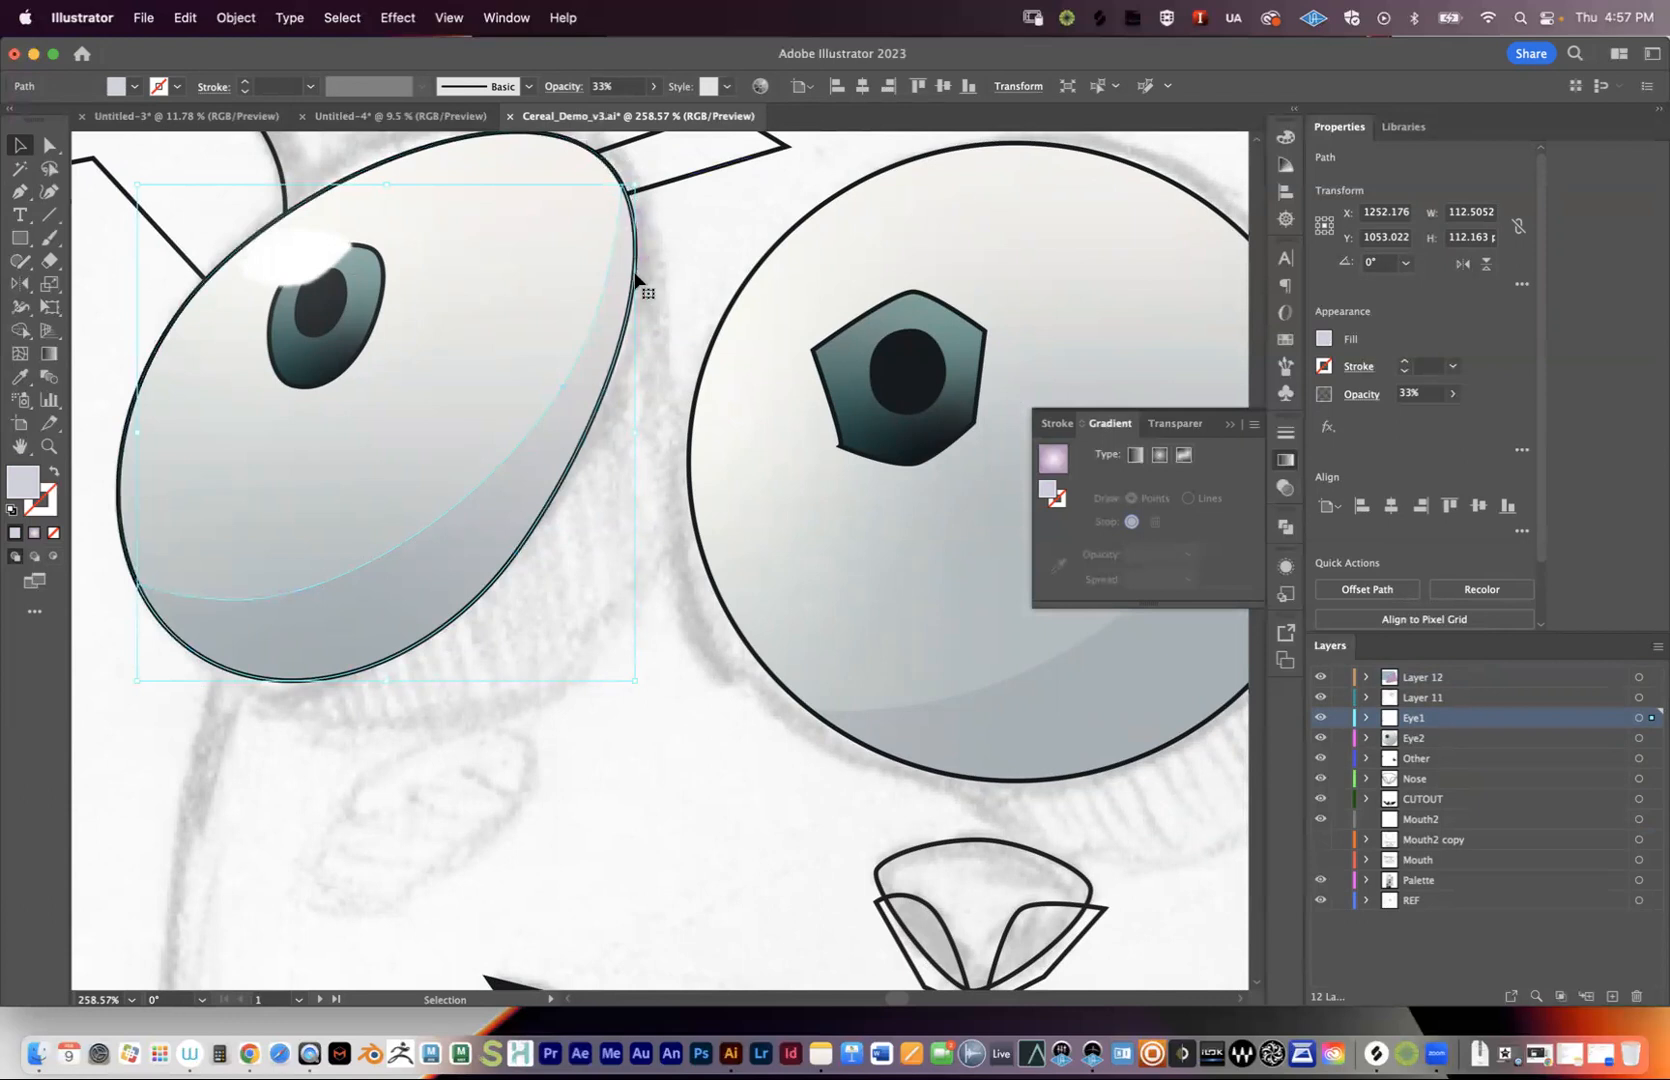
pyautogui.scroll(-10, 279, 690)
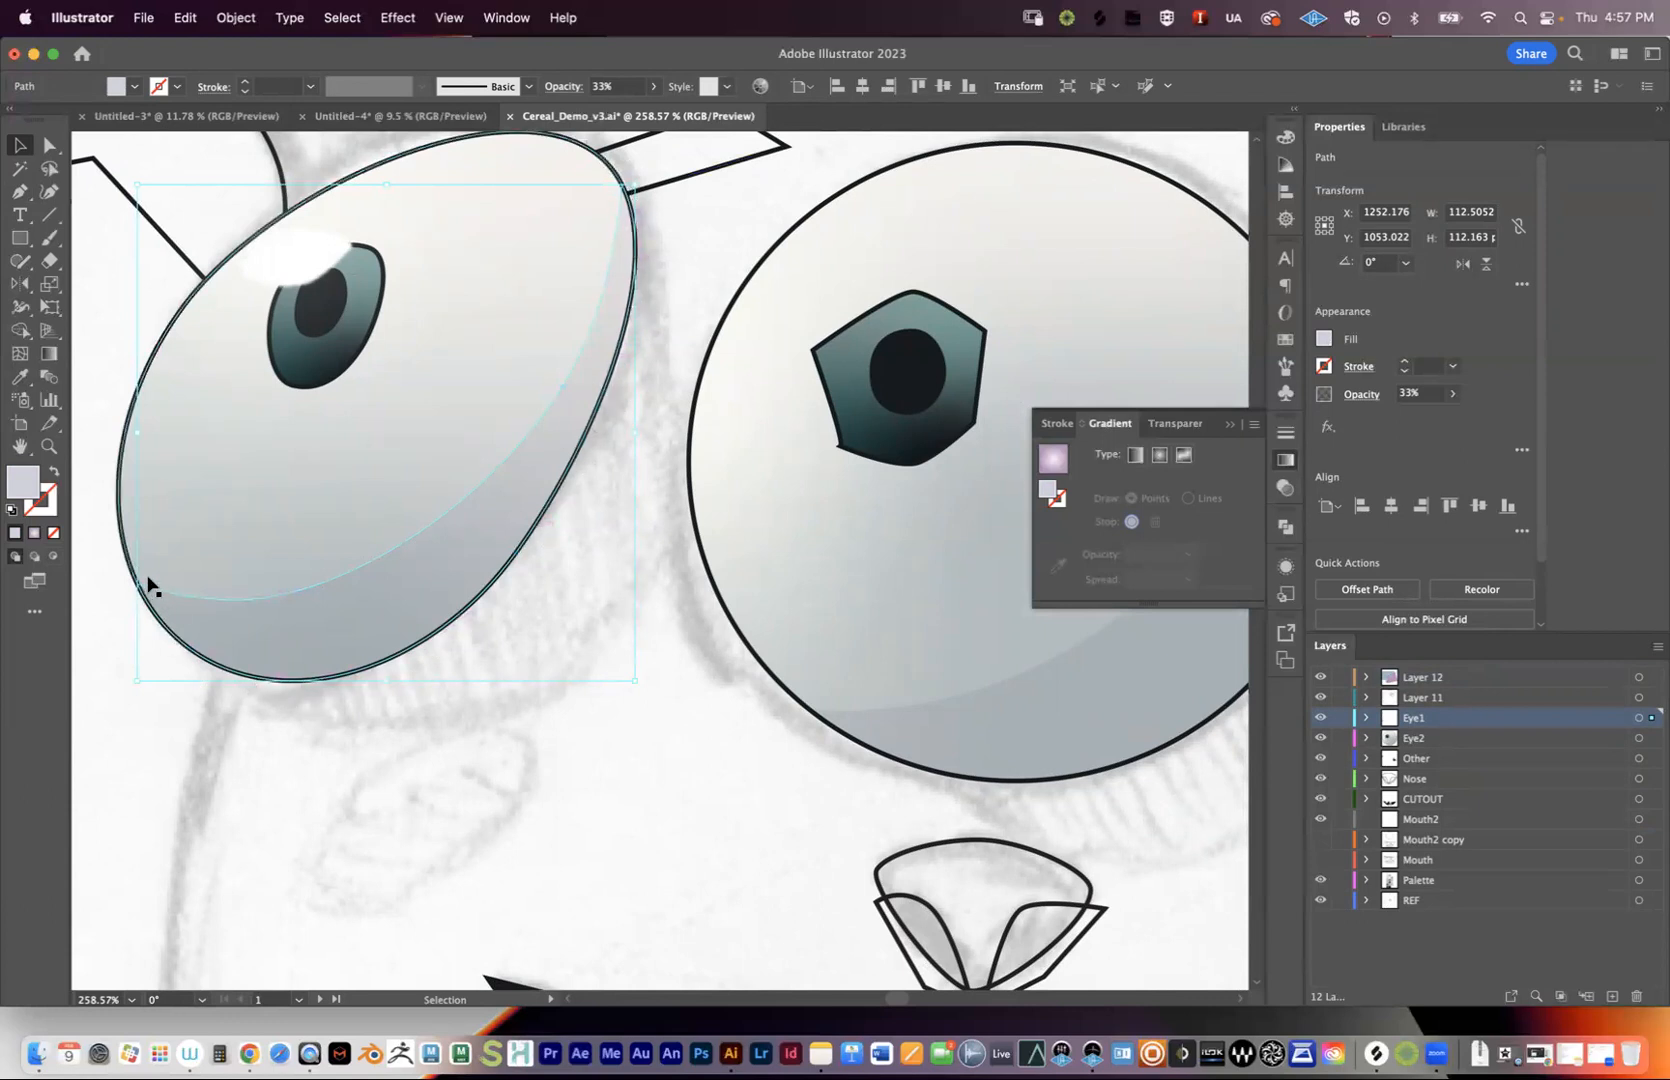
pyautogui.scroll(5, 500, 523)
# - Move the mauve shape about 16 px left and 24 px up over the blue-gray rectangle
pyautogui.hscroll(-4, 500, 523)
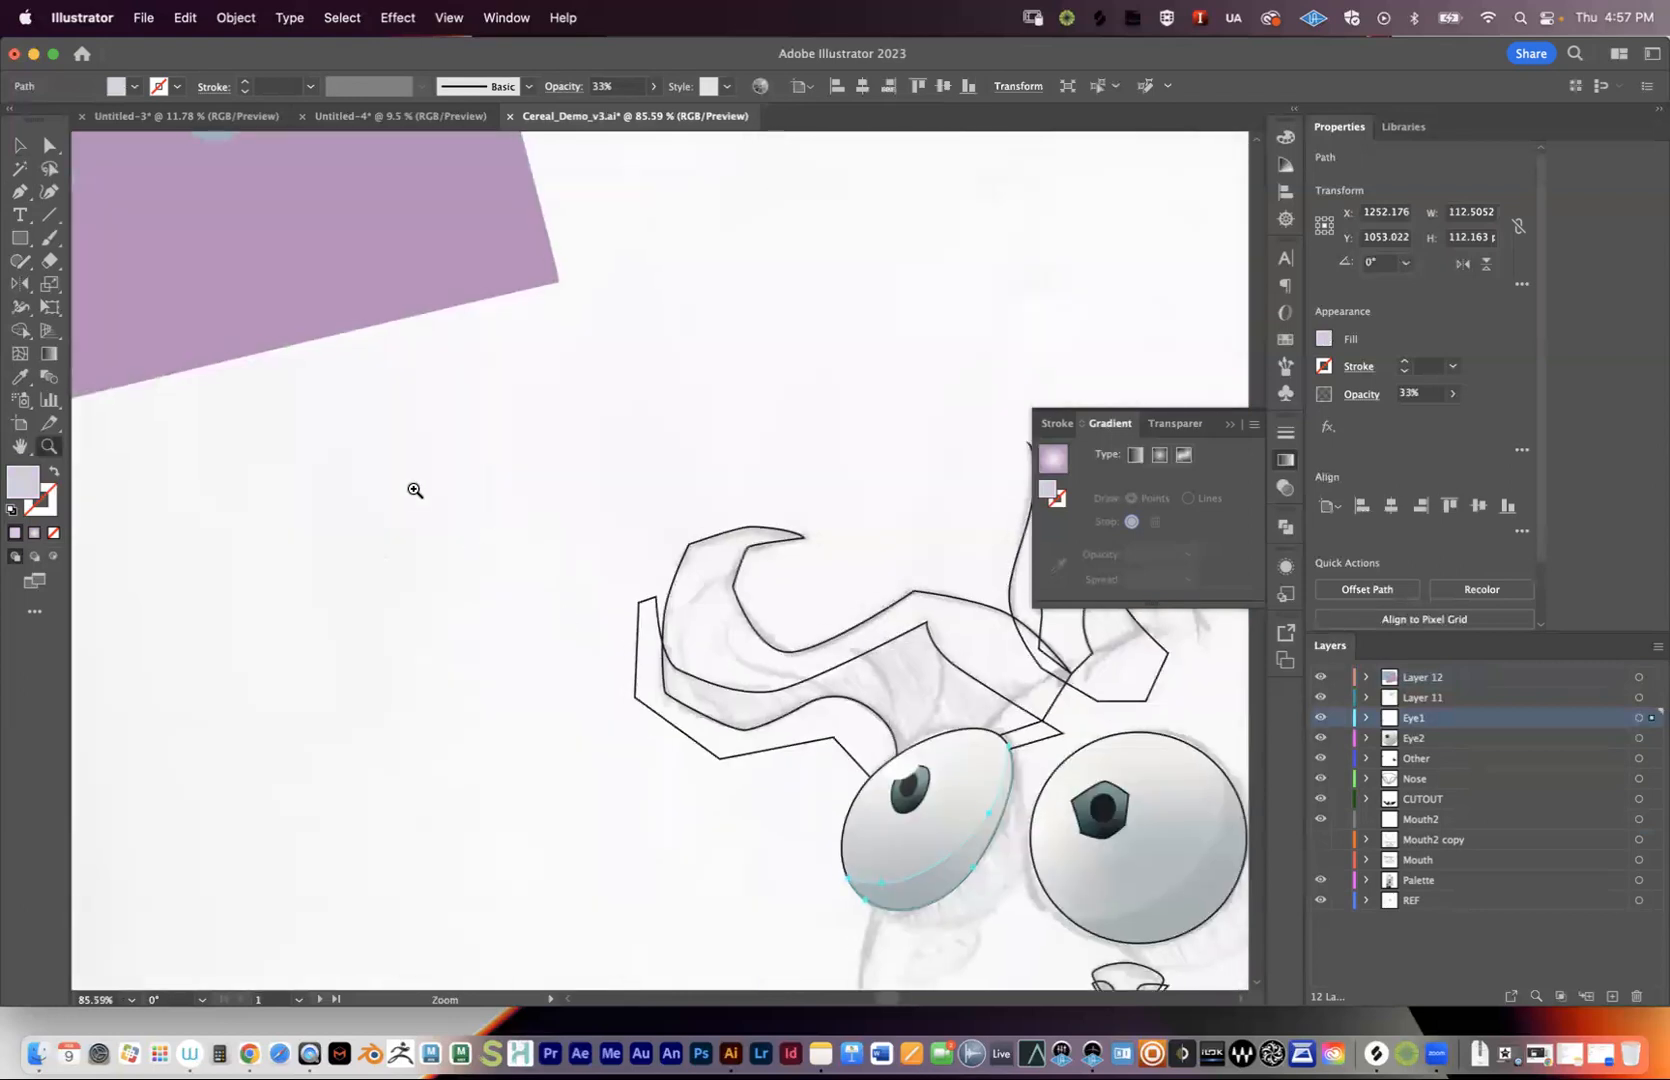
pyautogui.scroll(-5, 503, 444)
pyautogui.moveTo(416, 349); pyautogui.dragTo(531, 520)
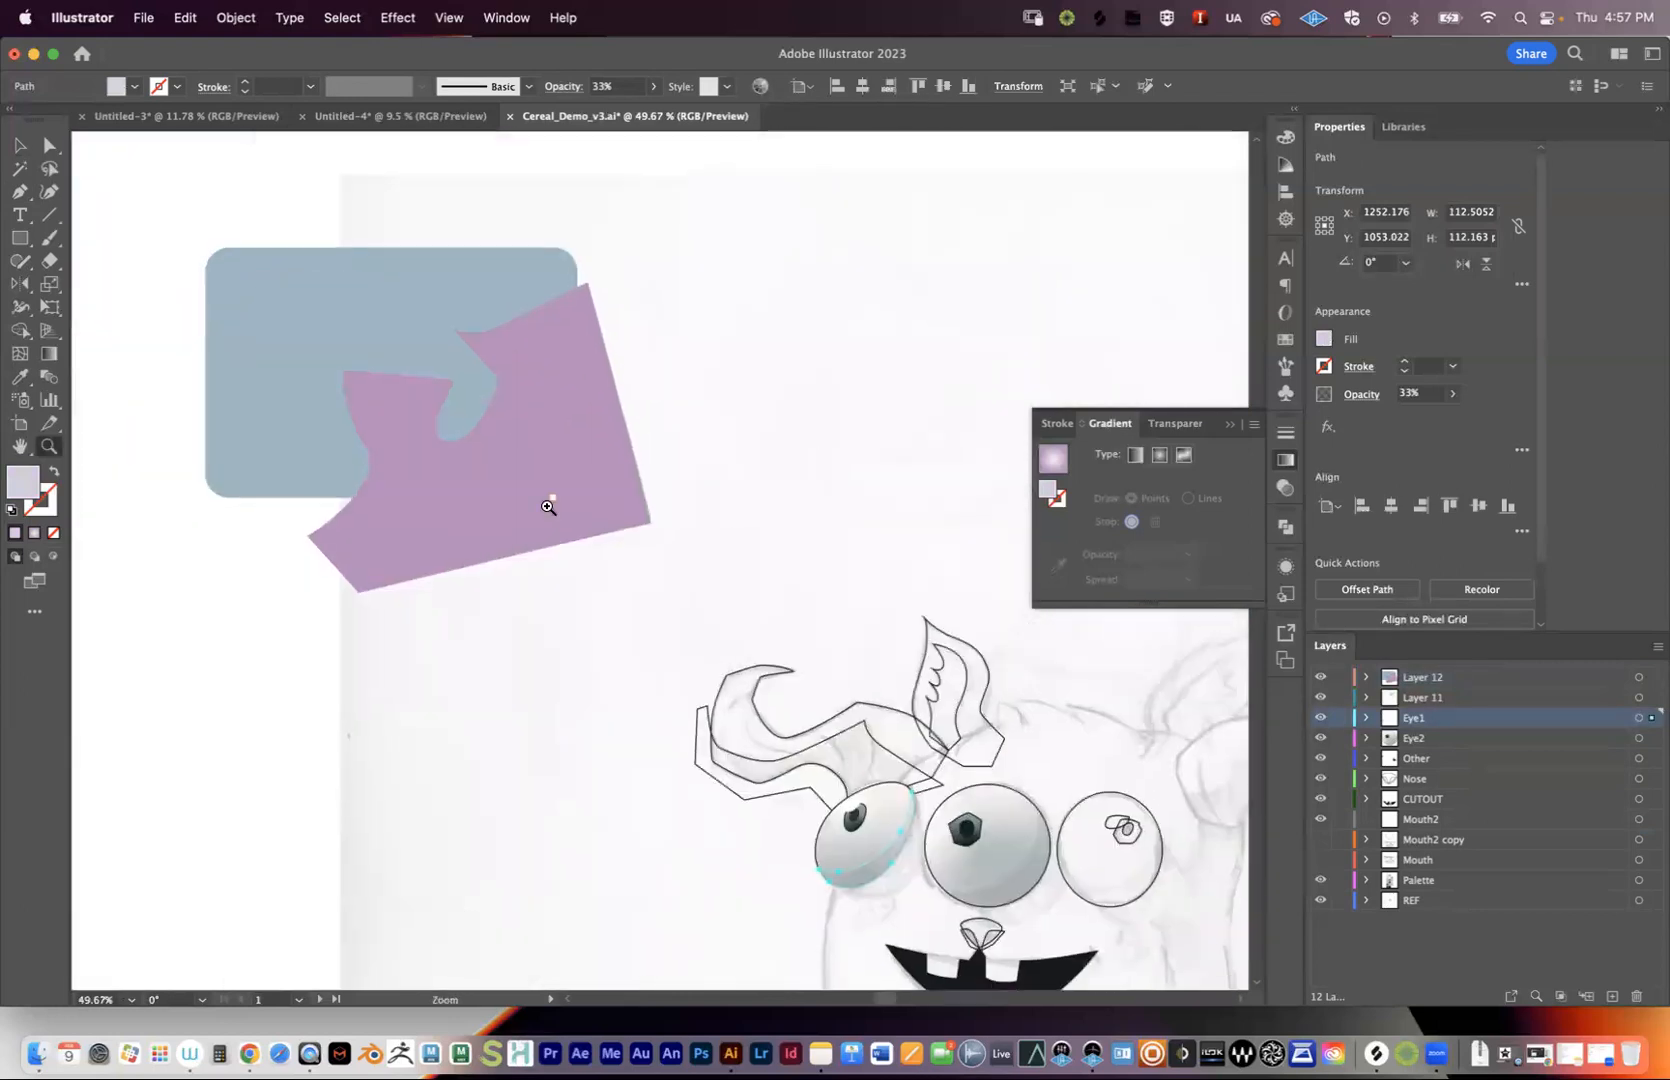
pyautogui.moveTo(552, 430)
pyautogui.mouseDown()
pyautogui.moveTo(524, 414)
pyautogui.moveTo(537, 409)
pyautogui.mouseUp()
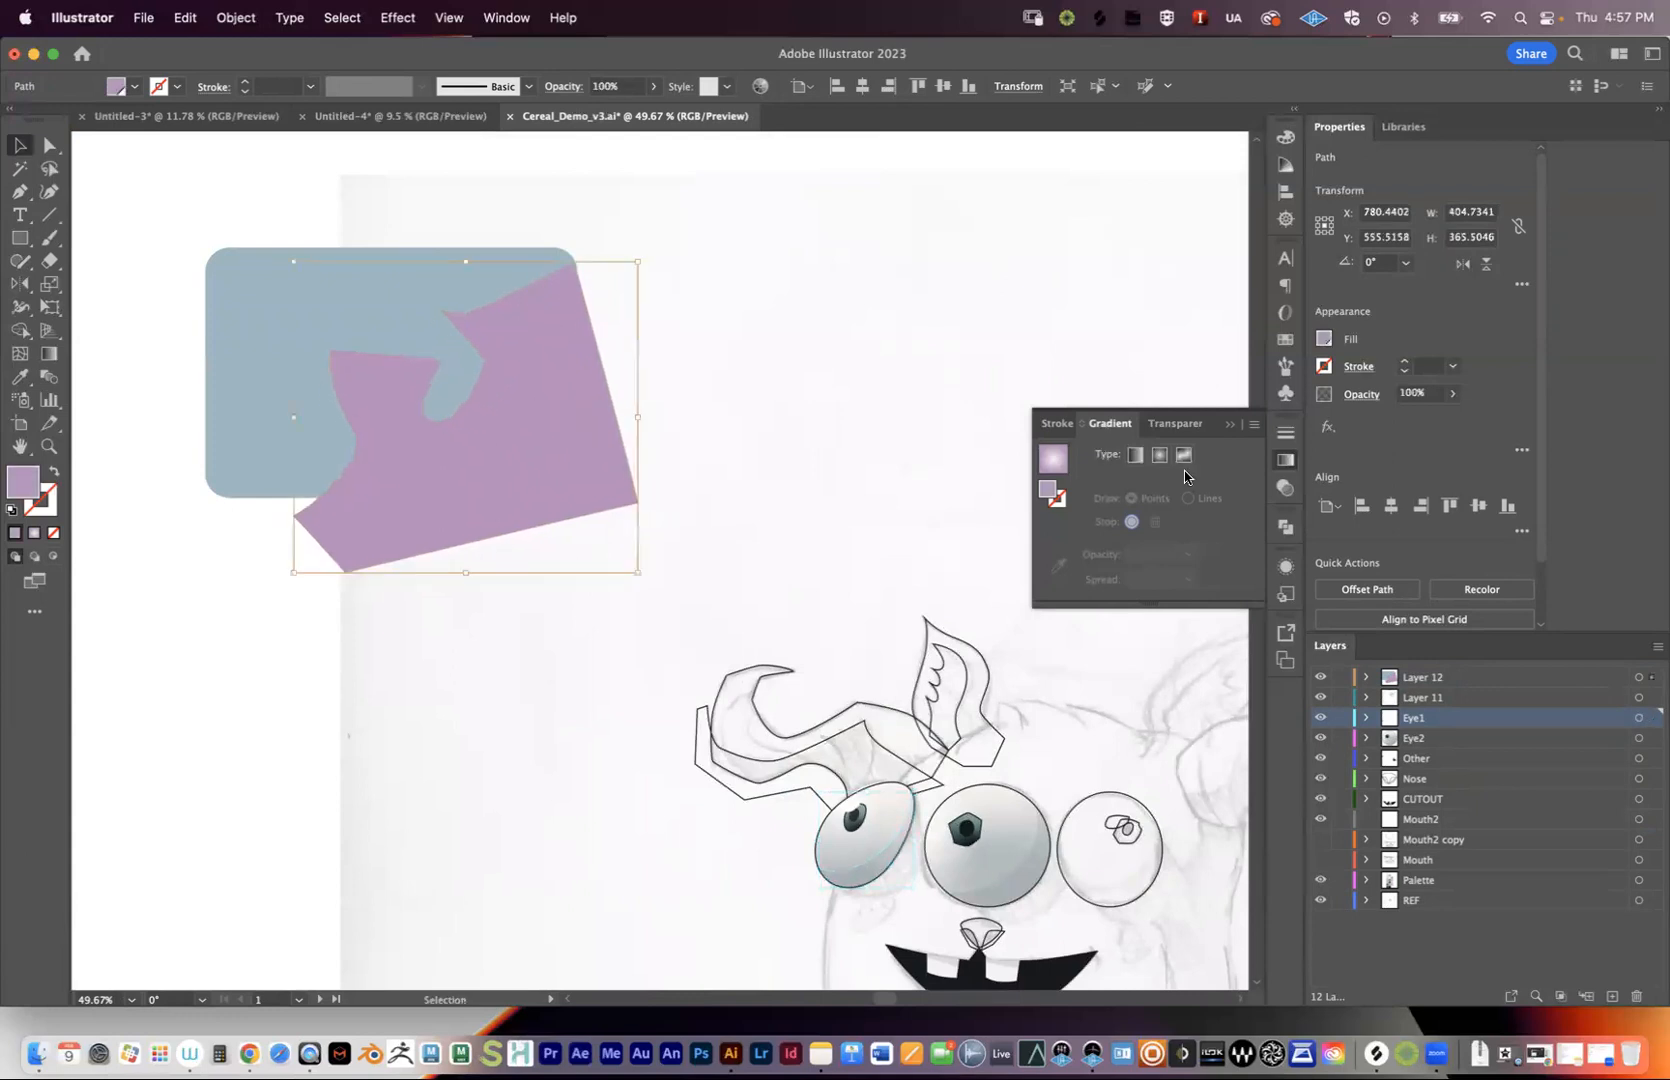
# - Collapse the open Gradient options and bring up the Pathfinder shape tools
pyautogui.click(1228, 425)
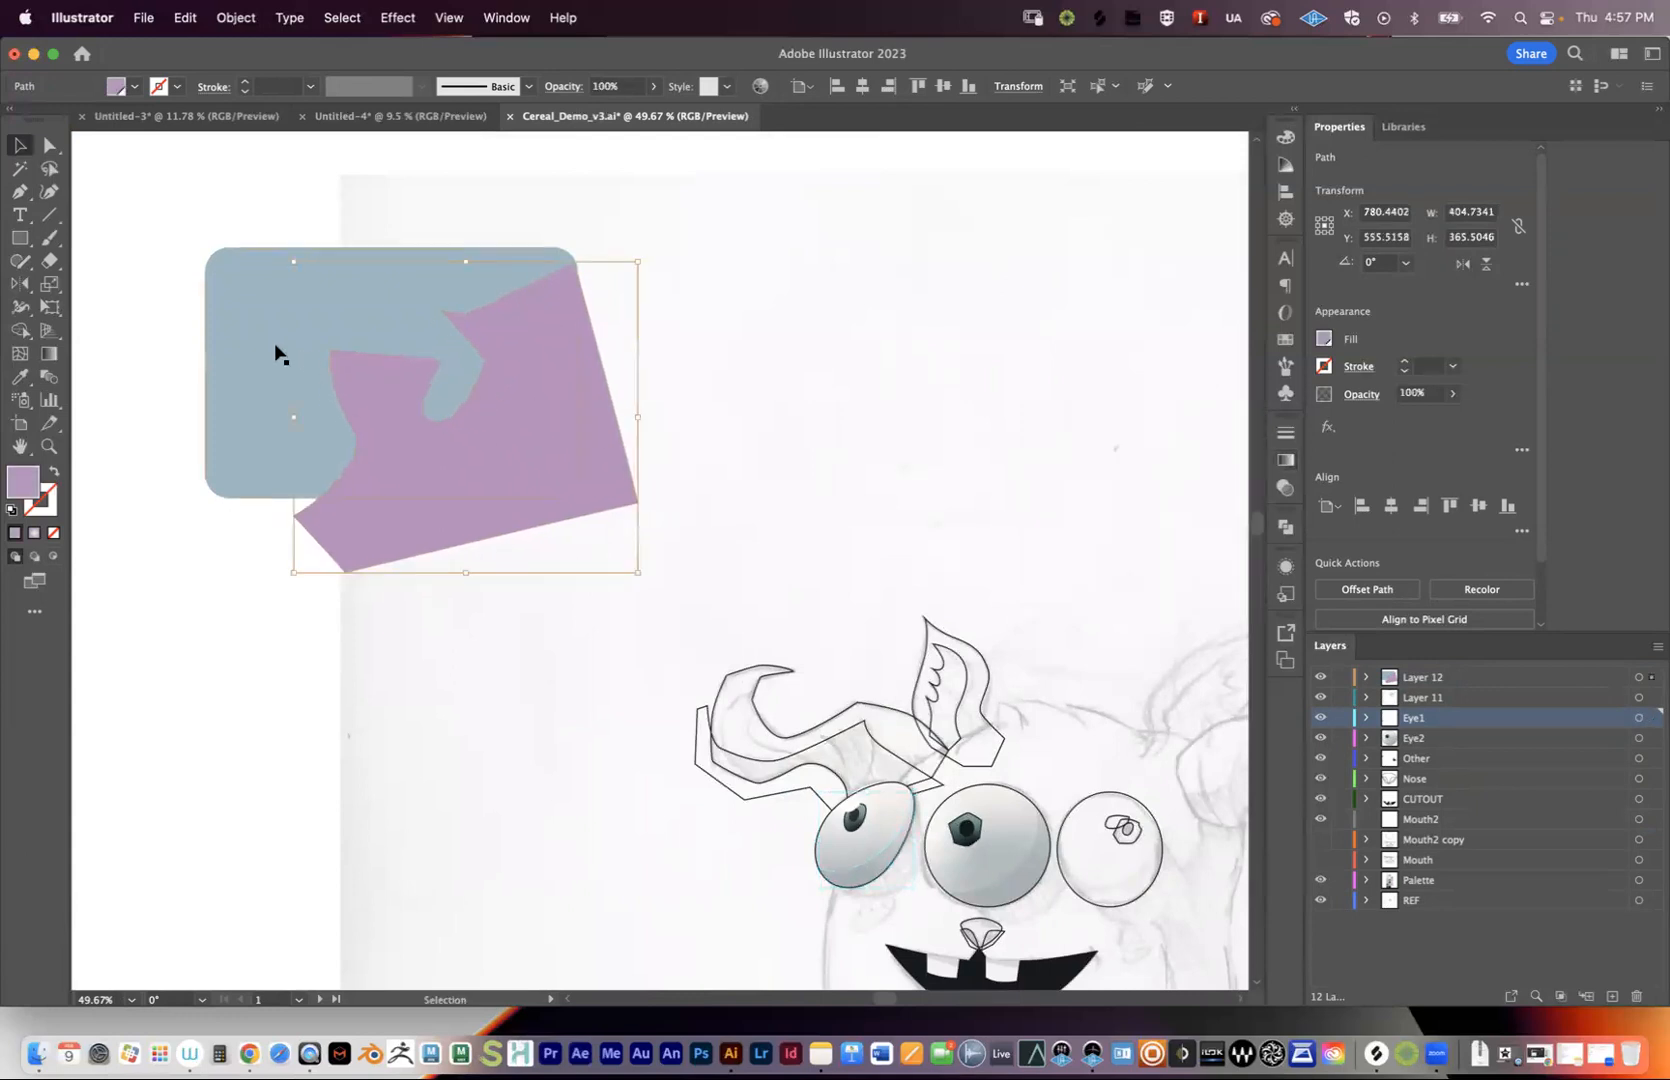
pyautogui.click(1286, 527)
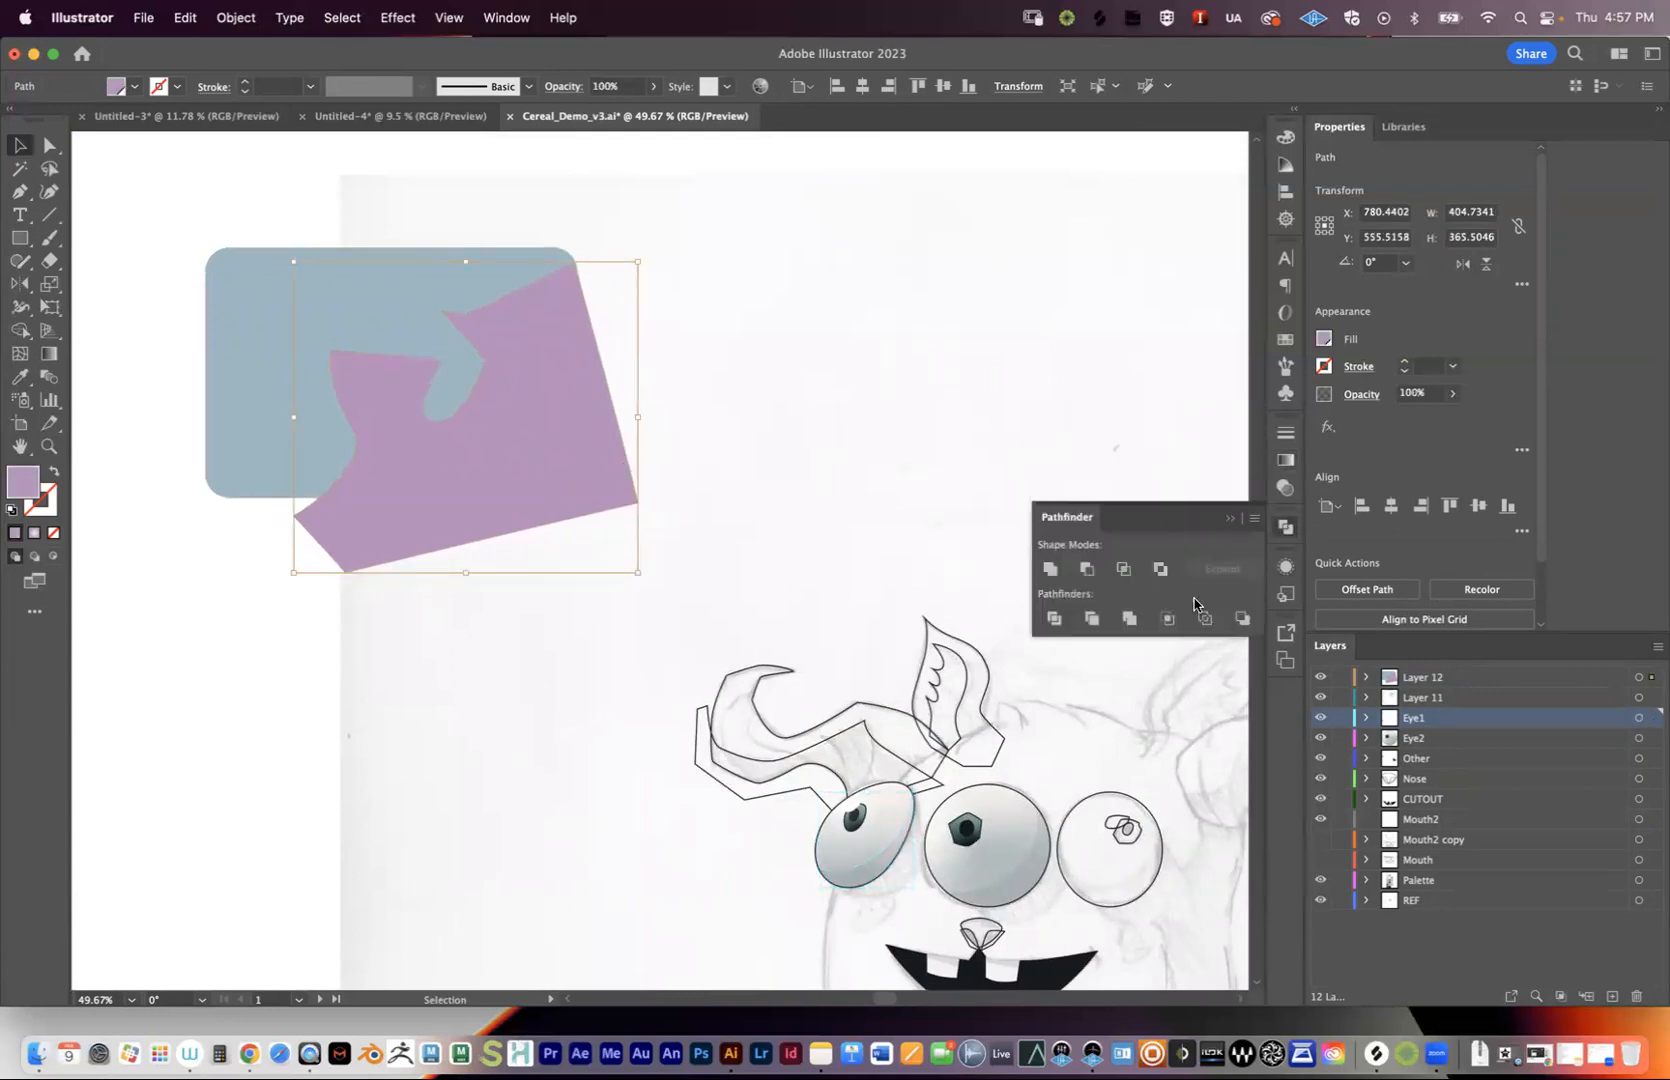
pyautogui.click(1286, 528)
pyautogui.click(468, 17)
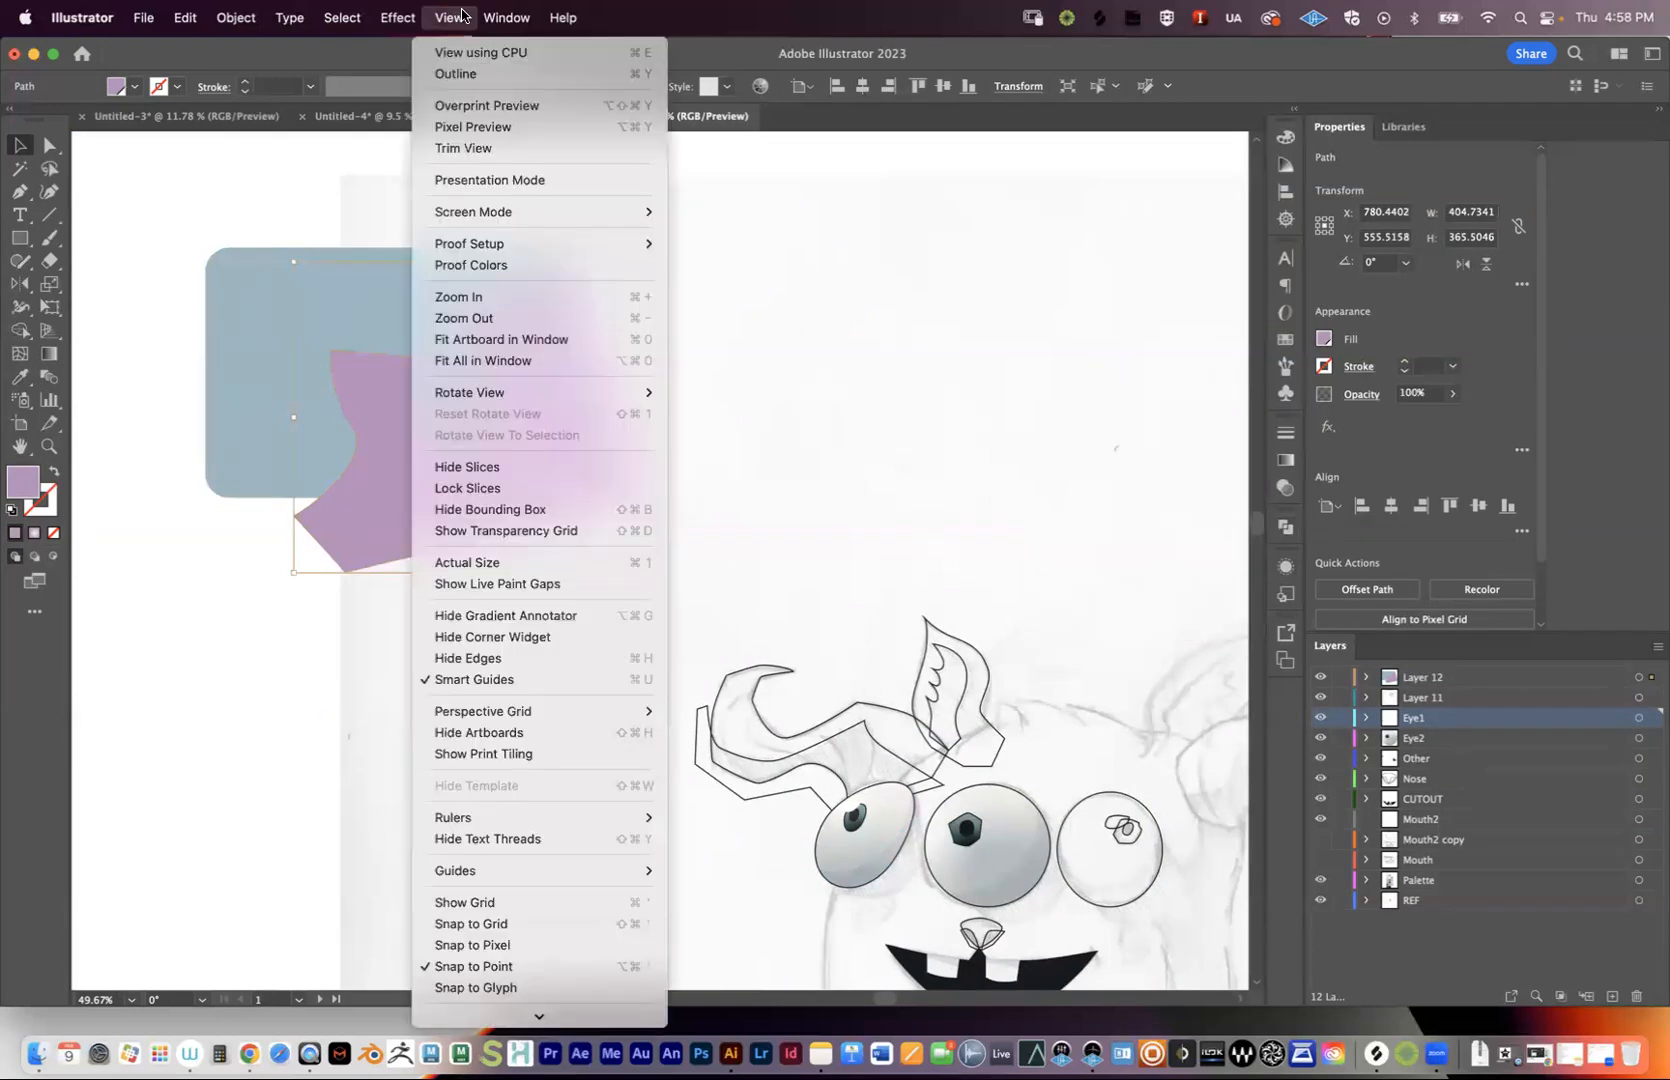
pyautogui.moveTo(506, 17)
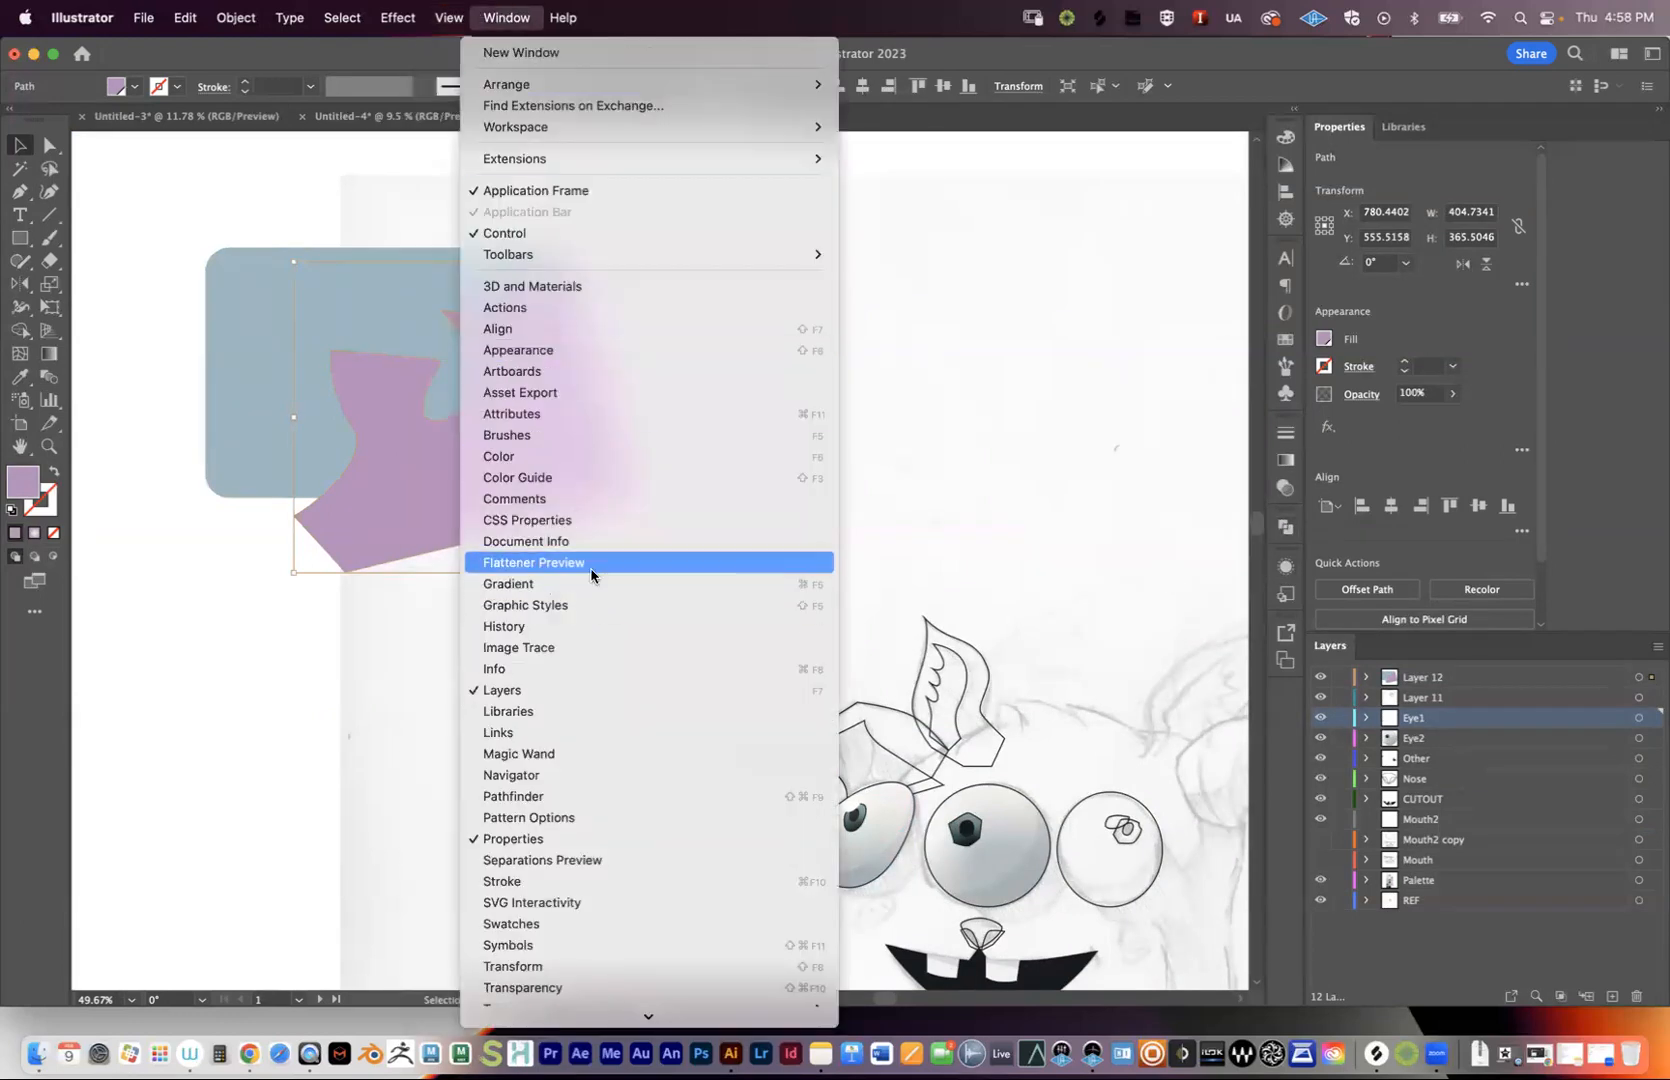
pyautogui.click(601, 797)
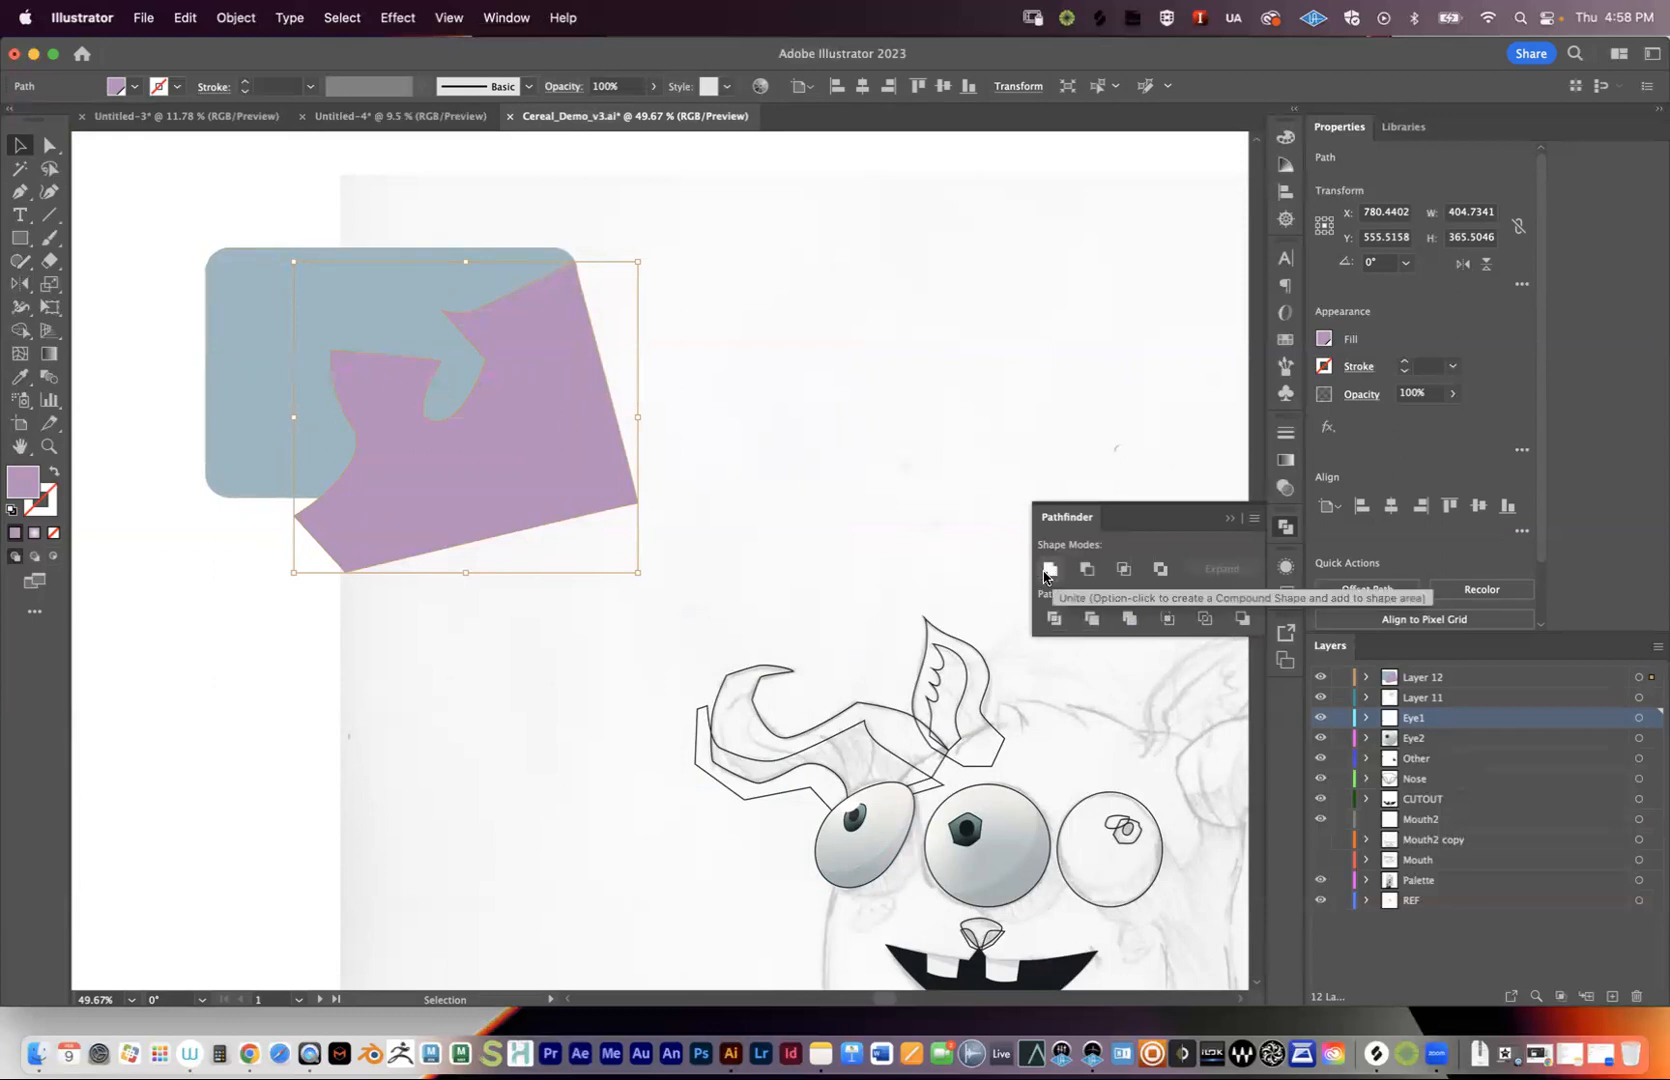
# - Expand Layer 12, select both the rectangle and the mauve shape, try uniting them, and undo the union
pyautogui.click(258, 418)
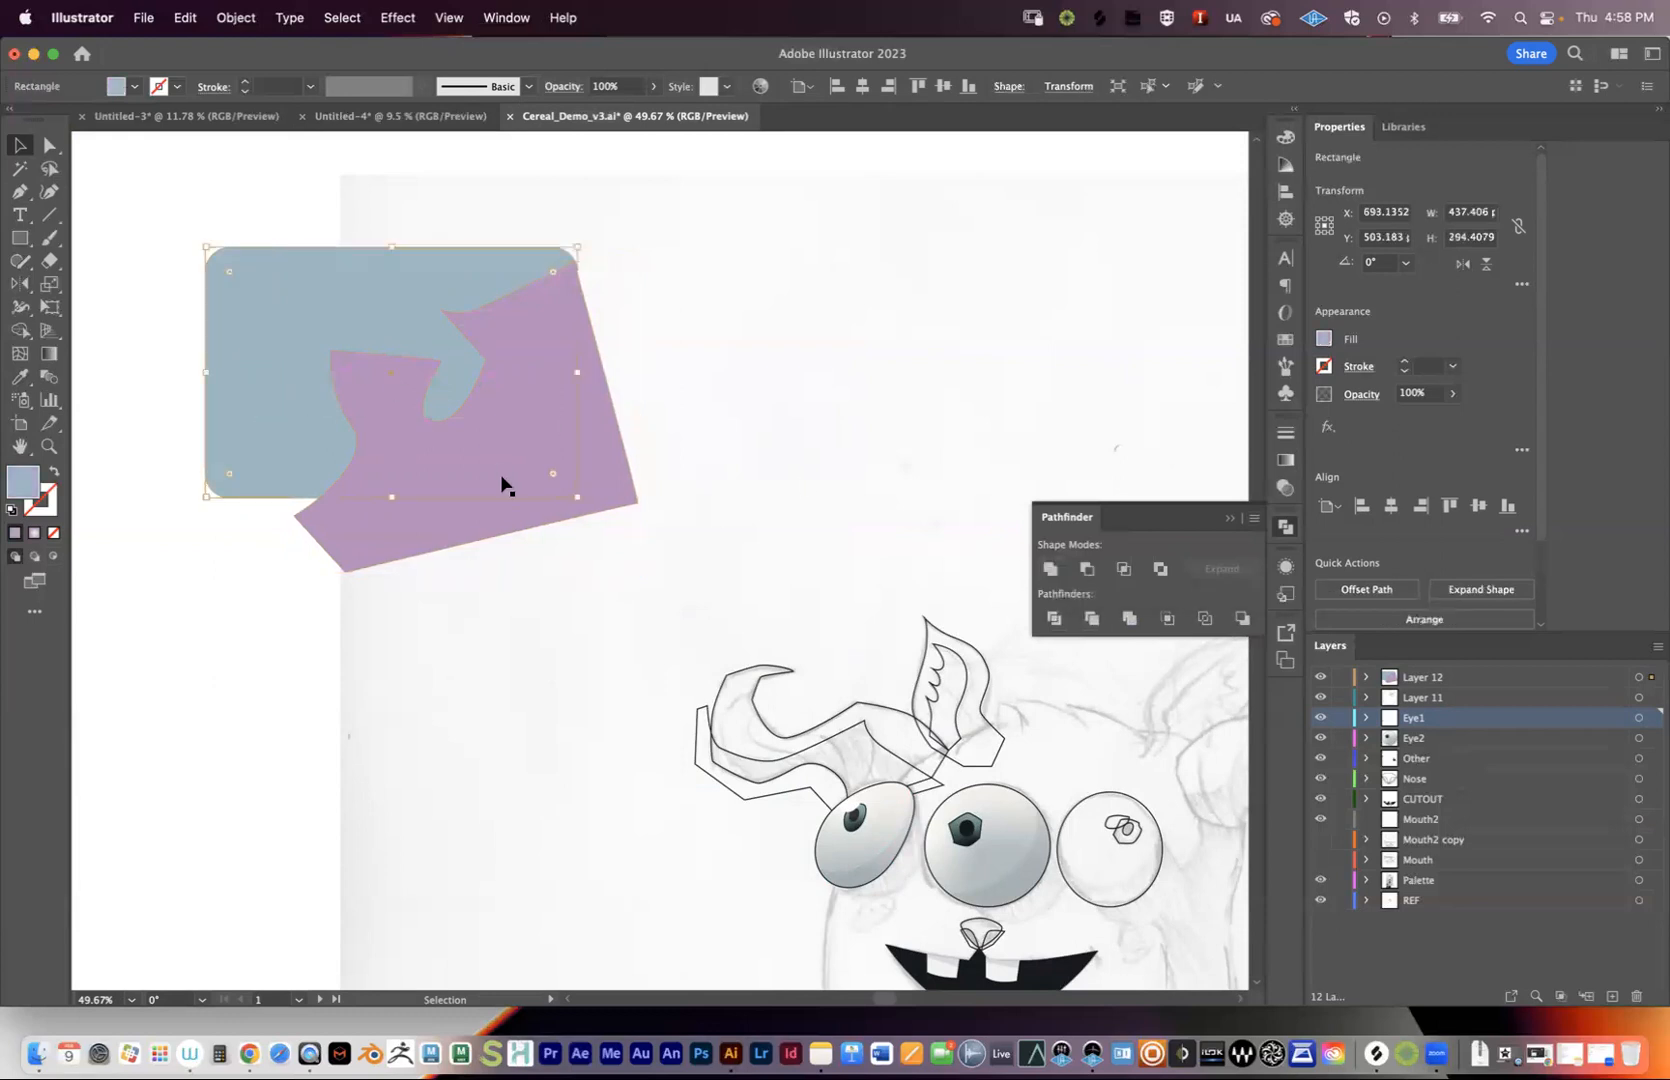
pyautogui.keyDown('shift'); pyautogui.click(604, 460); pyautogui.keyUp('shift')
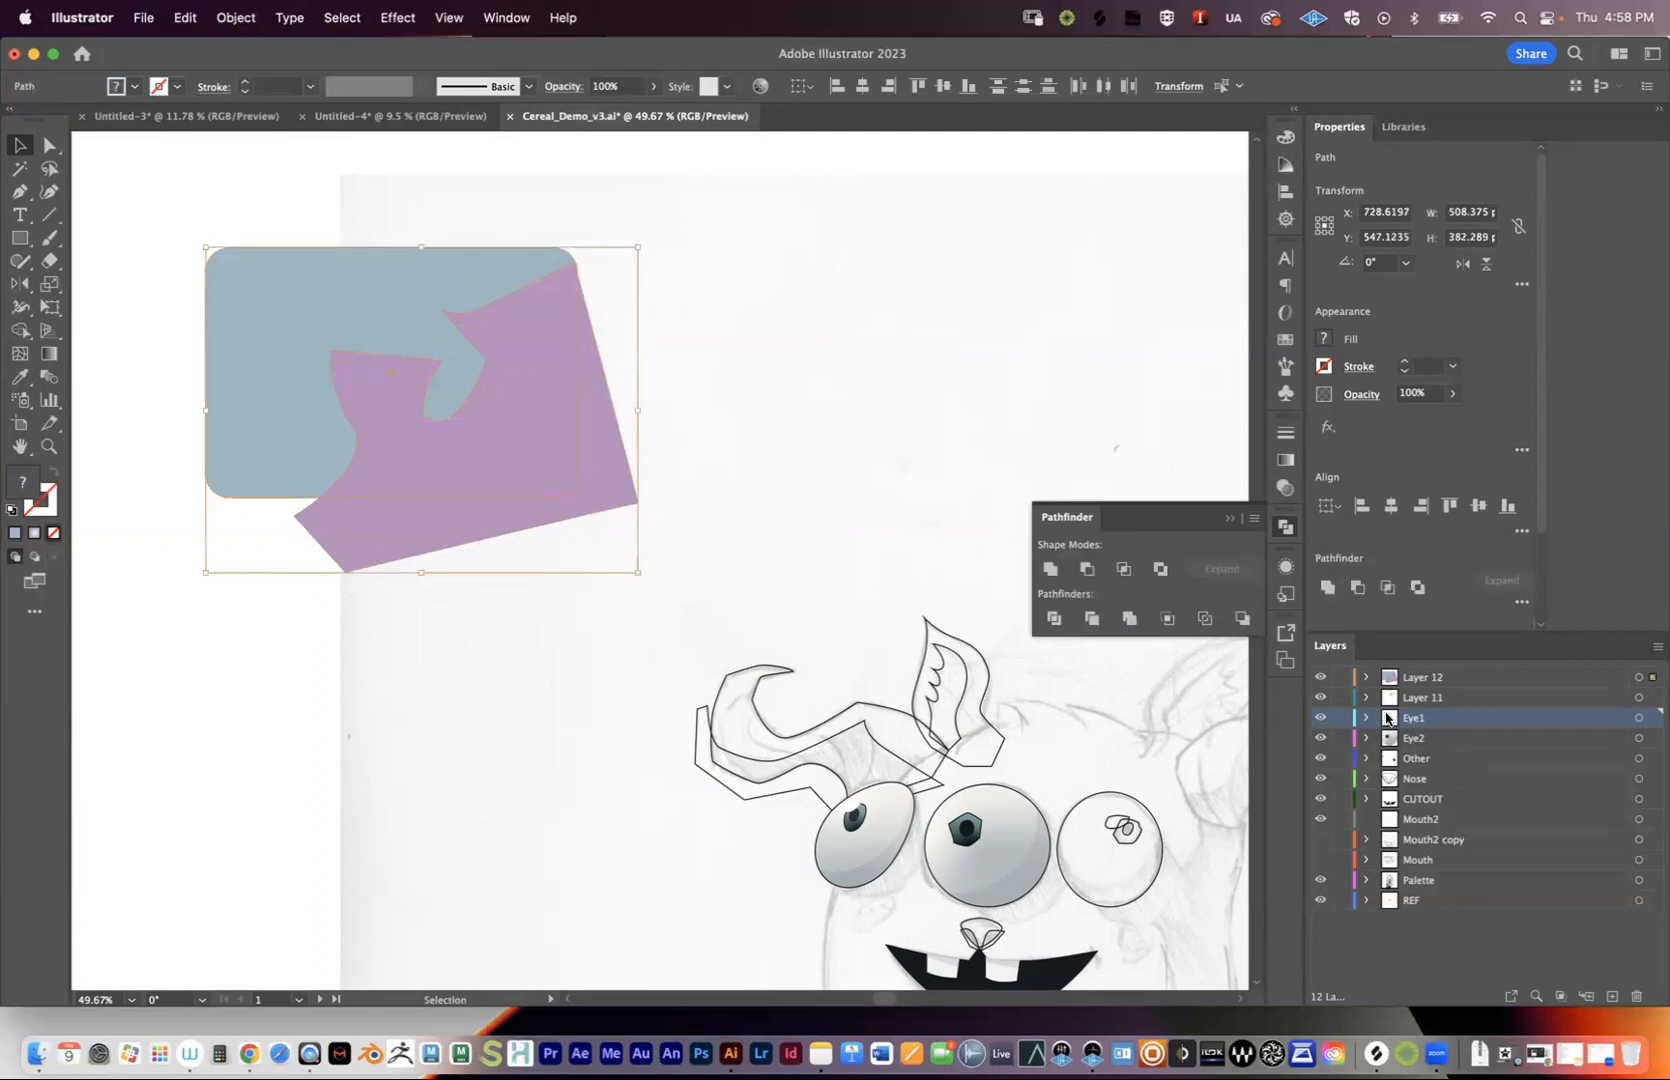
pyautogui.click(1367, 677)
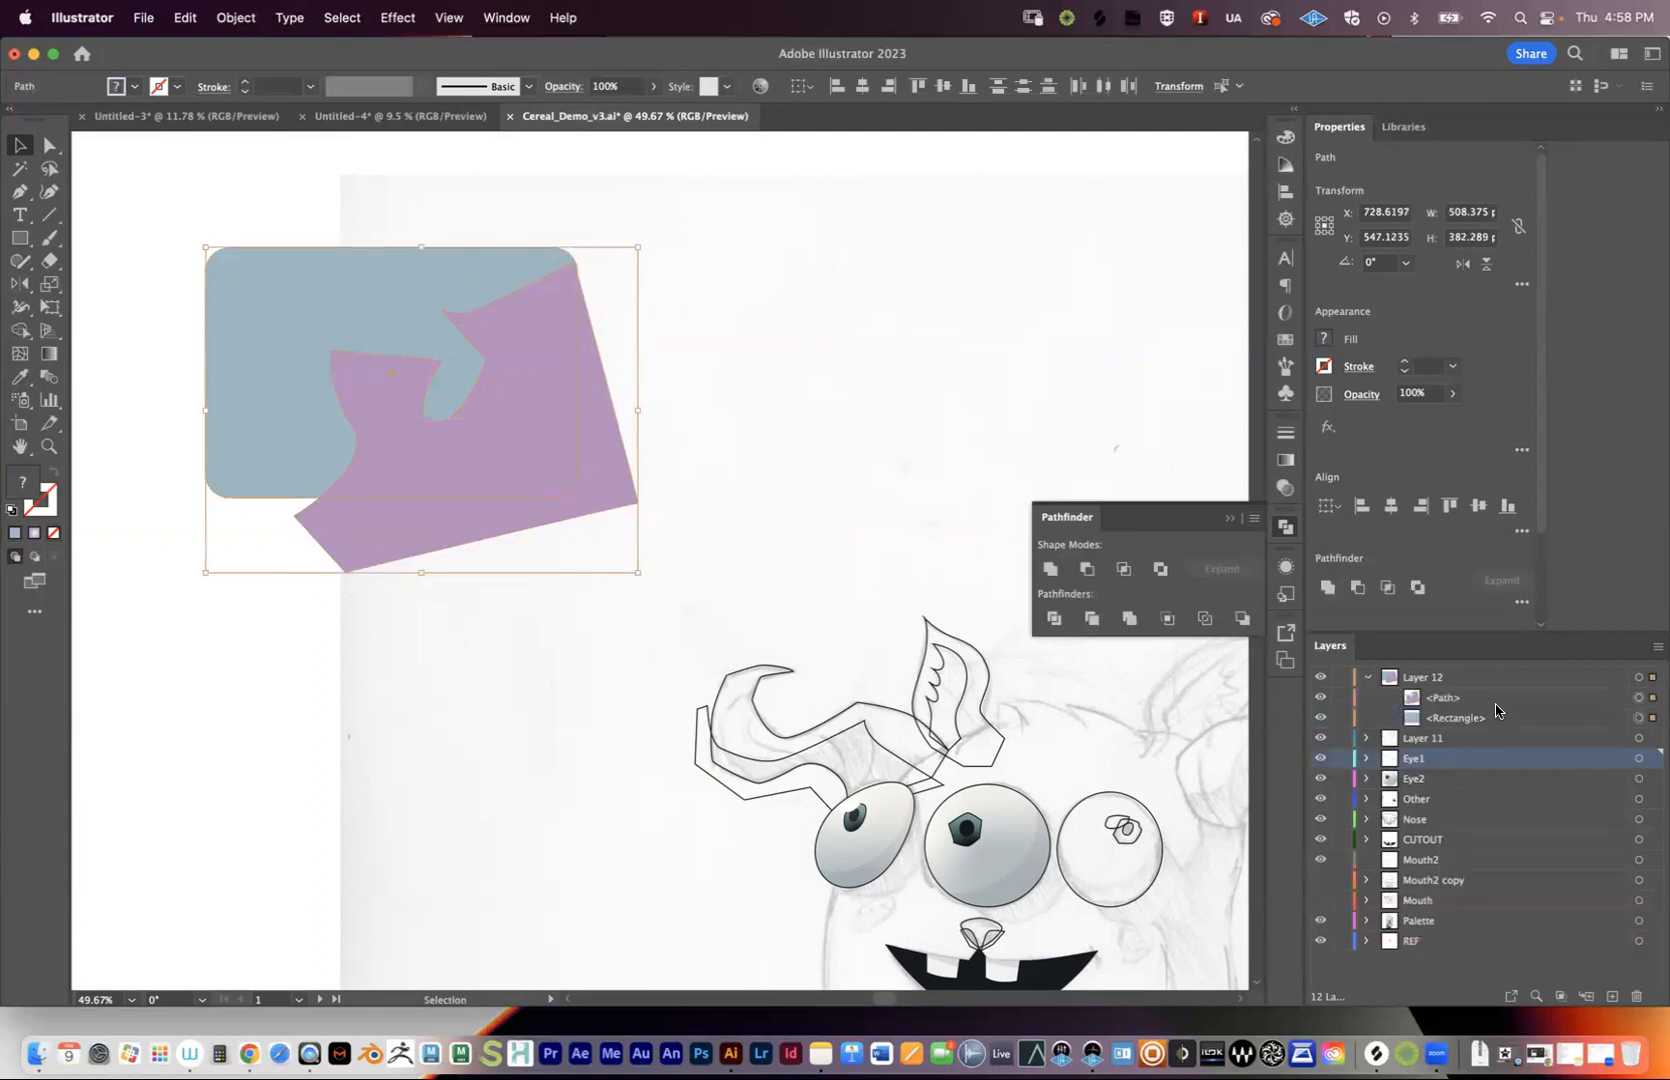
pyautogui.click(1638, 700)
pyautogui.keyDown('shift'); pyautogui.click(1639, 719); pyautogui.keyUp('shift')
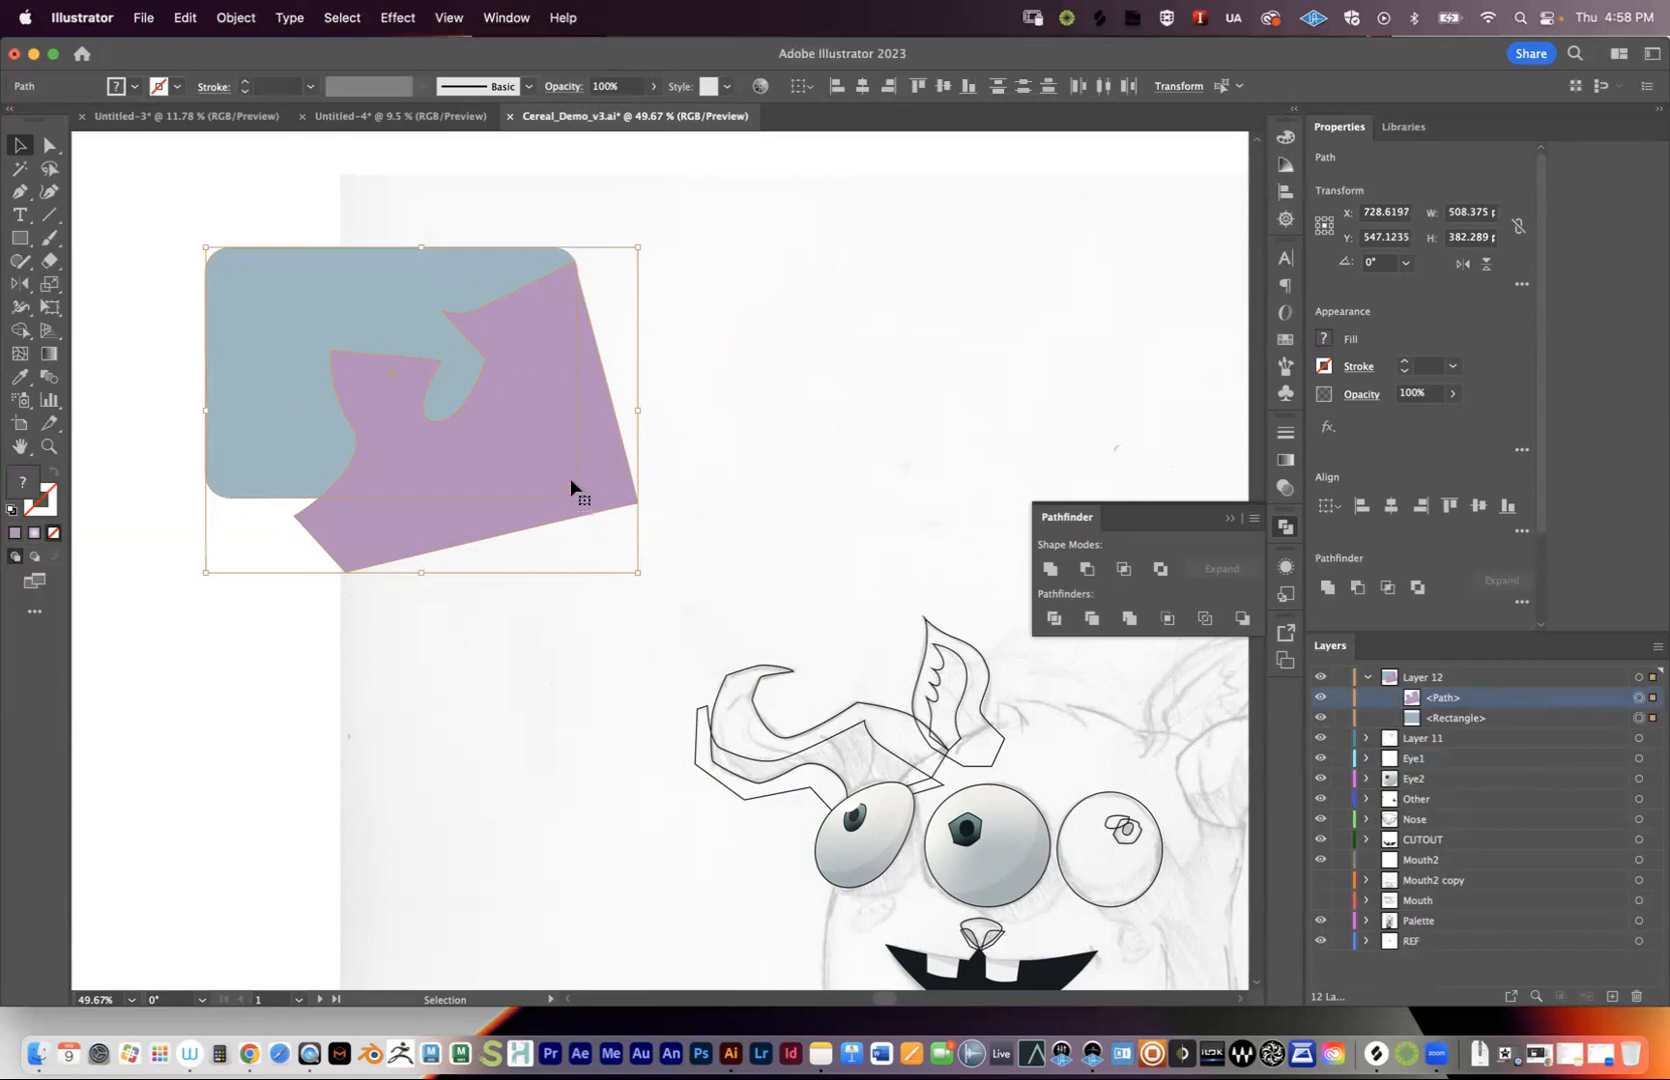
pyautogui.click(1049, 570)
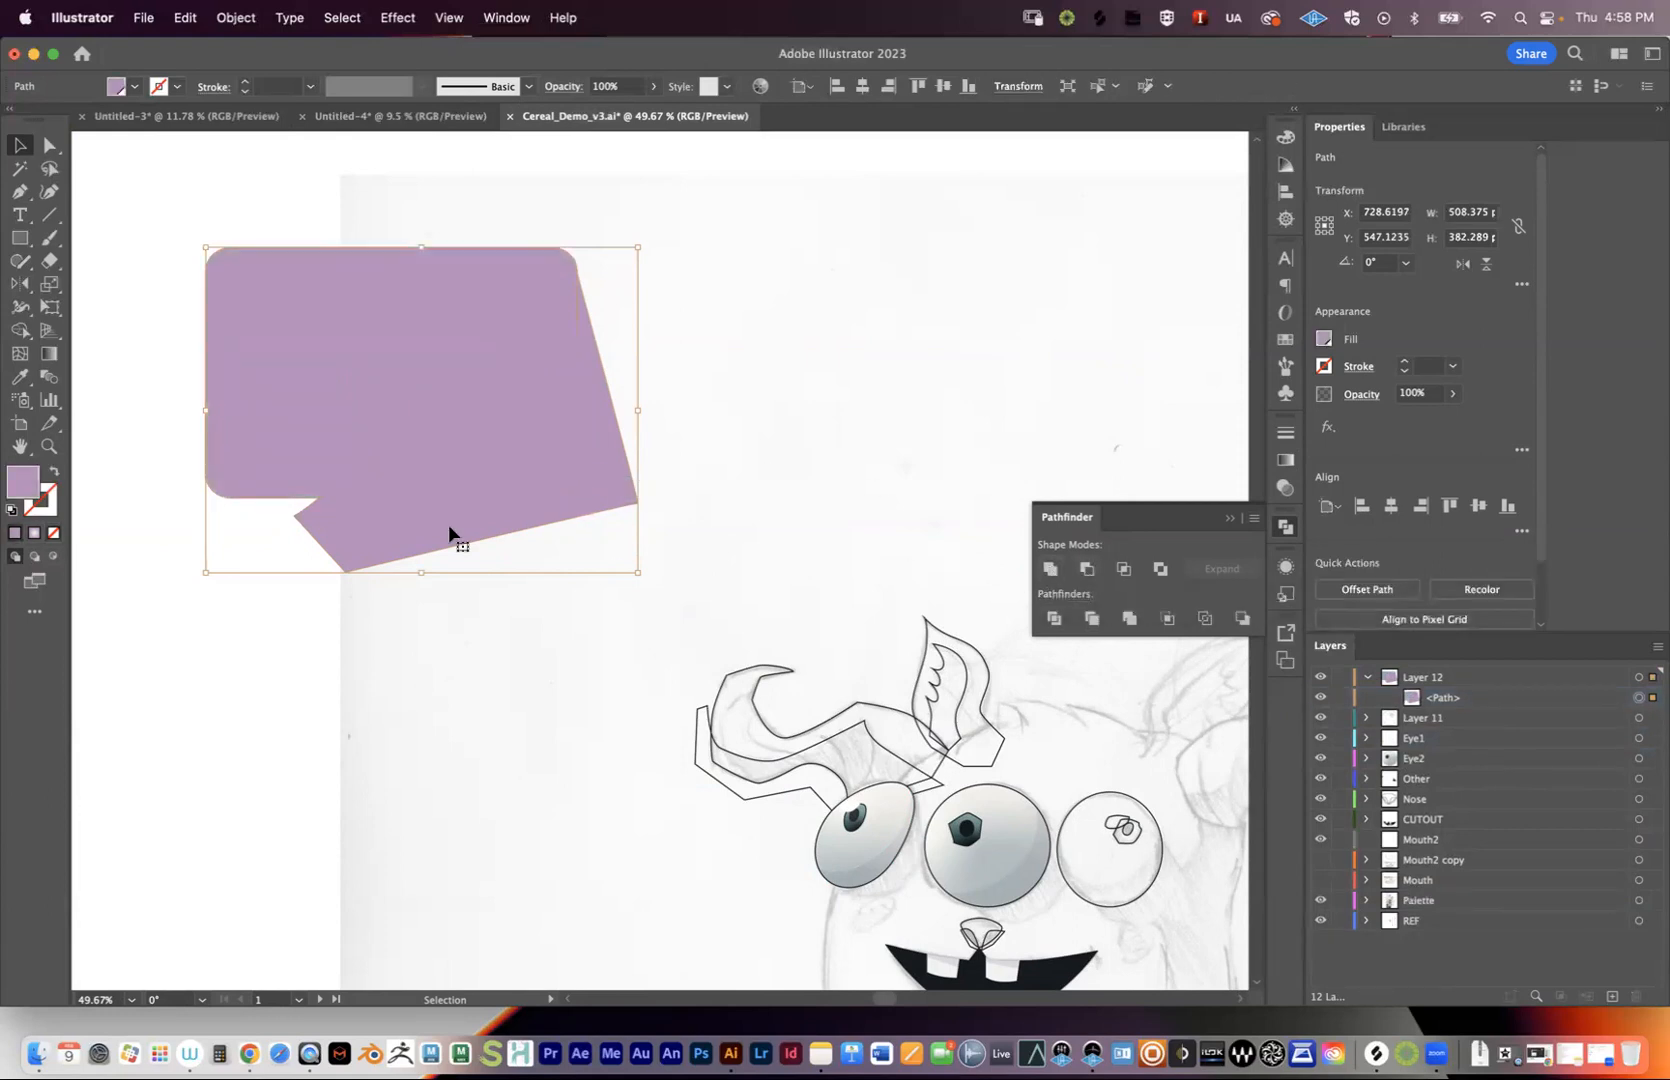
pyautogui.press('super+z')
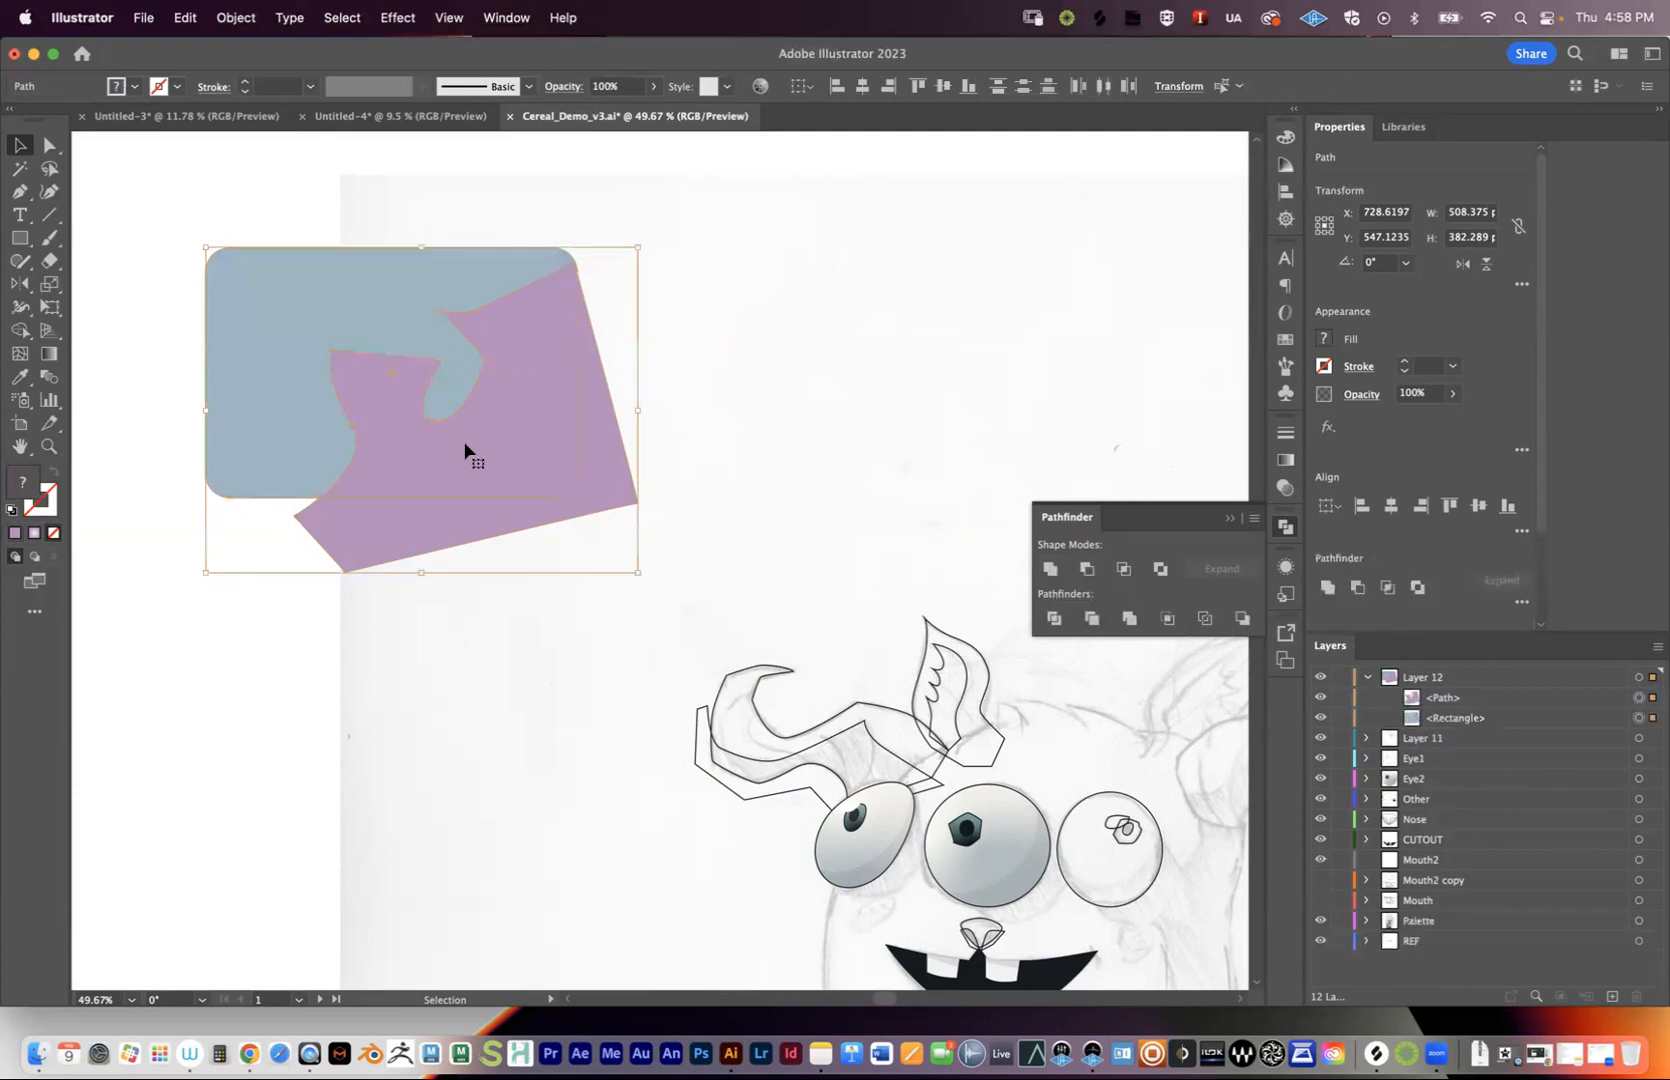
# - Move the mauve shape up and right so its lower-left tip overlaps the rectangle's upper-right corner
pyautogui.click(440, 640)
pyautogui.moveTo(402, 521); pyautogui.dragTo(618, 314)
pyautogui.moveTo(719, 372); pyautogui.dragTo(676, 596)
pyautogui.moveTo(628, 473)
pyautogui.mouseDown()
pyautogui.moveTo(663, 444)
pyautogui.moveTo(641, 420)
pyautogui.moveTo(637, 440)
pyautogui.mouseUp()
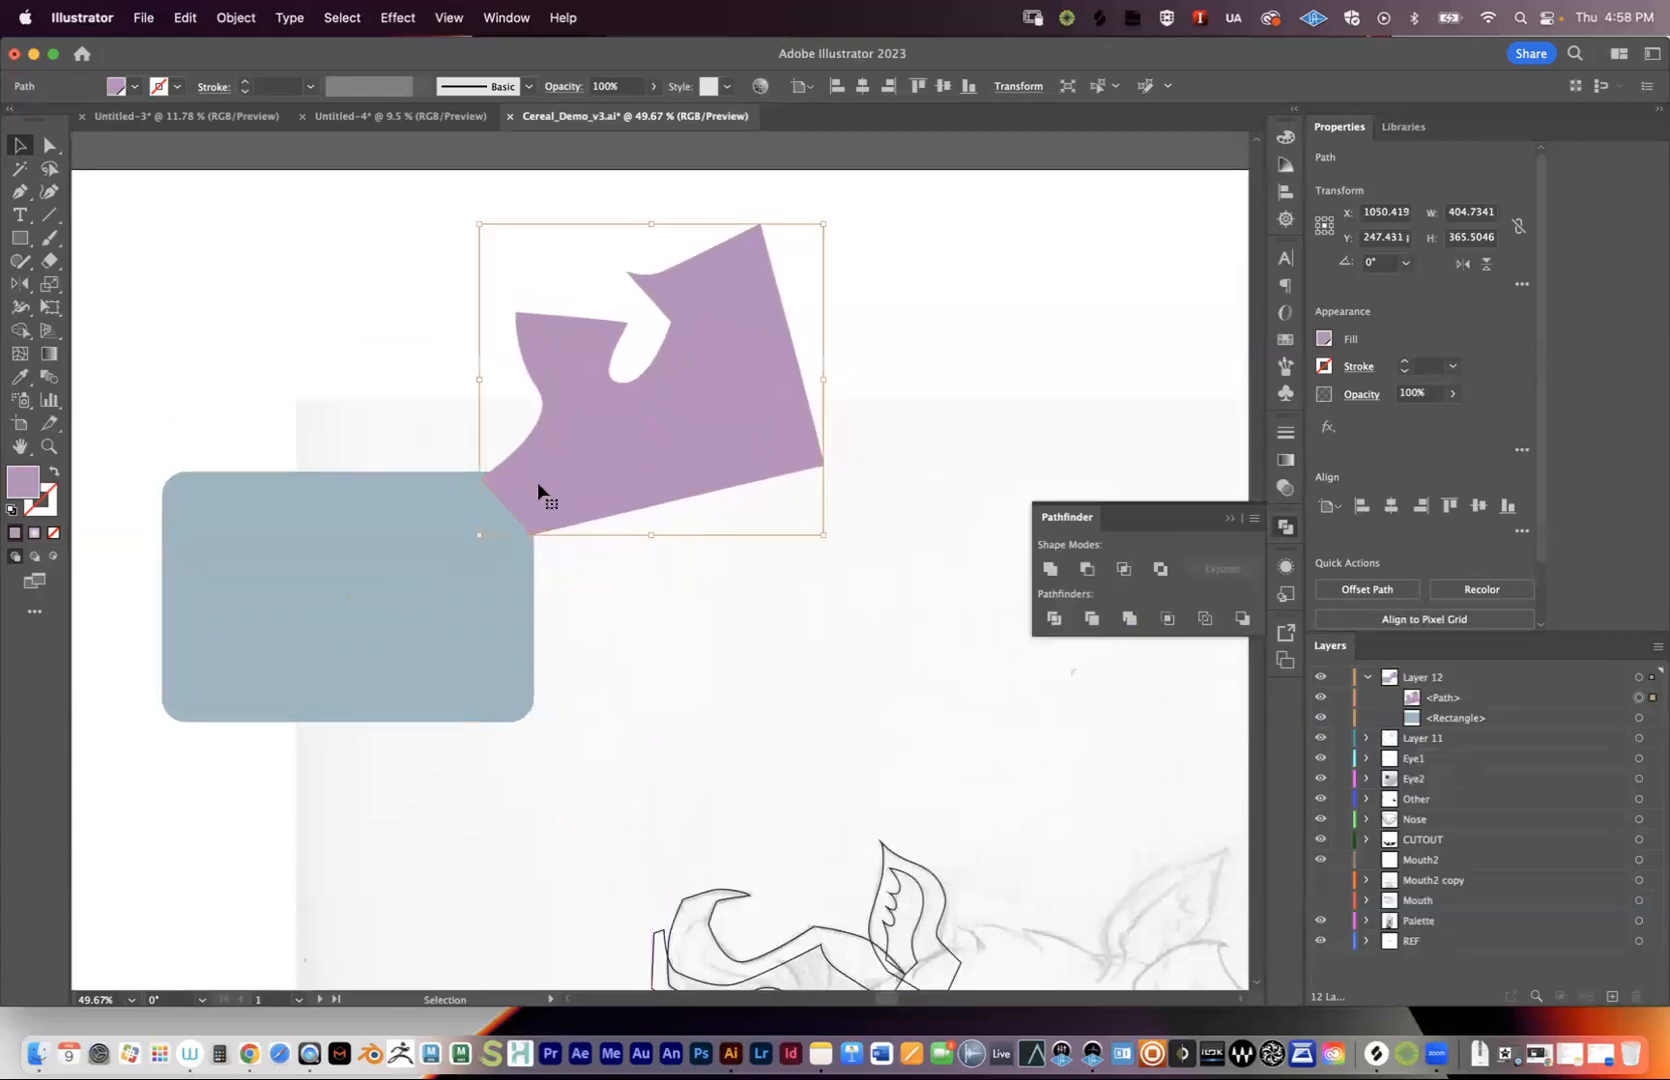
# - Try uniting the rectangle and the mauve shape where they overlap only at the corner, and undo it
pyautogui.click(354, 589)
pyautogui.keyDown('shift'); pyautogui.click(634, 459); pyautogui.keyUp('shift')
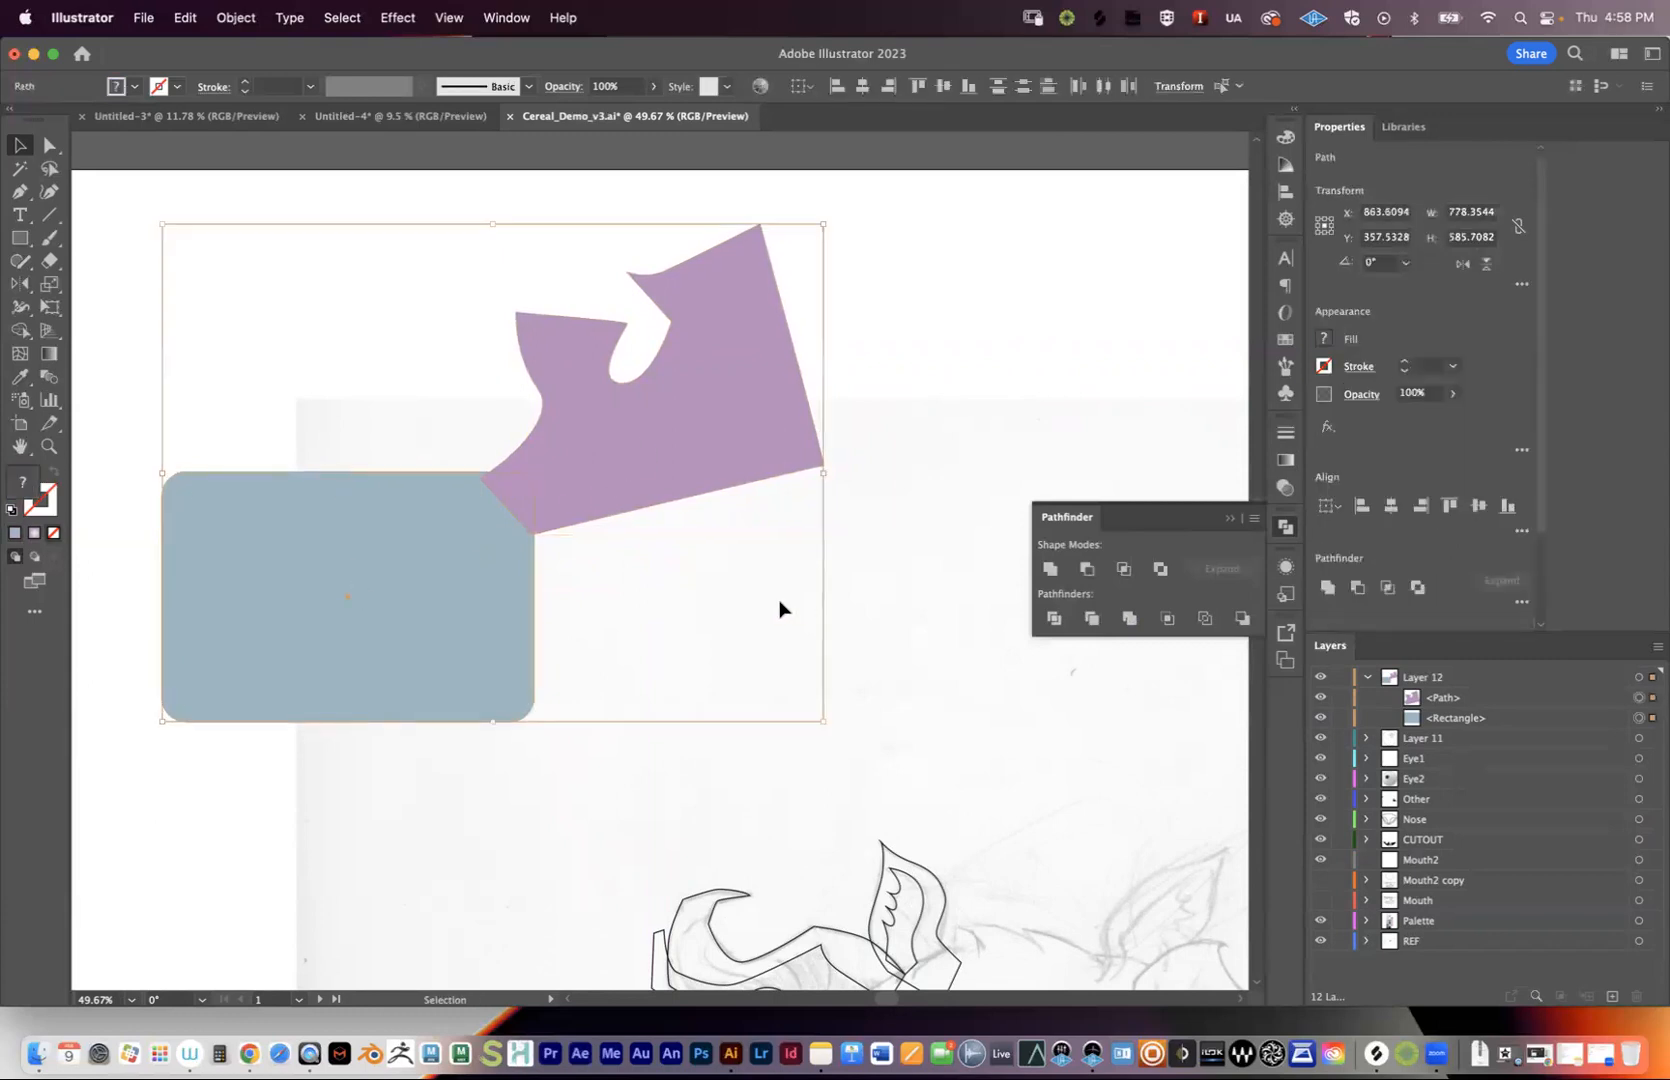
pyautogui.click(1050, 569)
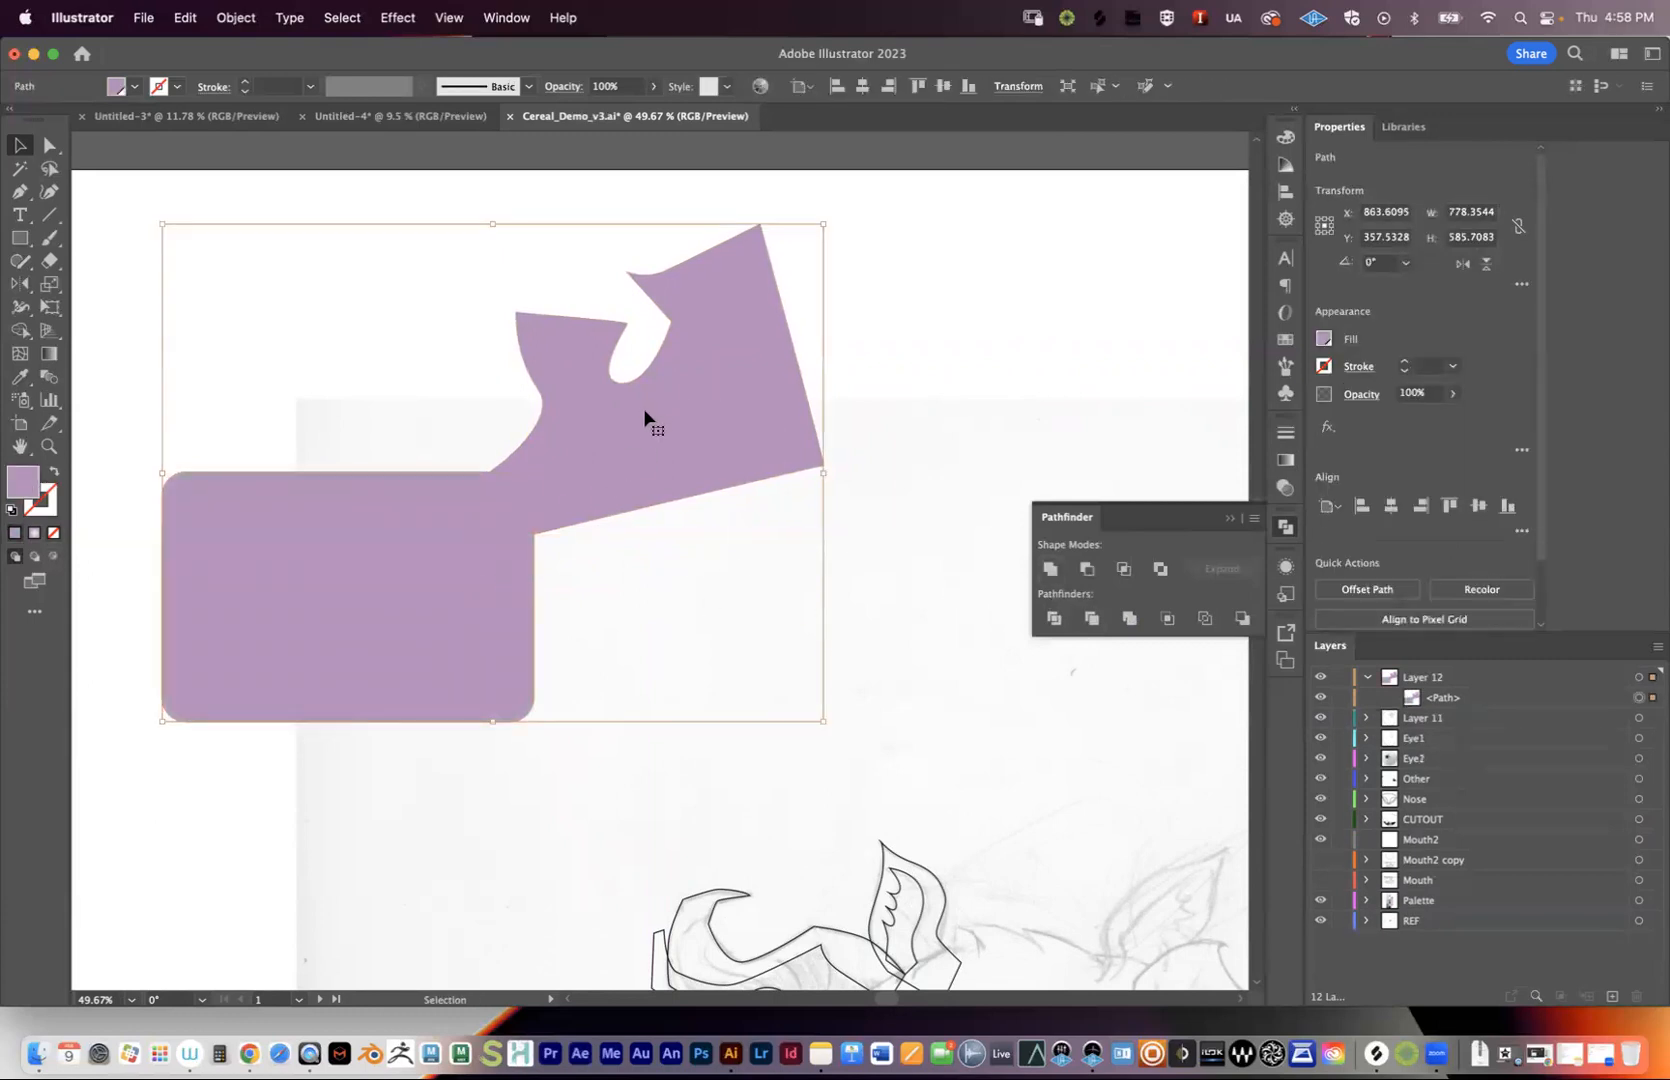
pyautogui.press('super+z')
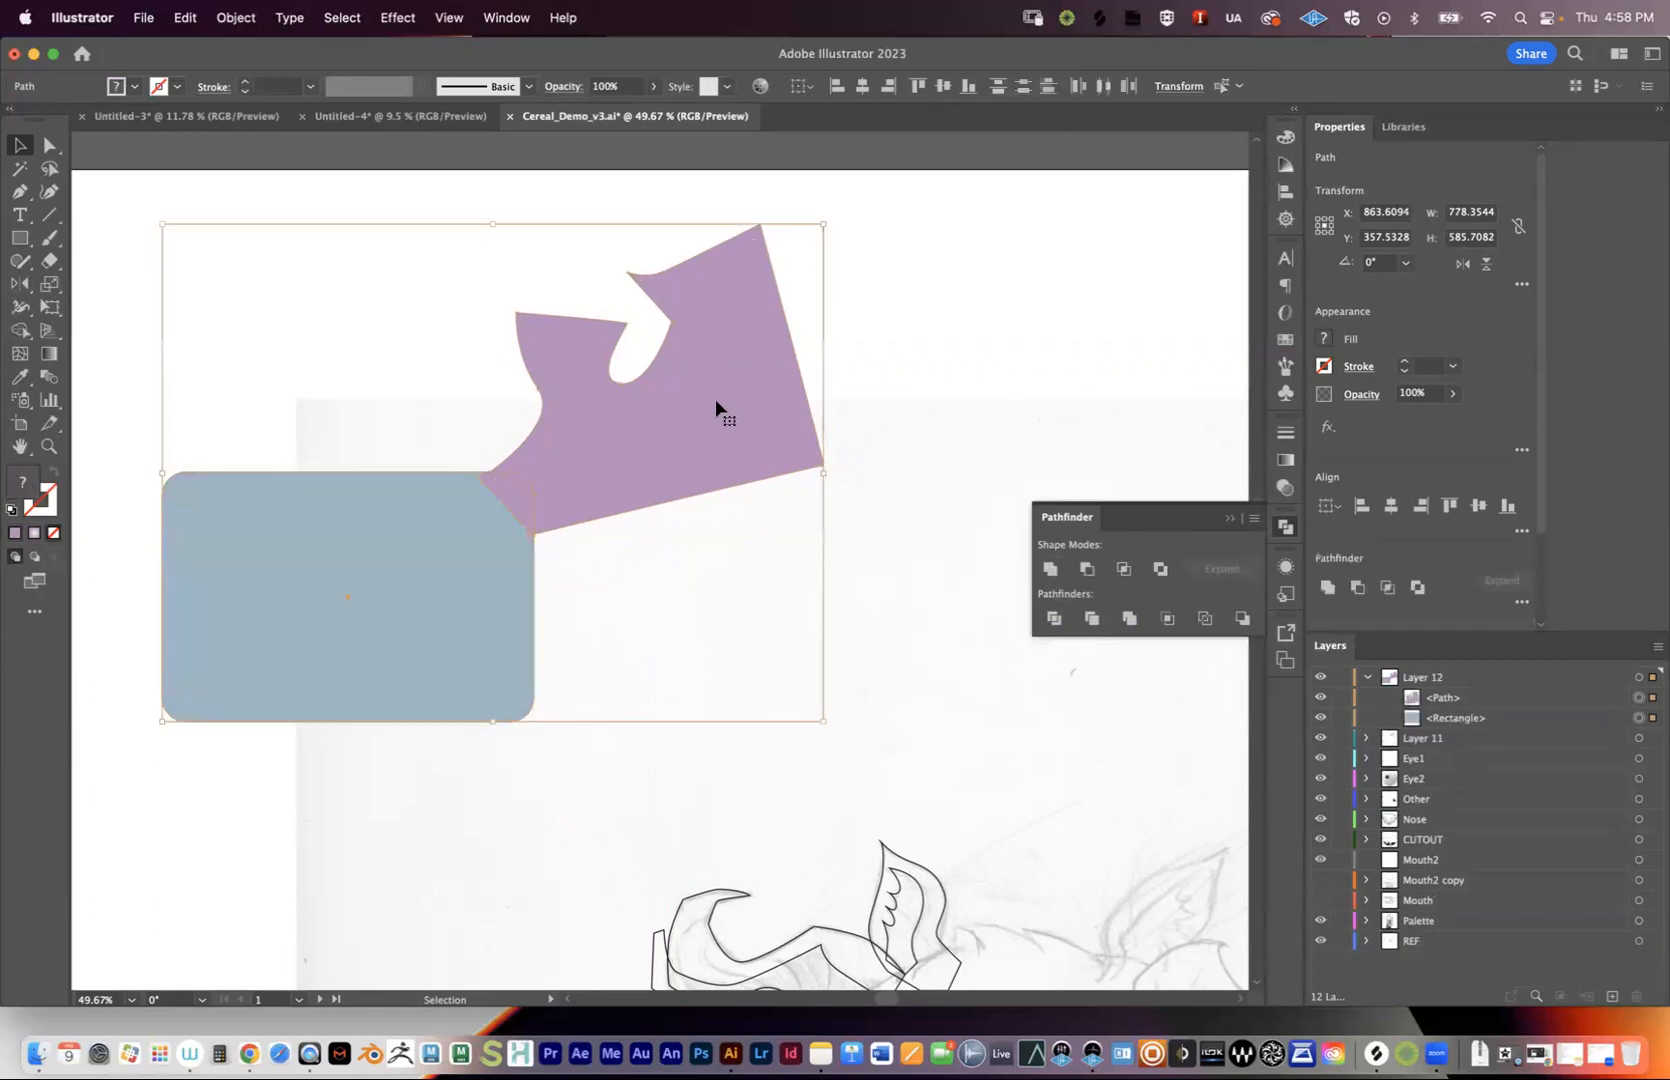
# - Move the mauve shape back over the rectangle's lower-right part, and try Minus Front on the pair before undoing the cut
pyautogui.click(887, 399)
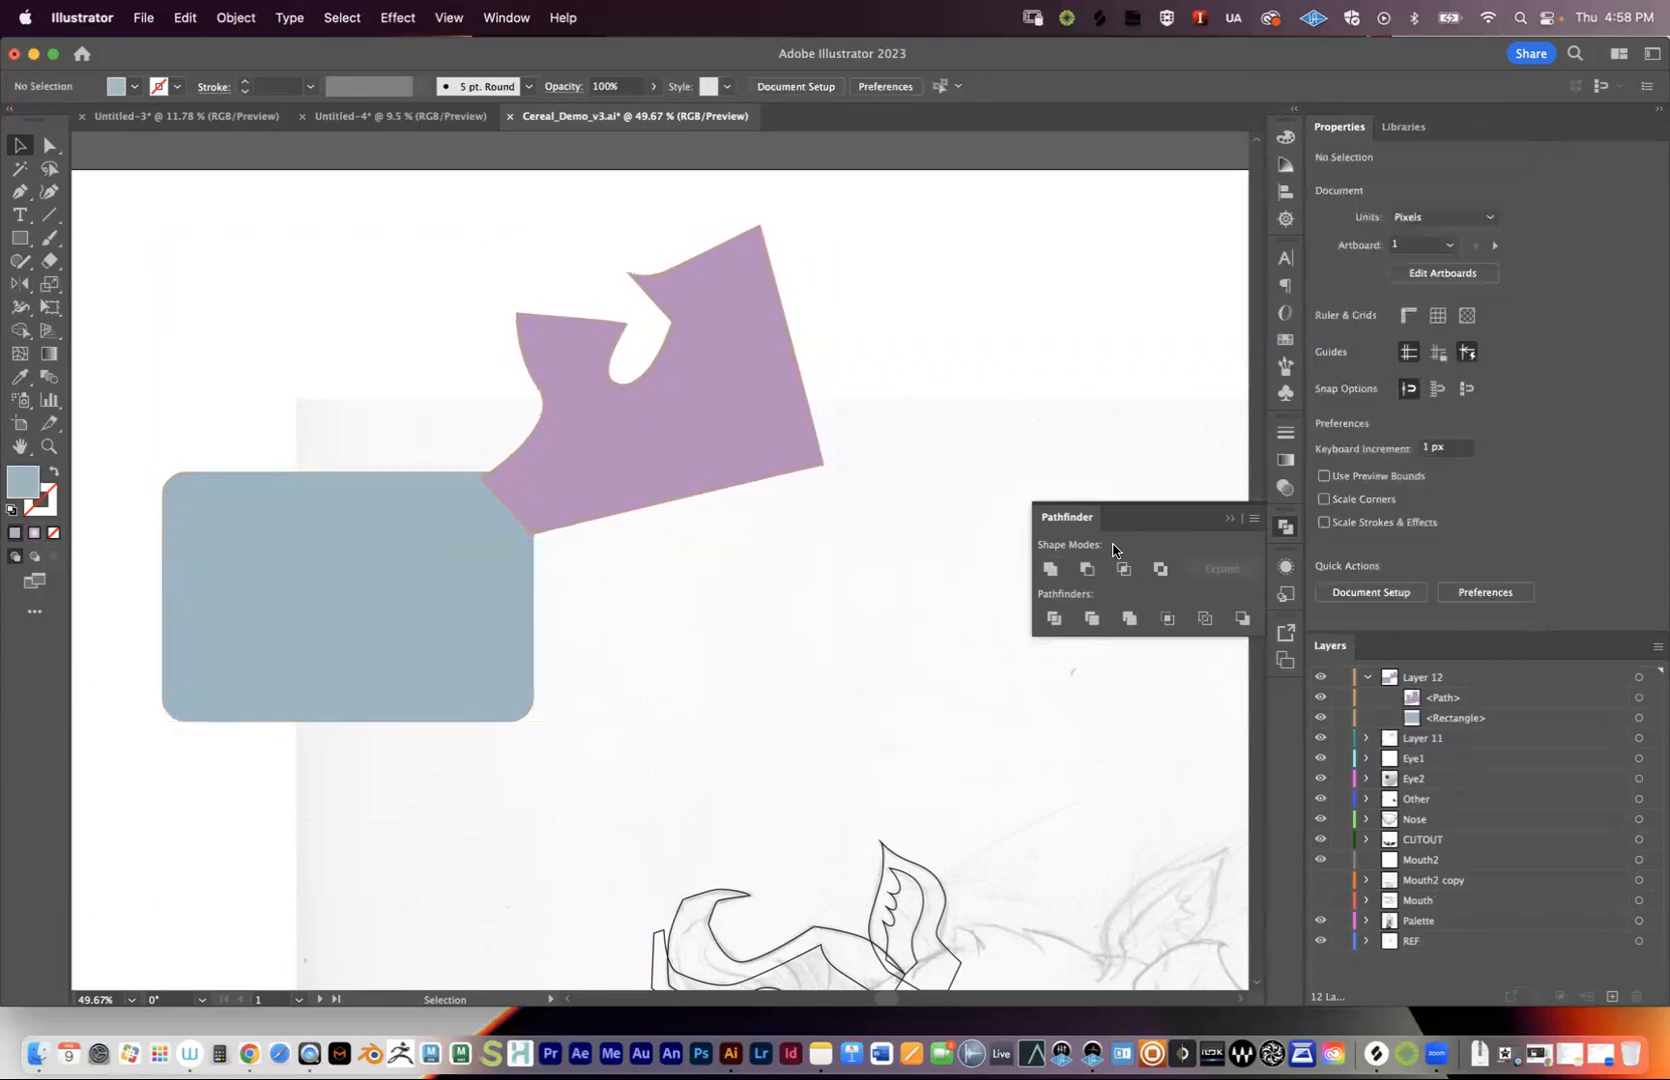
pyautogui.moveTo(746, 421); pyautogui.dragTo(521, 708)
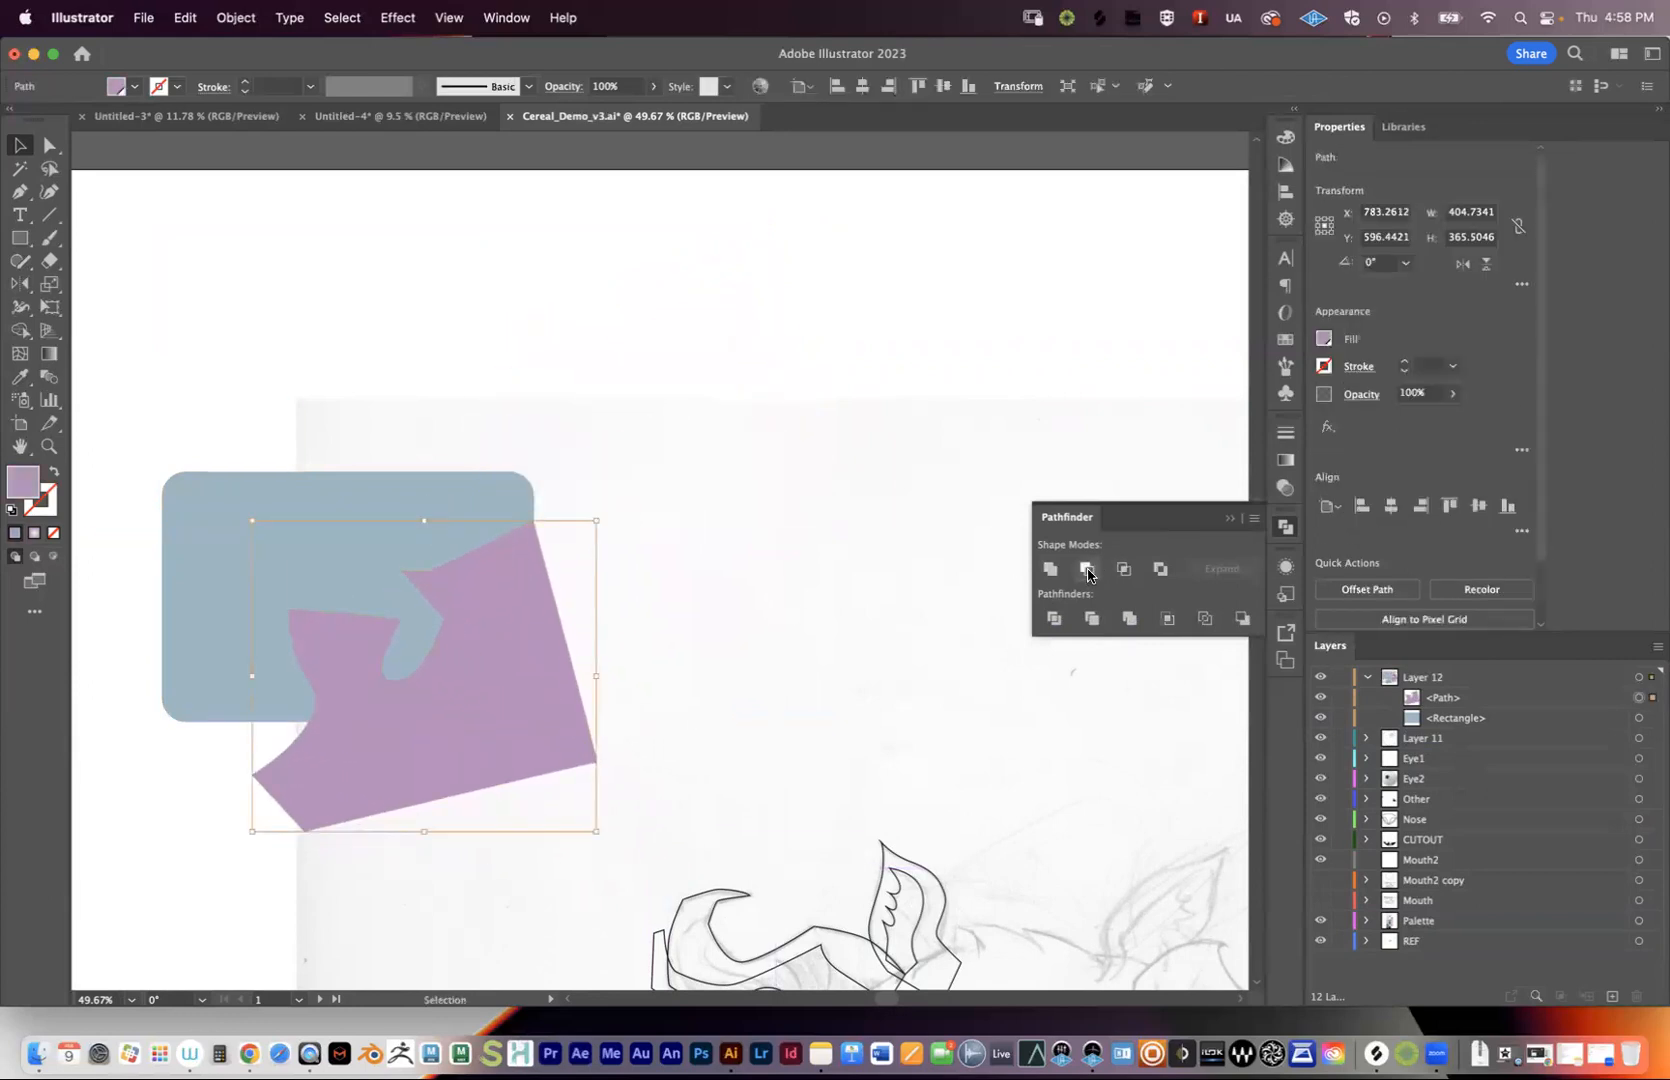
pyautogui.keyDown('shift'); pyautogui.click(175, 583); pyautogui.keyUp('shift')
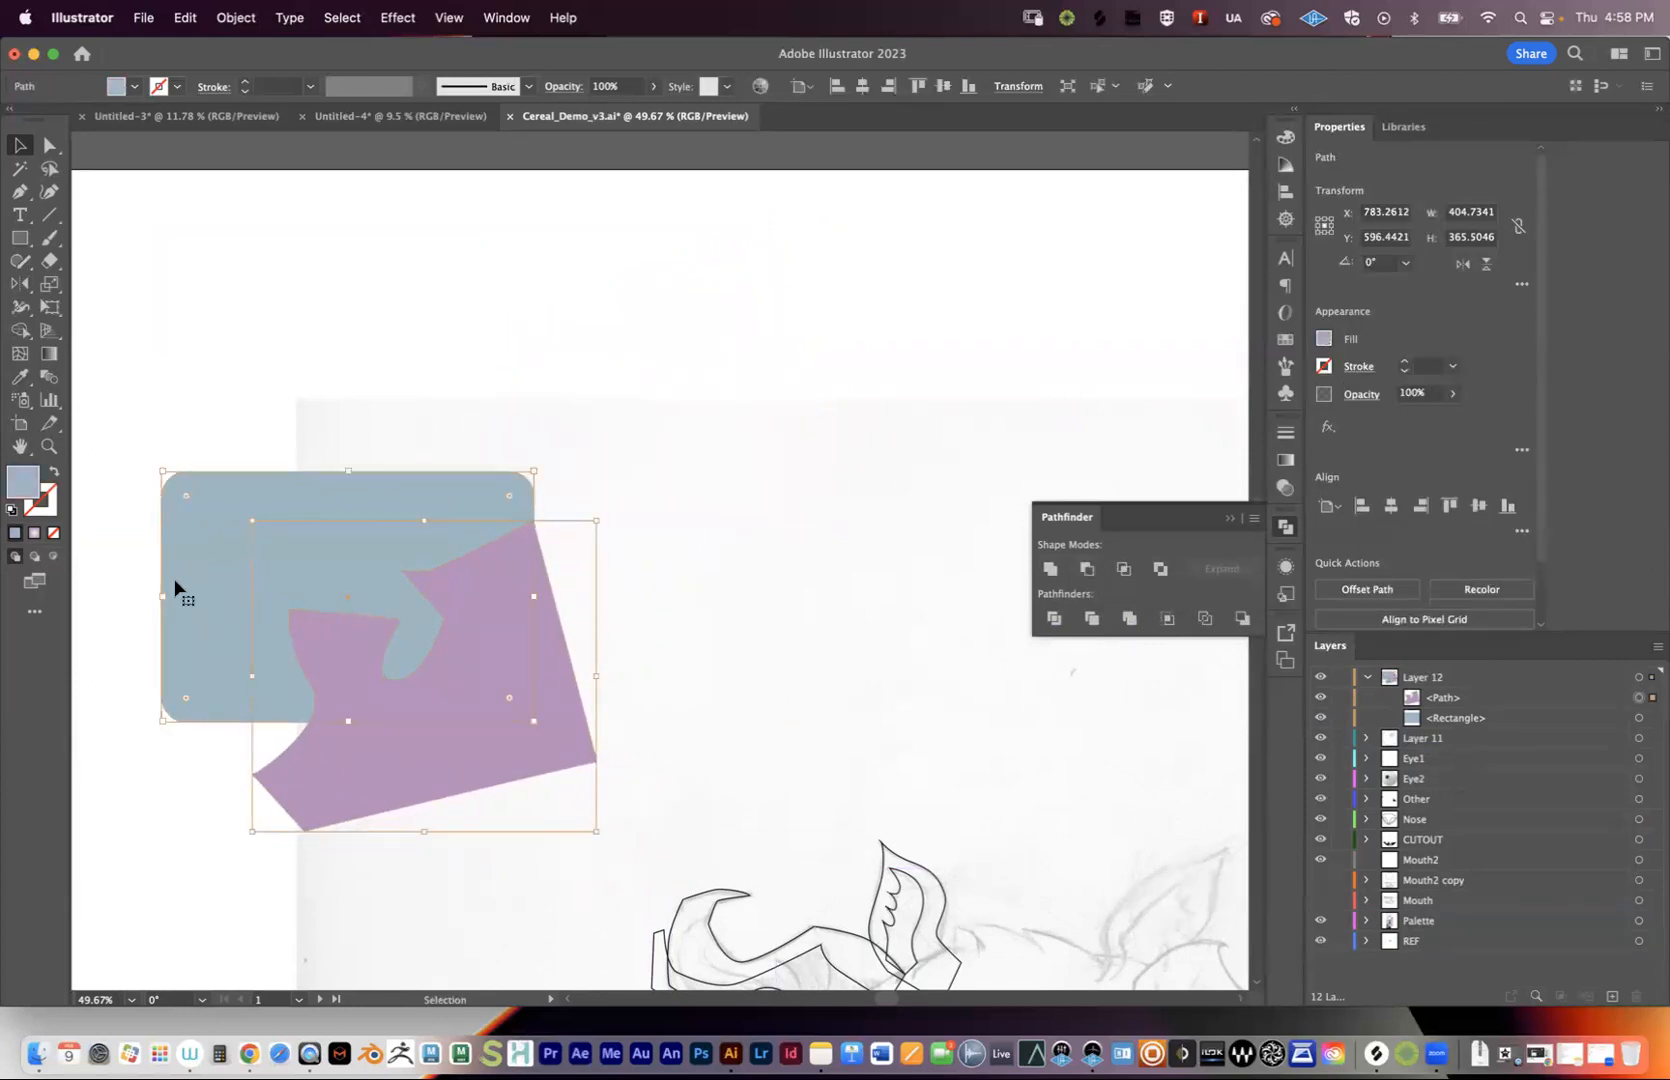
pyautogui.click(1087, 568)
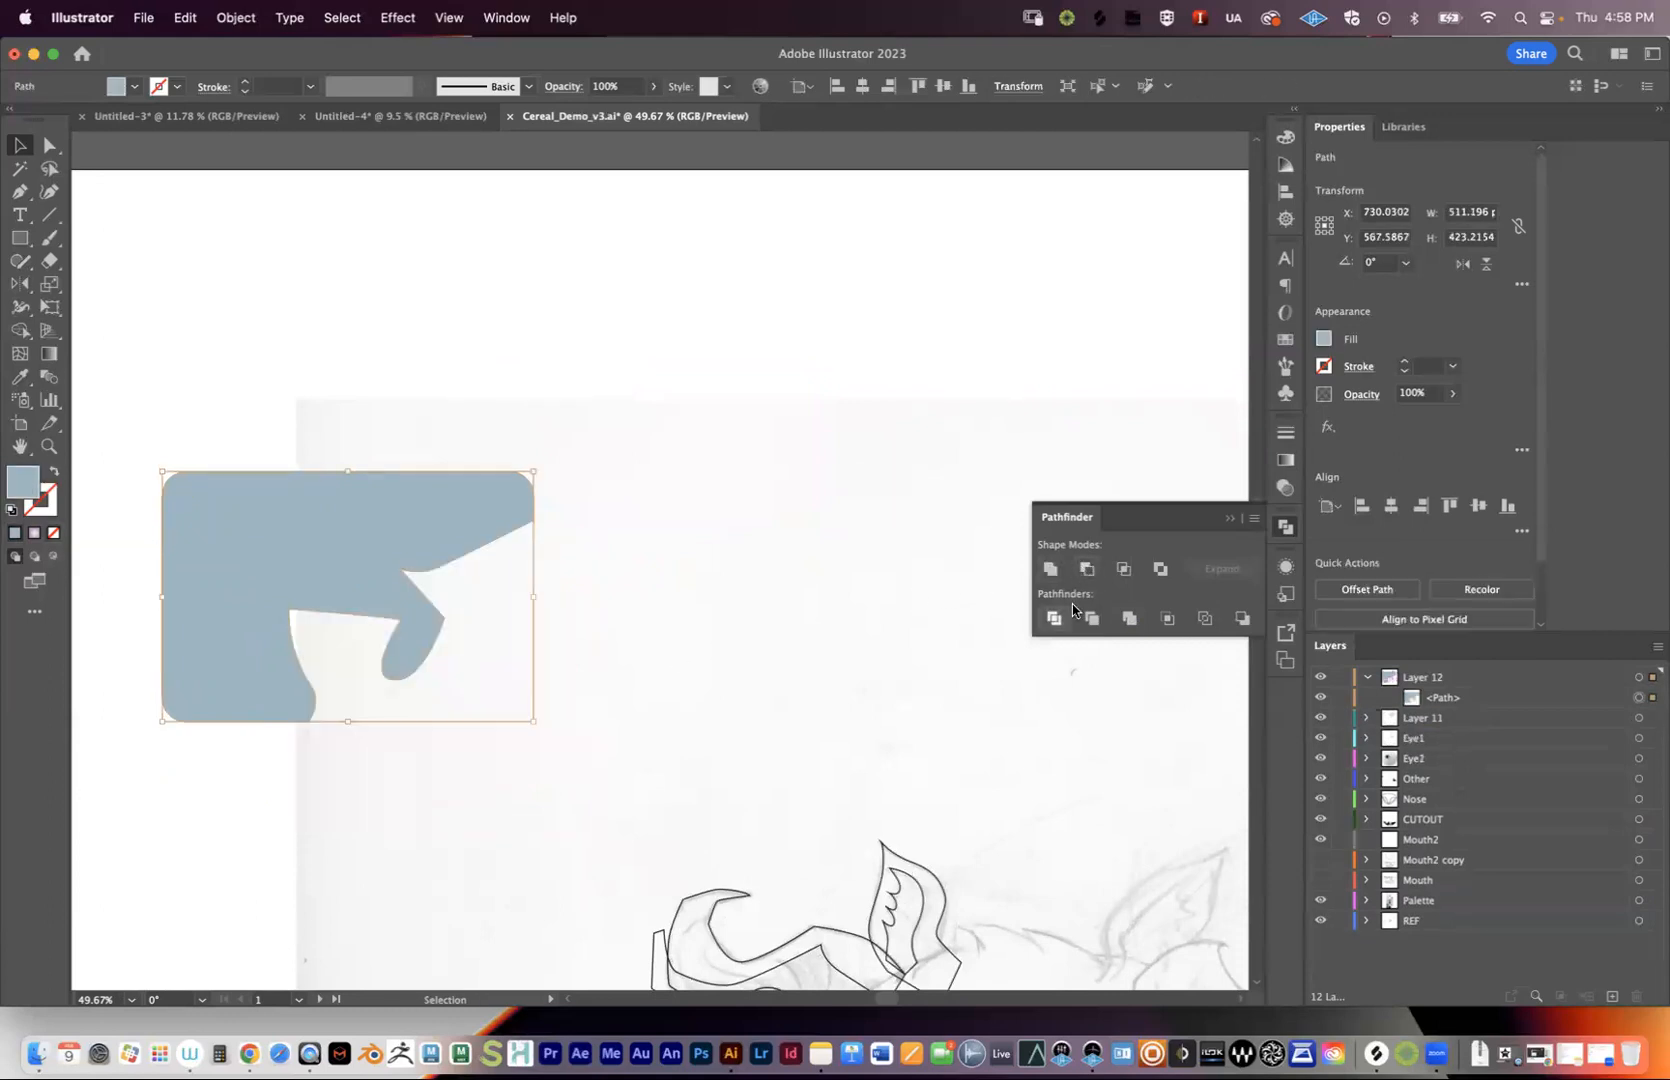
pyautogui.press('super+z')
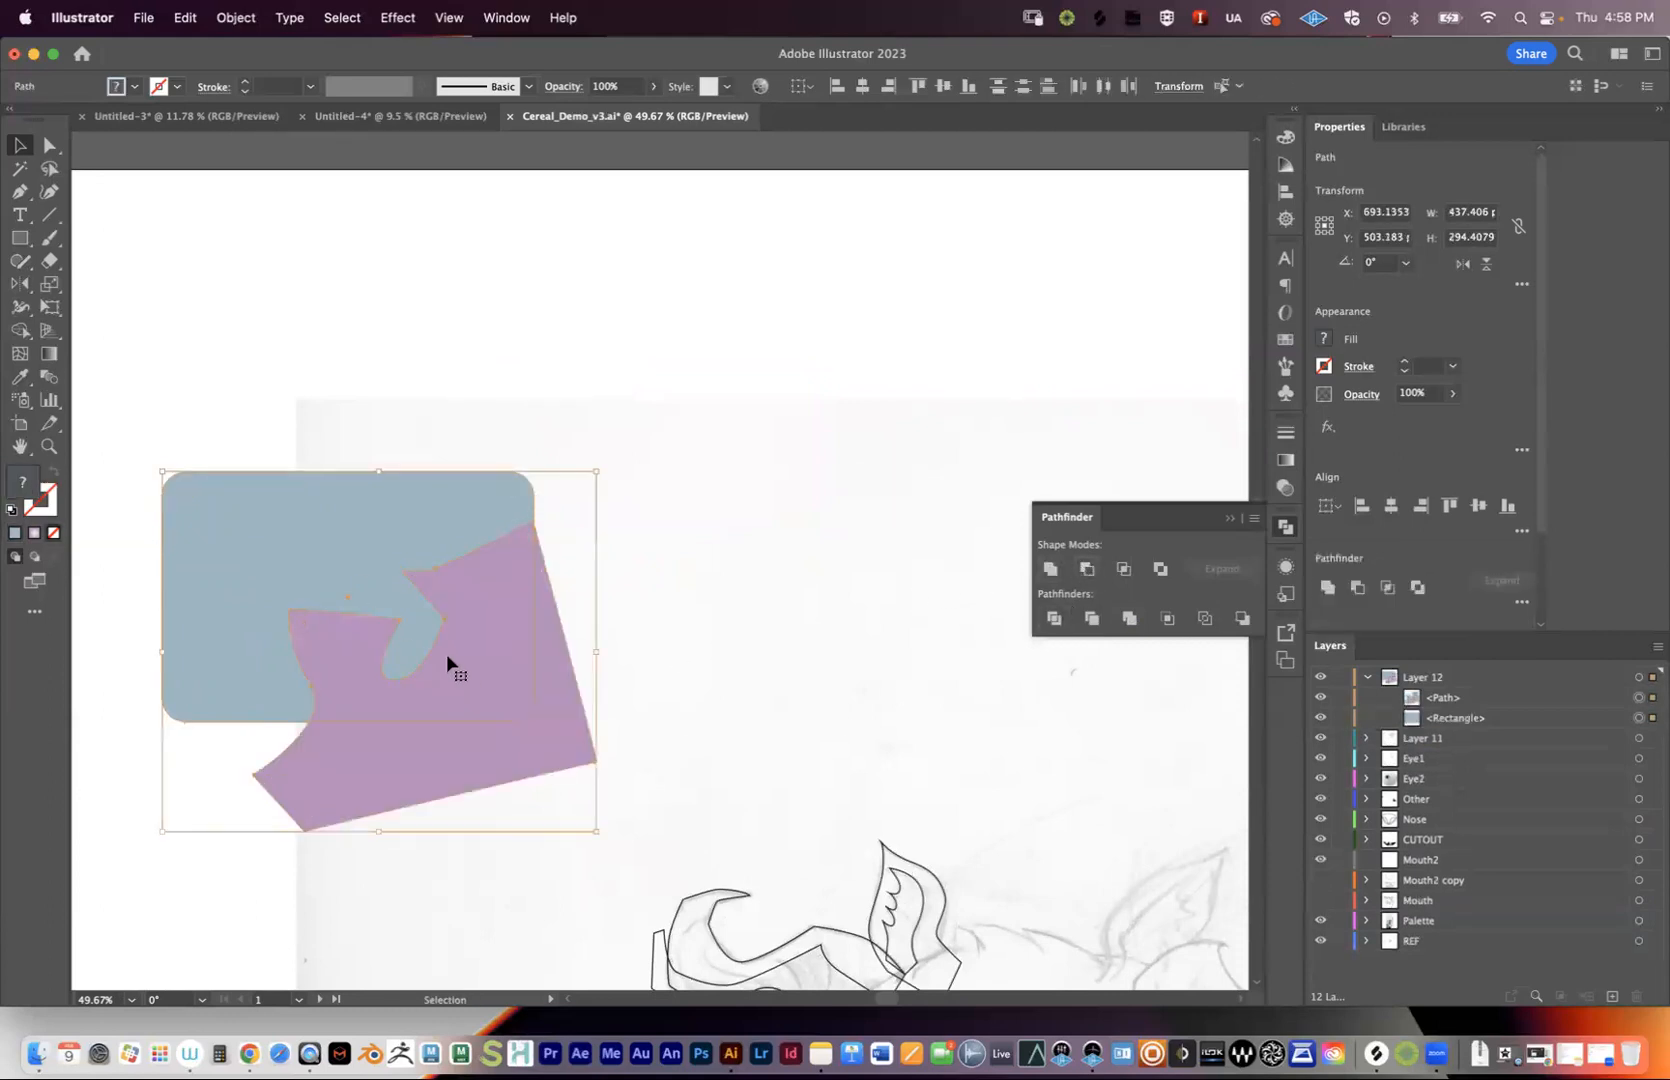
# - Shift the mauve shape about 27 px up and the rectangle about 11 px left and 18 px up
pyautogui.click(620, 727)
pyautogui.moveTo(480, 755)
pyautogui.mouseDown()
pyautogui.moveTo(431, 729)
pyautogui.moveTo(474, 721)
pyautogui.mouseUp()
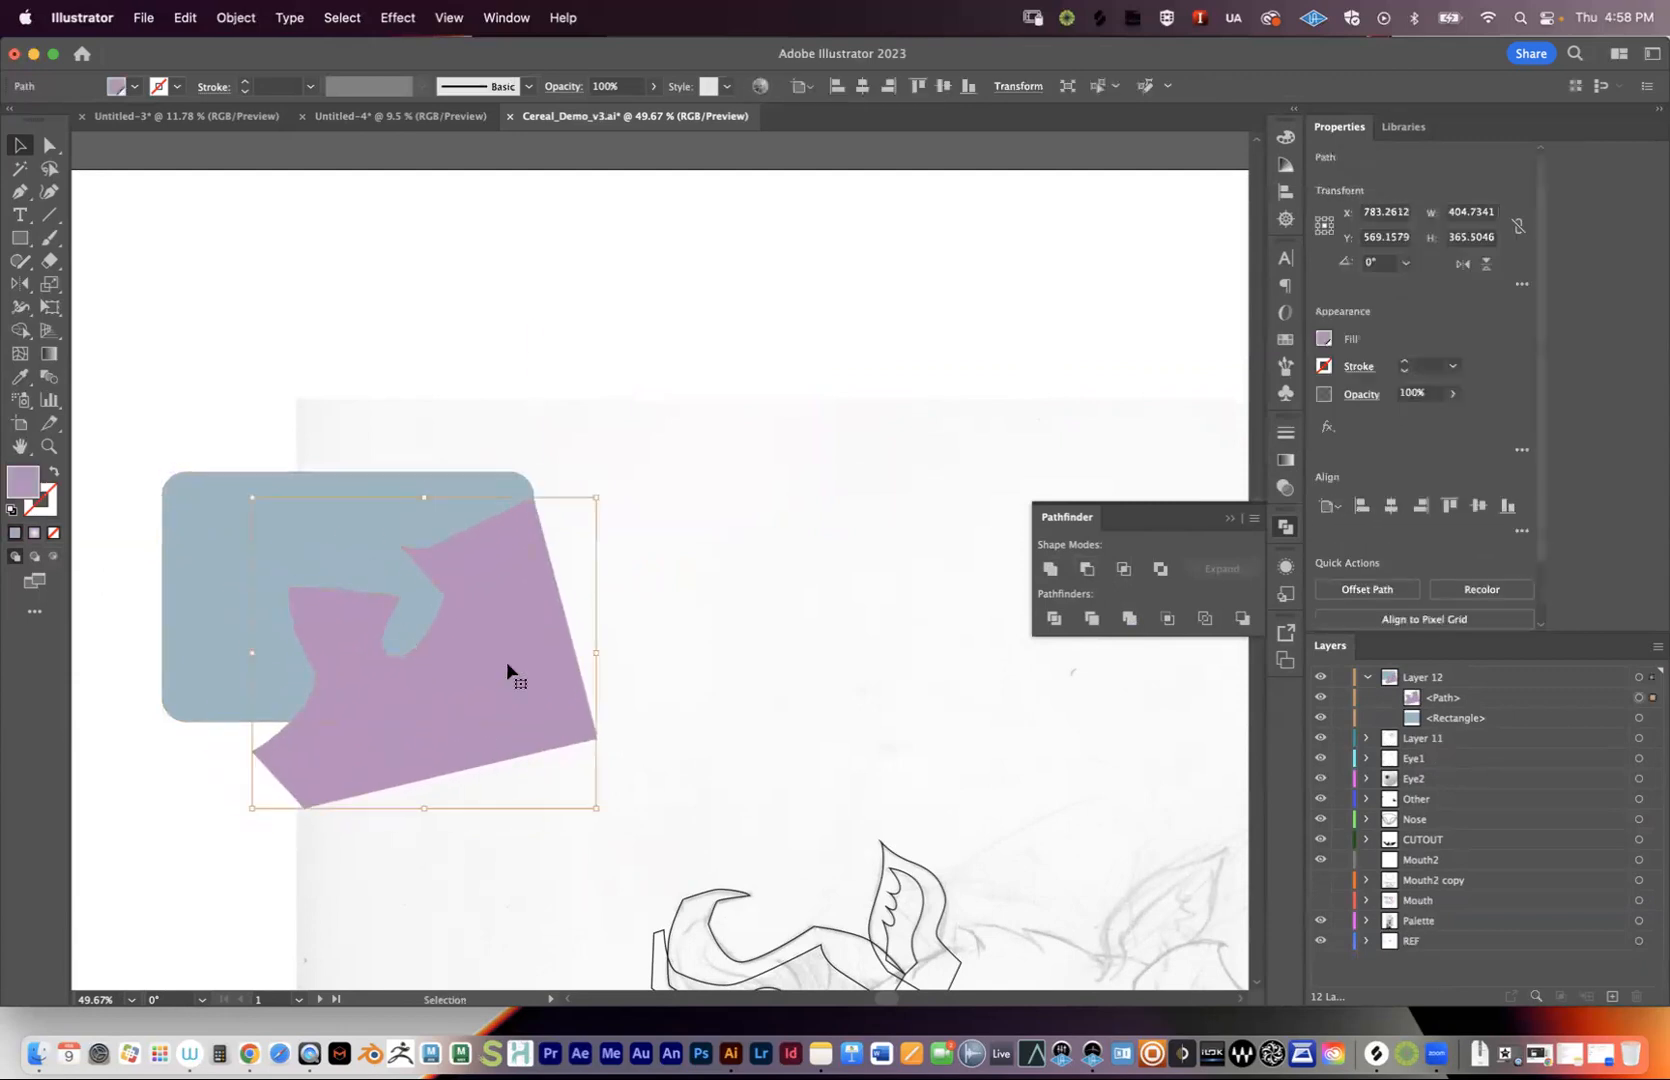
pyautogui.moveTo(205, 603)
pyautogui.mouseDown()
pyautogui.moveTo(181, 586)
pyautogui.moveTo(195, 588)
pyautogui.mouseUp()
# - Try subtracting the mauve shape from the rectangle with Minus Front and moving the cut piece up and right, and undo both
pyautogui.keyDown('shift'); pyautogui.click(558, 677); pyautogui.keyUp('shift')
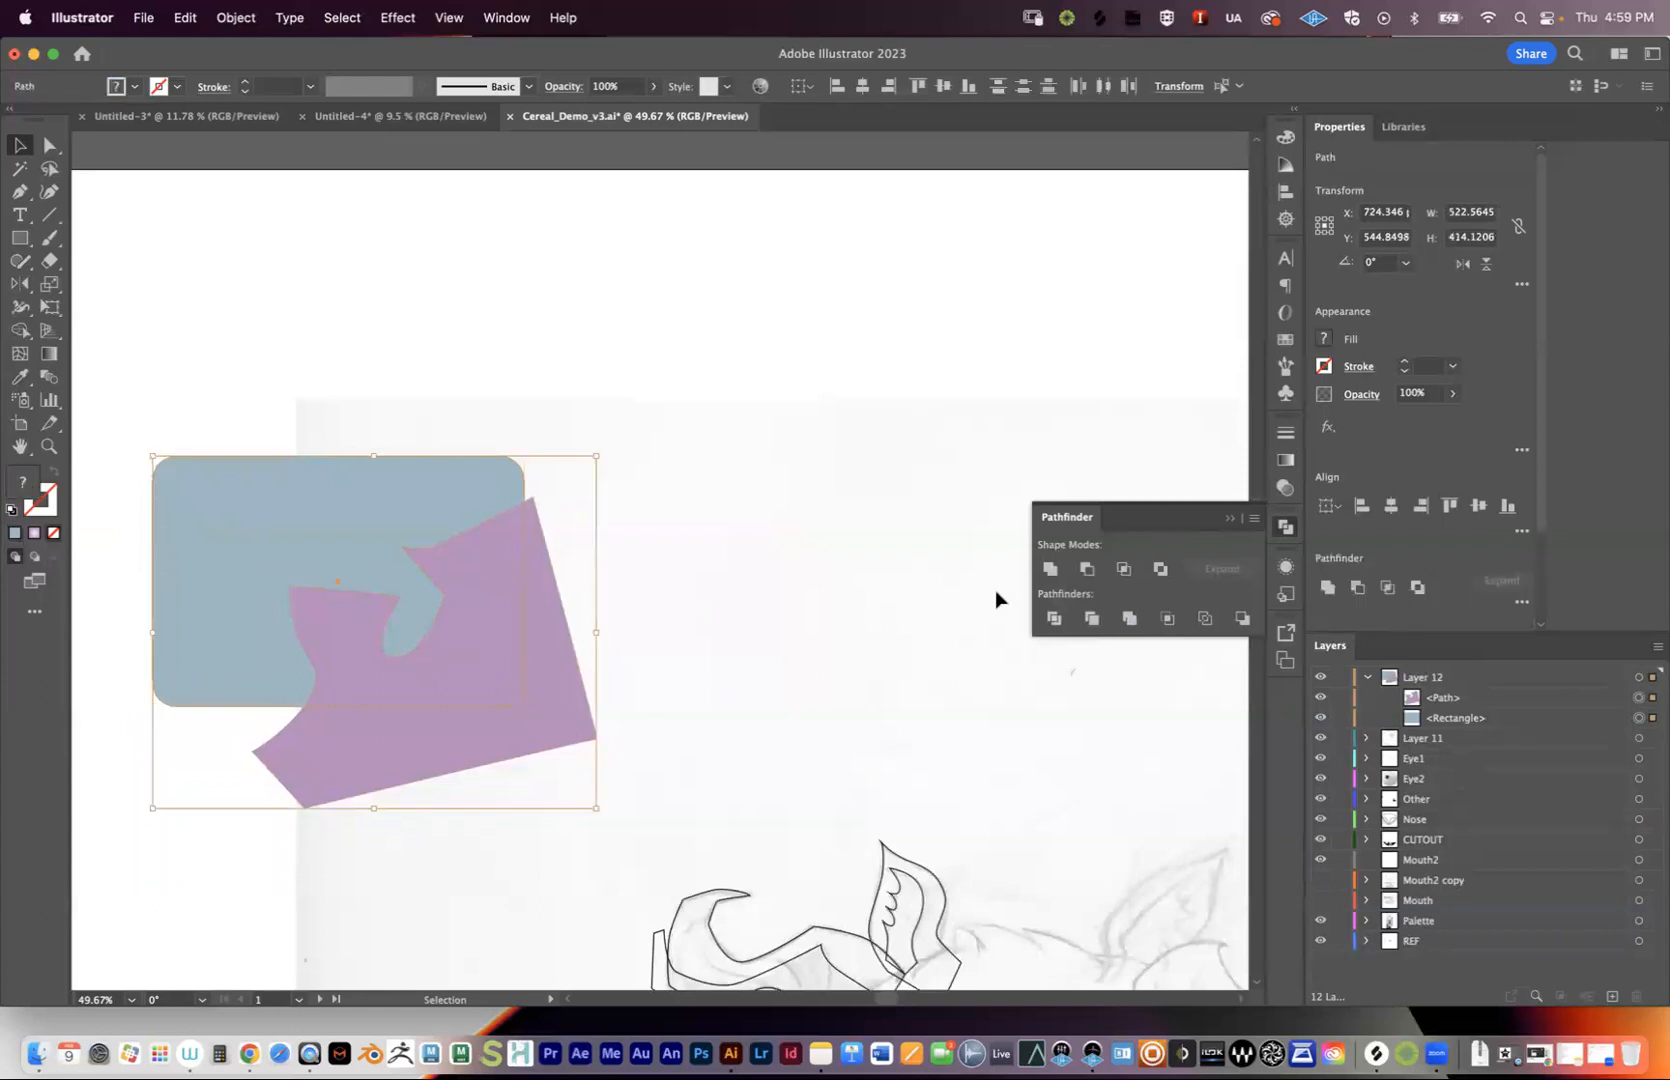
pyautogui.click(1087, 568)
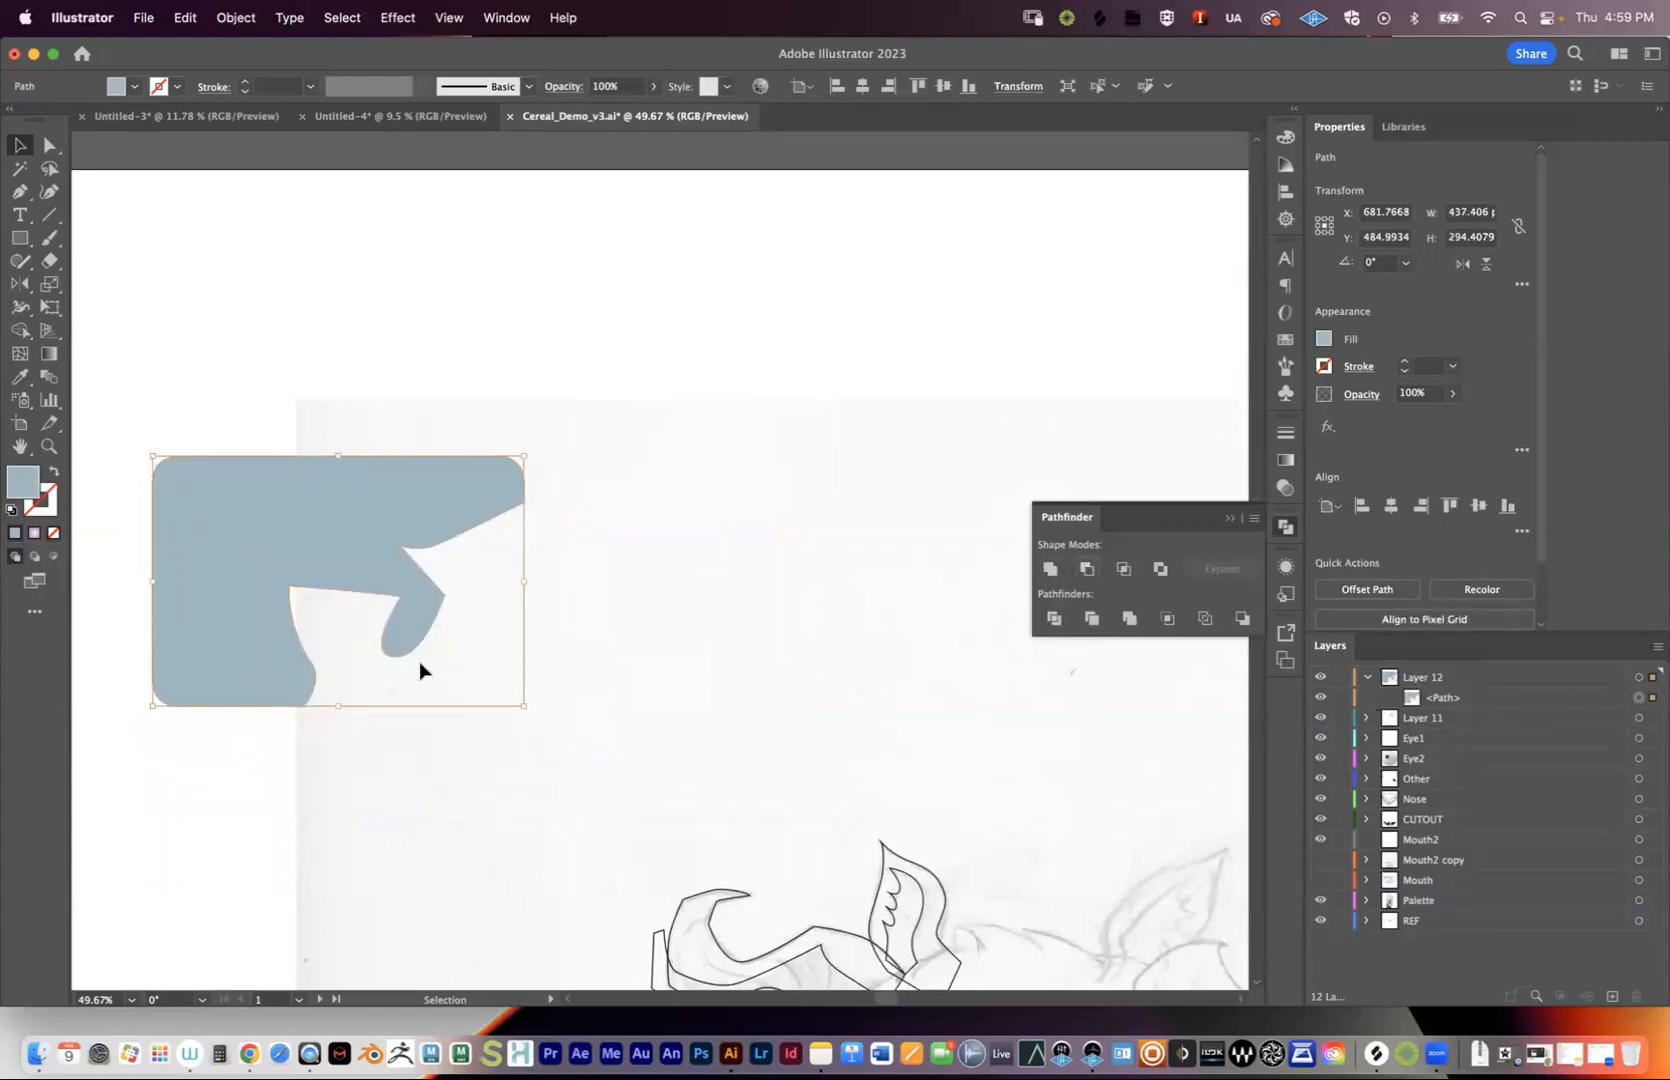
pyautogui.click(508, 675)
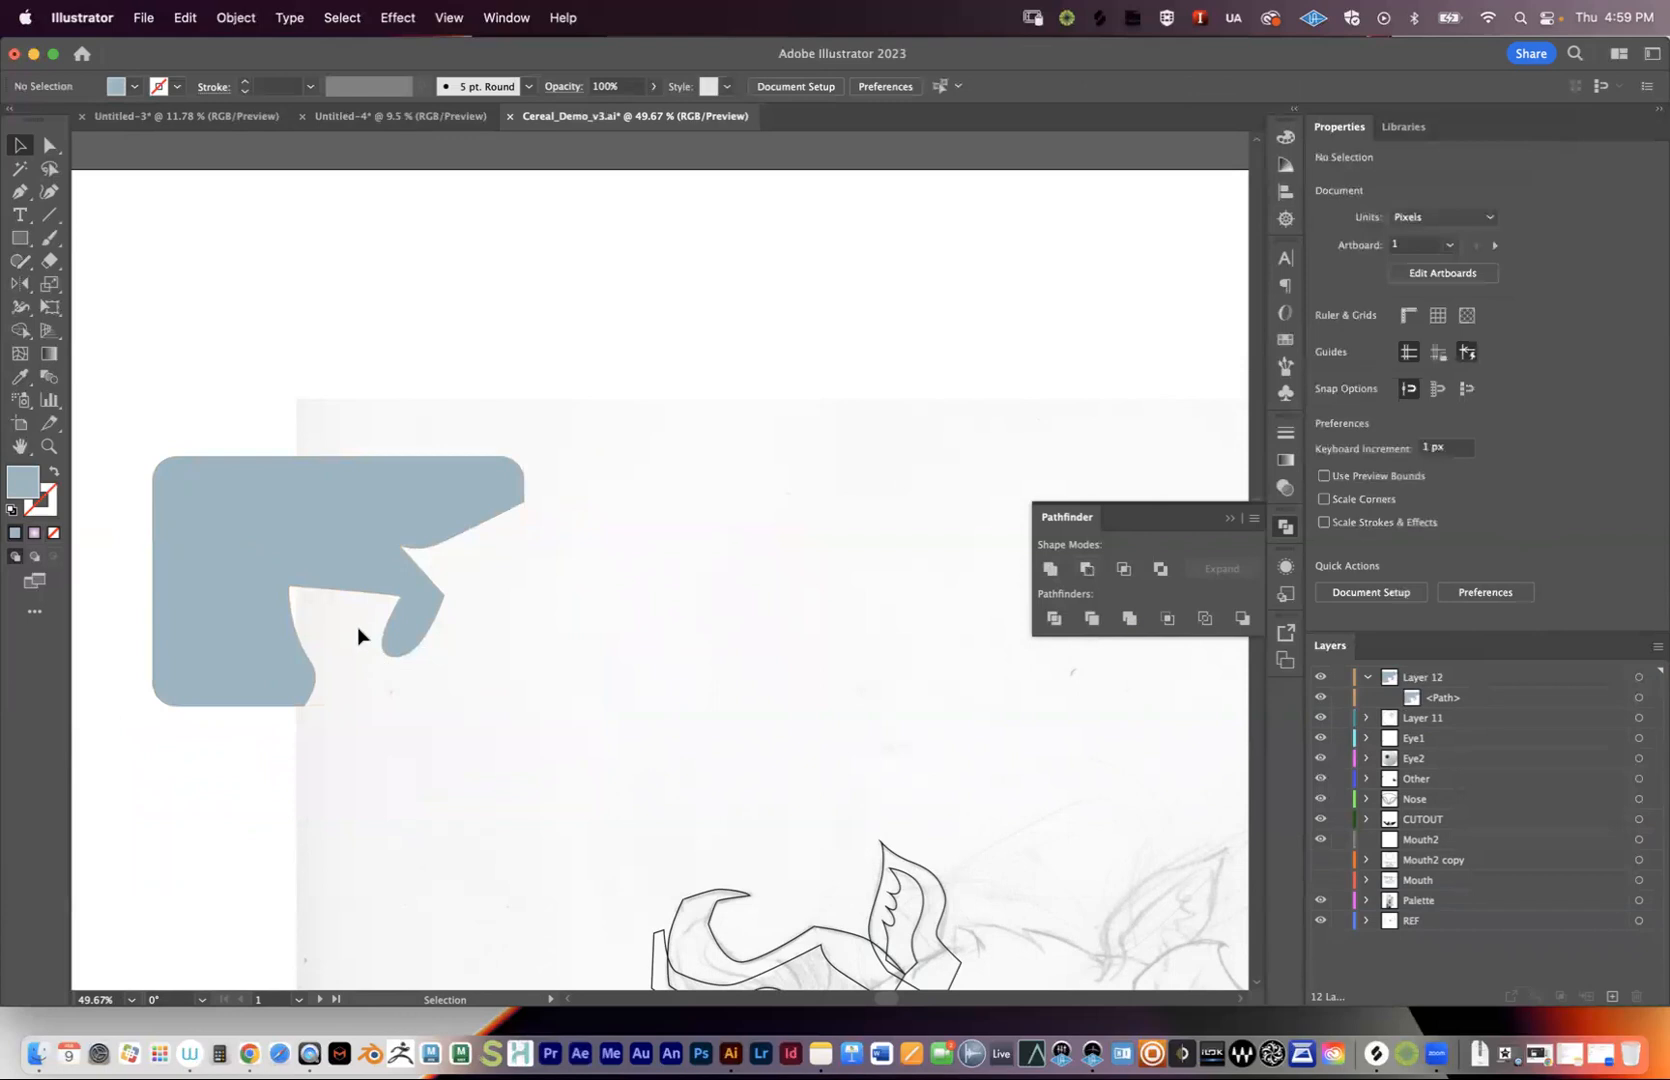
pyautogui.moveTo(373, 480); pyautogui.dragTo(494, 290)
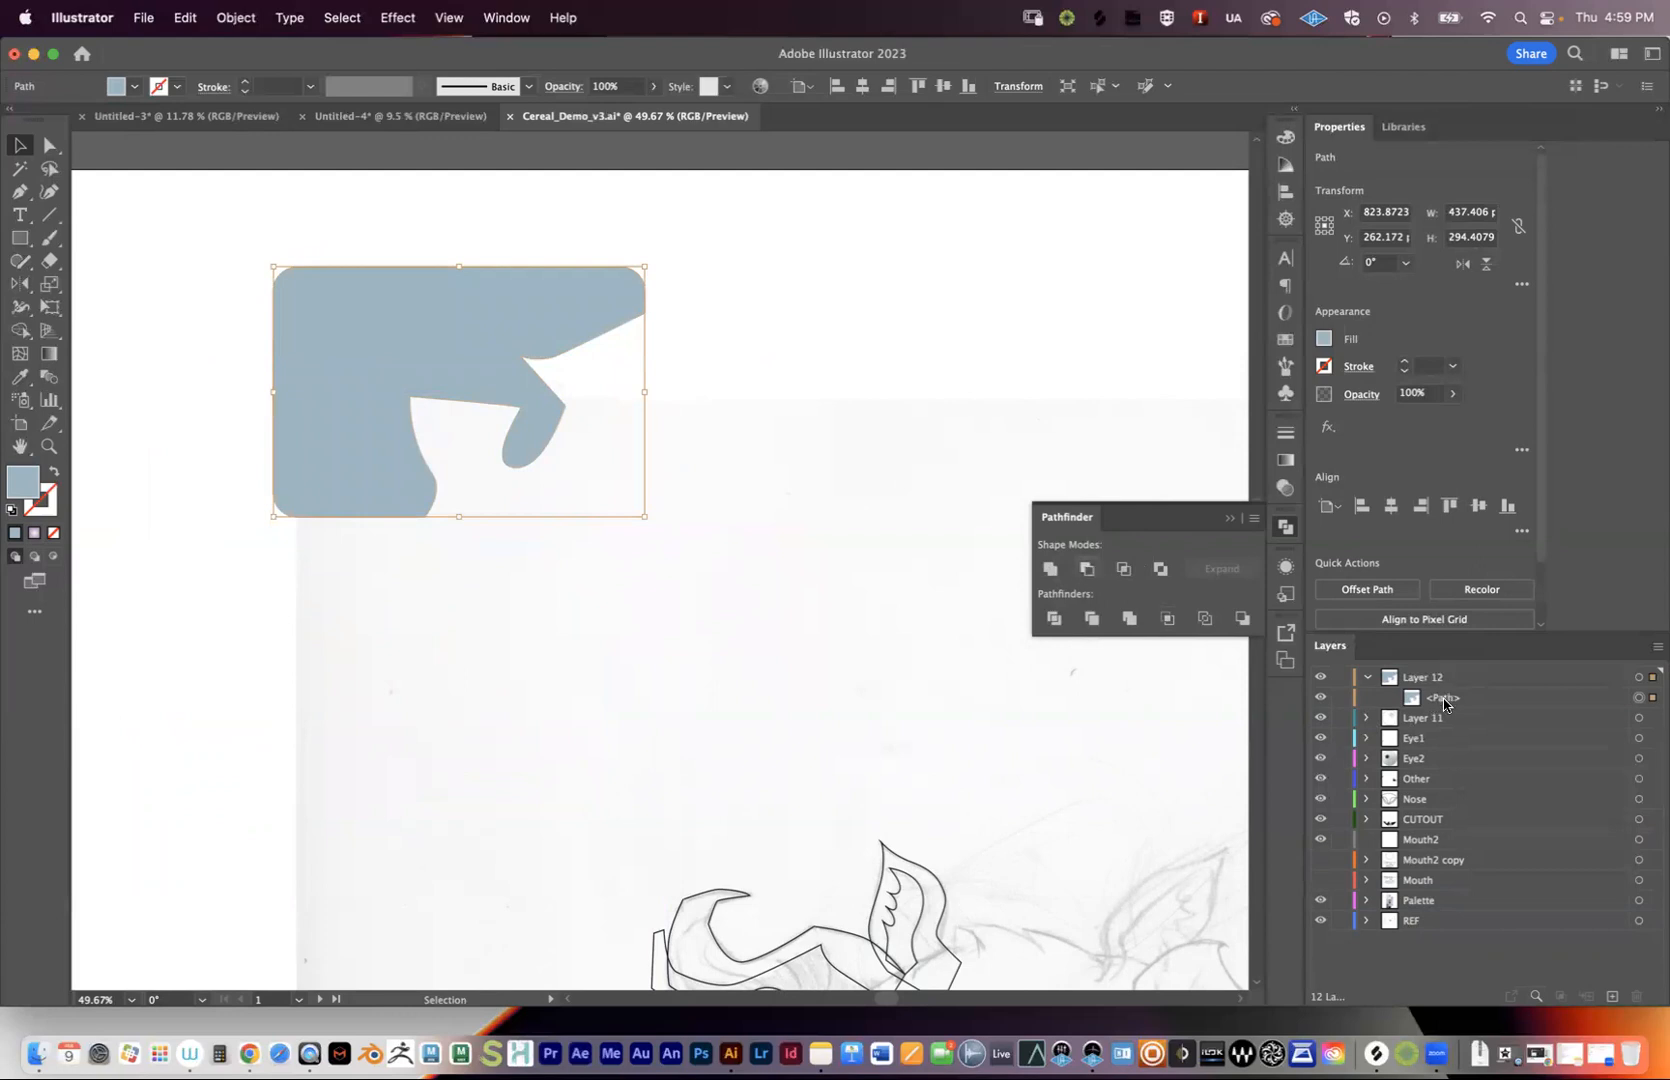
pyautogui.click(1444, 700)
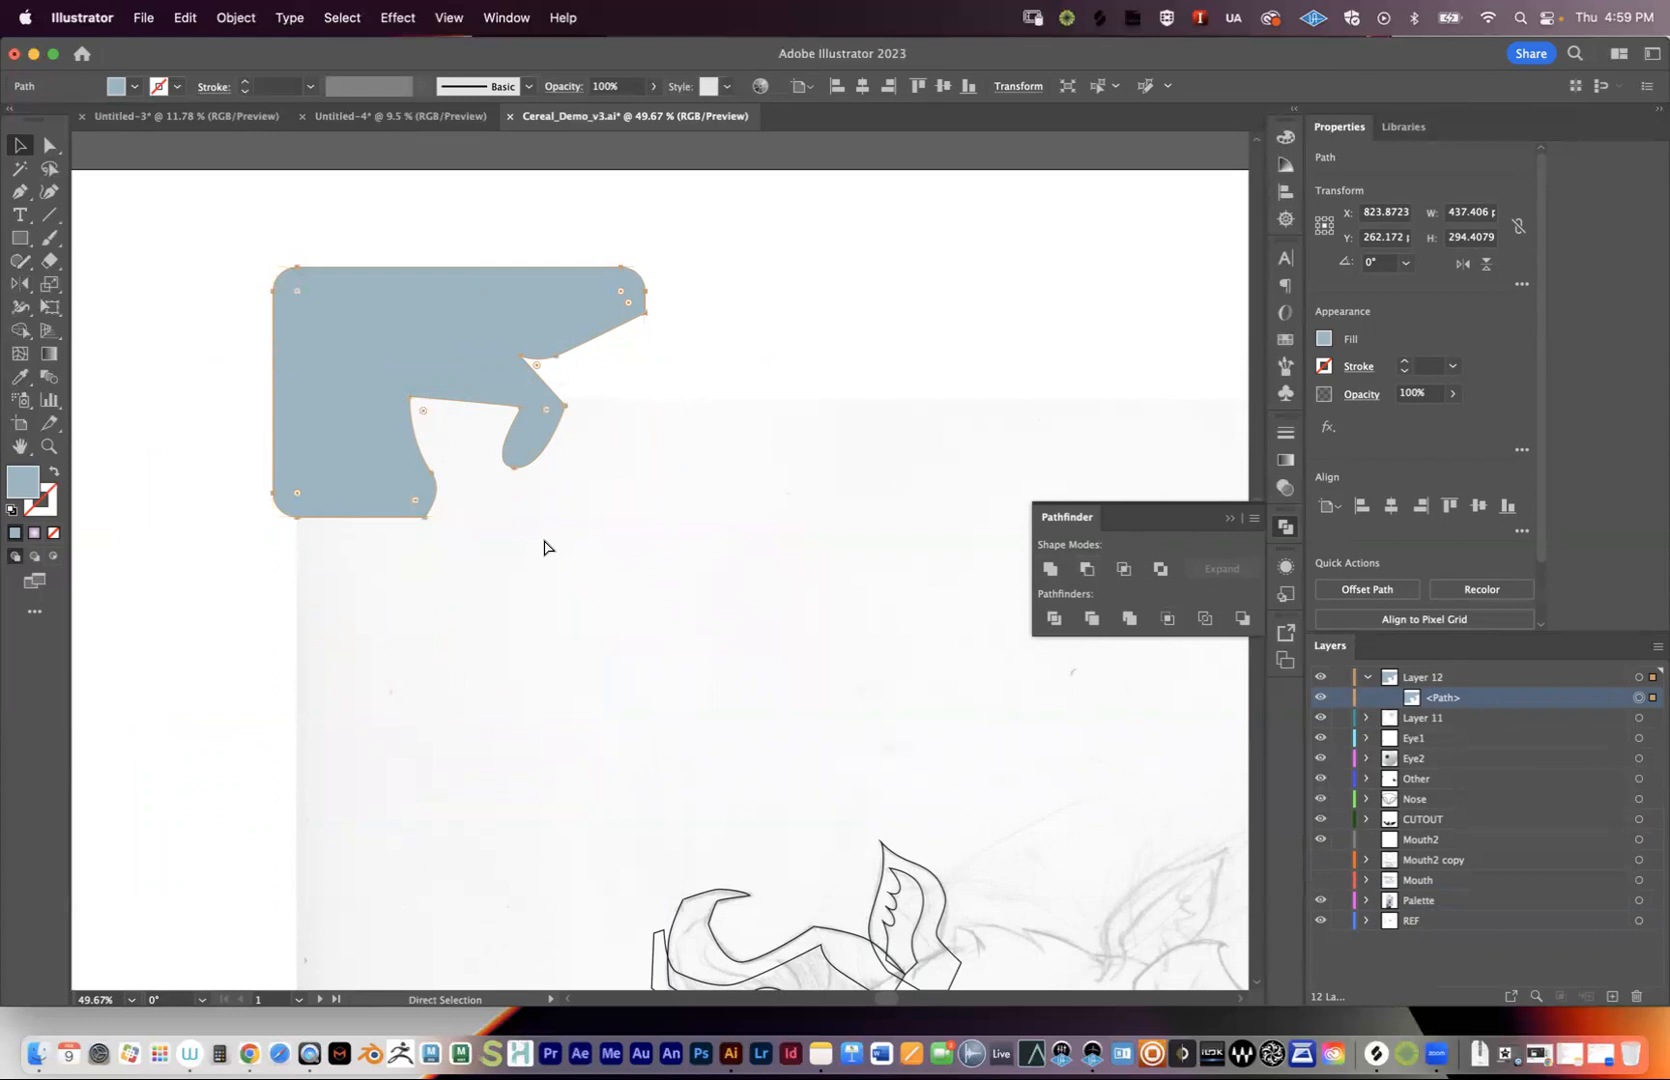
pyautogui.press('super+z')
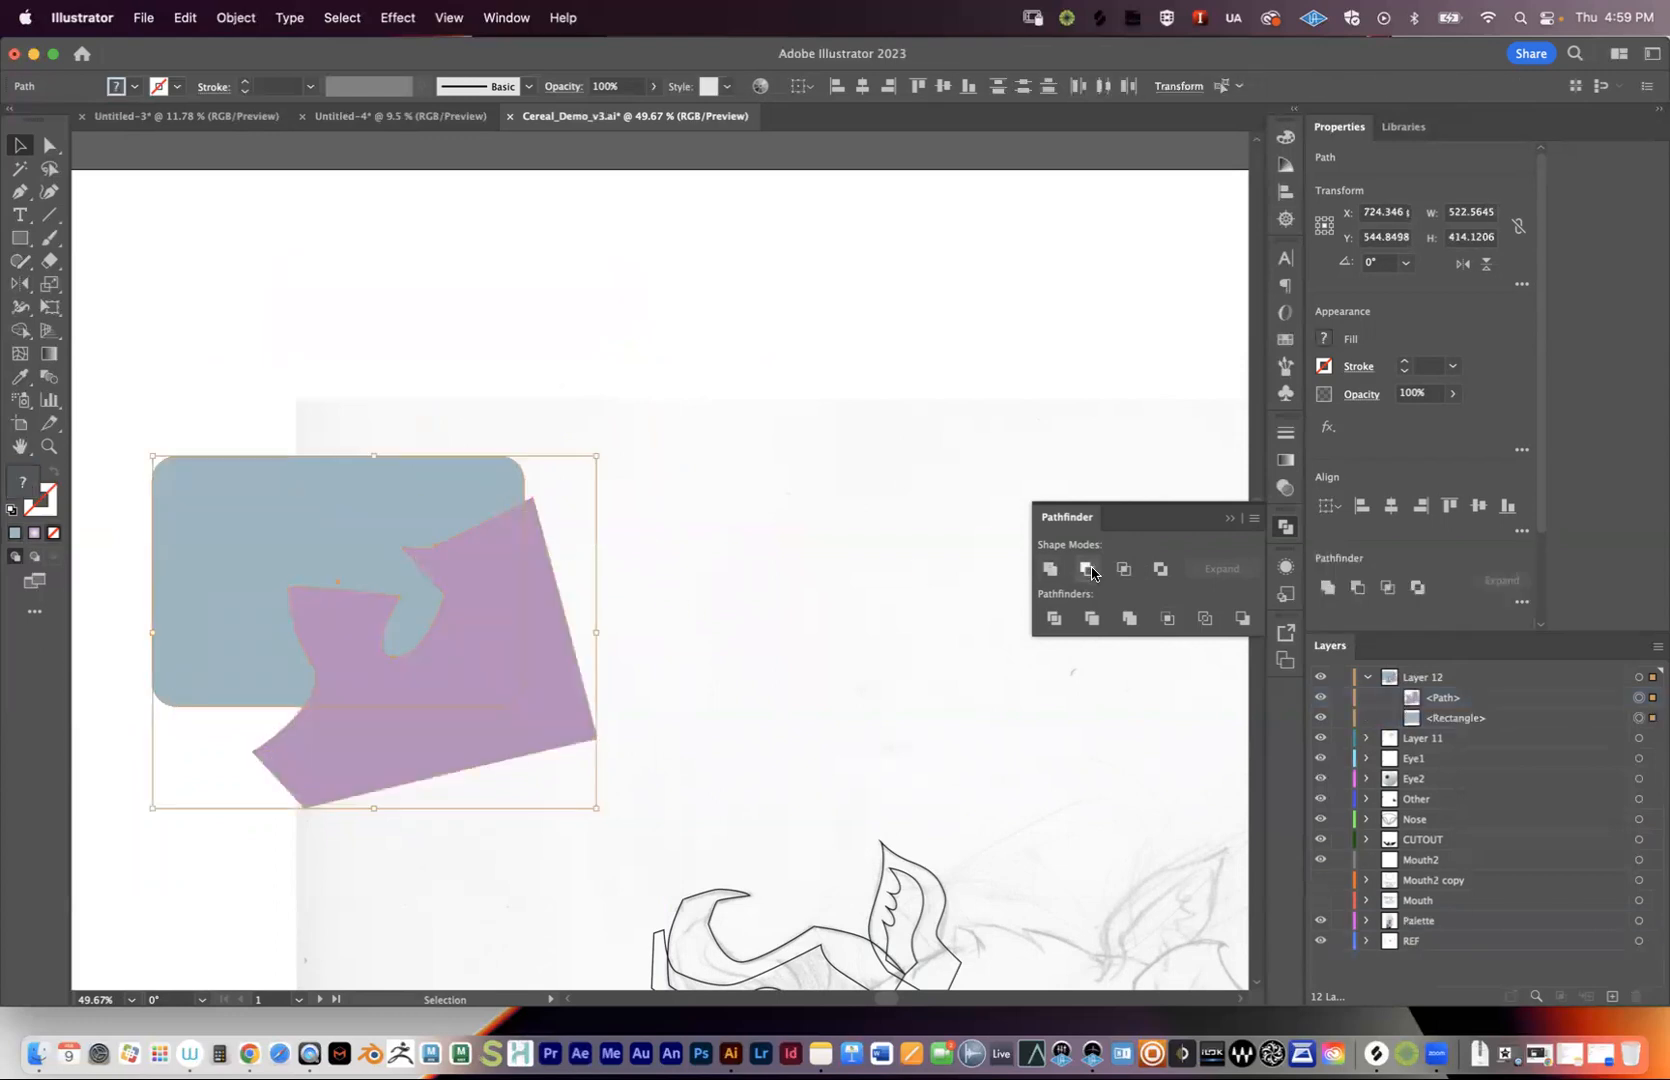
# - Try Intersect on the rectangle and mauve shape to keep only their overlap, undoing each attempt
pyautogui.click(774, 332)
pyautogui.click(369, 577)
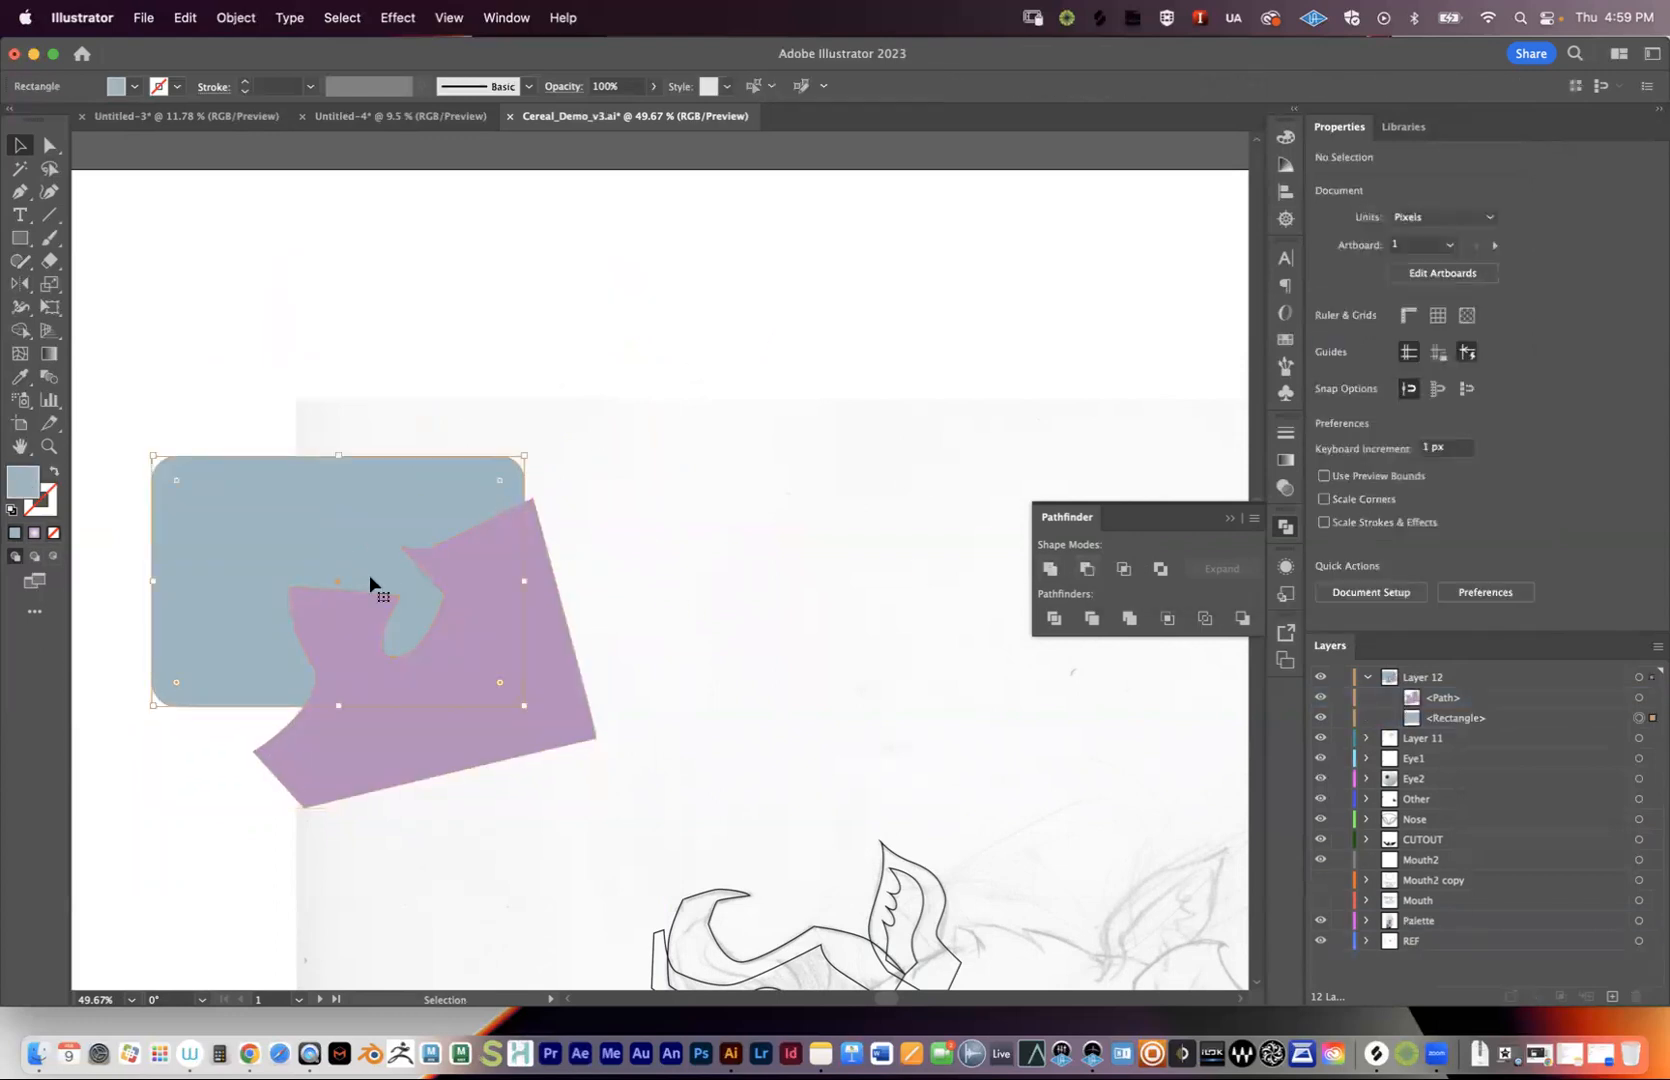
pyautogui.keyDown('shift'); pyautogui.click(406, 742); pyautogui.keyUp('shift')
pyautogui.click(1123, 568)
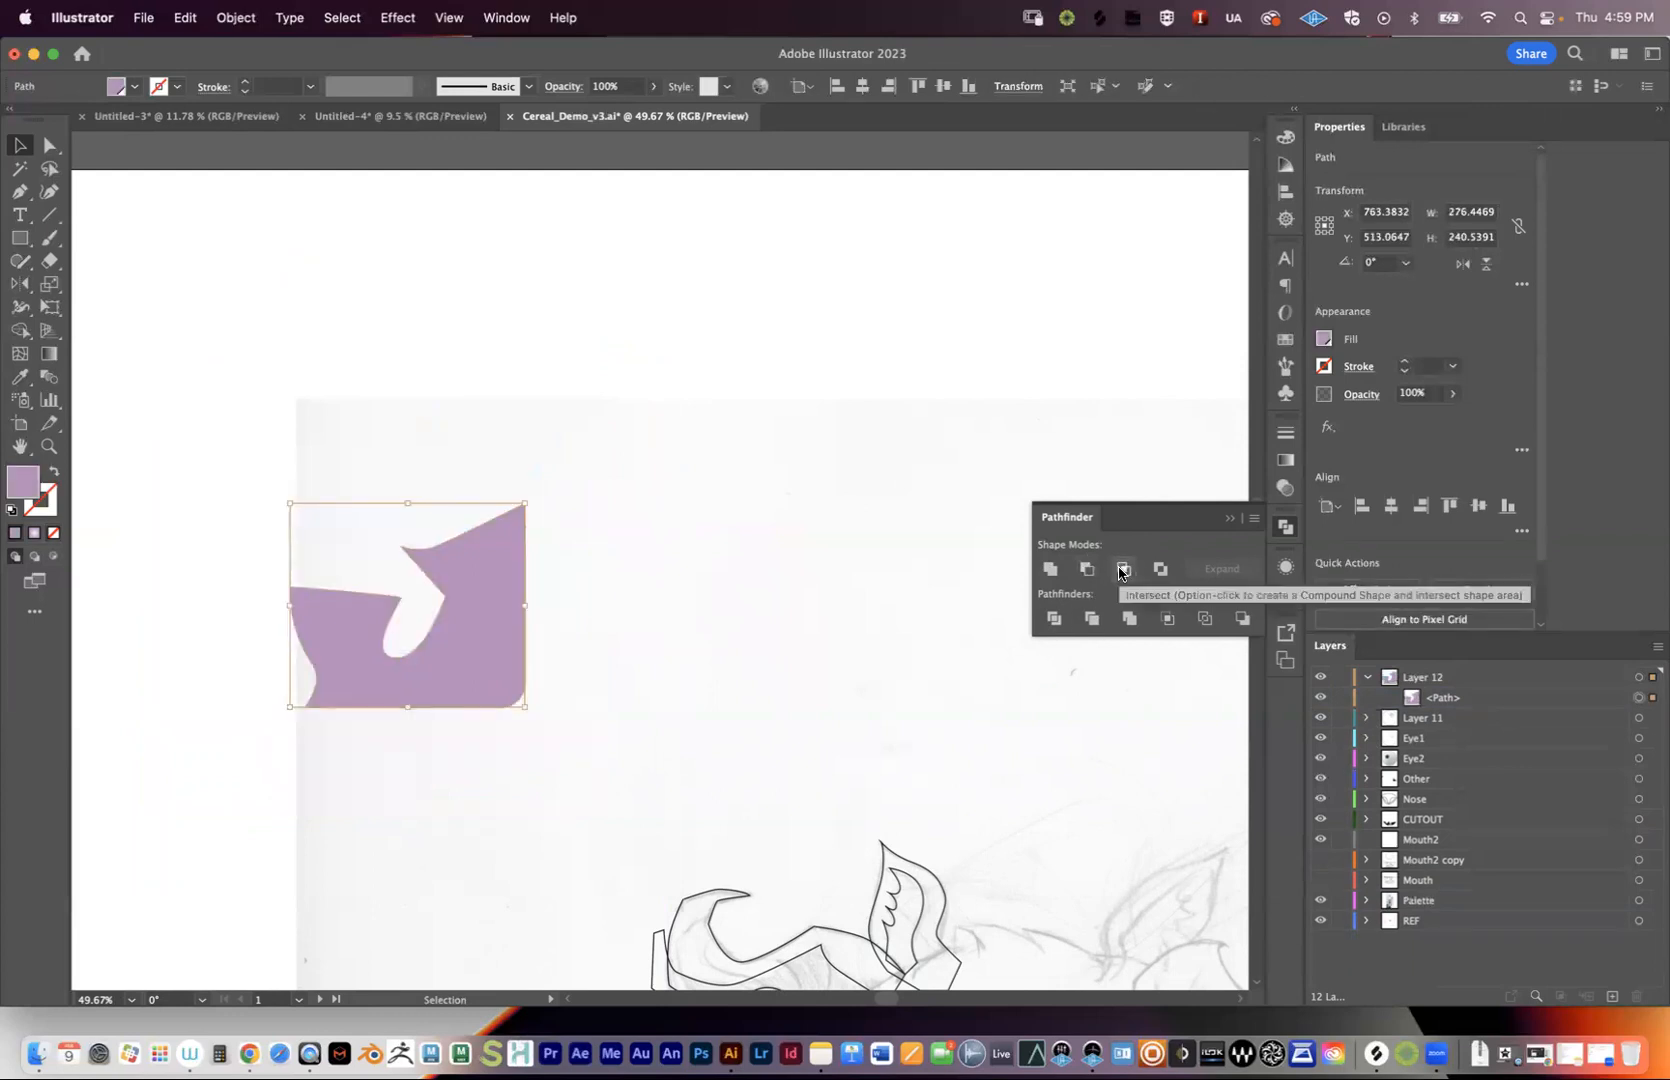
pyautogui.press('super+z')
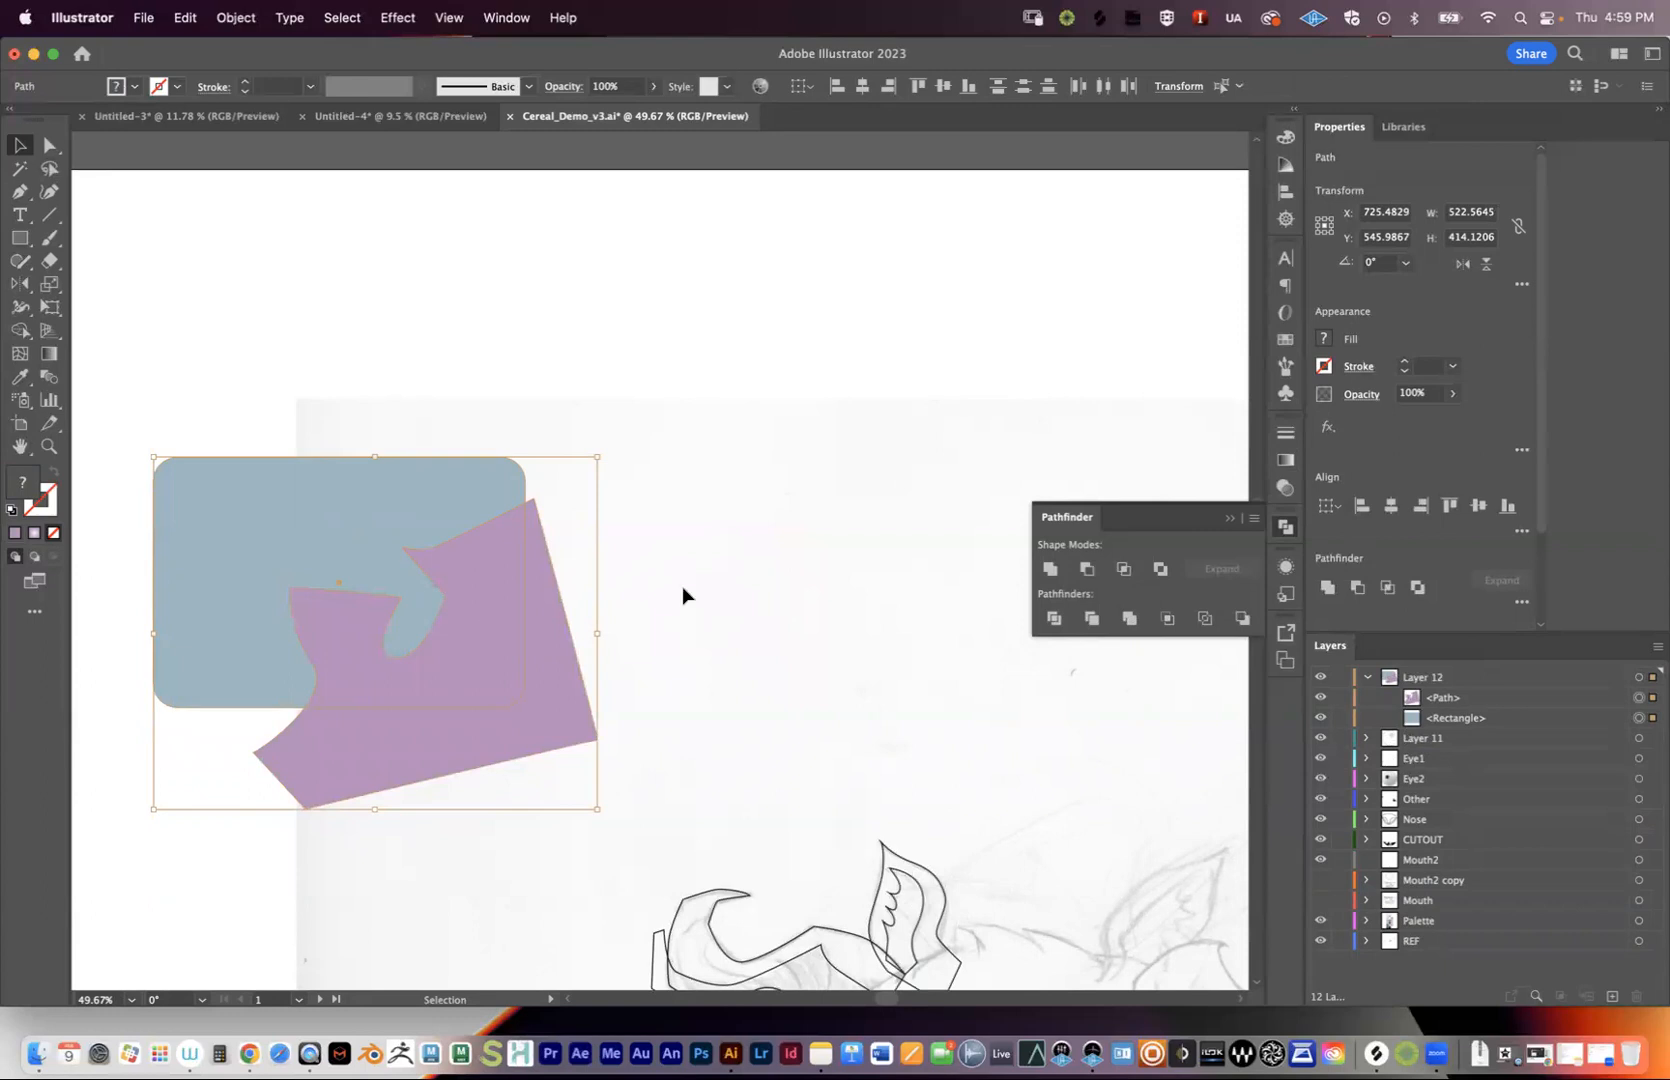
pyautogui.click(1122, 570)
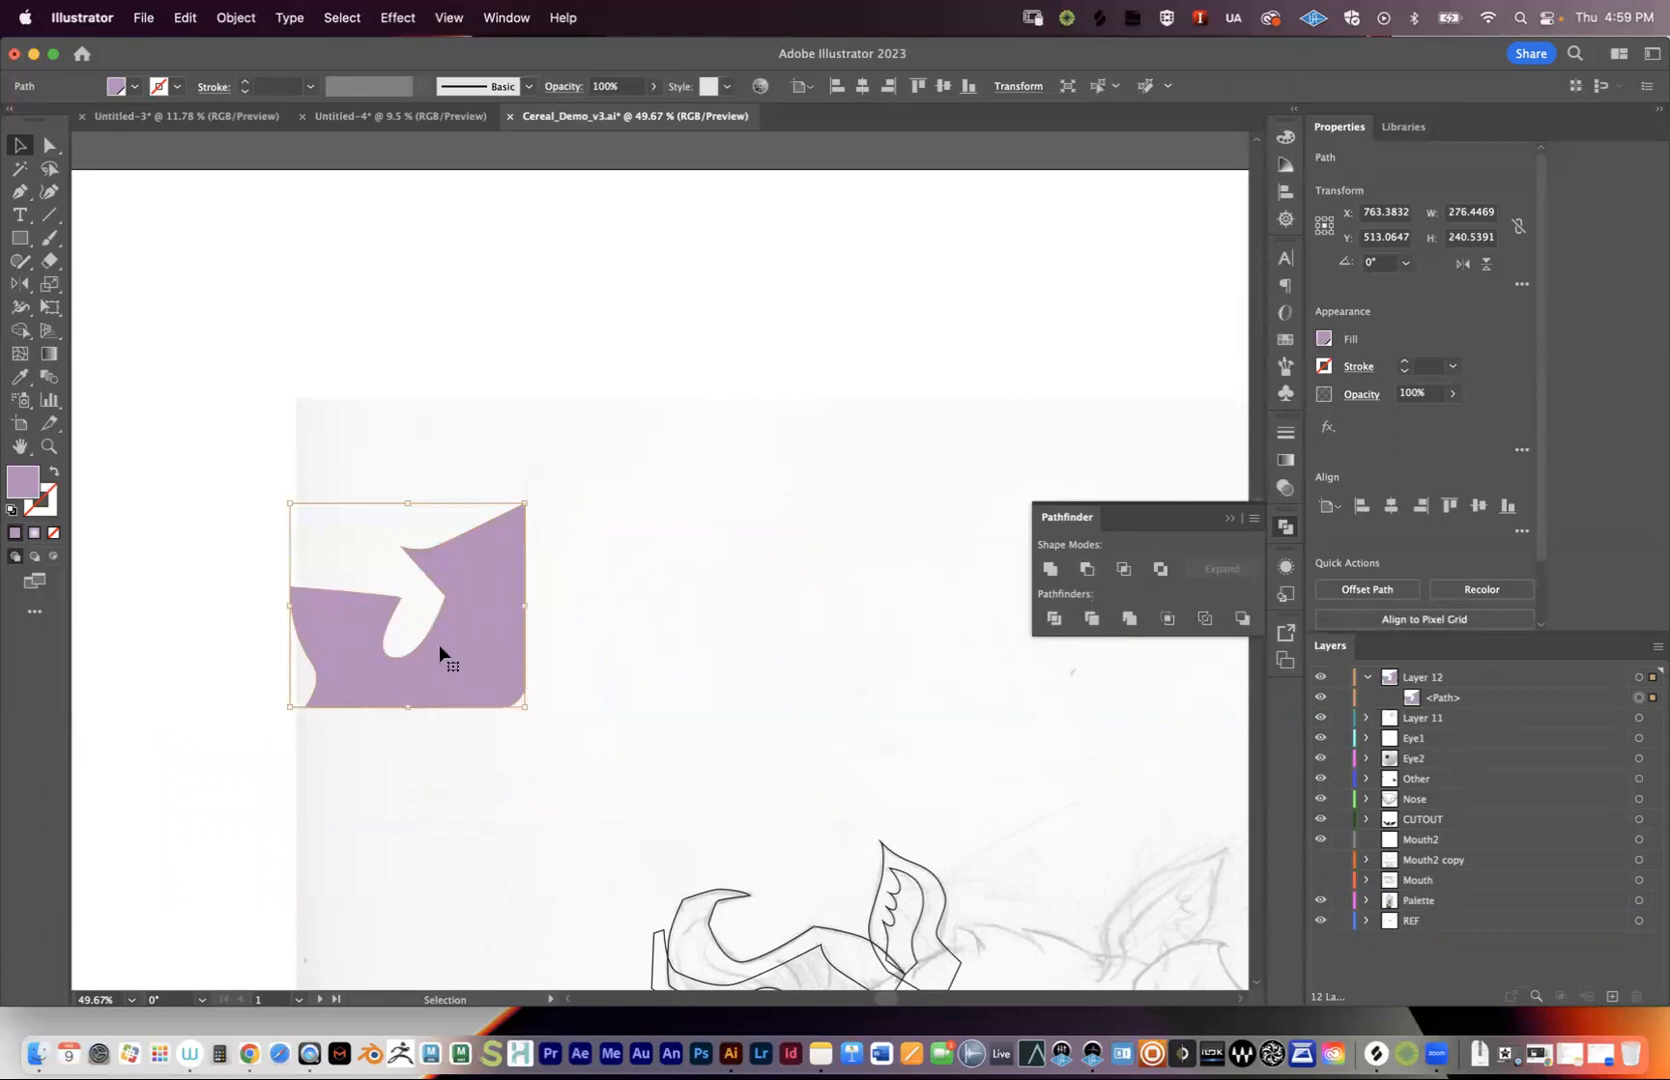
pyautogui.click(1519, 700)
pyautogui.press('super+z')
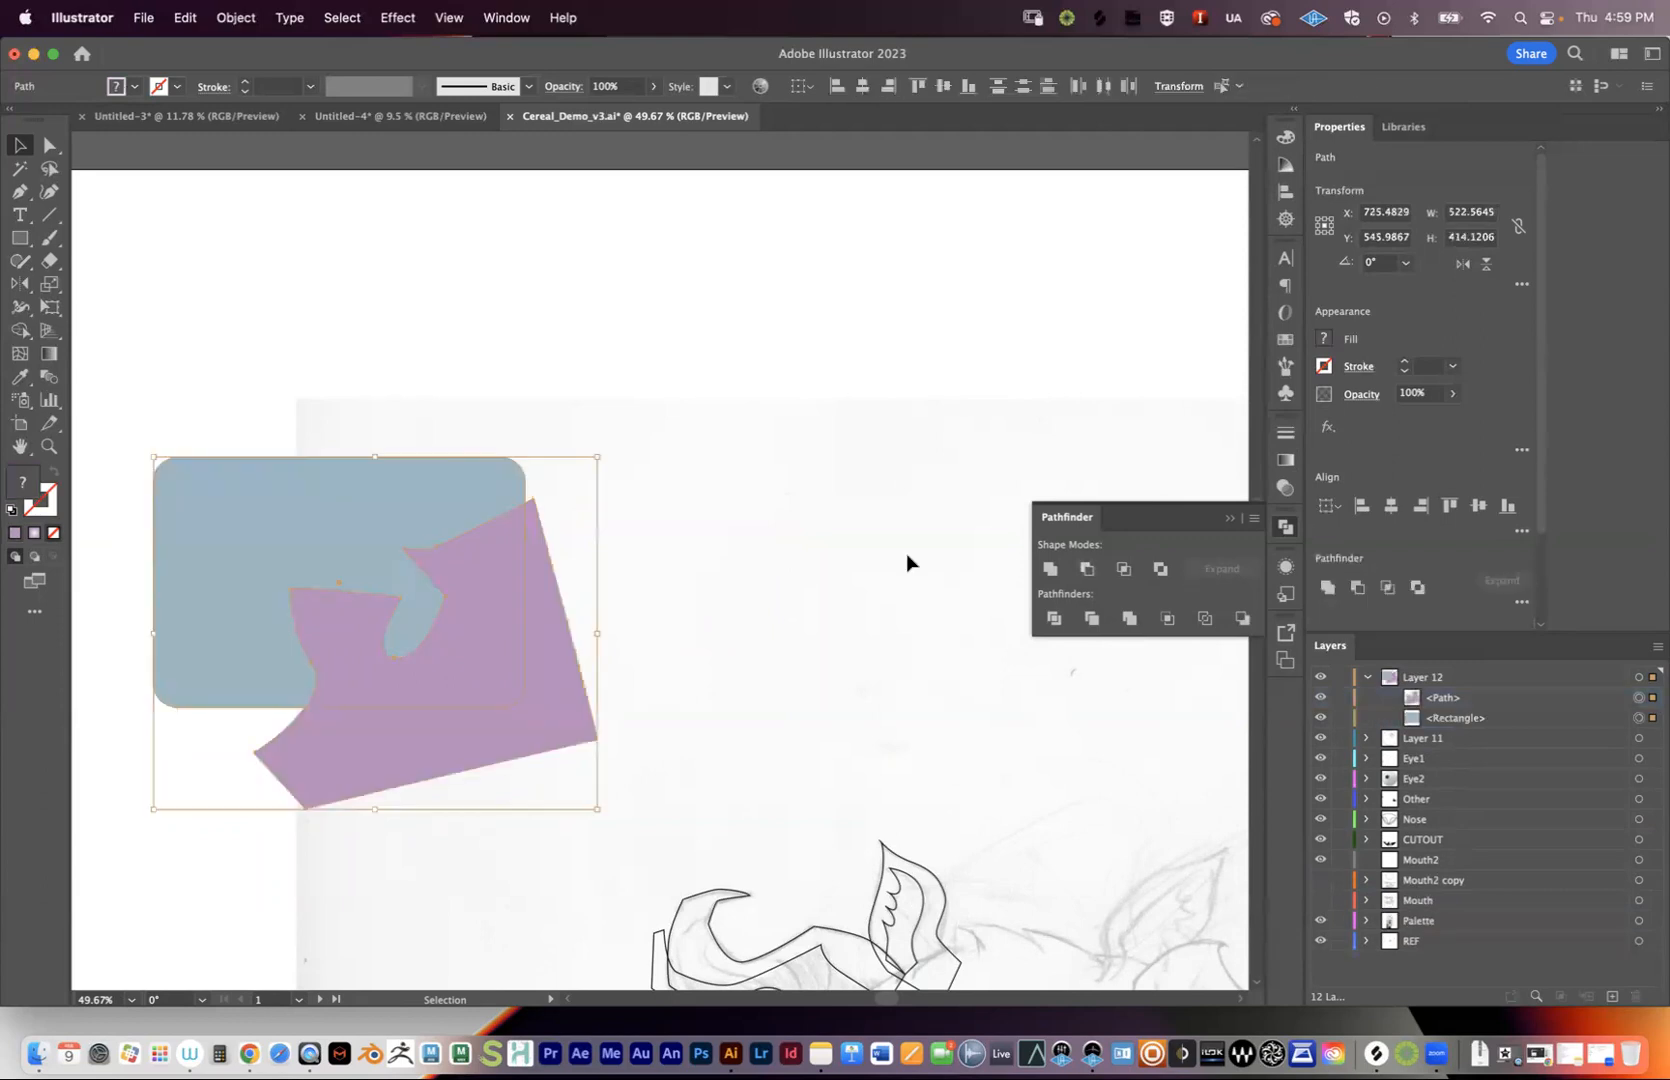
# - Exclude the overlap of the rectangle and mauve shape, and expand the resulting group to check each path by toggling its visibility
pyautogui.click(1161, 569)
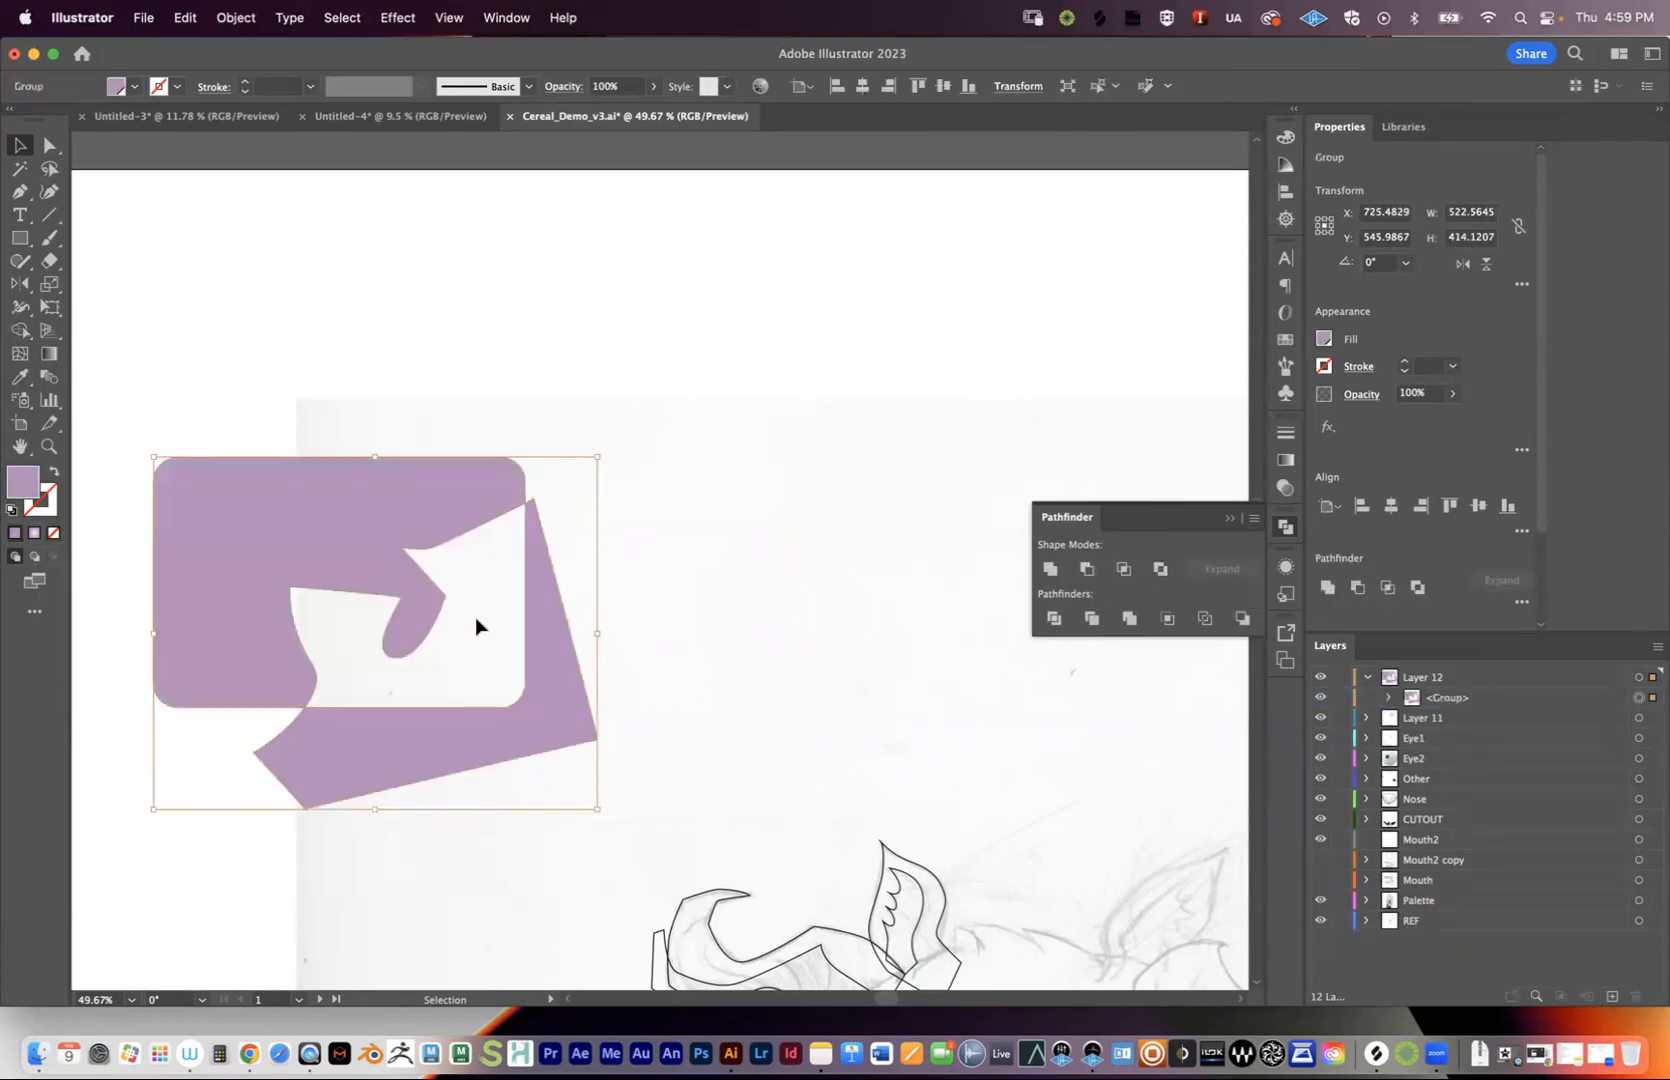
pyautogui.click(1386, 698)
pyautogui.click(1640, 718)
pyautogui.click(1321, 718)
pyautogui.click(1321, 718)
pyautogui.click(1459, 745)
pyautogui.click(1321, 739)
pyautogui.click(1321, 739)
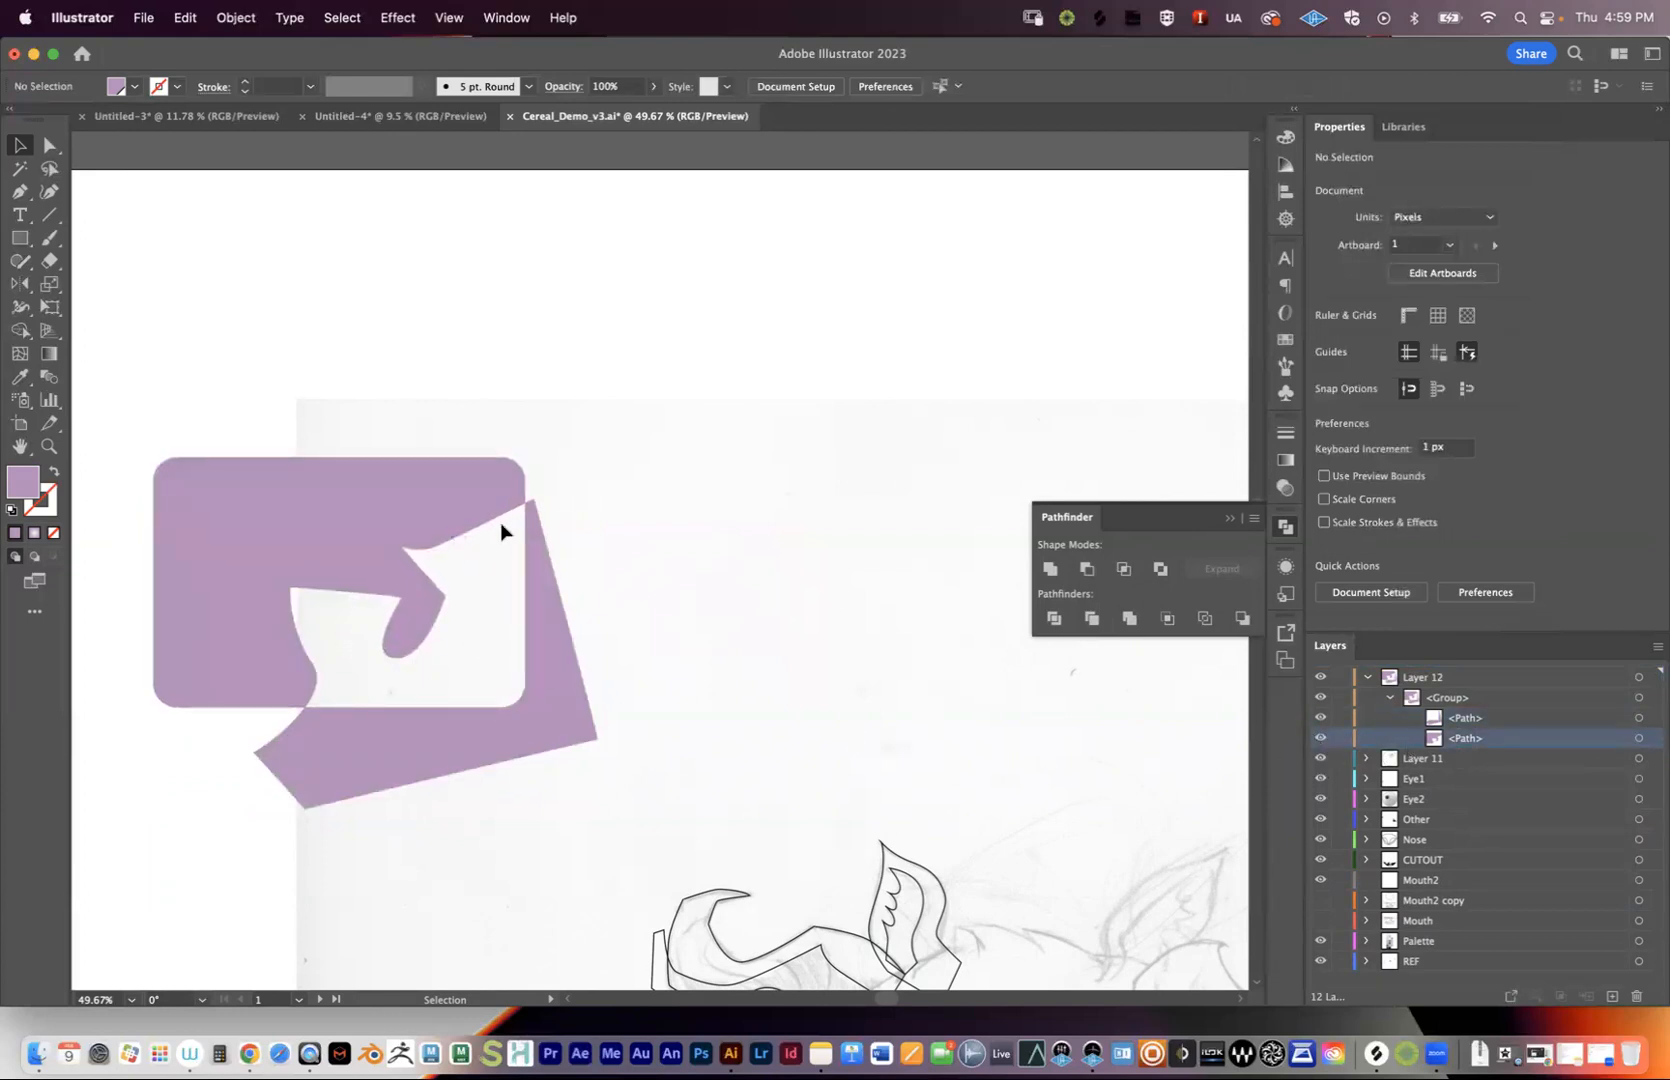
pyautogui.moveTo(527, 691); pyautogui.dragTo(631, 617)
pyautogui.moveTo(654, 538); pyautogui.dragTo(482, 572)
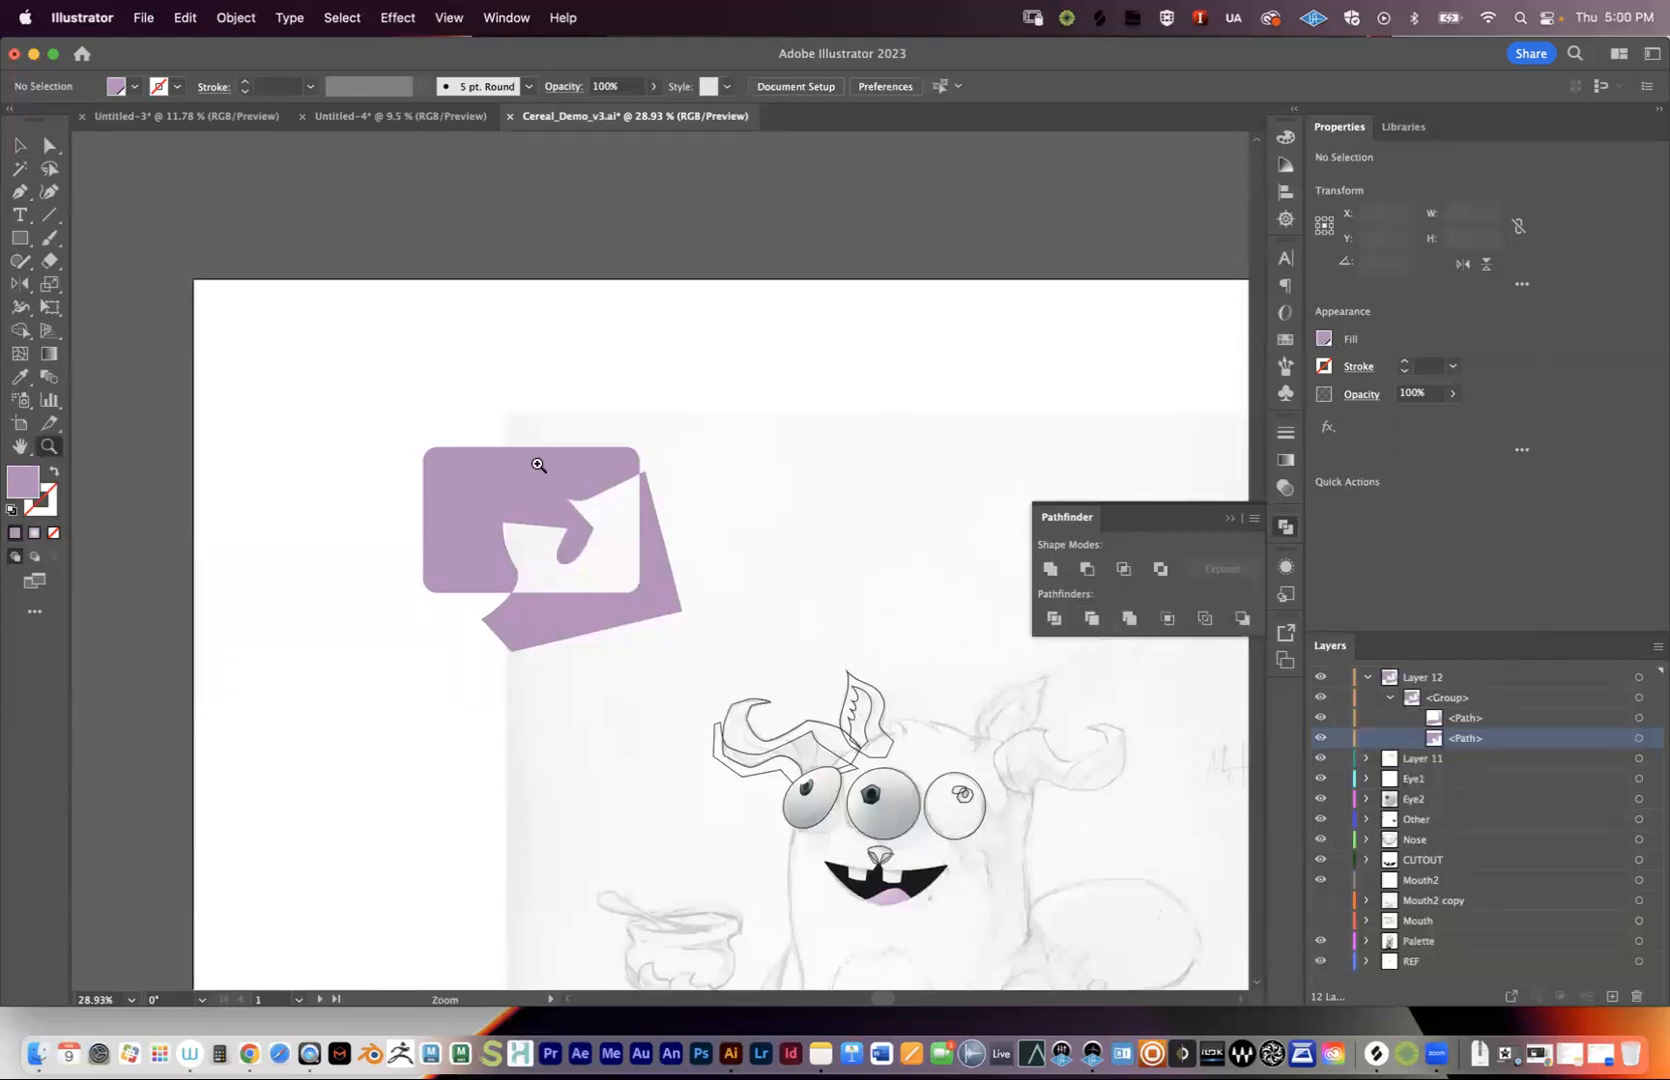
# - Undo the Exclude on the rectangle and mauve shape, including its visibility changes, and clear the selection
pyautogui.moveTo(559, 589)
pyautogui.mouseDown()
pyautogui.moveTo(734, 522)
pyautogui.moveTo(778, 465)
pyautogui.moveTo(661, 560)
pyautogui.mouseUp()
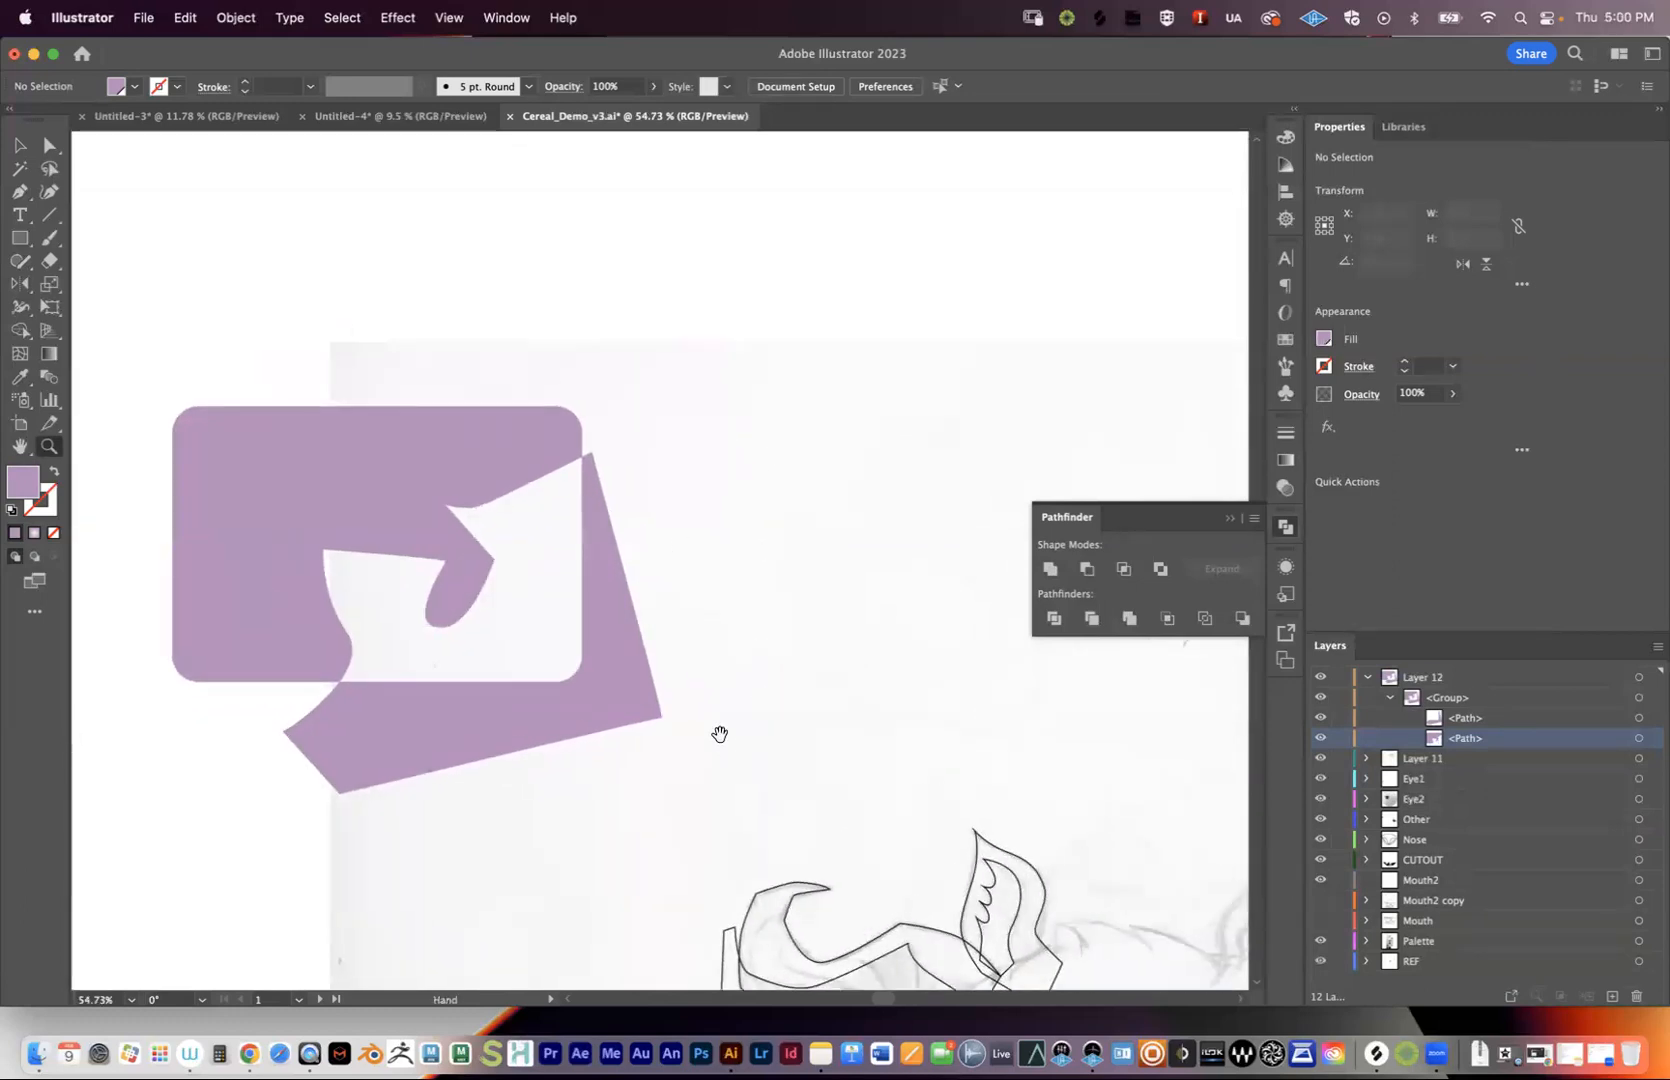
pyautogui.moveTo(719, 734); pyautogui.dragTo(479, 364)
pyautogui.moveTo(799, 612); pyautogui.dragTo(660, 680)
pyautogui.moveTo(535, 403); pyautogui.dragTo(775, 553)
pyautogui.press('super+z')
pyautogui.press('super+z')
pyautogui.press('super+z')
pyautogui.press('super+z')
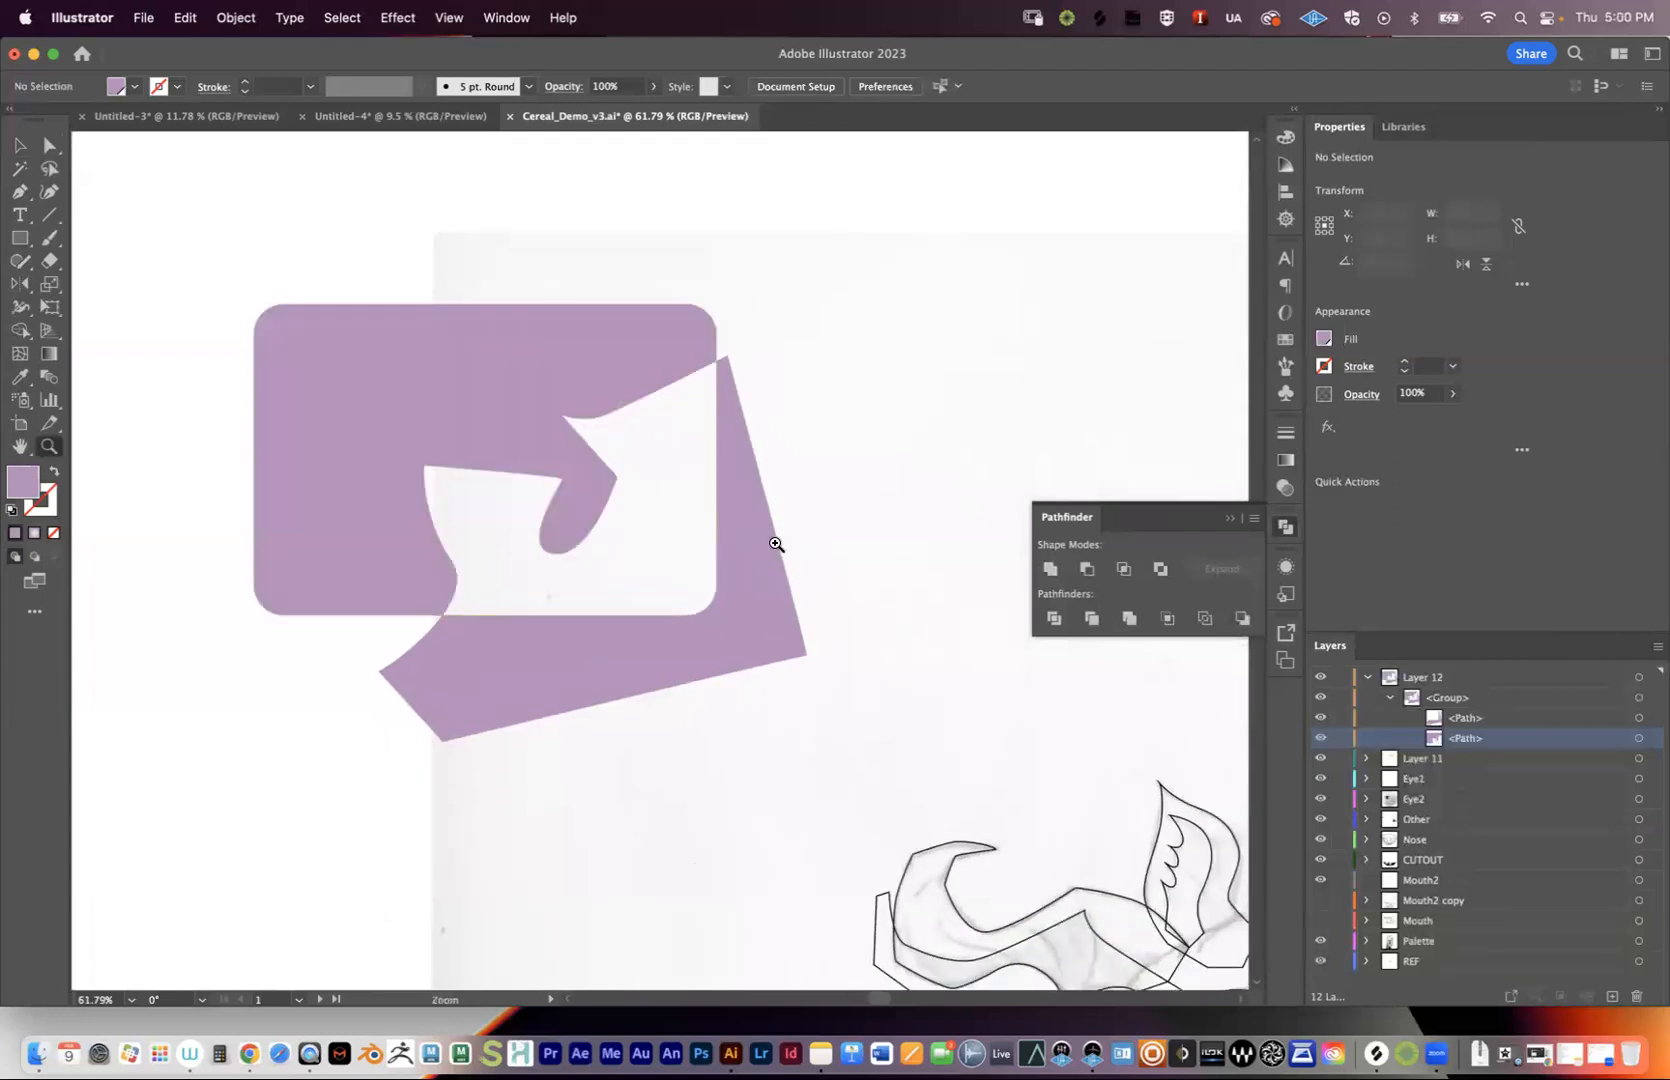
pyautogui.press('super+z')
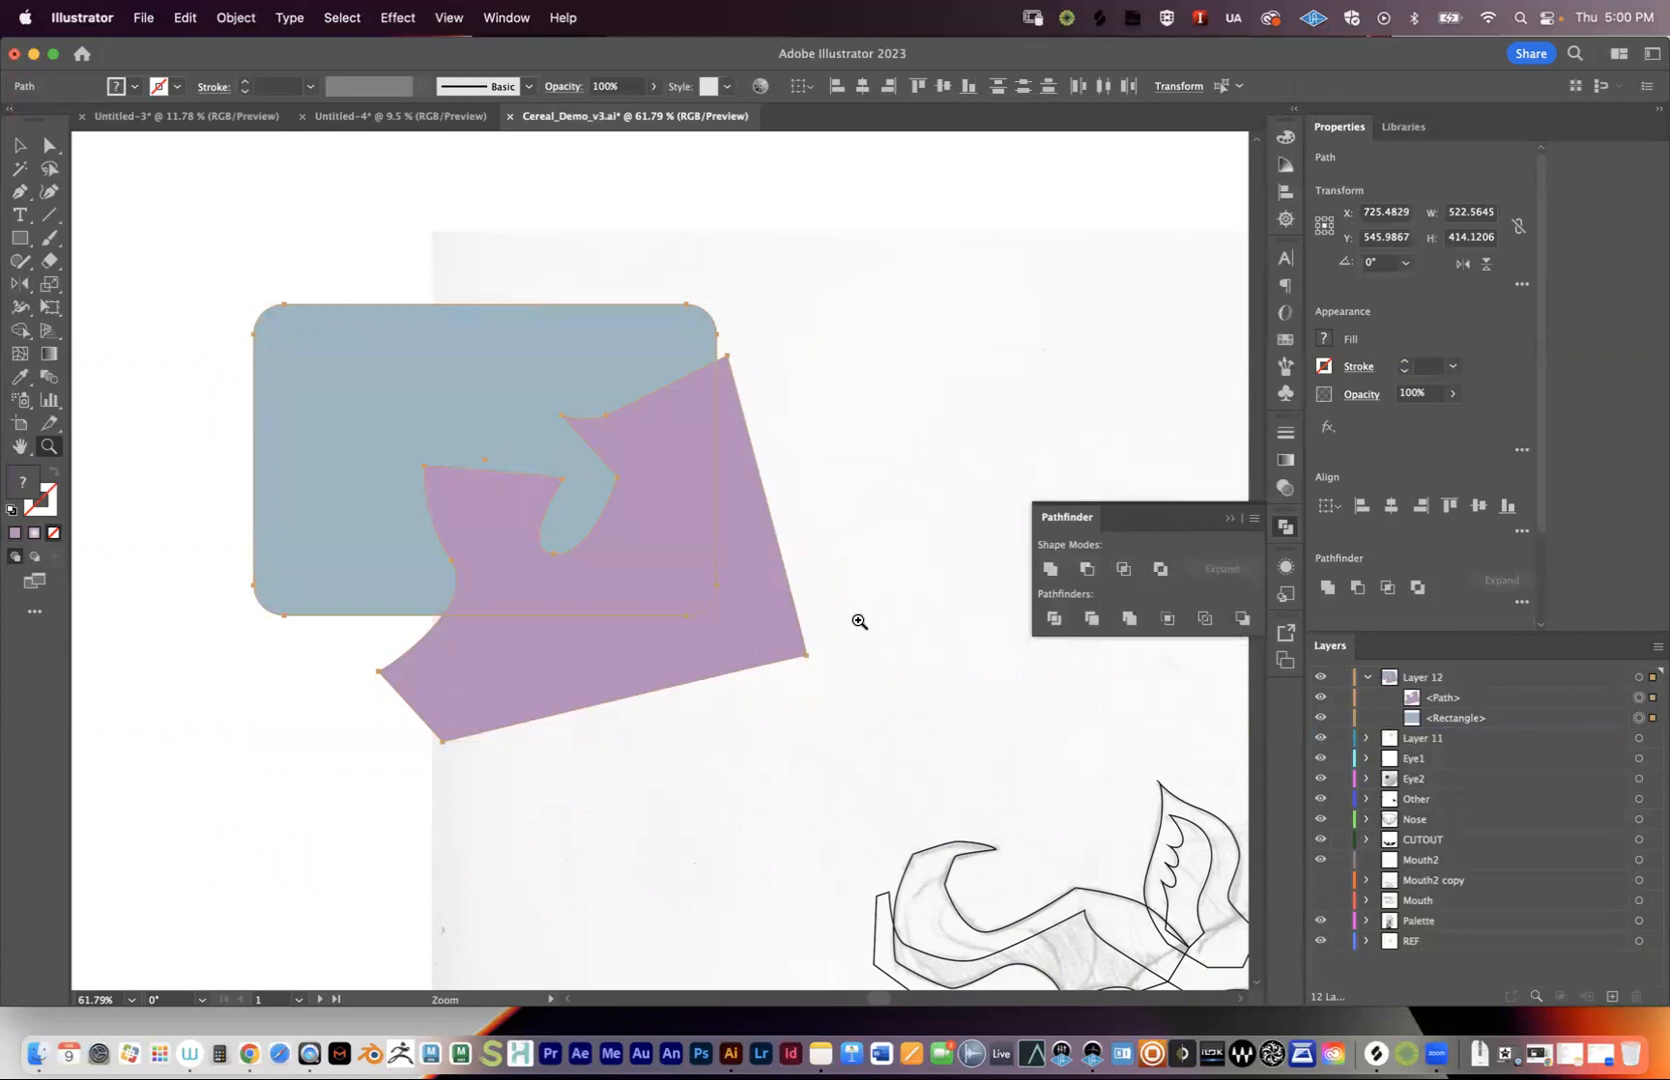
pyautogui.press('v')
pyautogui.click(895, 497)
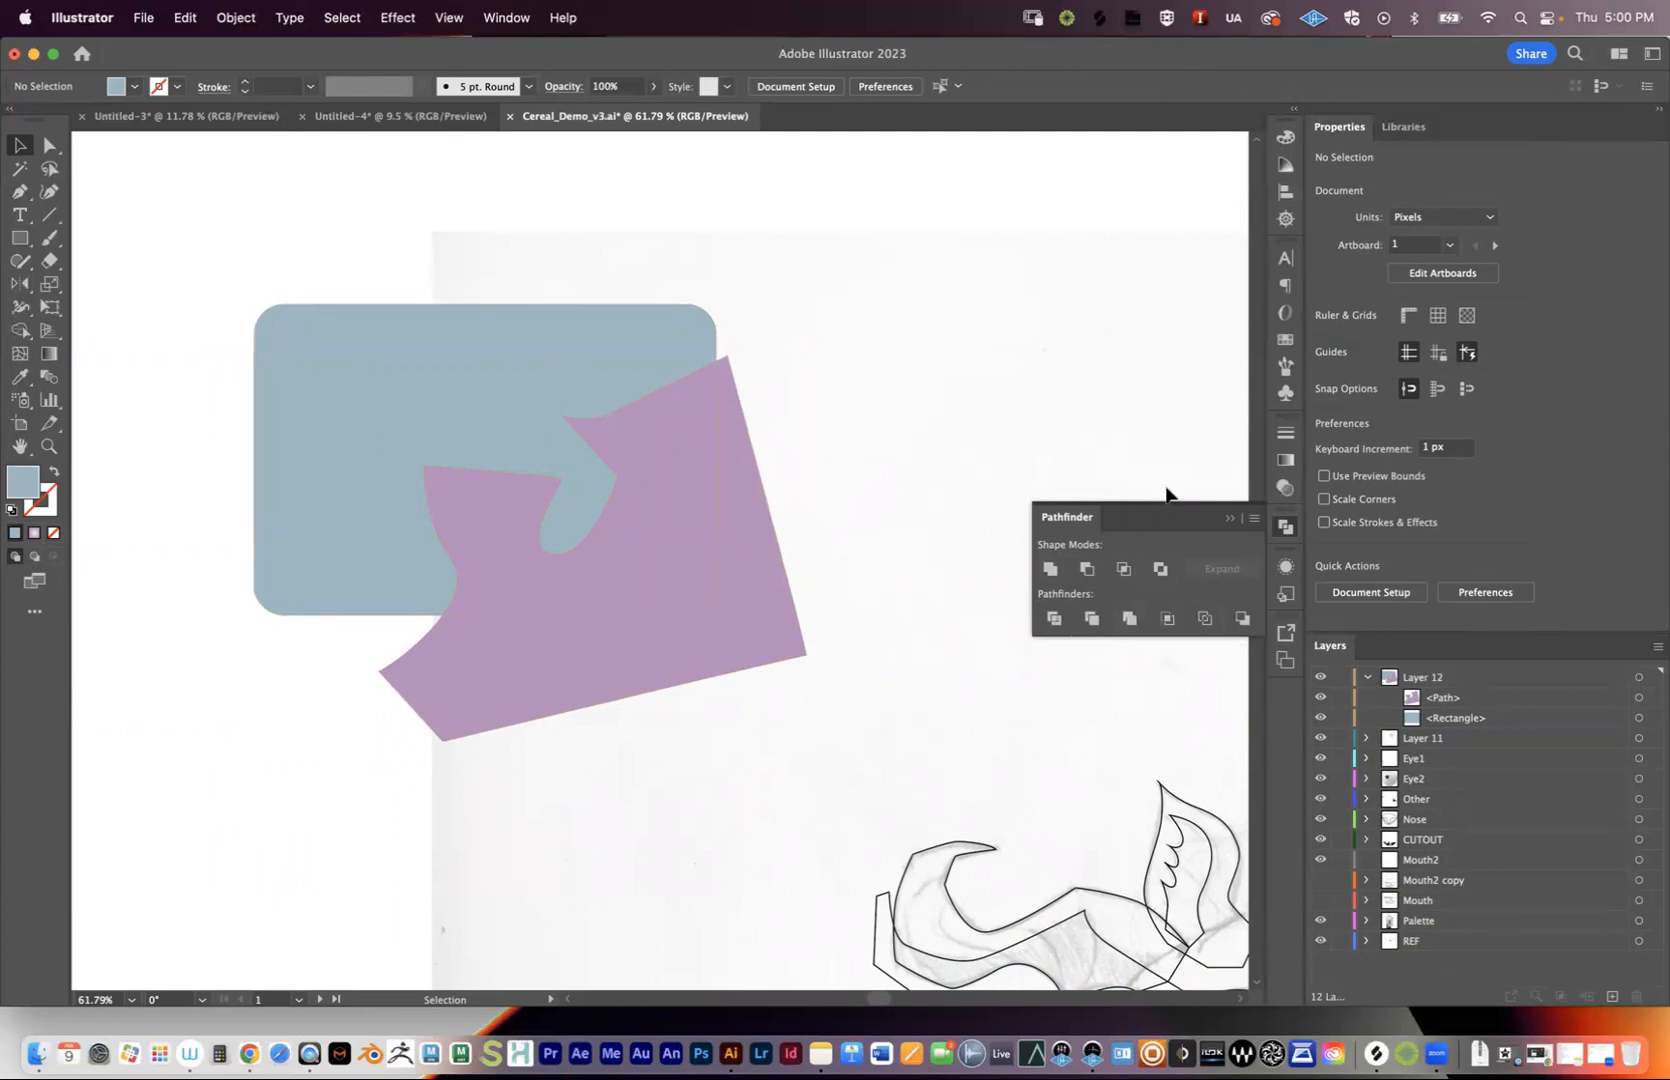
# - Try Divide on the rectangle and mauve shape, and expand the resulting group to list its paths
pyautogui.click(1498, 702)
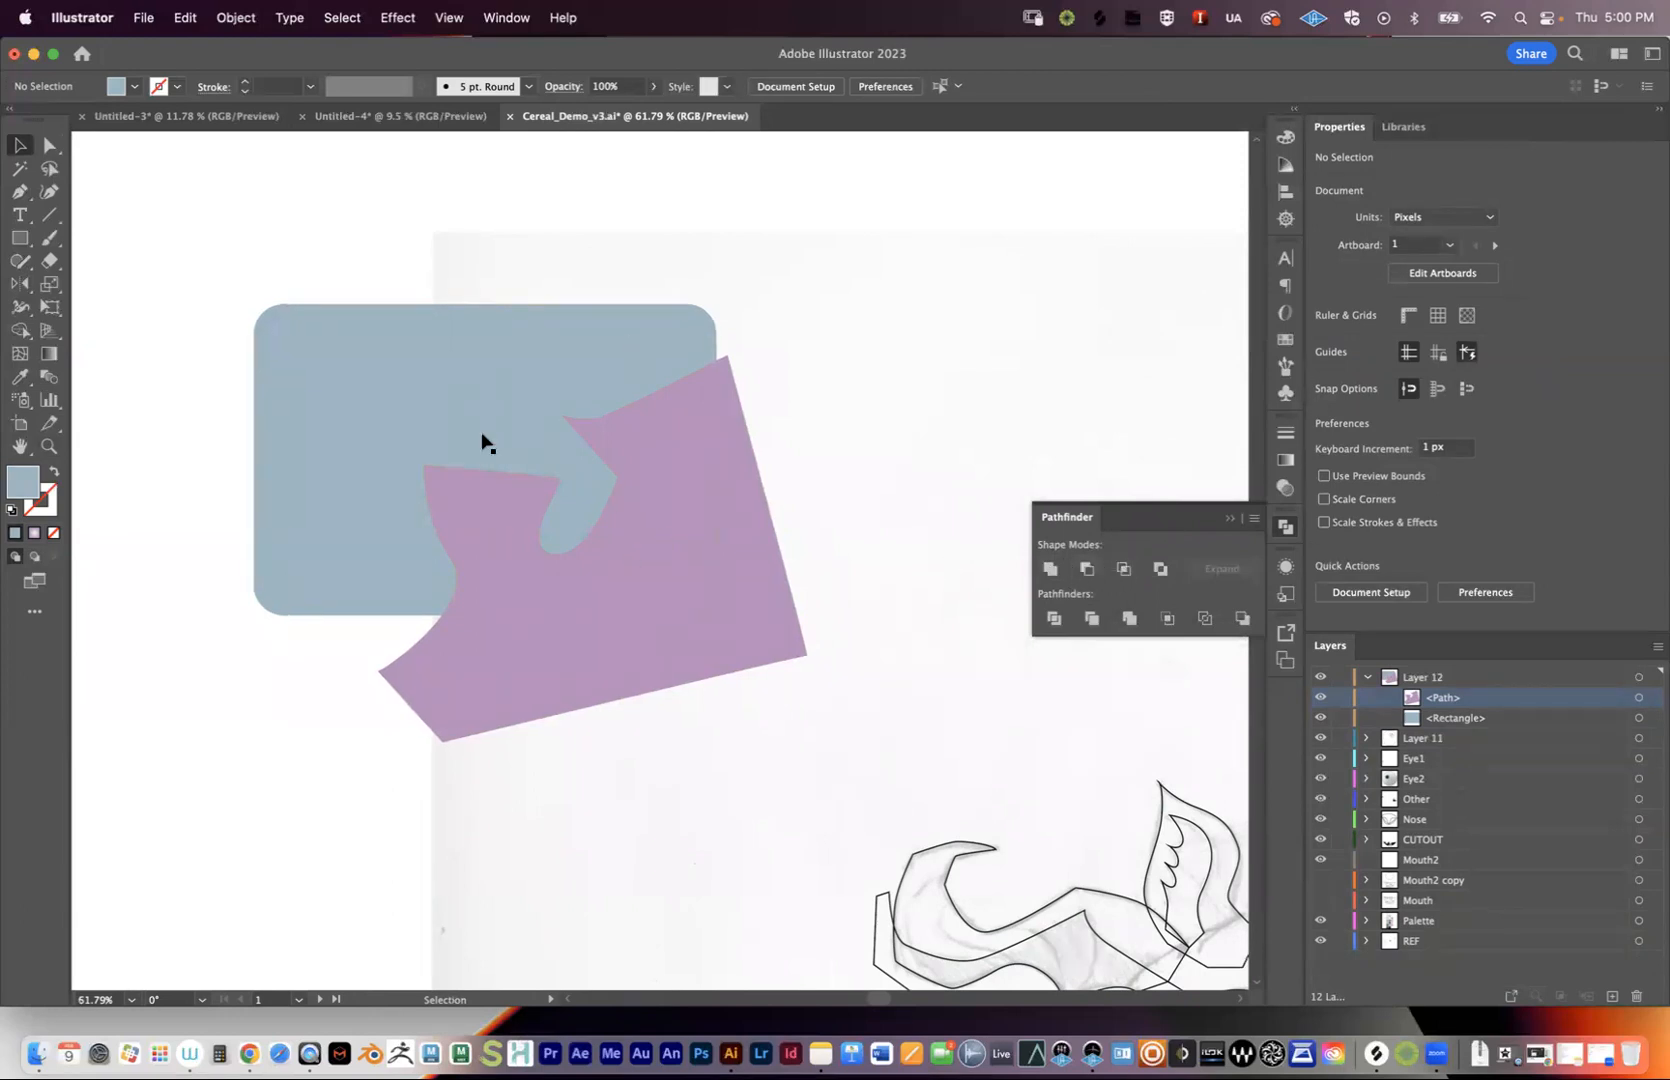
pyautogui.moveTo(388, 261); pyautogui.dragTo(697, 492)
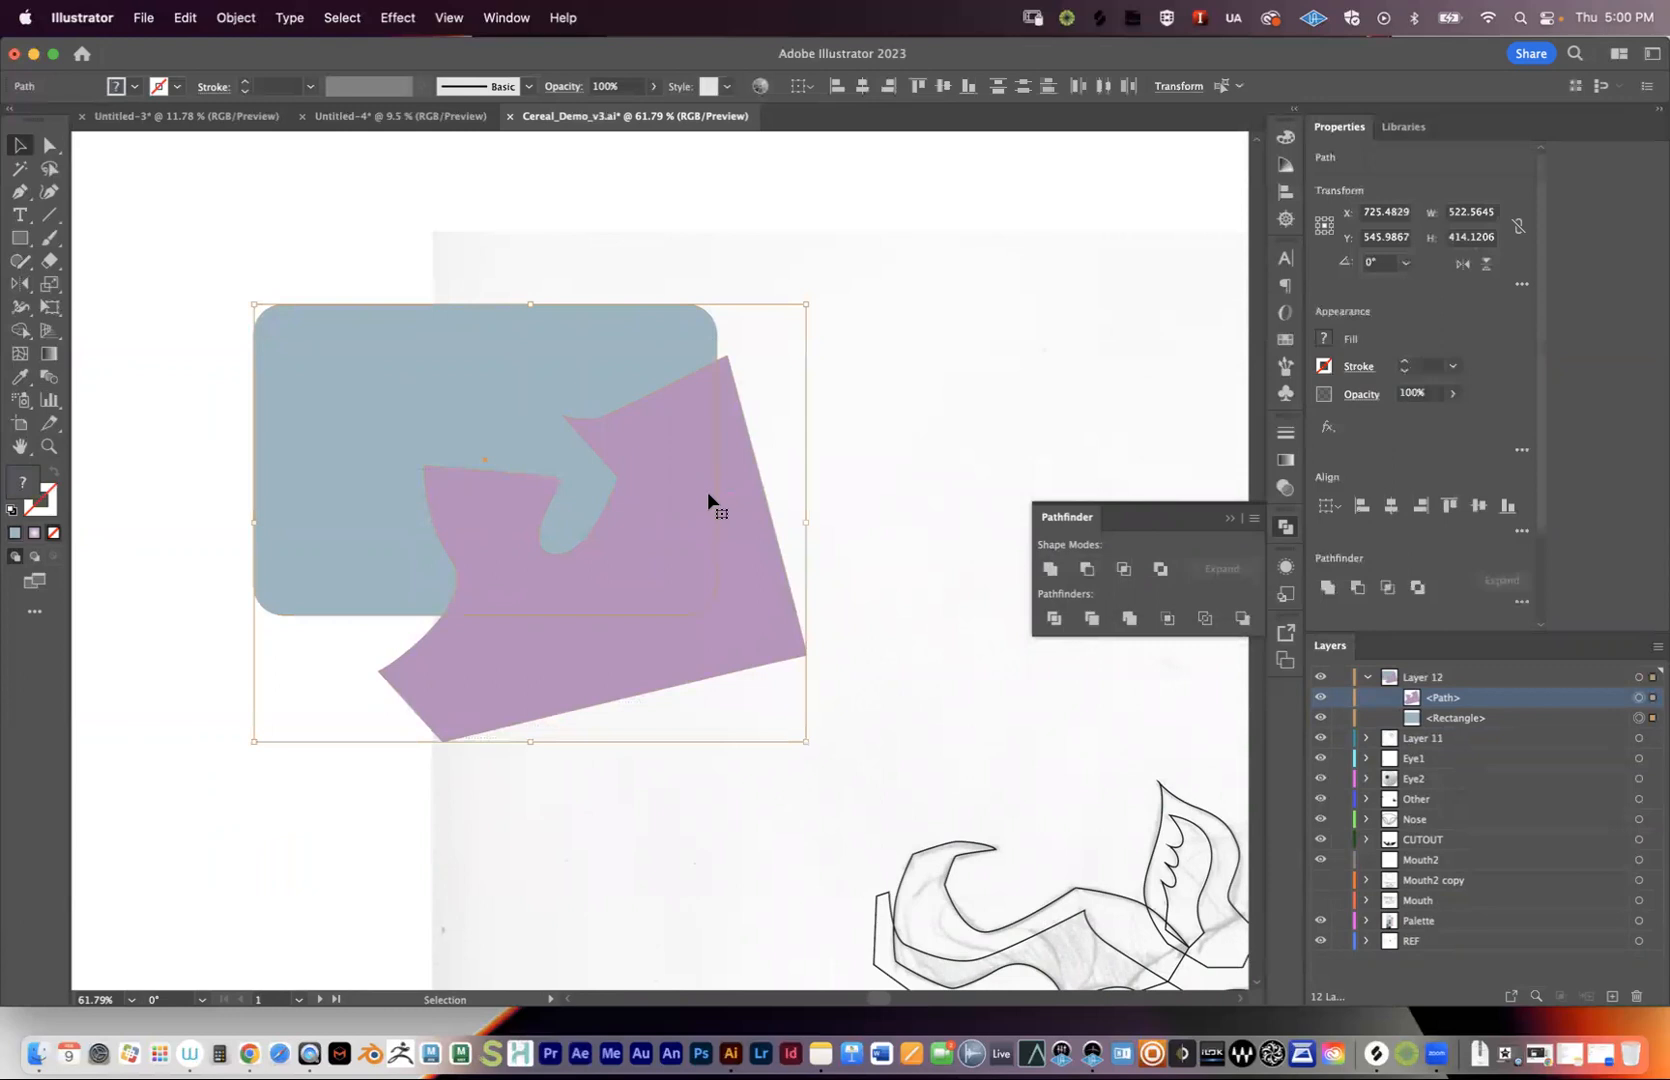
pyautogui.click(1033, 692)
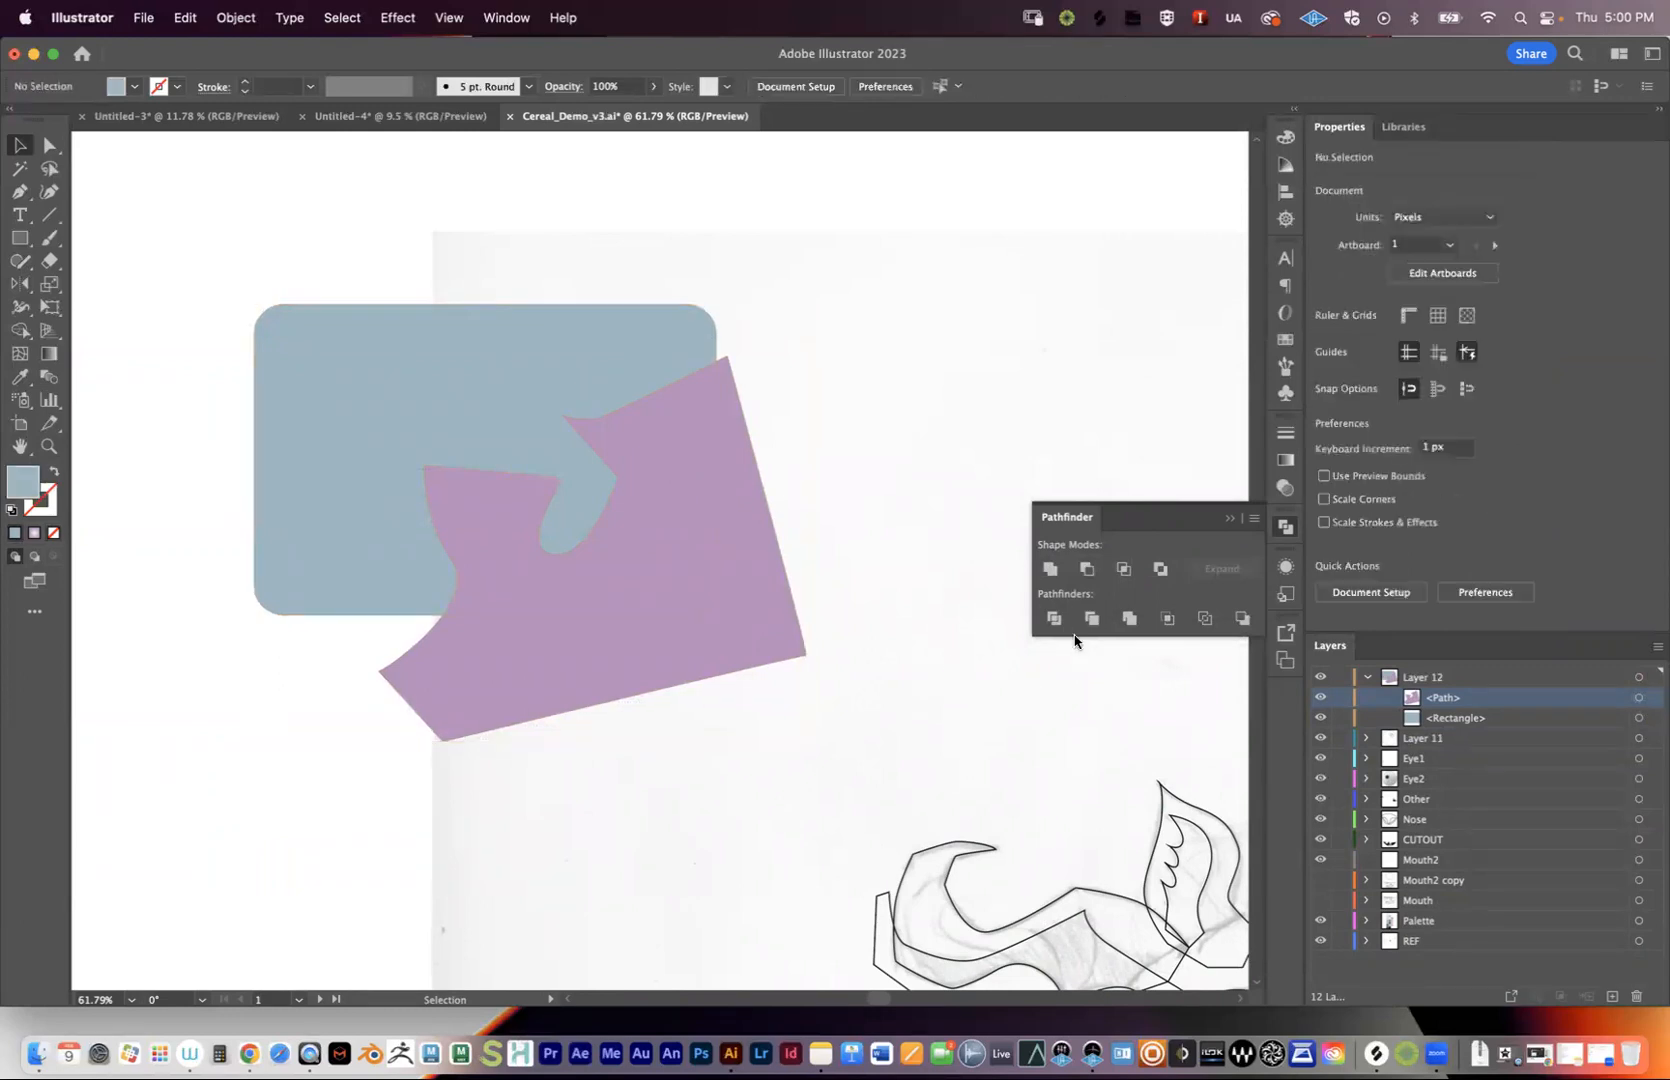
pyautogui.moveTo(421, 219); pyautogui.dragTo(669, 705)
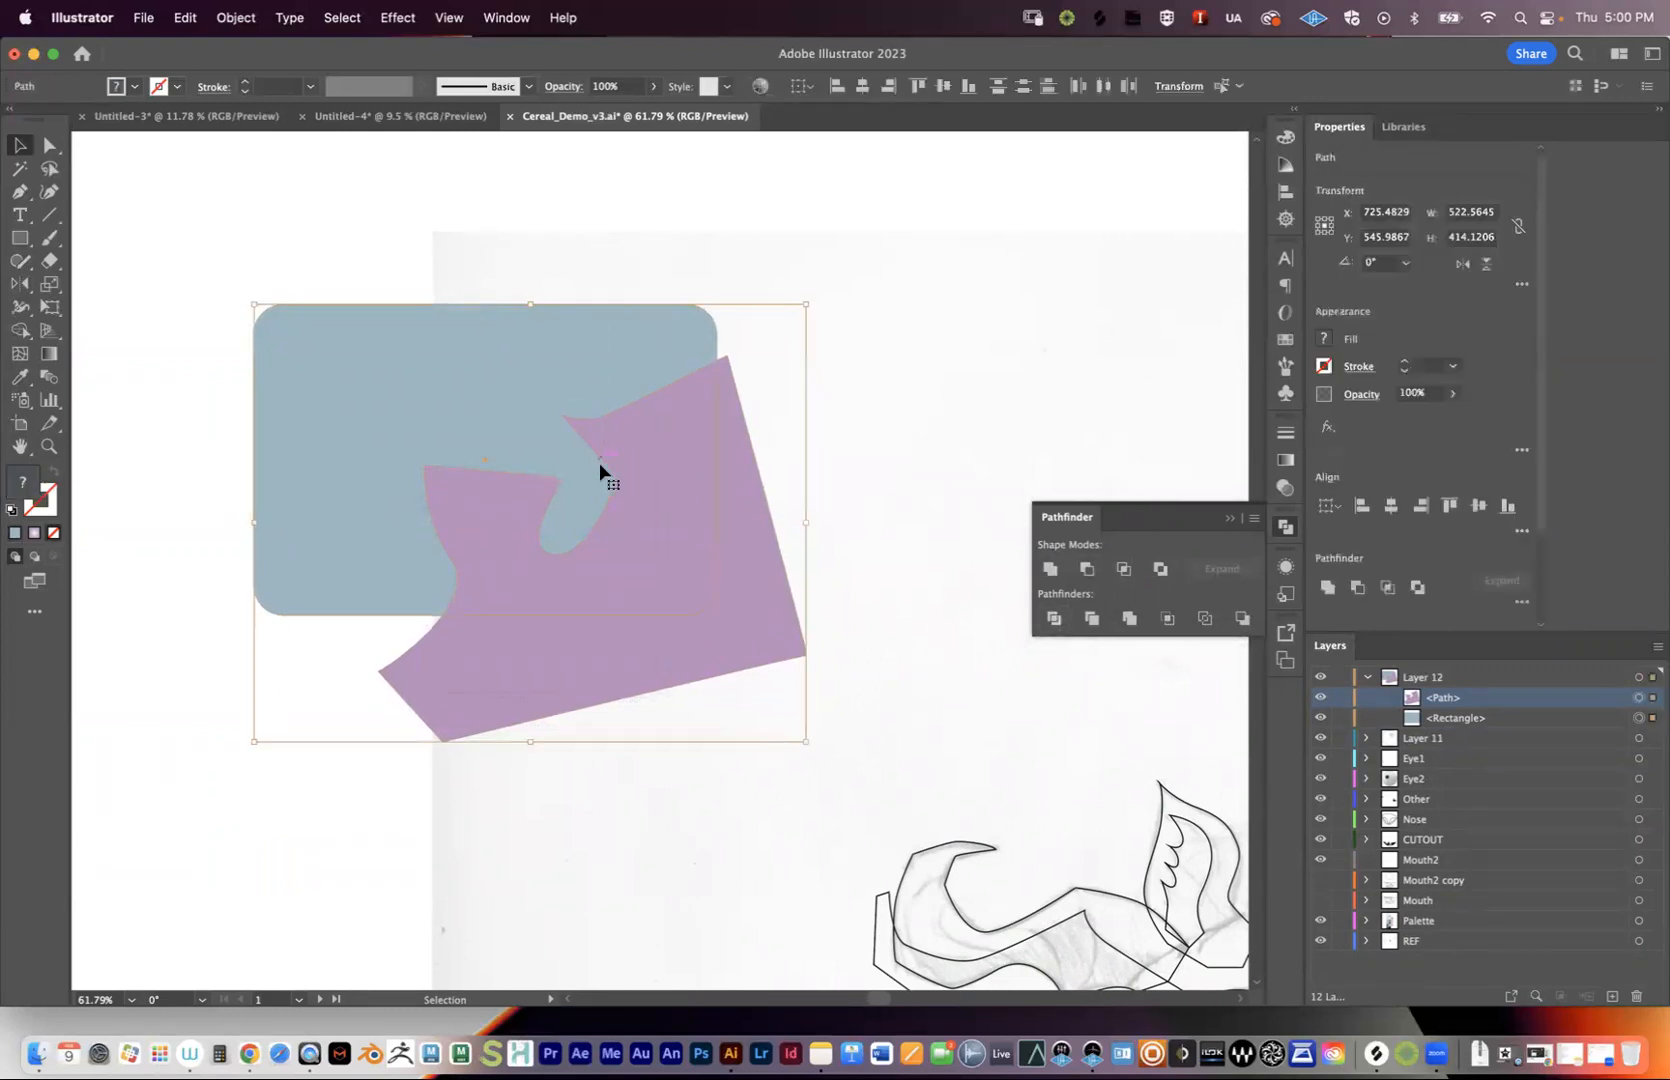
pyautogui.click(1054, 620)
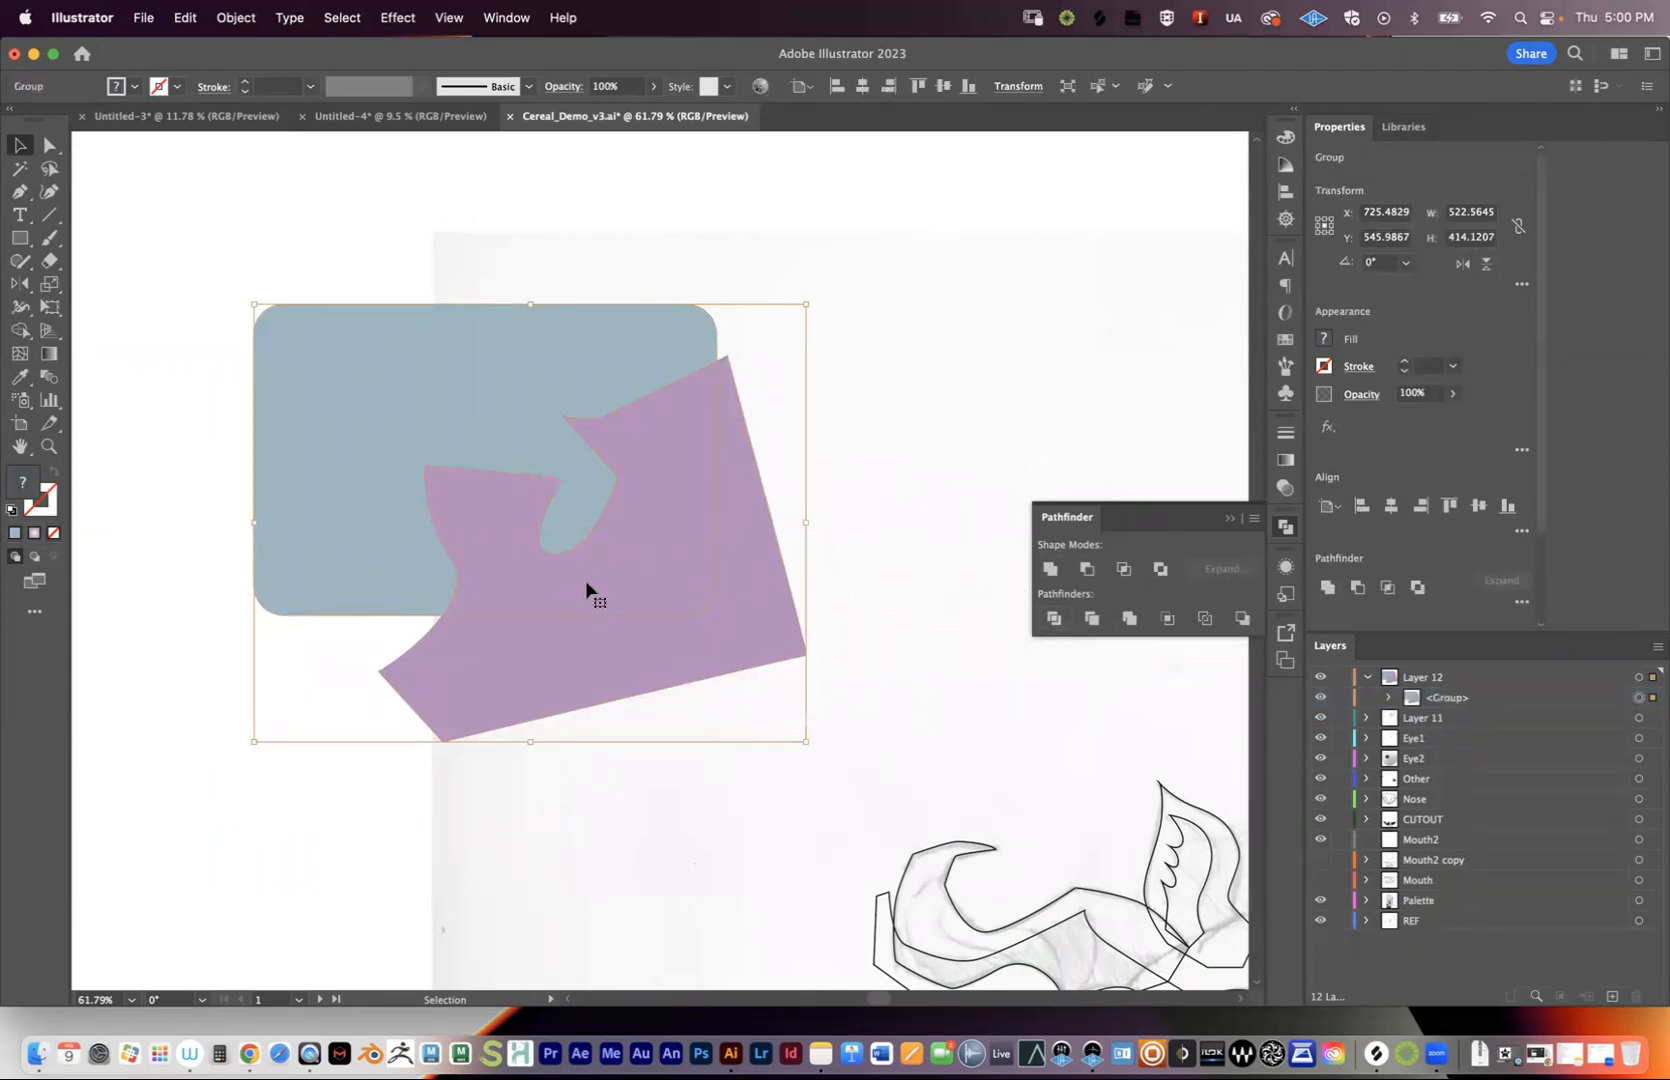
pyautogui.click(1433, 704)
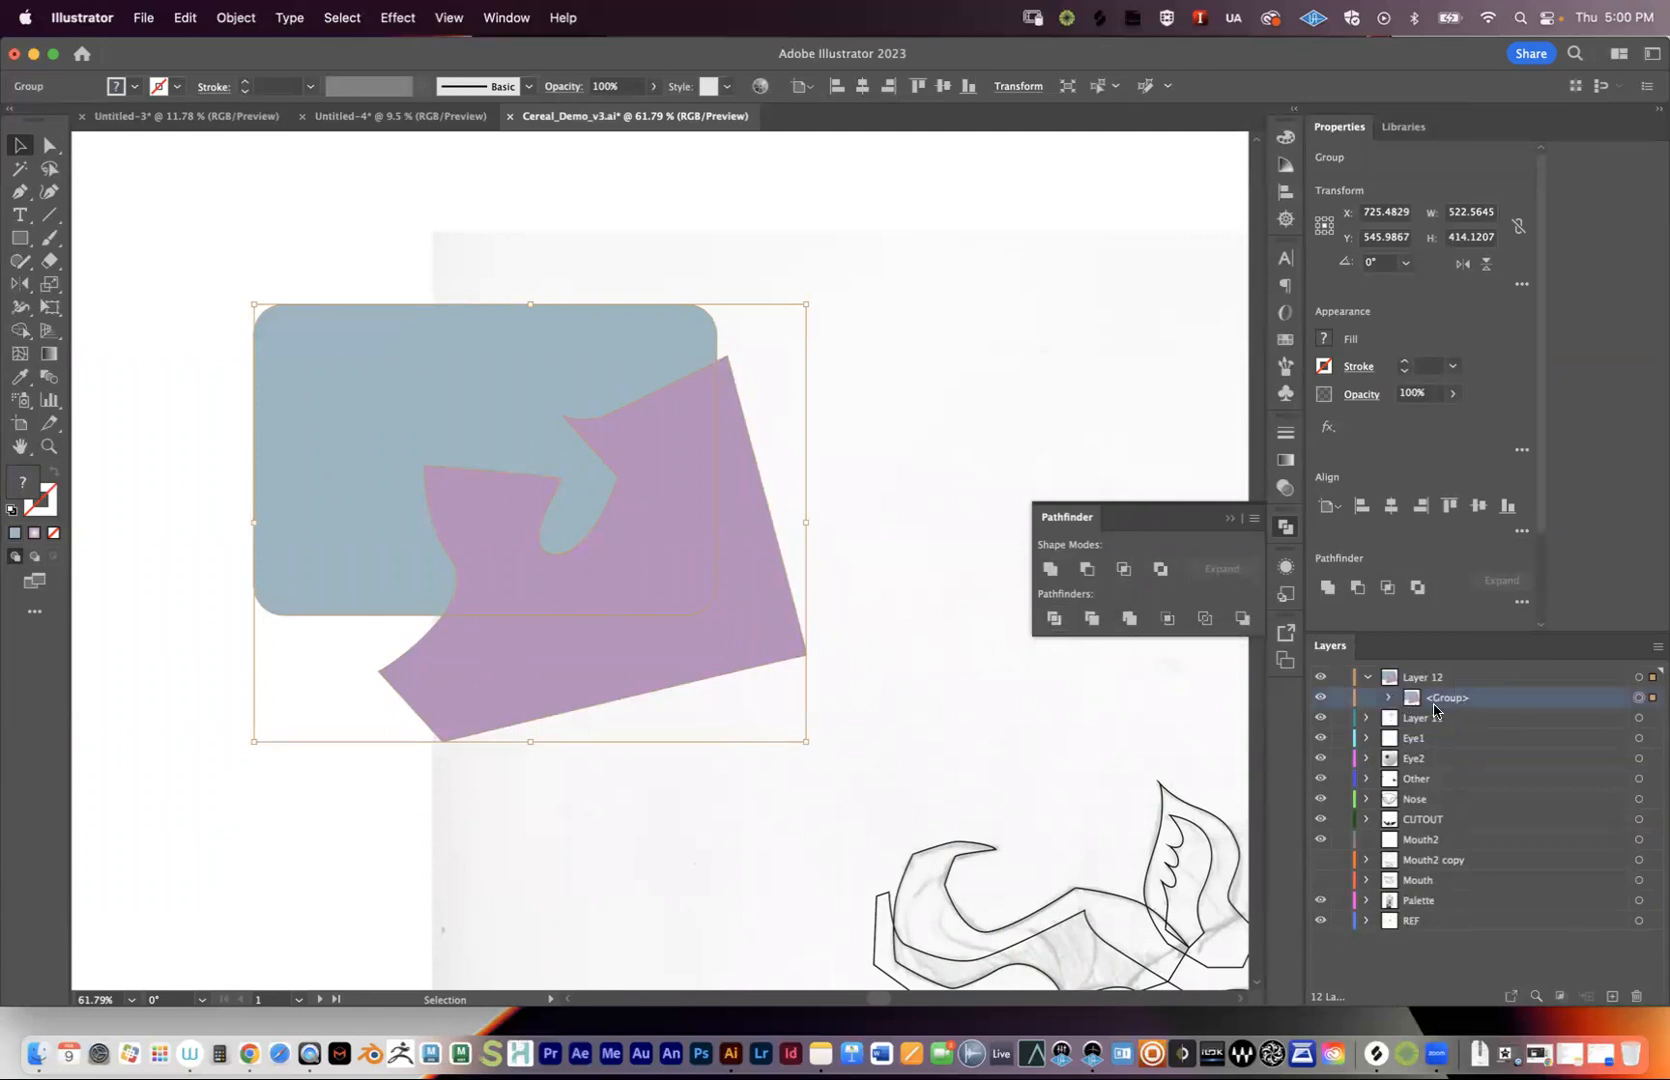
pyautogui.click(1389, 699)
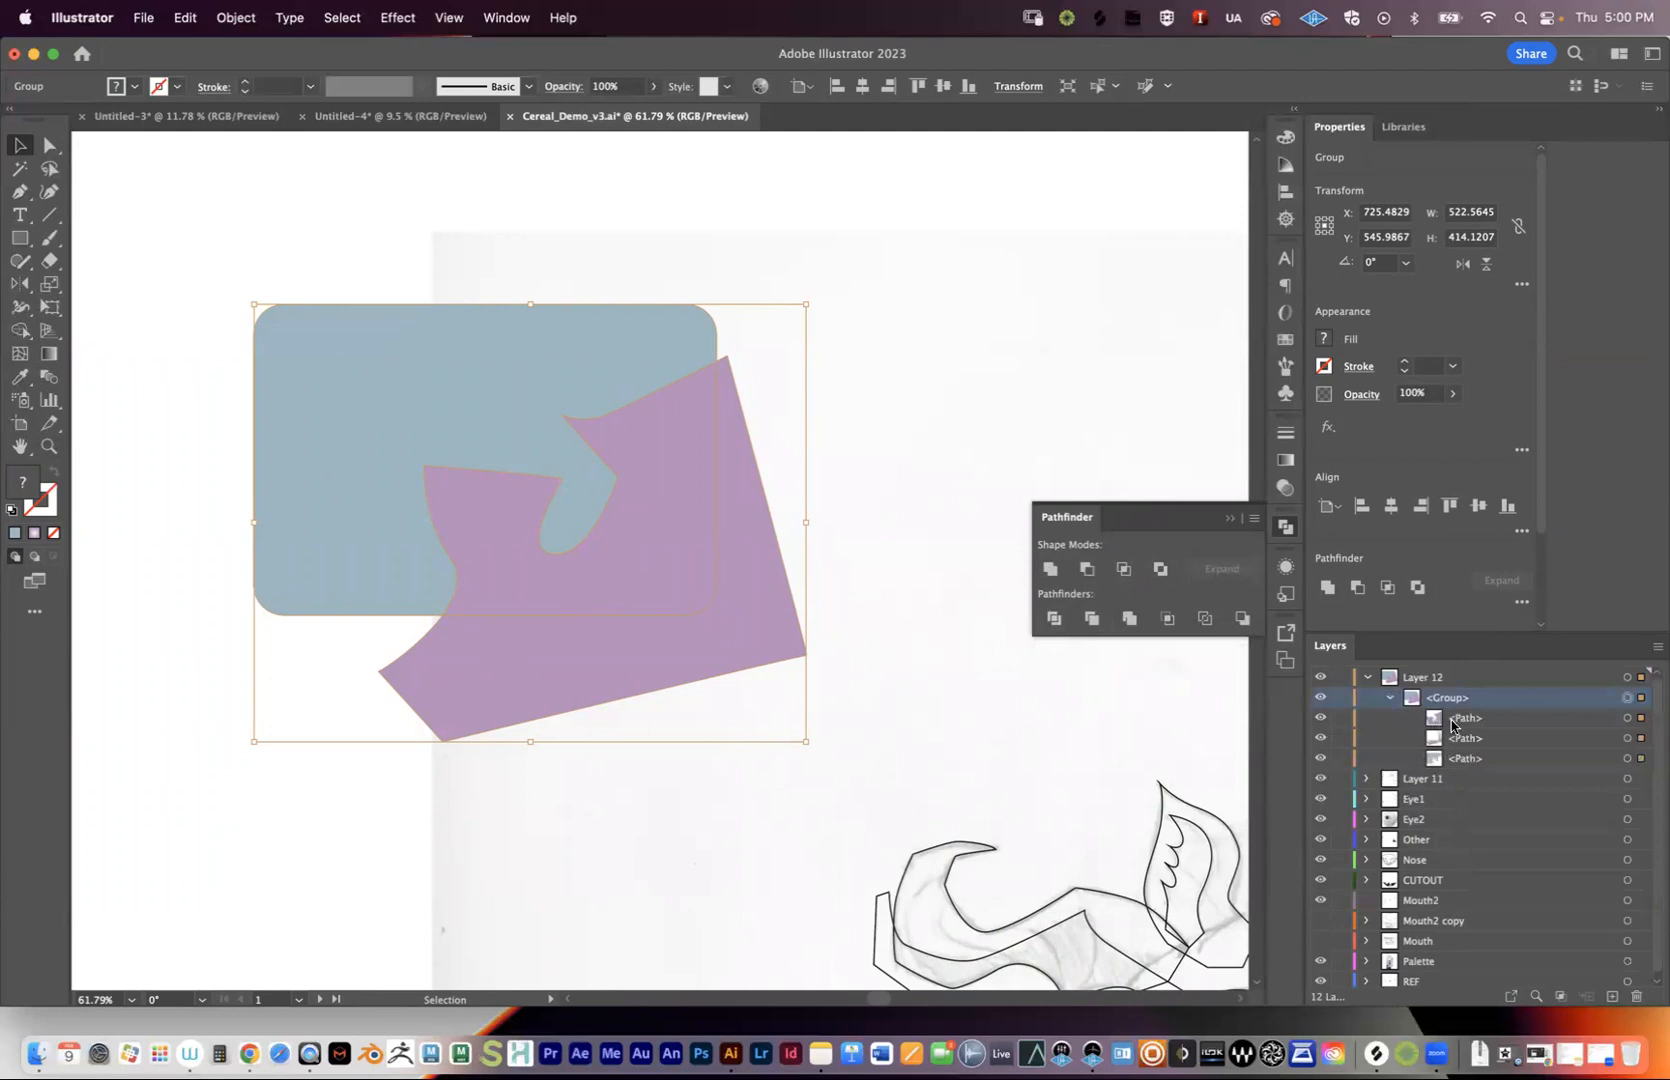
# - Check each divided path by hiding the three paths in turn and showing them again
pyautogui.click(1451, 722)
pyautogui.click(1320, 719)
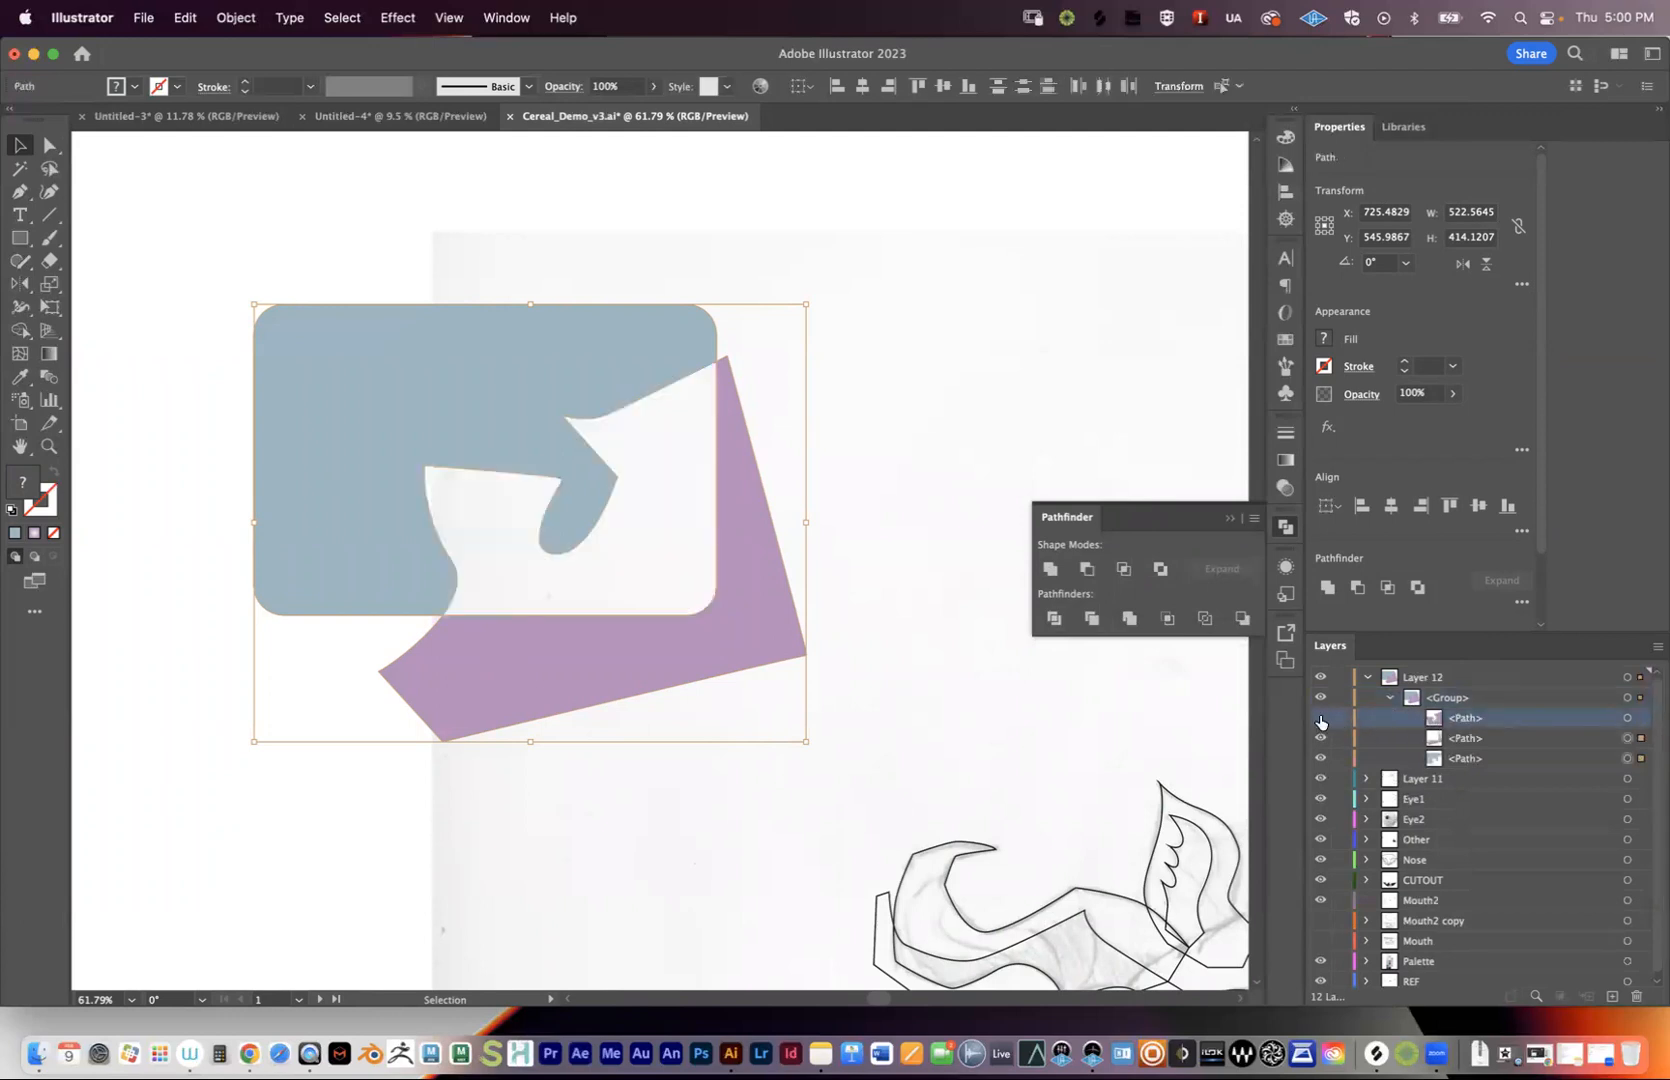
pyautogui.click(1320, 739)
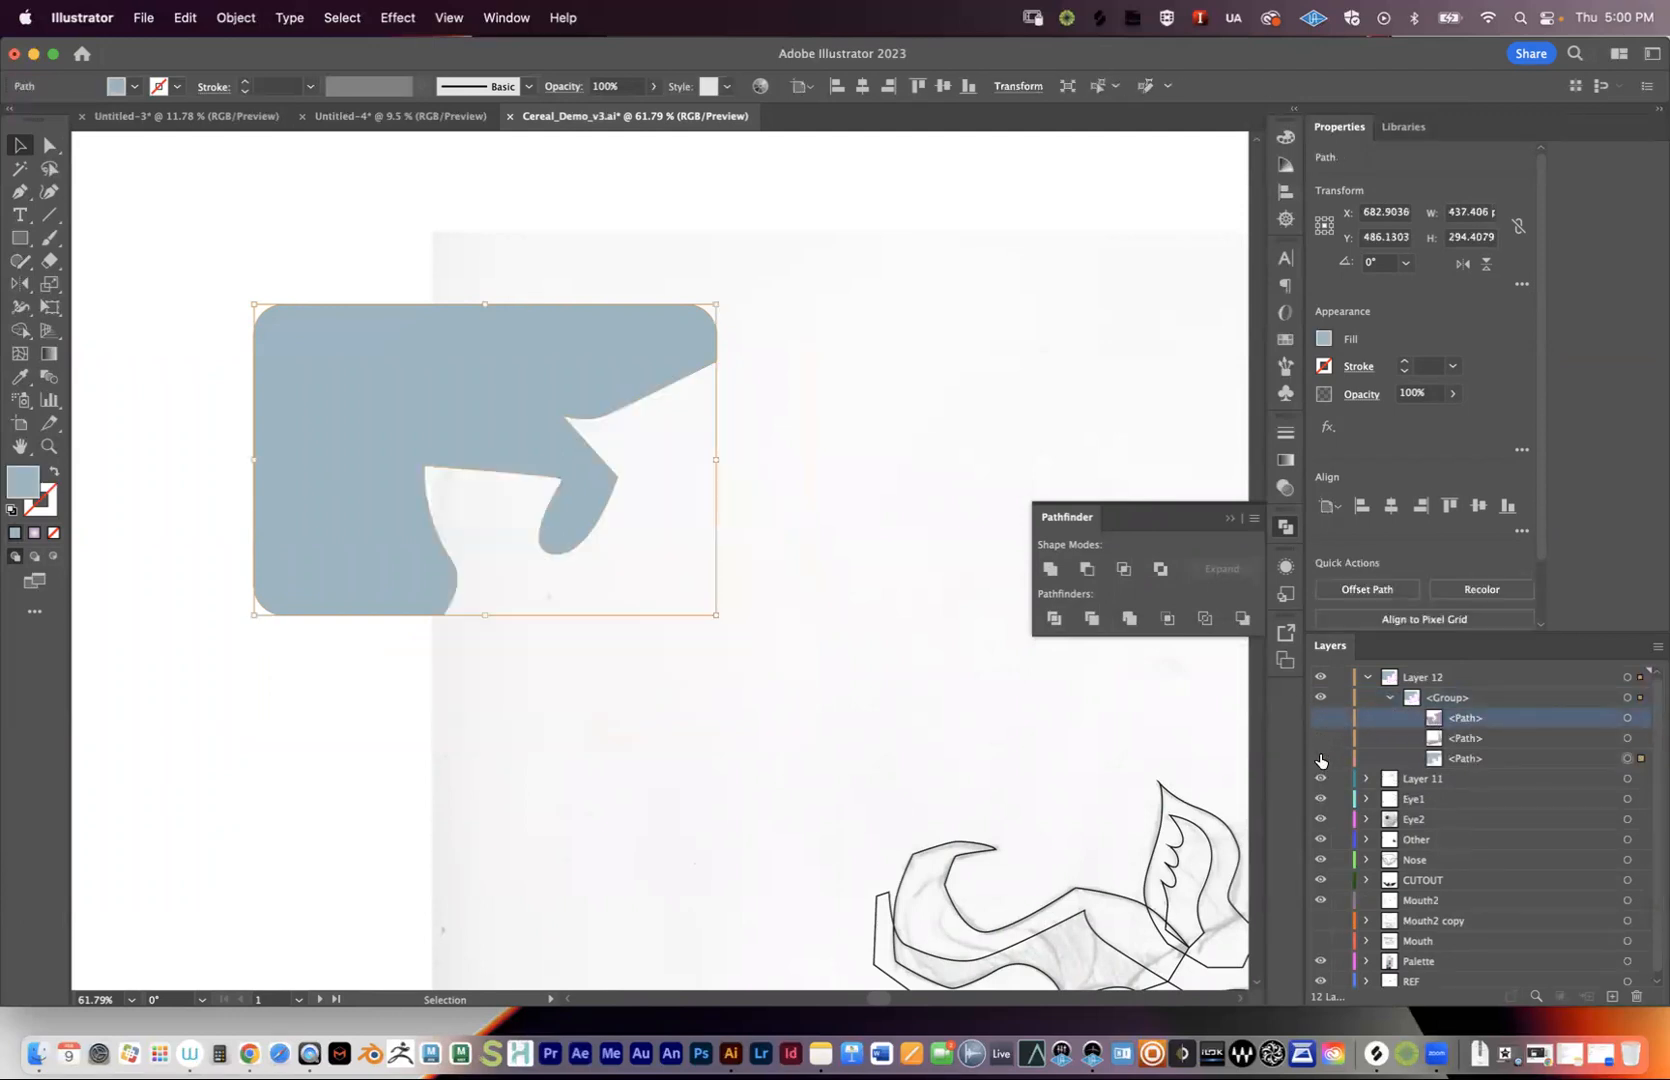
pyautogui.click(1320, 758)
pyautogui.click(1320, 758)
pyautogui.click(1320, 738)
pyautogui.click(1320, 718)
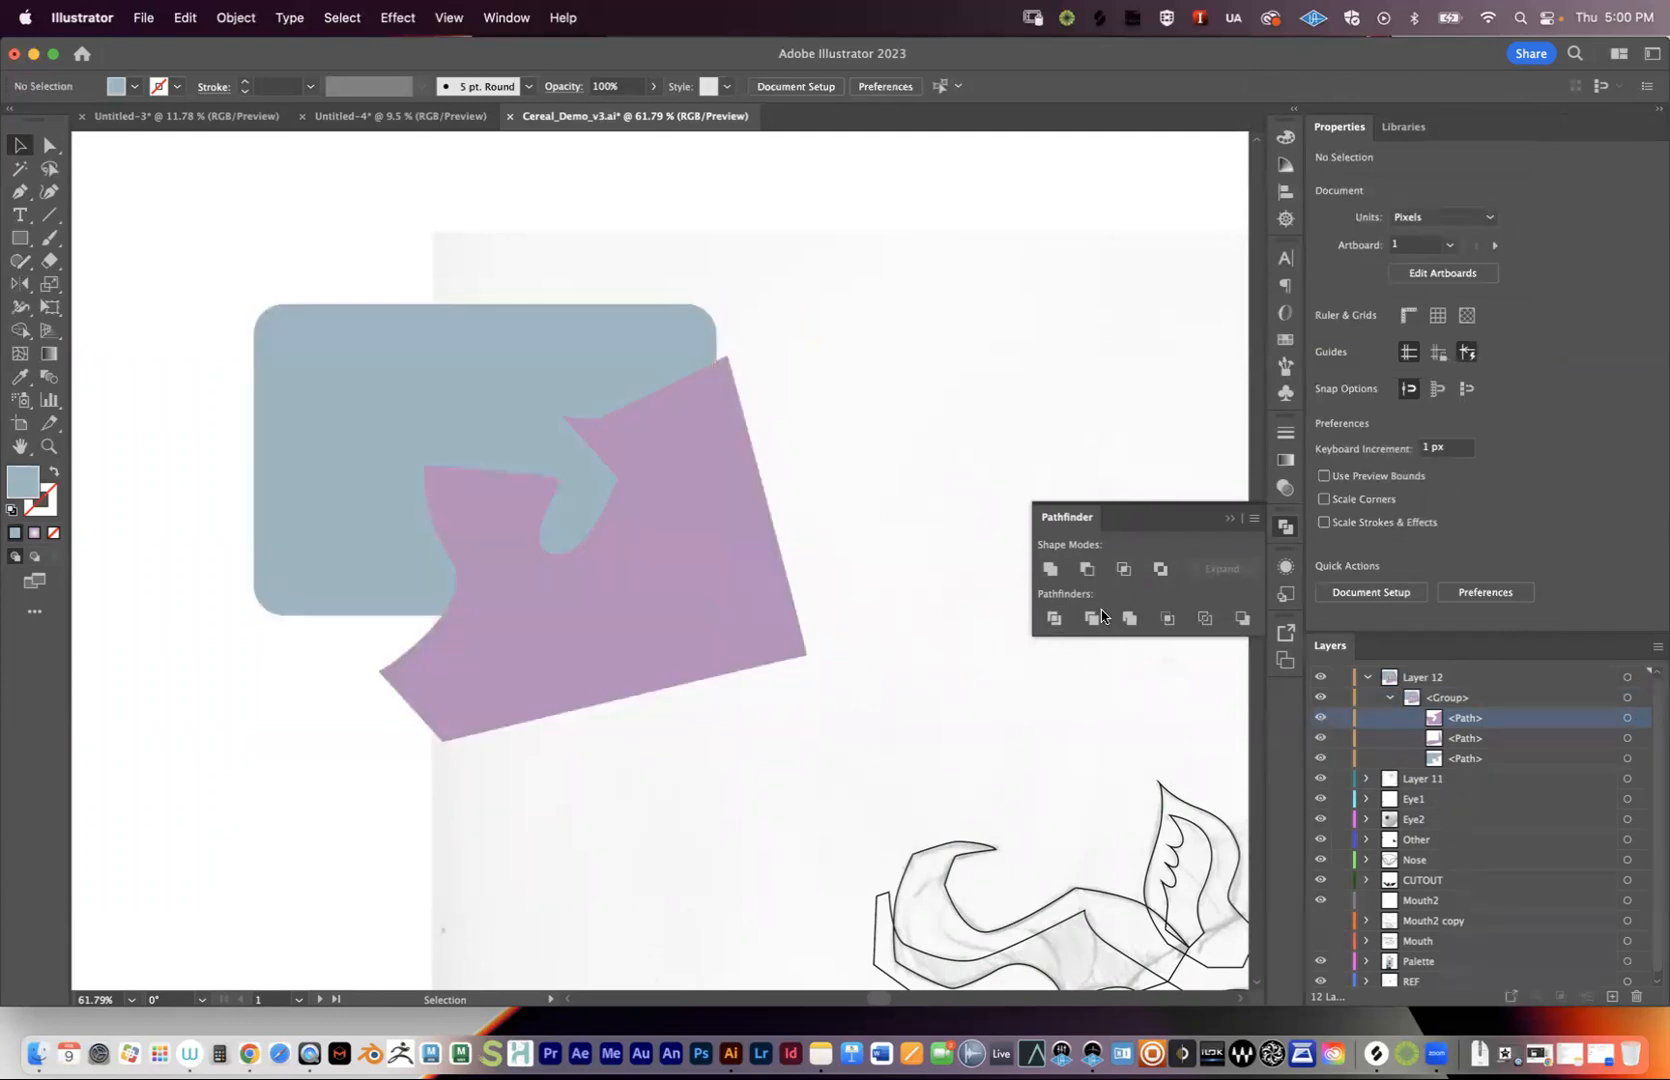
# - Pull the divided pieces apart, shifting the outer mauve piece slightly down and right and the overlap piece to about X 1084, Y 325
pyautogui.click(1455, 740)
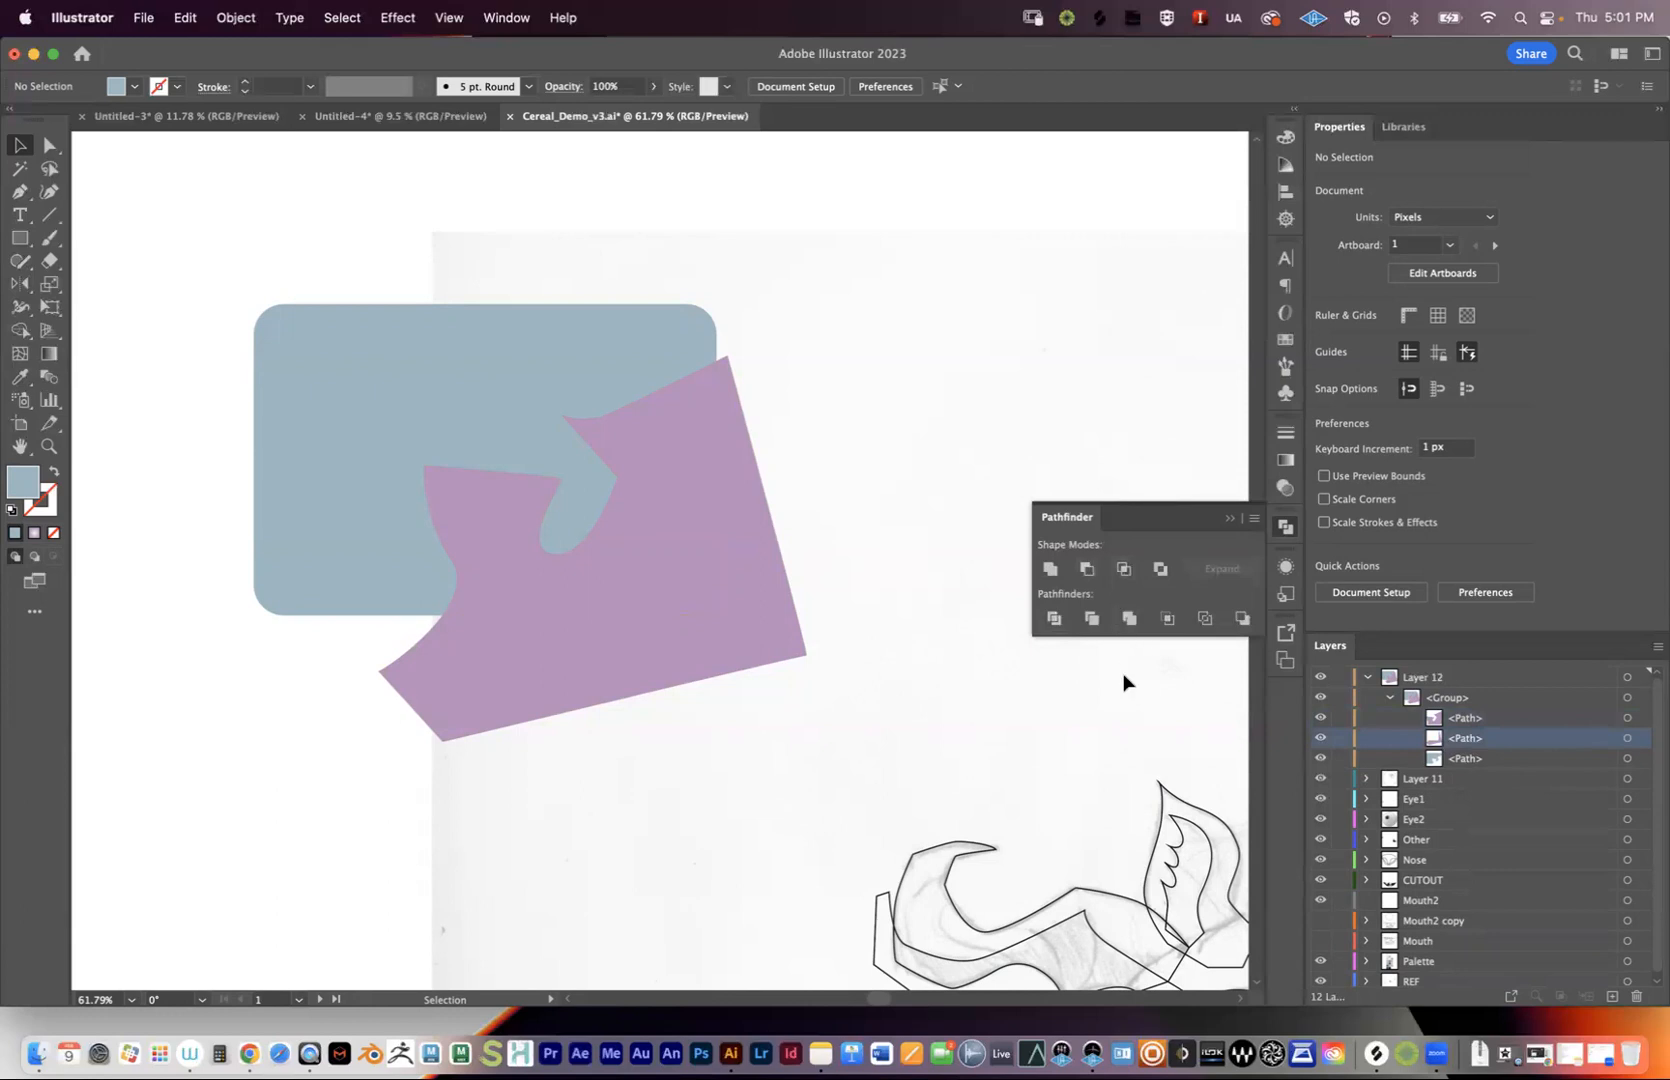
pyautogui.click(667, 545)
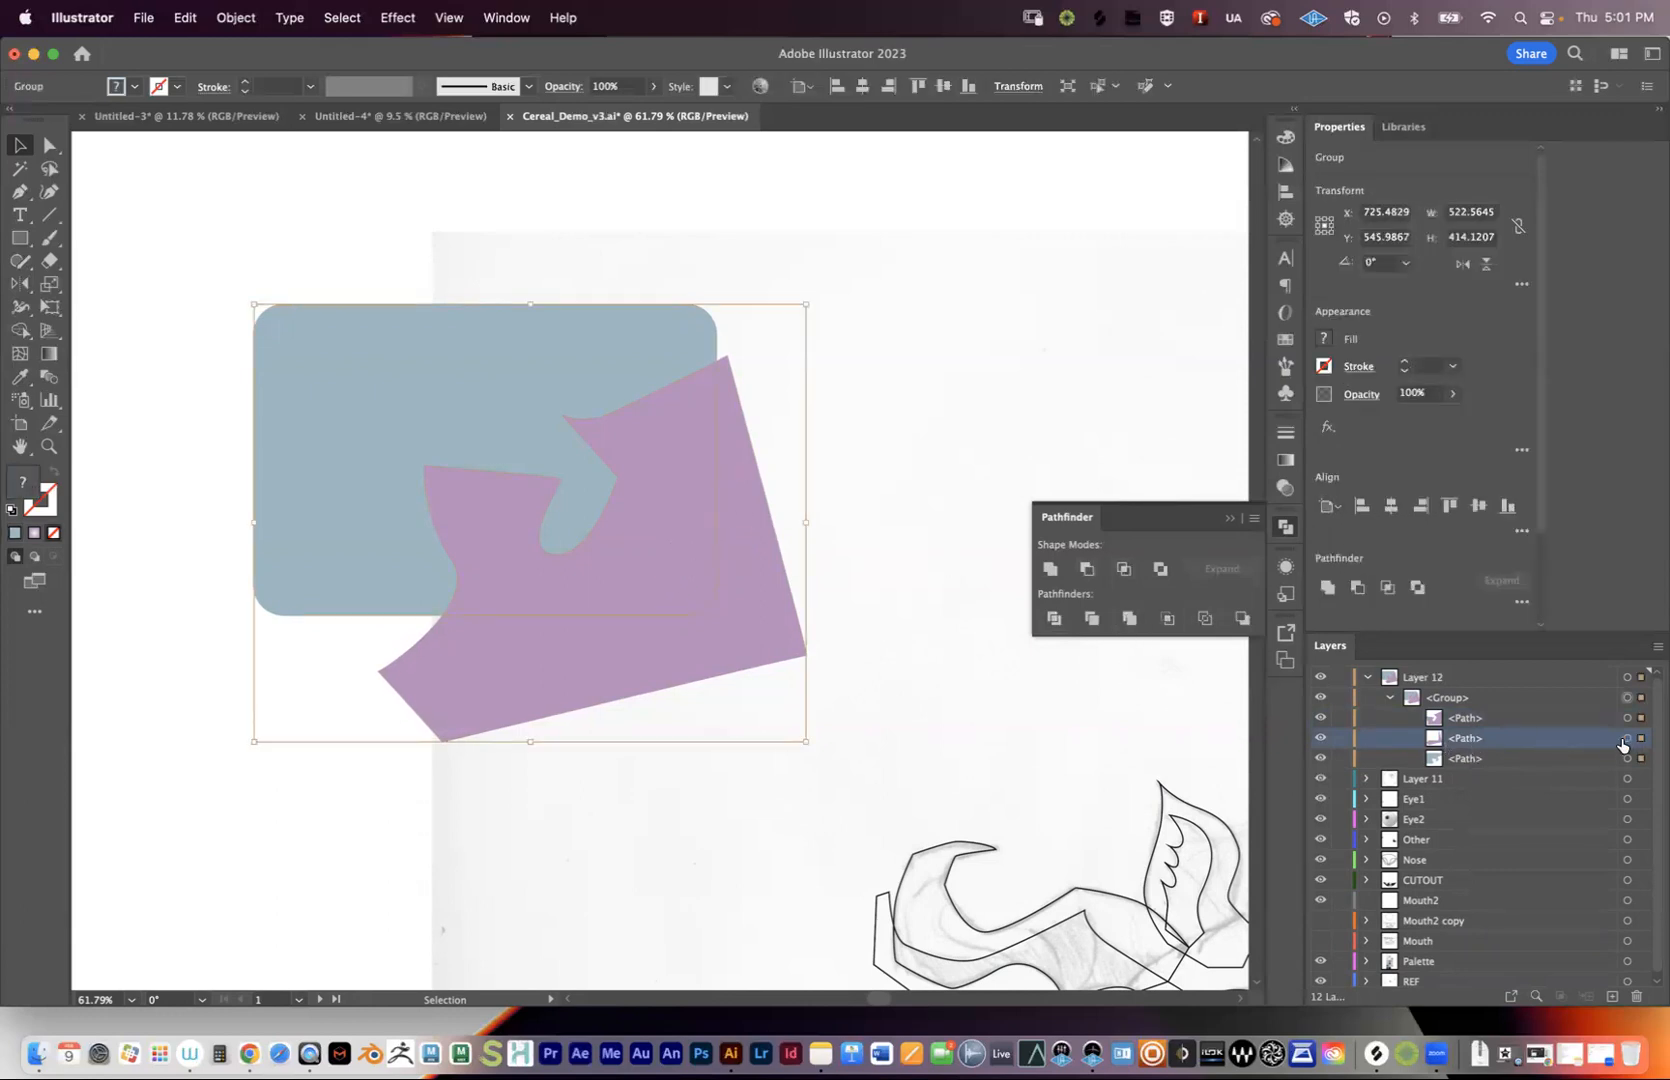
pyautogui.click(1626, 738)
pyautogui.moveTo(645, 676); pyautogui.dragTo(677, 722)
pyautogui.click(679, 579)
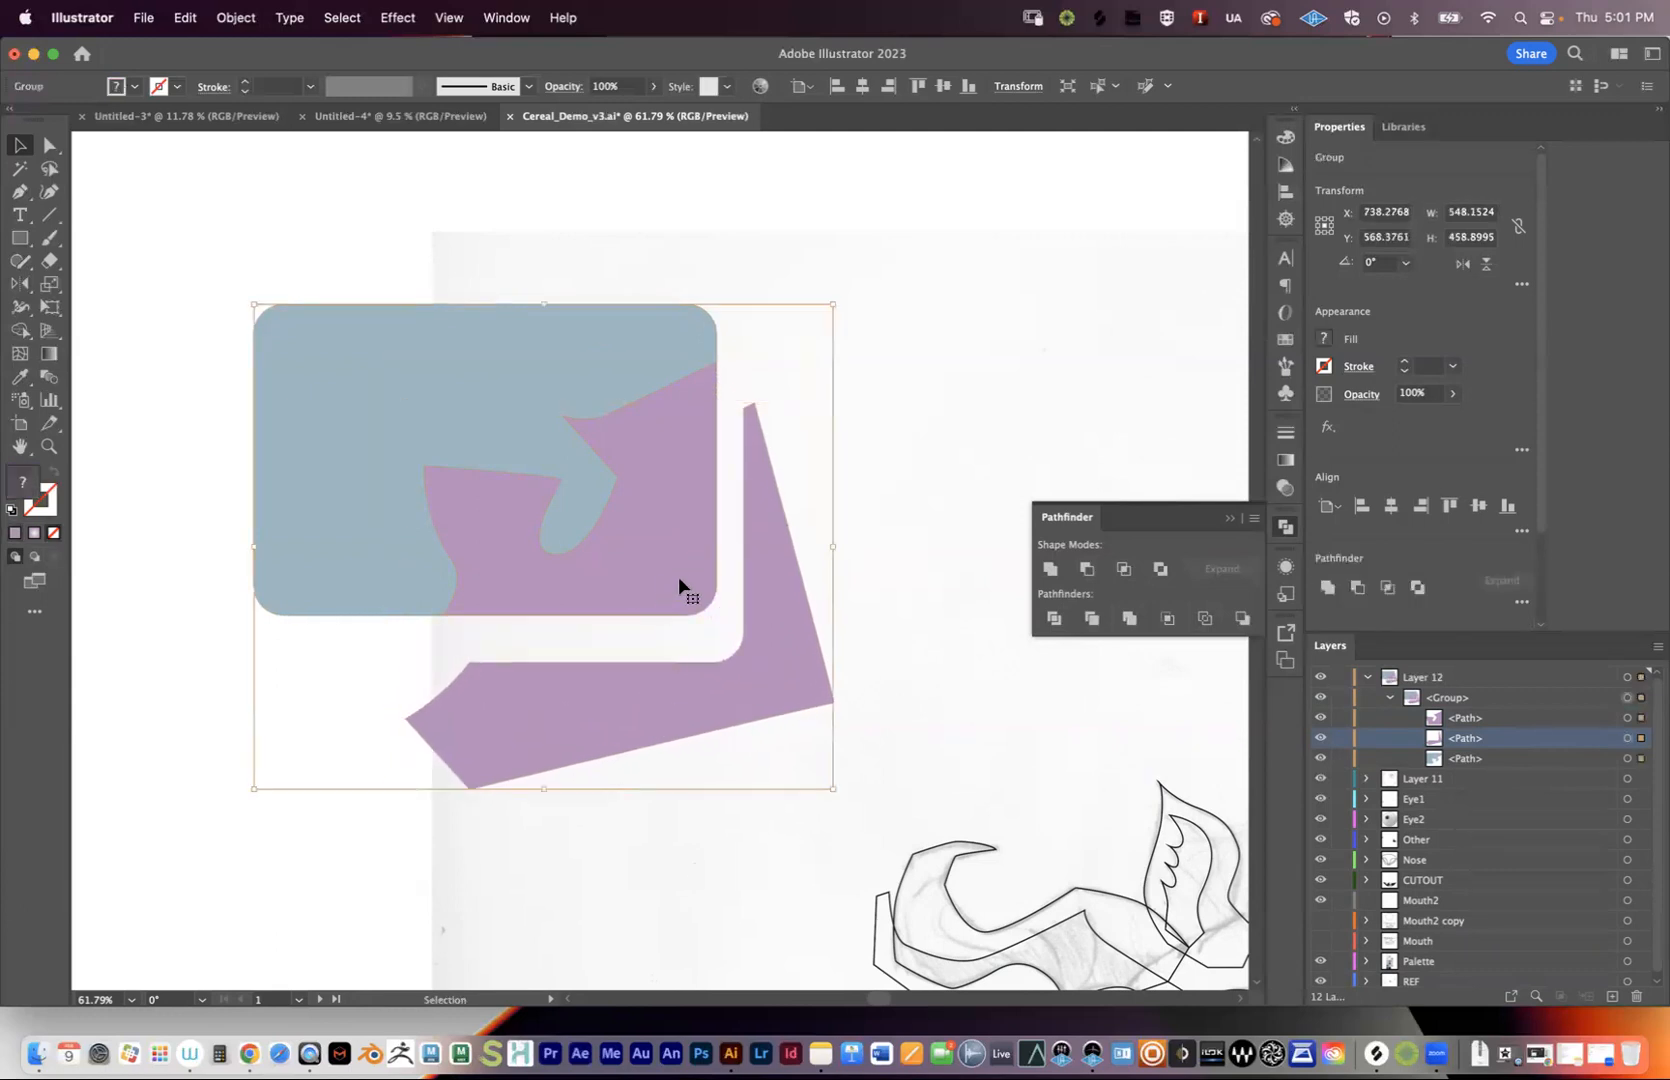
pyautogui.click(1627, 717)
pyautogui.moveTo(654, 557); pyautogui.dragTo(958, 420)
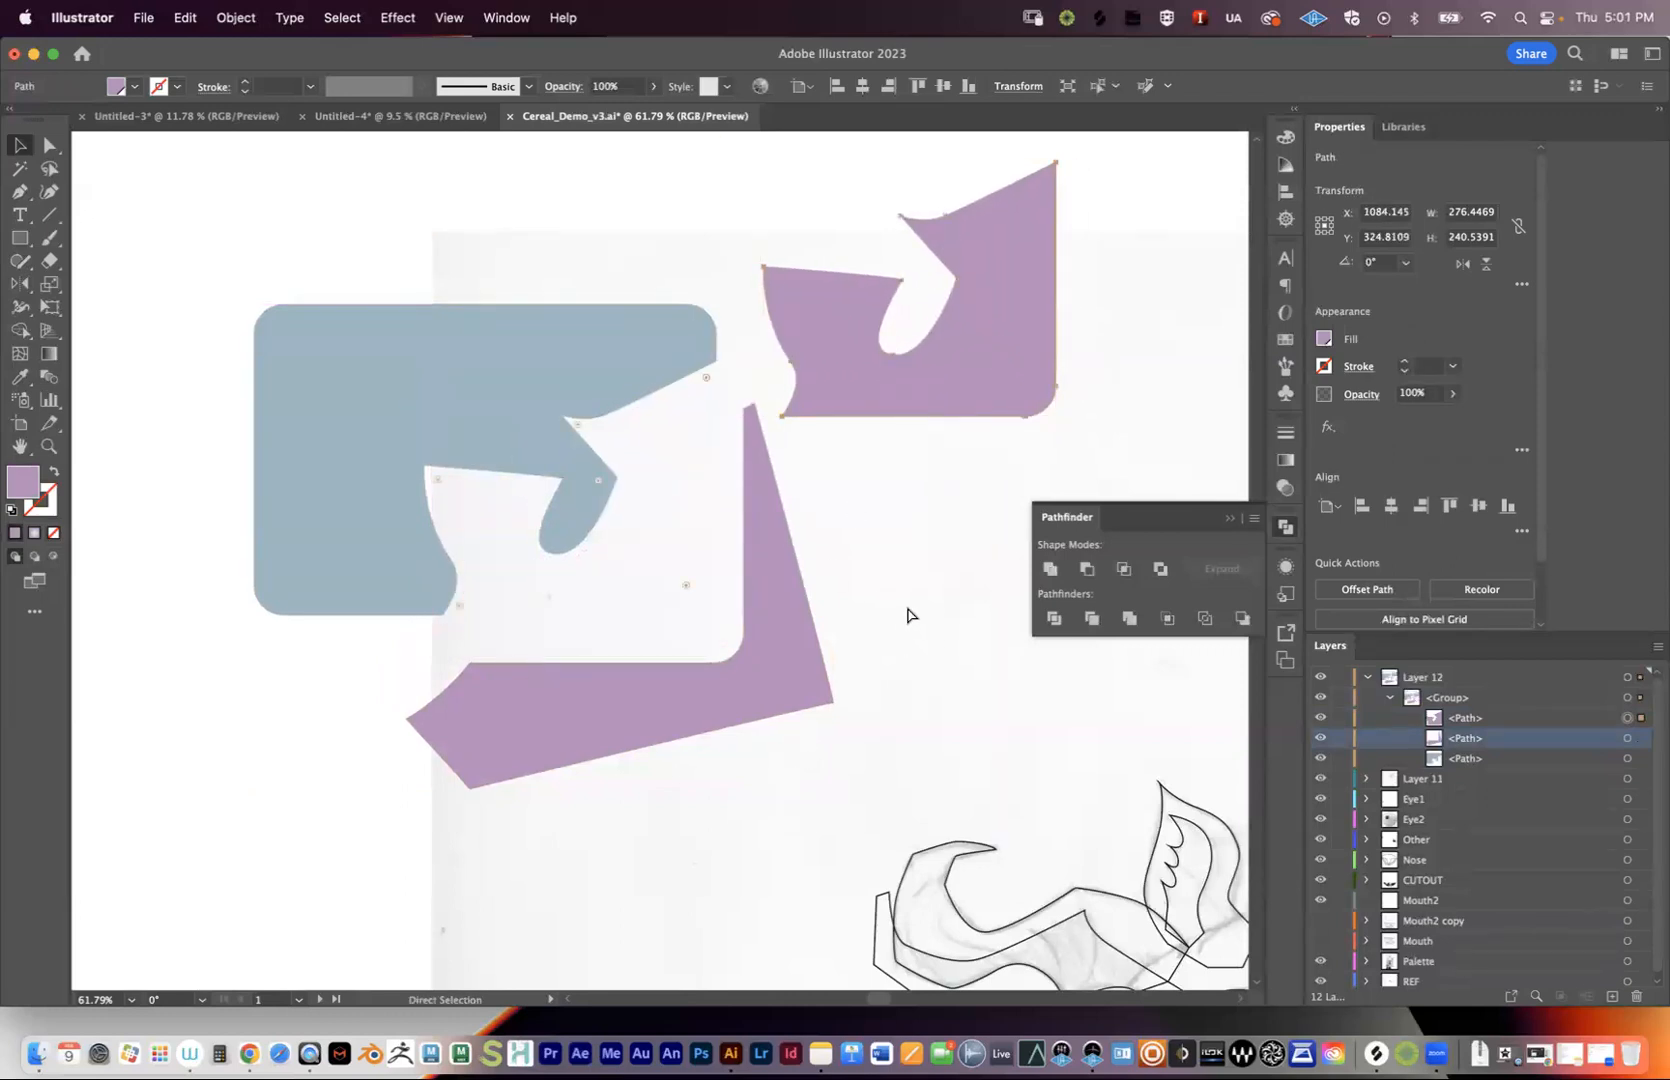
# - Undo the piece moves, the visibility changes and the Divide on the two shapes
pyautogui.press('super+z')
pyautogui.press('super+z')
pyautogui.press('super+z')
pyautogui.press('super+z')
pyautogui.press('super+z')
pyautogui.press('super+z')
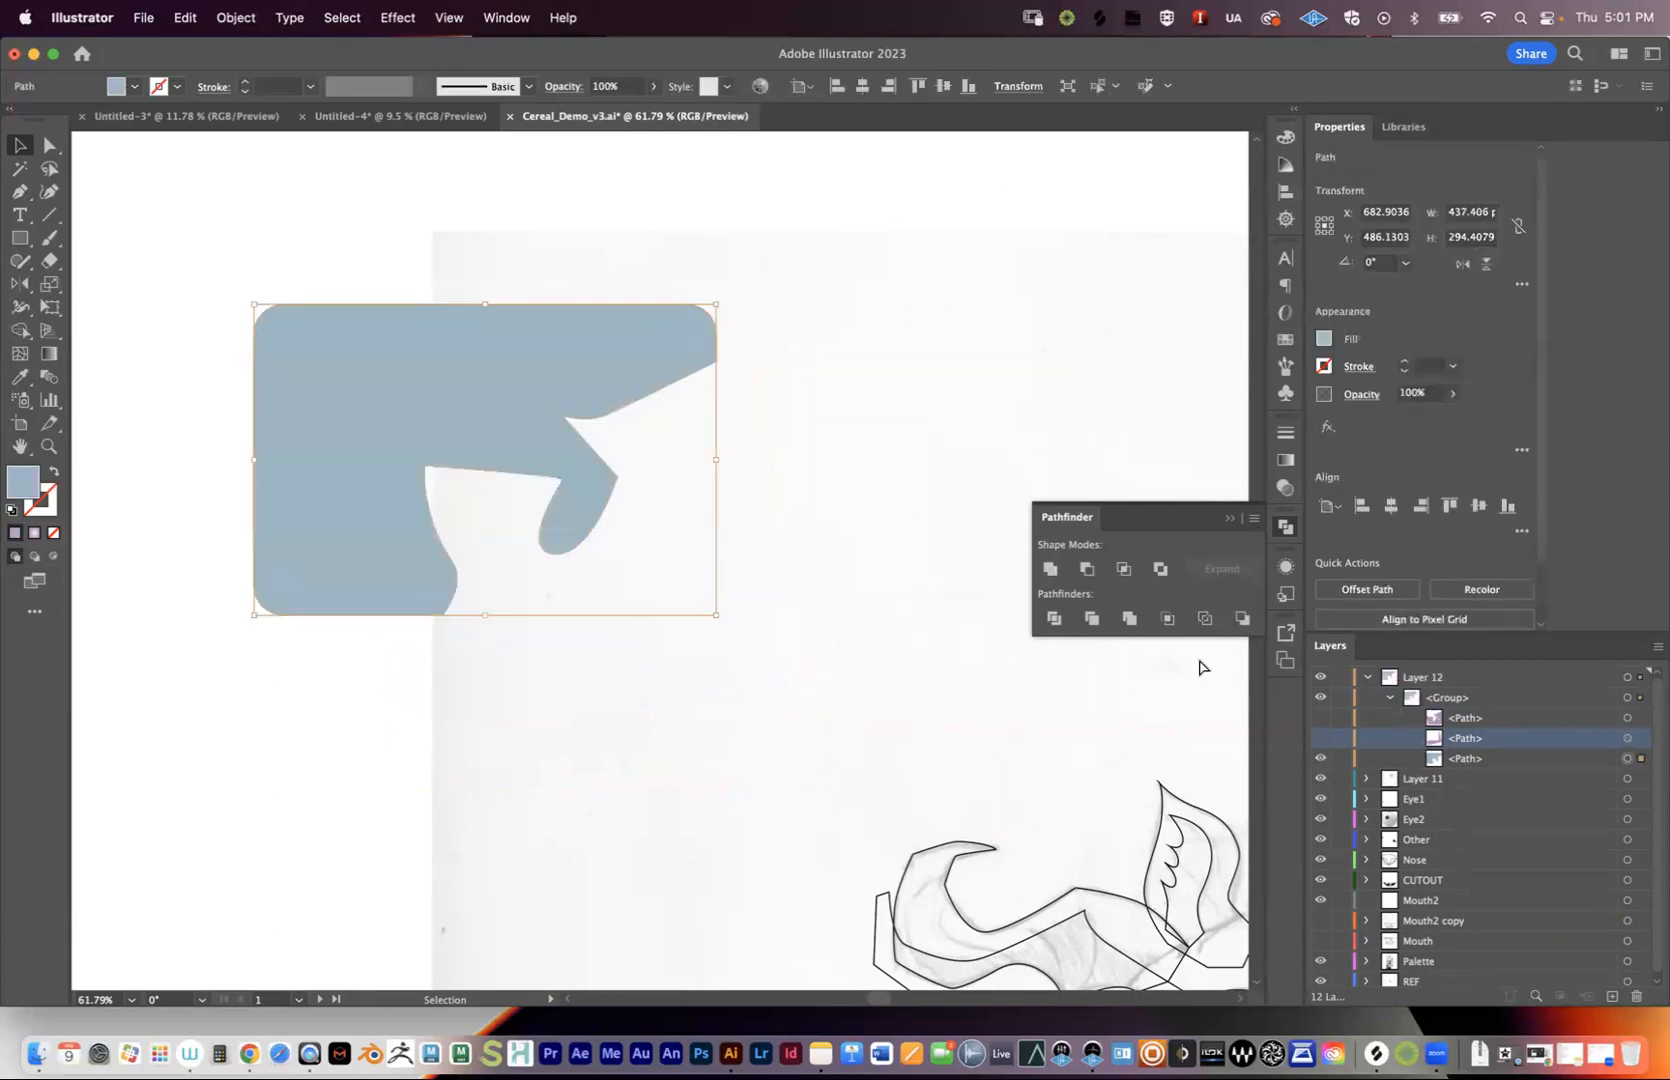
pyautogui.press('super+z')
pyautogui.press('super+z')
pyautogui.press('super+z')
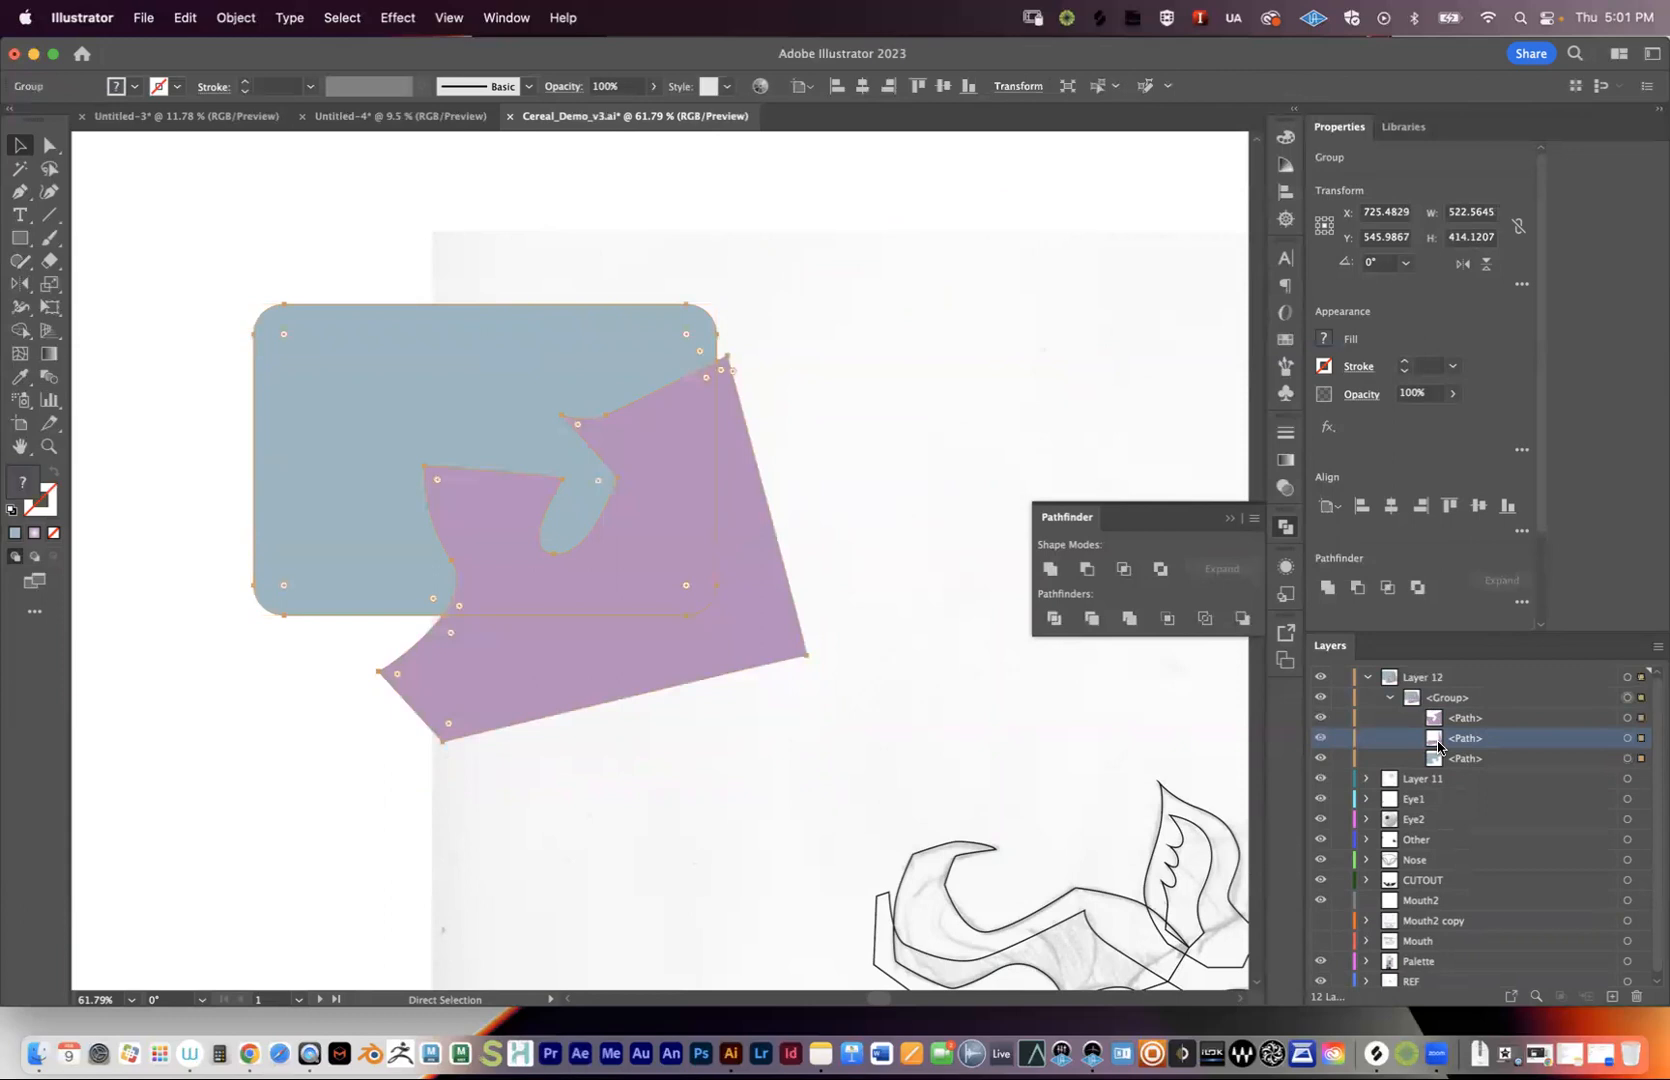
# - Try Trim on the mauve shape and rectangle, and expand the resulting group
pyautogui.click(1639, 698)
pyautogui.keyDown('shift'); pyautogui.click(1639, 718); pyautogui.keyUp('shift')
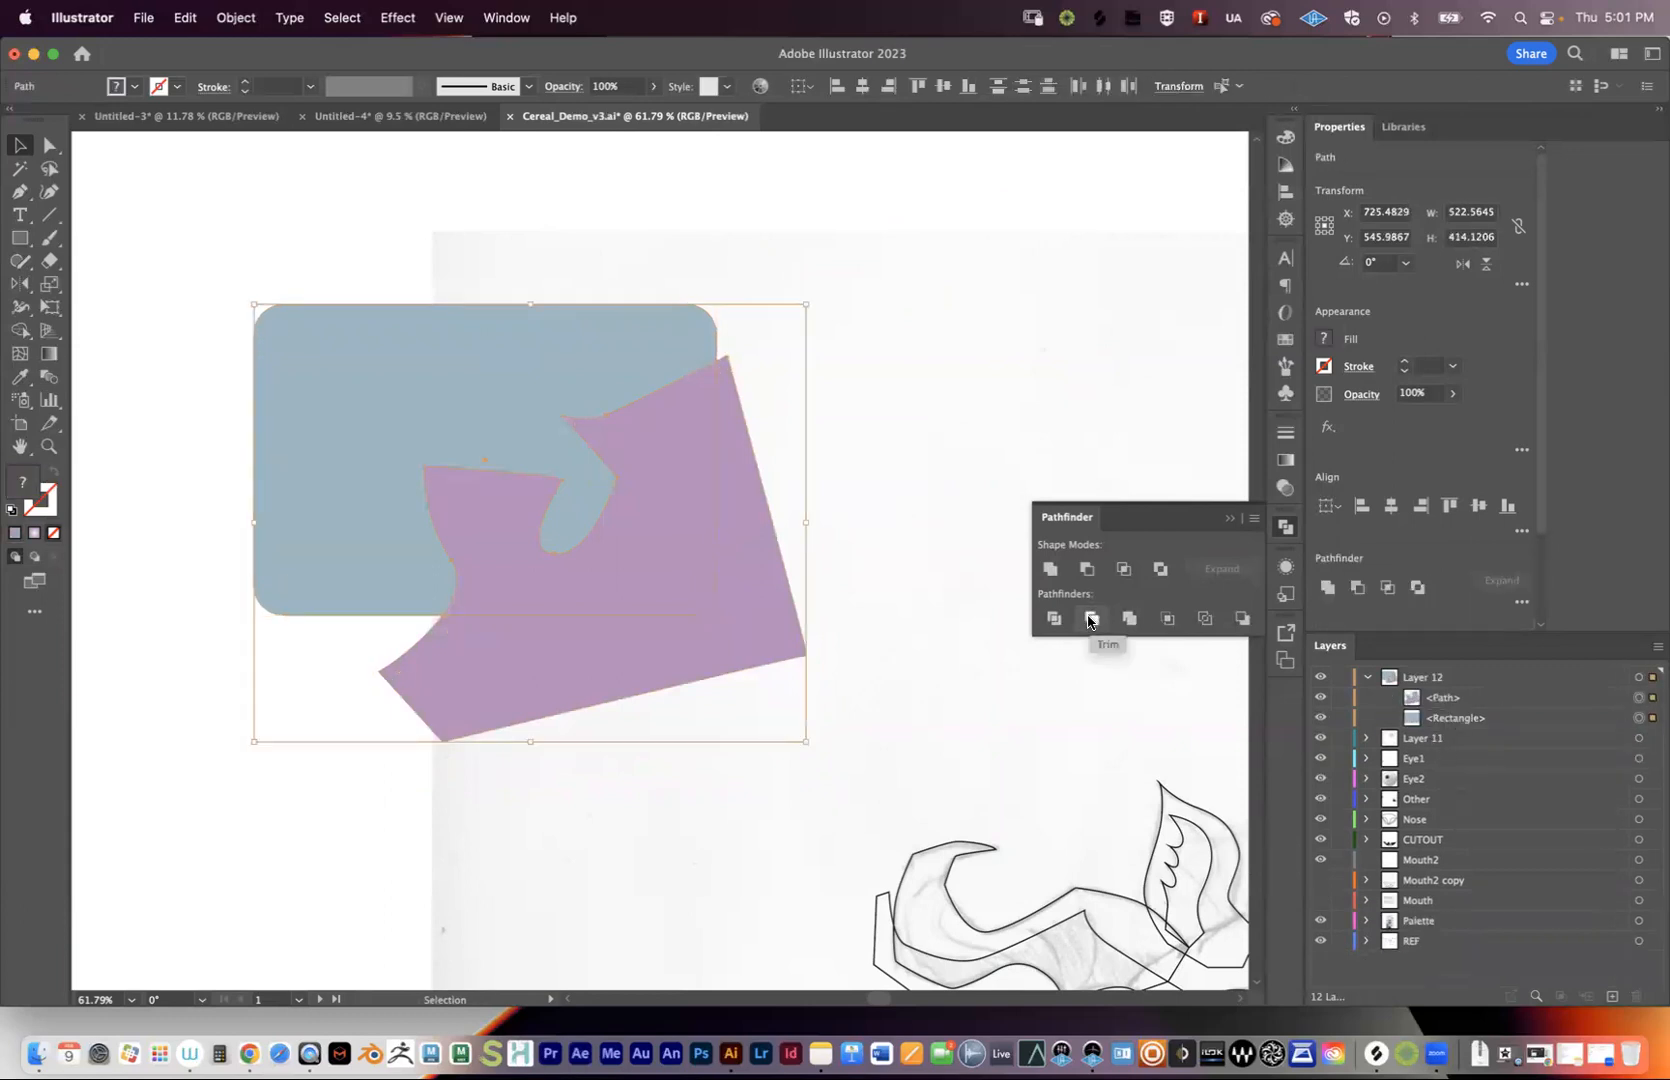
pyautogui.click(1090, 620)
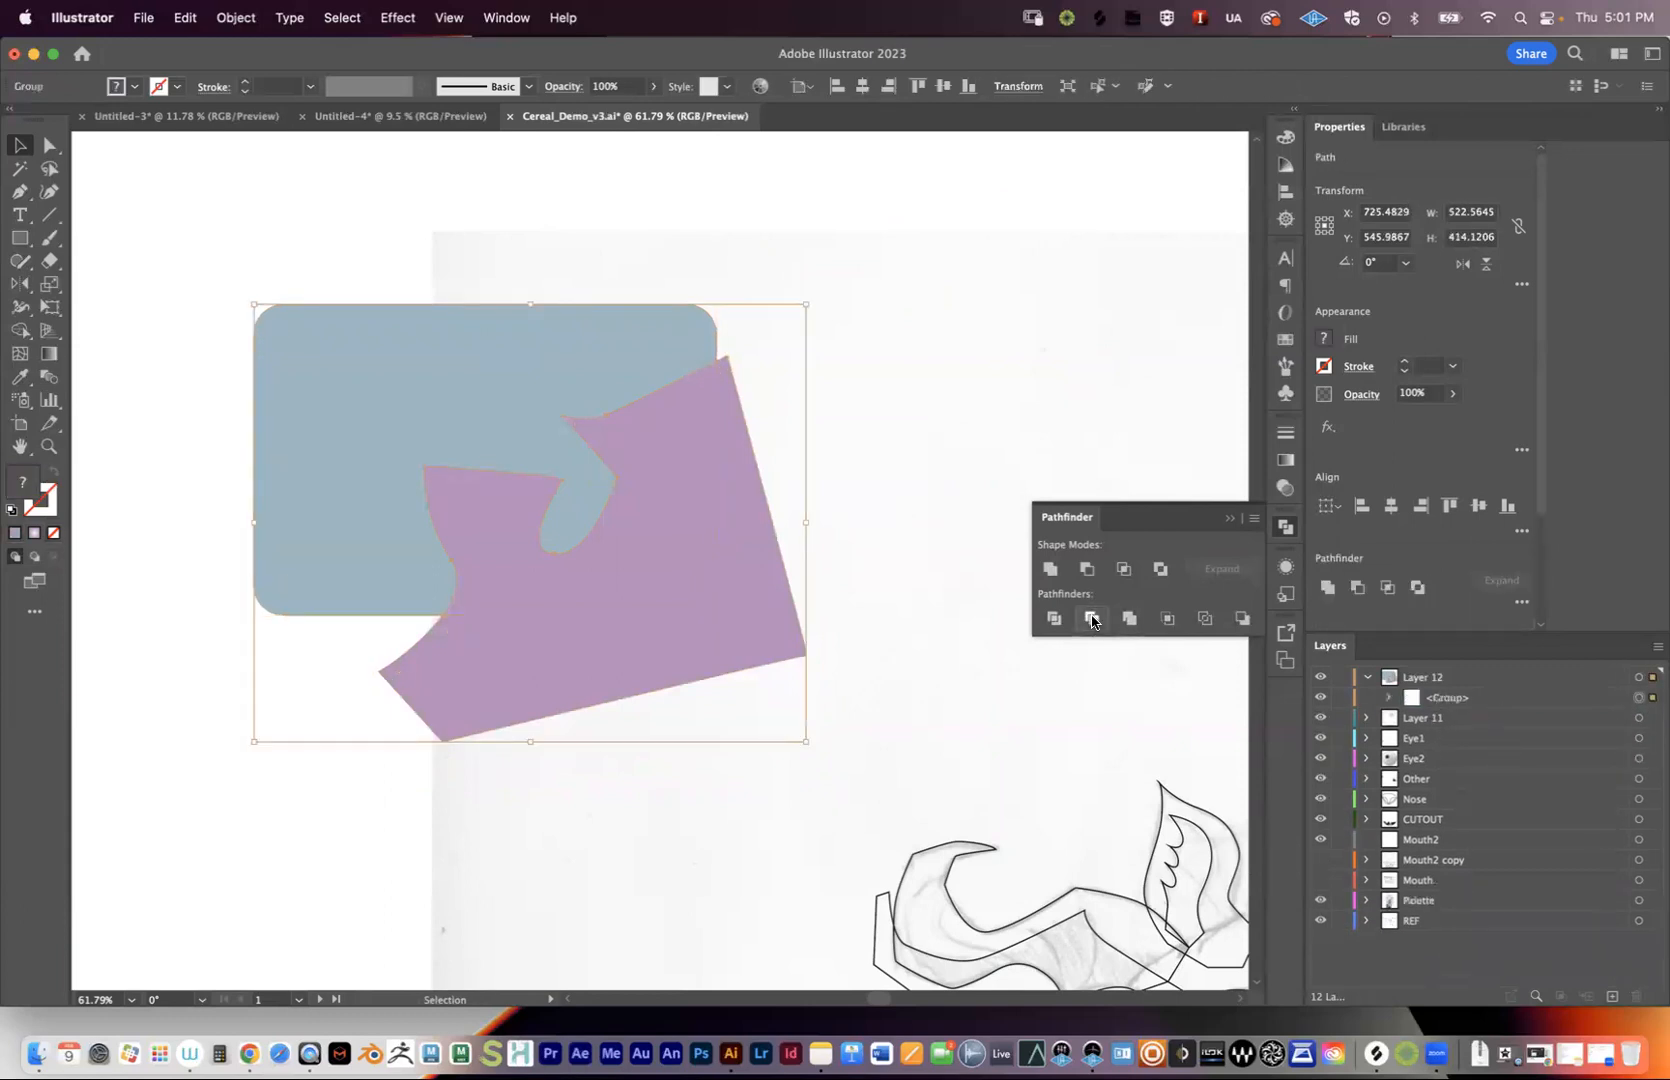
pyautogui.click(1386, 698)
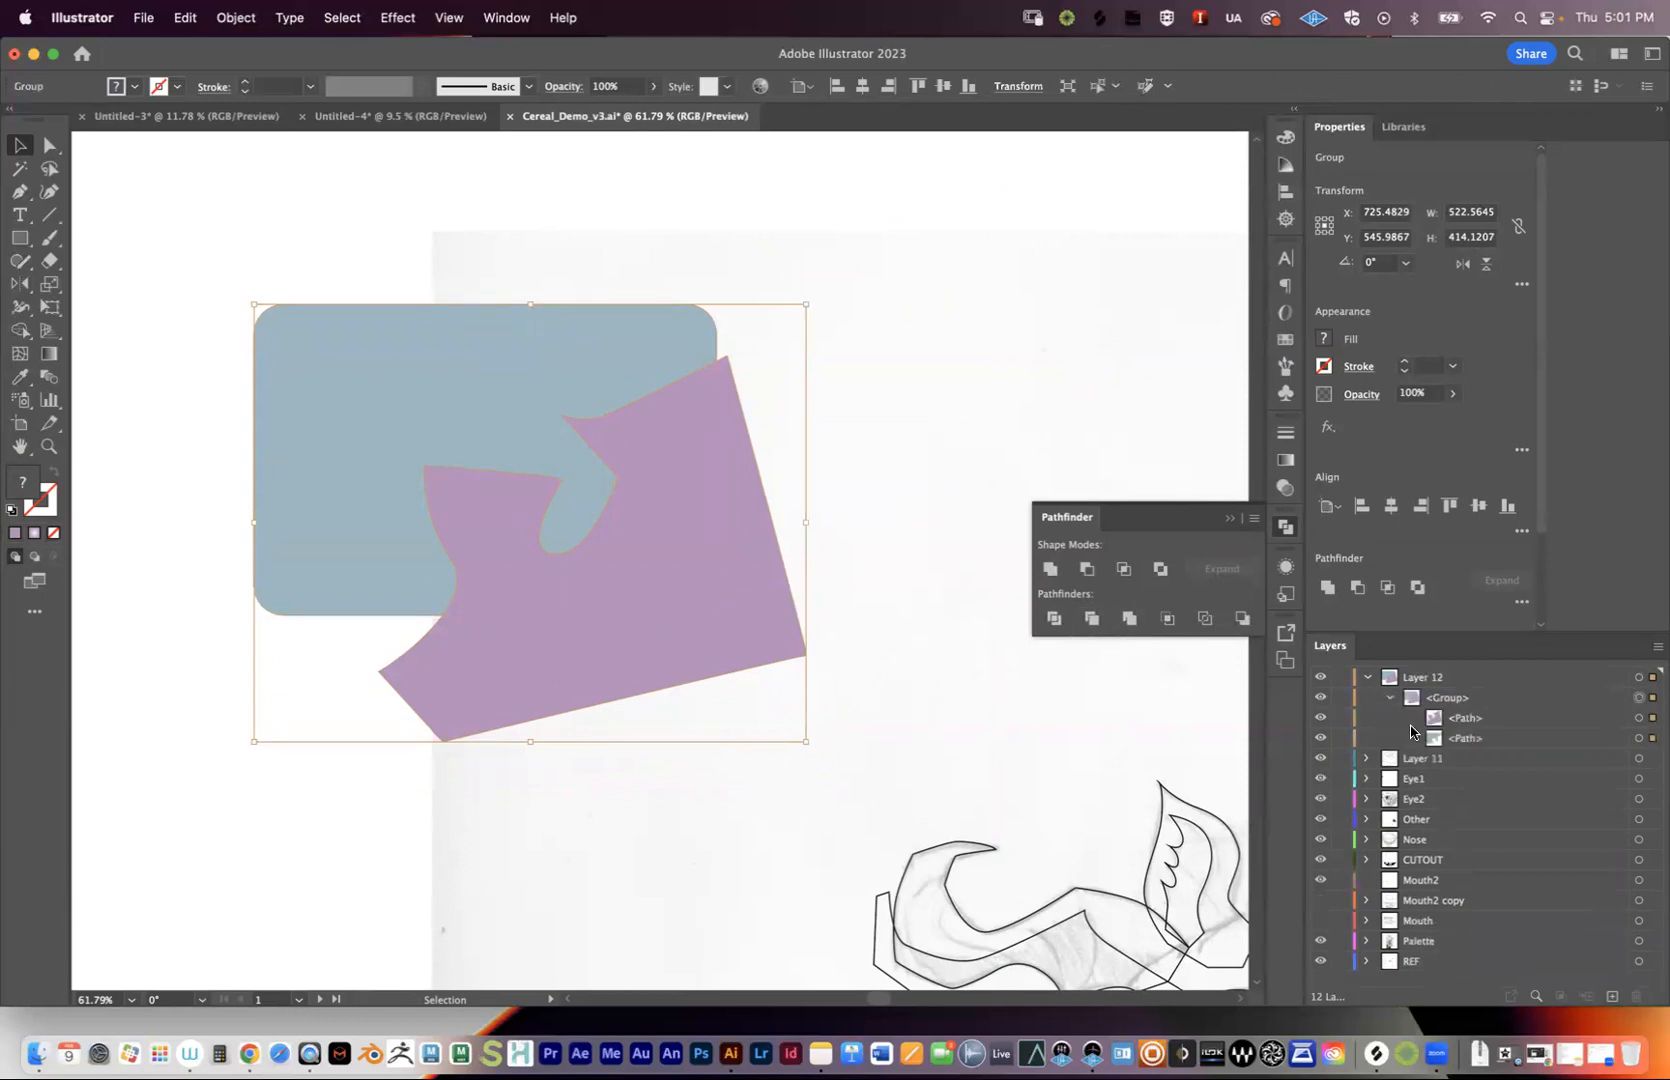
# - Examine the trimmed blue and mauve paths by toggling their visibility
pyautogui.click(1316, 718)
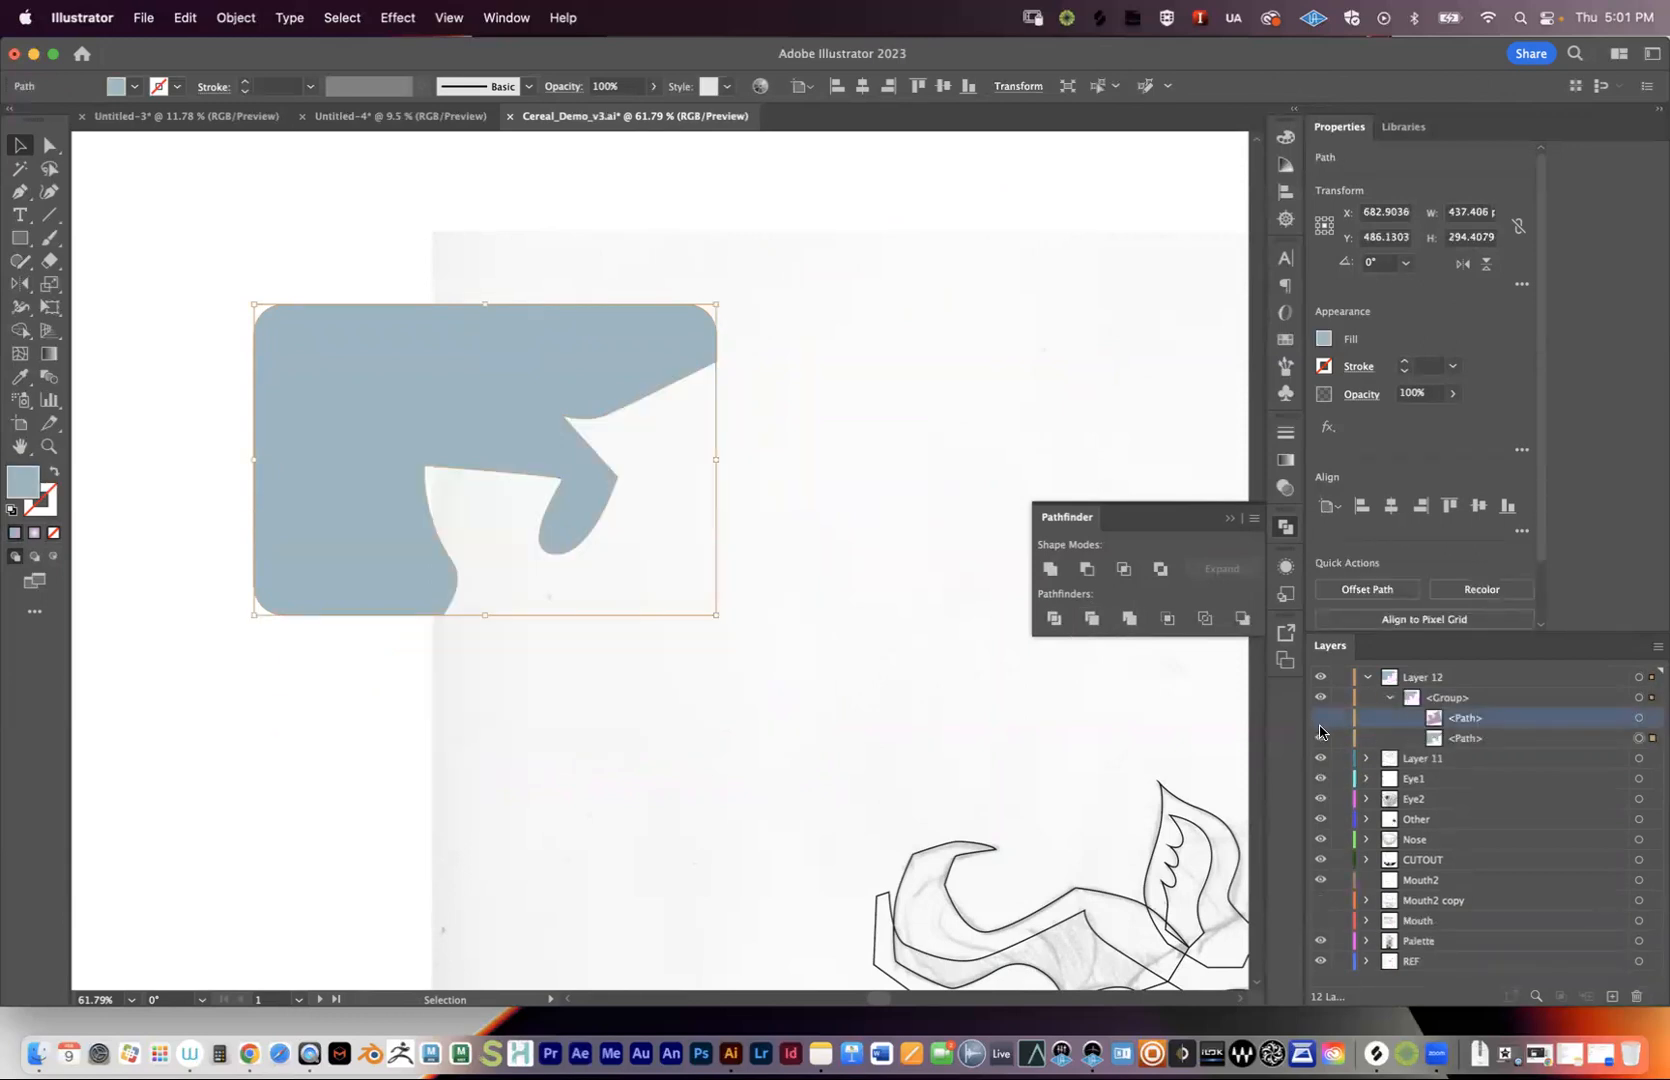
pyautogui.click(1457, 740)
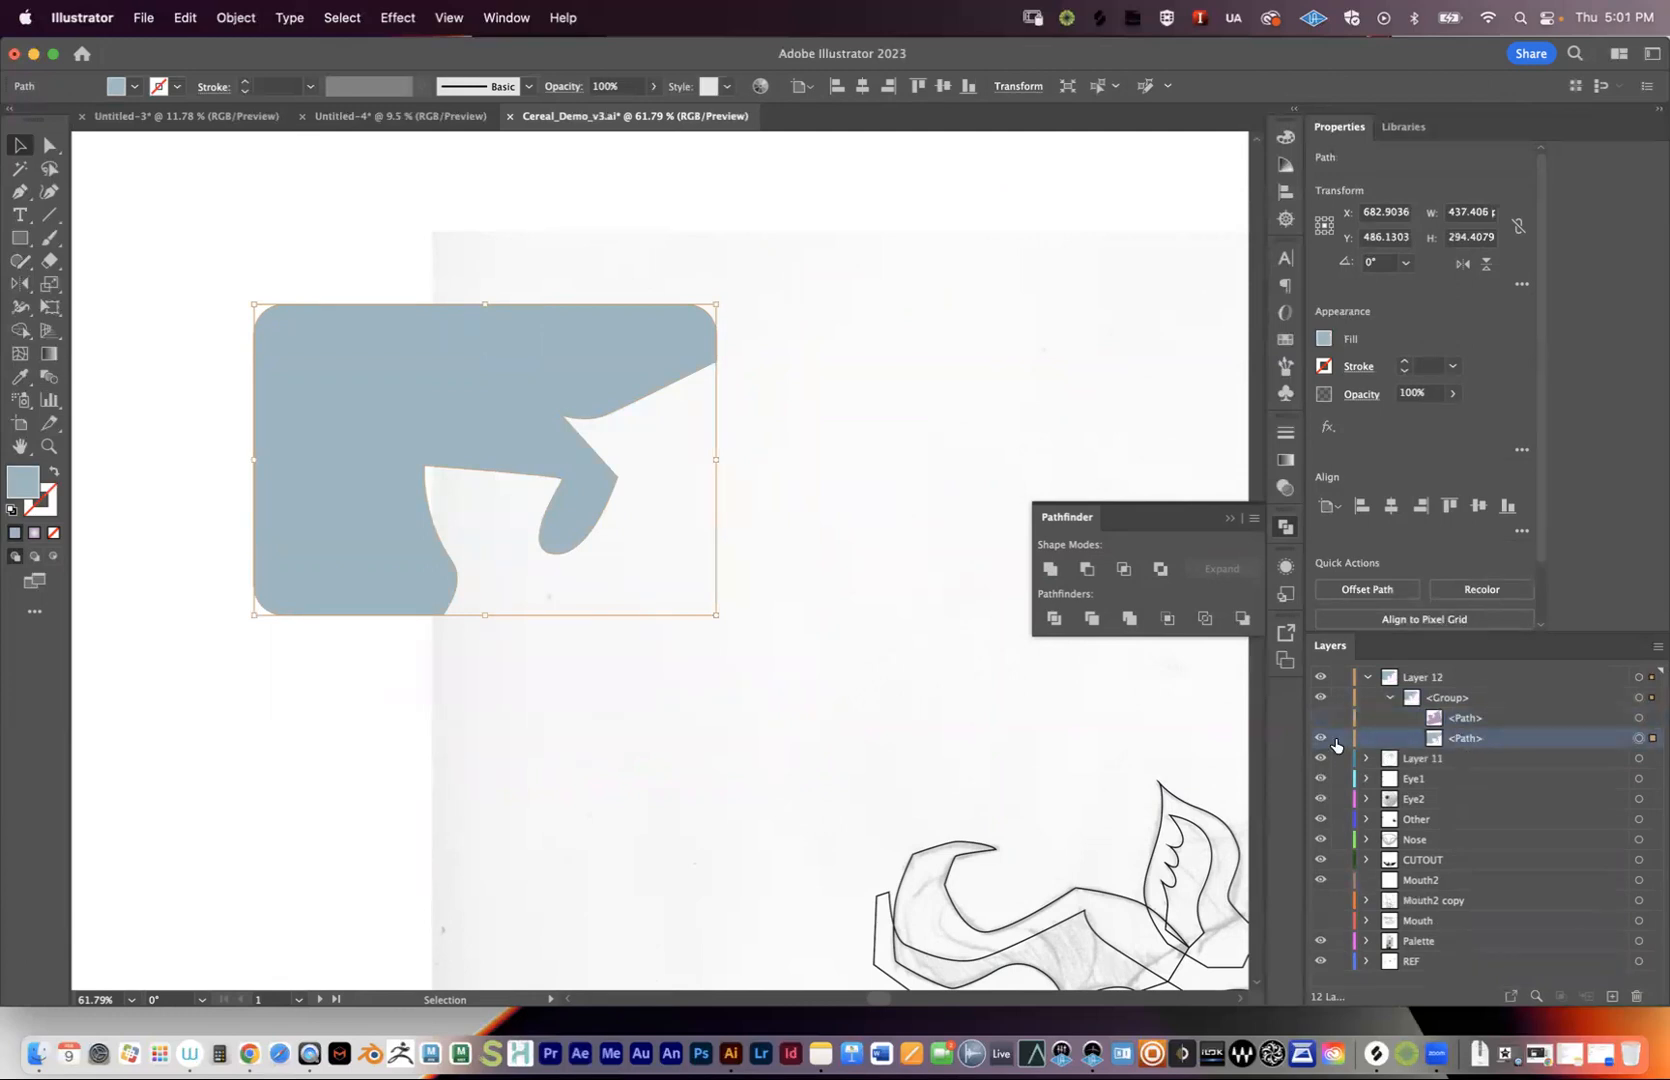
pyautogui.click(1320, 739)
pyautogui.click(1320, 739)
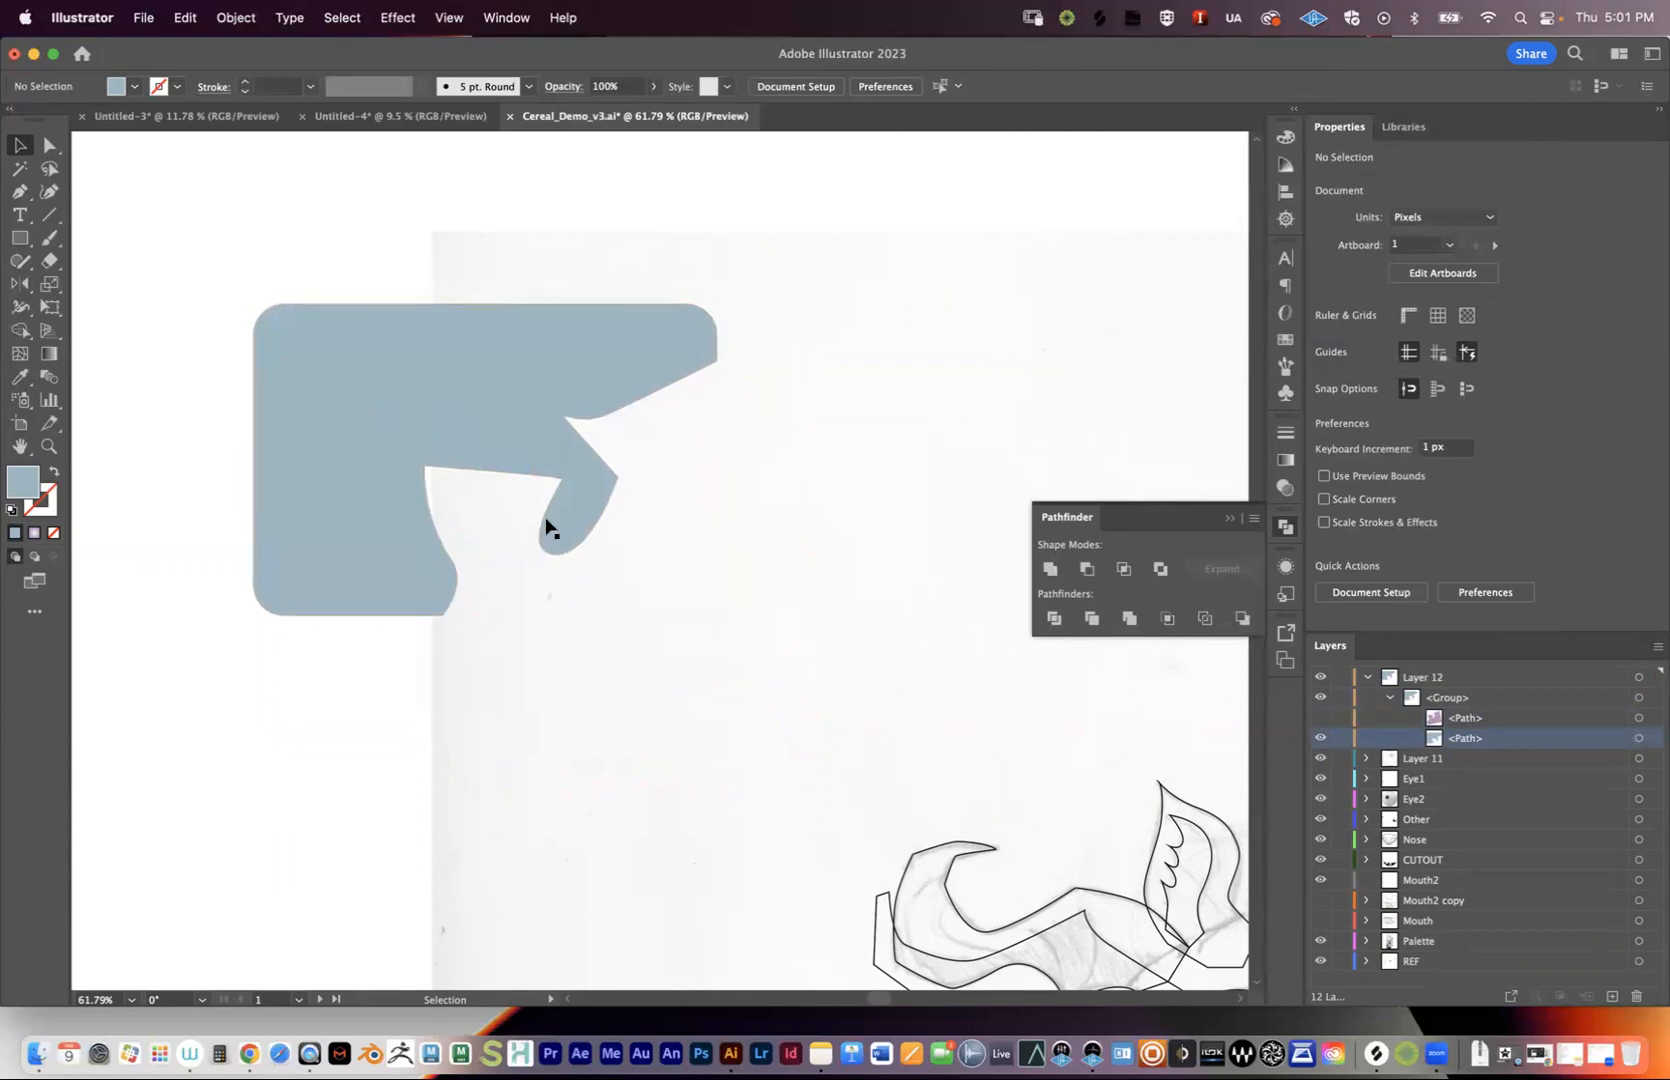
pyautogui.click(1320, 737)
pyautogui.click(1320, 737)
pyautogui.click(1320, 737)
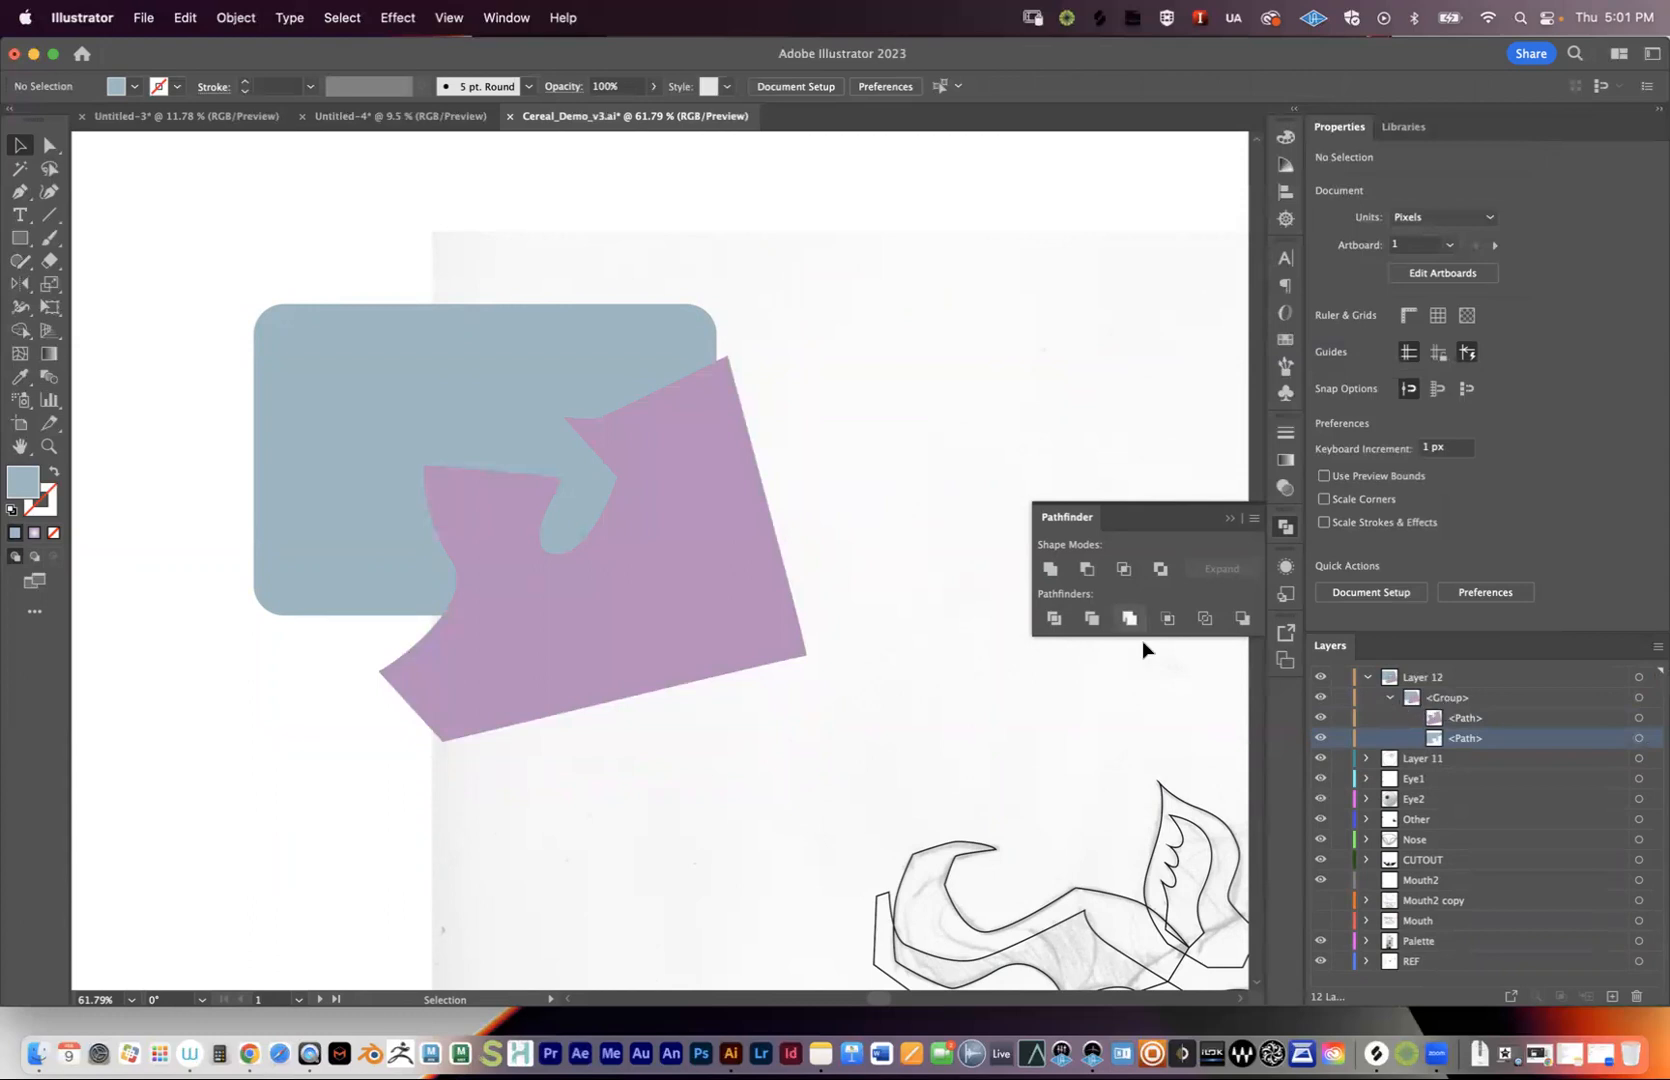
# - Undo the visibility changes and the Trim on the two shapes
pyautogui.press('super+z')
pyautogui.press('super+z')
pyautogui.press('super+z')
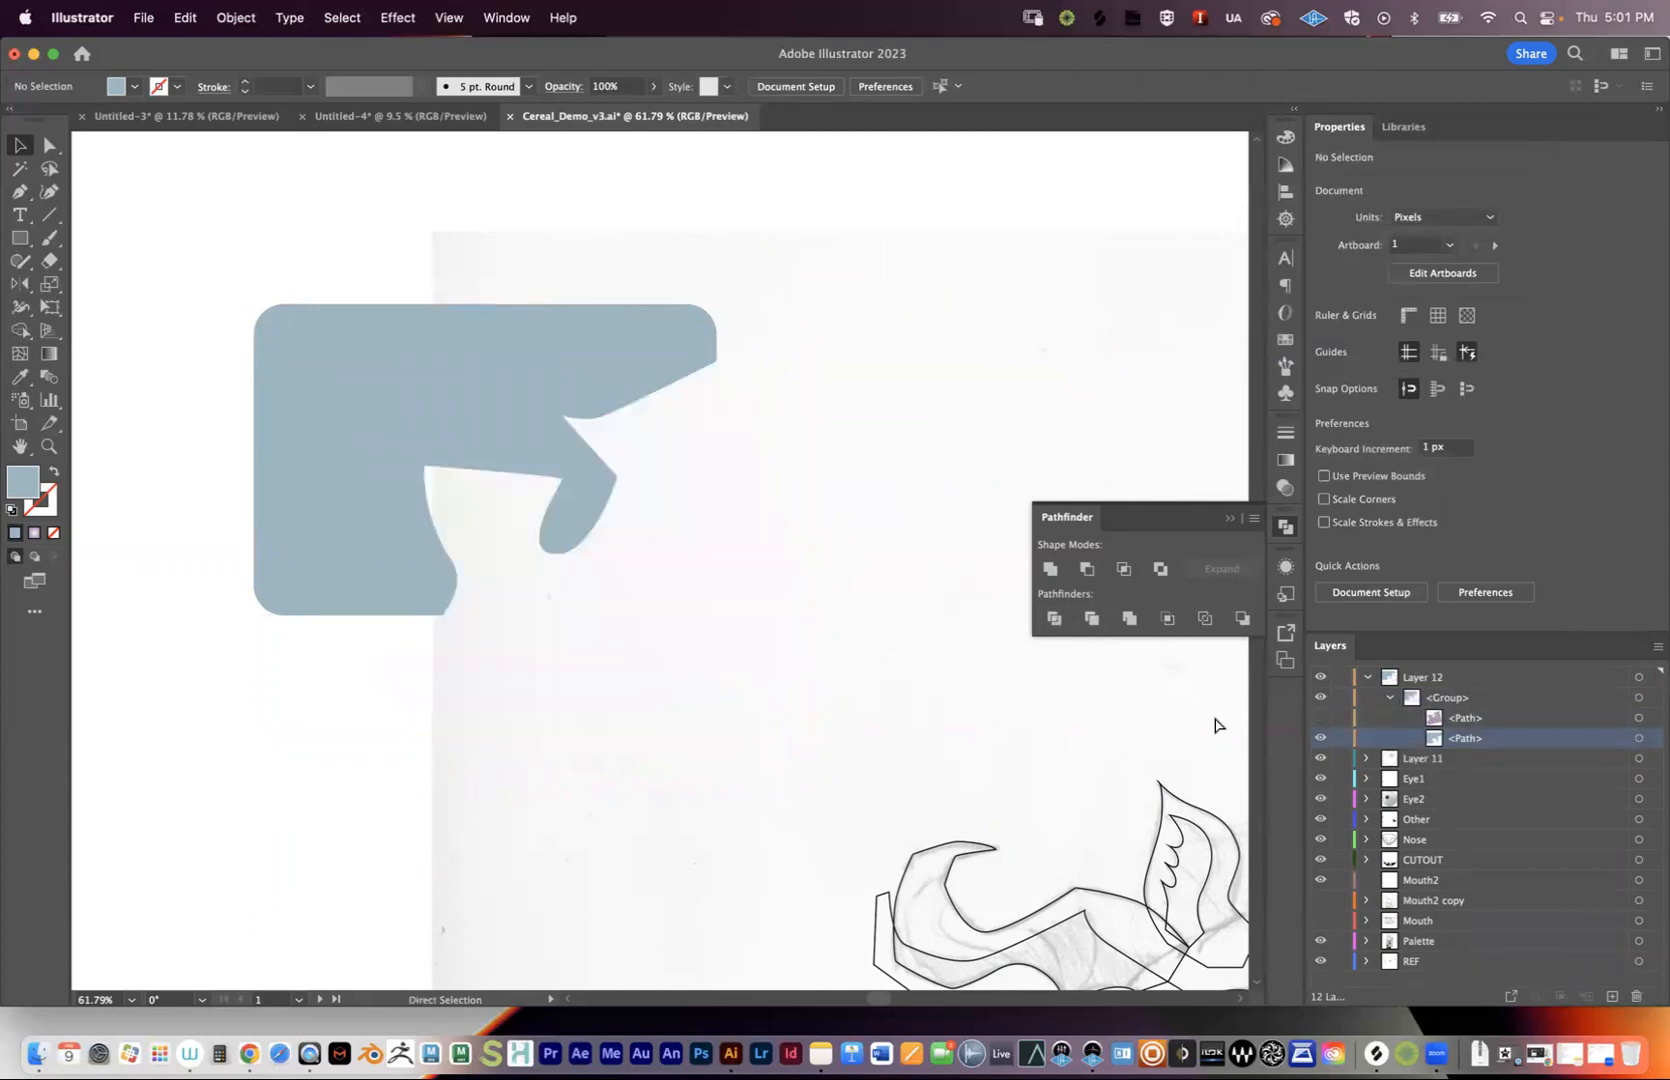
pyautogui.press('super+z')
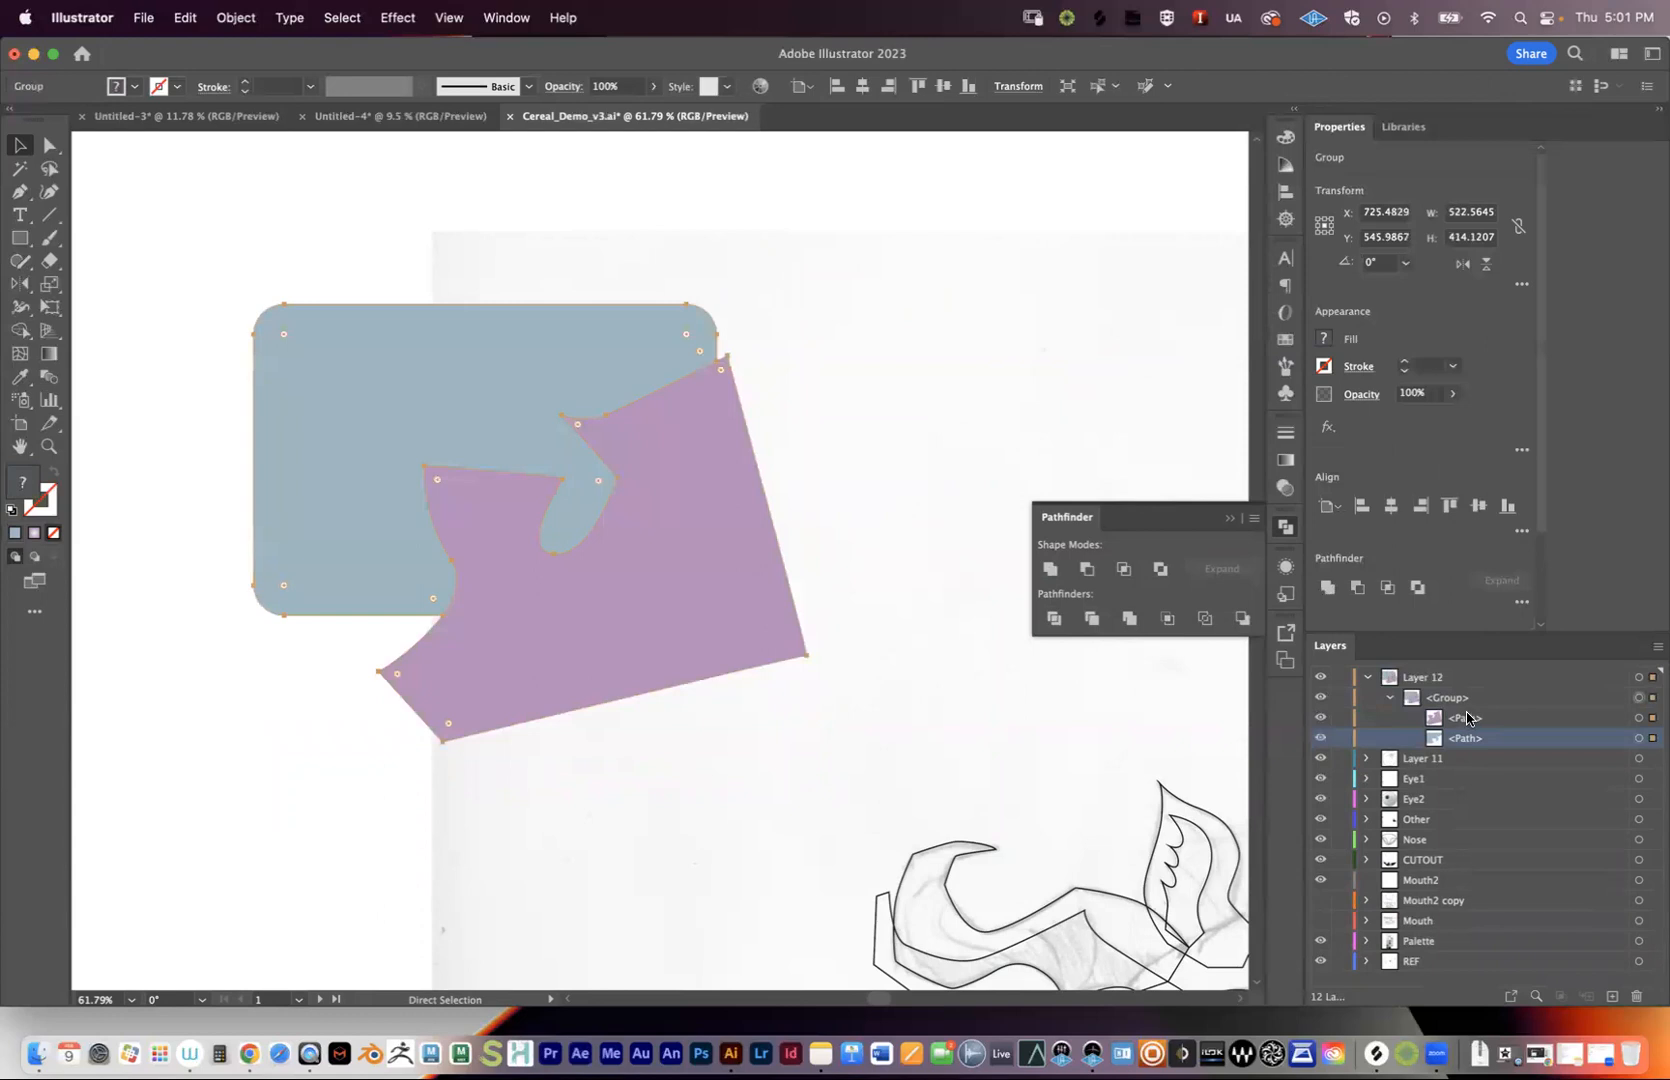
pyautogui.press('super+z')
# - Try Merge on the mauve shape and rectangle, and expand the resulting group
pyautogui.click(1490, 704)
pyautogui.click(1638, 699)
pyautogui.keyDown('shift'); pyautogui.click(1639, 718); pyautogui.keyUp('shift')
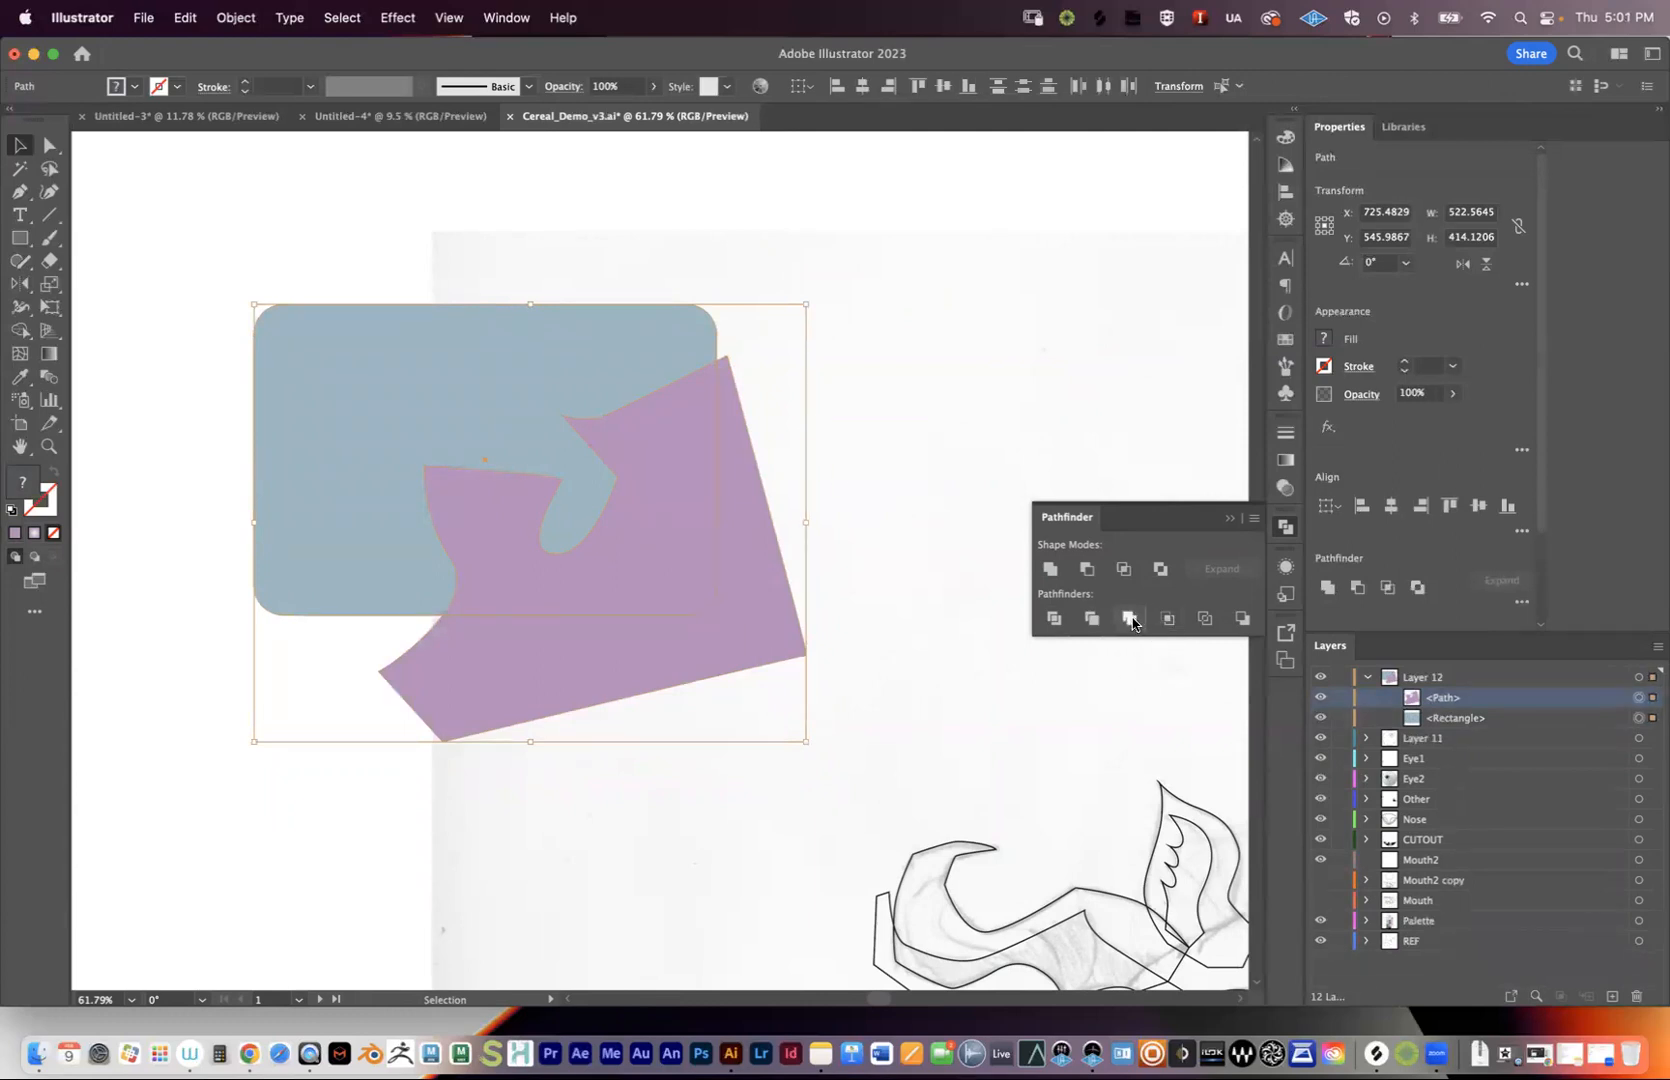
pyautogui.click(1130, 619)
pyautogui.click(1389, 698)
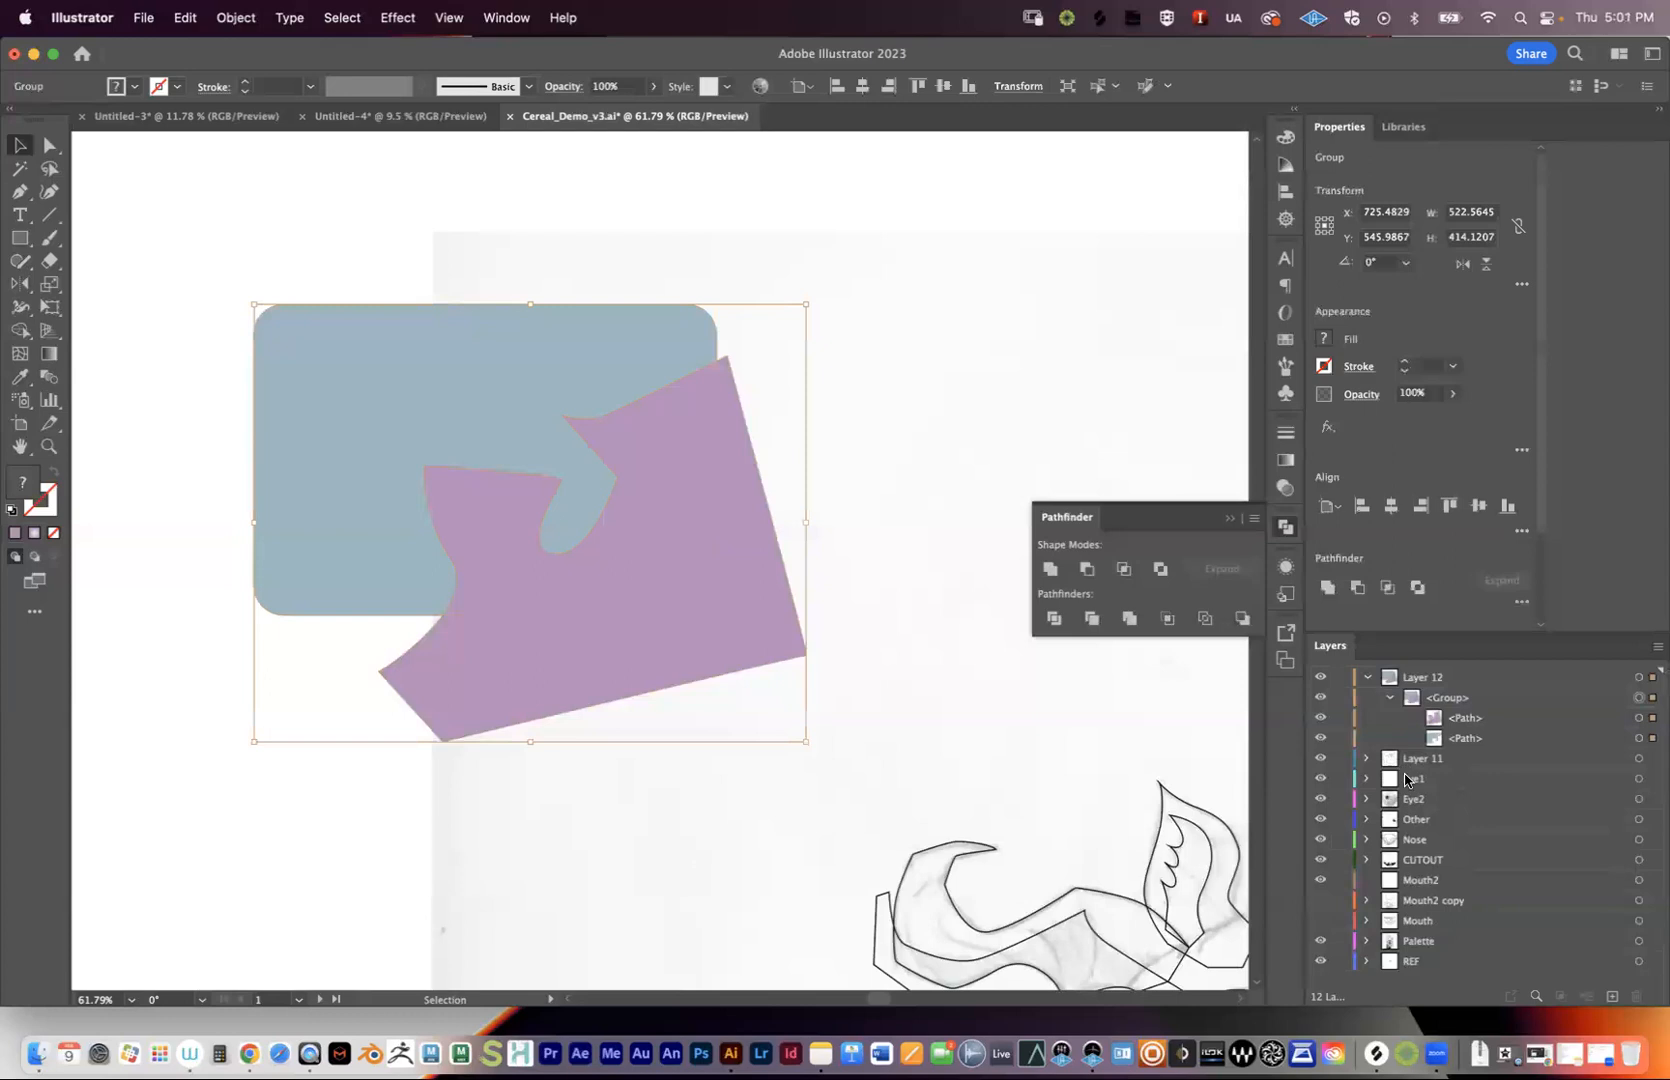
# - Examine the two merged paths by hiding and showing each one
pyautogui.click(1322, 717)
pyautogui.click(1322, 717)
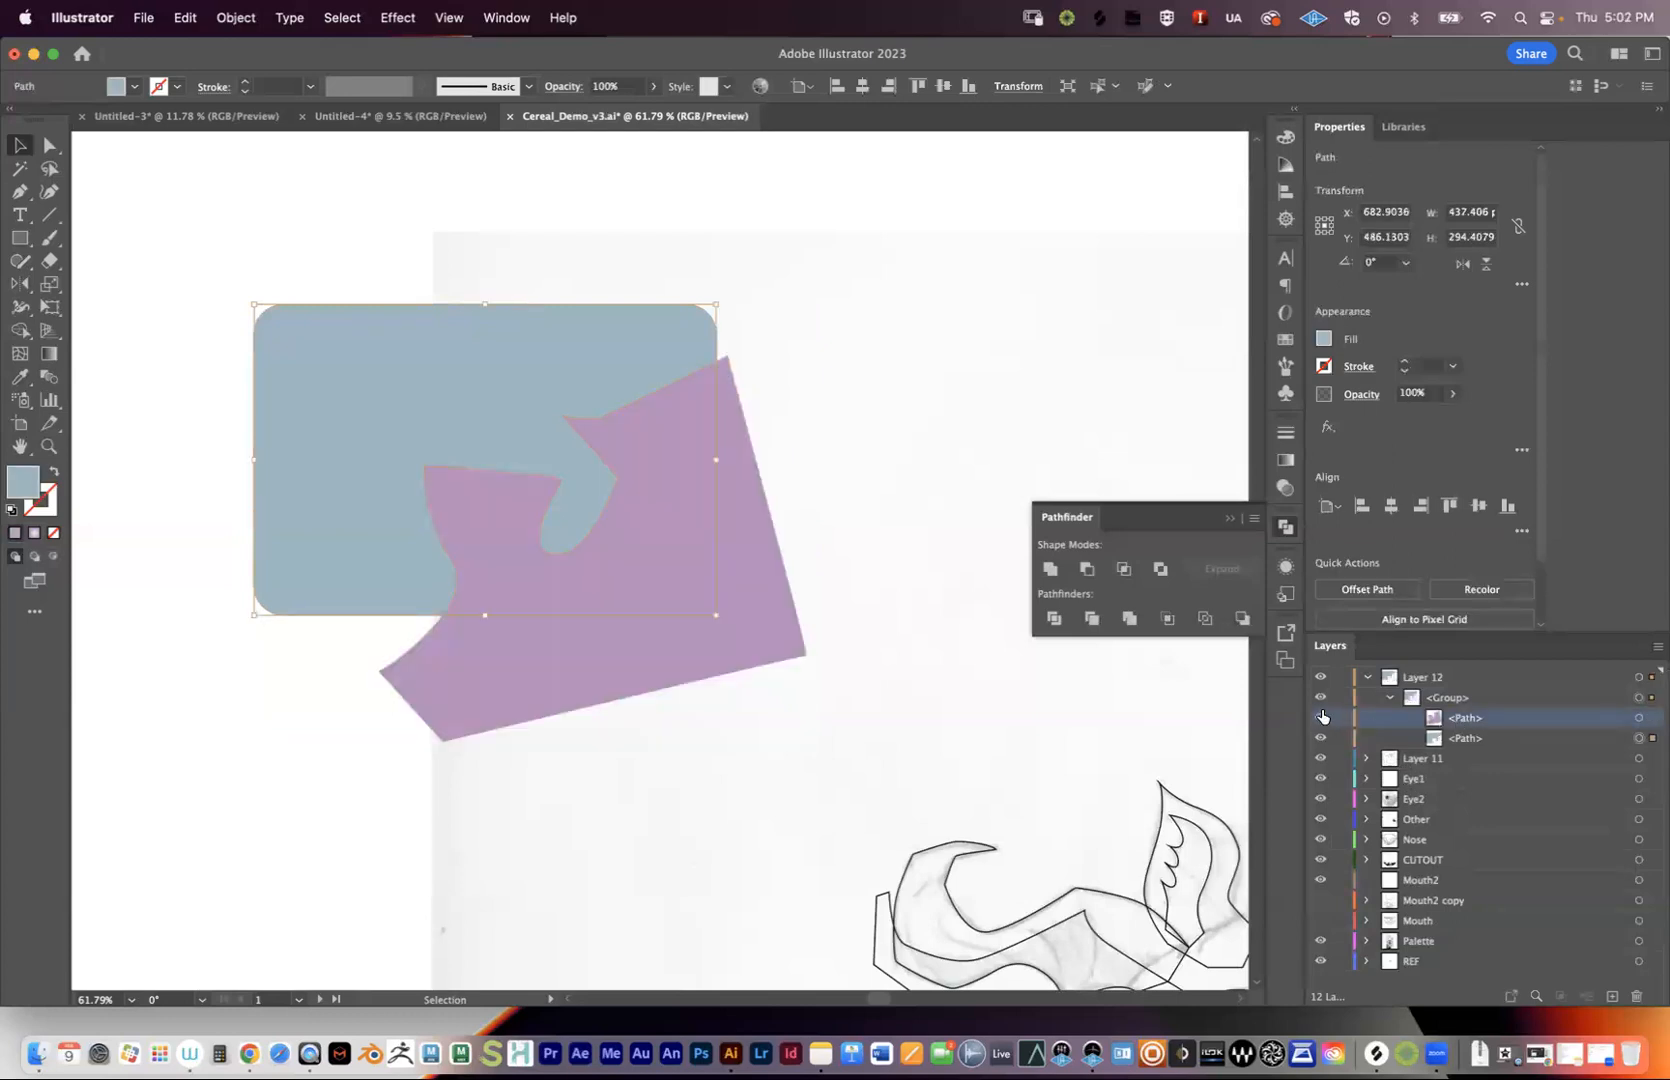
pyautogui.click(1321, 718)
pyautogui.click(1319, 740)
pyautogui.click(1320, 738)
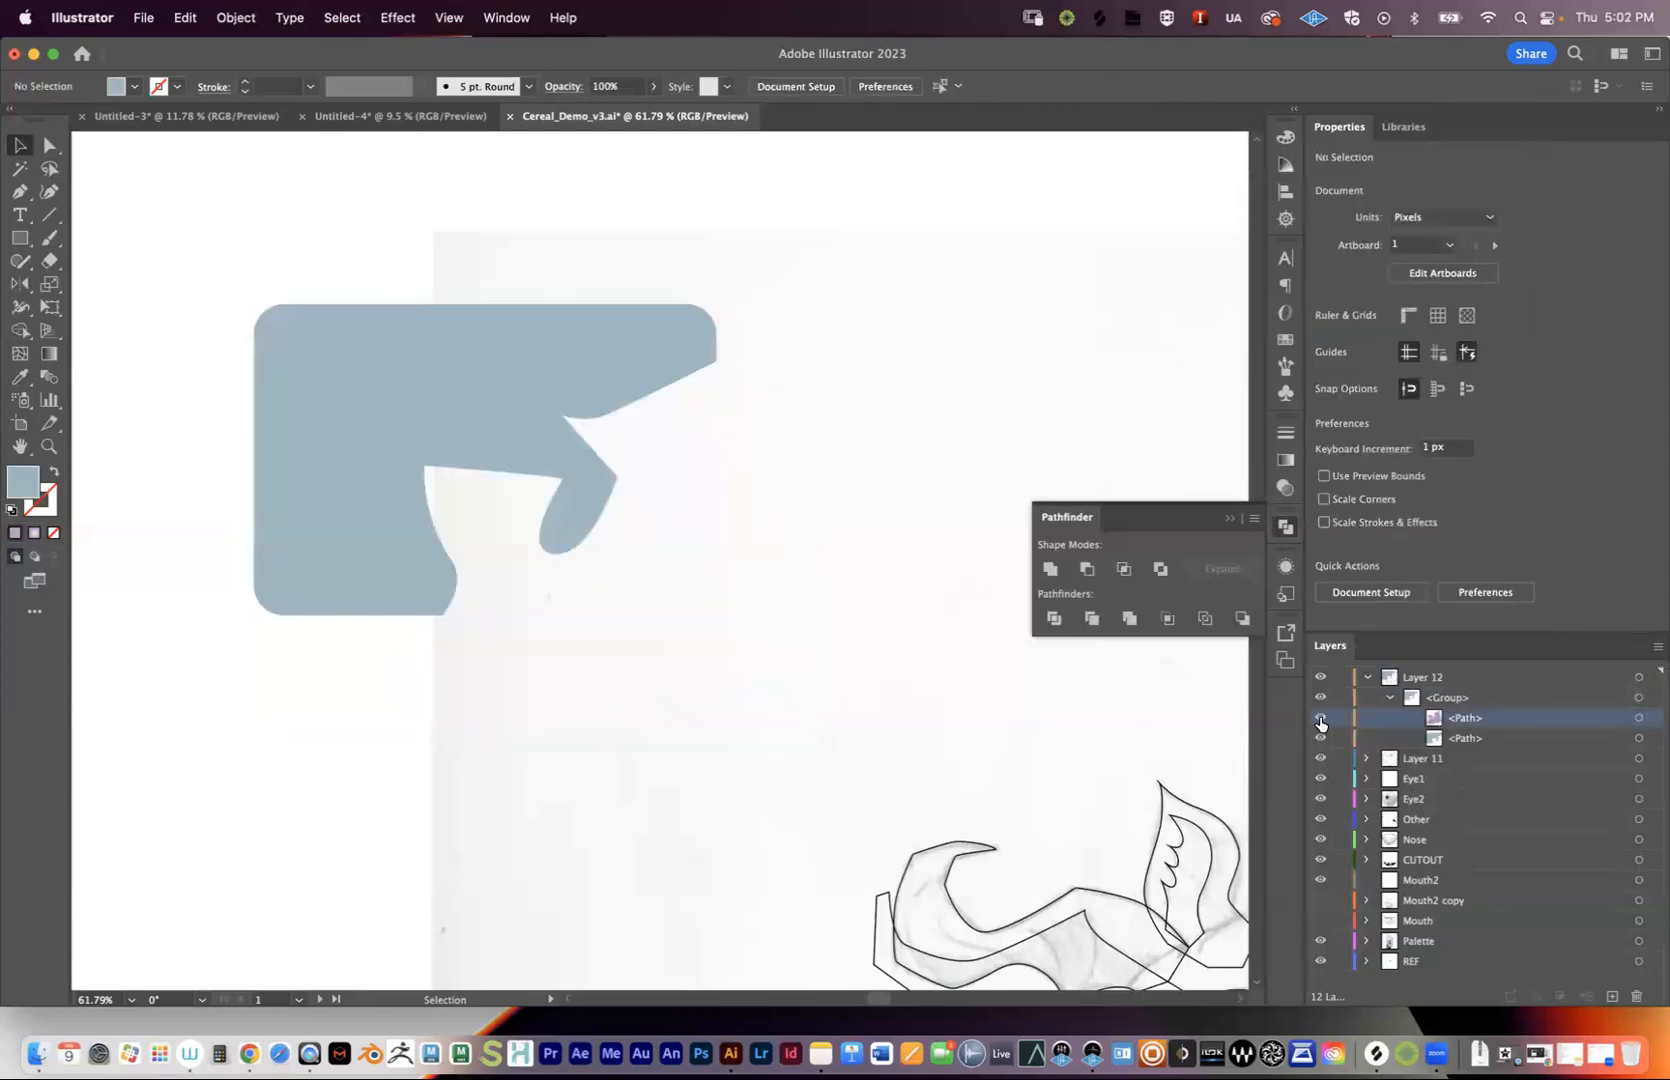
pyautogui.click(1320, 718)
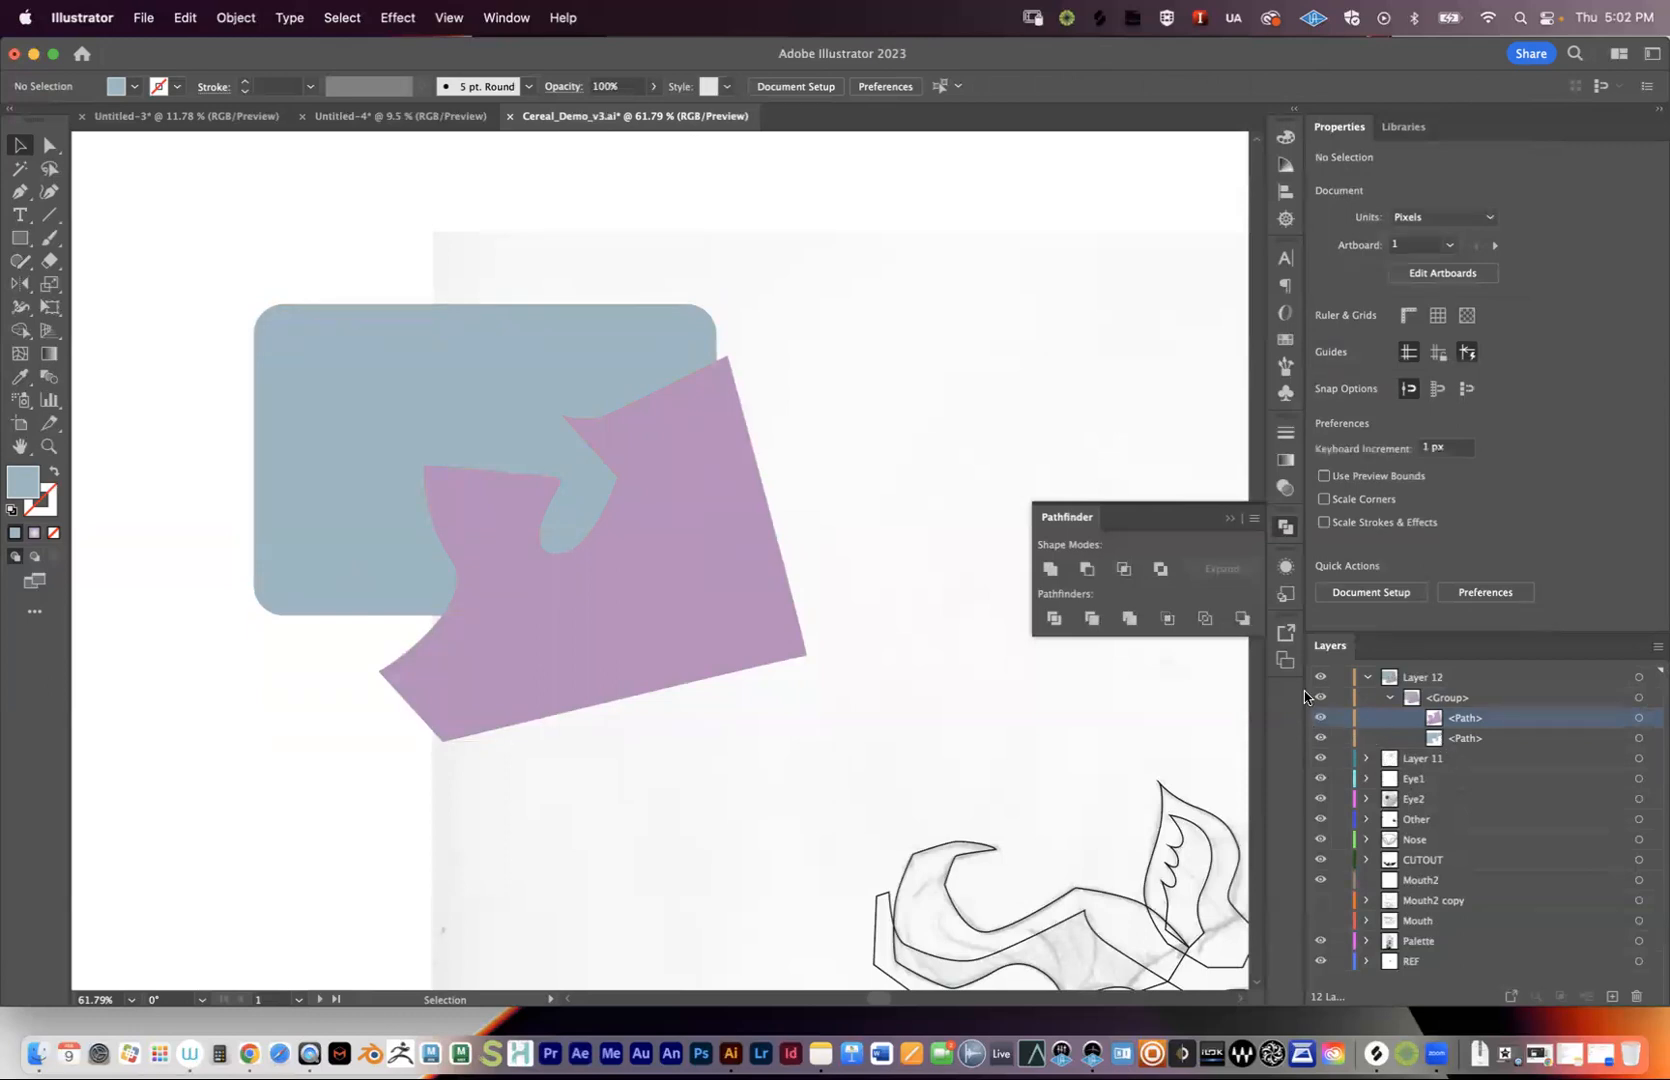
# - Undo the visibility changes and the Merge to restore the separate mauve shape and rectangle
pyautogui.press('super+z')
pyautogui.press('super+z')
pyautogui.press('super+z')
pyautogui.press('super+z')
pyautogui.press('super+z')
pyautogui.press('super+z')
pyautogui.press('super+z')
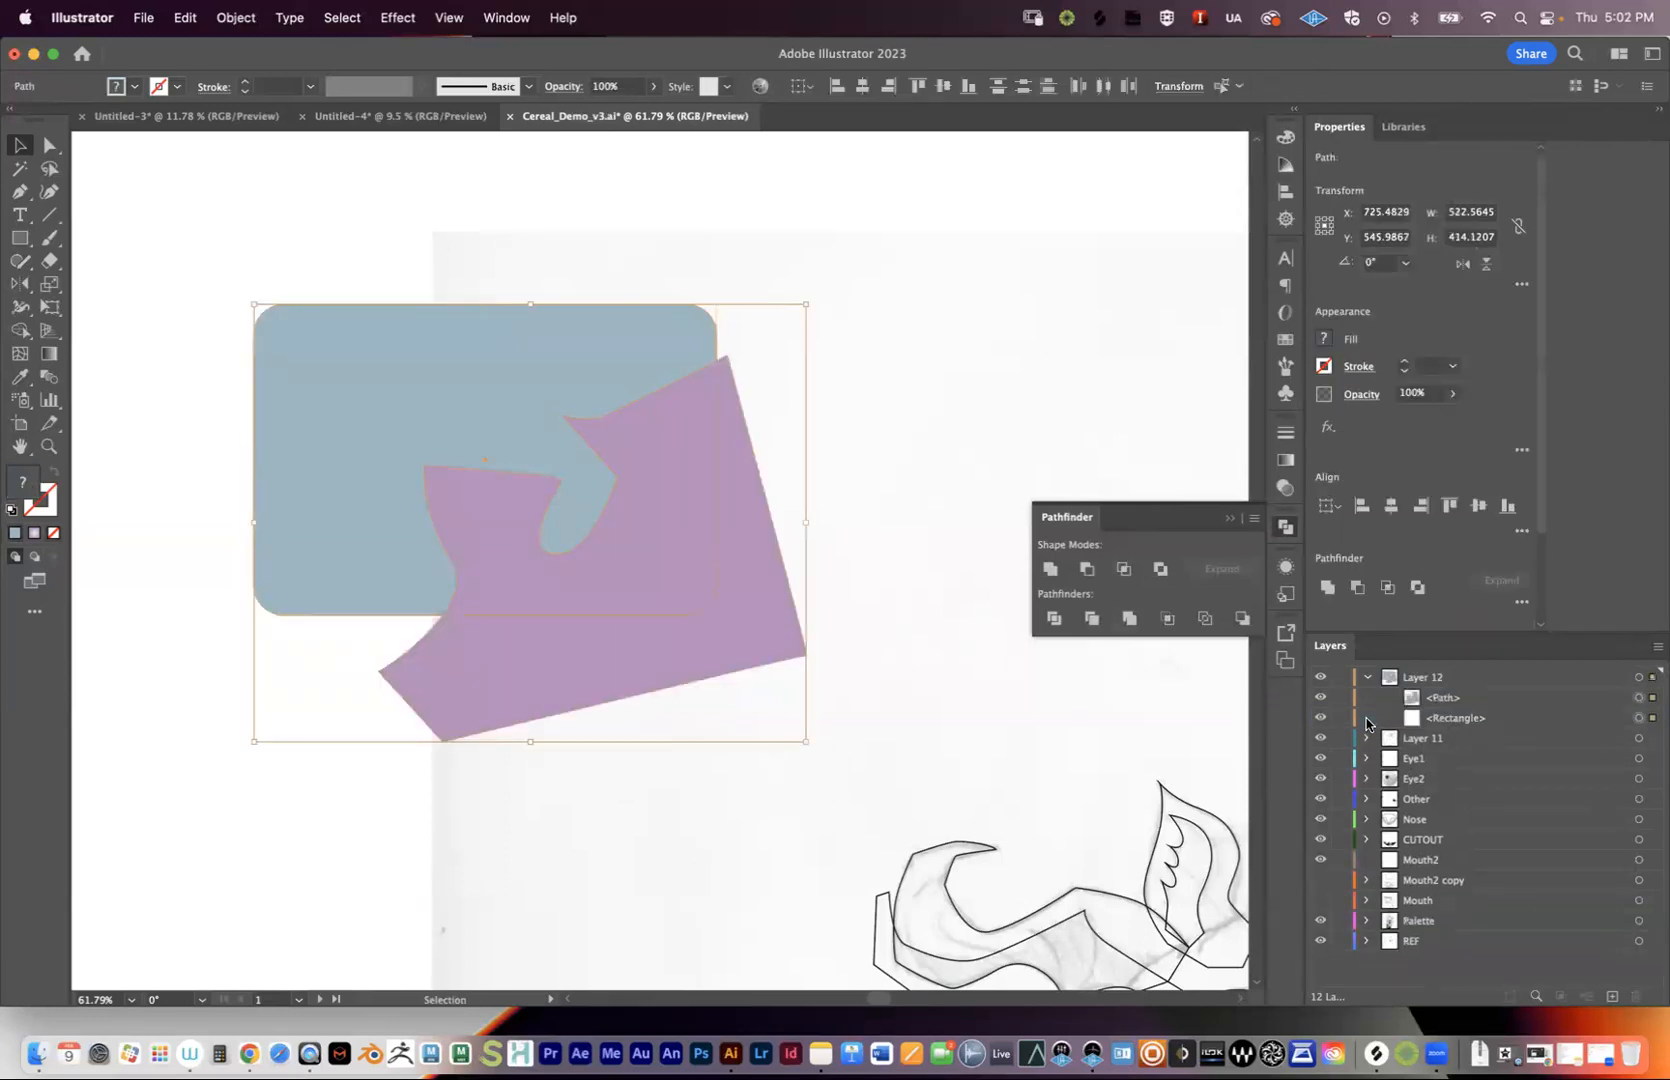
# - Try Crop on the mauve shape and the rounded rectangle
pyautogui.click(1320, 699)
pyautogui.click(1320, 699)
pyautogui.click(1638, 697)
pyautogui.keyDown('shift'); pyautogui.click(1638, 717); pyautogui.keyUp('shift')
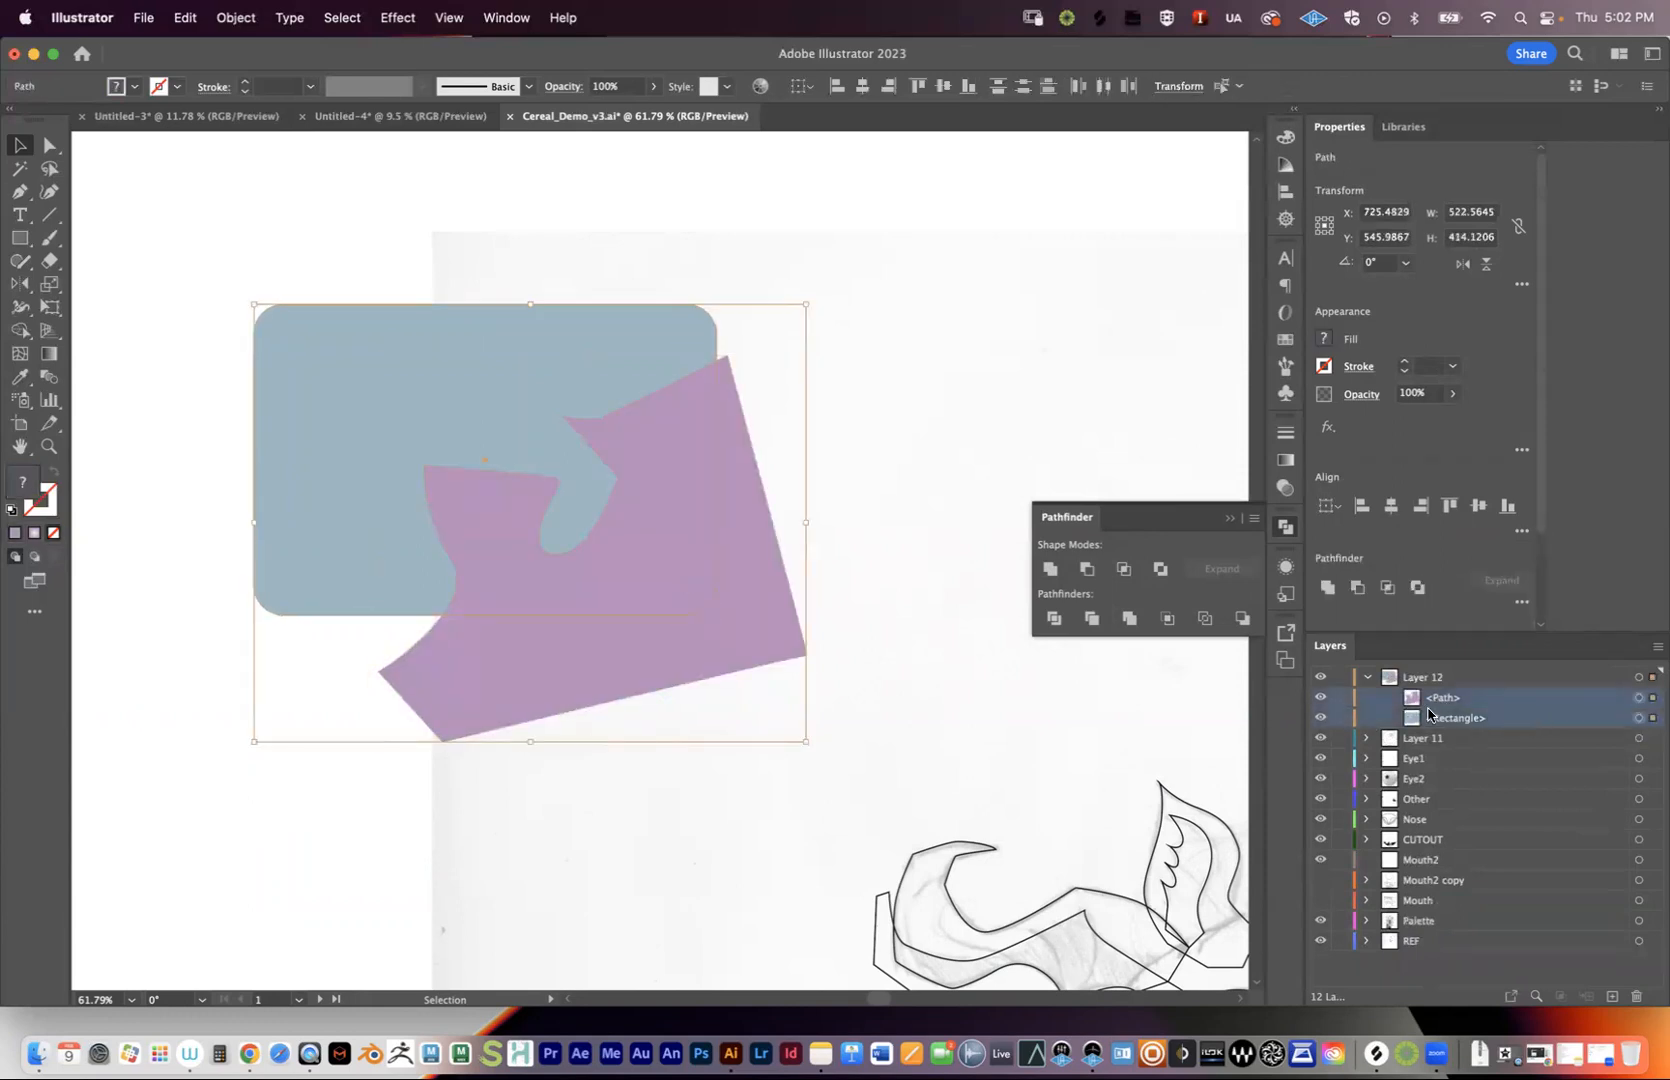
pyautogui.click(1166, 619)
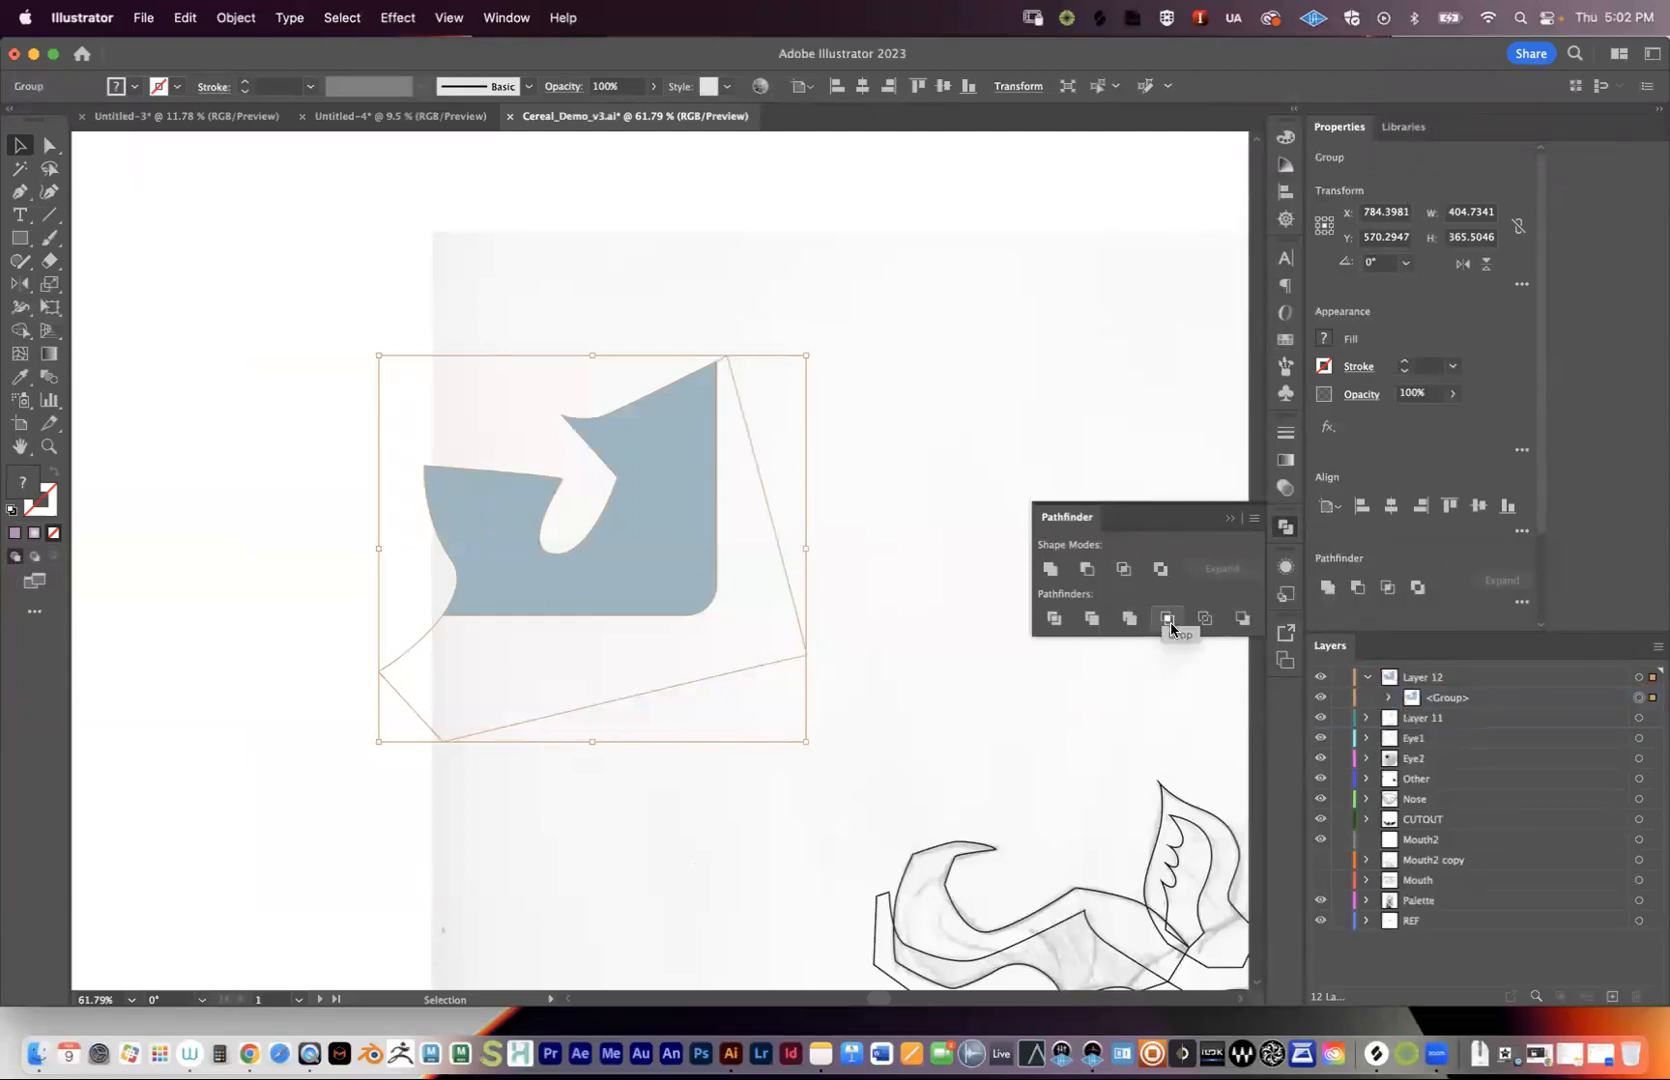
# - Expand the cropped group and examine its two paths by hiding, showing and selecting them
pyautogui.click(1389, 699)
pyautogui.click(1474, 721)
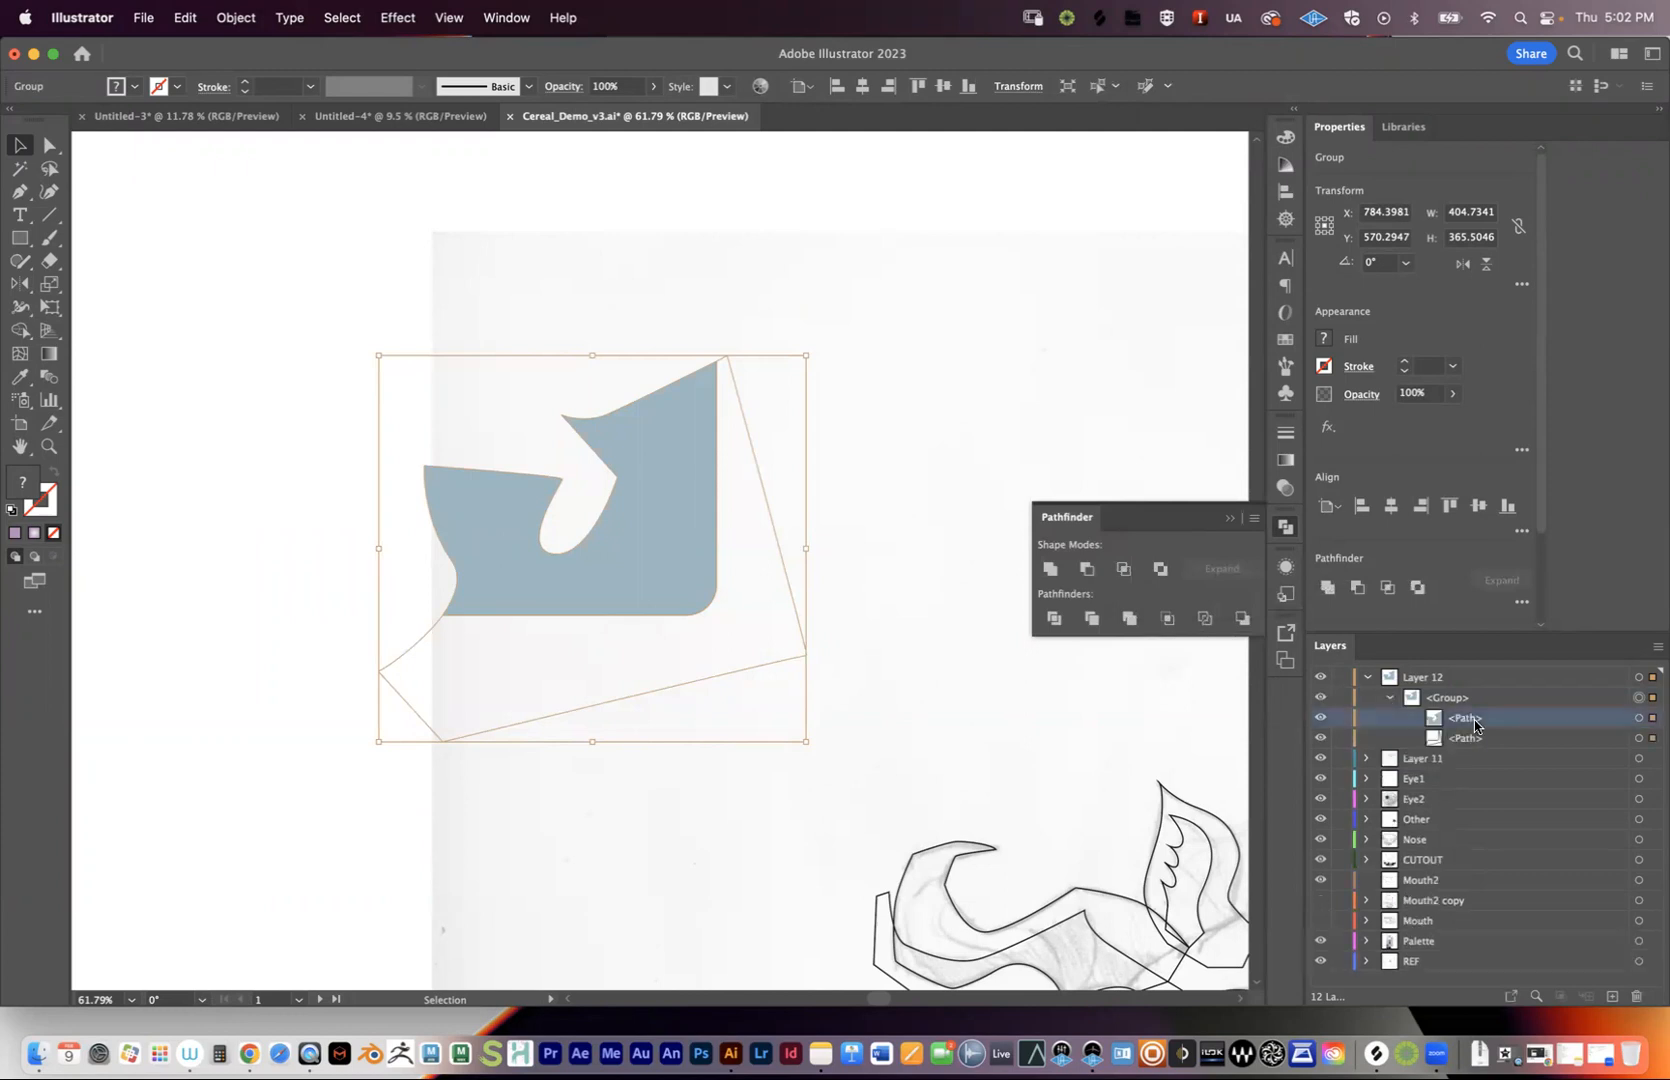
pyautogui.click(1320, 718)
pyautogui.click(1320, 738)
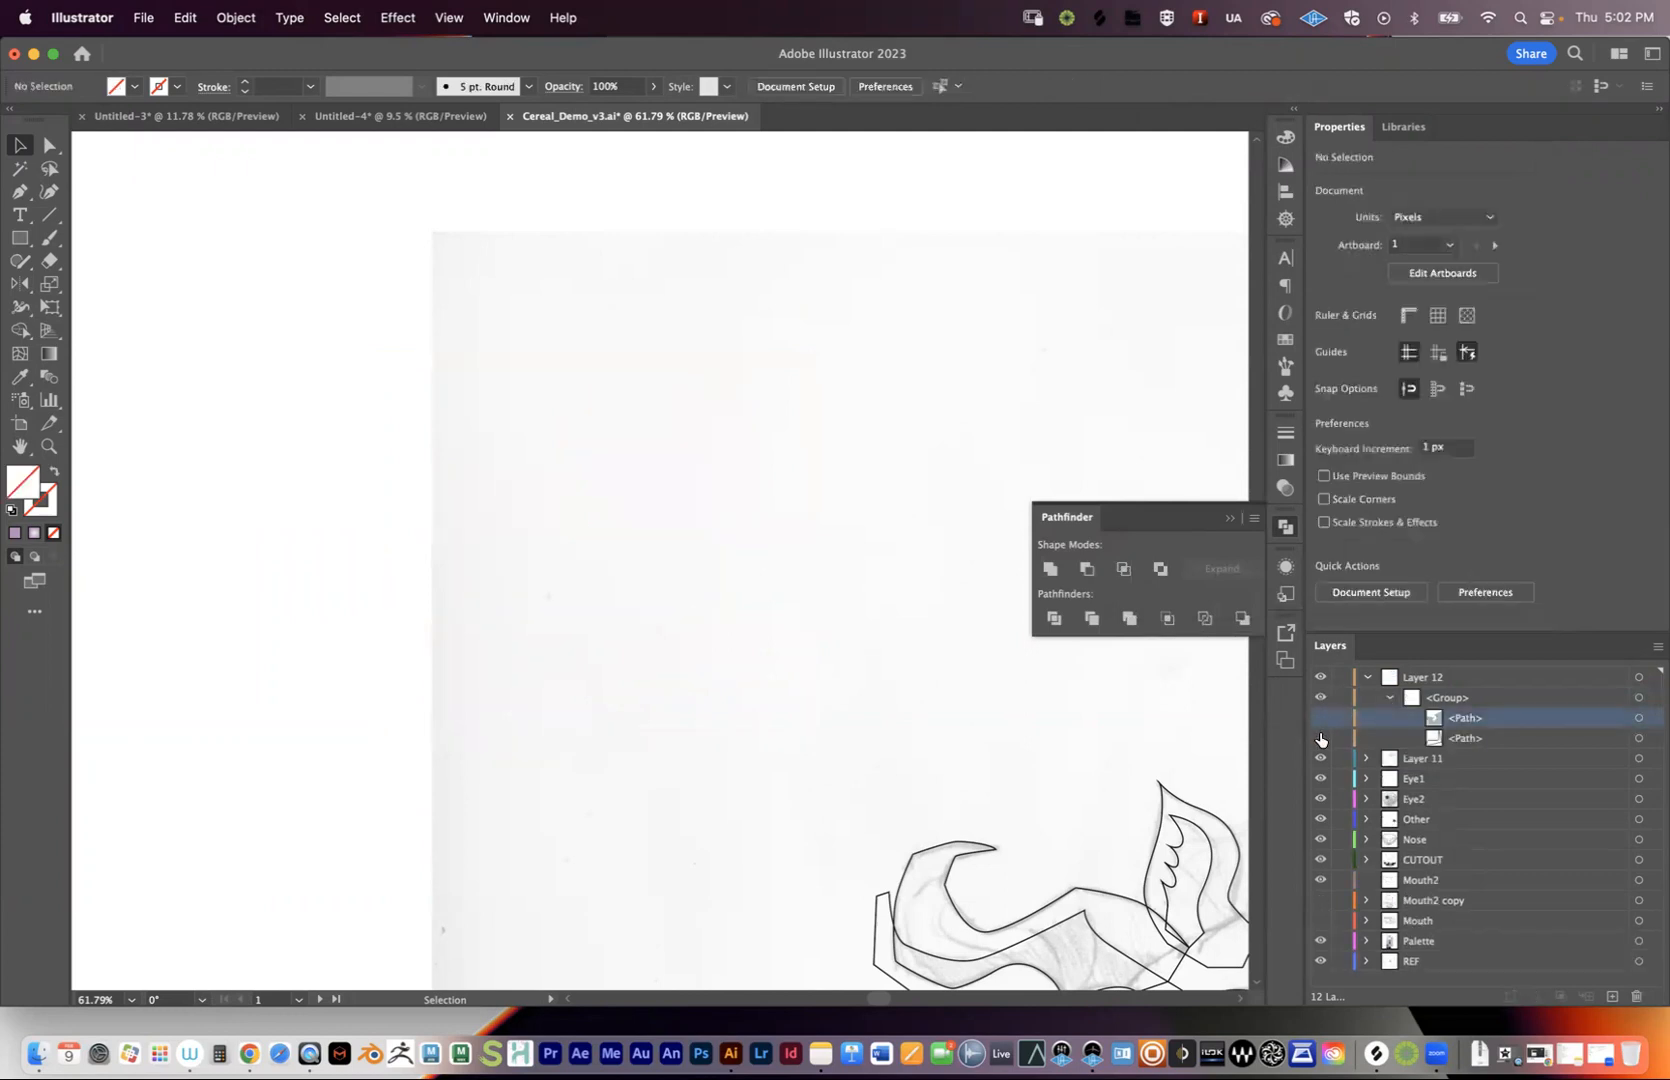
pyautogui.click(1320, 738)
pyautogui.click(1496, 744)
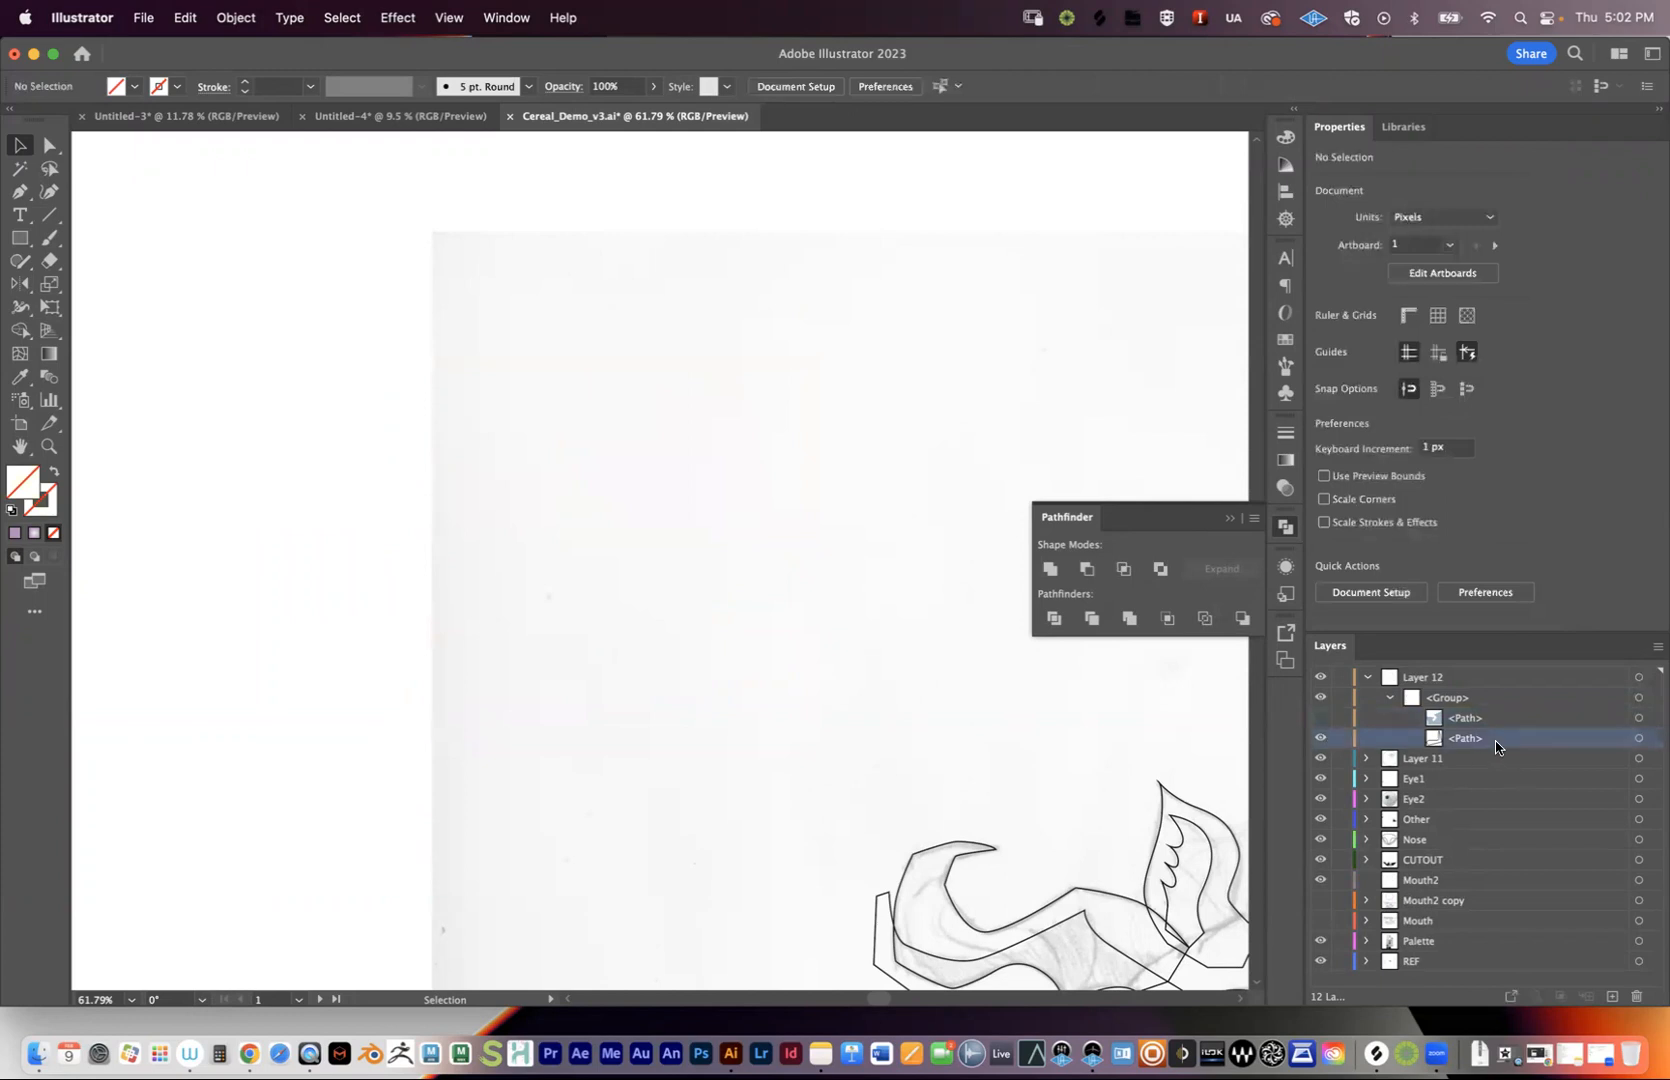
pyautogui.click(1640, 741)
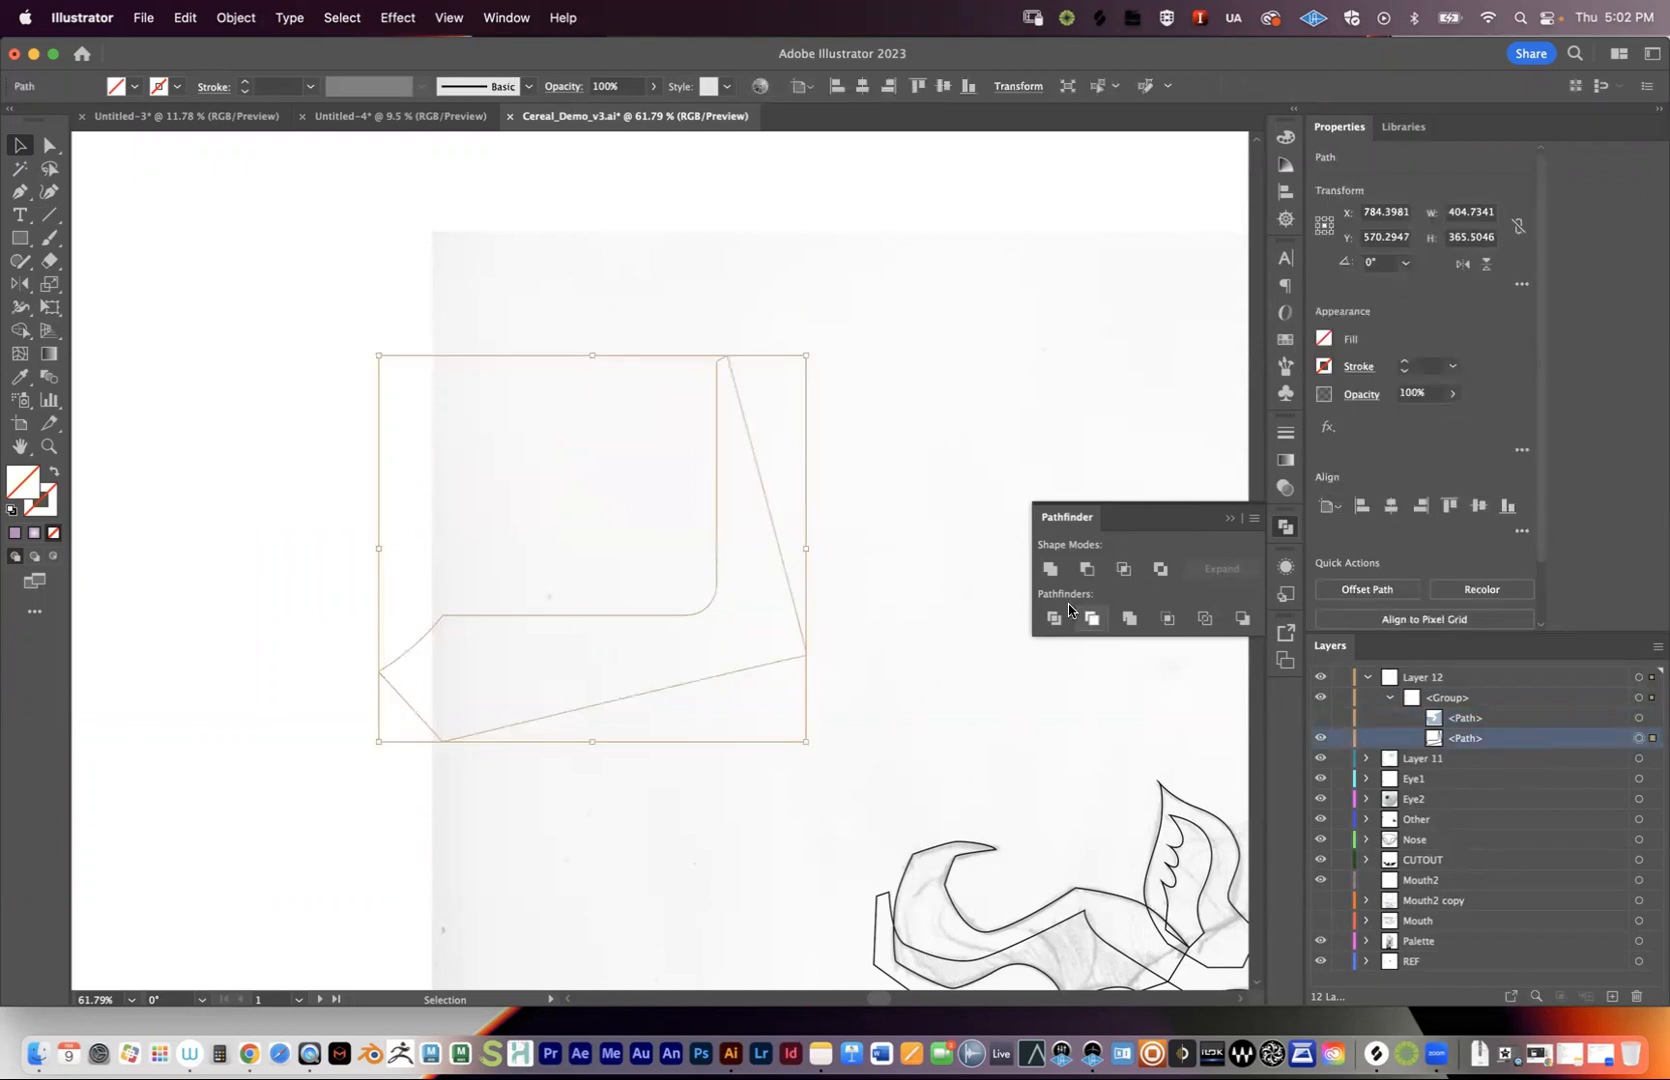
# - Undo the visibility changes and the Crop to restore the separate mauve shape and rectangle
pyautogui.click(1166, 616)
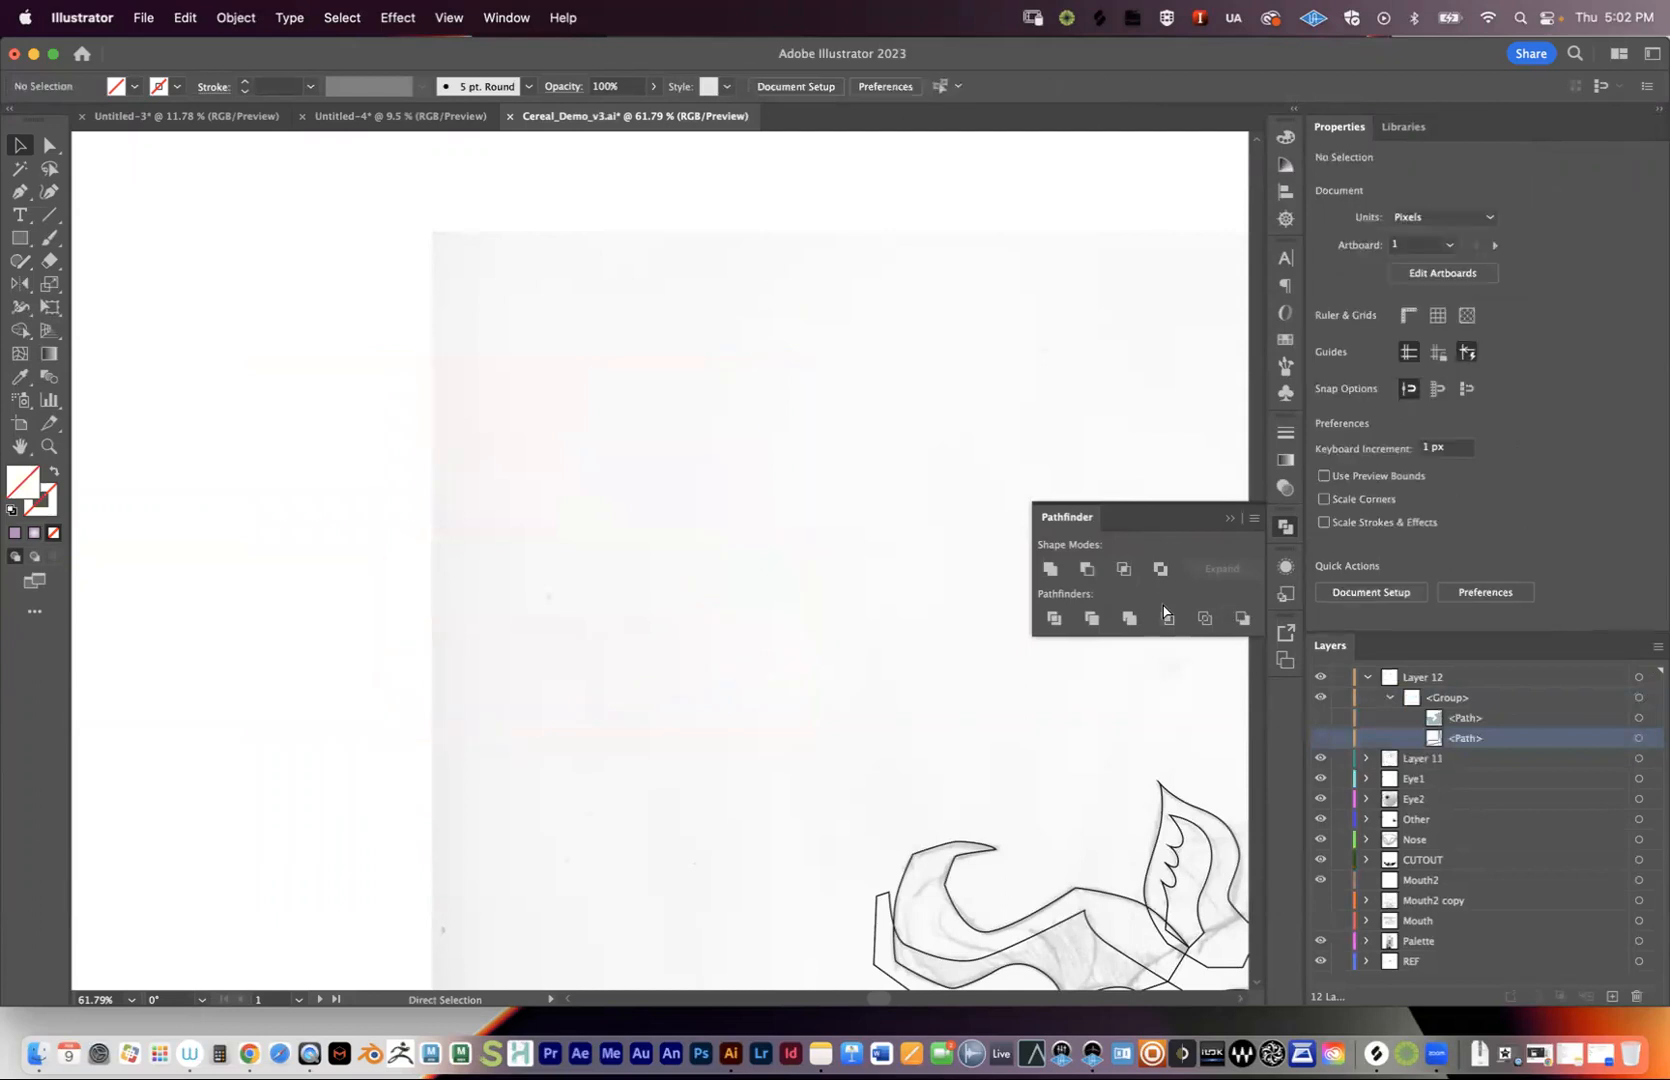
pyautogui.press('super+z')
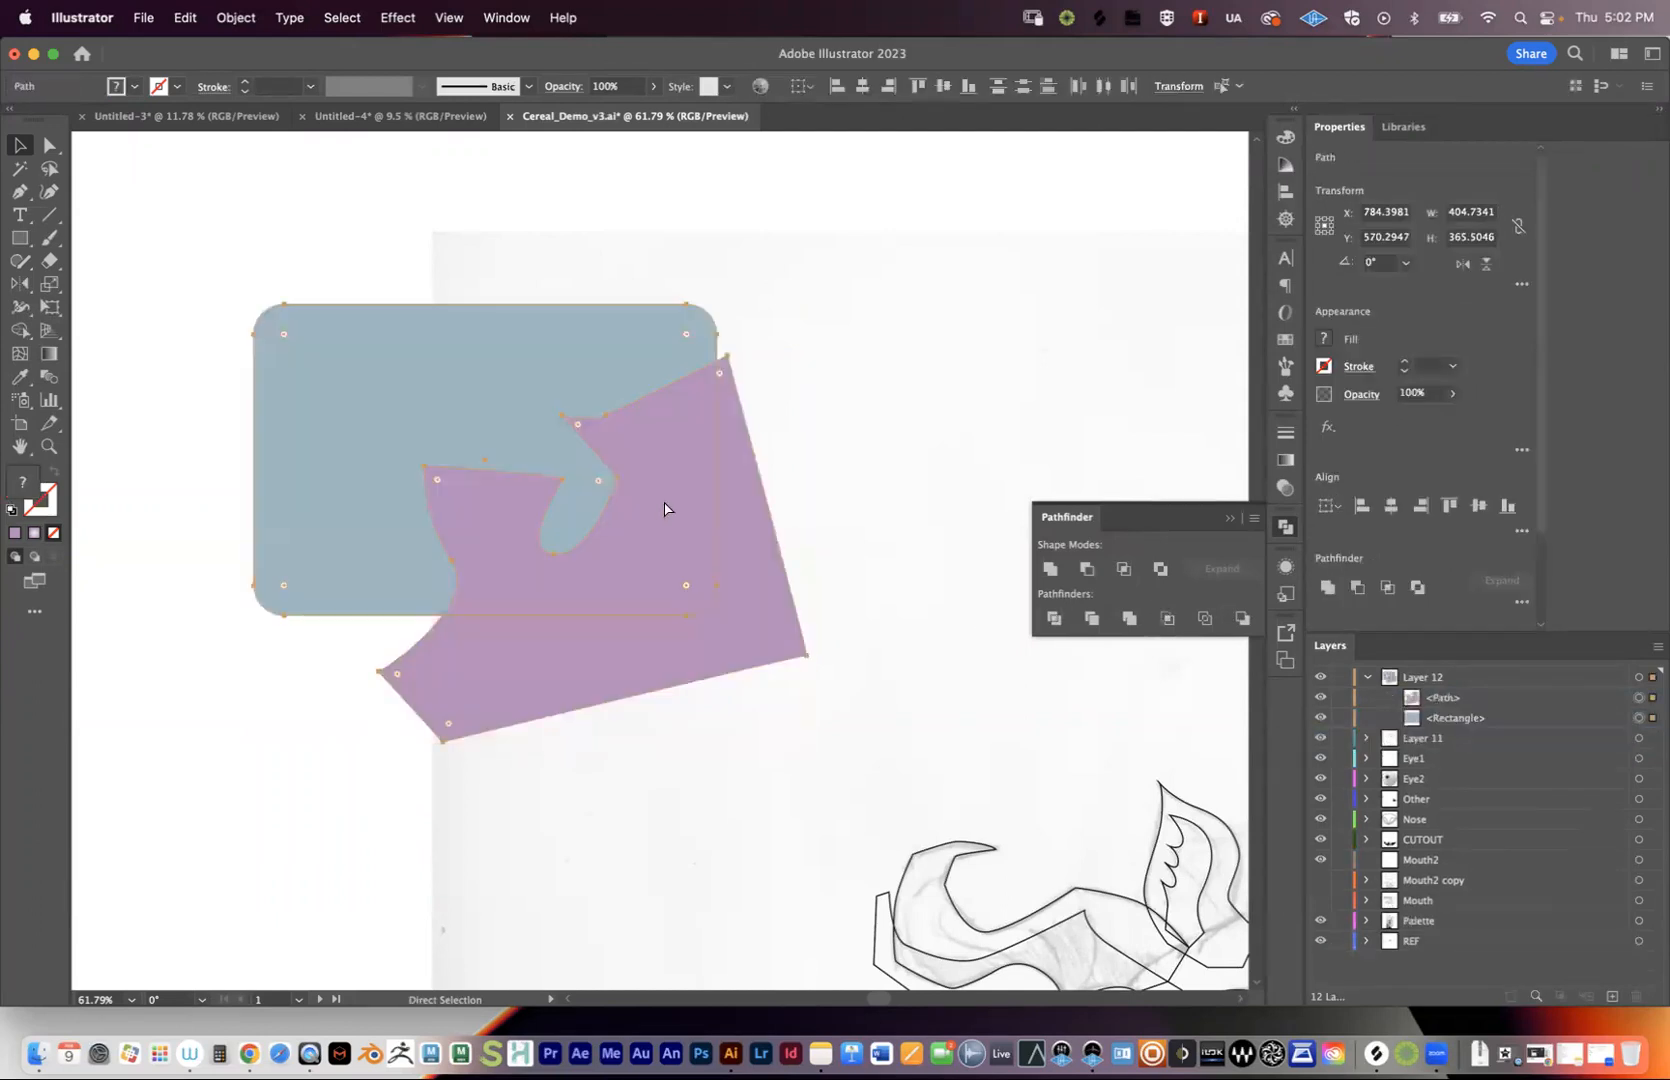
# - Select both the mauve shape and the rectangle and try the Outline pathfinder on them
pyautogui.click(1502, 703)
pyautogui.click(1637, 699)
pyautogui.keyDown('shift'); pyautogui.click(1638, 717); pyautogui.keyUp('shift')
pyautogui.click(1460, 720)
pyautogui.click(1460, 700)
pyautogui.keyDown('shift'); pyautogui.click(1460, 718); pyautogui.keyUp('shift')
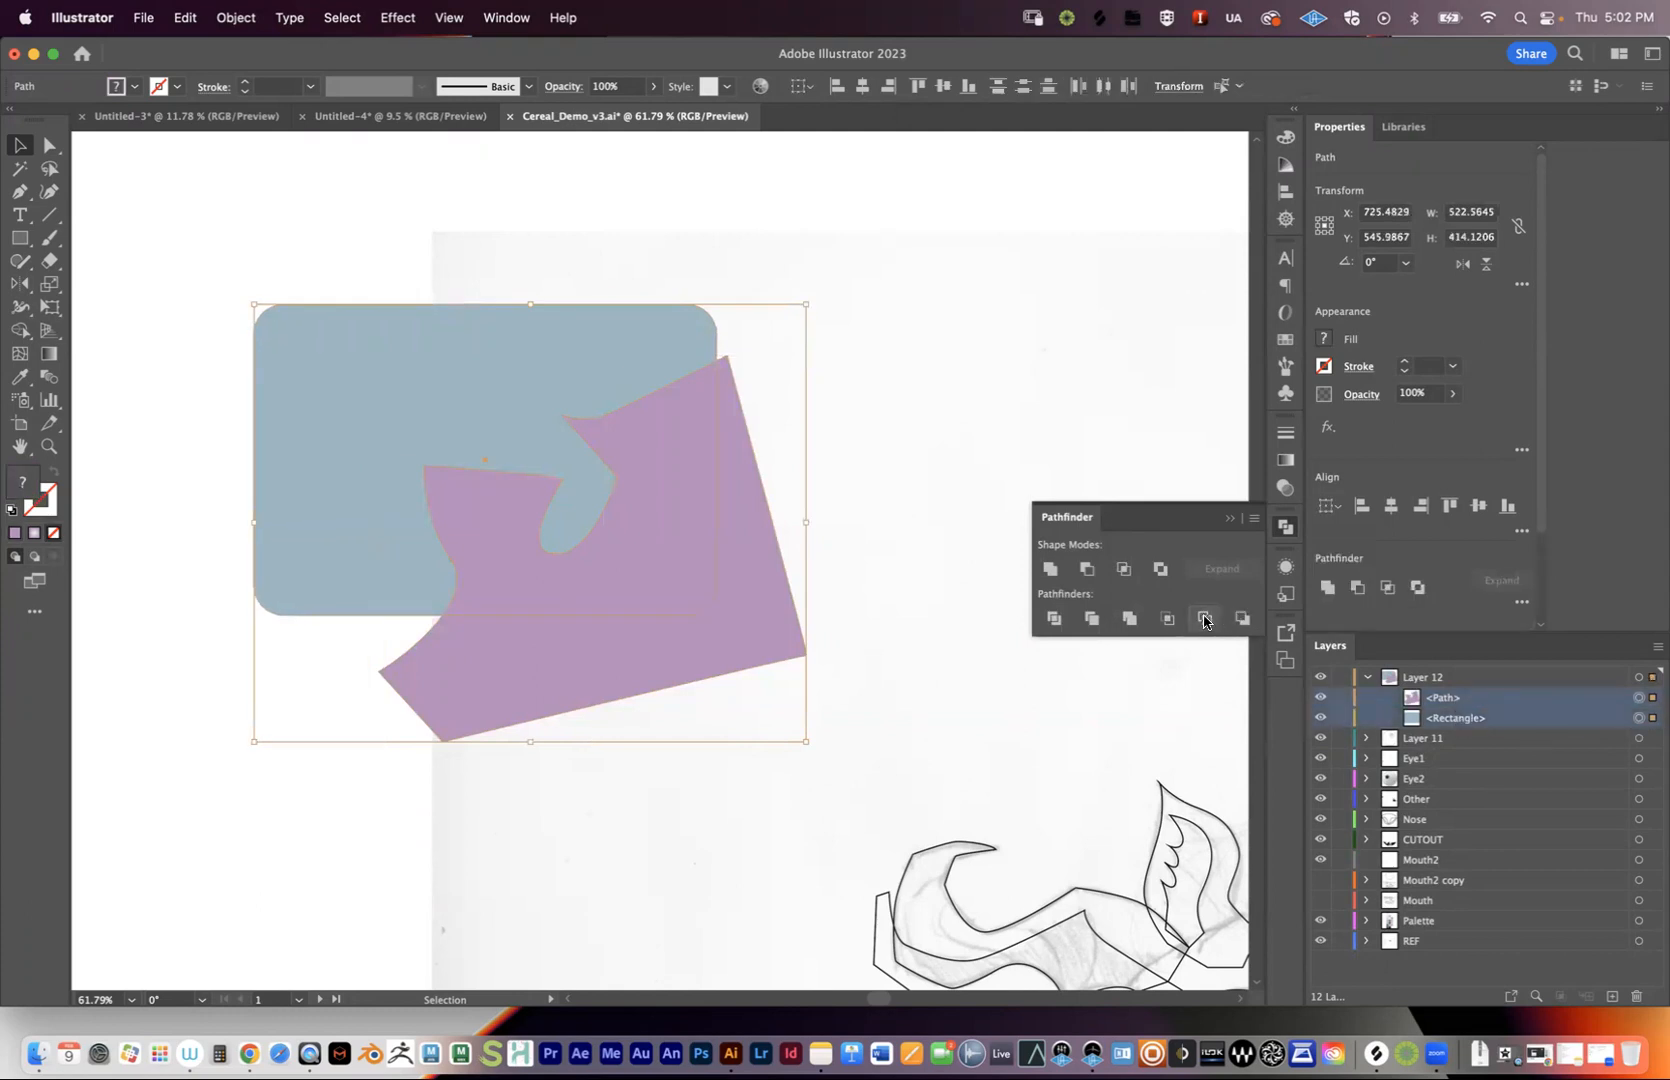
pyautogui.click(1204, 620)
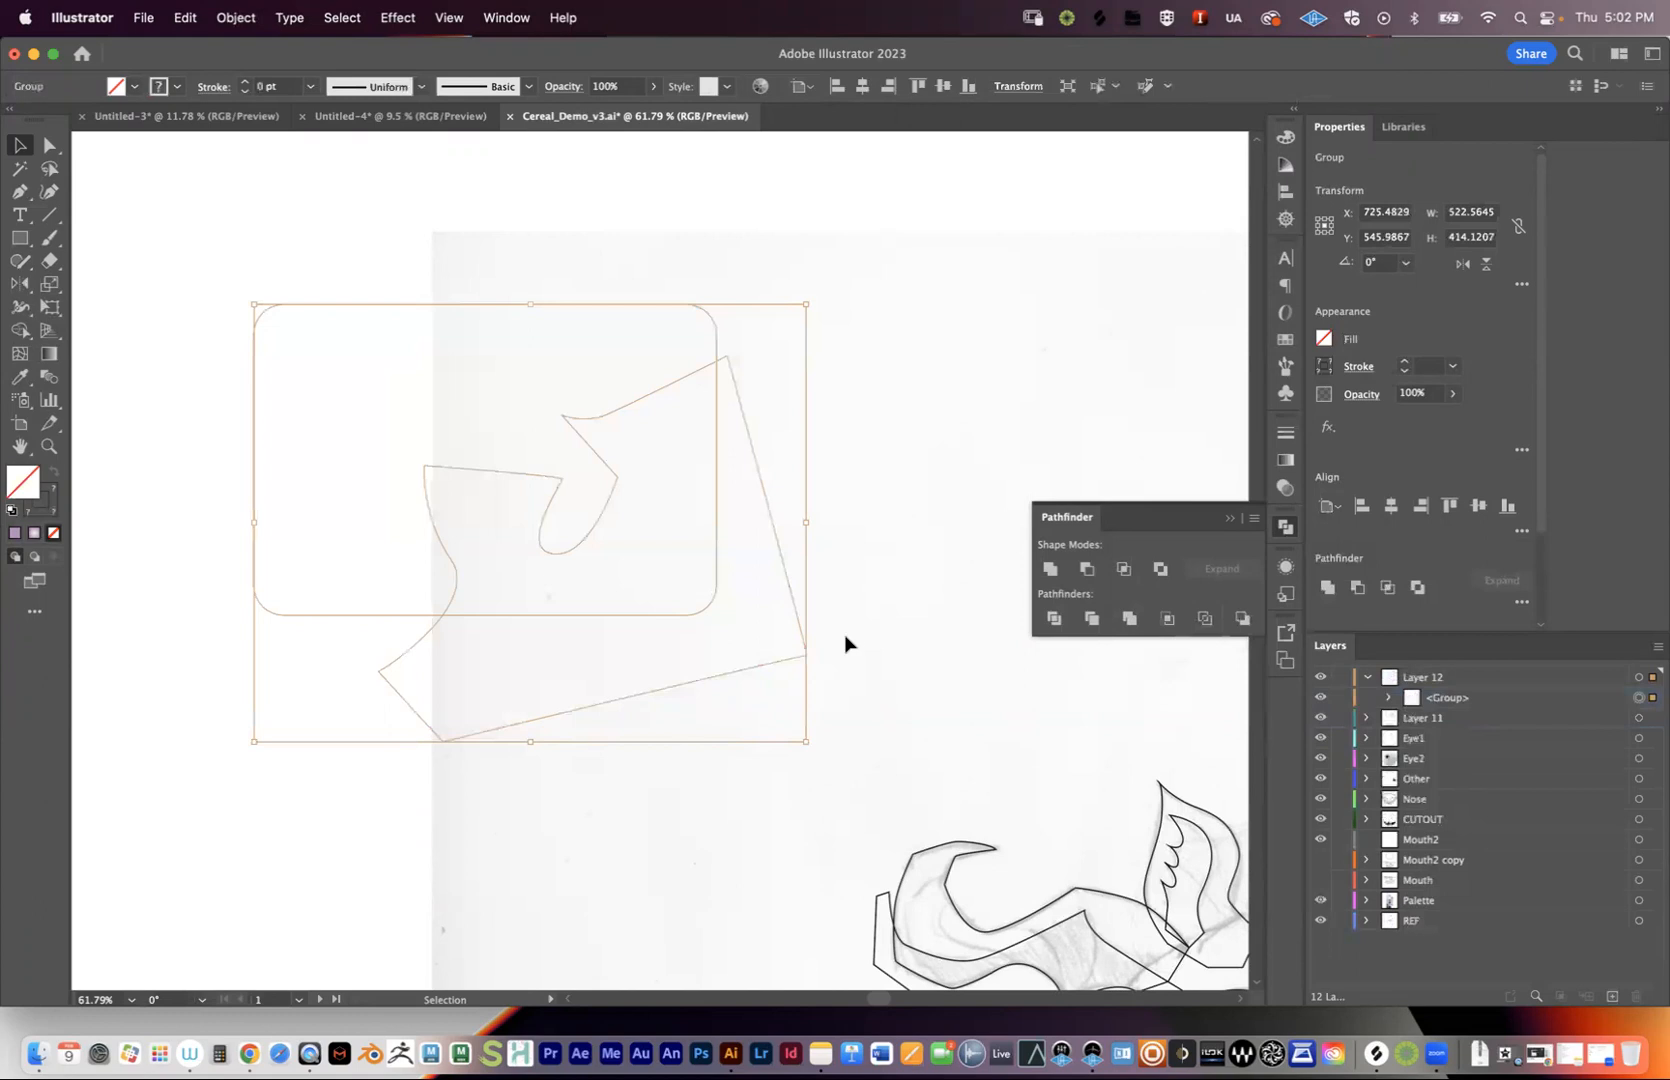
# - Examine the outlined edges of the two example shapes up close, including the rounded corner and the curved cutout
pyautogui.press('z')
pyautogui.moveTo(784, 575); pyautogui.dragTo(1040, 500)
pyautogui.moveTo(670, 614); pyautogui.dragTo(814, 557)
pyautogui.moveTo(499, 678); pyautogui.dragTo(853, 406)
pyautogui.moveTo(568, 557); pyautogui.dragTo(734, 488)
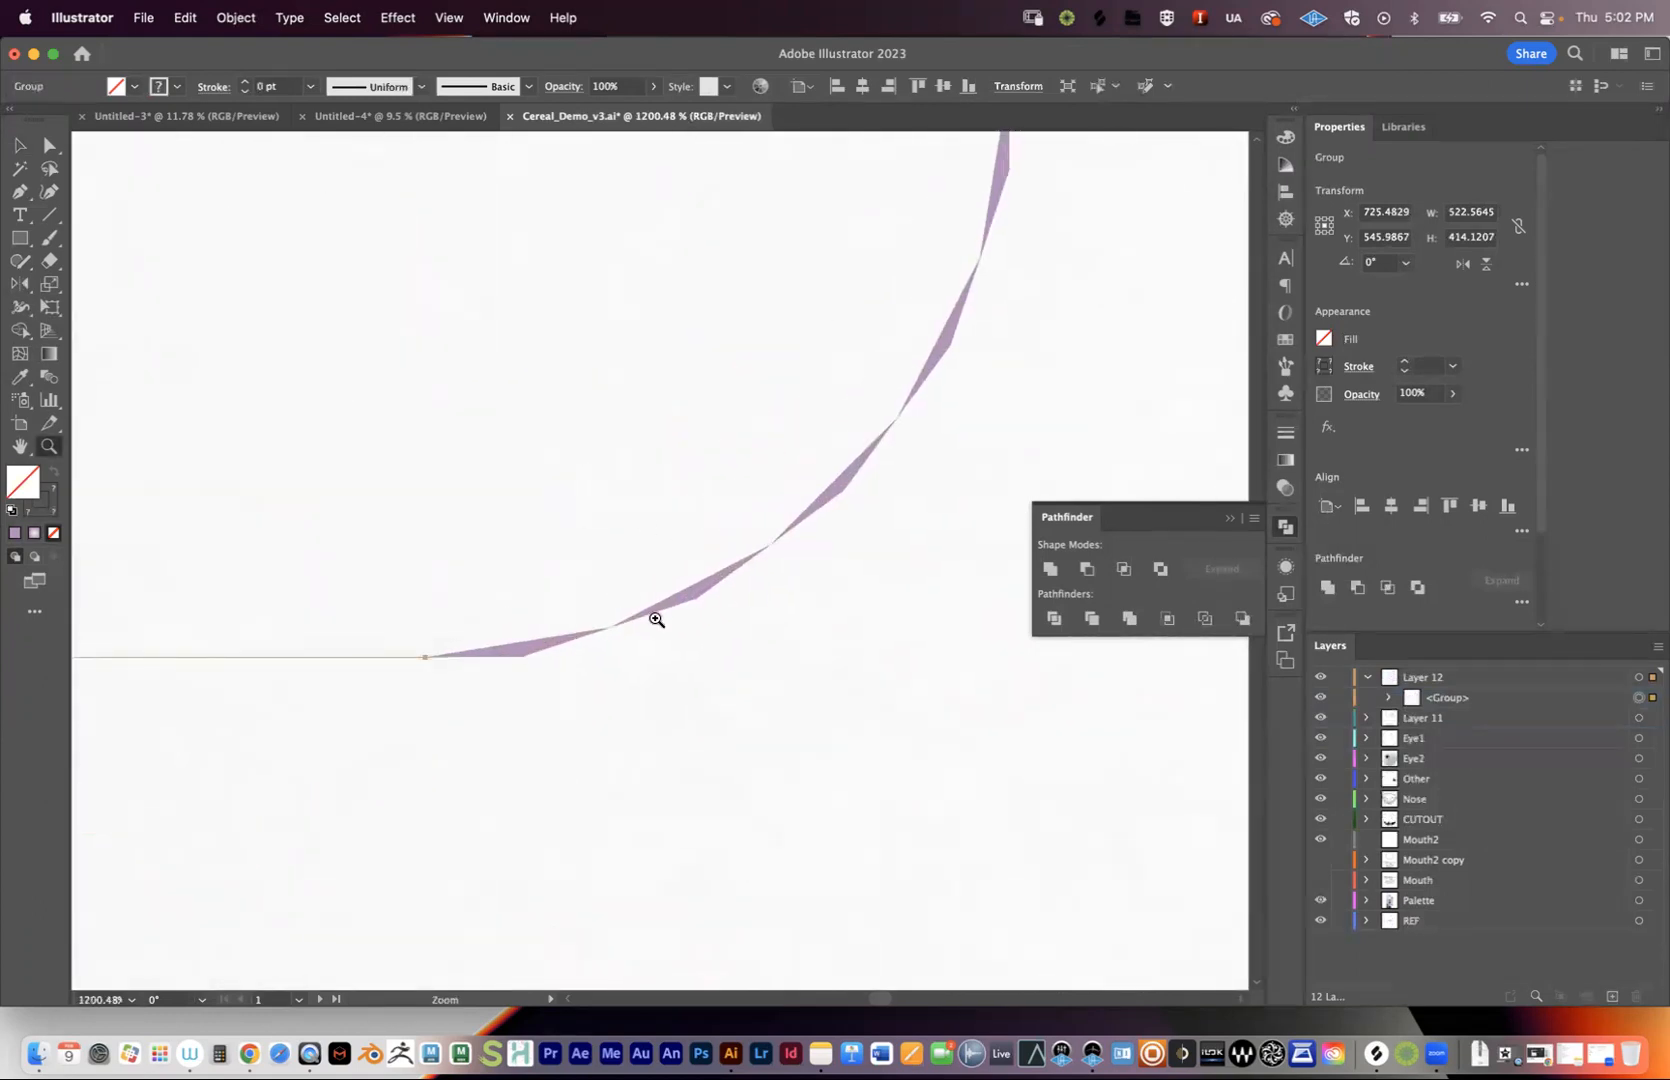
pyautogui.moveTo(1009, 328); pyautogui.dragTo(758, 610)
pyautogui.moveTo(922, 457)
pyautogui.mouseDown()
pyautogui.moveTo(550, 480)
pyautogui.moveTo(611, 552)
pyautogui.moveTo(988, 447)
pyautogui.moveTo(820, 492)
pyautogui.moveTo(656, 697)
pyautogui.mouseUp()
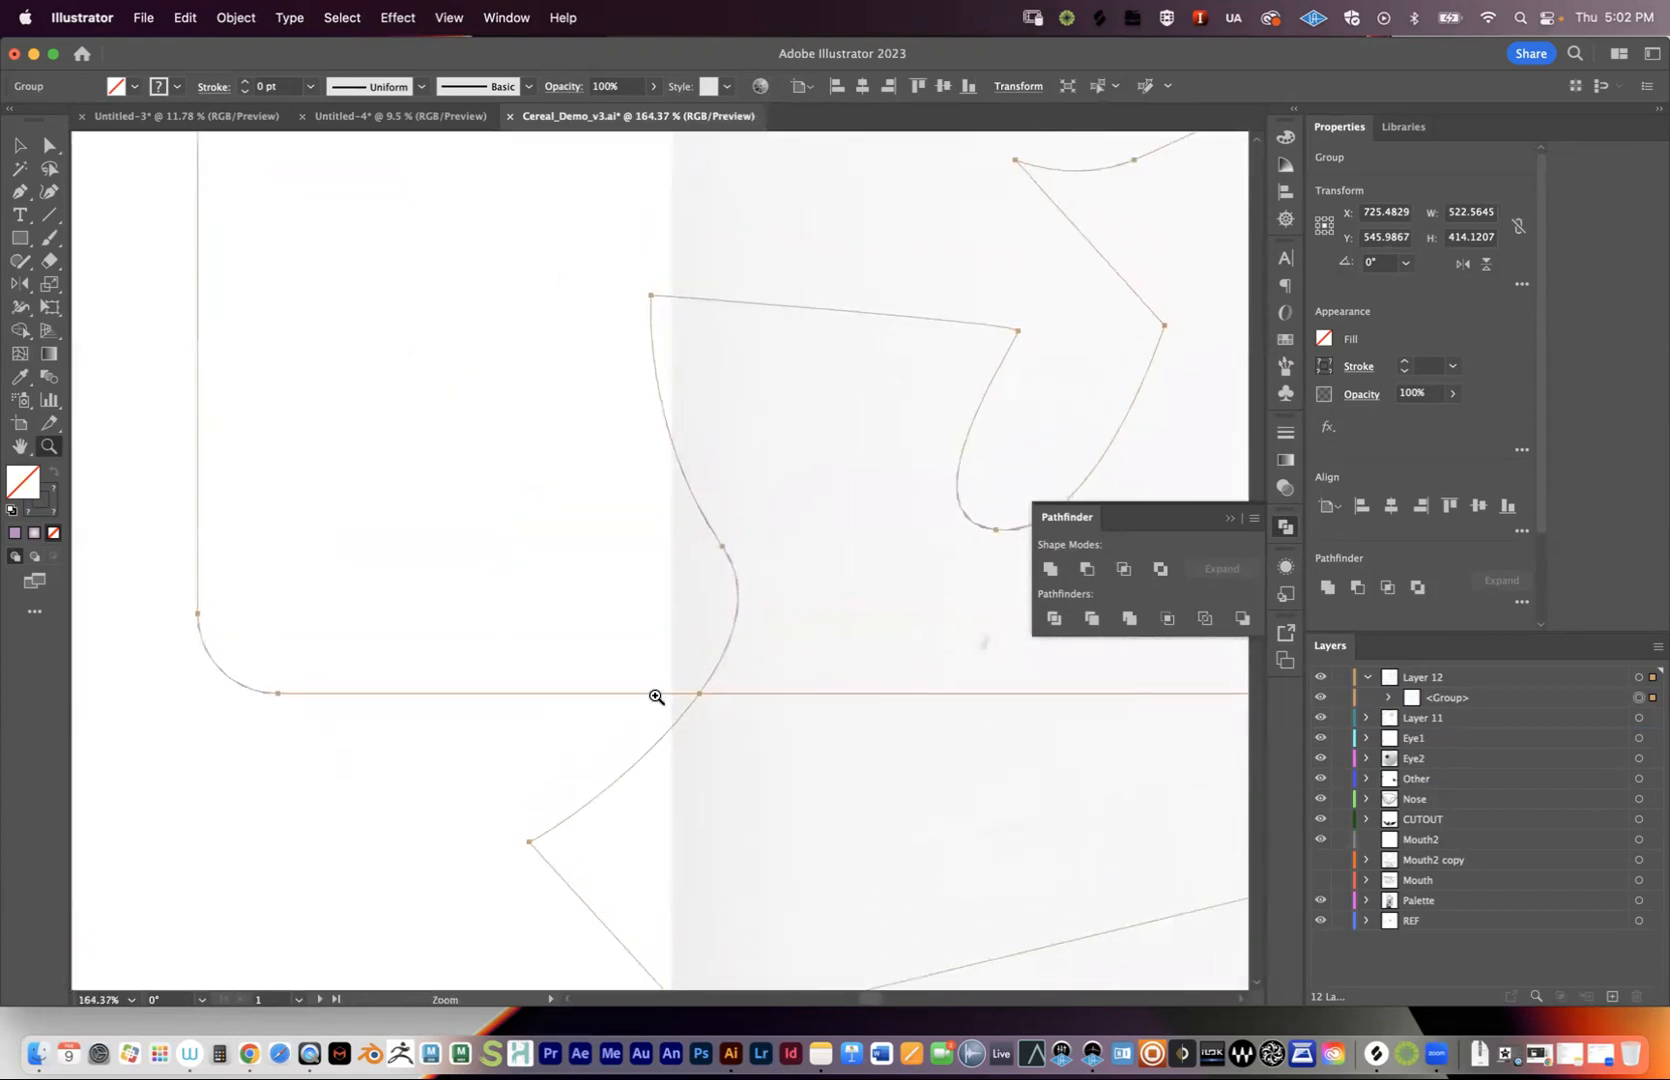
pyautogui.press('v')
pyautogui.click(421, 652)
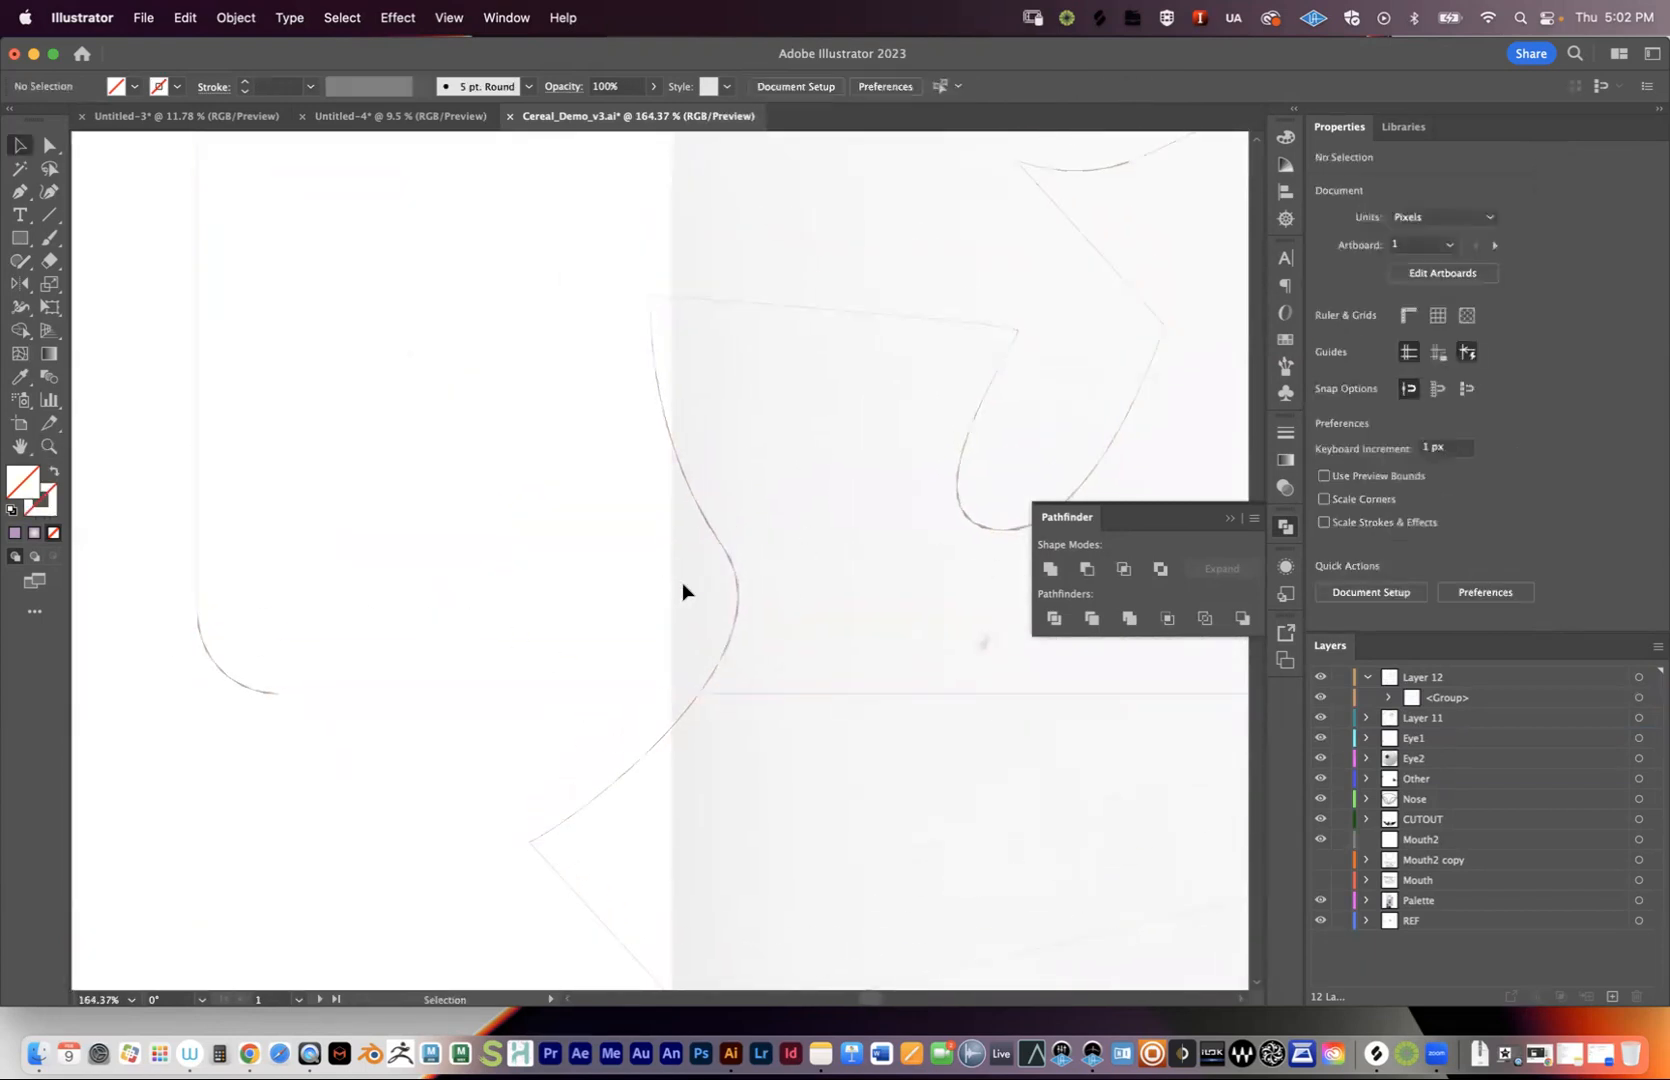
pyautogui.press('space')
pyautogui.moveTo(1106, 264); pyautogui.dragTo(578, 484)
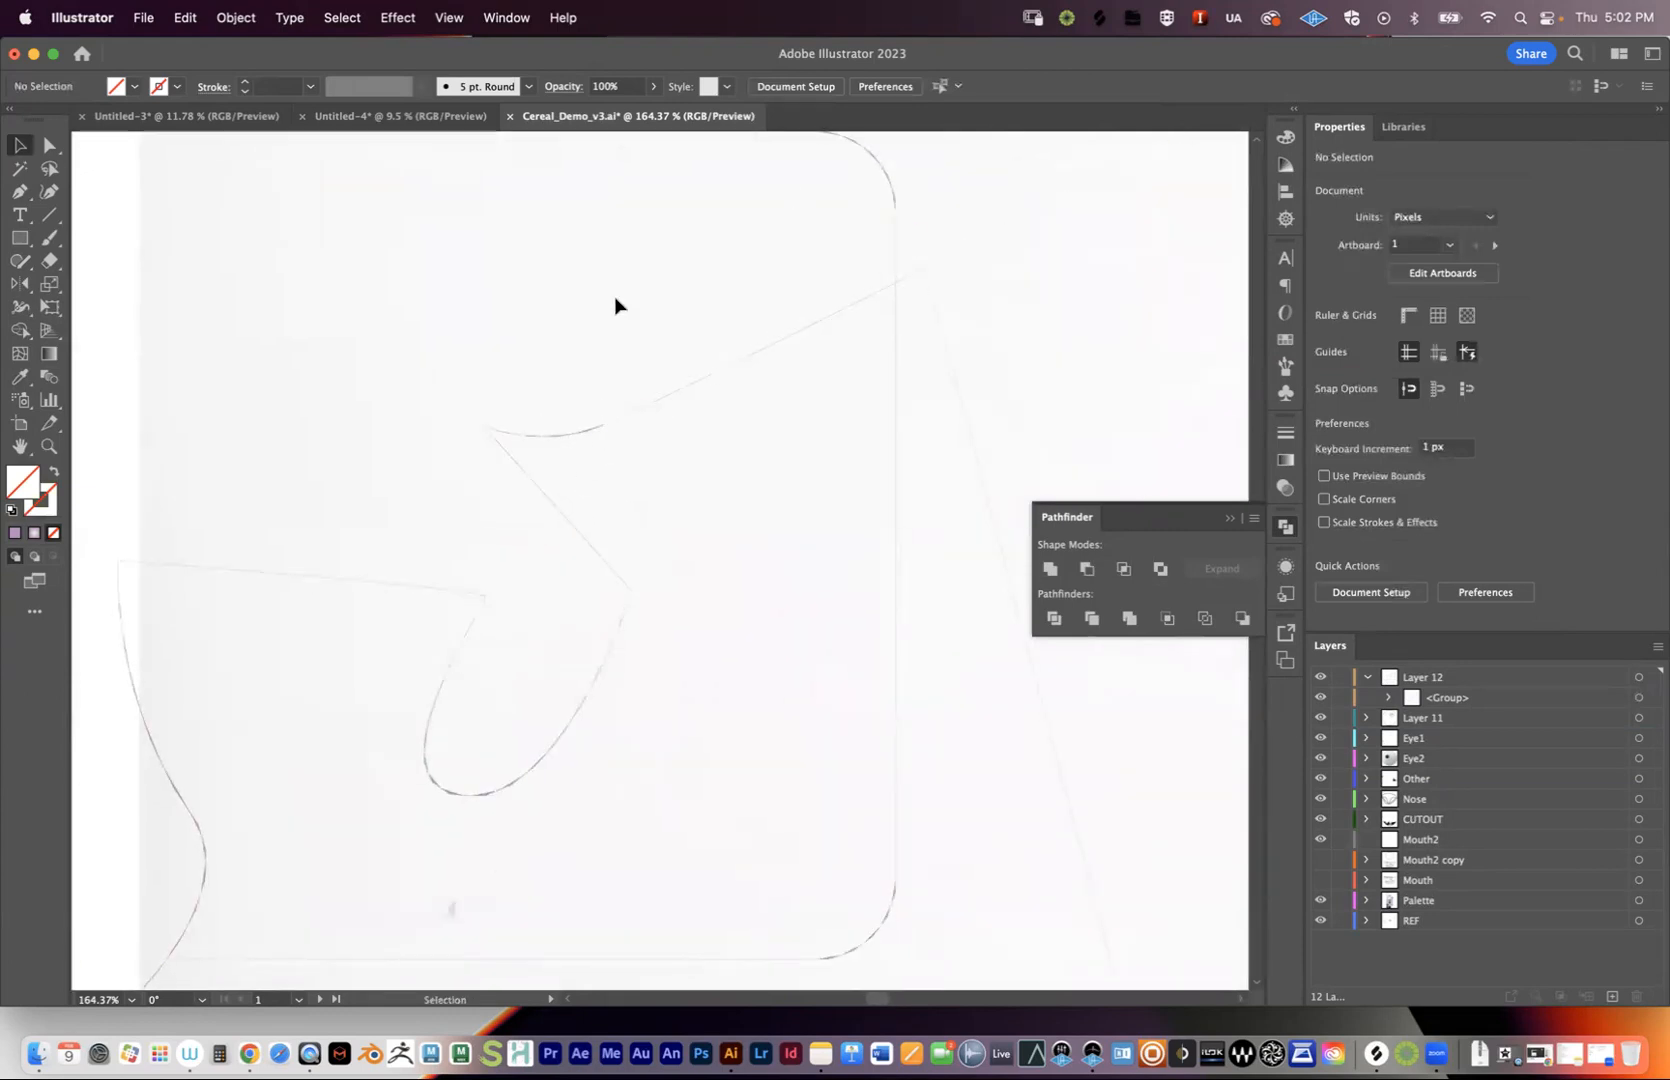
pyautogui.press('space')
pyautogui.moveTo(617, 302); pyautogui.dragTo(813, 383)
# - Delete the outlined group of example shapes above the character sketch
pyautogui.press('z')
pyautogui.moveTo(936, 437); pyautogui.dragTo(406, 494)
pyautogui.press('space')
pyautogui.moveTo(940, 507); pyautogui.dragTo(556, 440)
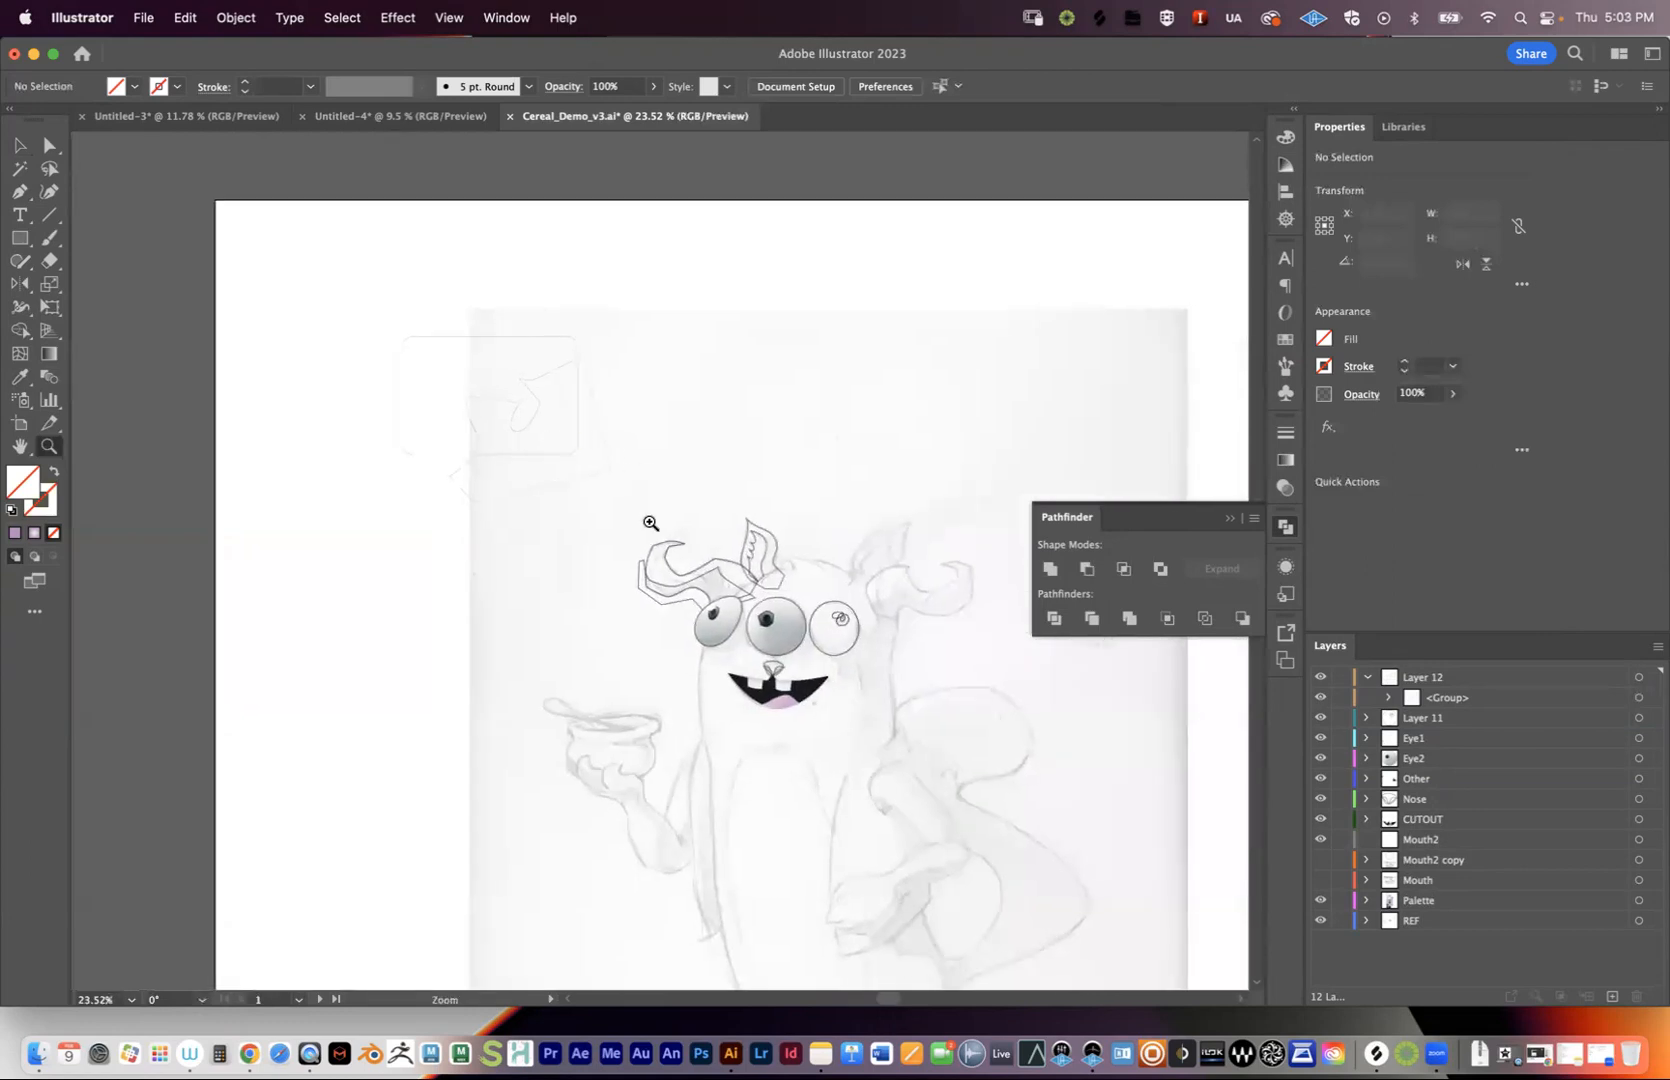
pyautogui.press('v')
pyautogui.moveTo(332, 262); pyautogui.dragTo(597, 605)
pyautogui.press('Delete')
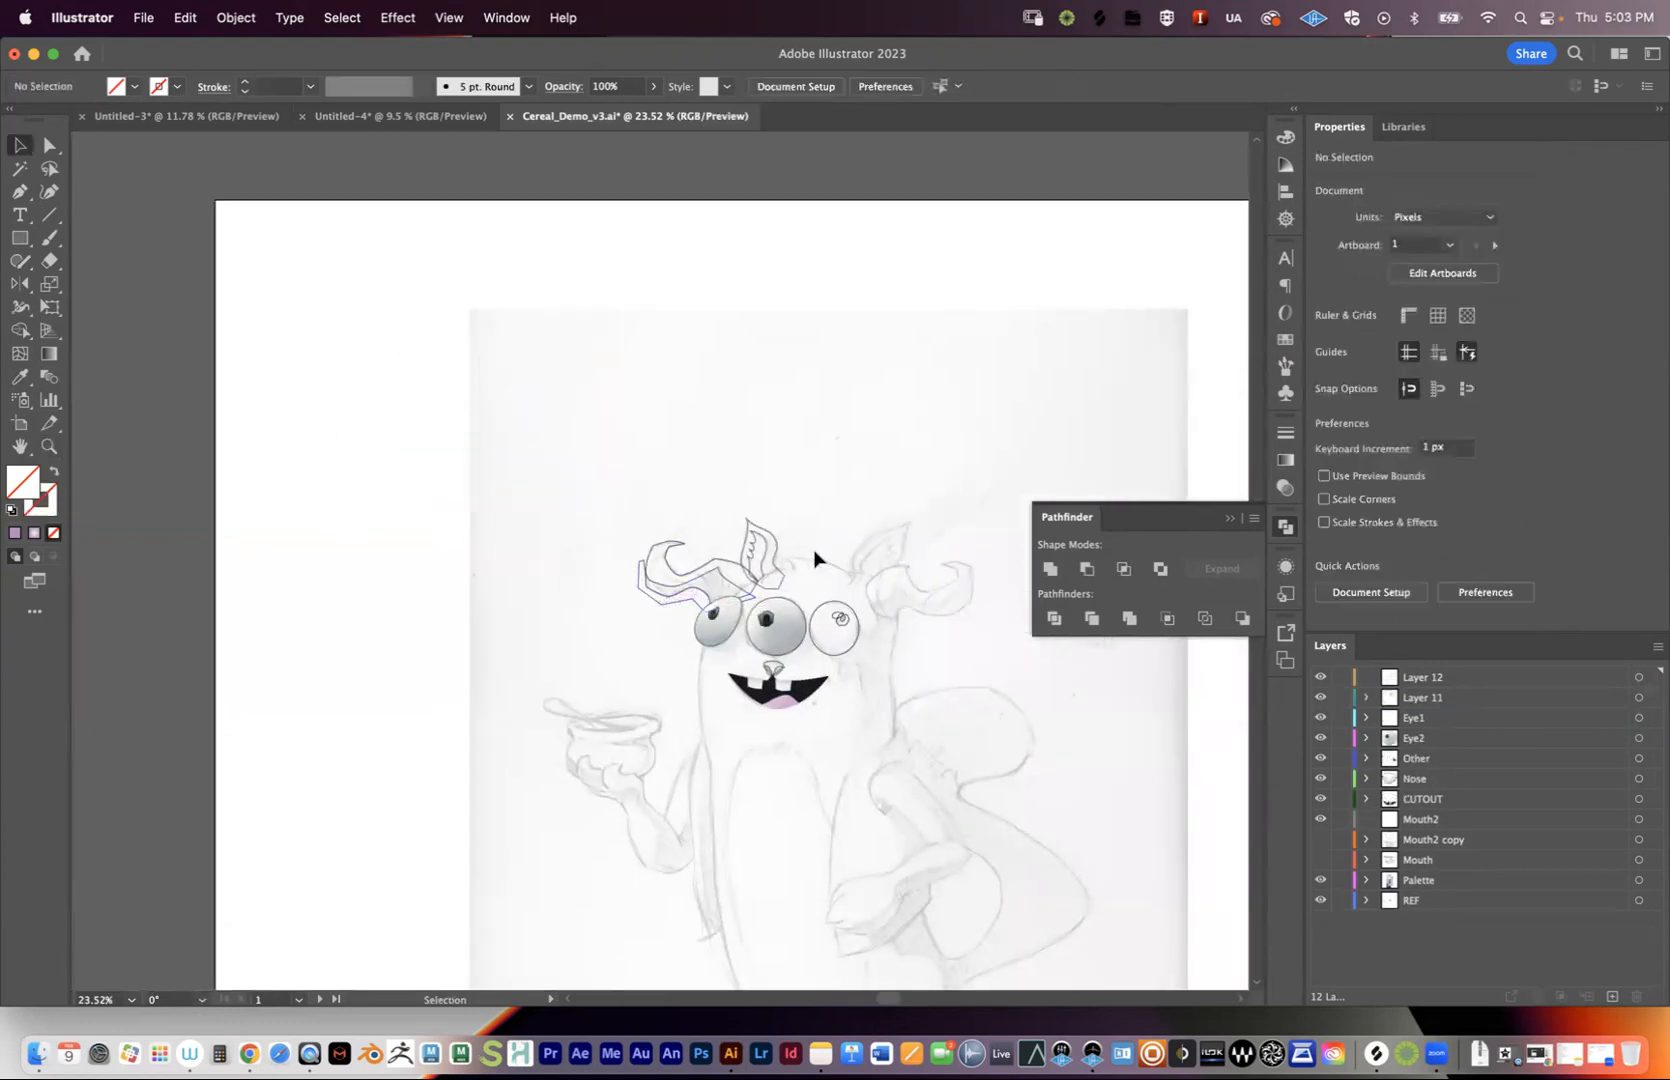
# - Identify the layer holding the character's third, unshaded eye and rename Layer 11 as Eye3
pyautogui.press('space')
pyautogui.moveTo(829, 655); pyautogui.dragTo(648, 557)
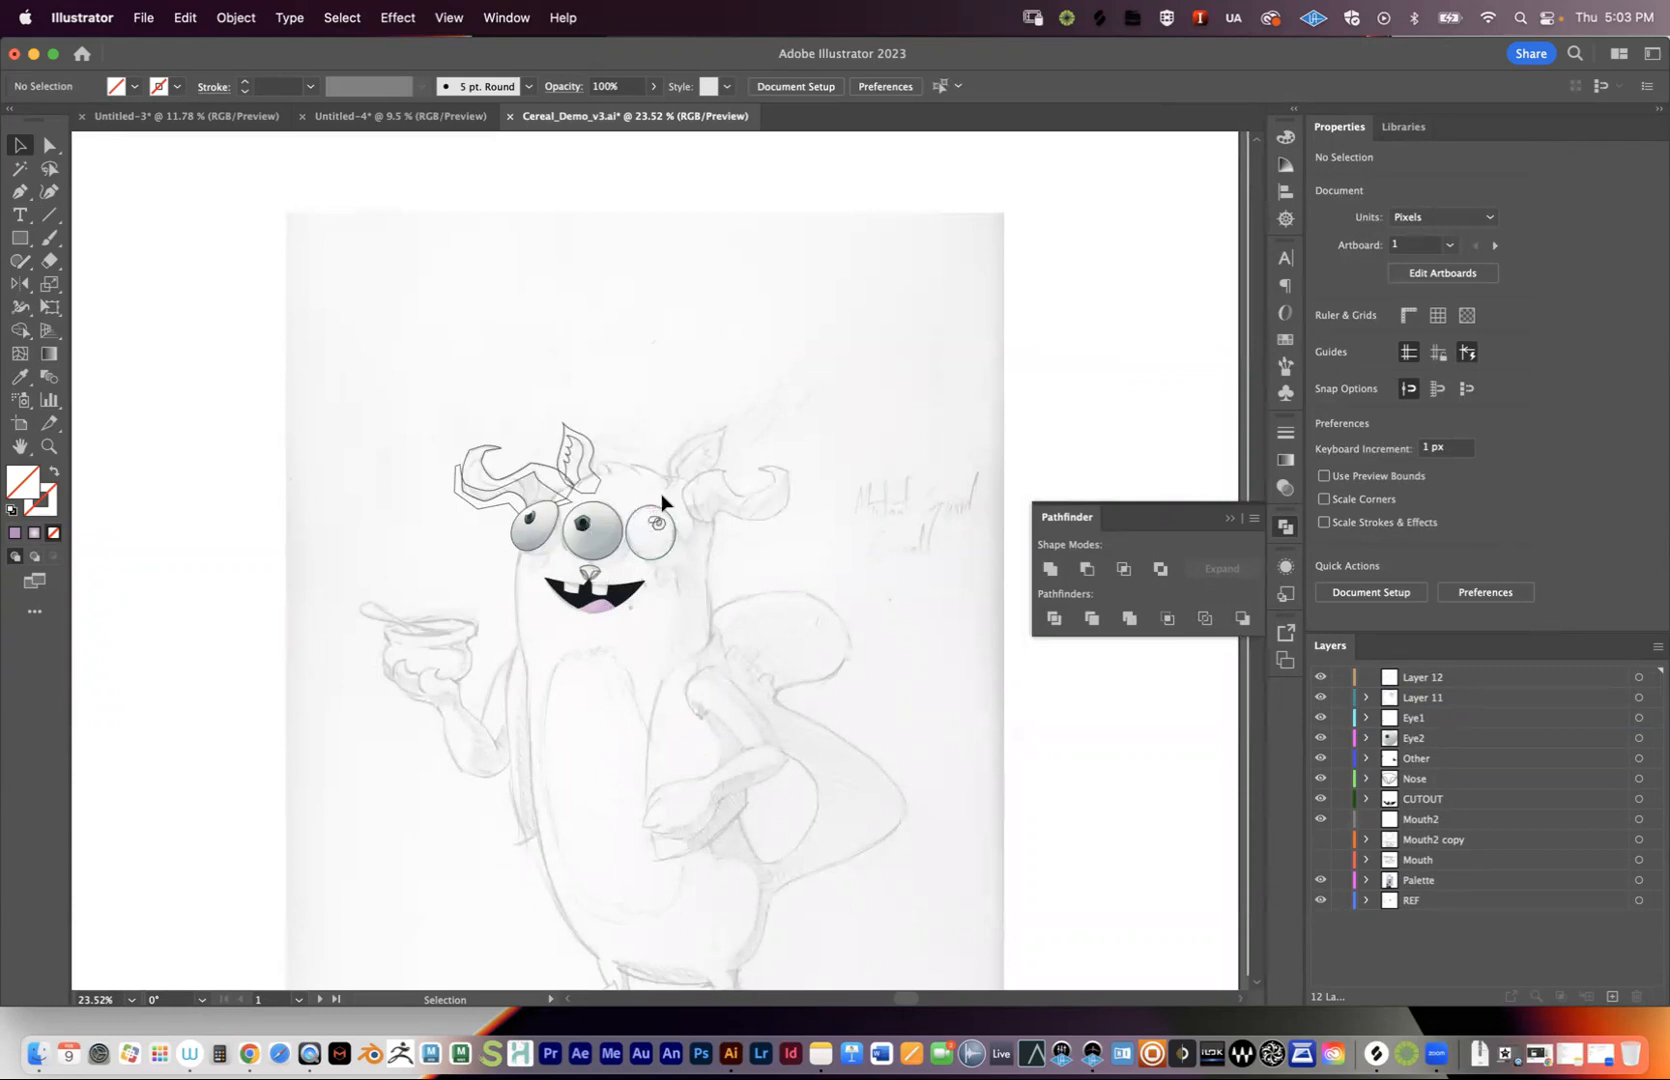
pyautogui.press('z')
pyautogui.moveTo(607, 562); pyautogui.dragTo(913, 540)
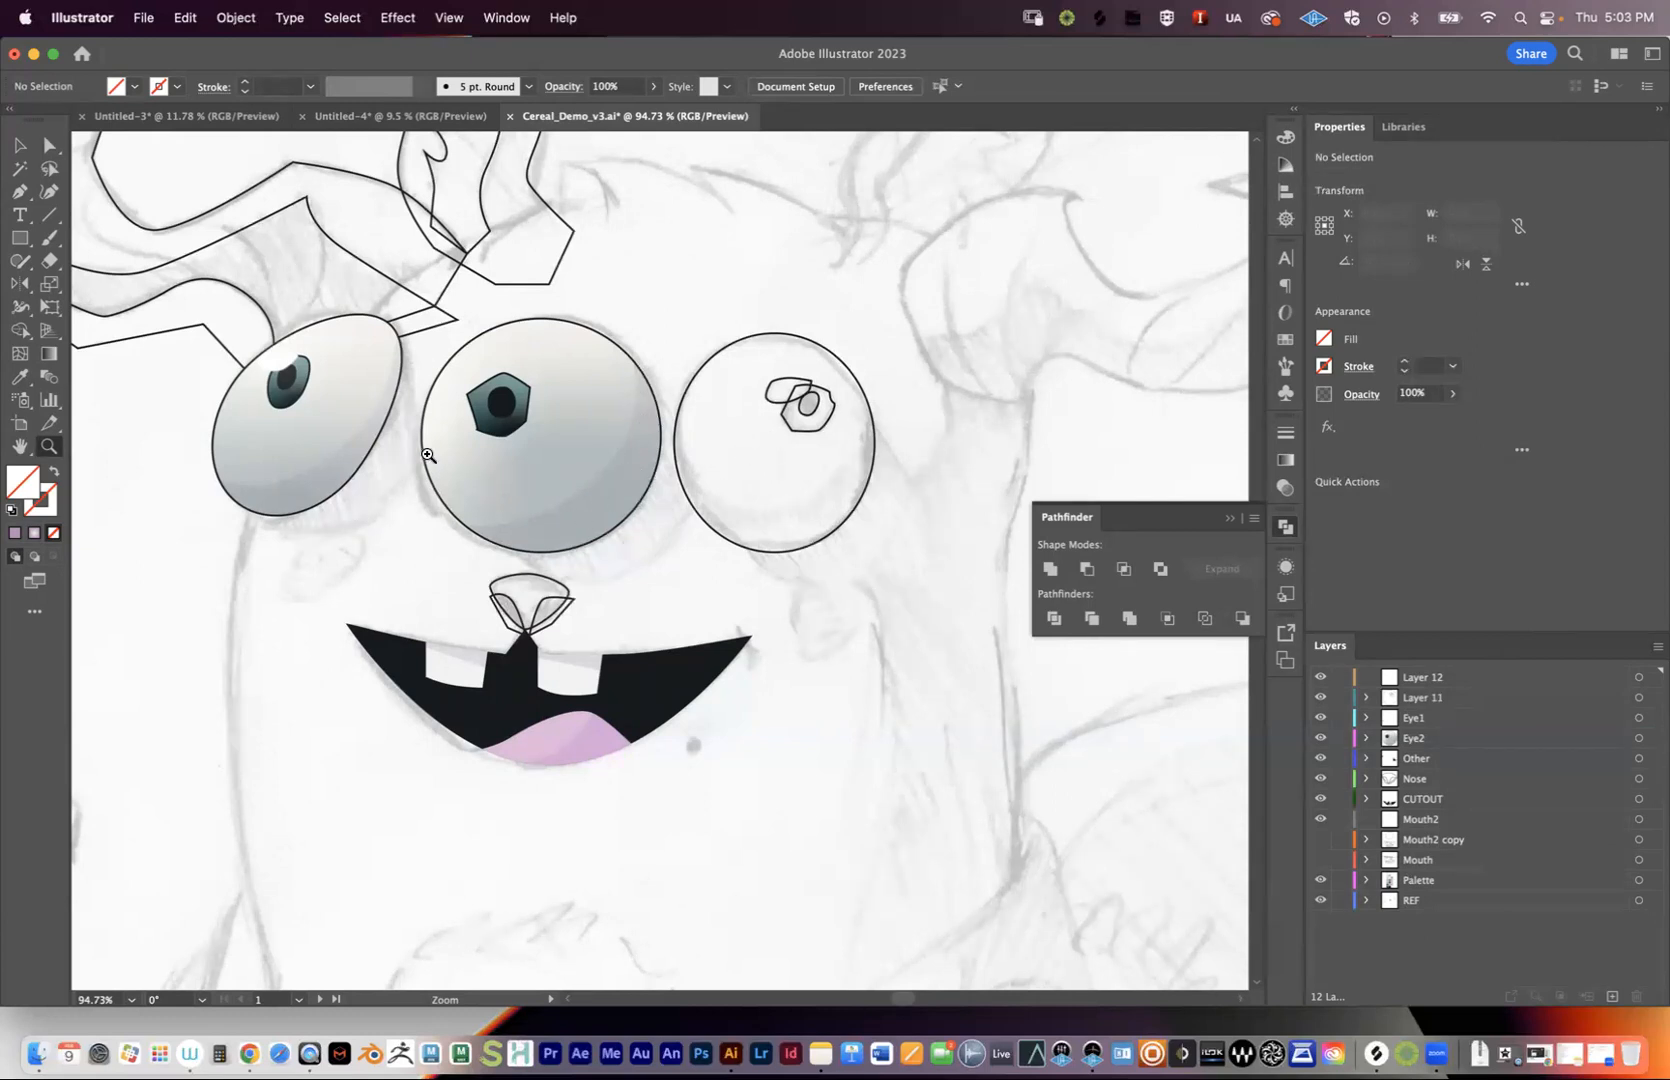
pyautogui.moveTo(785, 490); pyautogui.dragTo(709, 436)
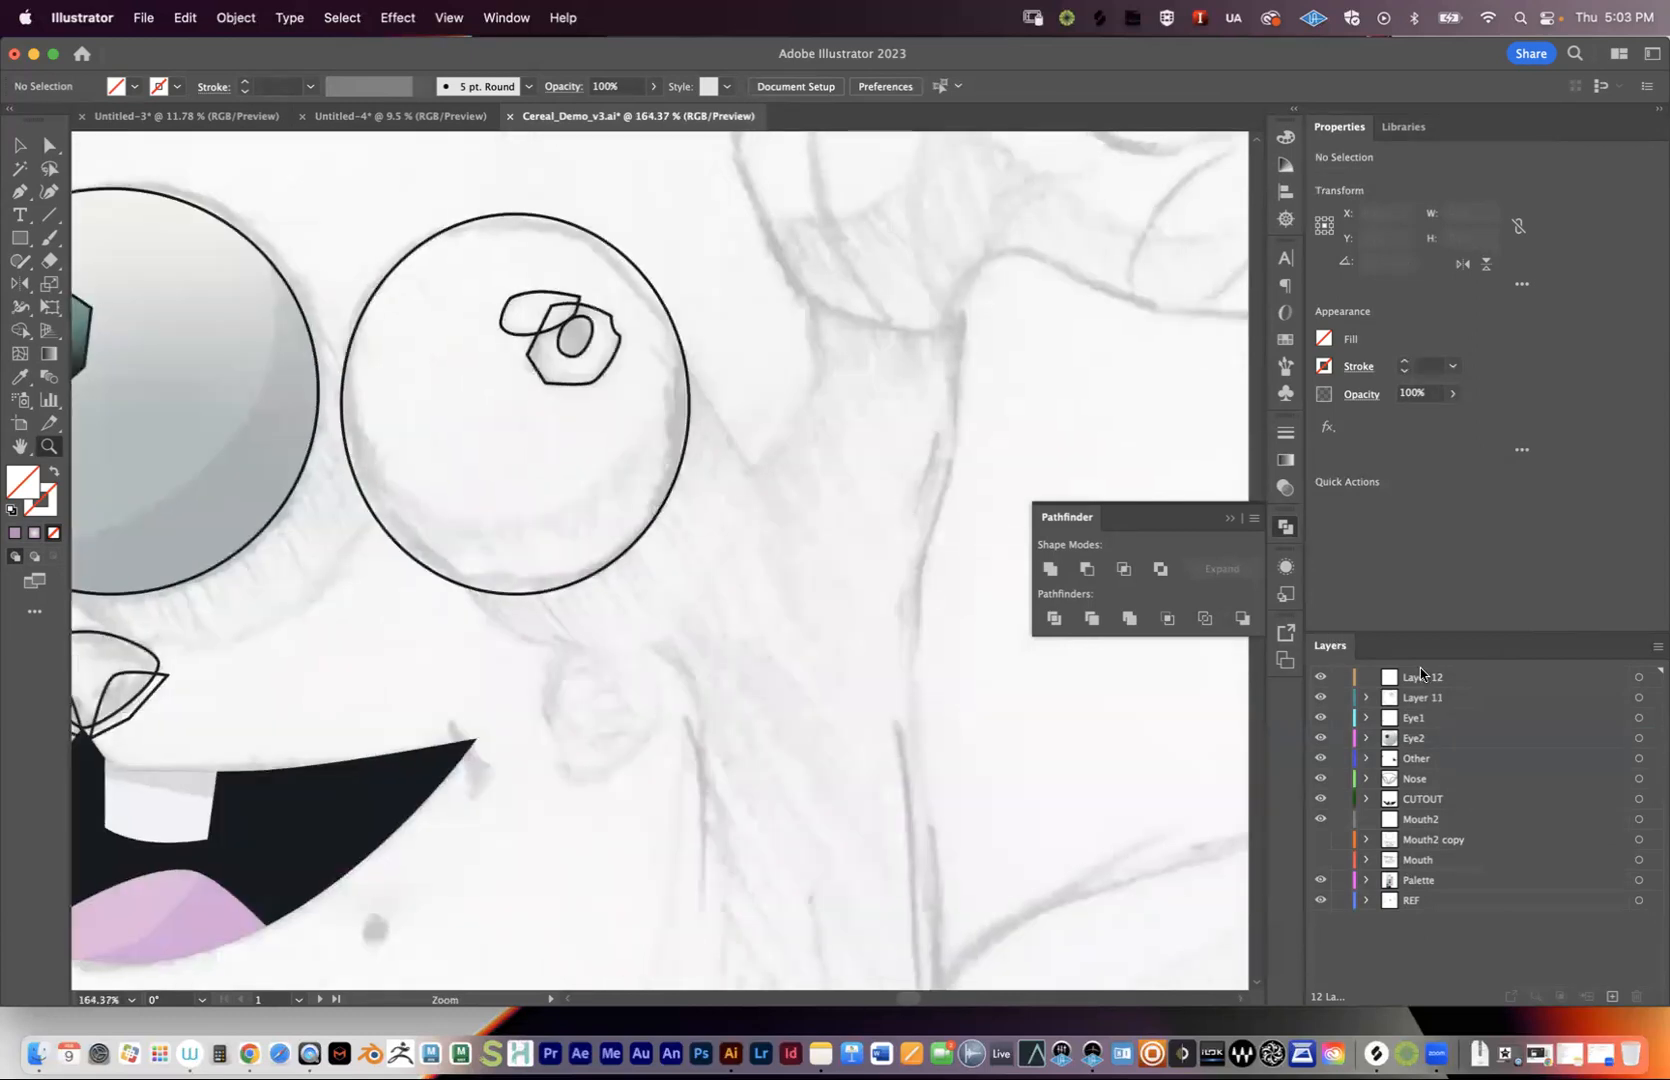
pyautogui.click(1414, 719)
pyautogui.click(1388, 700)
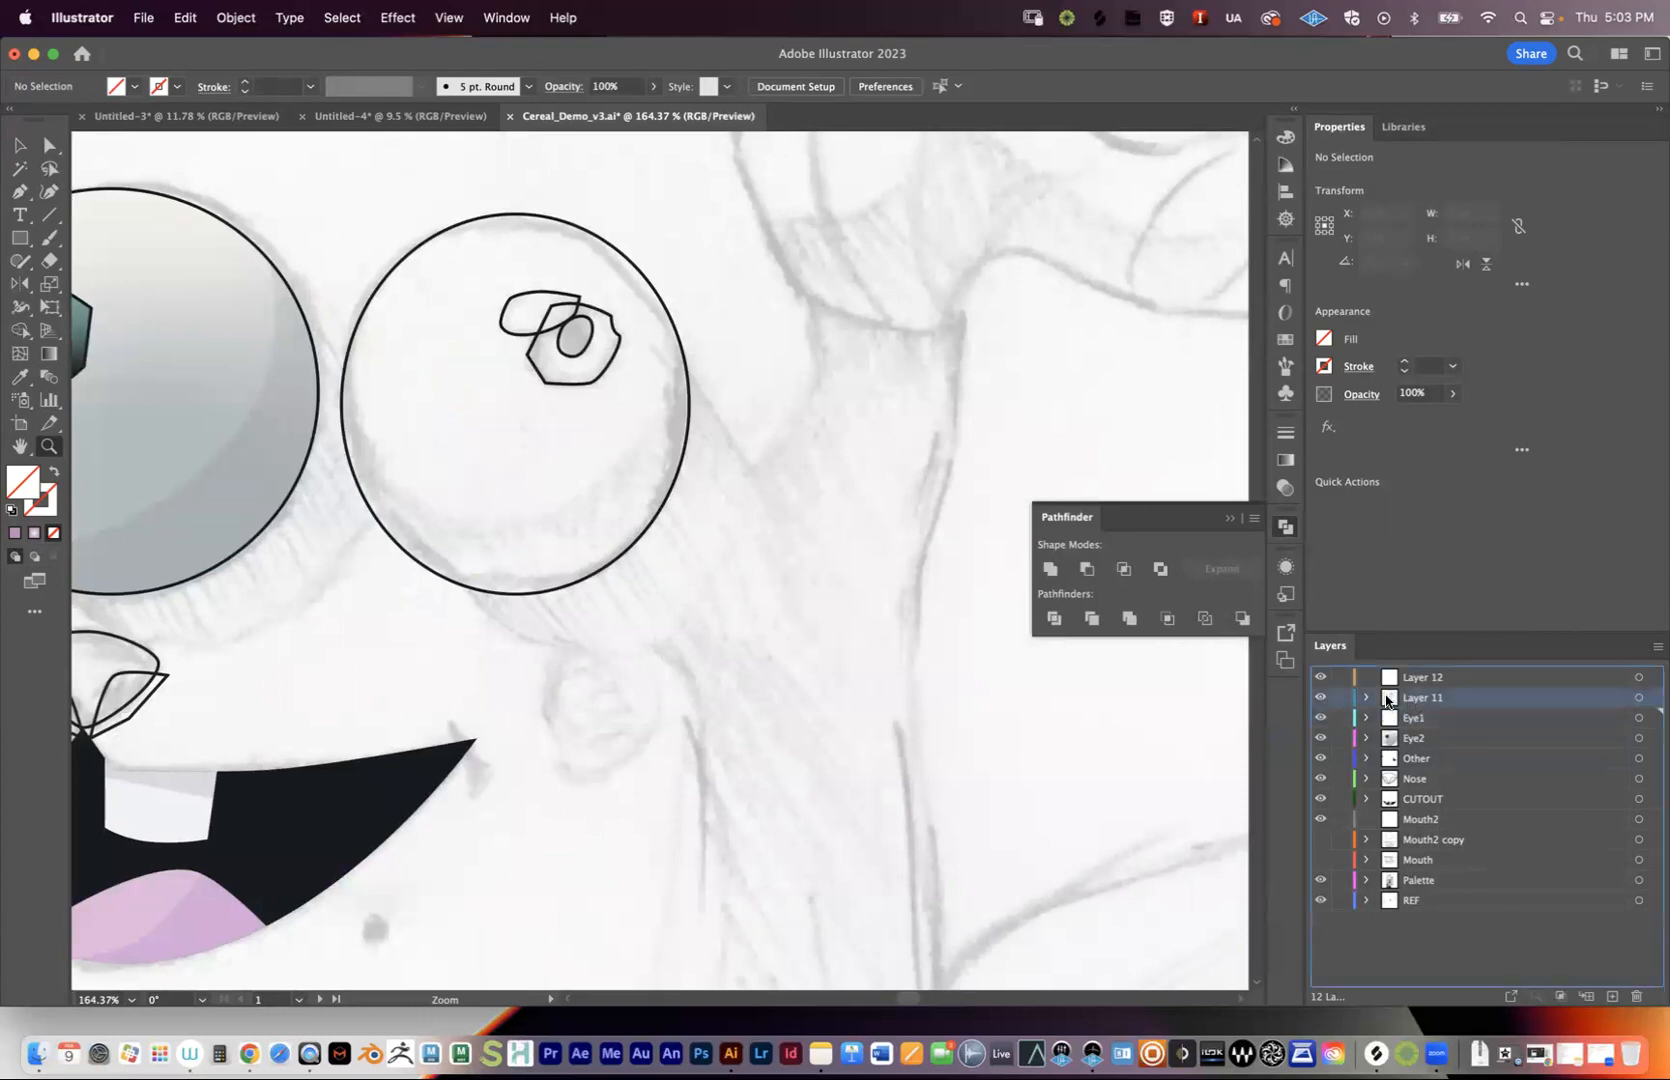
pyautogui.click(1320, 697)
pyautogui.click(1320, 697)
pyautogui.click(1366, 697)
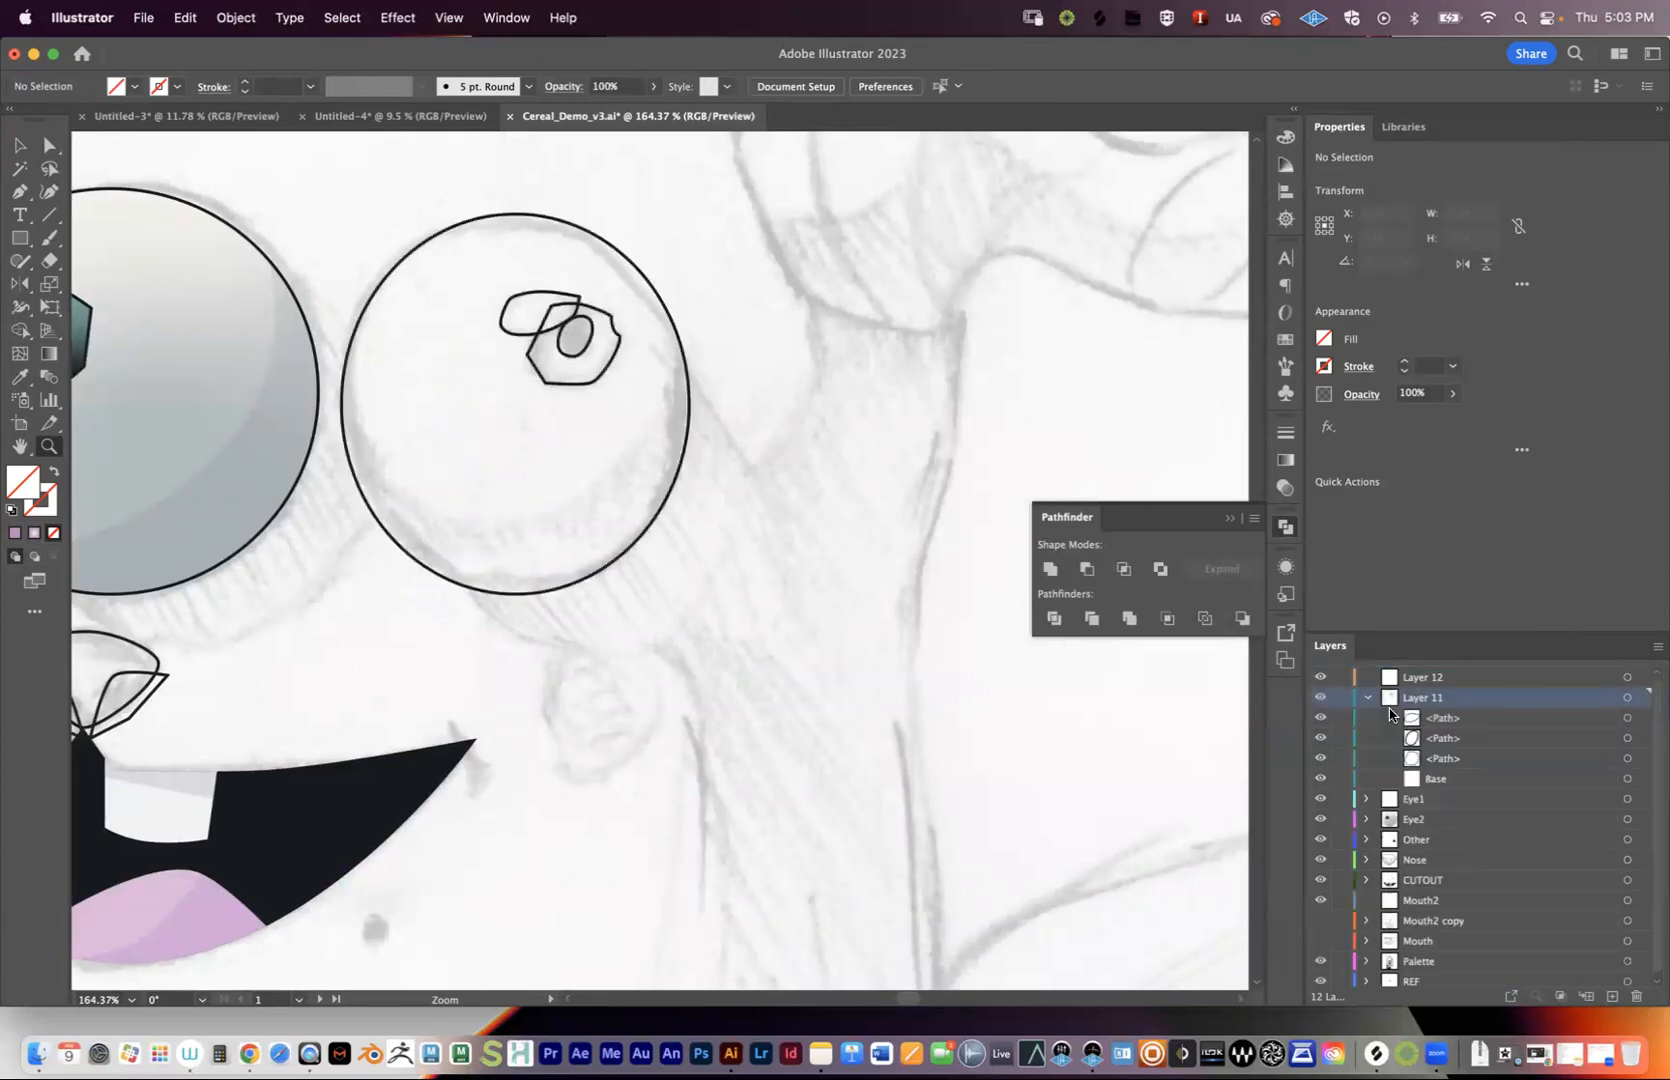
pyautogui.doubleClick(1423, 698)
pyautogui.write('Eye3')
pyautogui.press('Return')
# - Check the stroke color of the third eye's base ellipse without changing it
pyautogui.click(19, 192)
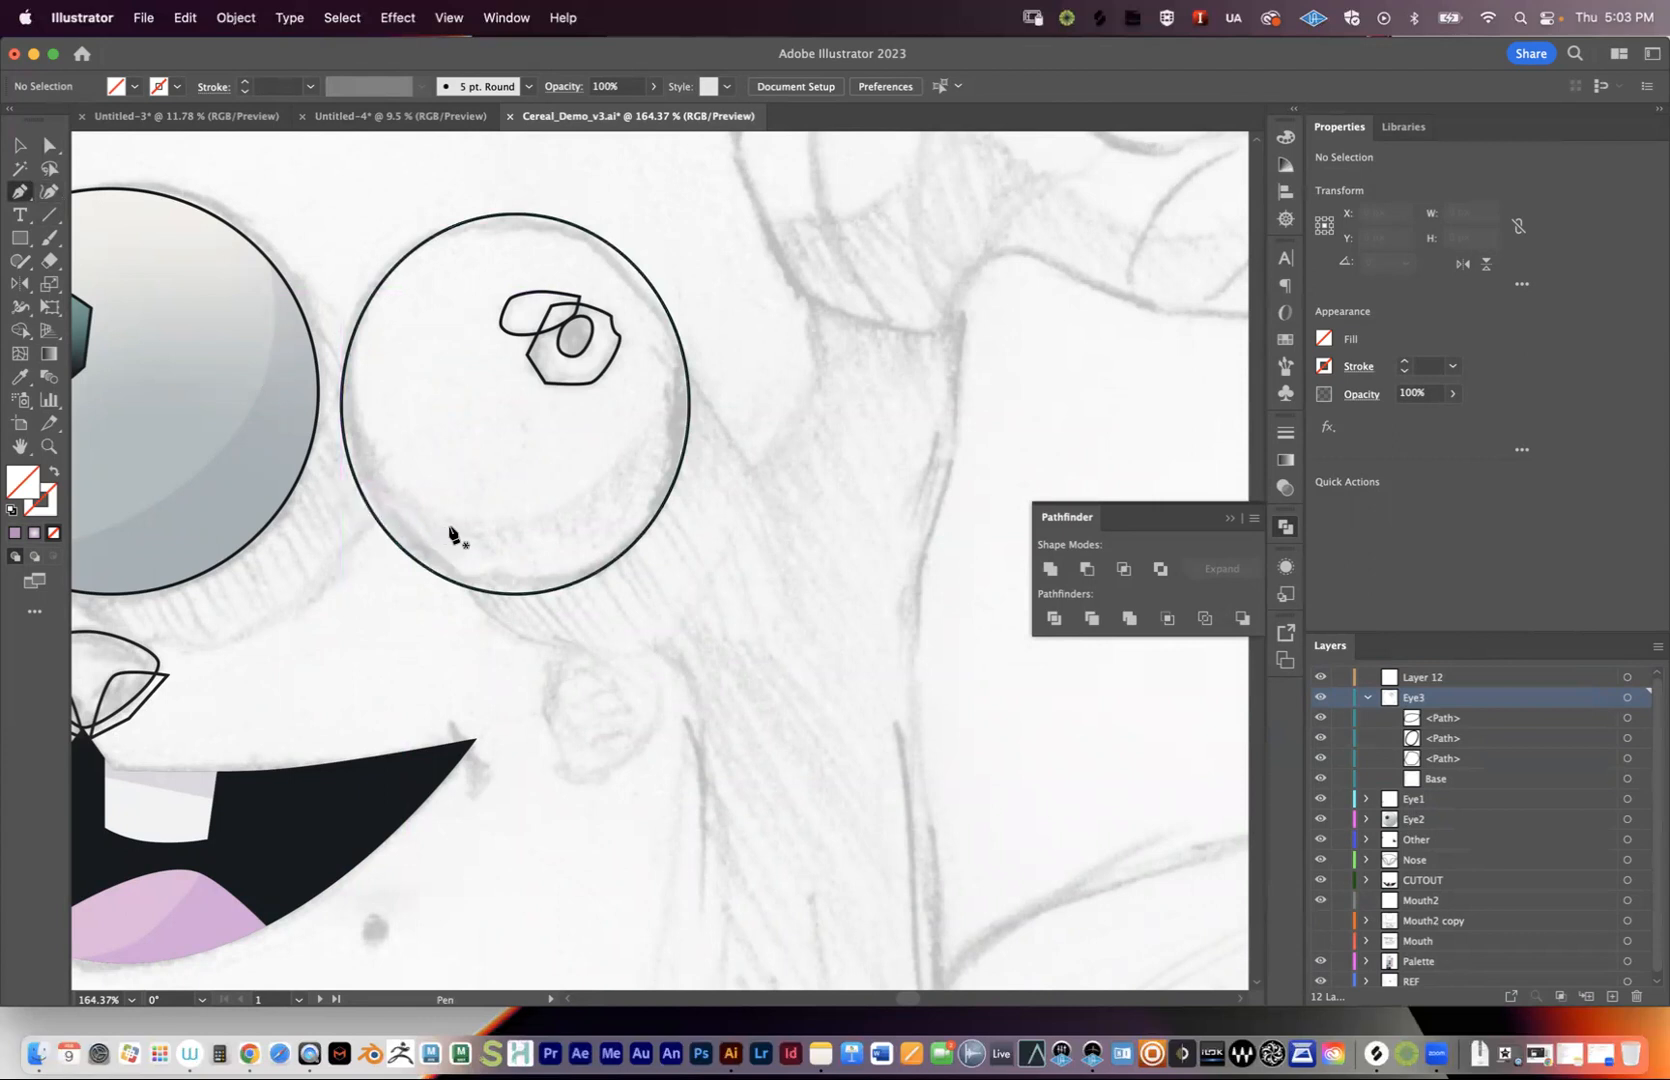
pyautogui.press('v')
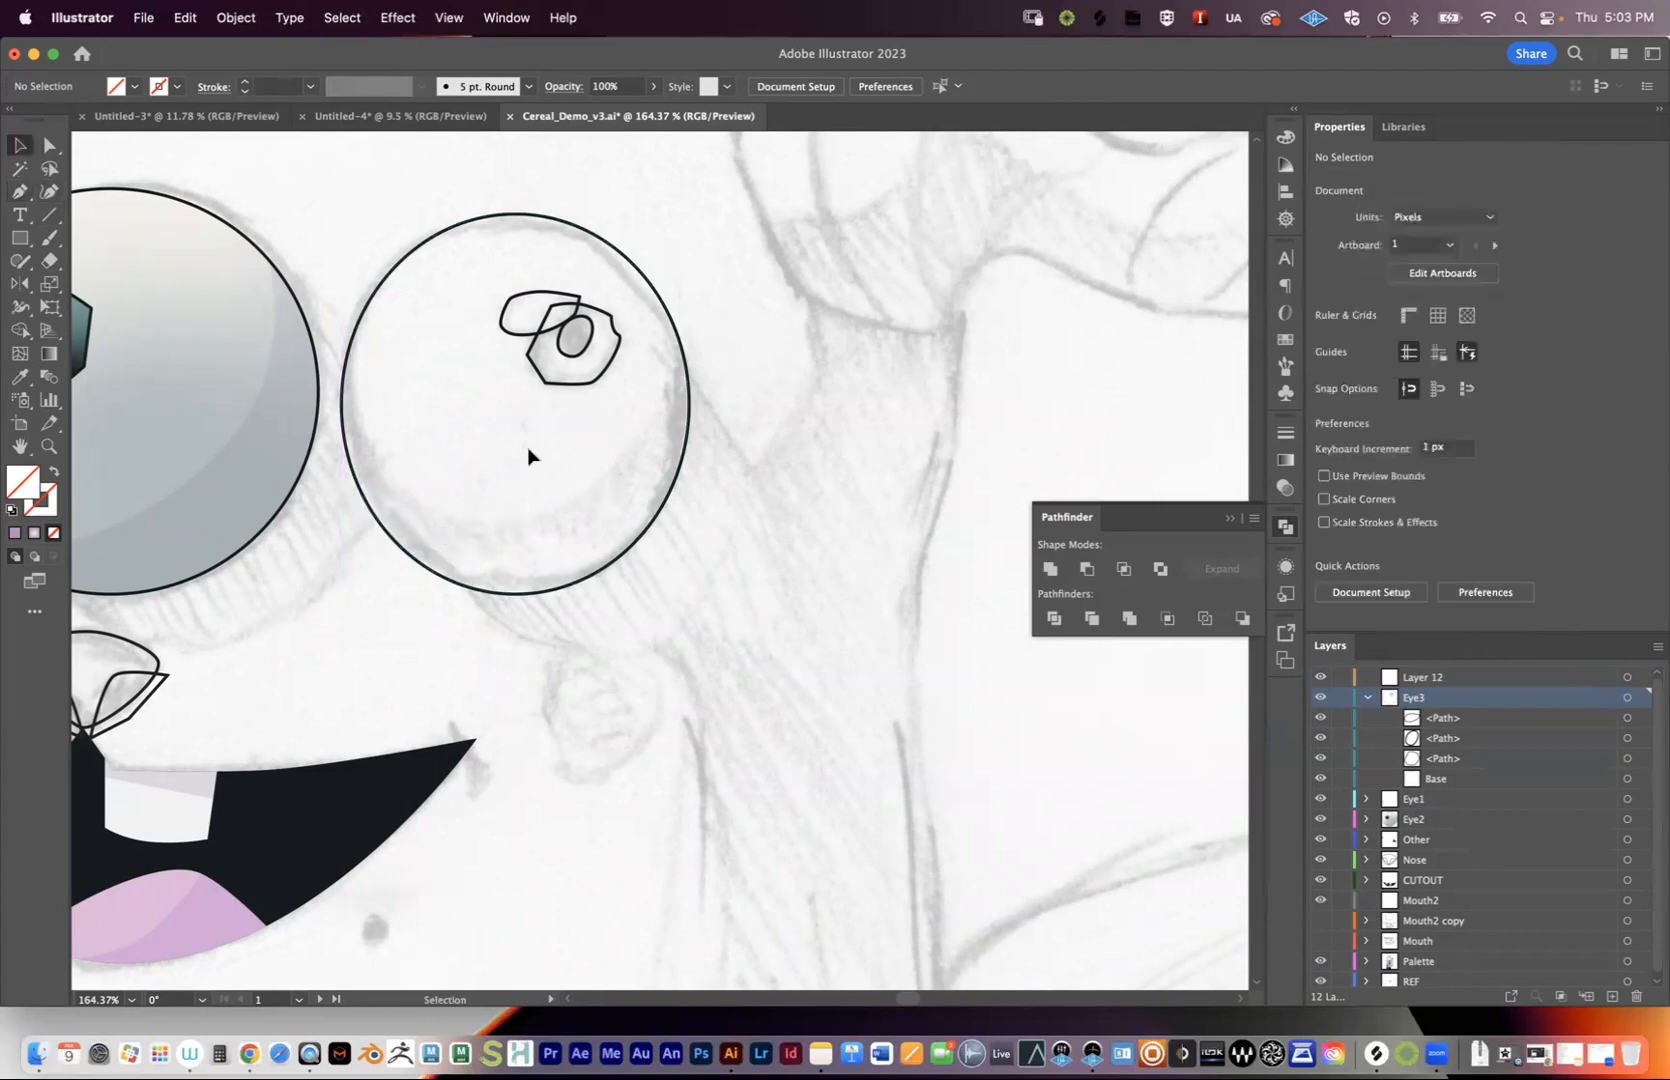
pyautogui.moveTo(530, 525)
pyautogui.mouseDown()
pyautogui.moveTo(555, 540)
pyautogui.moveTo(522, 555)
pyautogui.mouseUp()
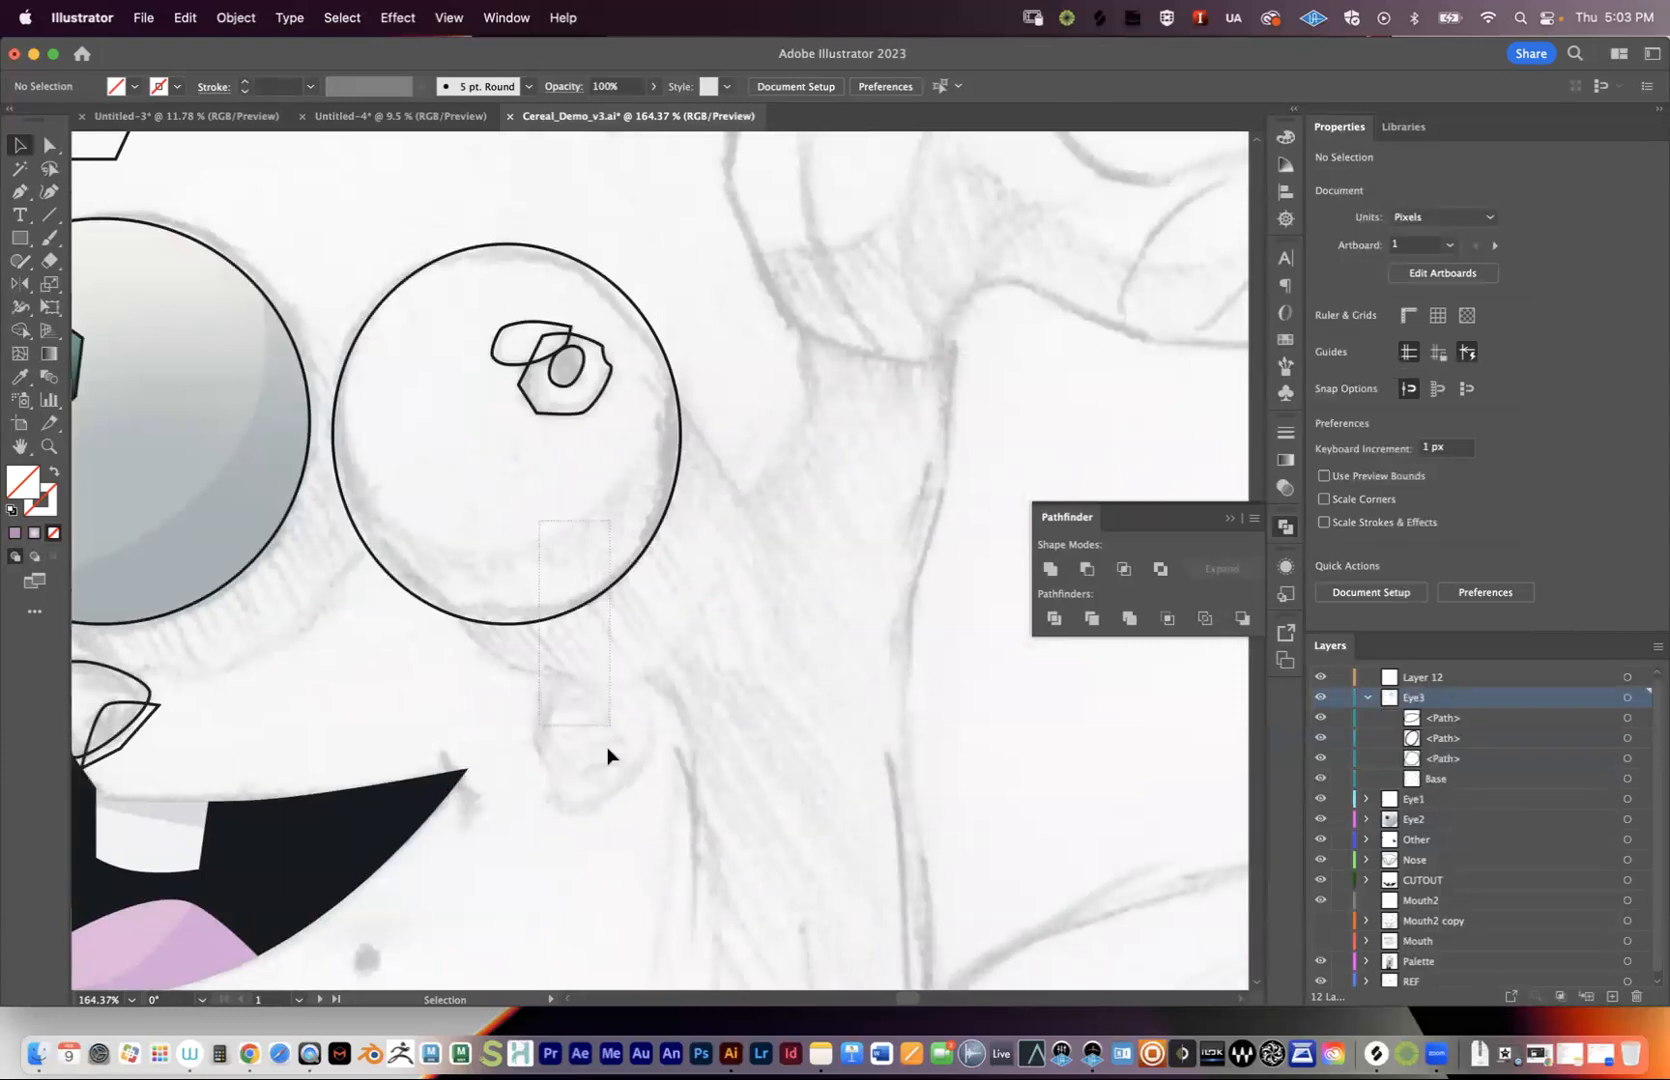
pyautogui.click(577, 622)
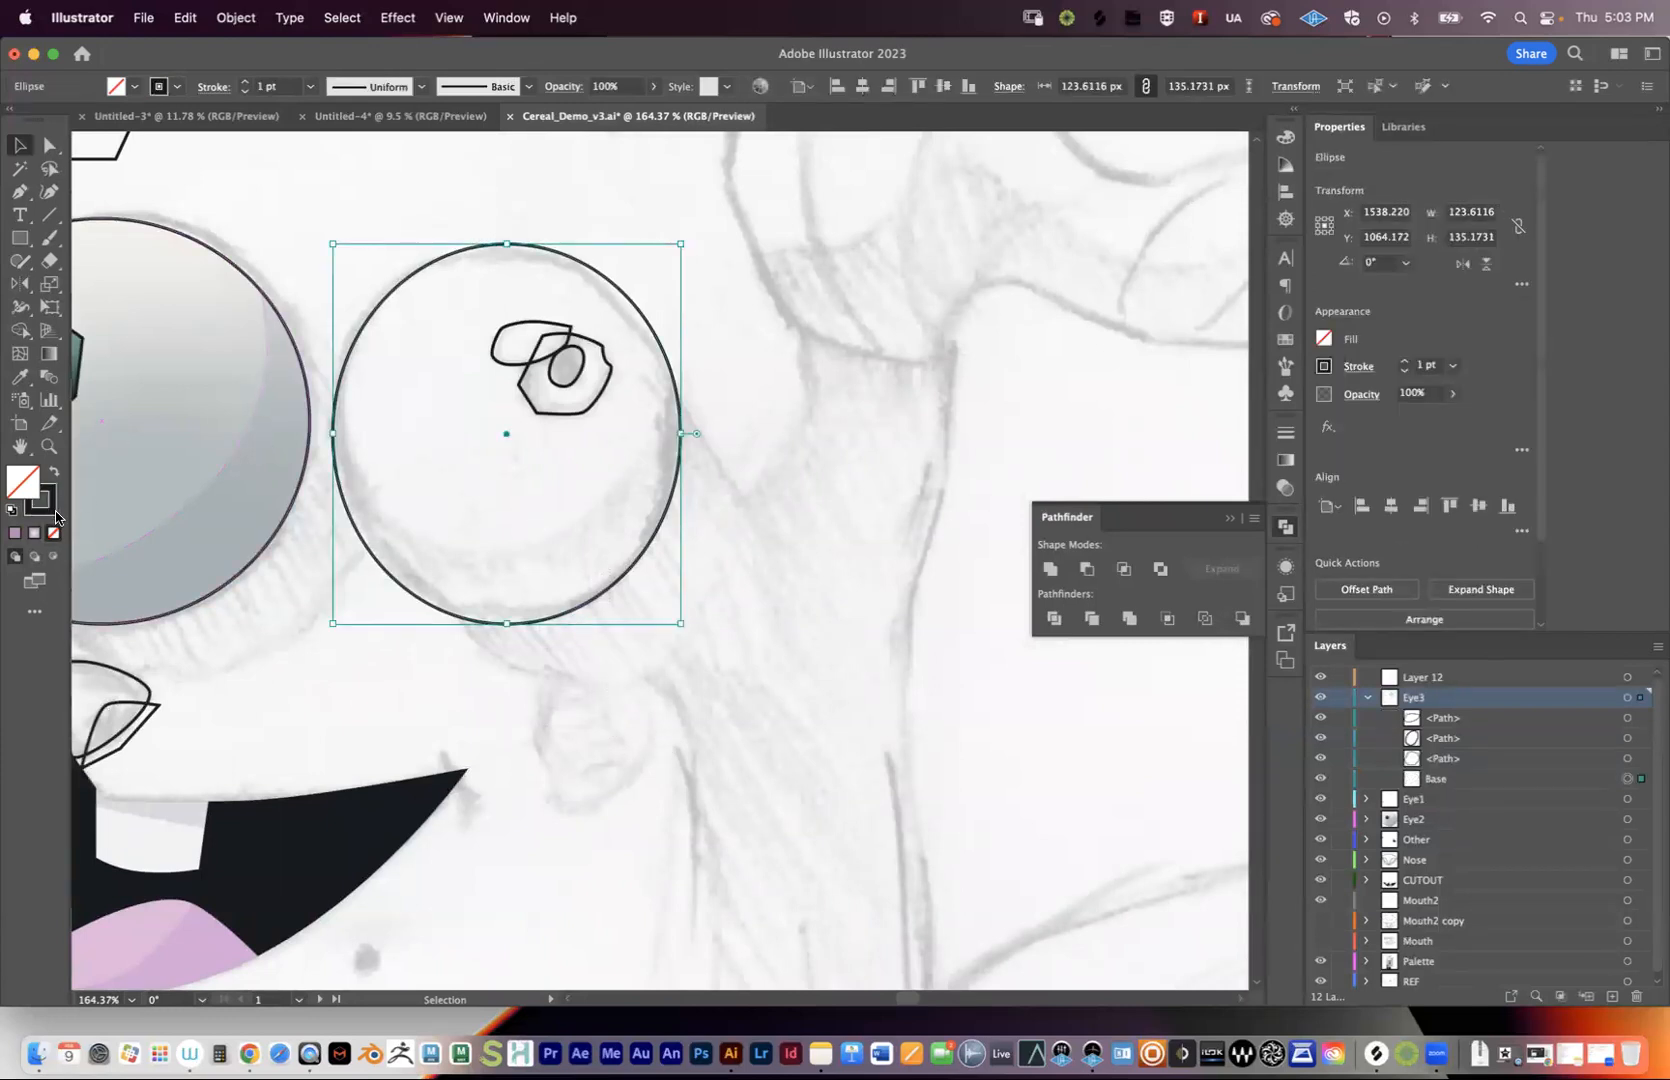
pyautogui.doubleClick(55, 513)
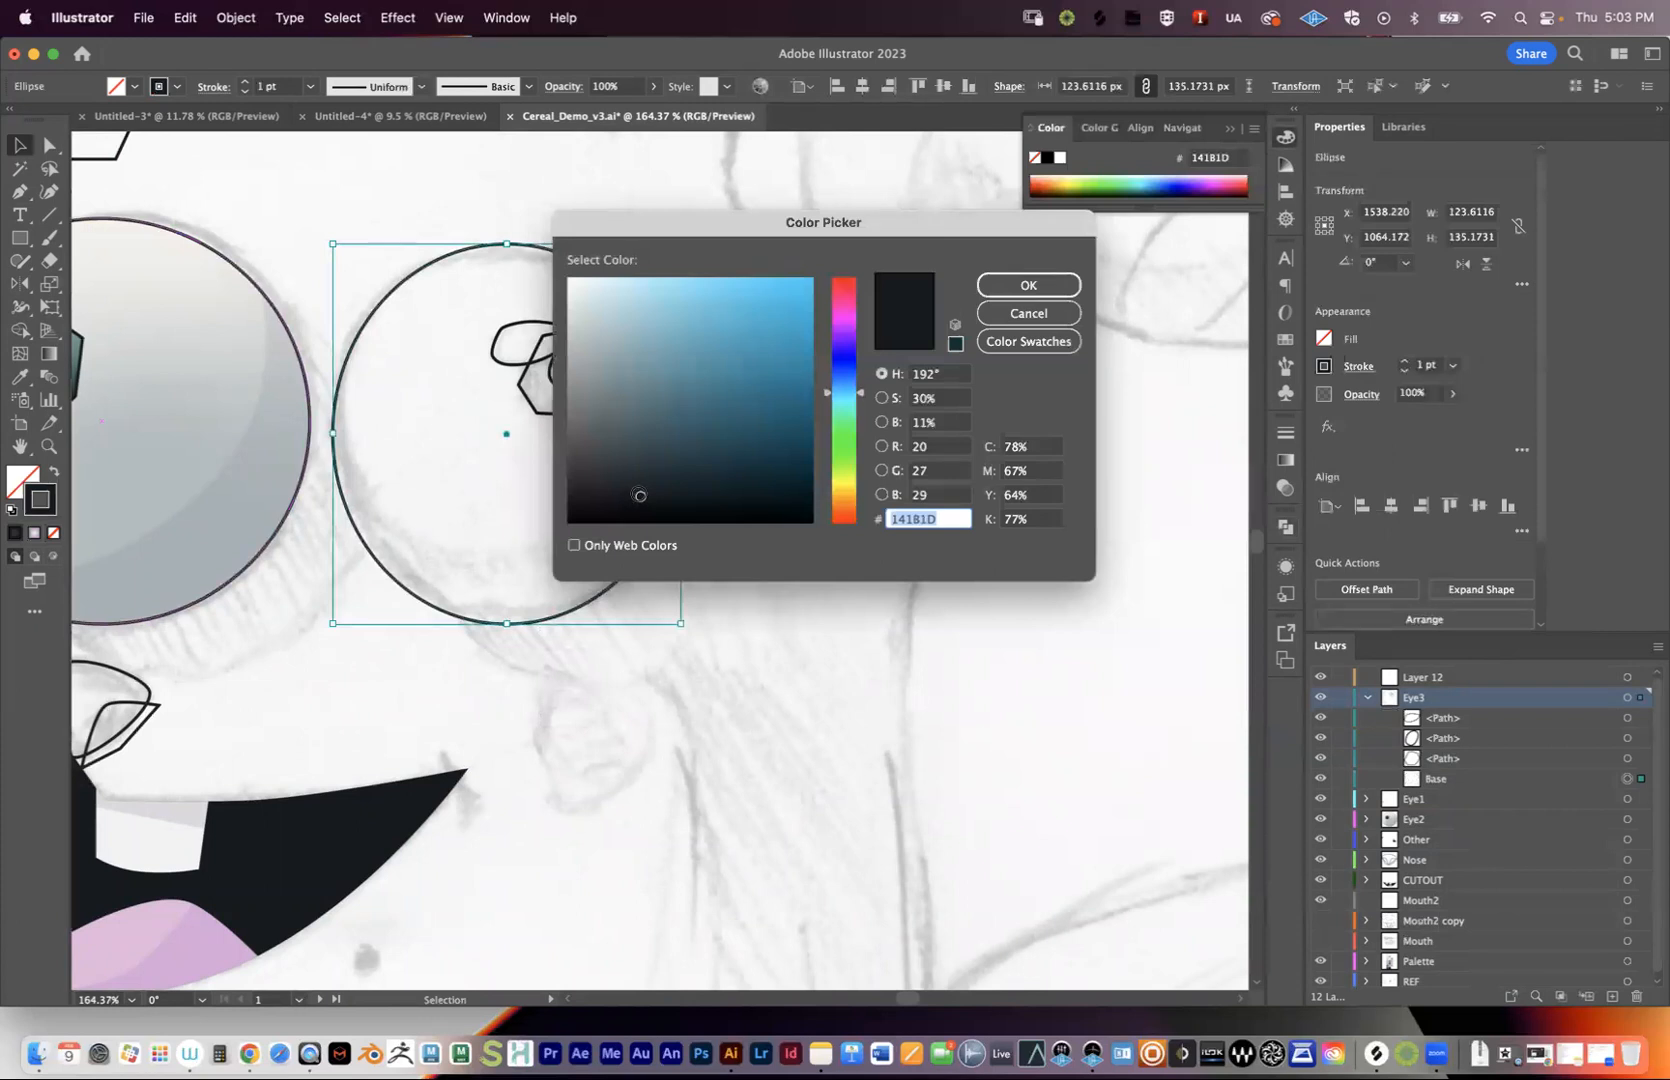
pyautogui.click(1030, 314)
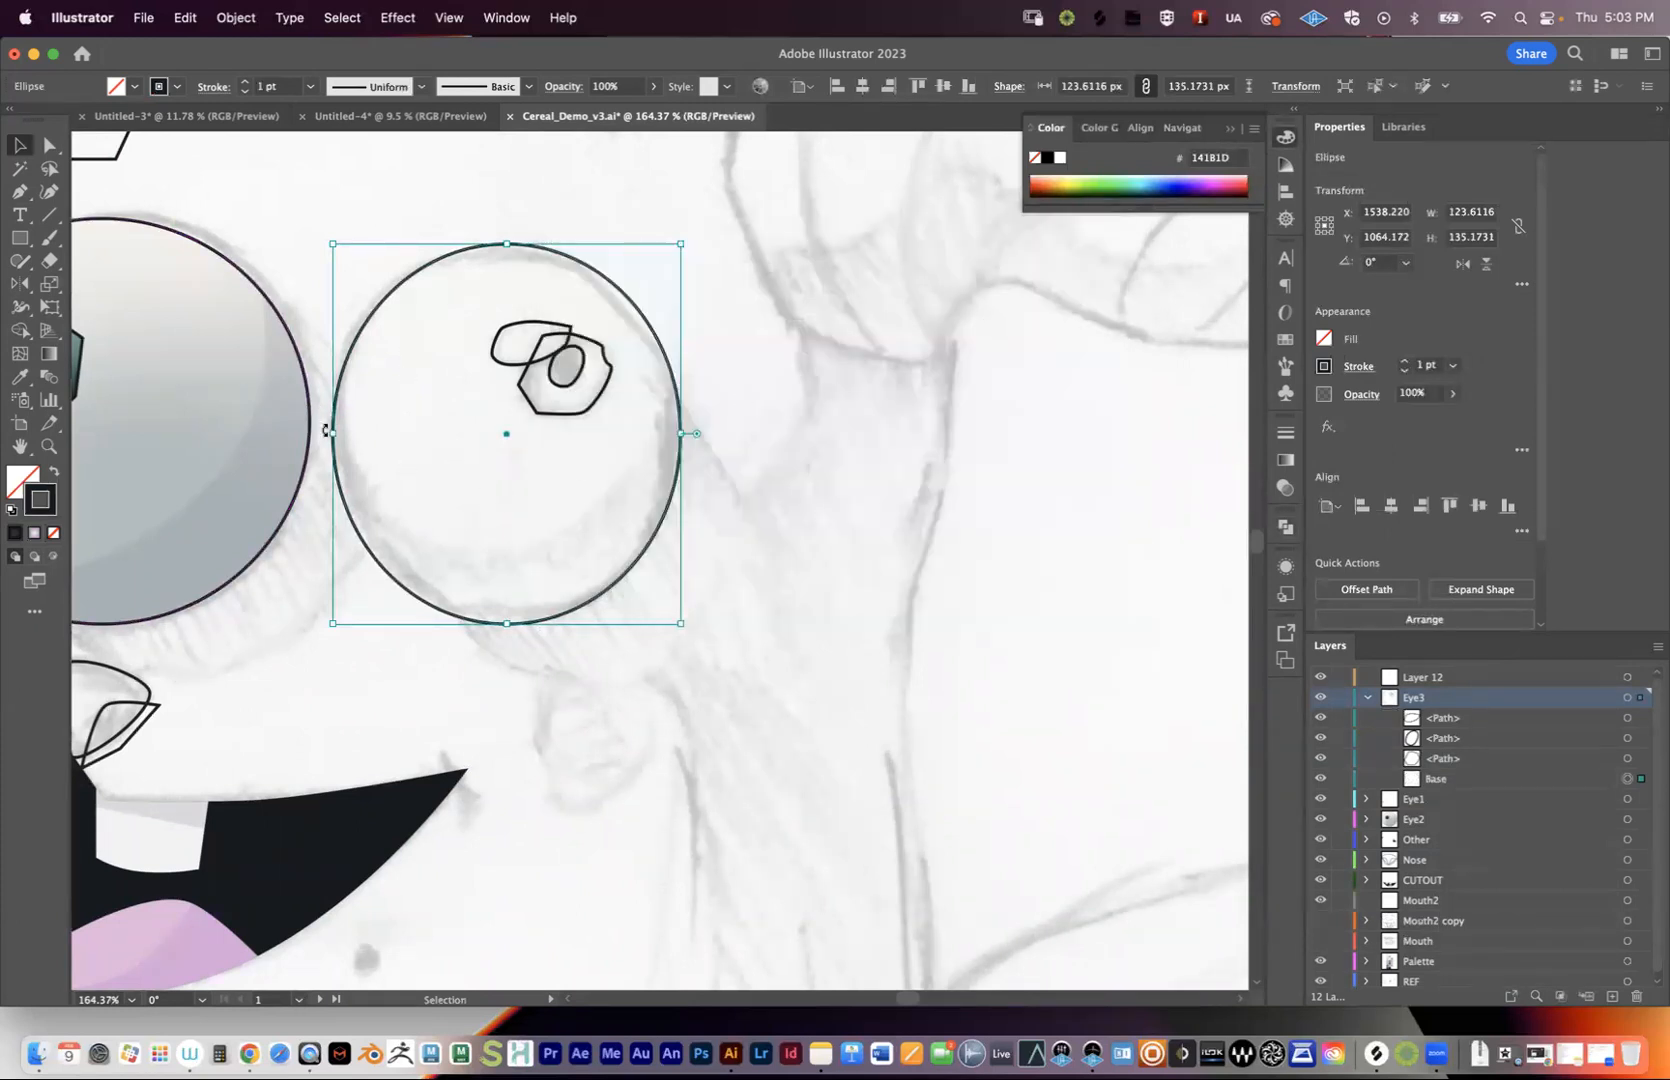
# - Draw a closed Pen path for the third eye's shadow, curving across its lower part and looping outside its lower-right edge
pyautogui.press('p')
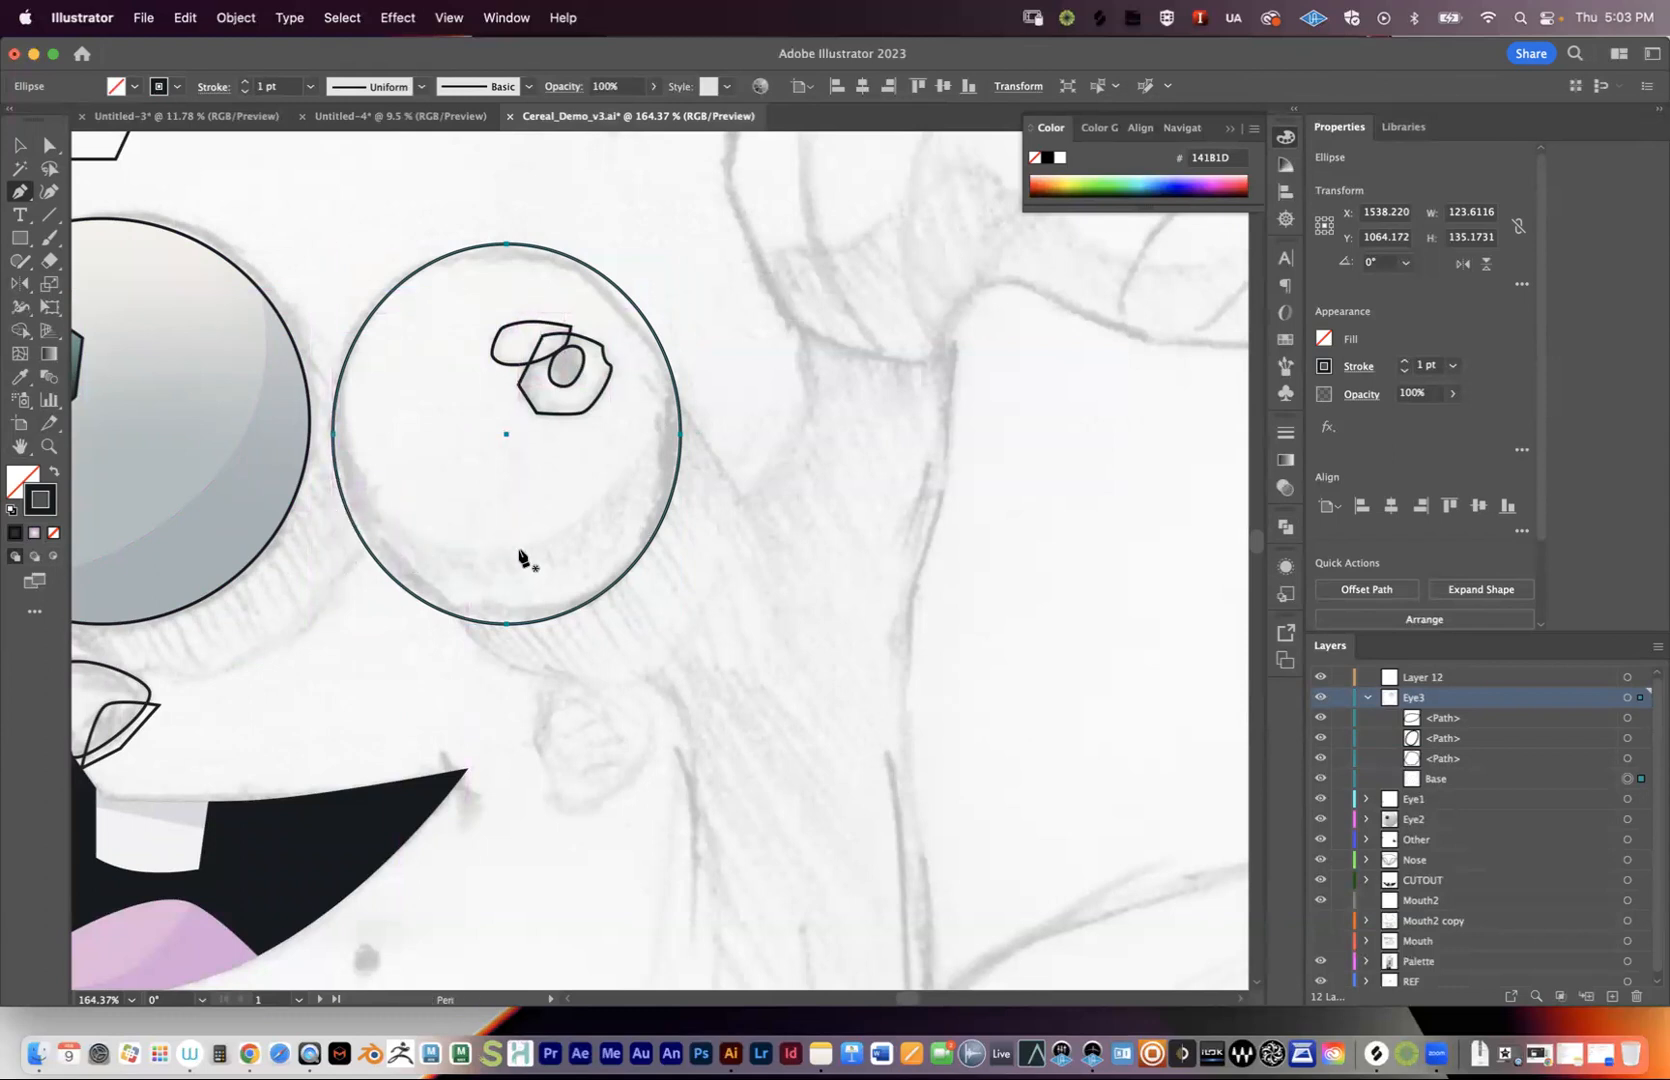
pyautogui.click(333, 492)
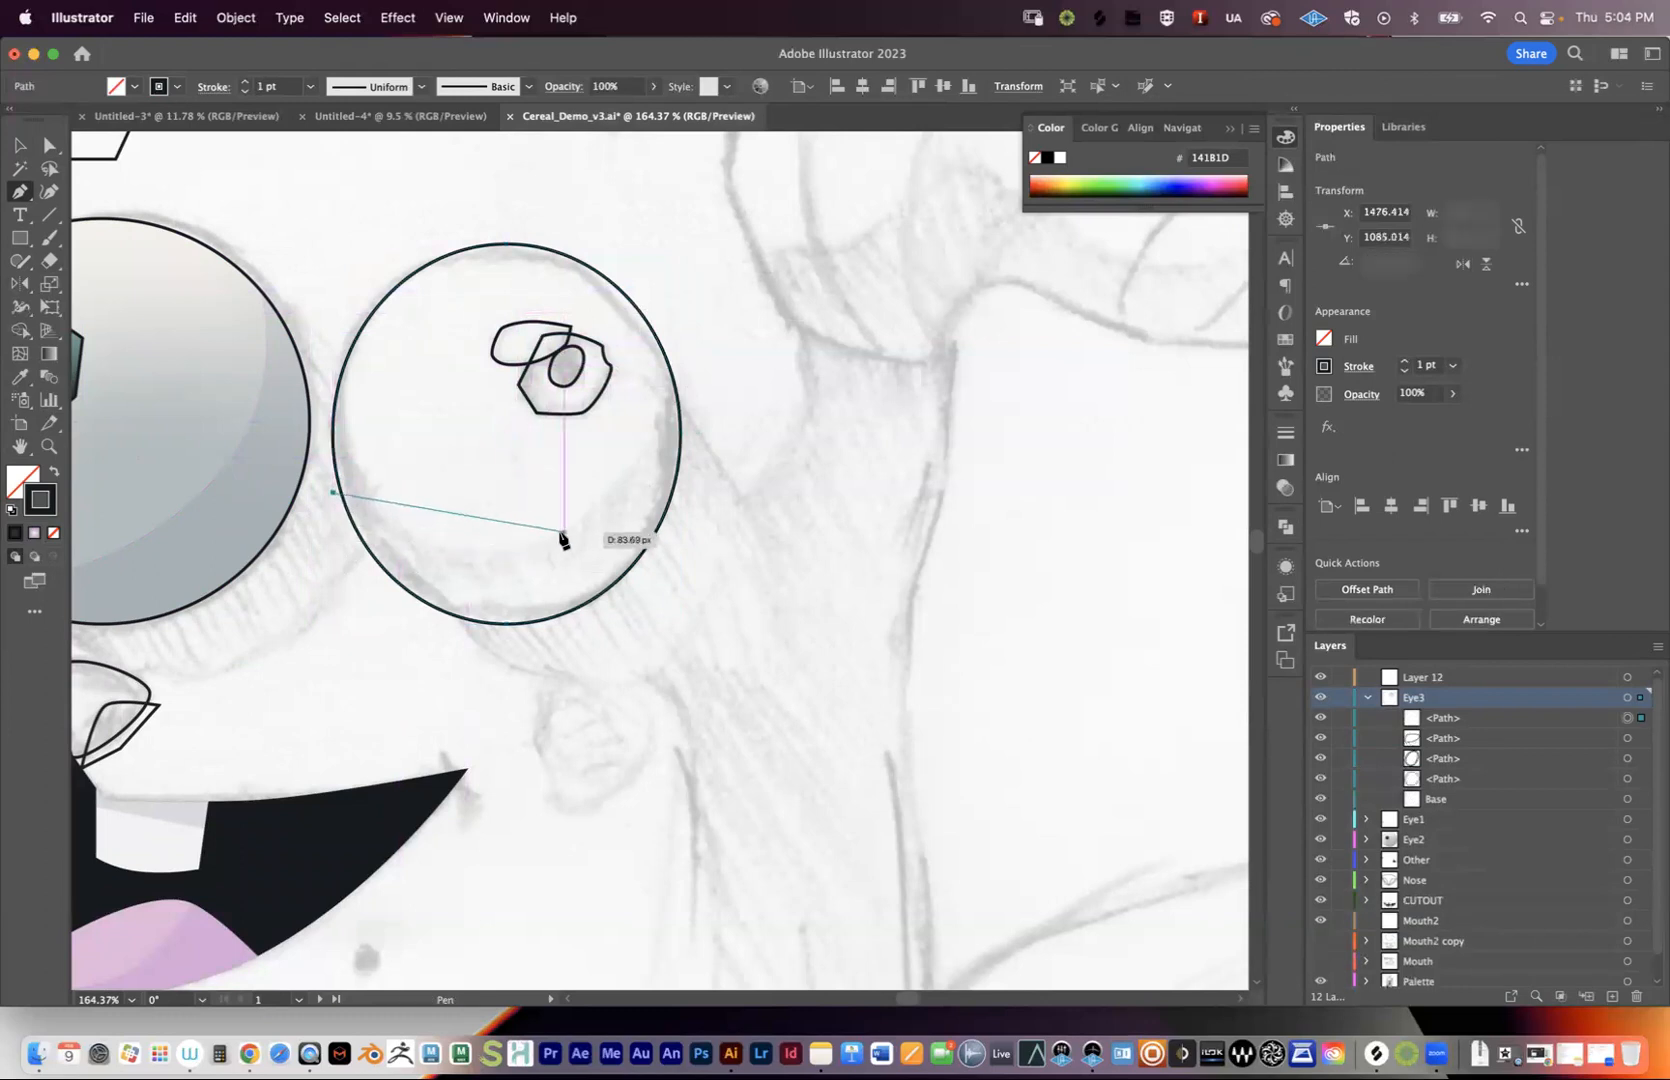
pyautogui.moveTo(557, 535); pyautogui.dragTo(708, 441)
pyautogui.moveTo(648, 243); pyautogui.dragTo(765, 530)
pyautogui.click(767, 524)
pyautogui.click(680, 645)
pyautogui.click(422, 676)
pyautogui.click(327, 594)
pyautogui.click(341, 580)
pyautogui.click(308, 556)
pyautogui.click(333, 546)
pyautogui.click(328, 524)
pyautogui.click(333, 493)
pyautogui.press('v')
# - Identify the third eye's paths in the Eye3 layer and hide its iris, pupil and highlight paths
pyautogui.press('space')
pyautogui.moveTo(648, 450); pyautogui.dragTo(742, 530)
pyautogui.press('z')
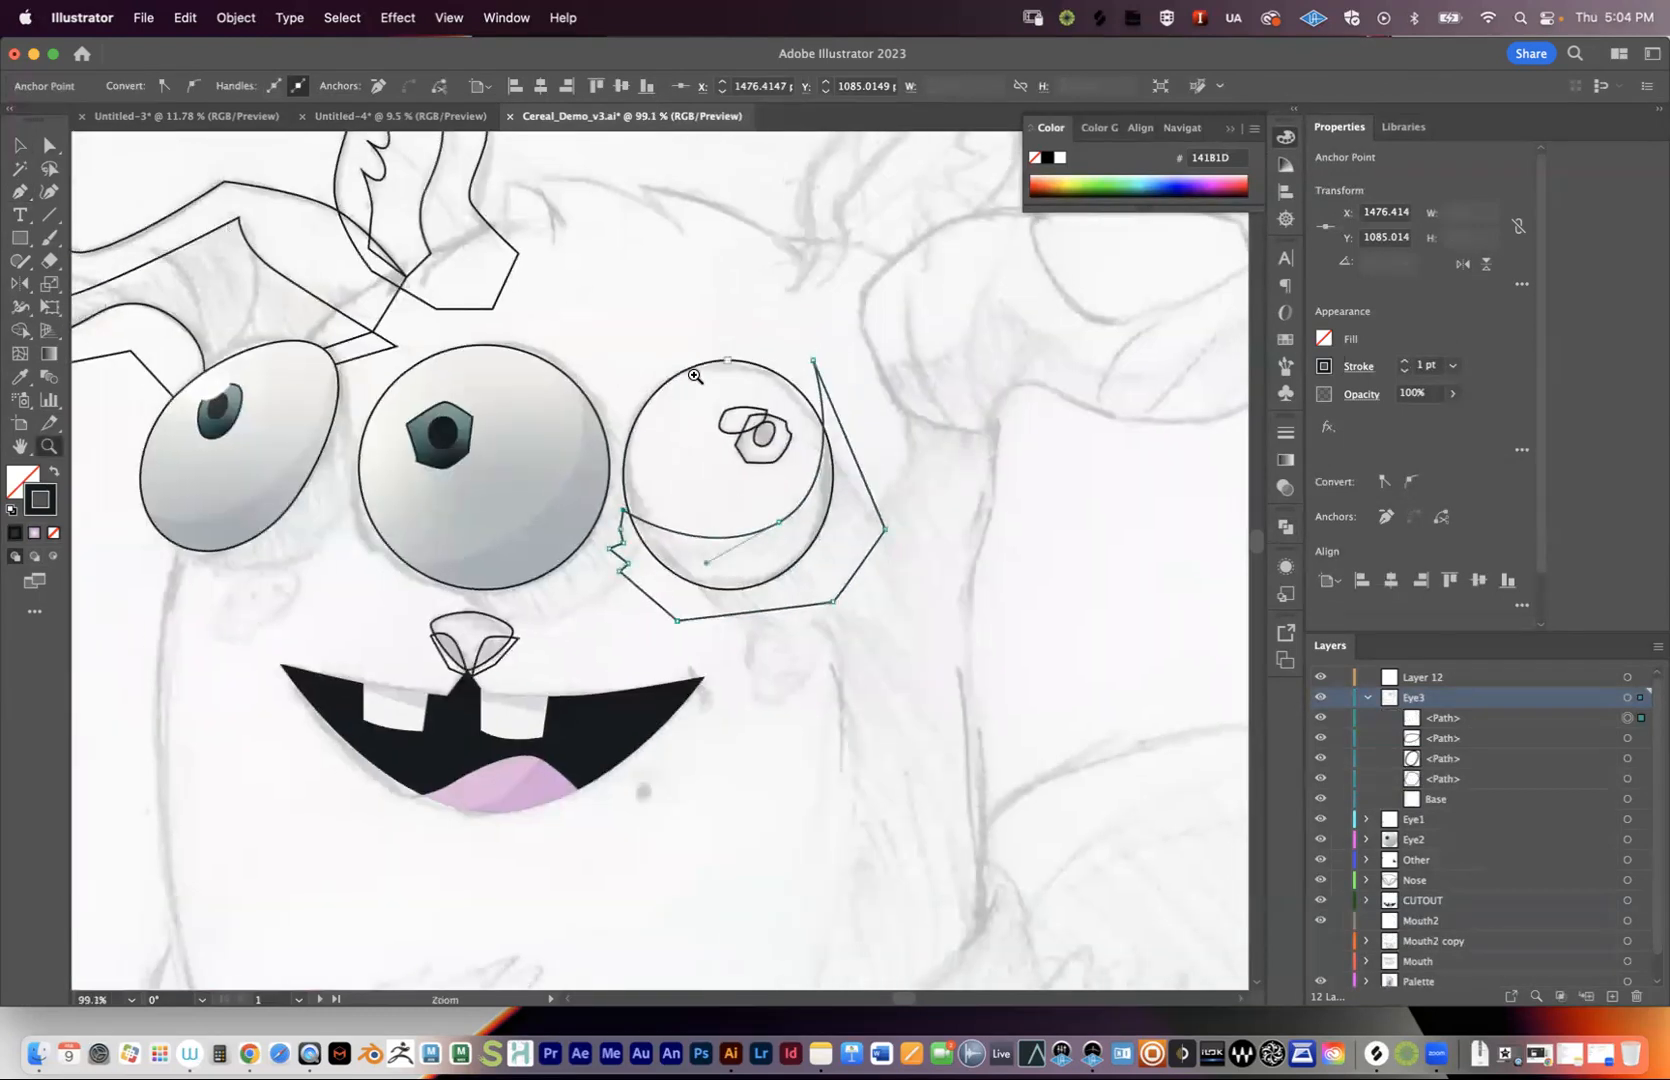
pyautogui.click(1450, 800)
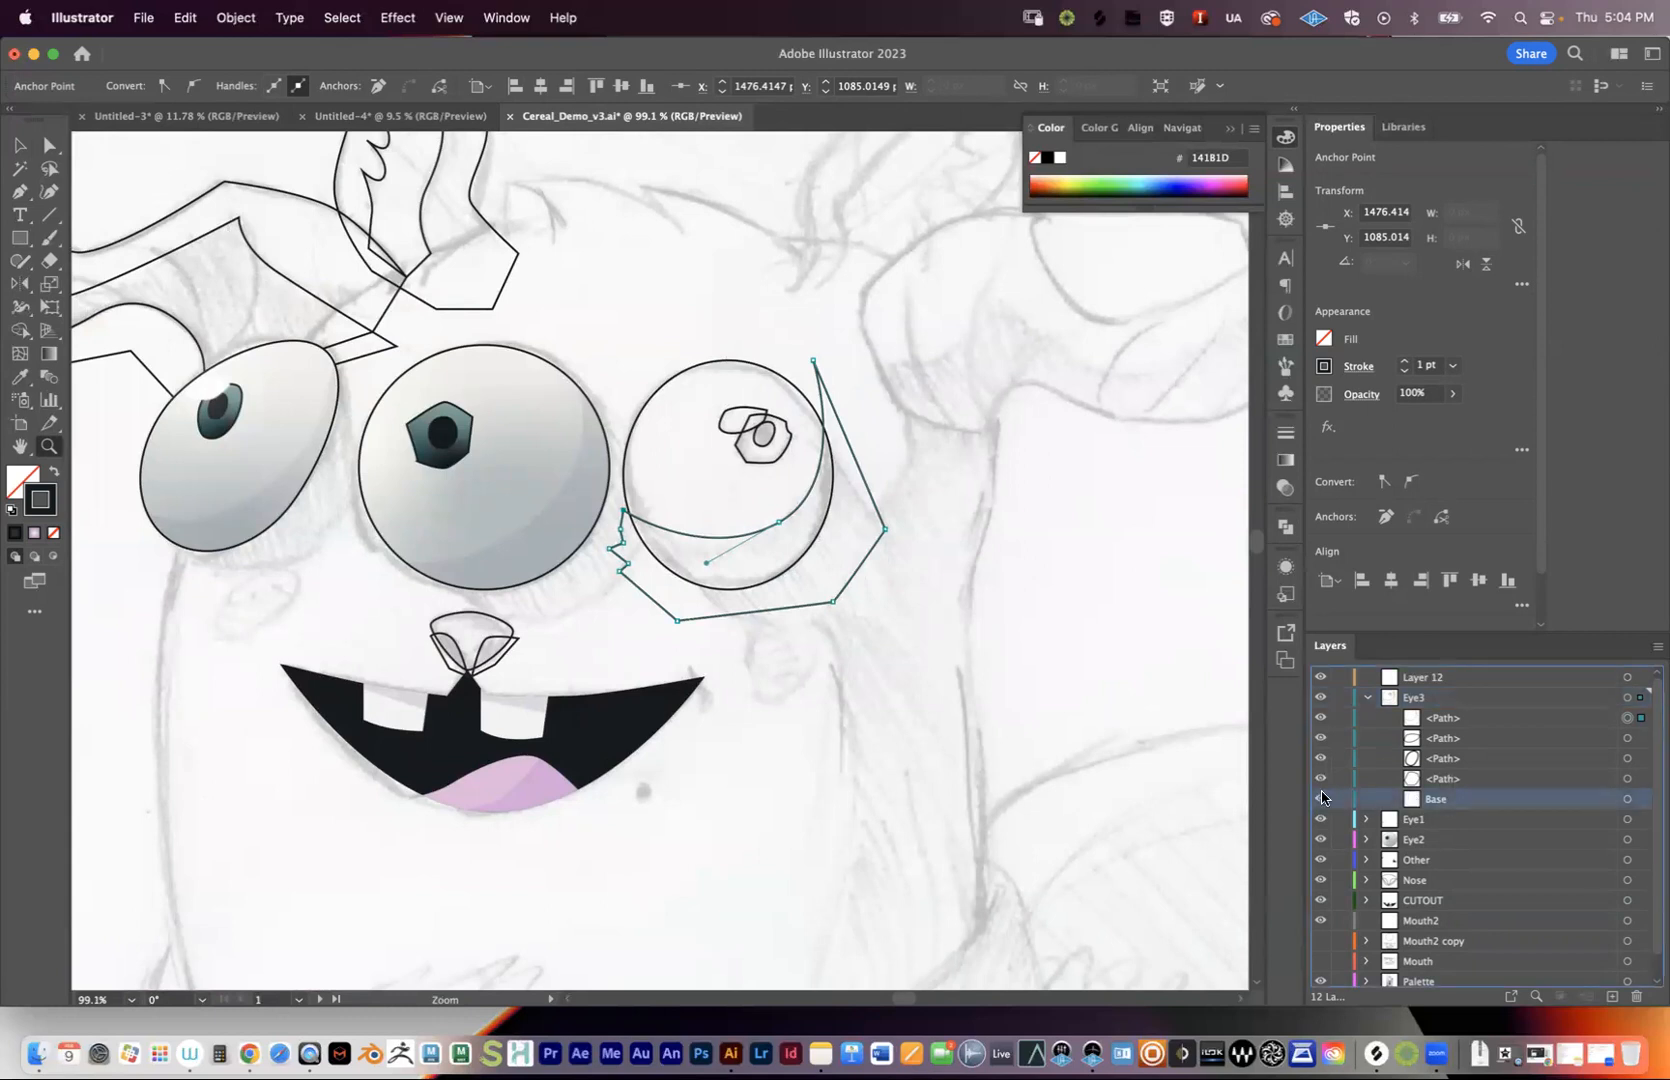
pyautogui.click(1321, 799)
pyautogui.click(1321, 799)
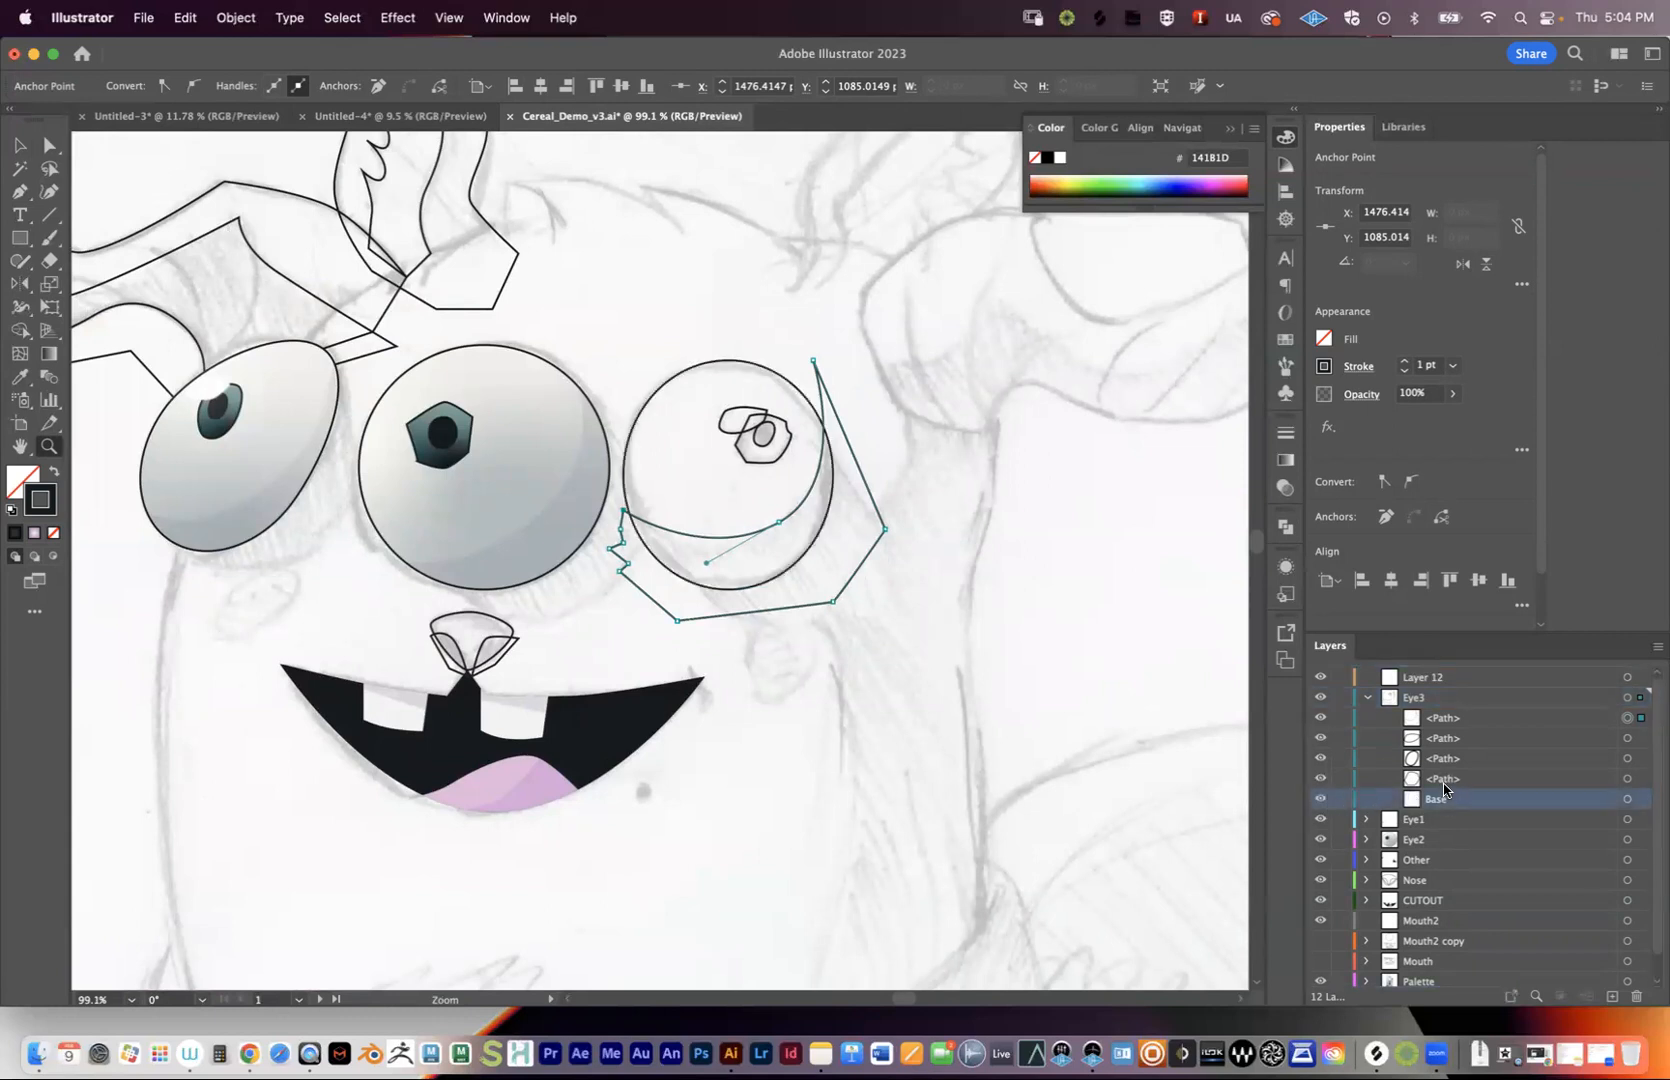
pyautogui.click(1338, 781)
pyautogui.click(1320, 779)
pyautogui.click(1321, 756)
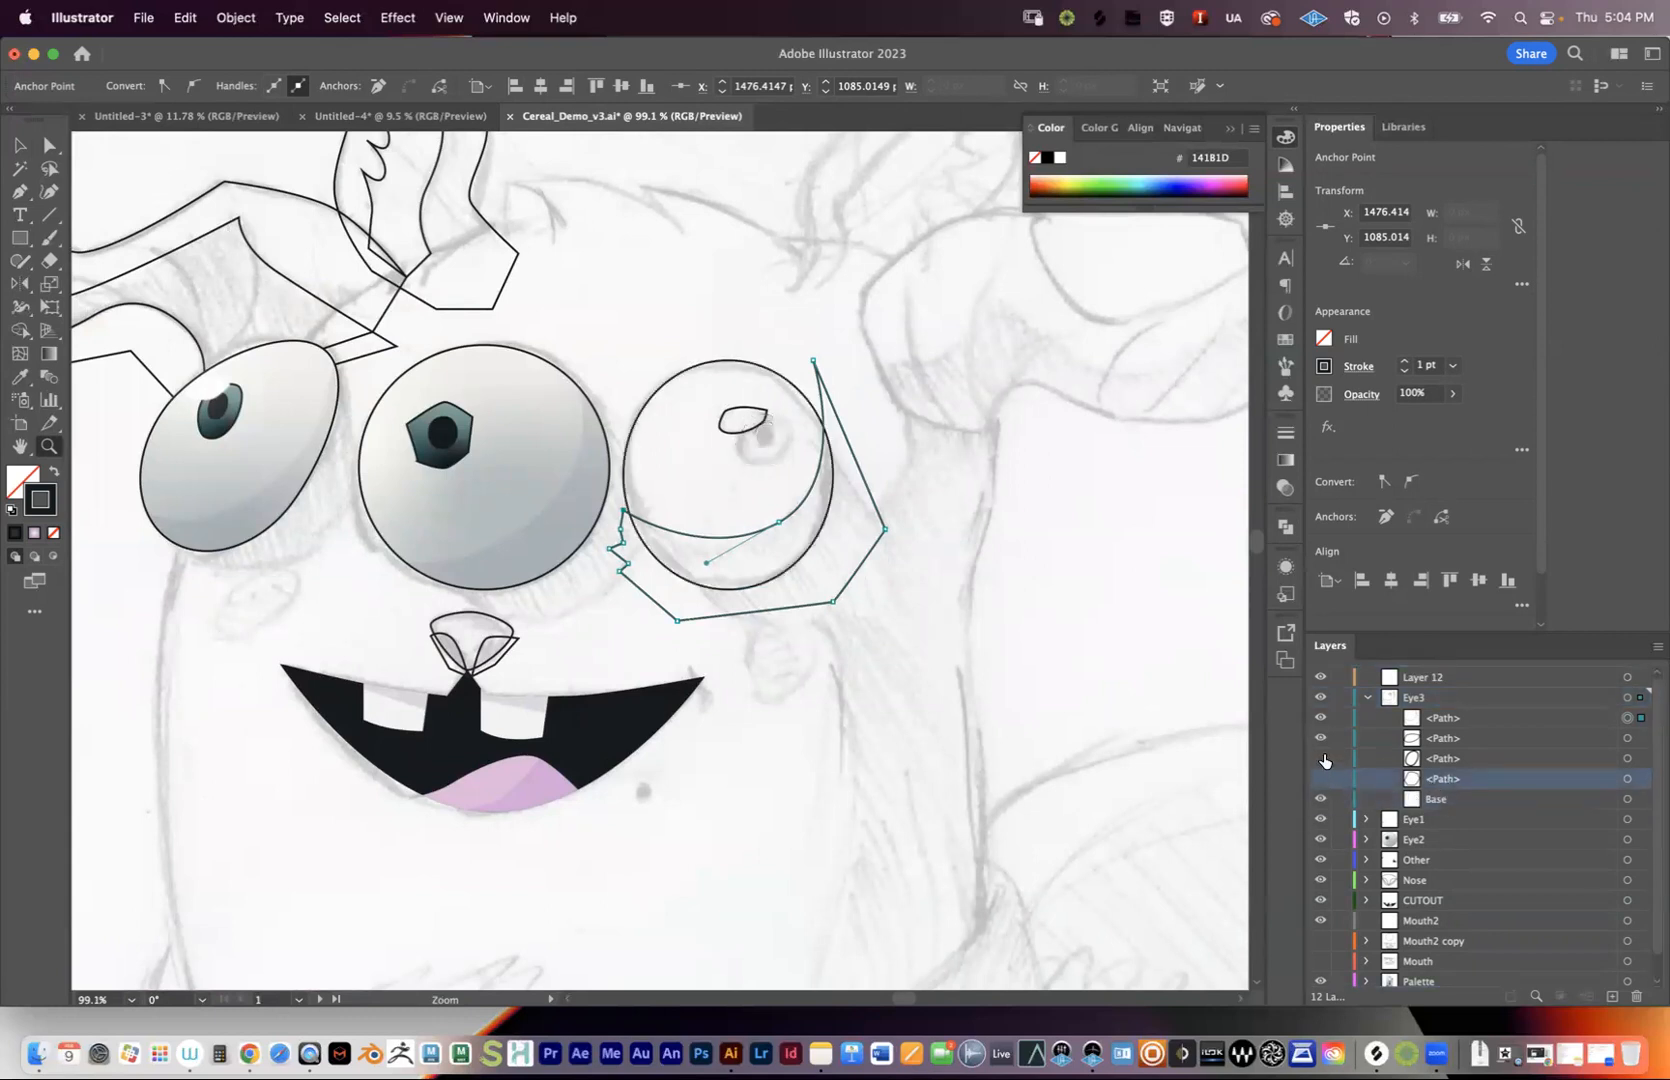
pyautogui.click(1321, 738)
# - Move the new shadow path directly above Base in the Eye3 layer and rename it Shadow
pyautogui.click(1407, 721)
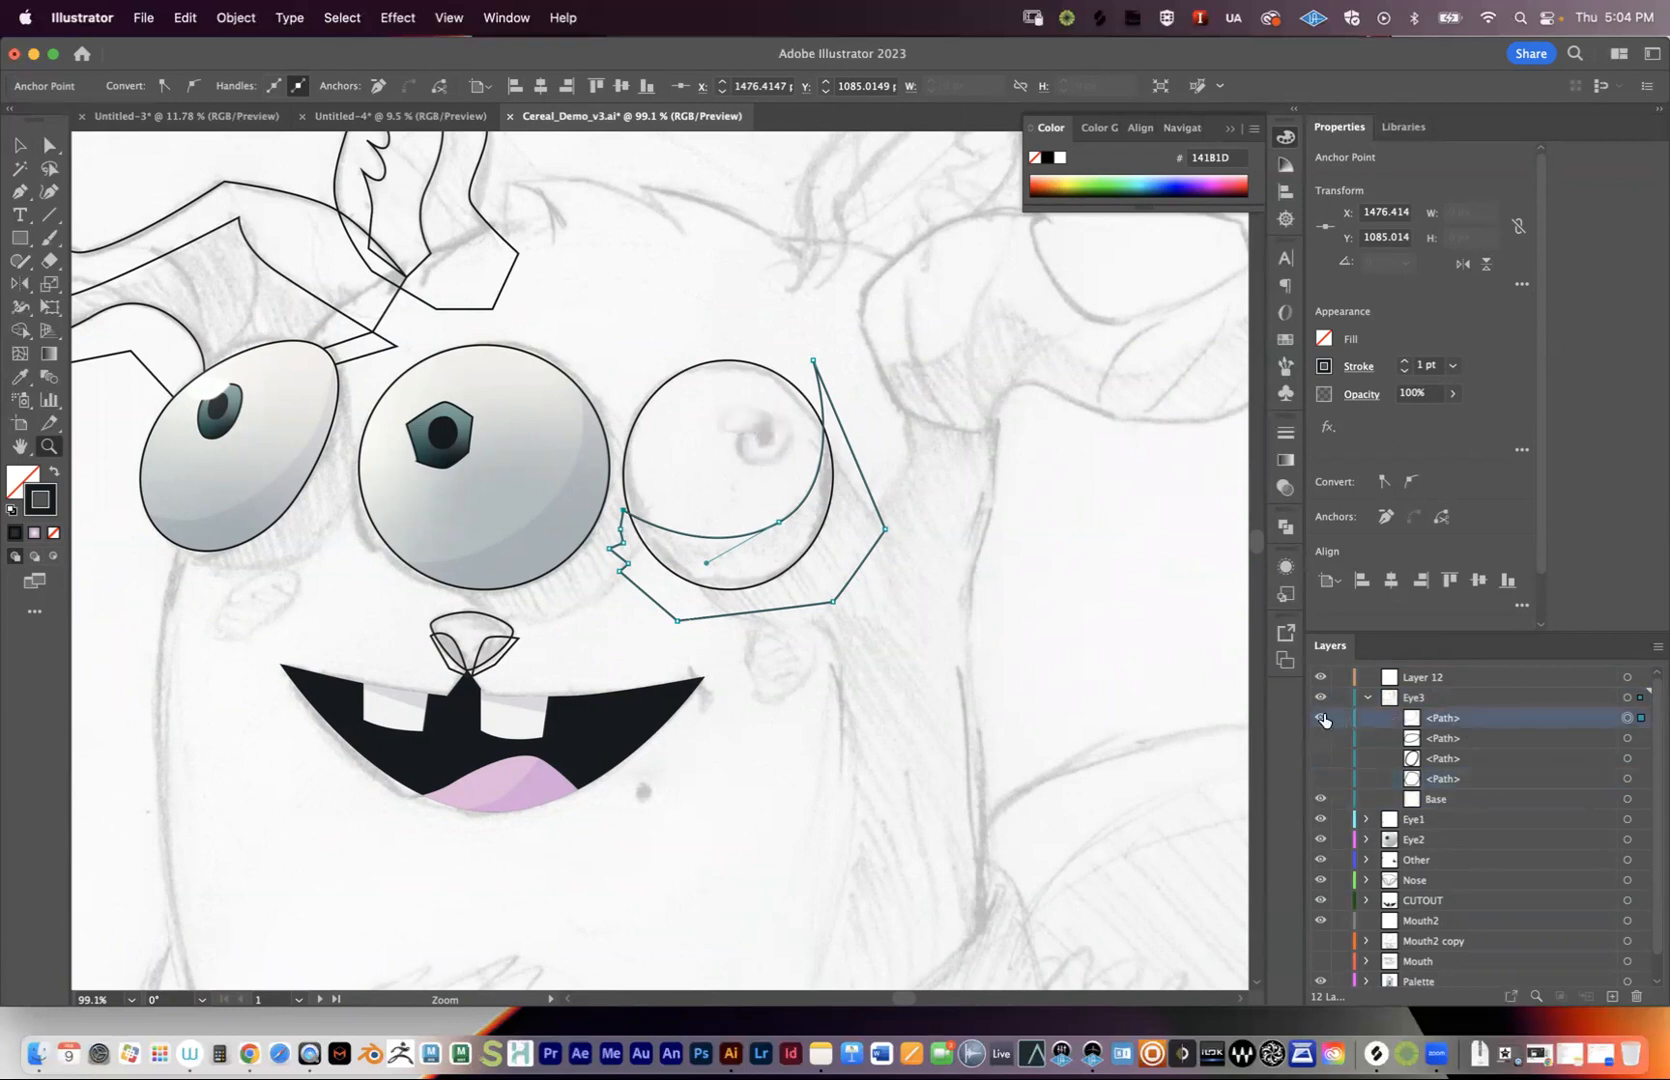
pyautogui.click(1321, 718)
pyautogui.click(1321, 718)
pyautogui.moveTo(1432, 720); pyautogui.dragTo(1436, 782)
pyautogui.doubleClick(1435, 782)
pyautogui.write('Shadow')
pyautogui.press('Return')
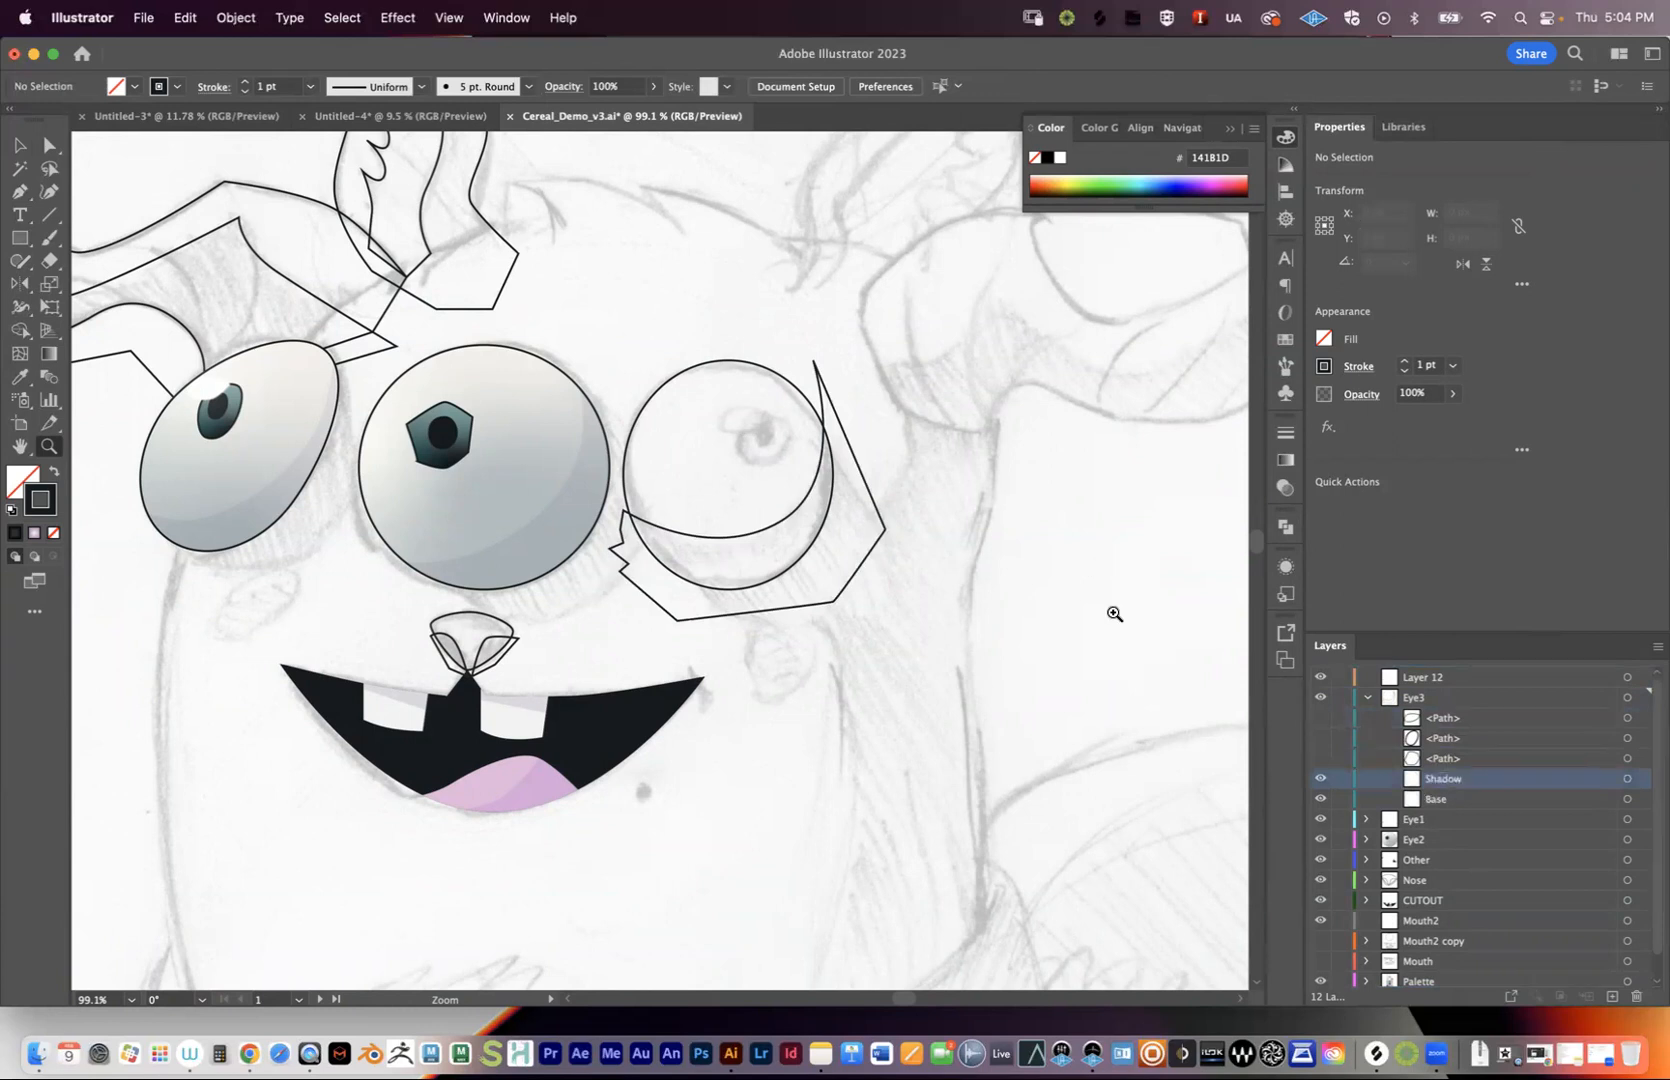
# - Copy the center eye's gradient fill onto the third eye's Base ellipse with the Eyedropper and reselect the ellipse
pyautogui.click(1450, 805)
pyautogui.click(1625, 800)
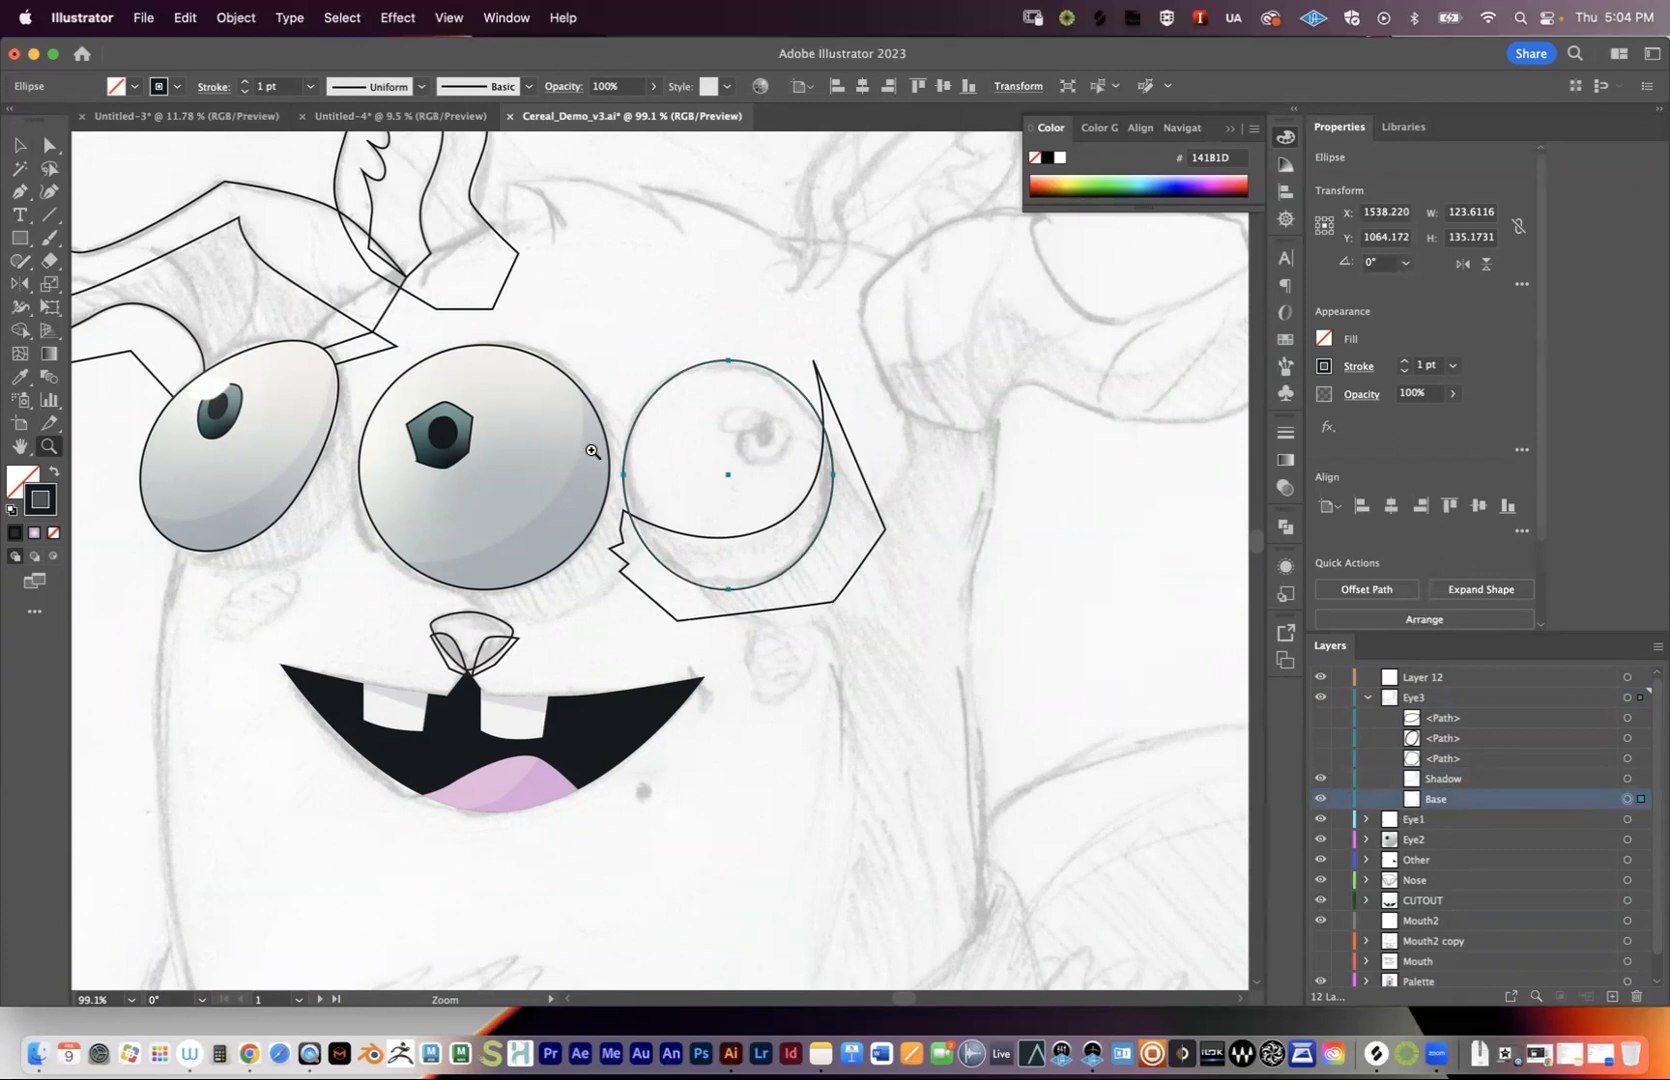
pyautogui.press('i')
pyautogui.click(533, 458)
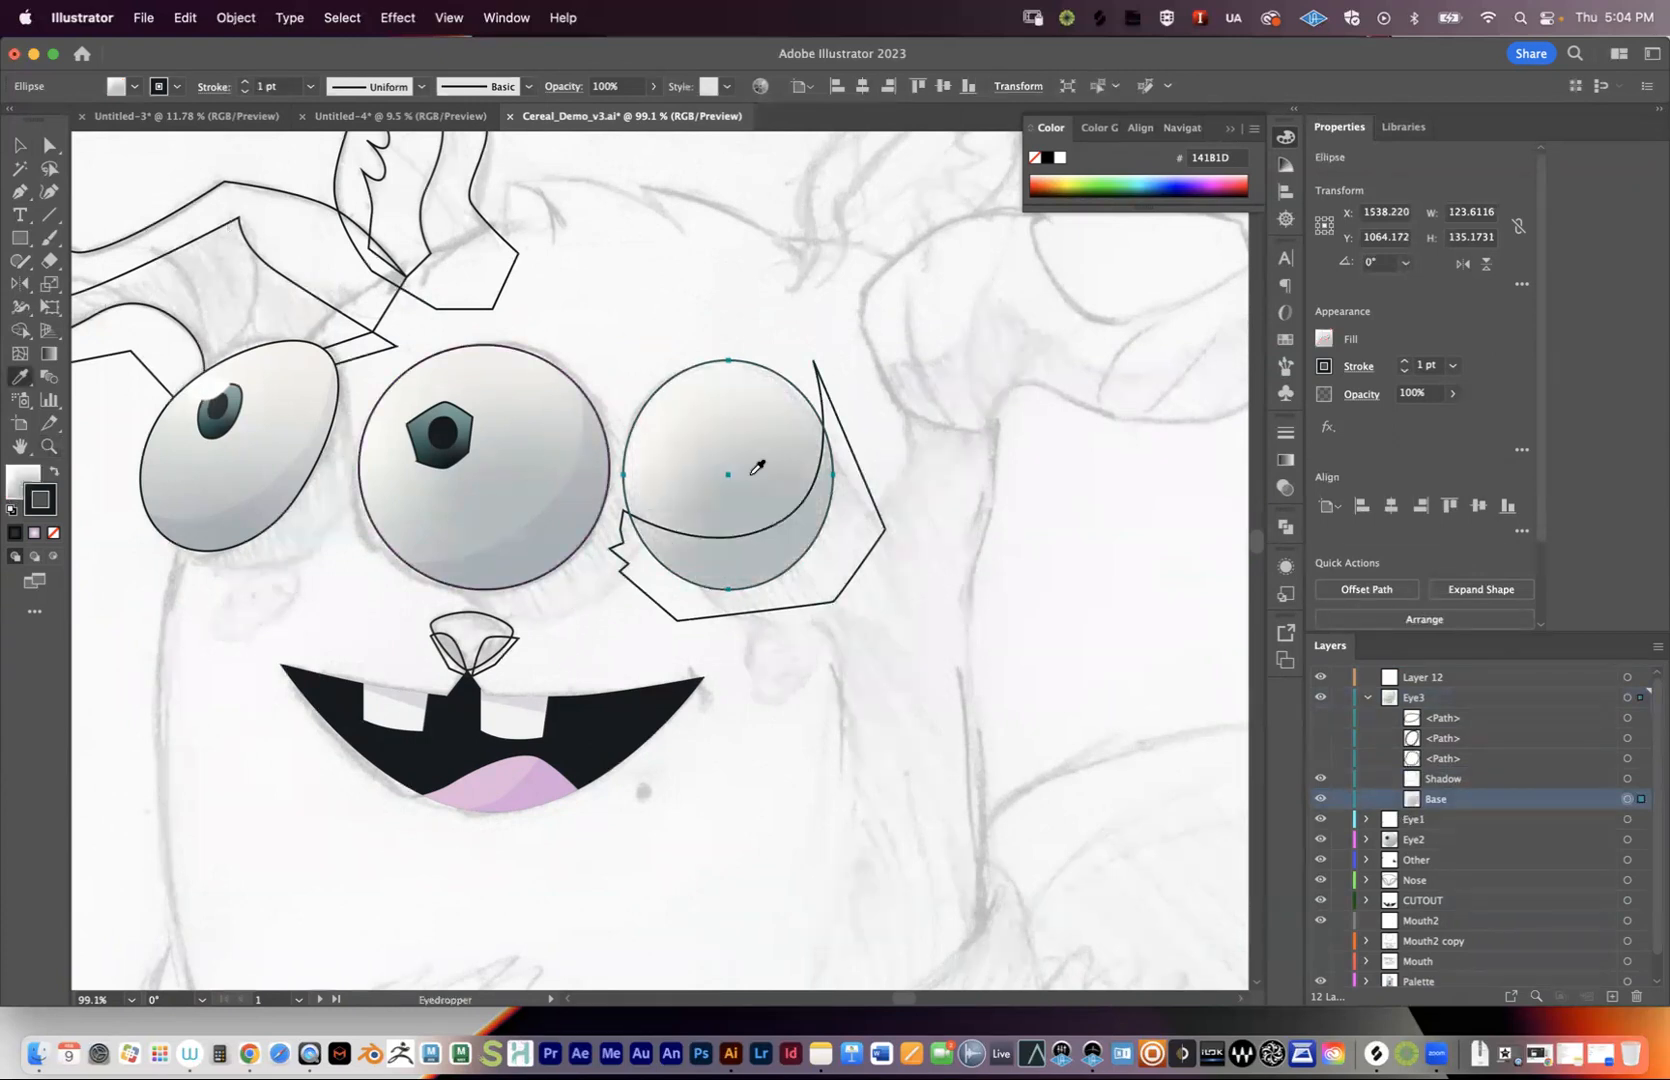
pyautogui.press('v')
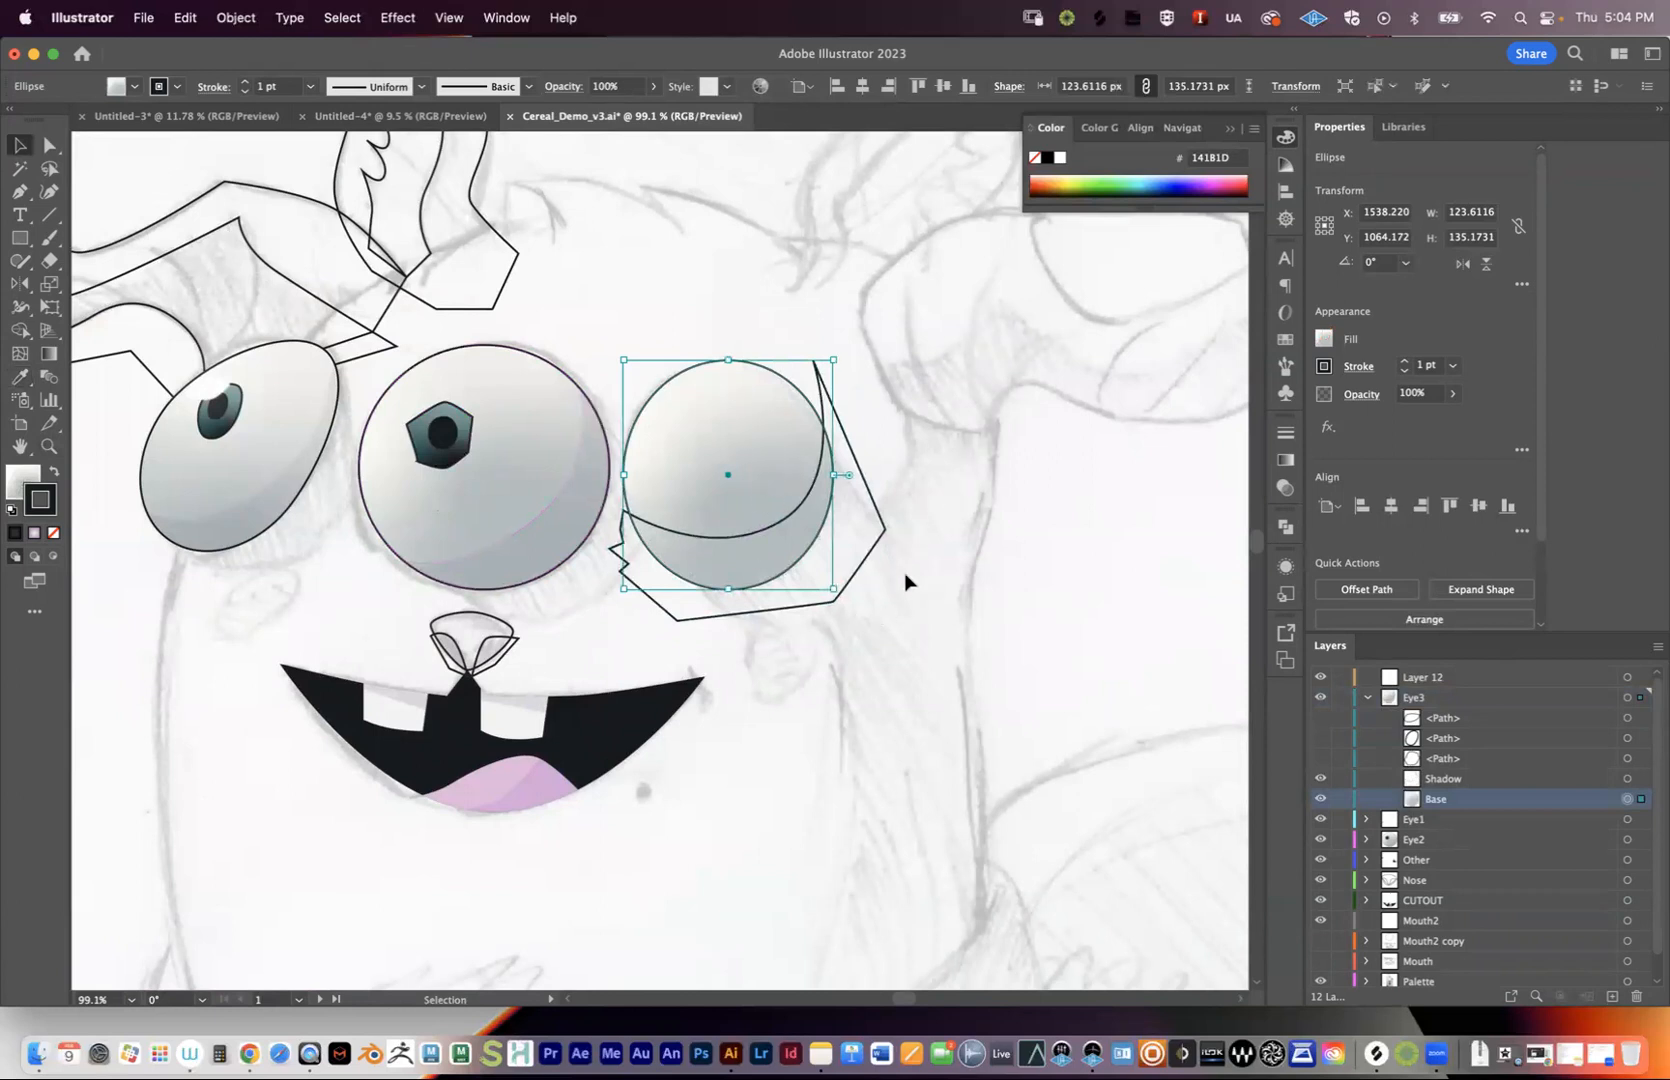
pyautogui.click(1078, 558)
pyautogui.moveTo(822, 594); pyautogui.dragTo(700, 582)
pyautogui.press('z')
pyautogui.moveTo(702, 535); pyautogui.dragTo(758, 498)
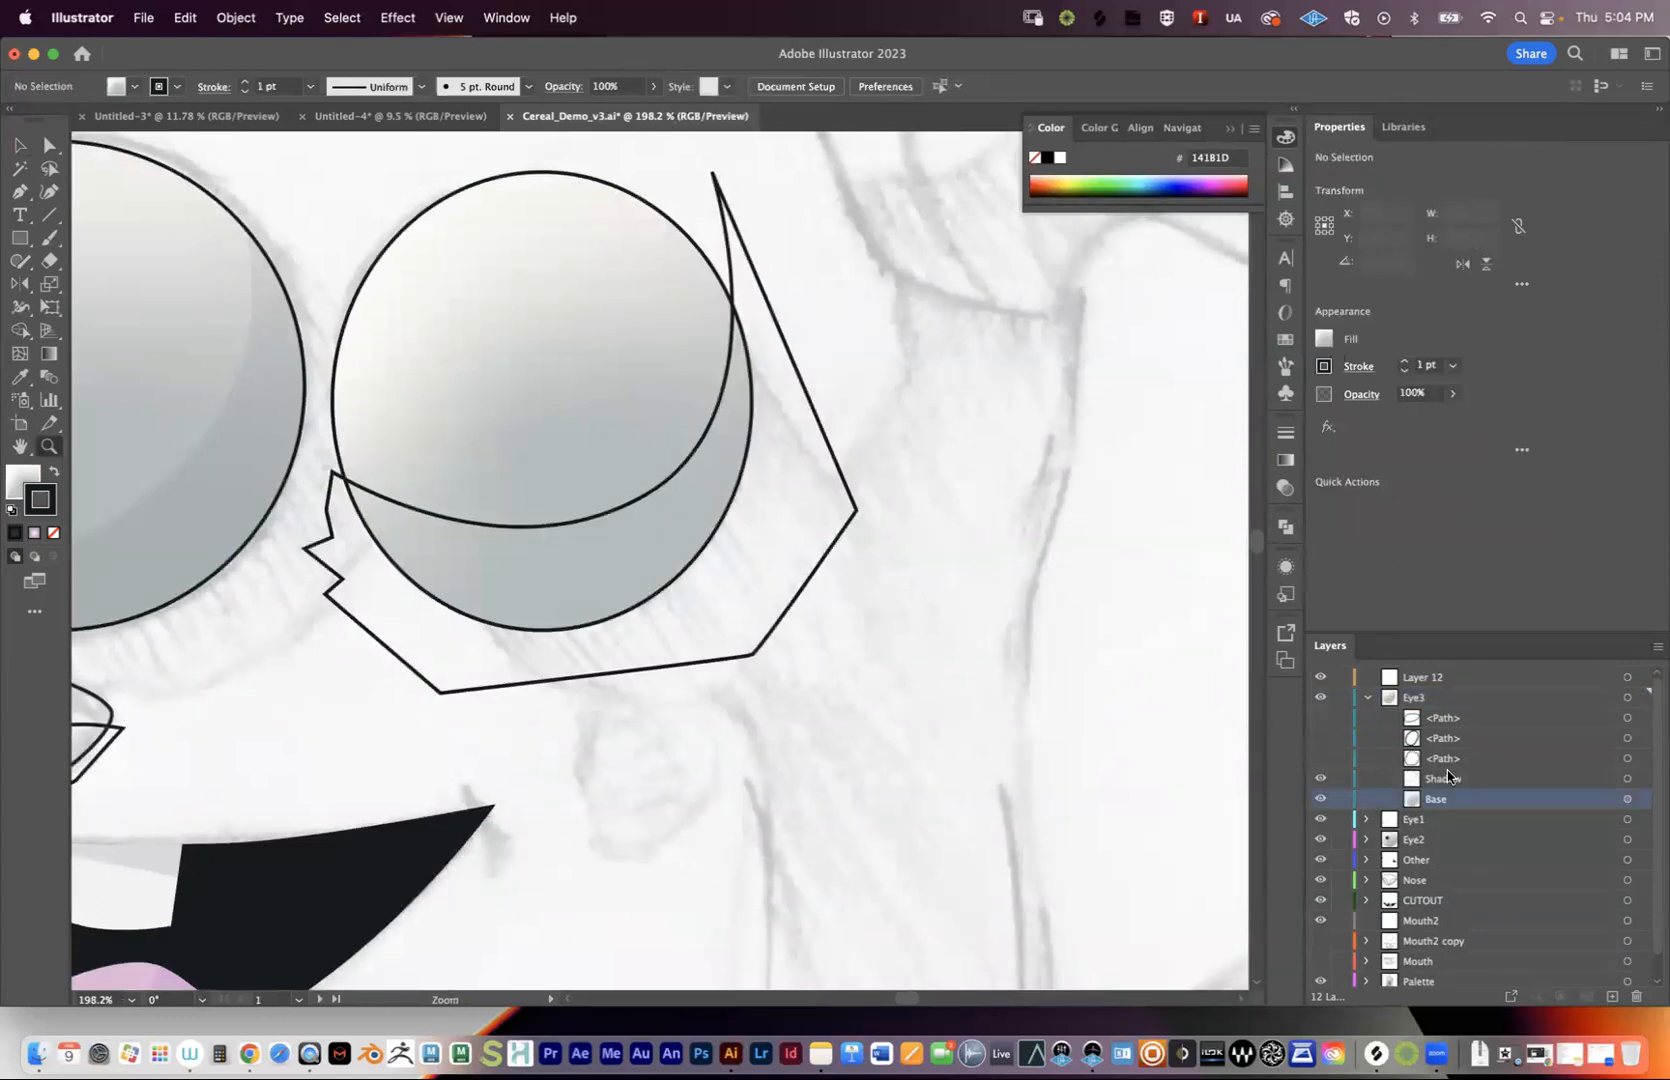
pyautogui.click(1627, 799)
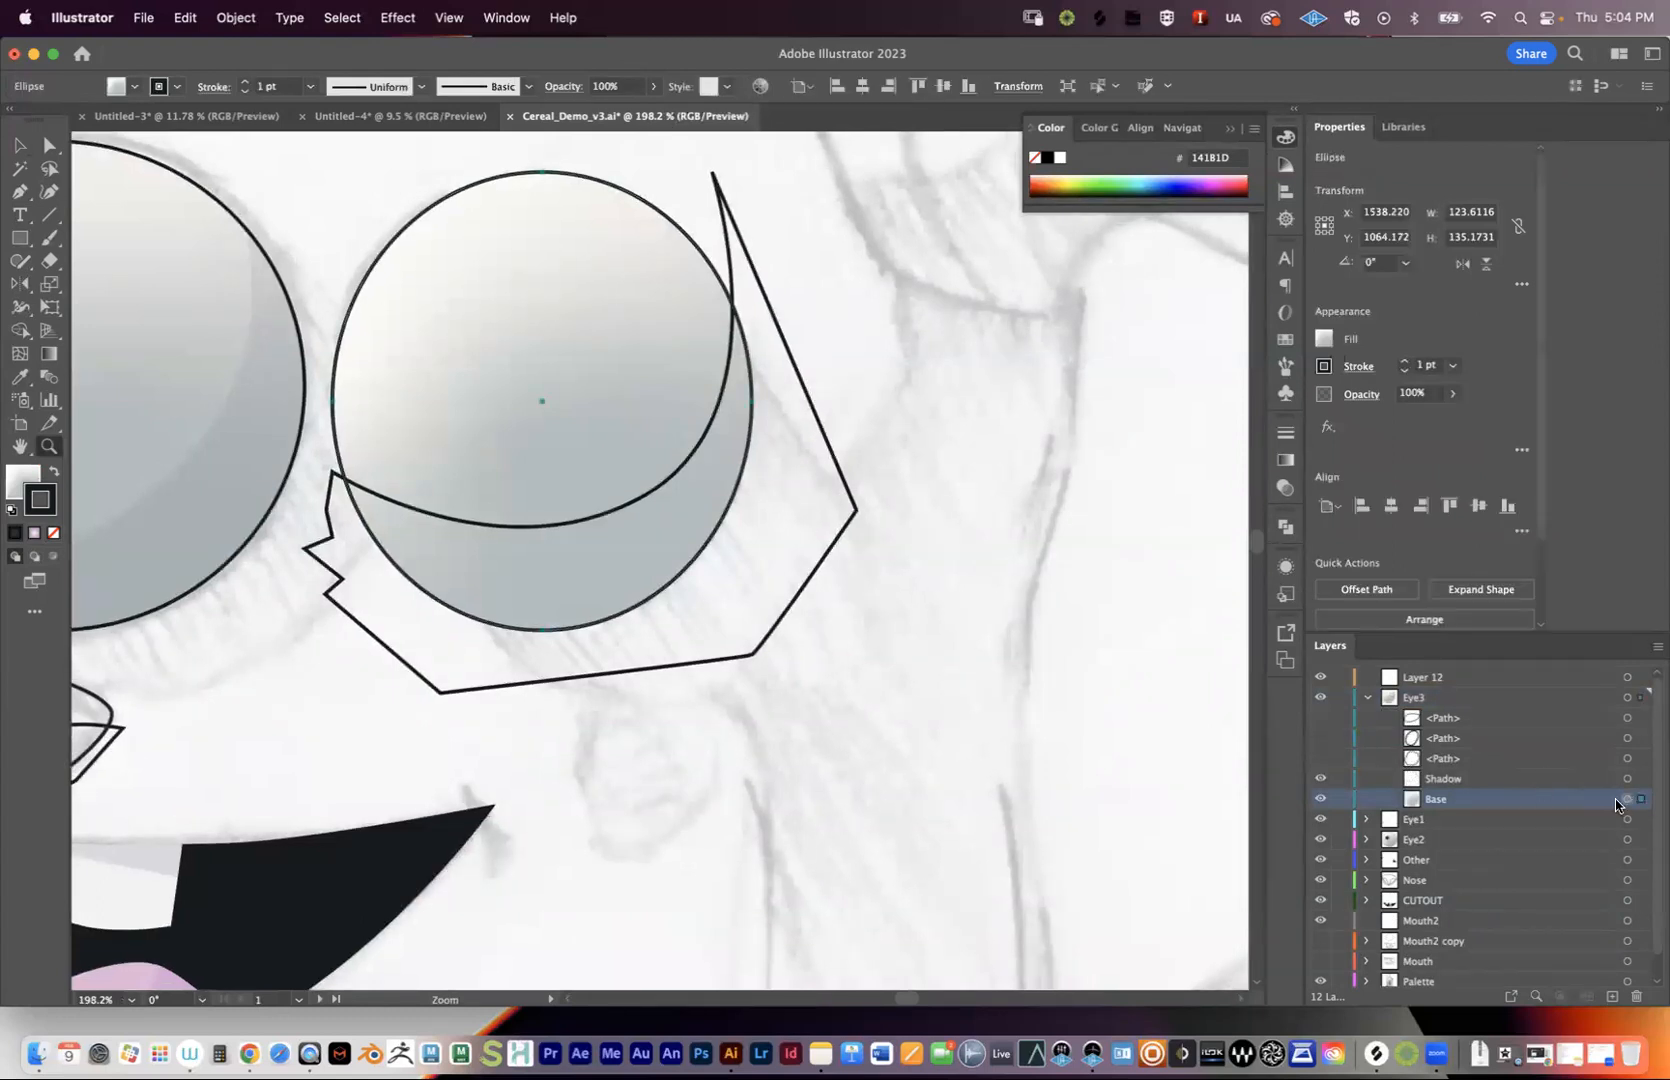
pyautogui.click(1287, 494)
pyautogui.click(1287, 494)
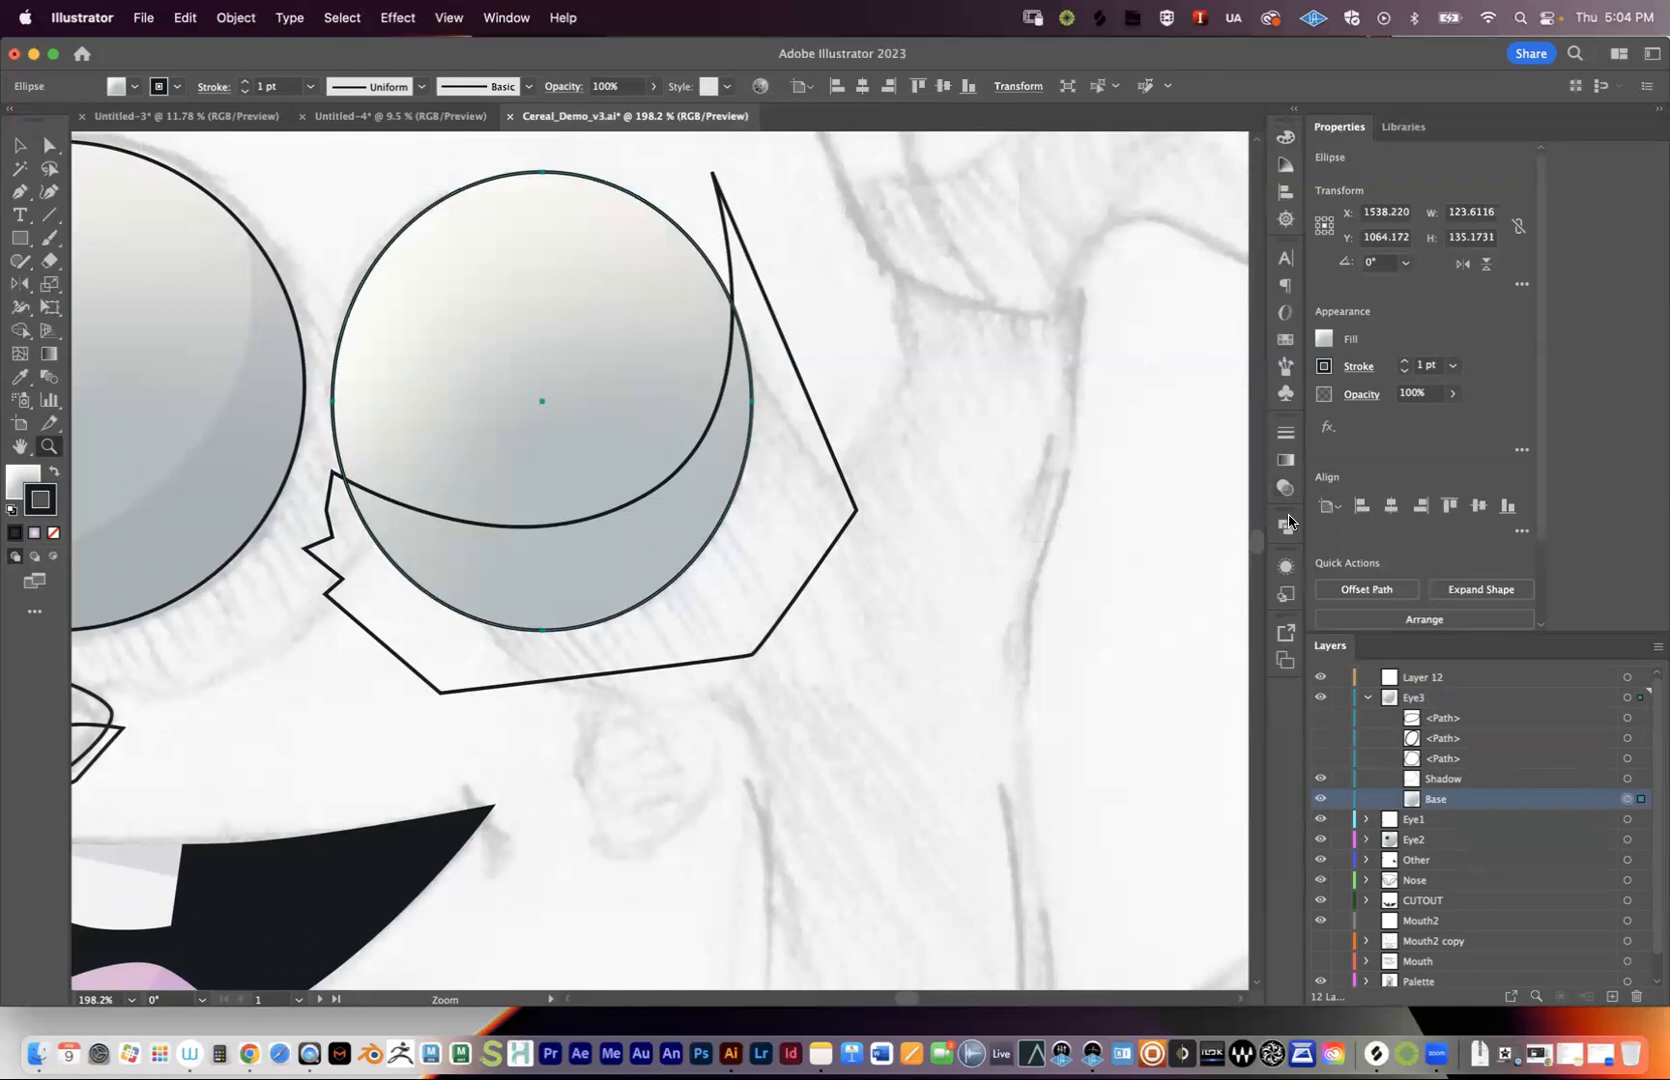
pyautogui.click(1286, 527)
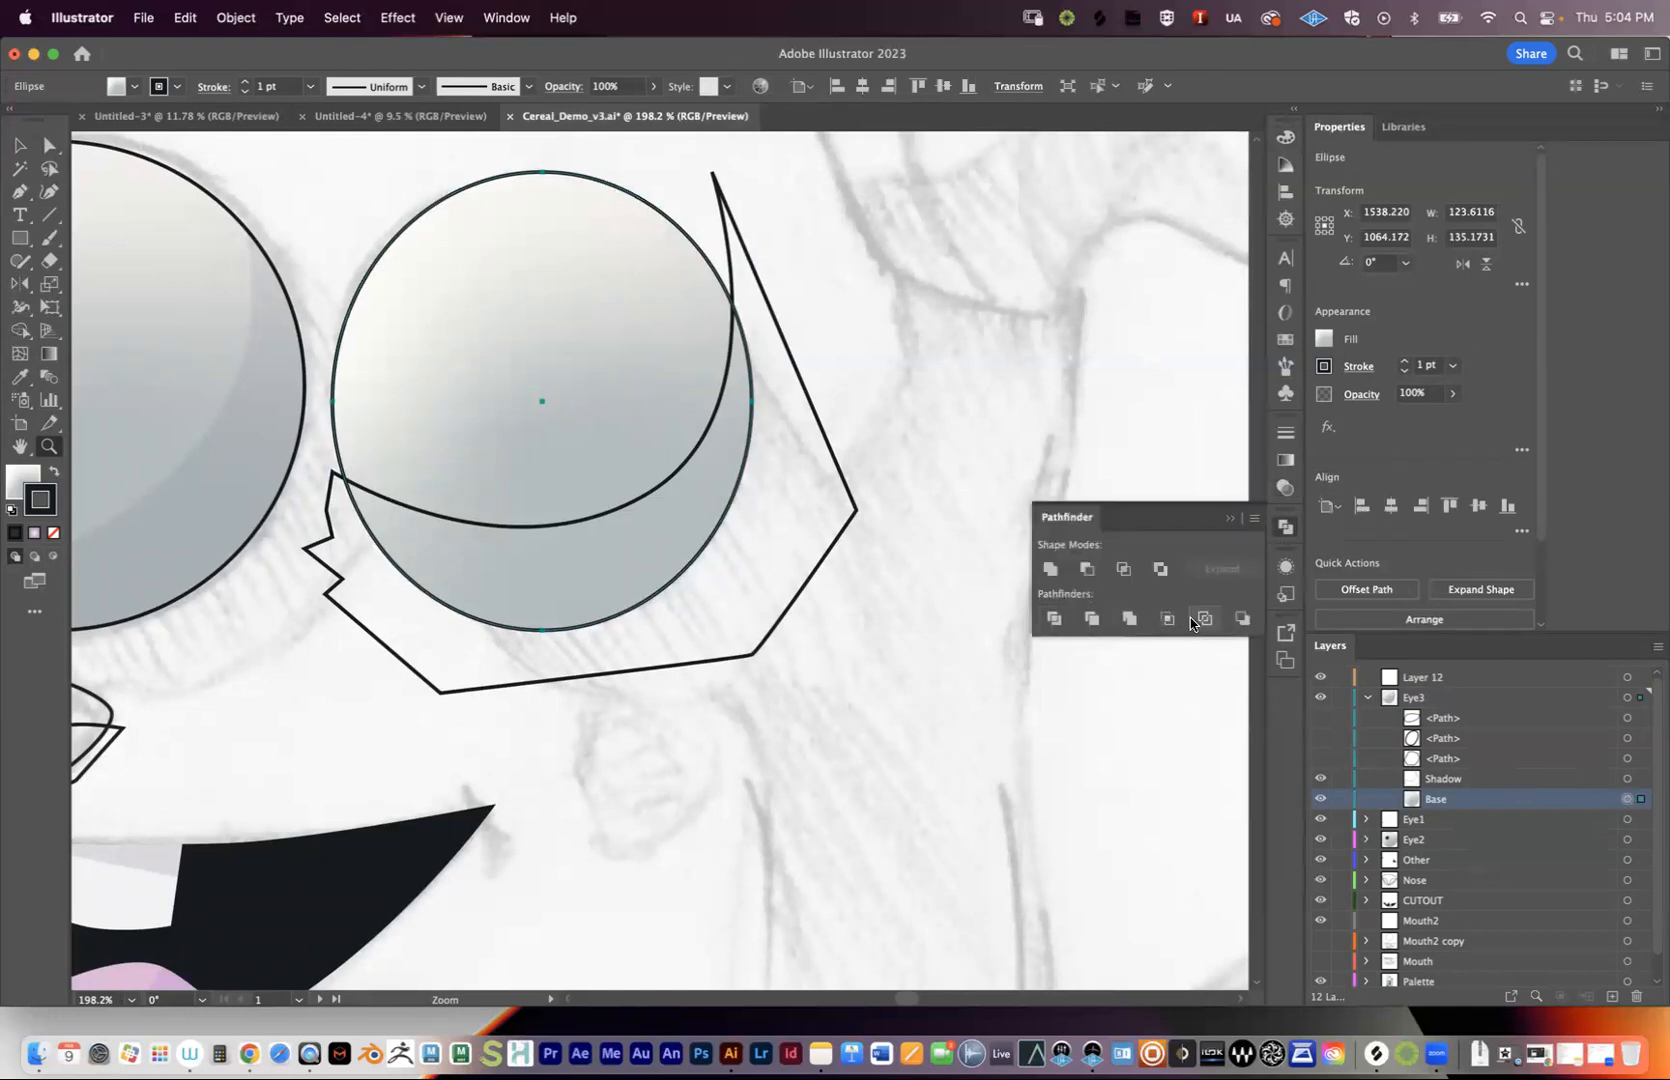
pyautogui.click(1227, 520)
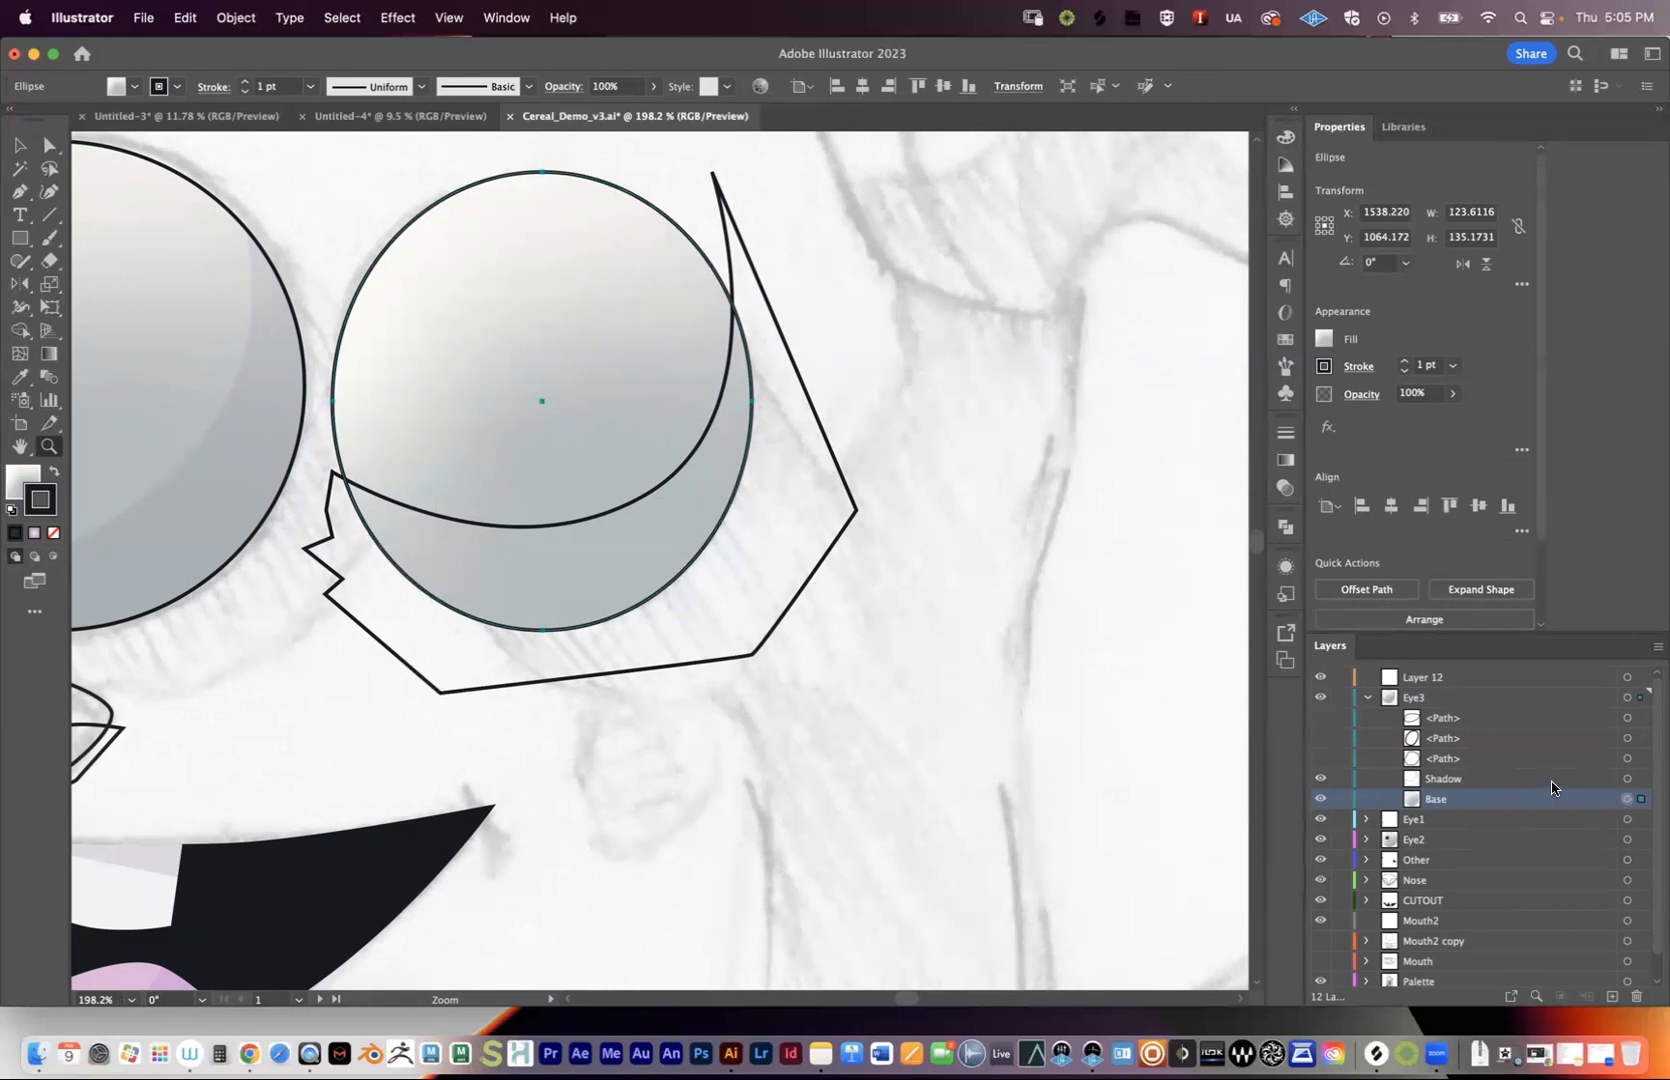
pyautogui.press('super+shift+v')
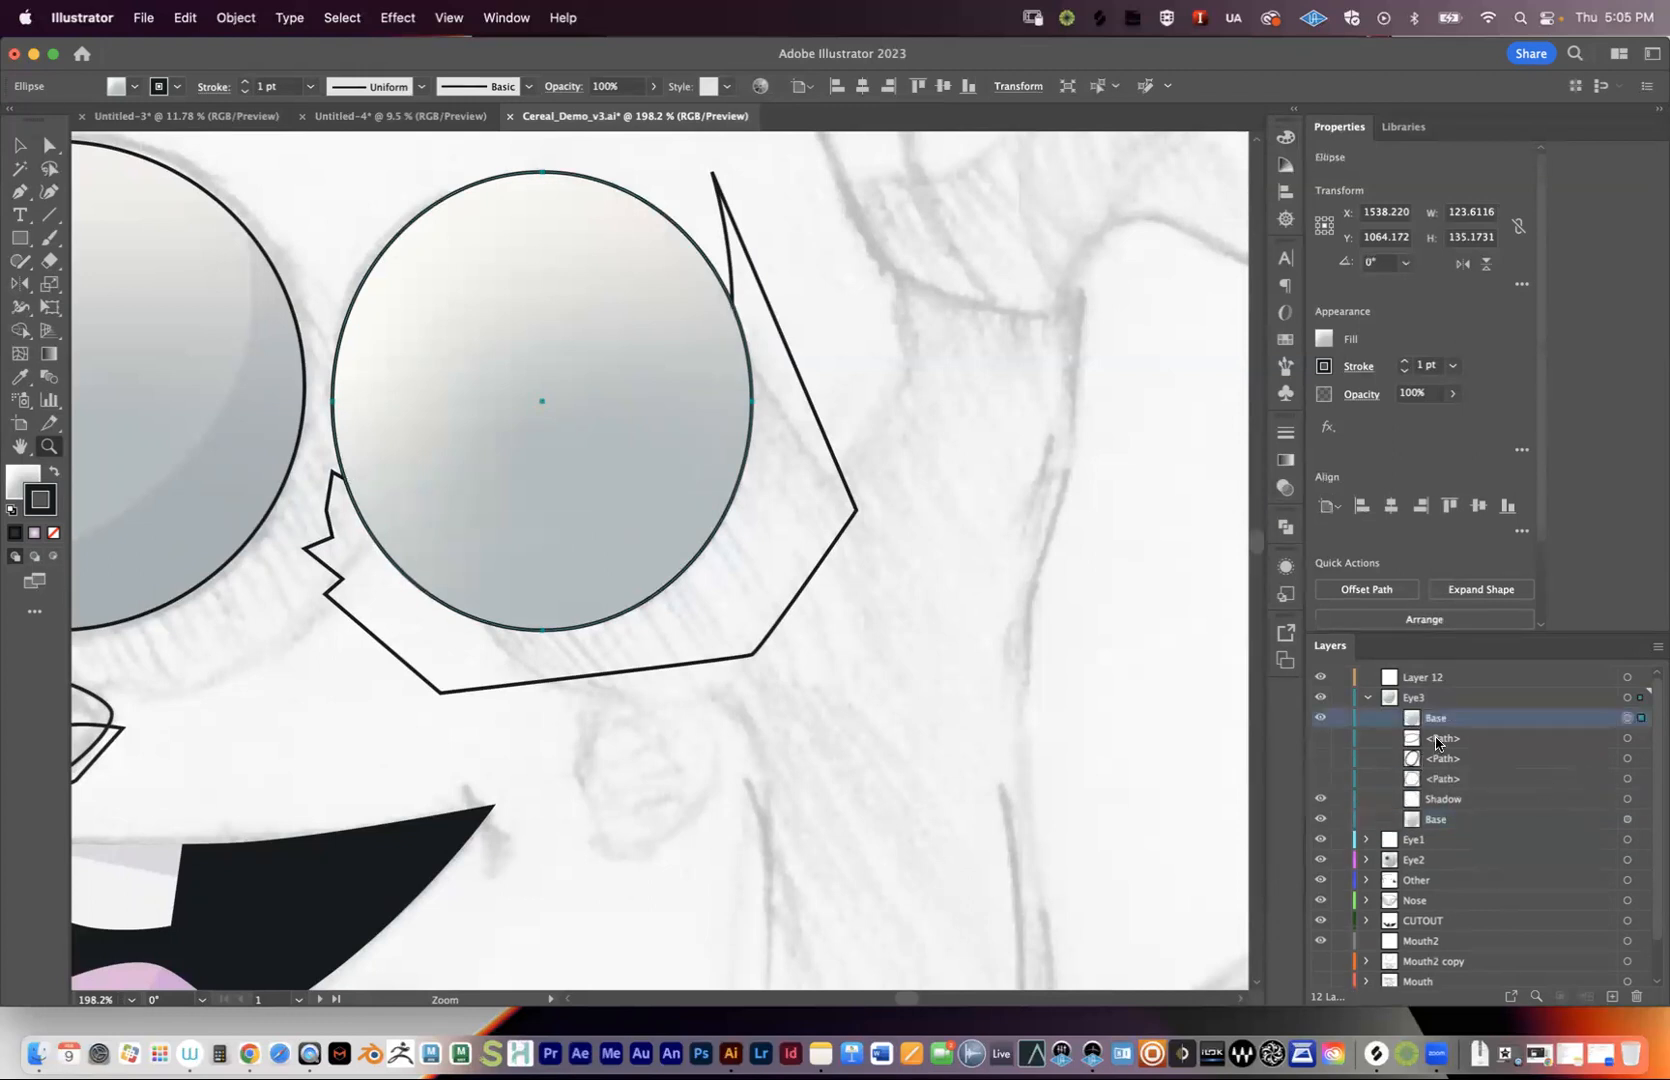
pyautogui.press('super+z')
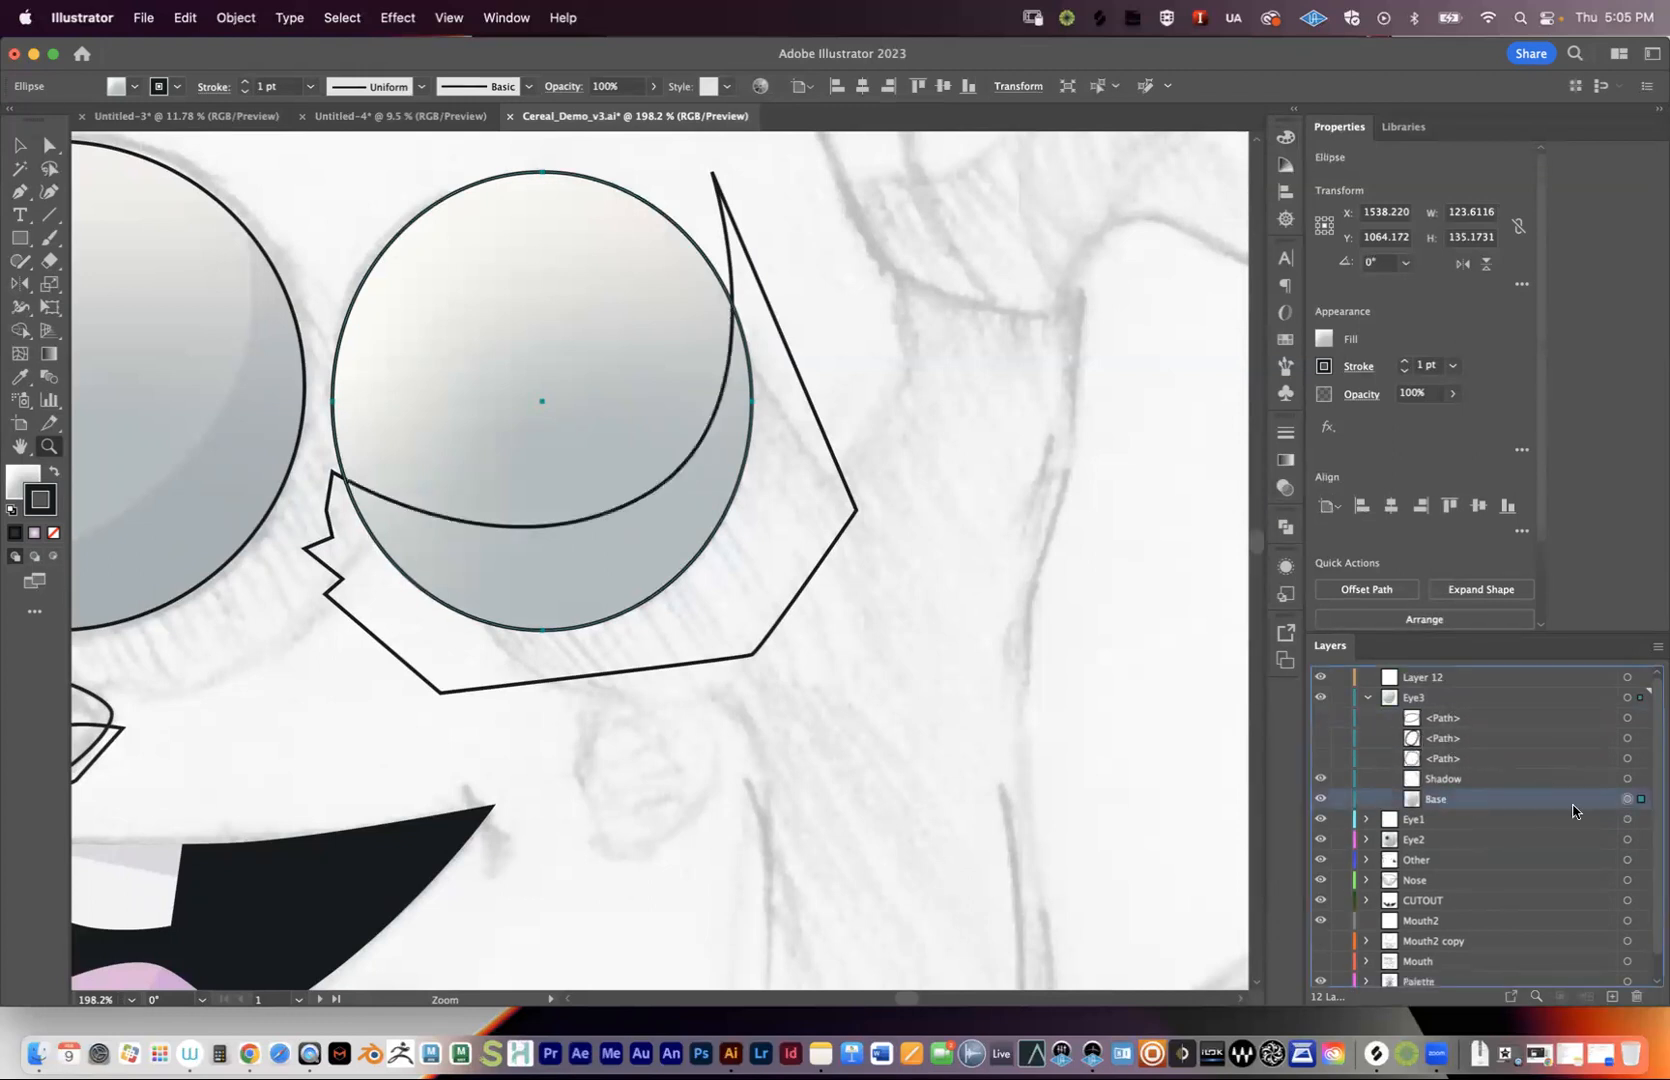
# - Duplicate the third eye's Base ellipse in place and move the copy directly below Shadow in the Eye3 layer
pyautogui.click(183, 18)
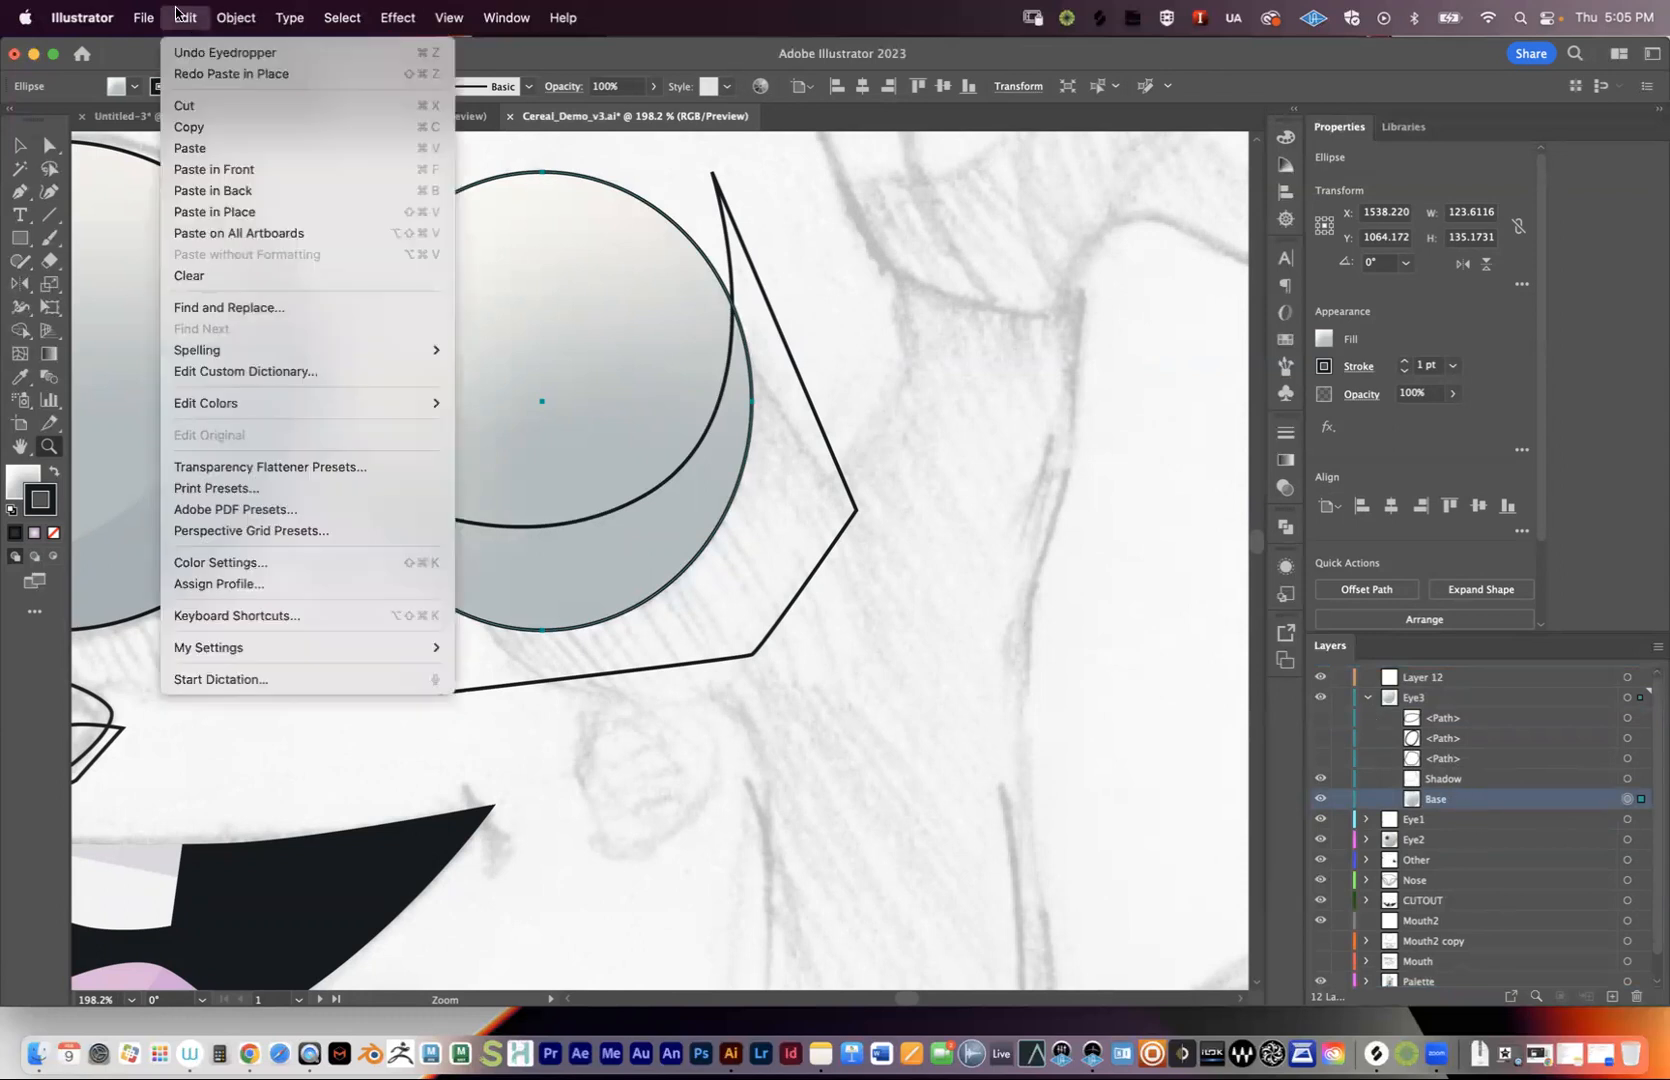
pyautogui.click(195, 127)
pyautogui.click(186, 18)
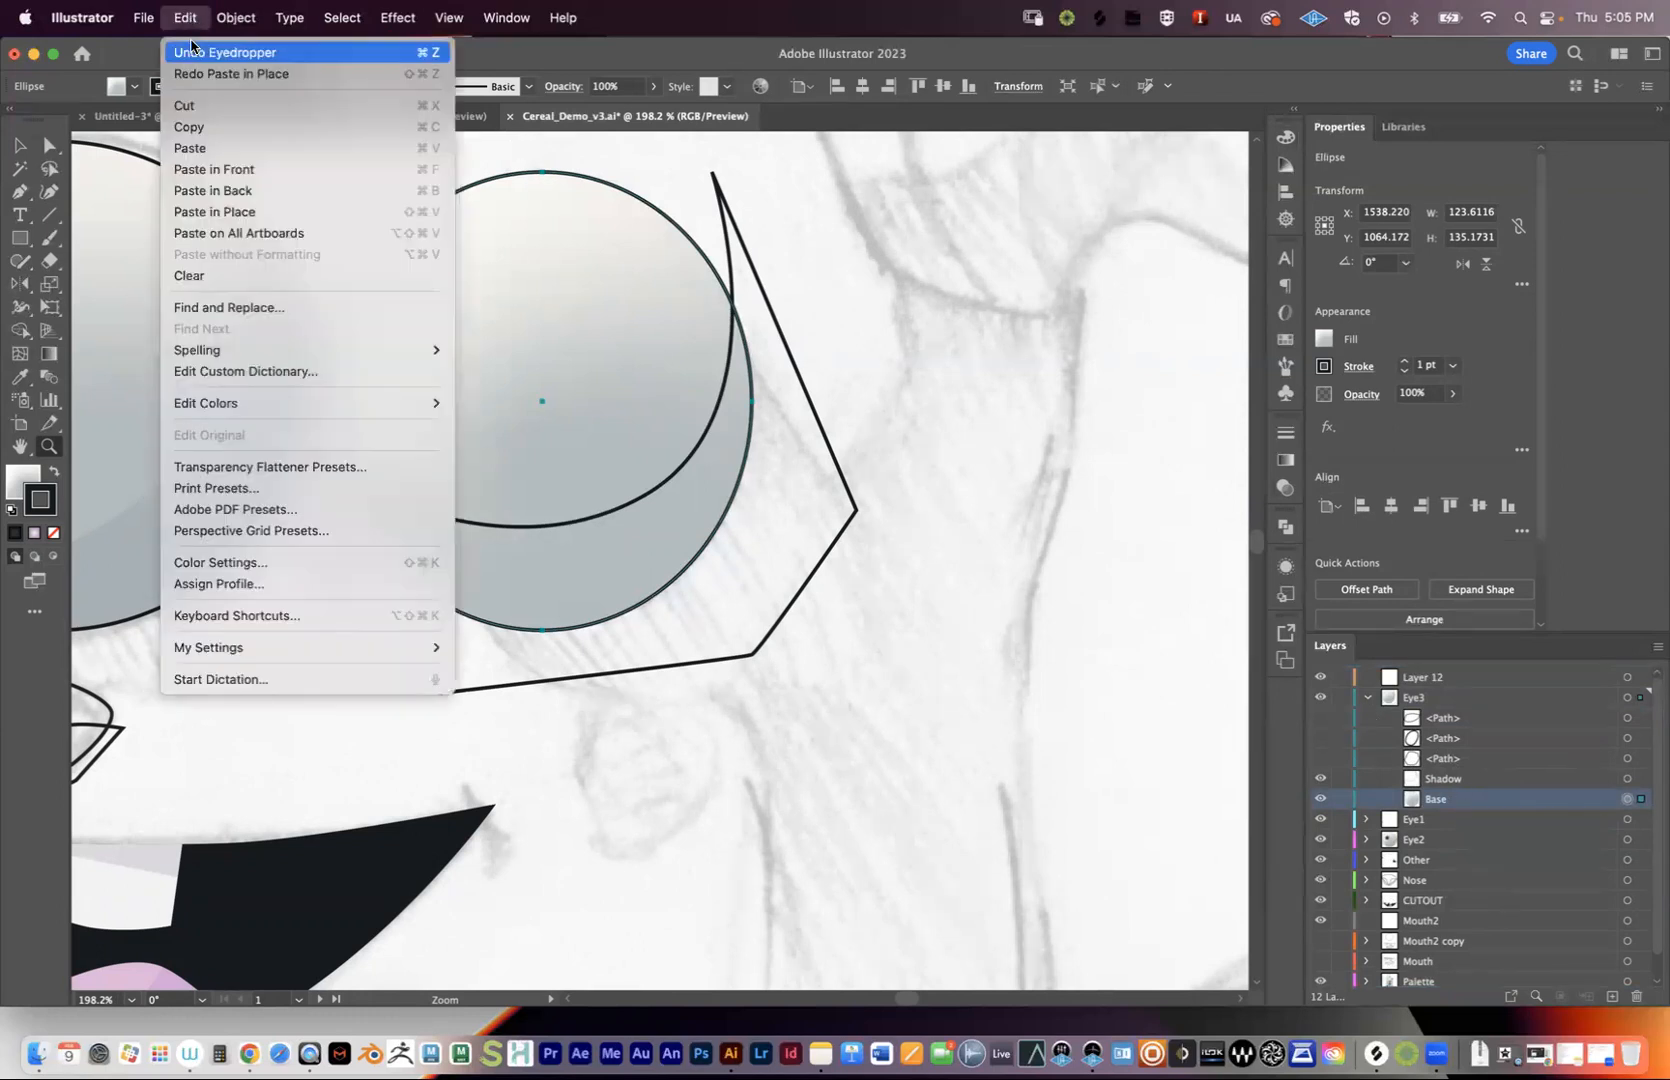
pyautogui.click(240, 212)
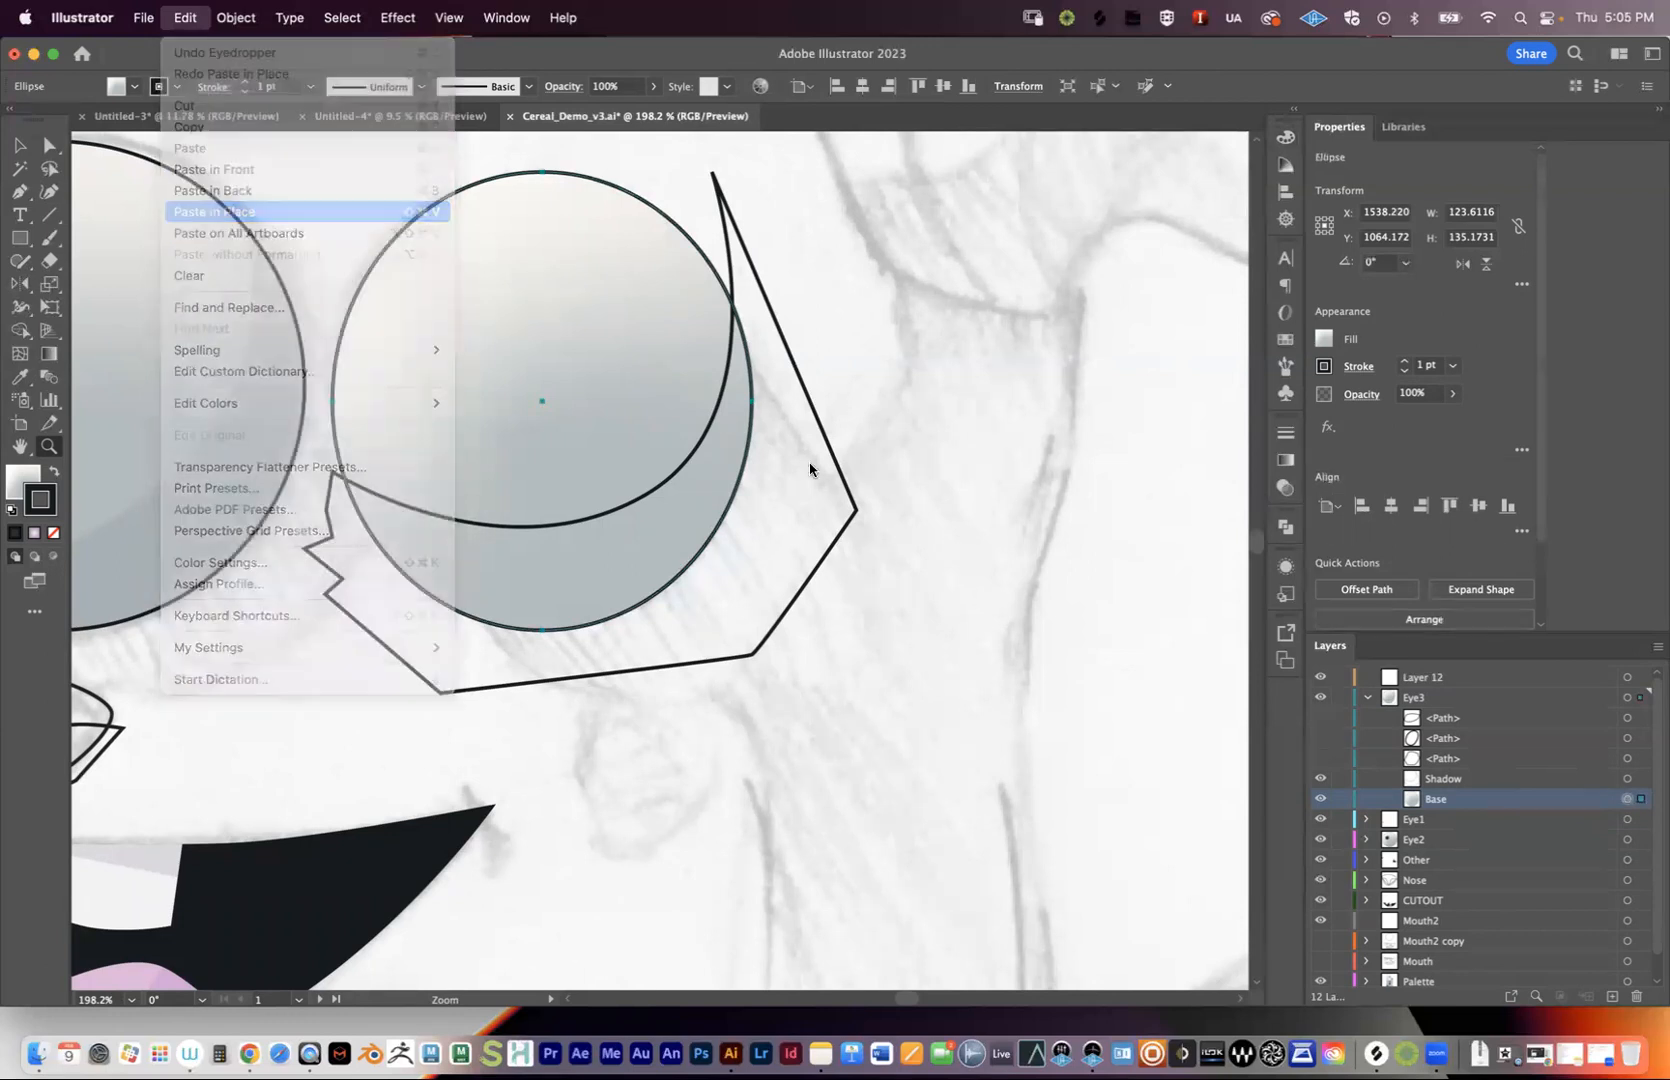
pyautogui.moveTo(1427, 724); pyautogui.dragTo(1428, 806)
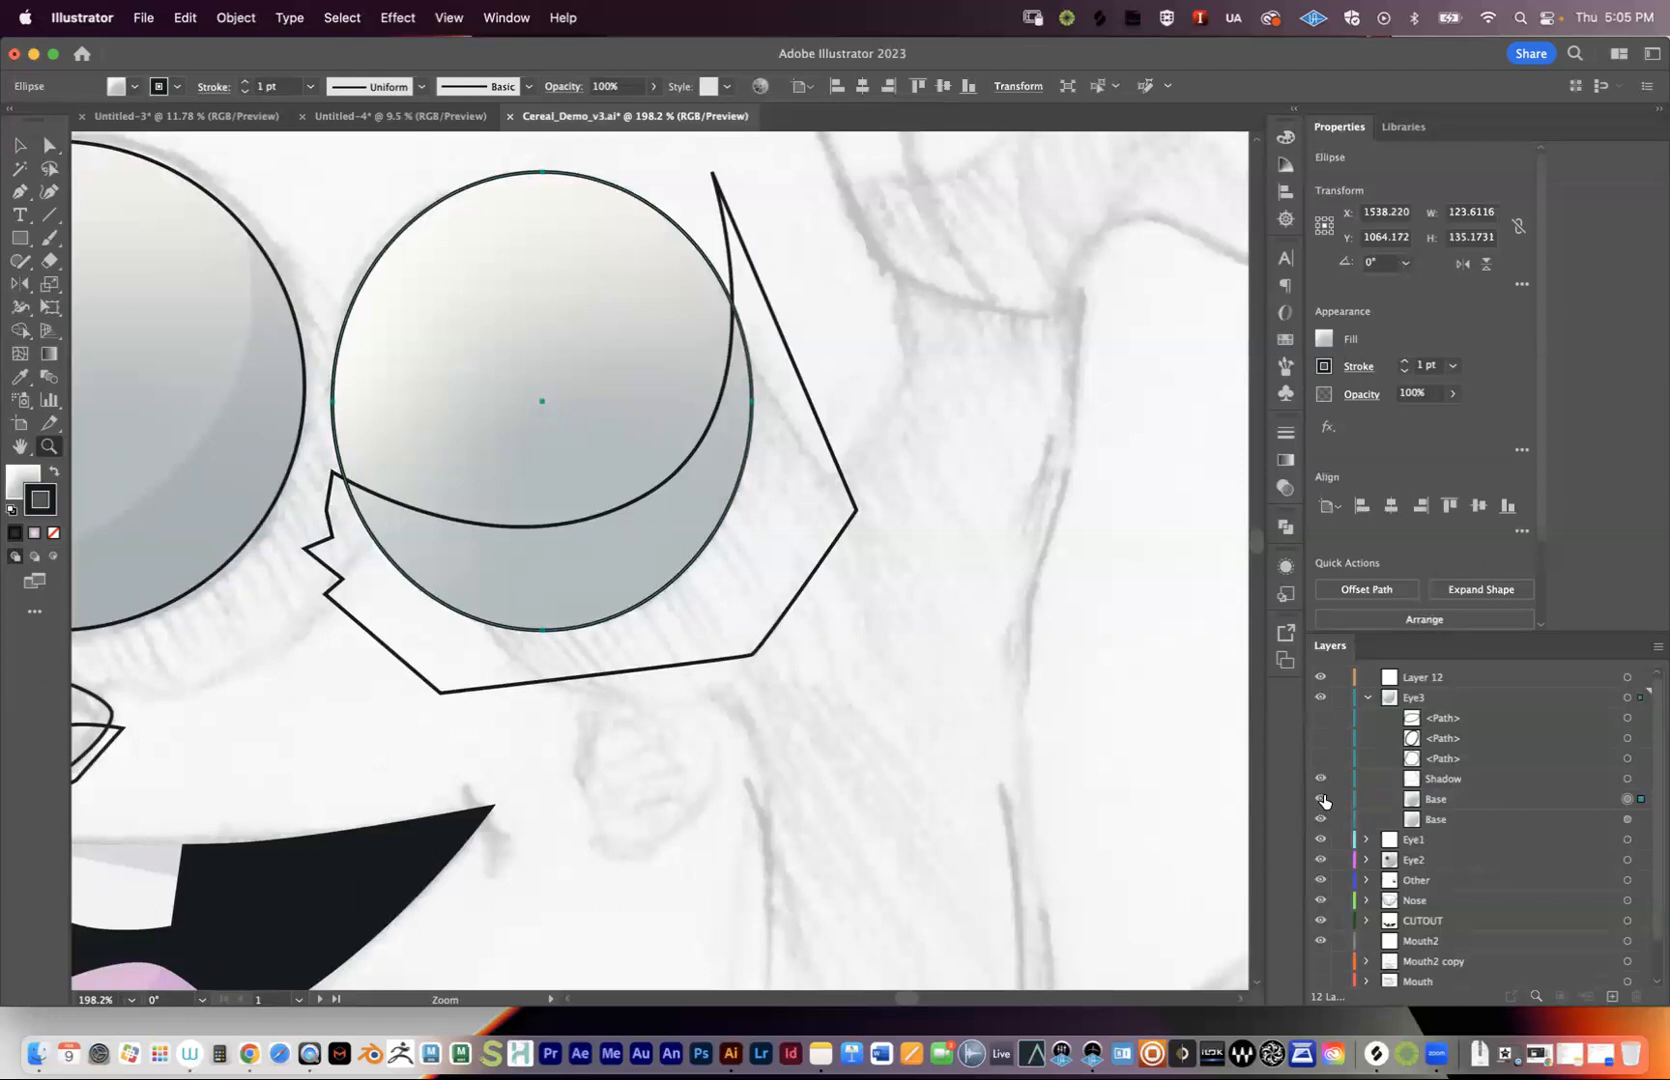
# - Check the upper Base copy by toggling its visibility and moving it off the eye, and undo the move
pyautogui.click(1322, 799)
pyautogui.click(1320, 803)
pyautogui.click(1427, 804)
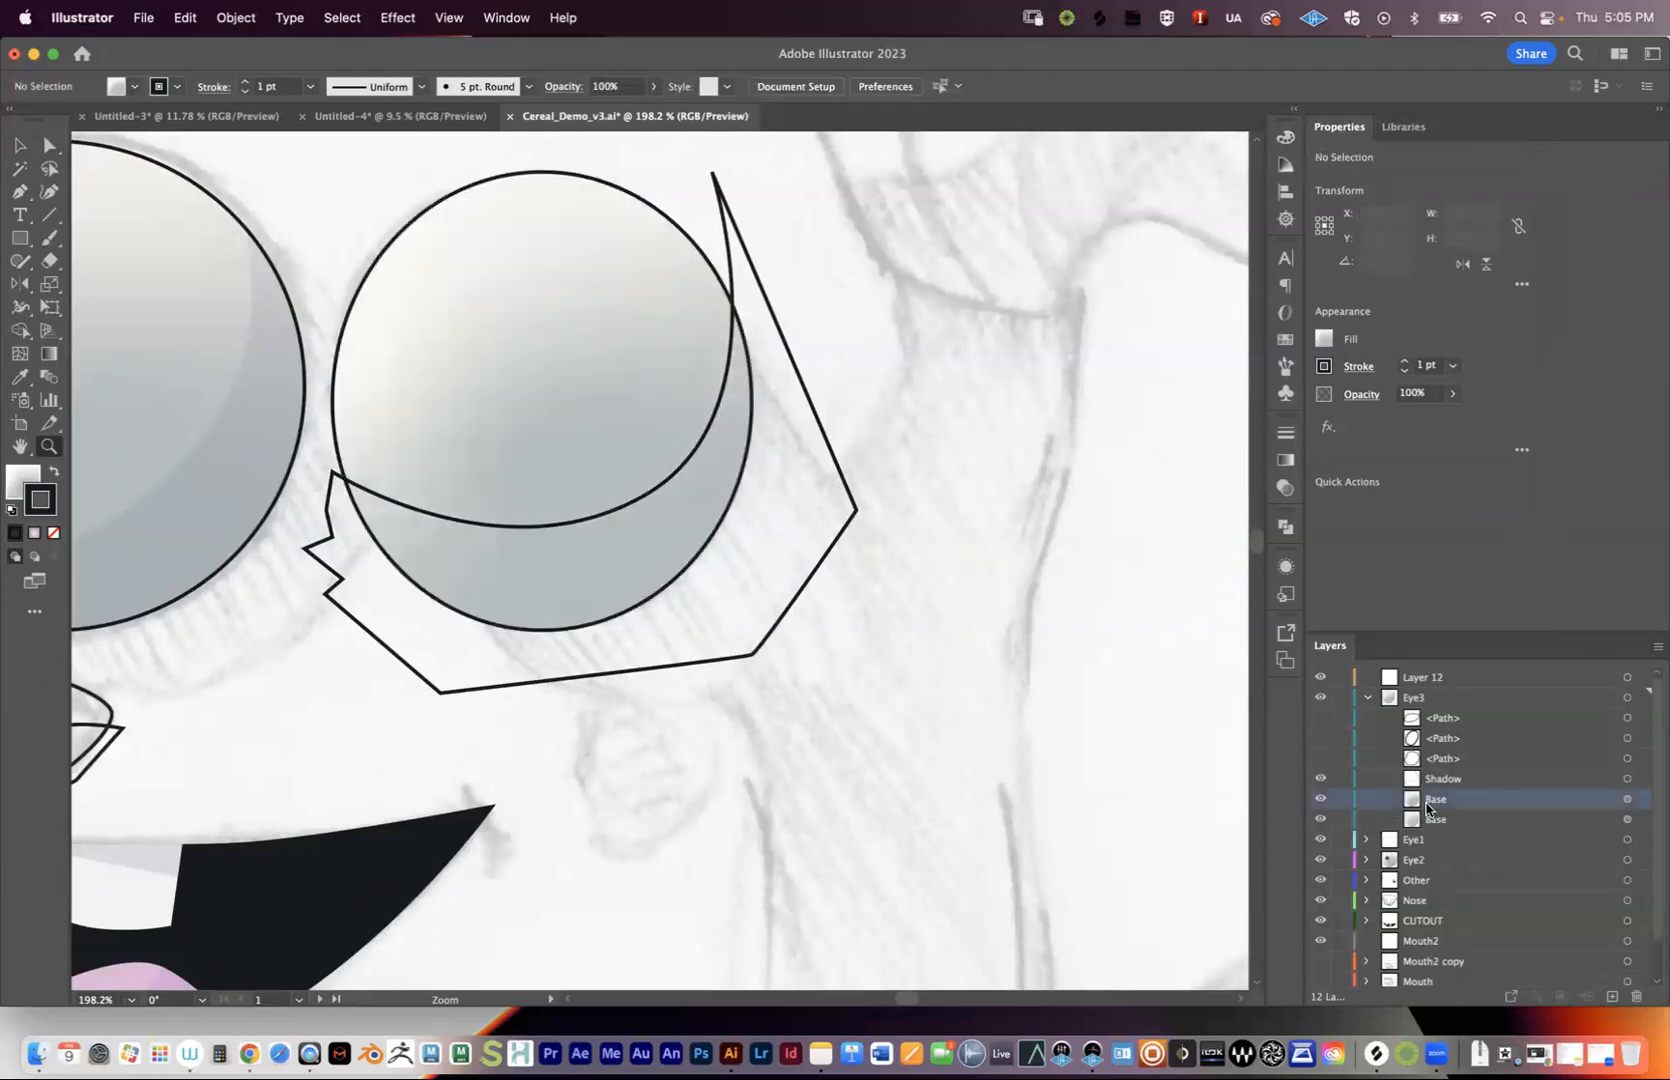
pyautogui.click(1628, 803)
pyautogui.moveTo(564, 406); pyautogui.dragTo(880, 675)
pyautogui.press('super+z')
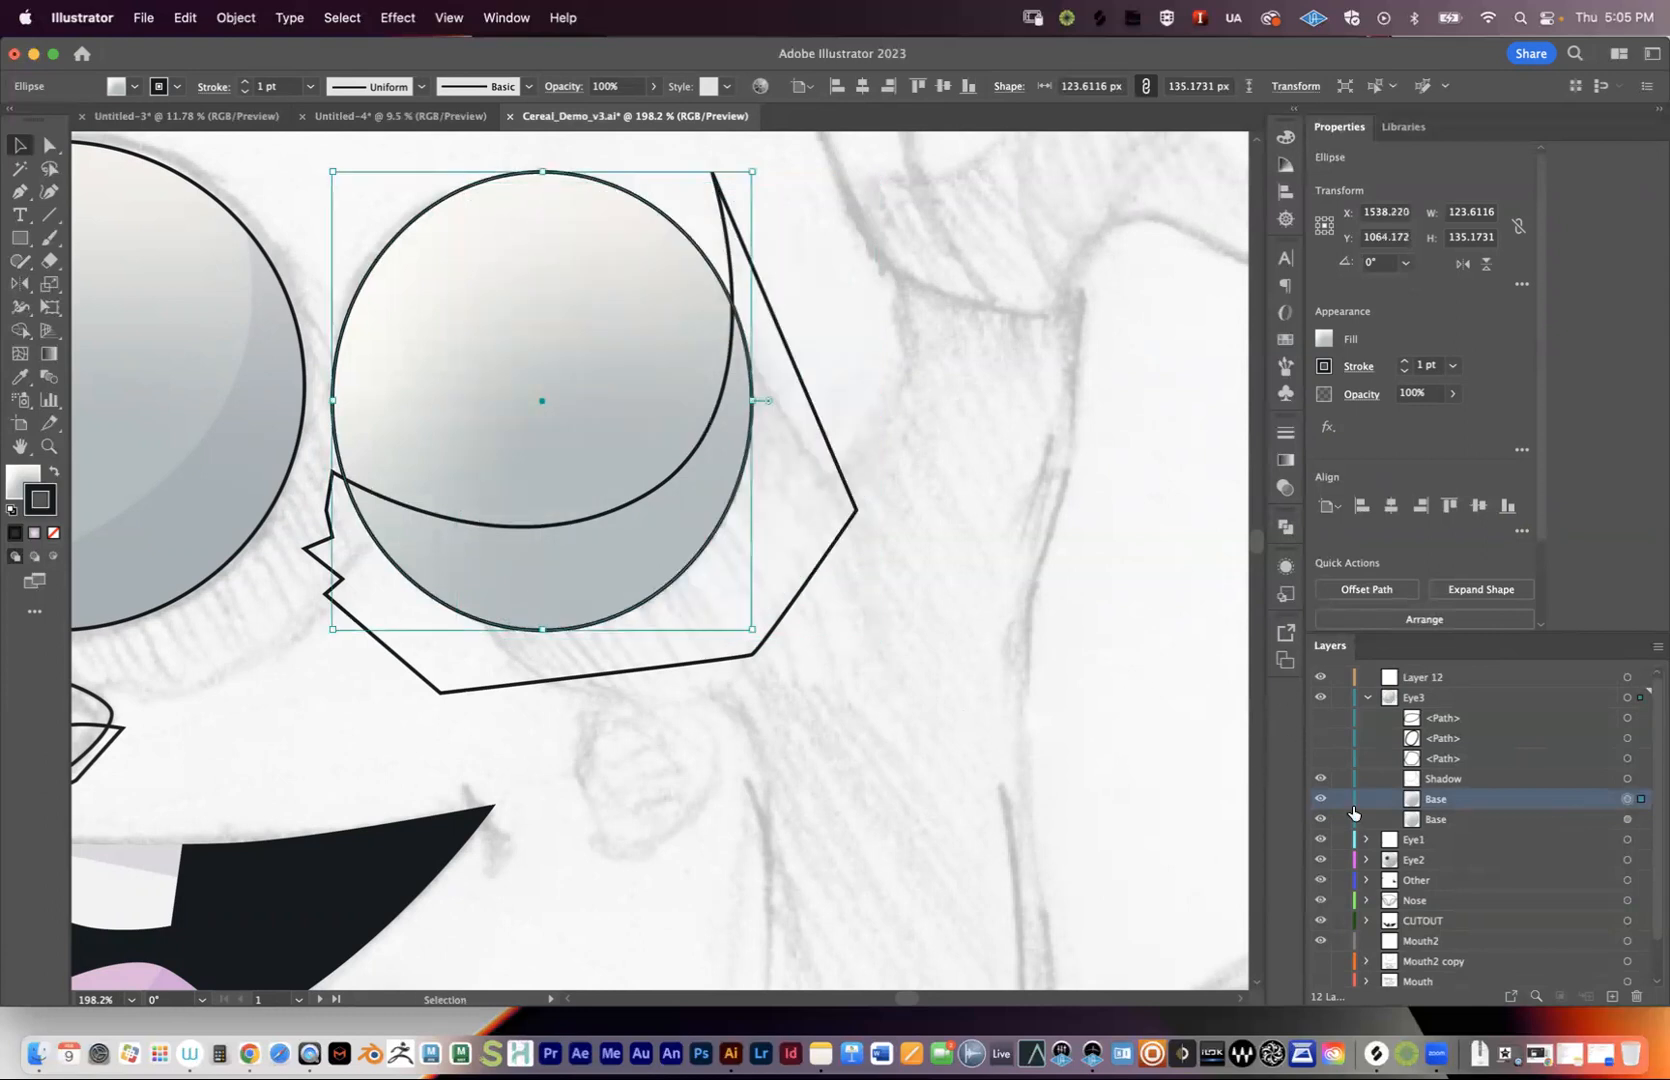
# - Copy the center eye's shadow appearance onto the third eye's Shadow path with the Eyedropper
pyautogui.click(1418, 776)
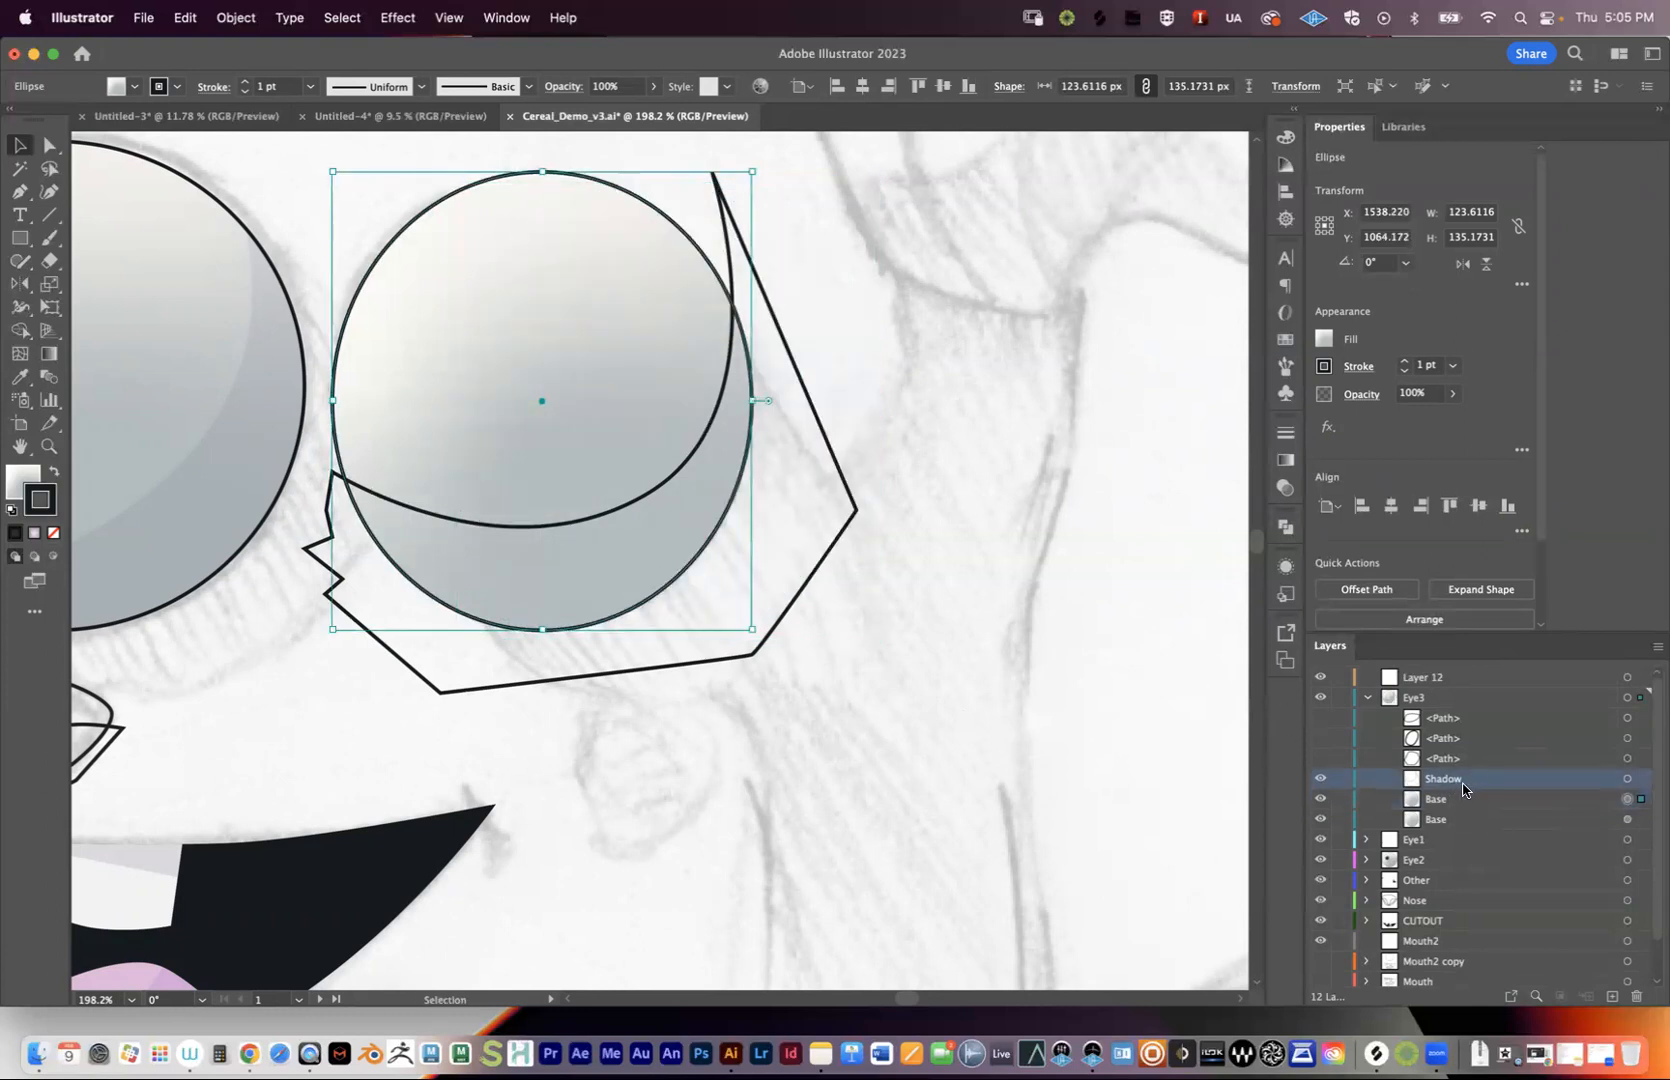
pyautogui.click(1629, 780)
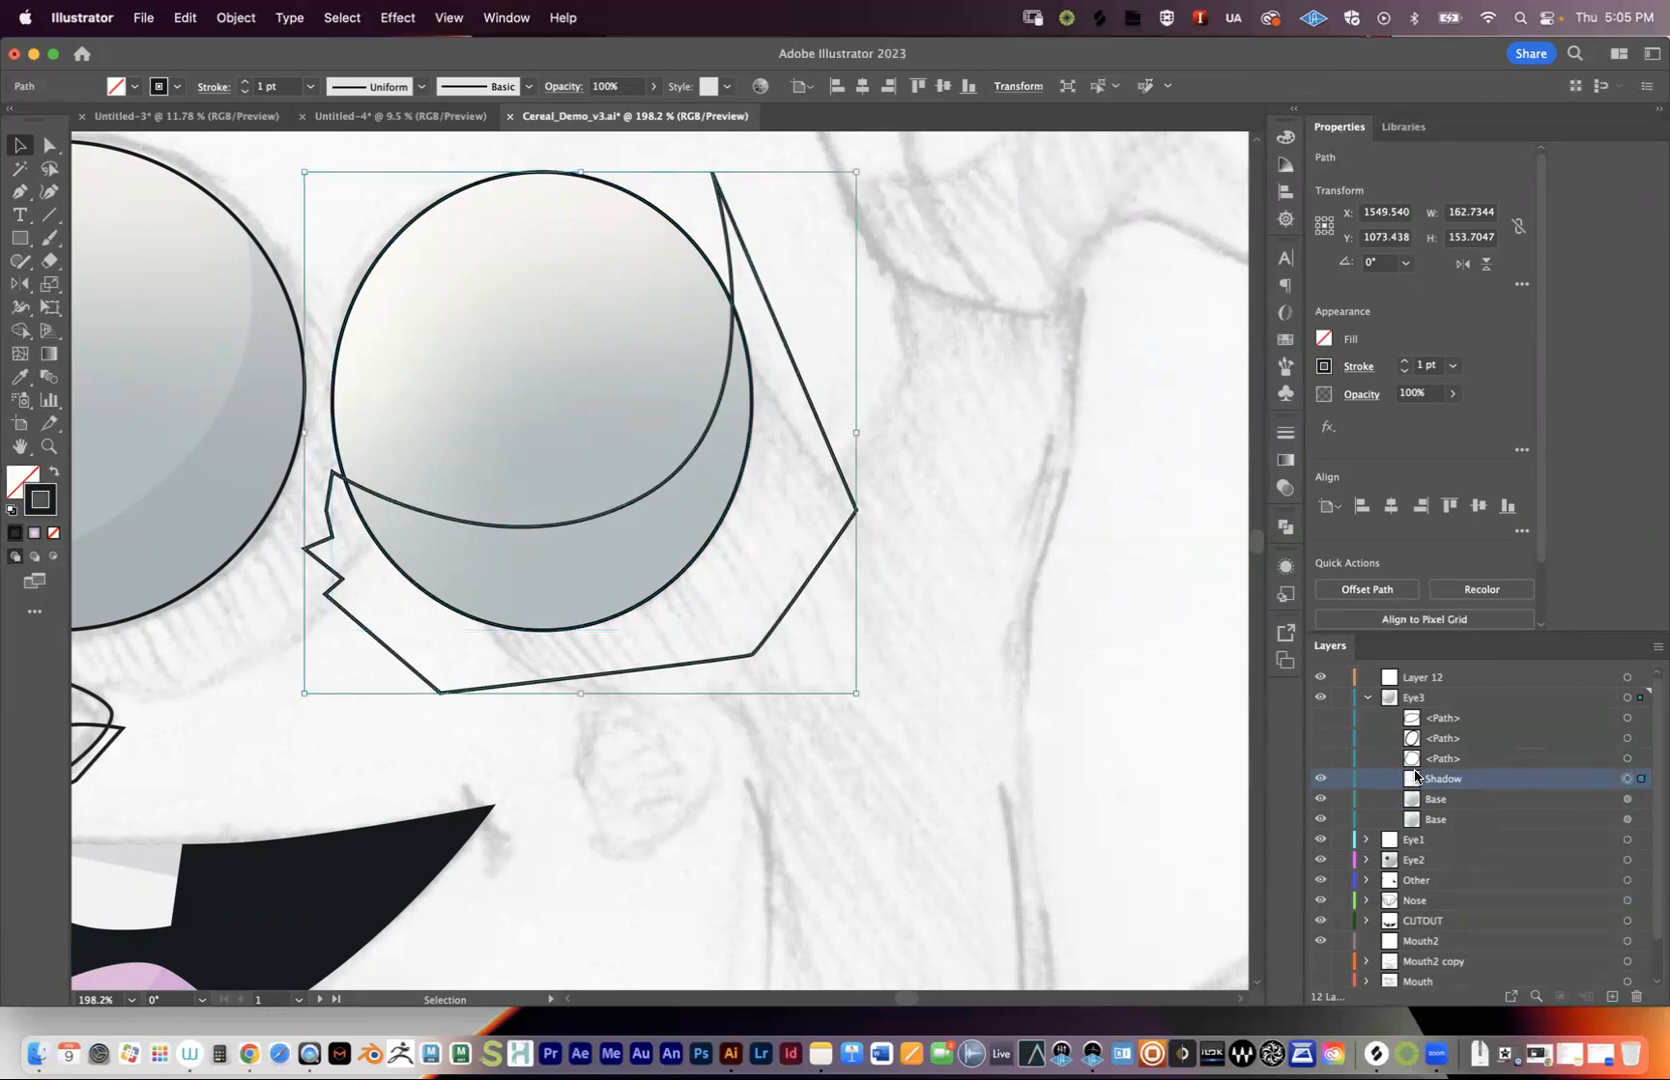
pyautogui.hscroll(-10, 785, 562)
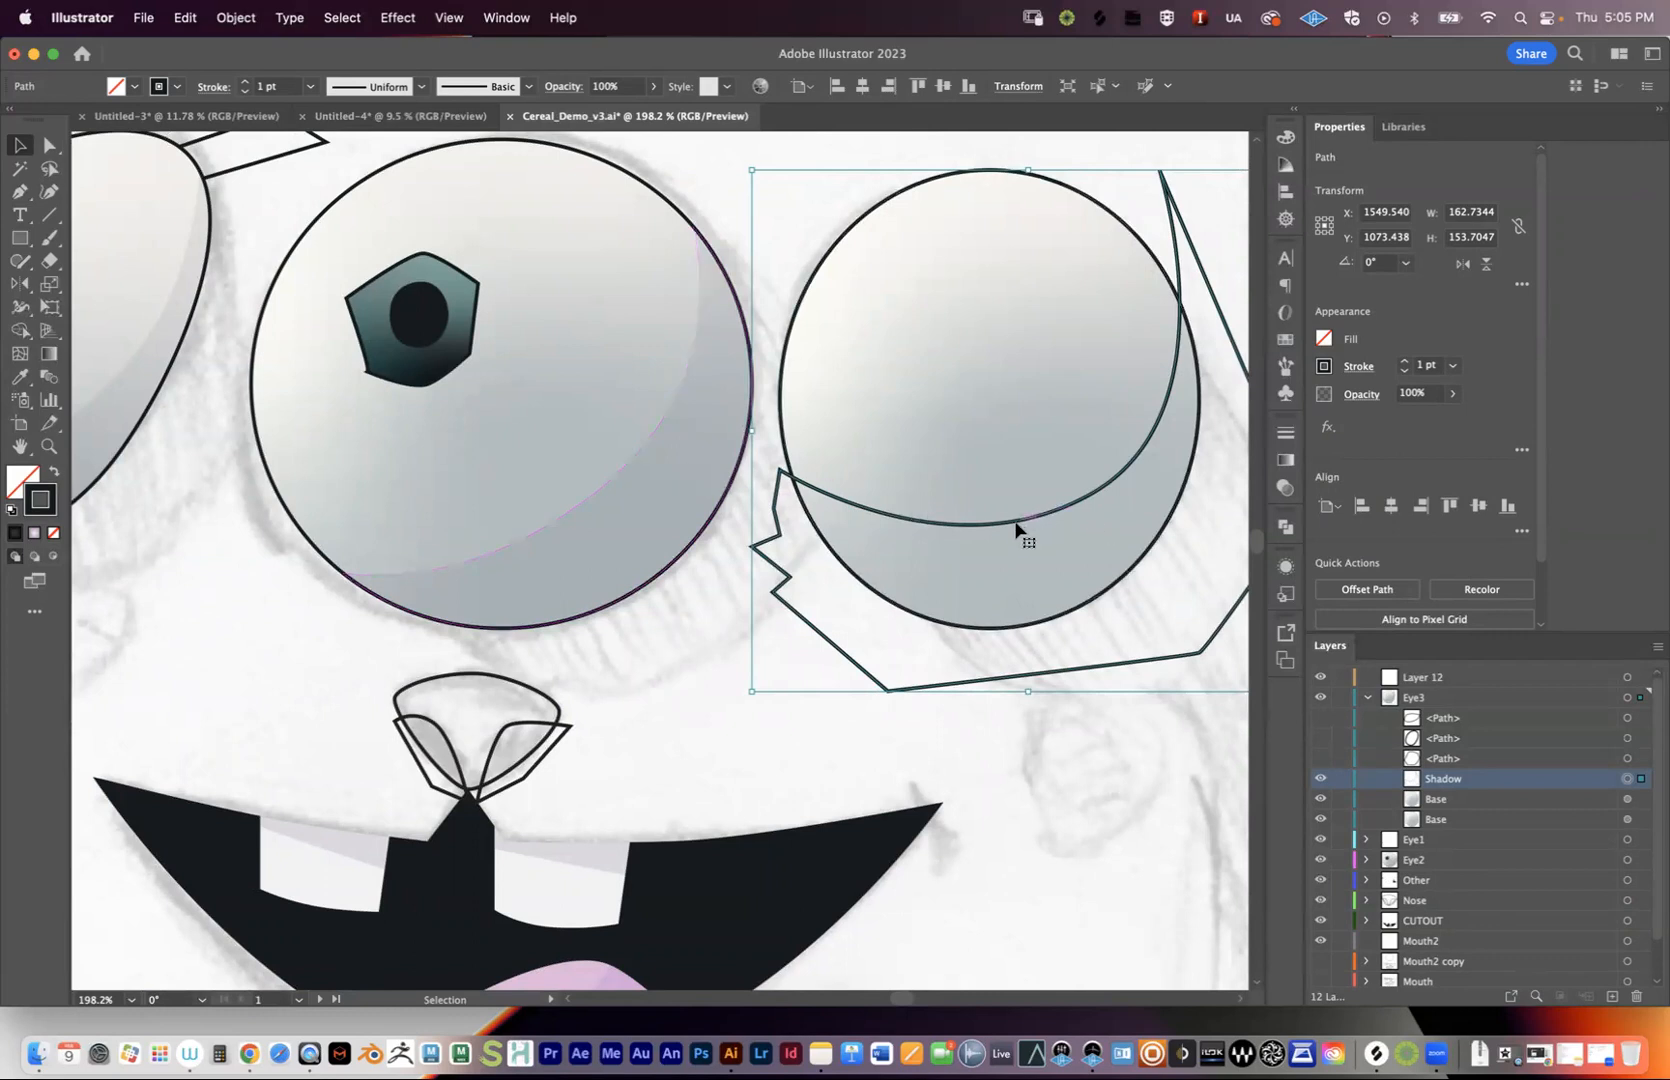
pyautogui.press('i')
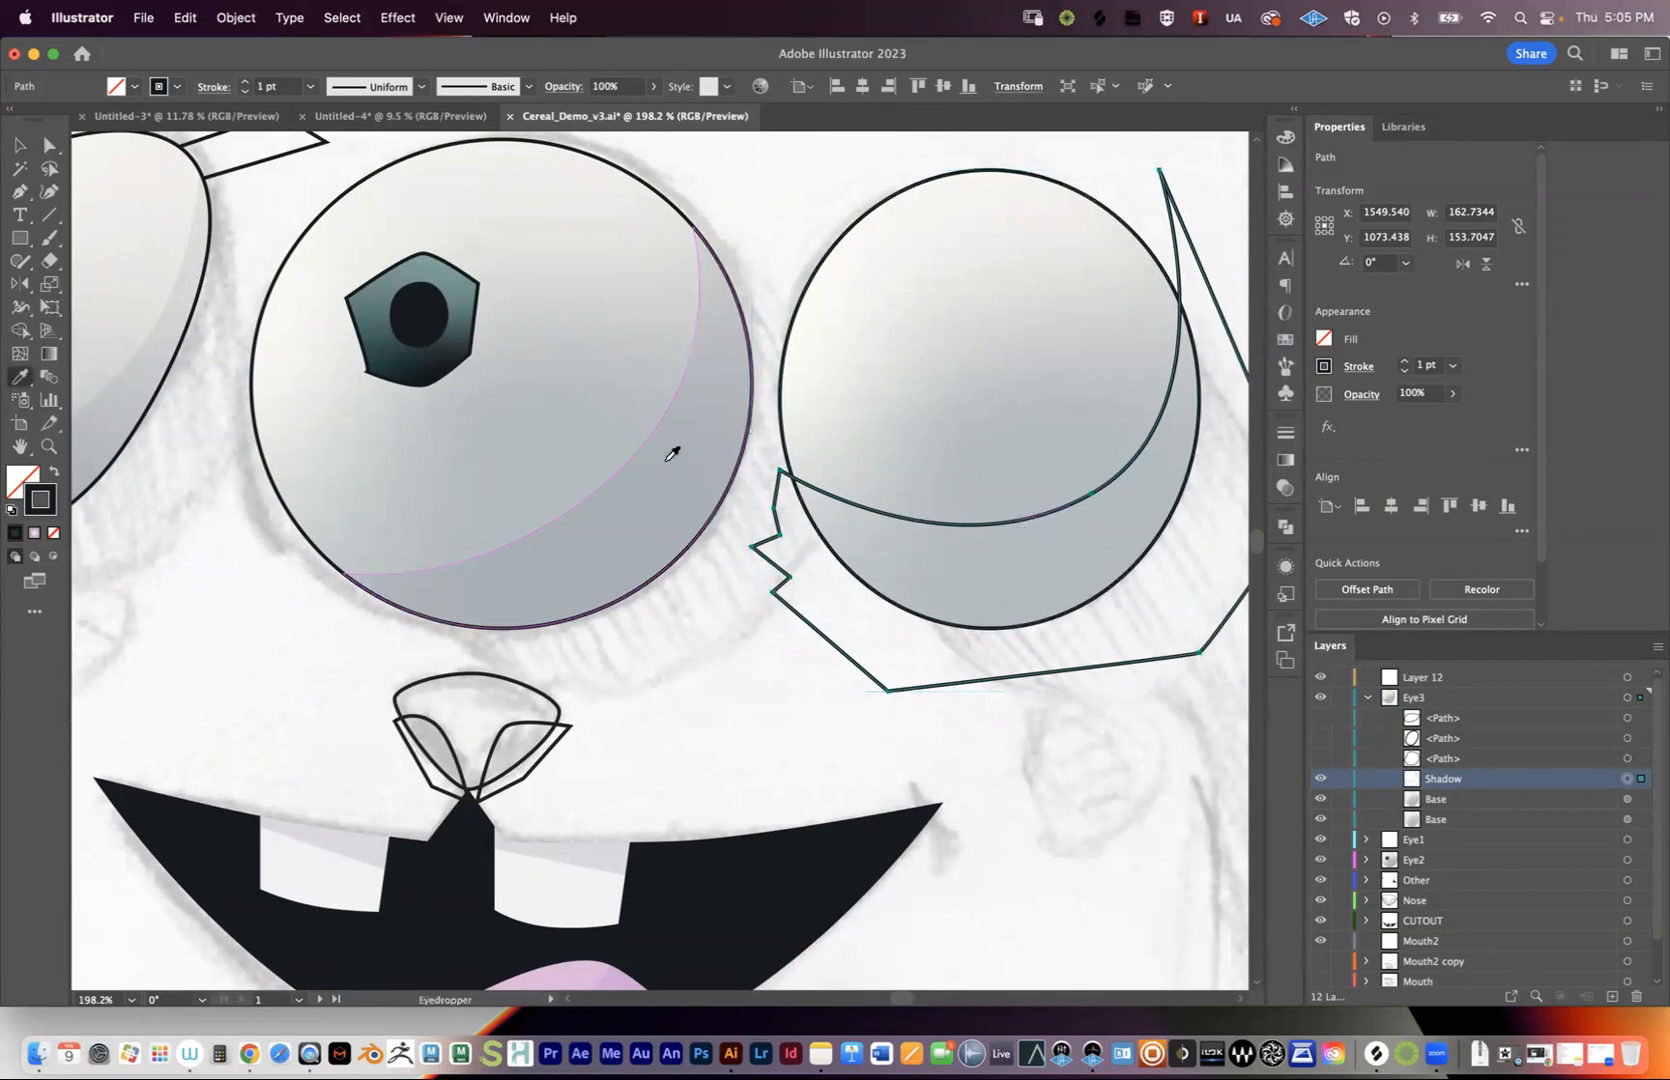
pyautogui.click(670, 457)
pyautogui.moveTo(1030, 582); pyautogui.dragTo(776, 596)
pyautogui.press('v')
pyautogui.click(1086, 778)
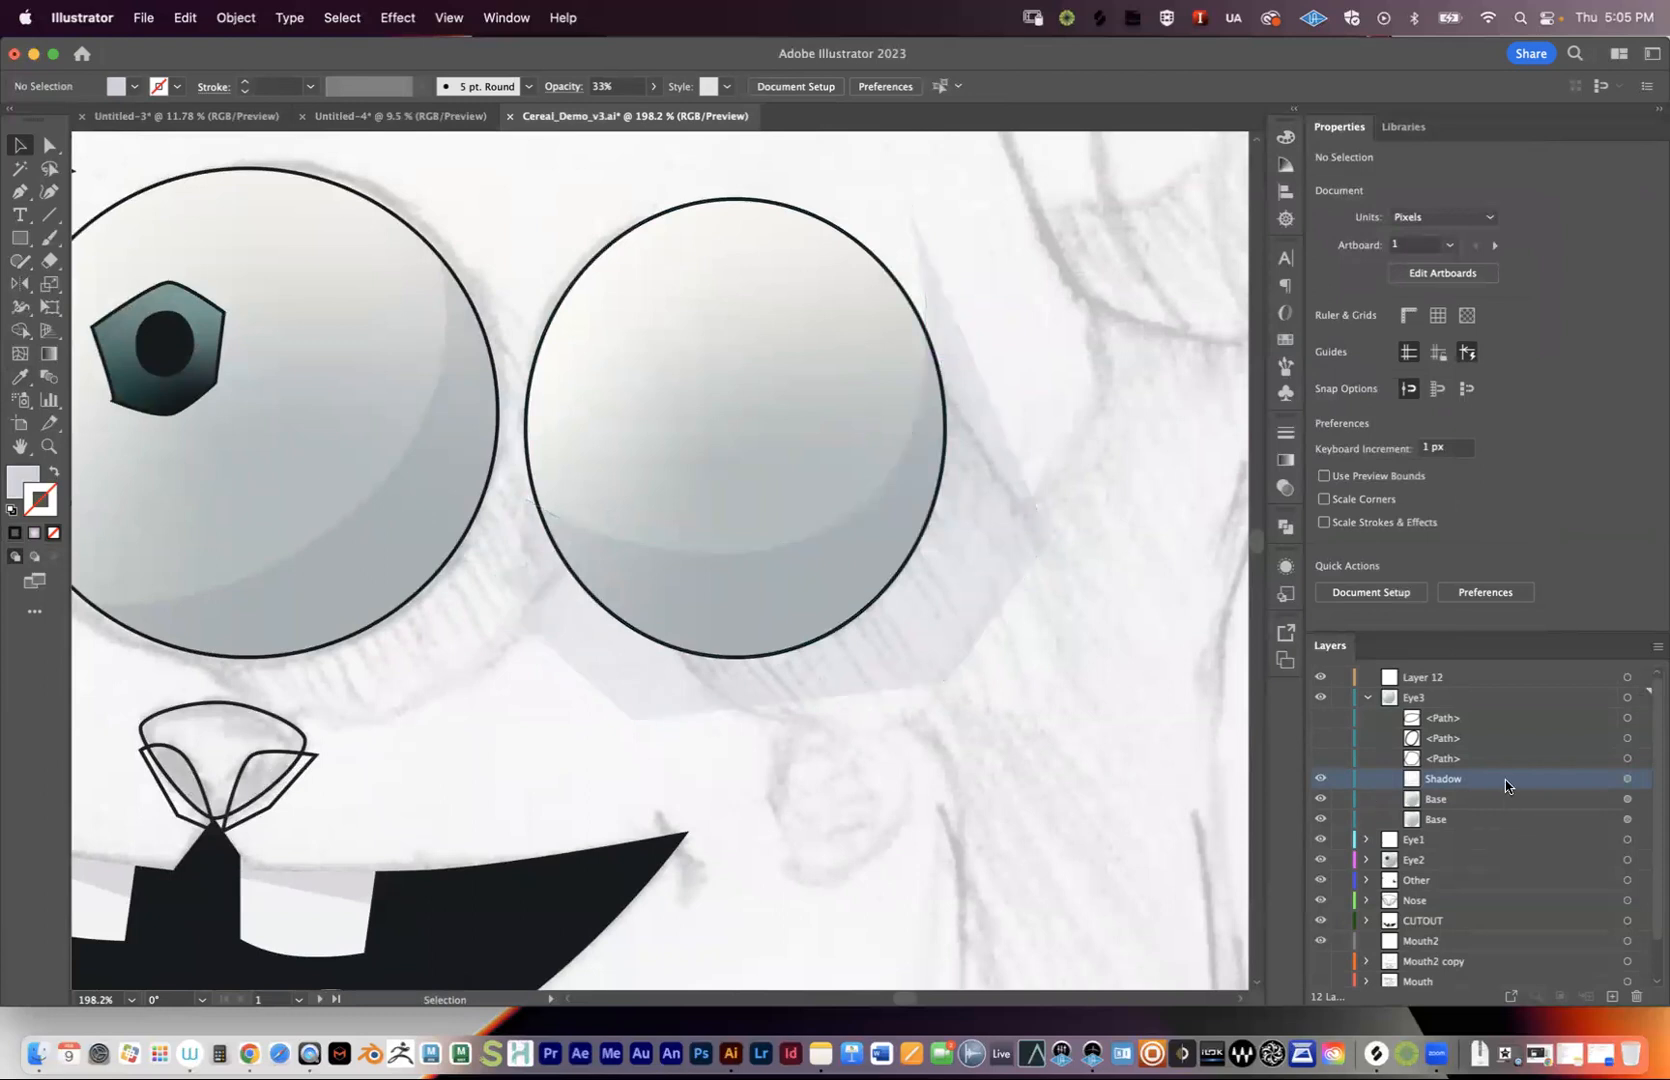
# - Select Shadow and the upper Base copy and trim them to their overlap with the Pathfinder Intersect operation
pyautogui.click(1626, 786)
pyautogui.keyDown('shift'); pyautogui.click(1627, 798); pyautogui.keyUp('shift')
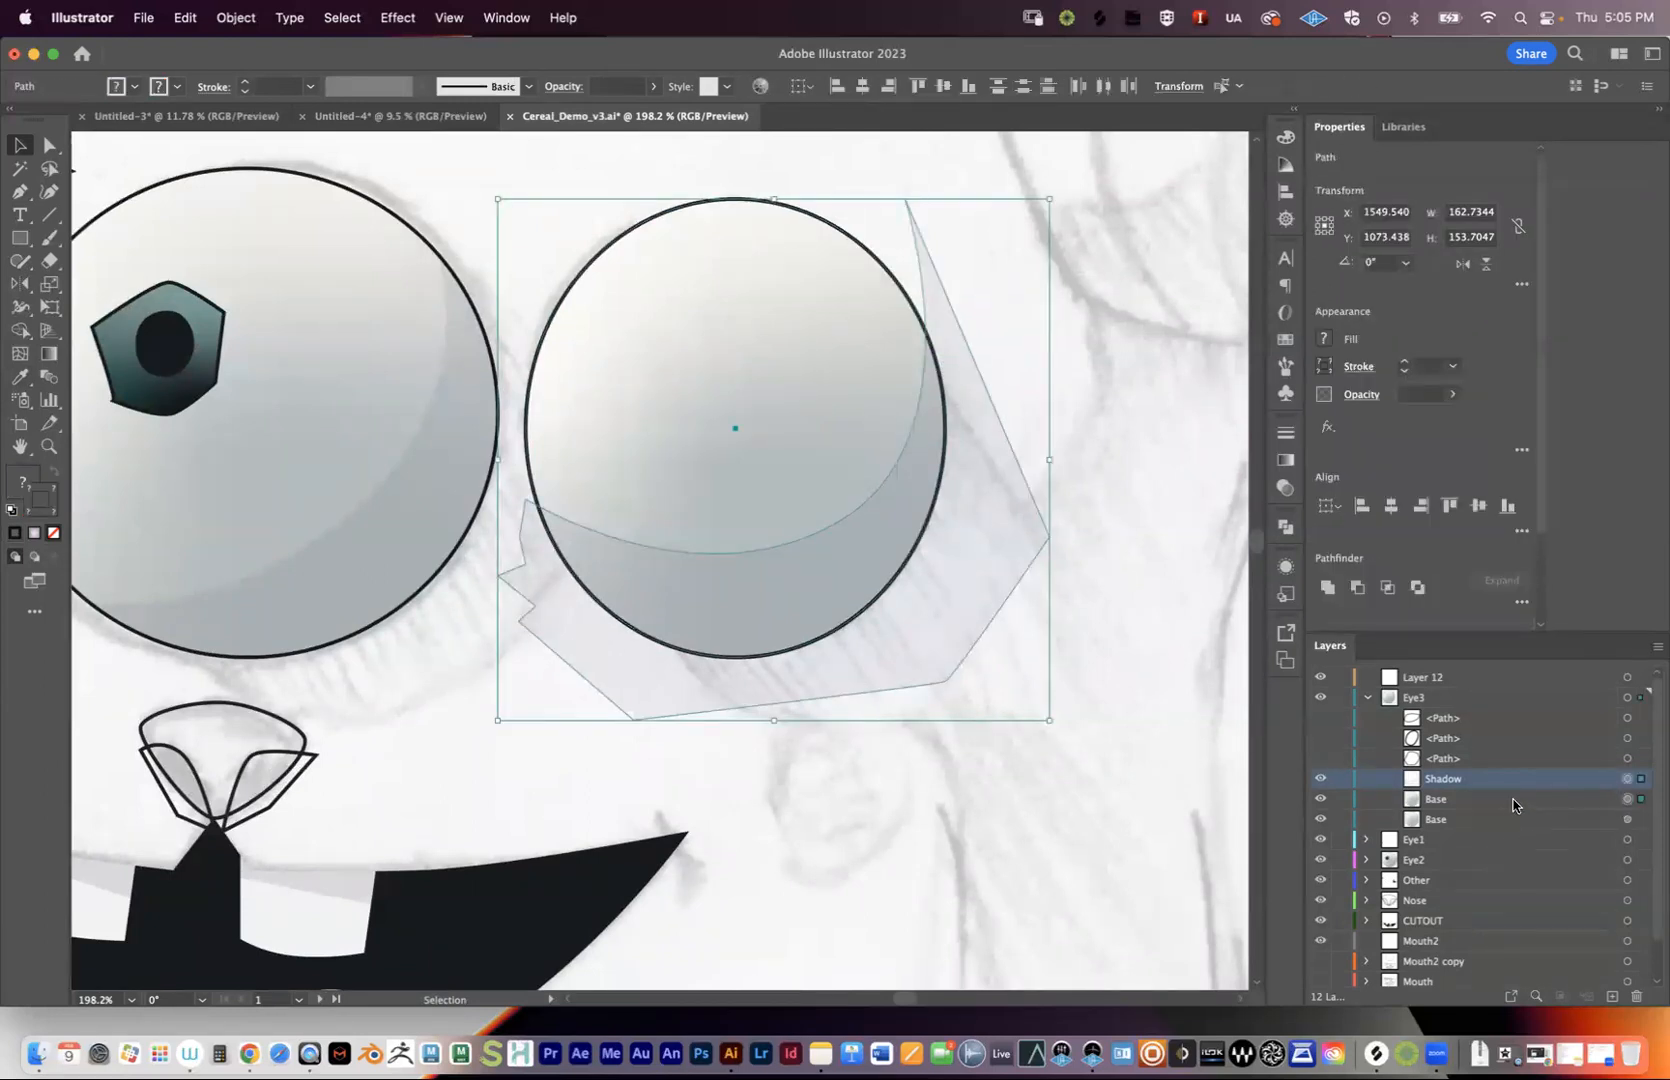
pyautogui.keyDown('shift'); pyautogui.click(1626, 800); pyautogui.keyUp('shift')
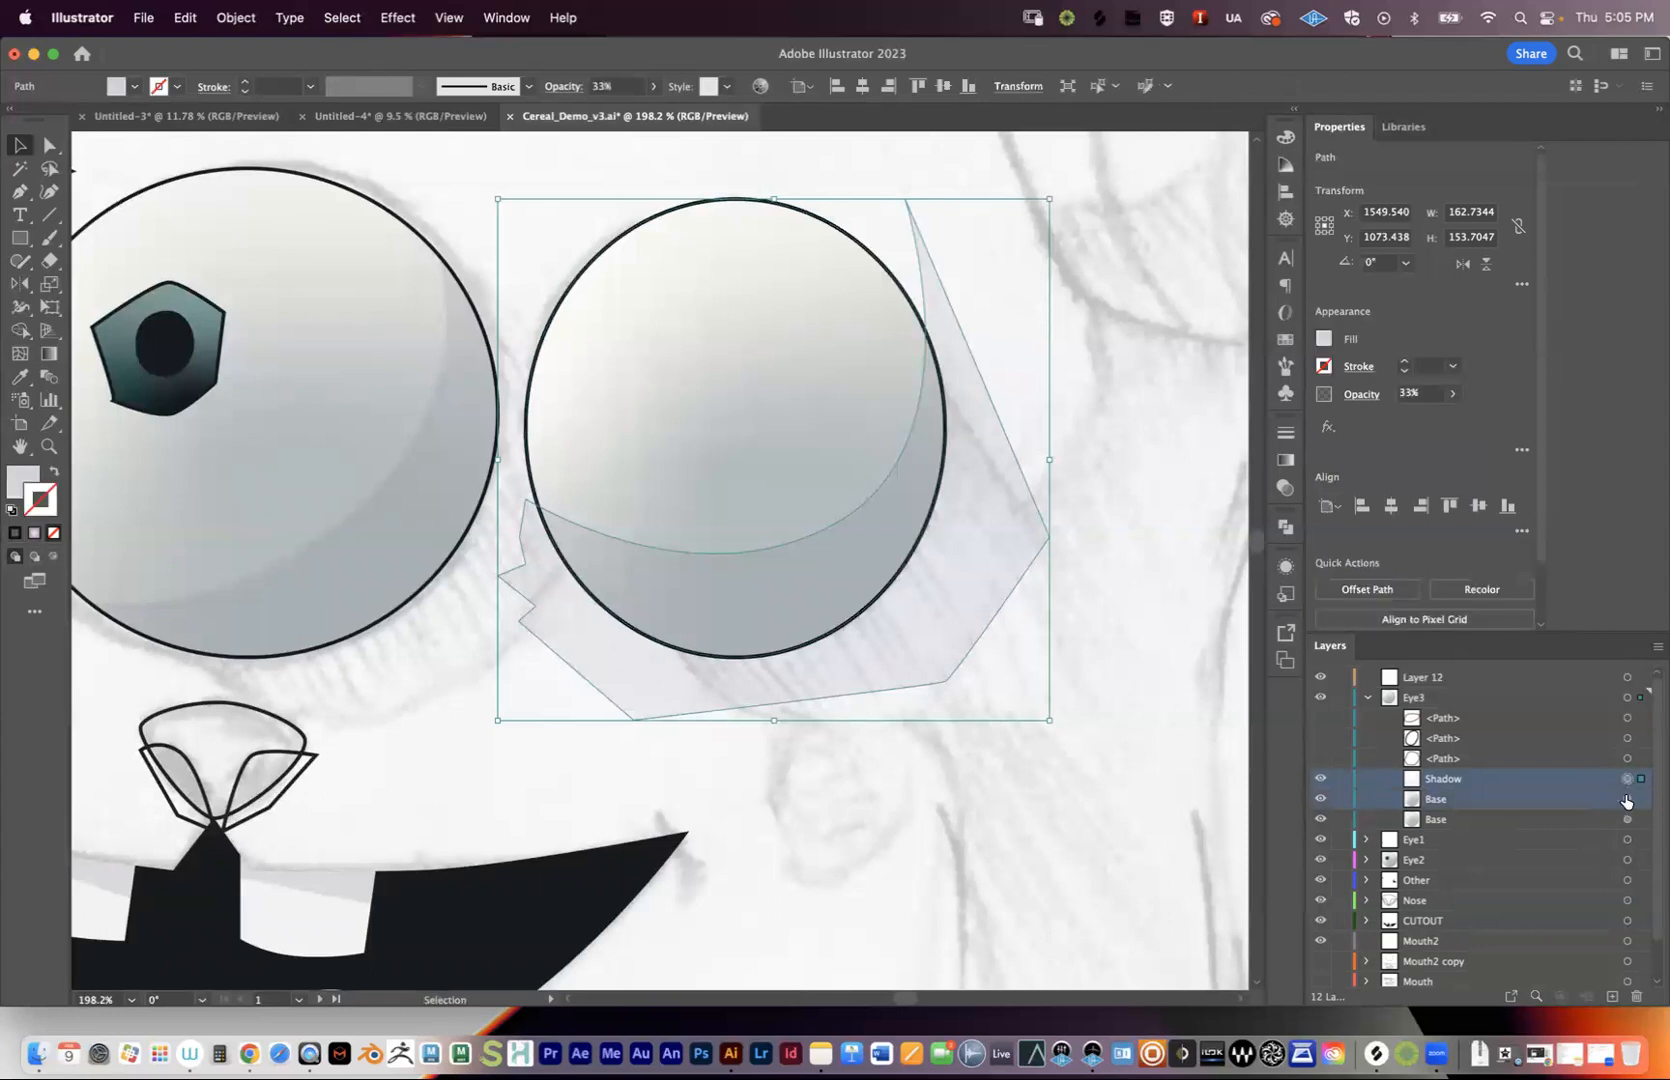
pyautogui.keyDown('shift'); pyautogui.click(1627, 800); pyautogui.keyUp('shift')
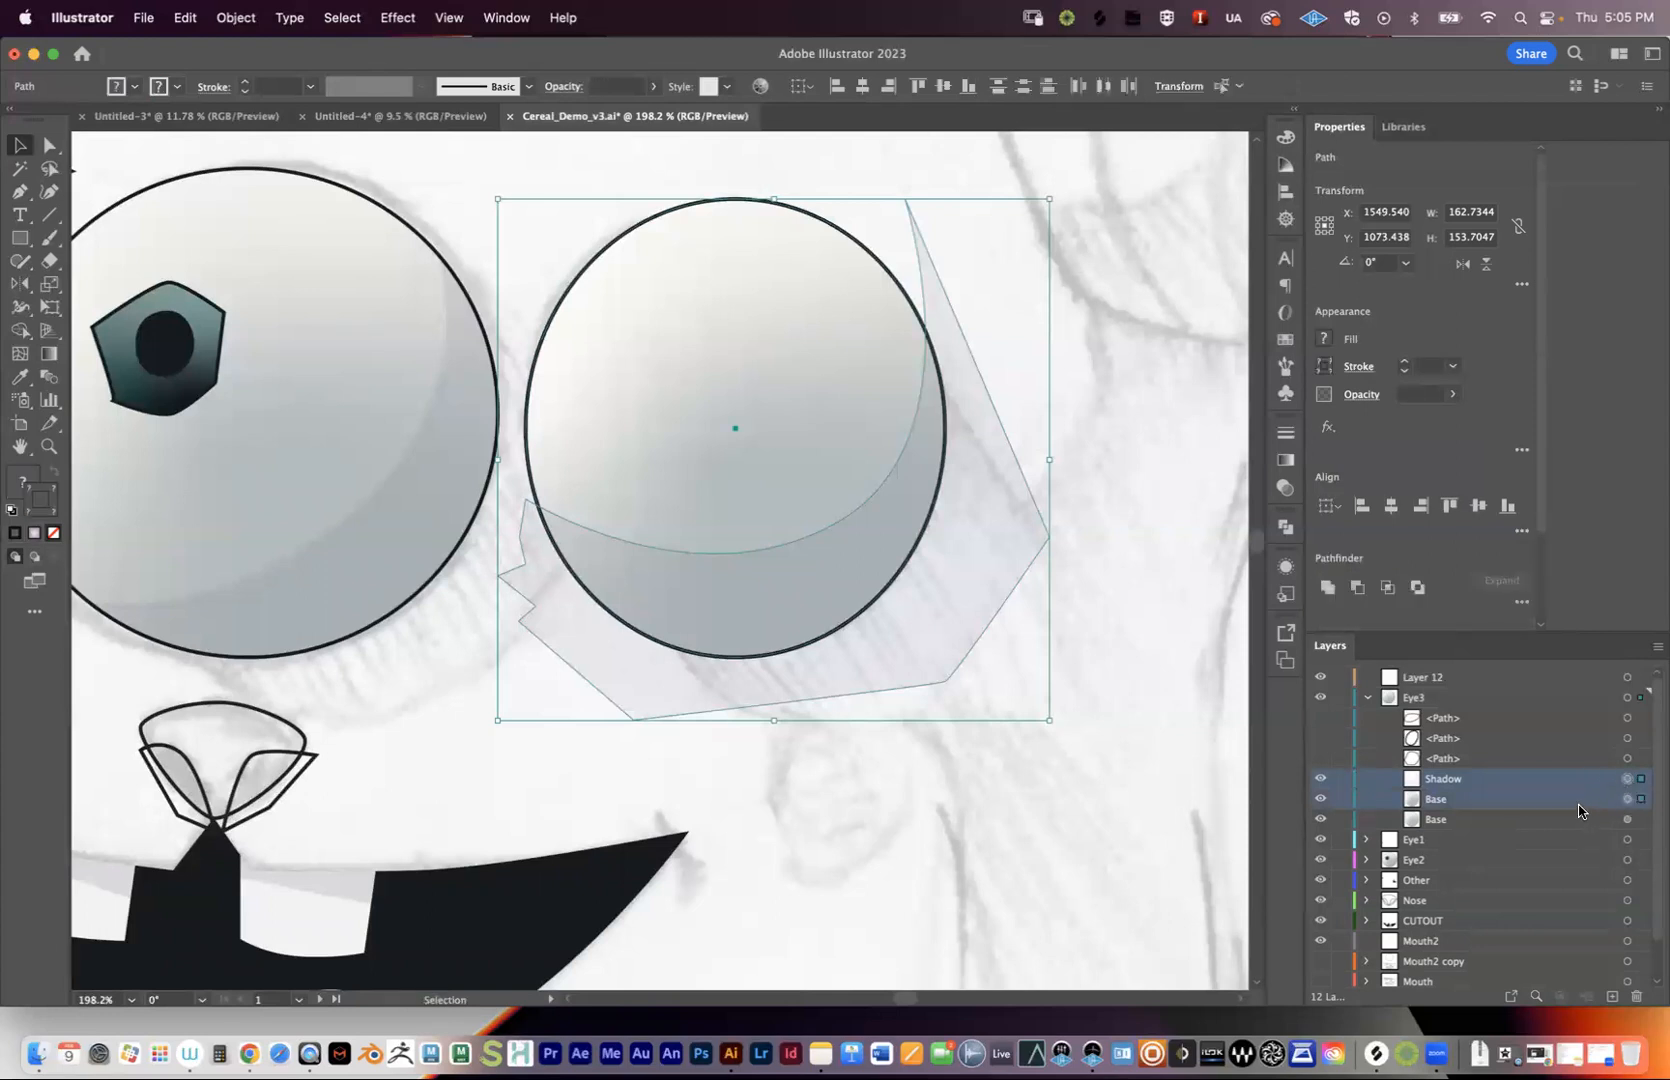
pyautogui.click(1287, 527)
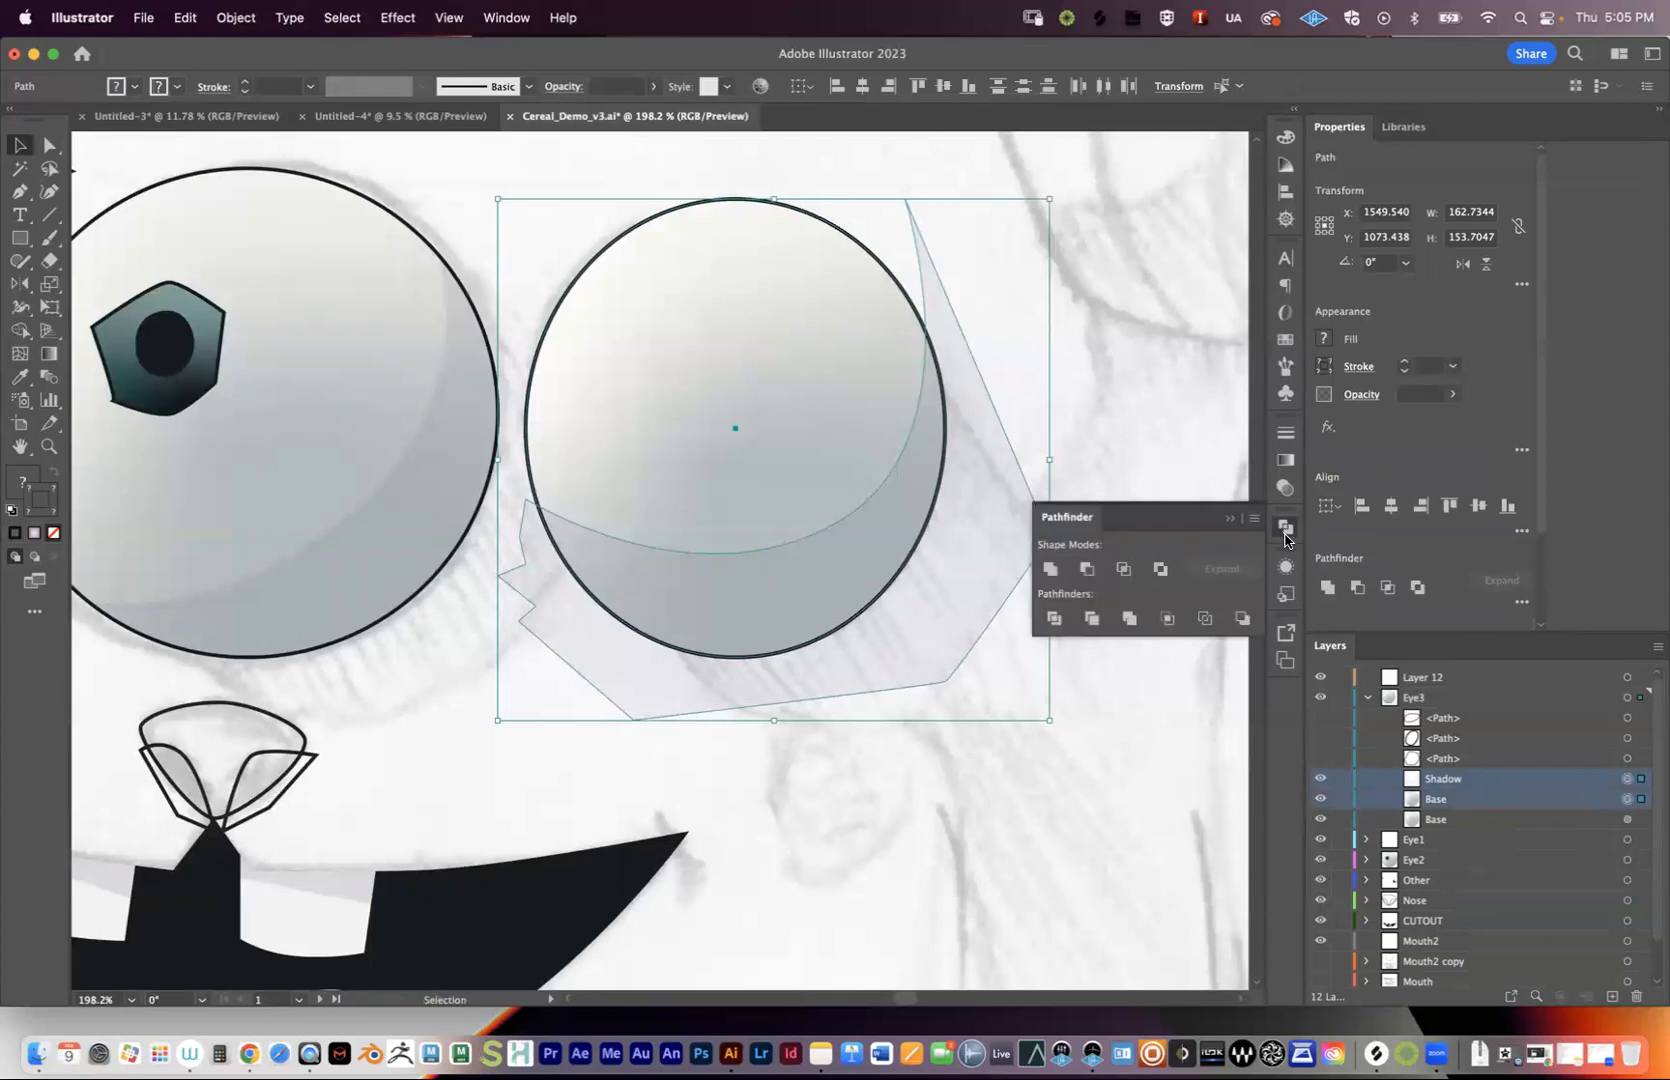
pyautogui.click(1123, 570)
pyautogui.click(1042, 780)
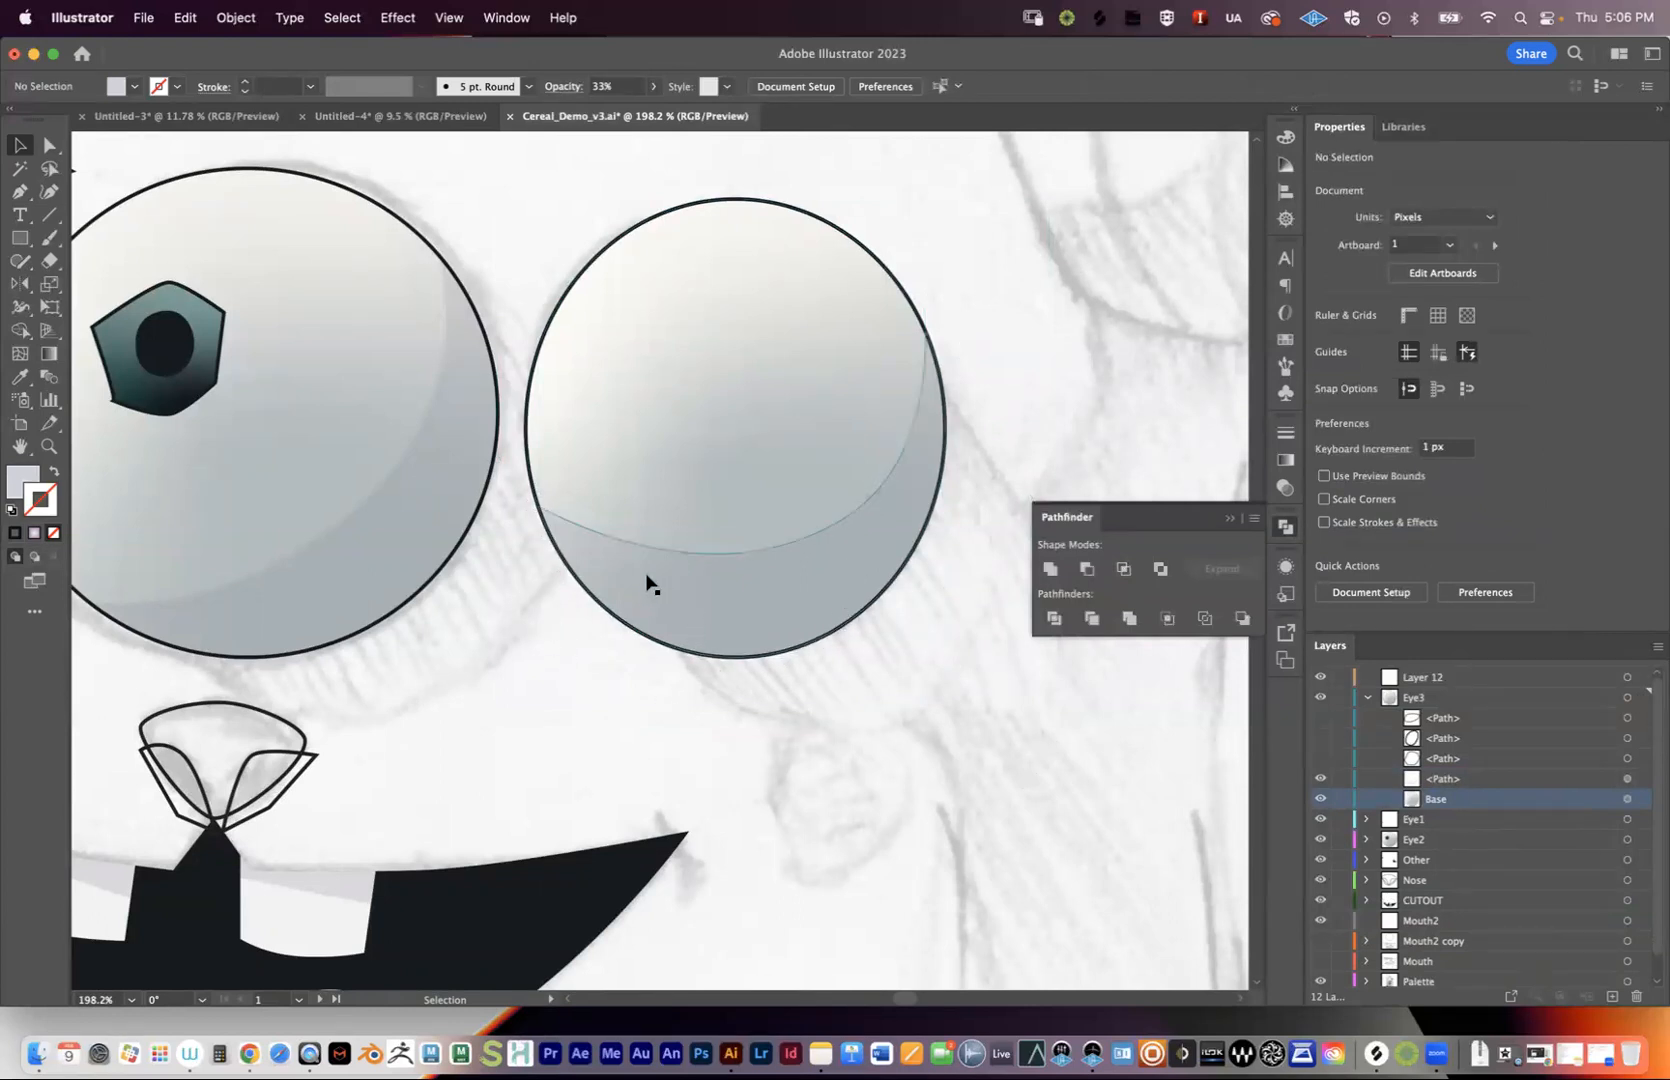
# - Examine how the trimmed shadow fits inside the third eye and compares with the other eyes
pyautogui.press('z')
pyautogui.moveTo(578, 597); pyautogui.dragTo(938, 468)
pyautogui.press('space')
pyautogui.moveTo(593, 312); pyautogui.dragTo(421, 459)
pyautogui.press('space')
pyautogui.press('space')
pyautogui.moveTo(880, 365); pyautogui.dragTo(753, 466)
pyautogui.press('v')
# - Compare the center and third eye shadows and check the third eye shadow's blend mode and opacity
pyautogui.click(681, 503)
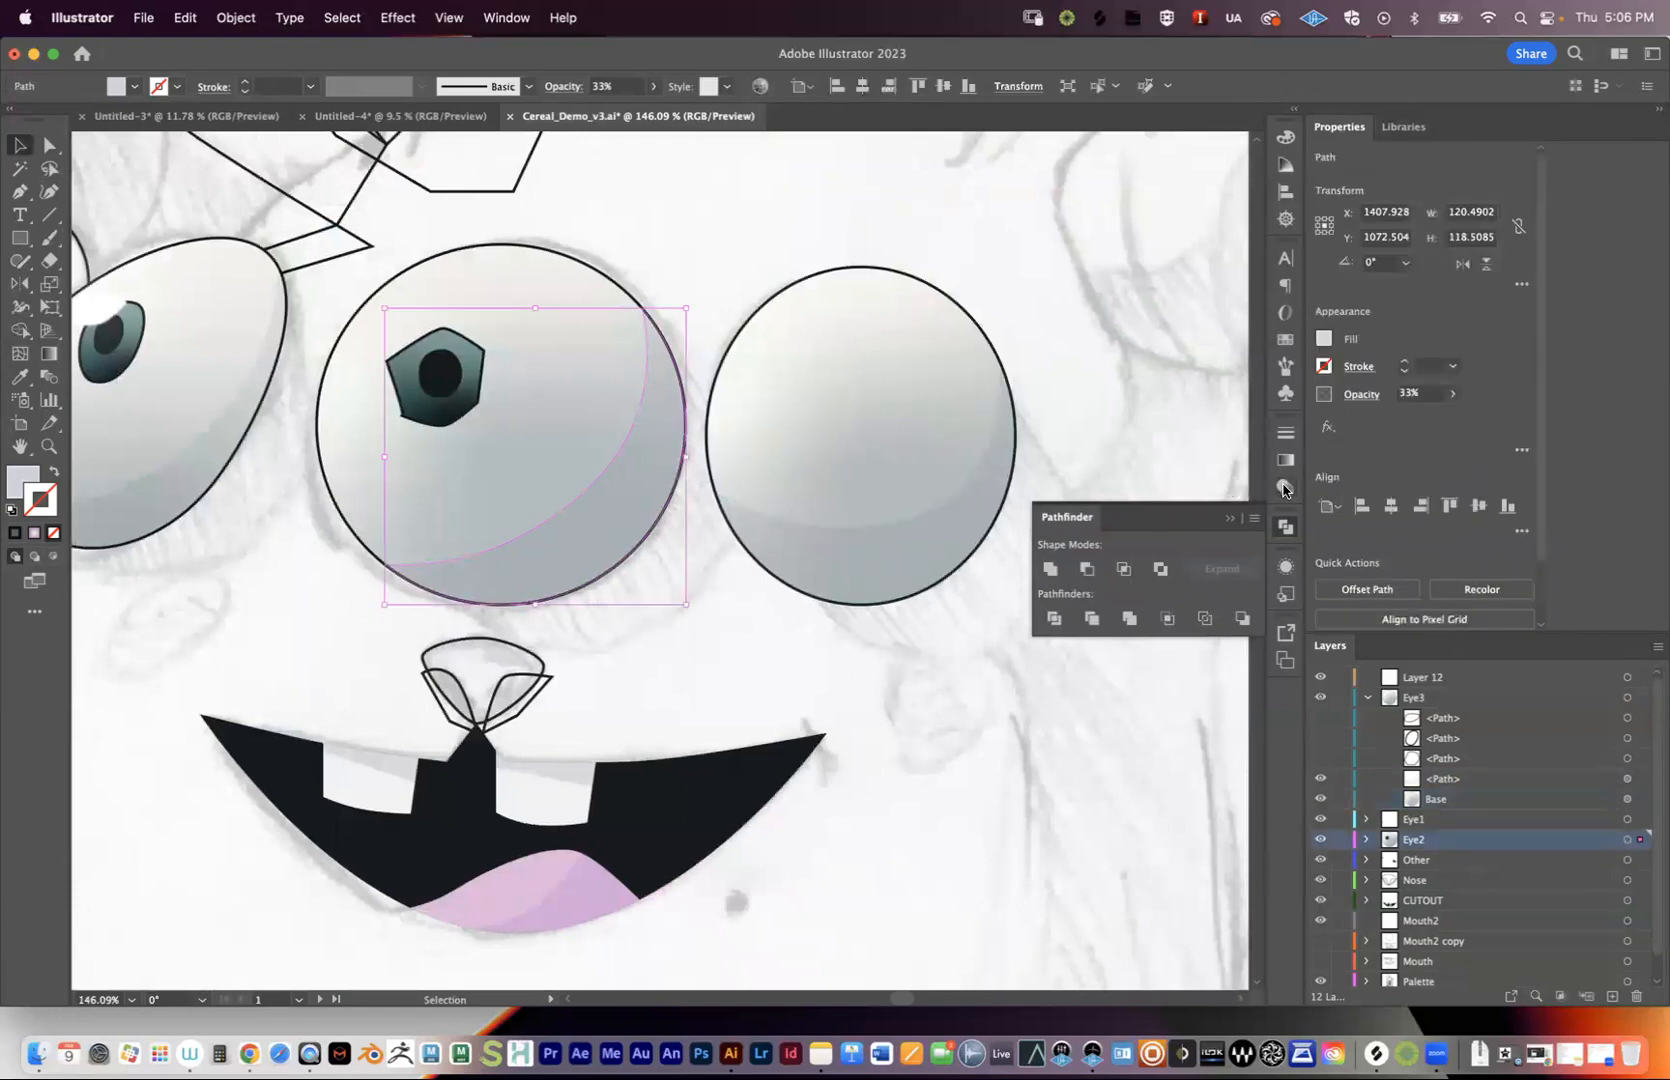
pyautogui.click(945, 546)
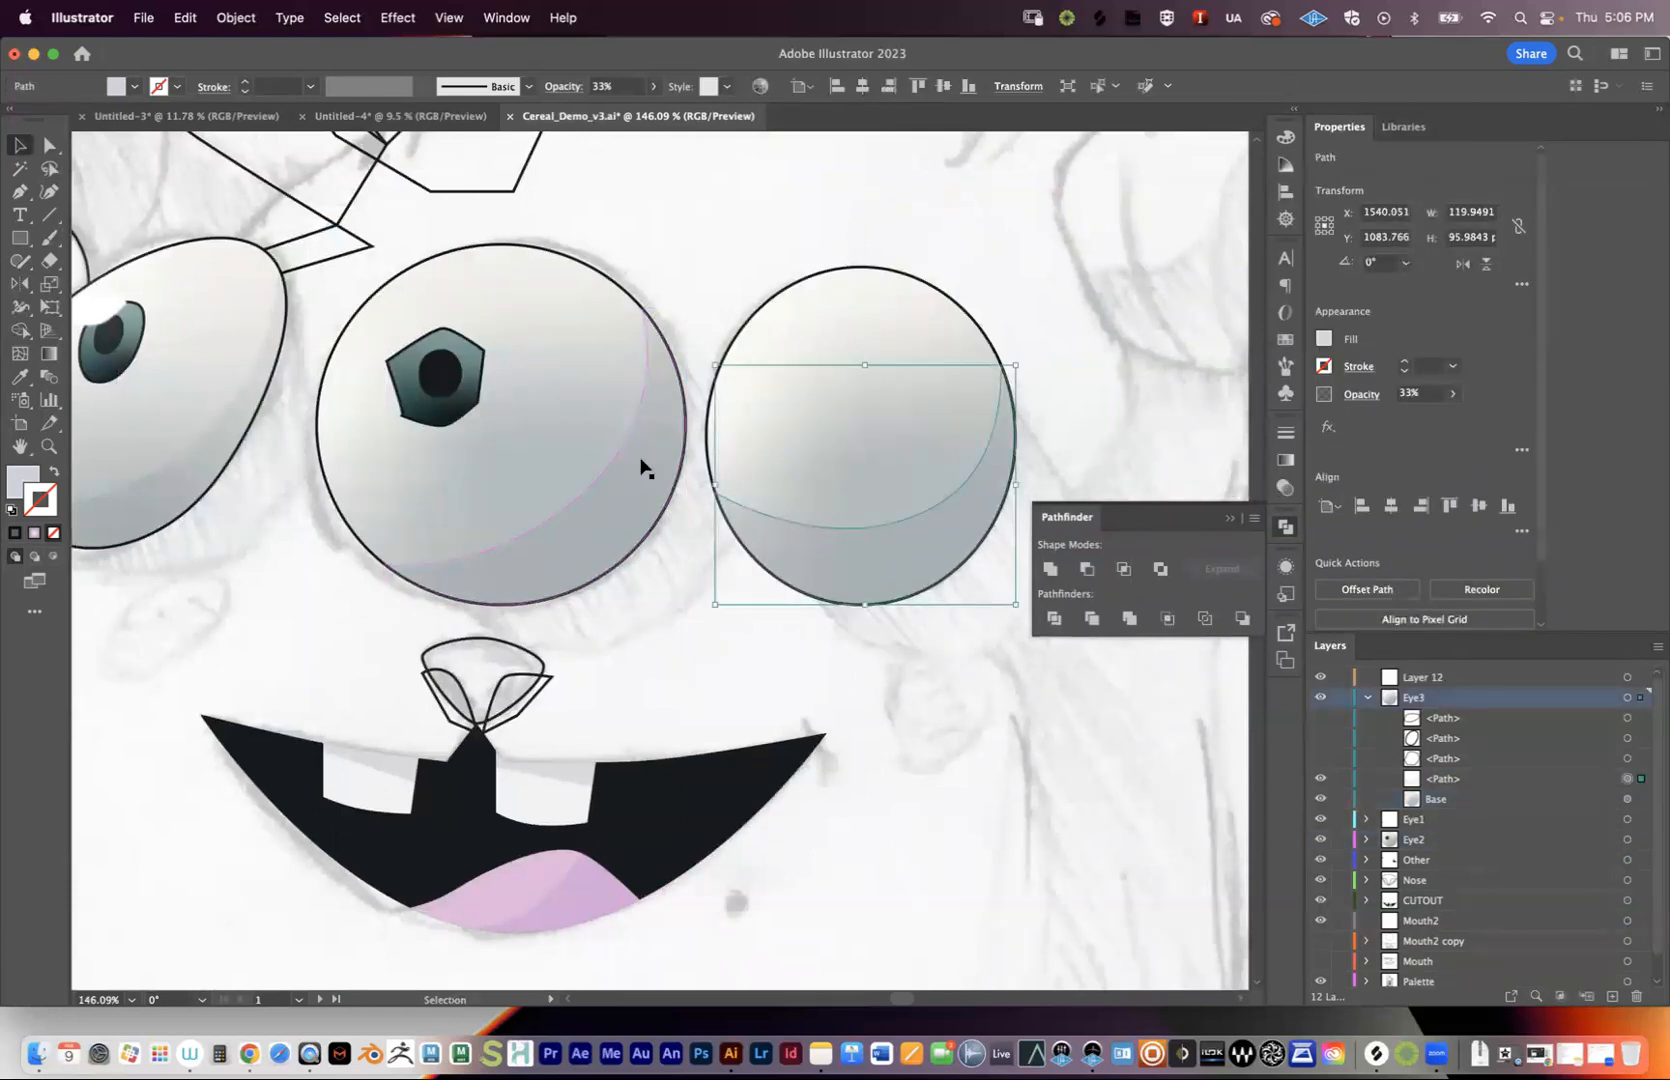
pyautogui.click(1284, 490)
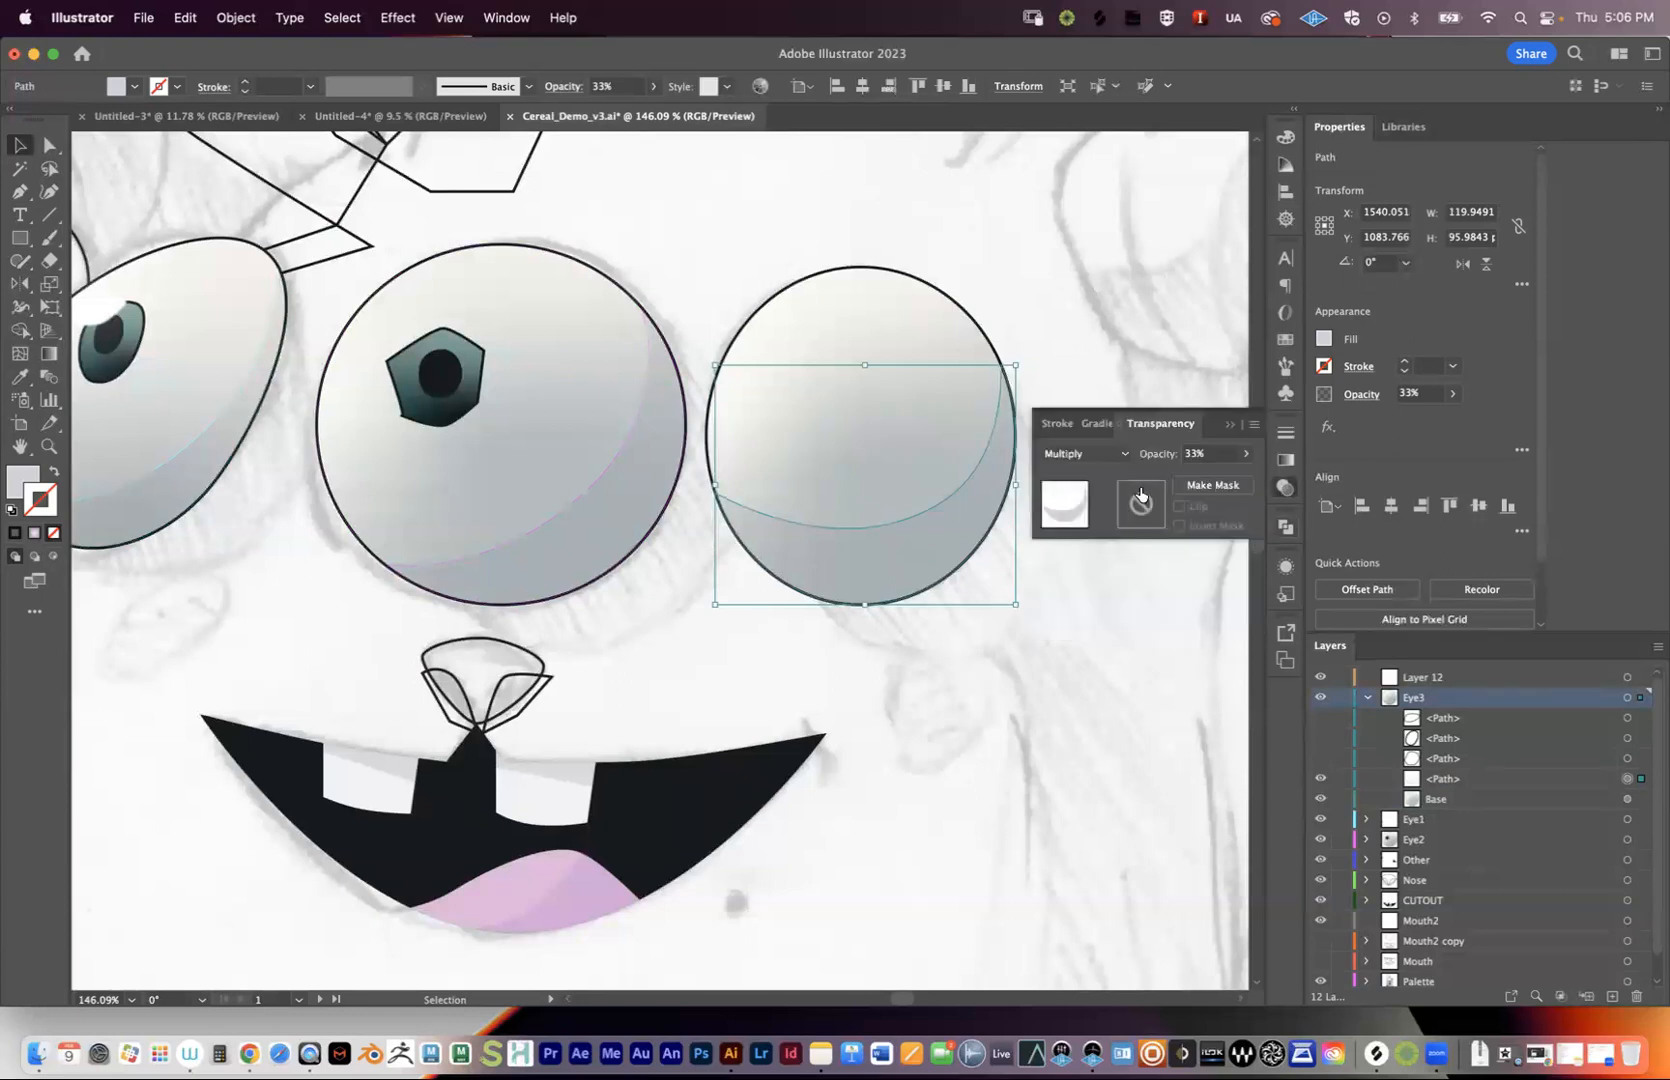
pyautogui.click(1090, 459)
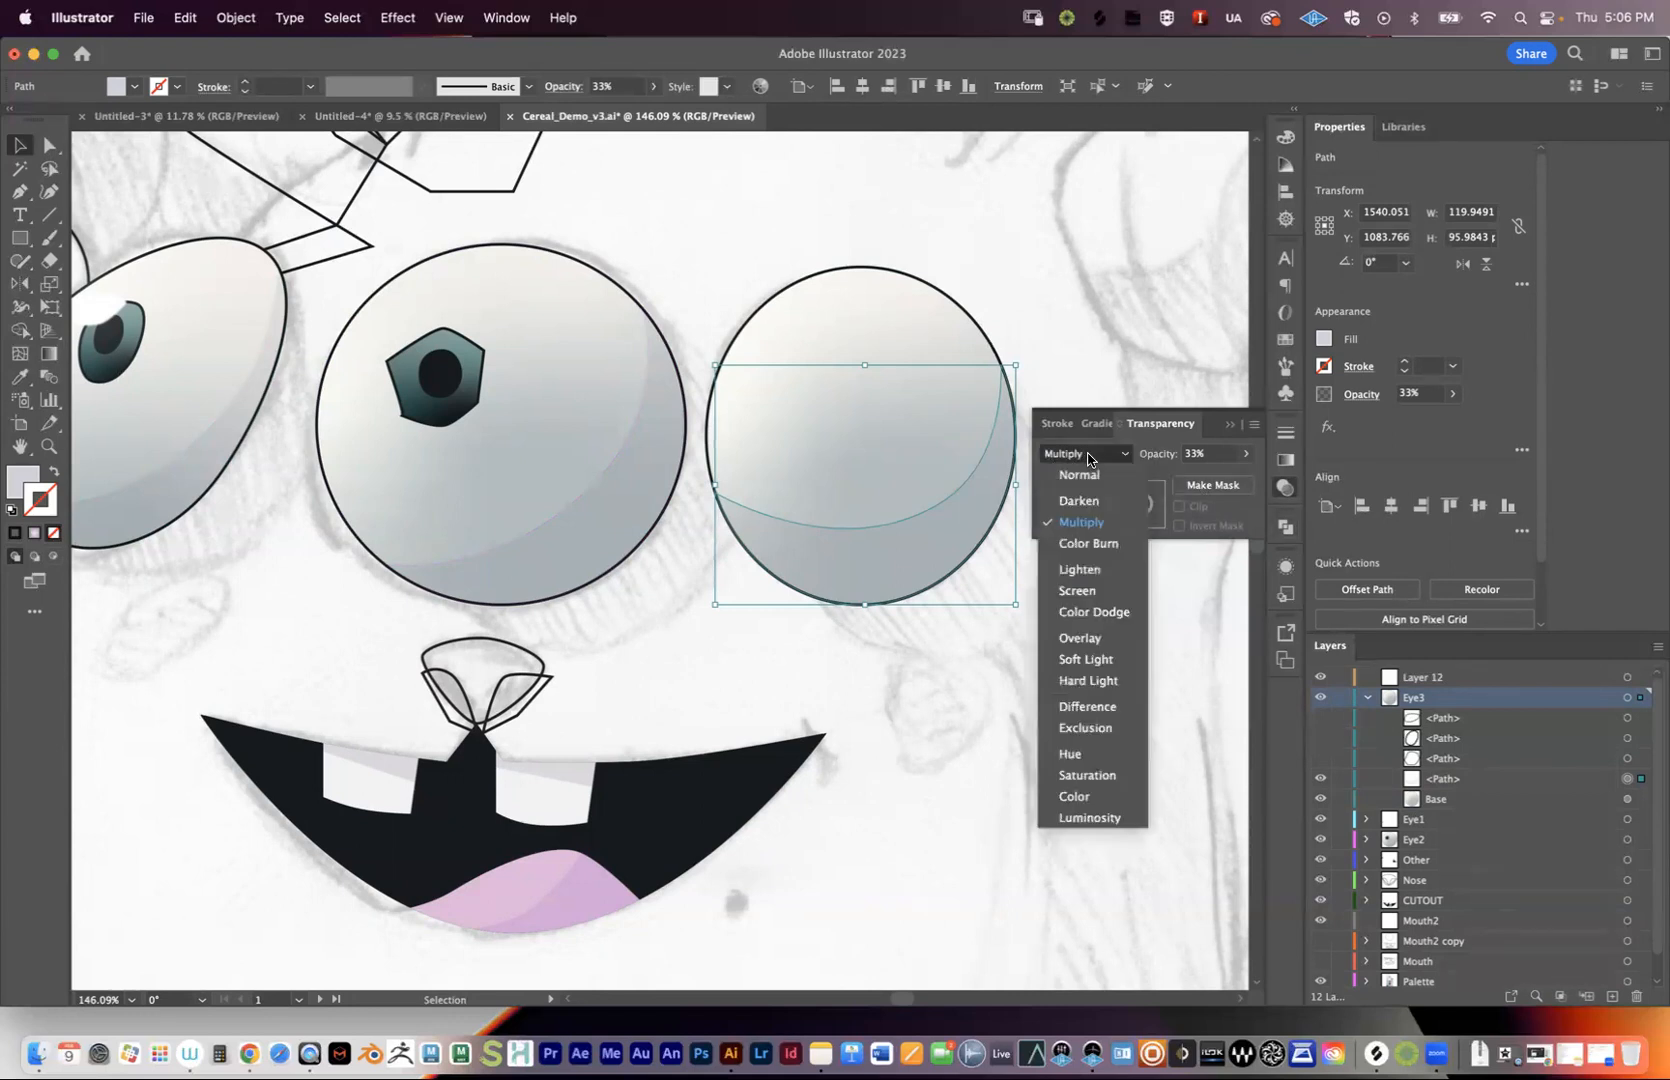
pyautogui.click(1082, 523)
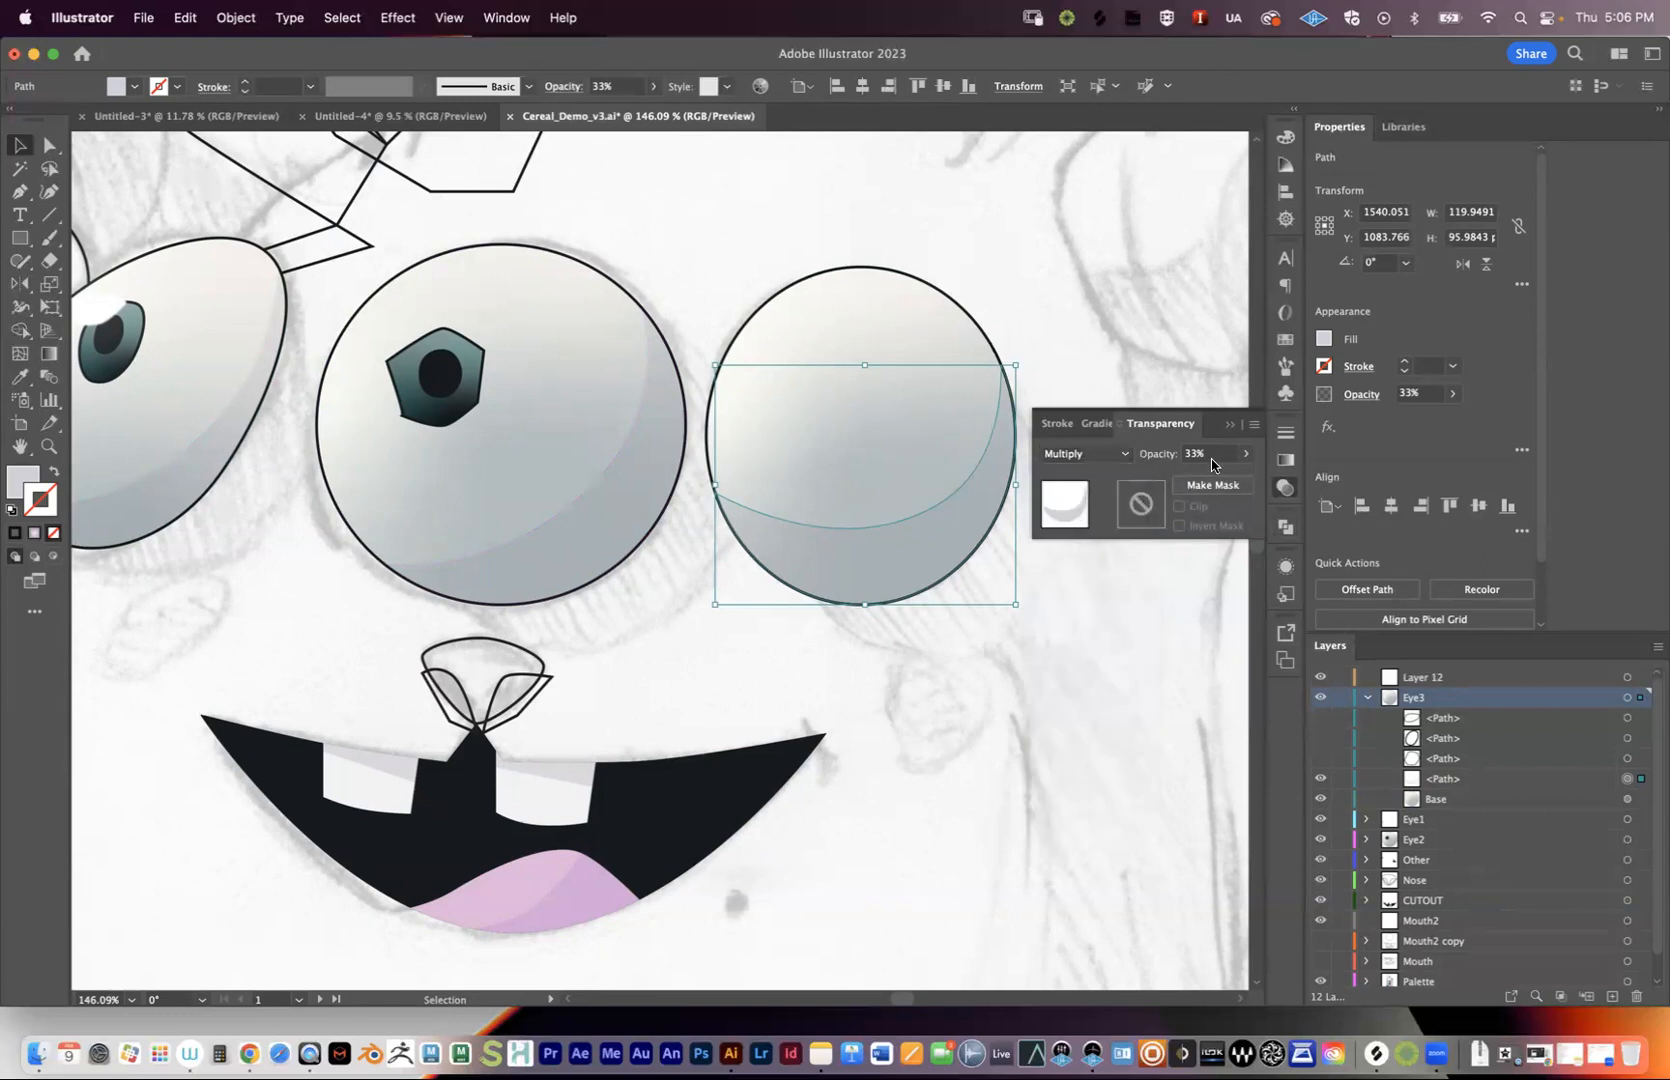
# - Set the third eye shadow's opacity to 100% and its blend mode to Normal
pyautogui.click(1246, 456)
pyautogui.moveTo(1197, 477); pyautogui.dragTo(1277, 479)
pyautogui.click(1113, 460)
pyautogui.click(1075, 473)
# - Inspect closely where the opaque shadow overlaps the third eye's black outline at both ends of the shadow
pyautogui.hscroll(3, 930, 585)
pyautogui.press('z')
pyautogui.moveTo(774, 558); pyautogui.dragTo(1029, 481)
pyautogui.moveTo(643, 468); pyautogui.dragTo(643, 539)
pyautogui.moveTo(452, 538); pyautogui.dragTo(815, 446)
pyautogui.press('v')
pyautogui.click(610, 542)
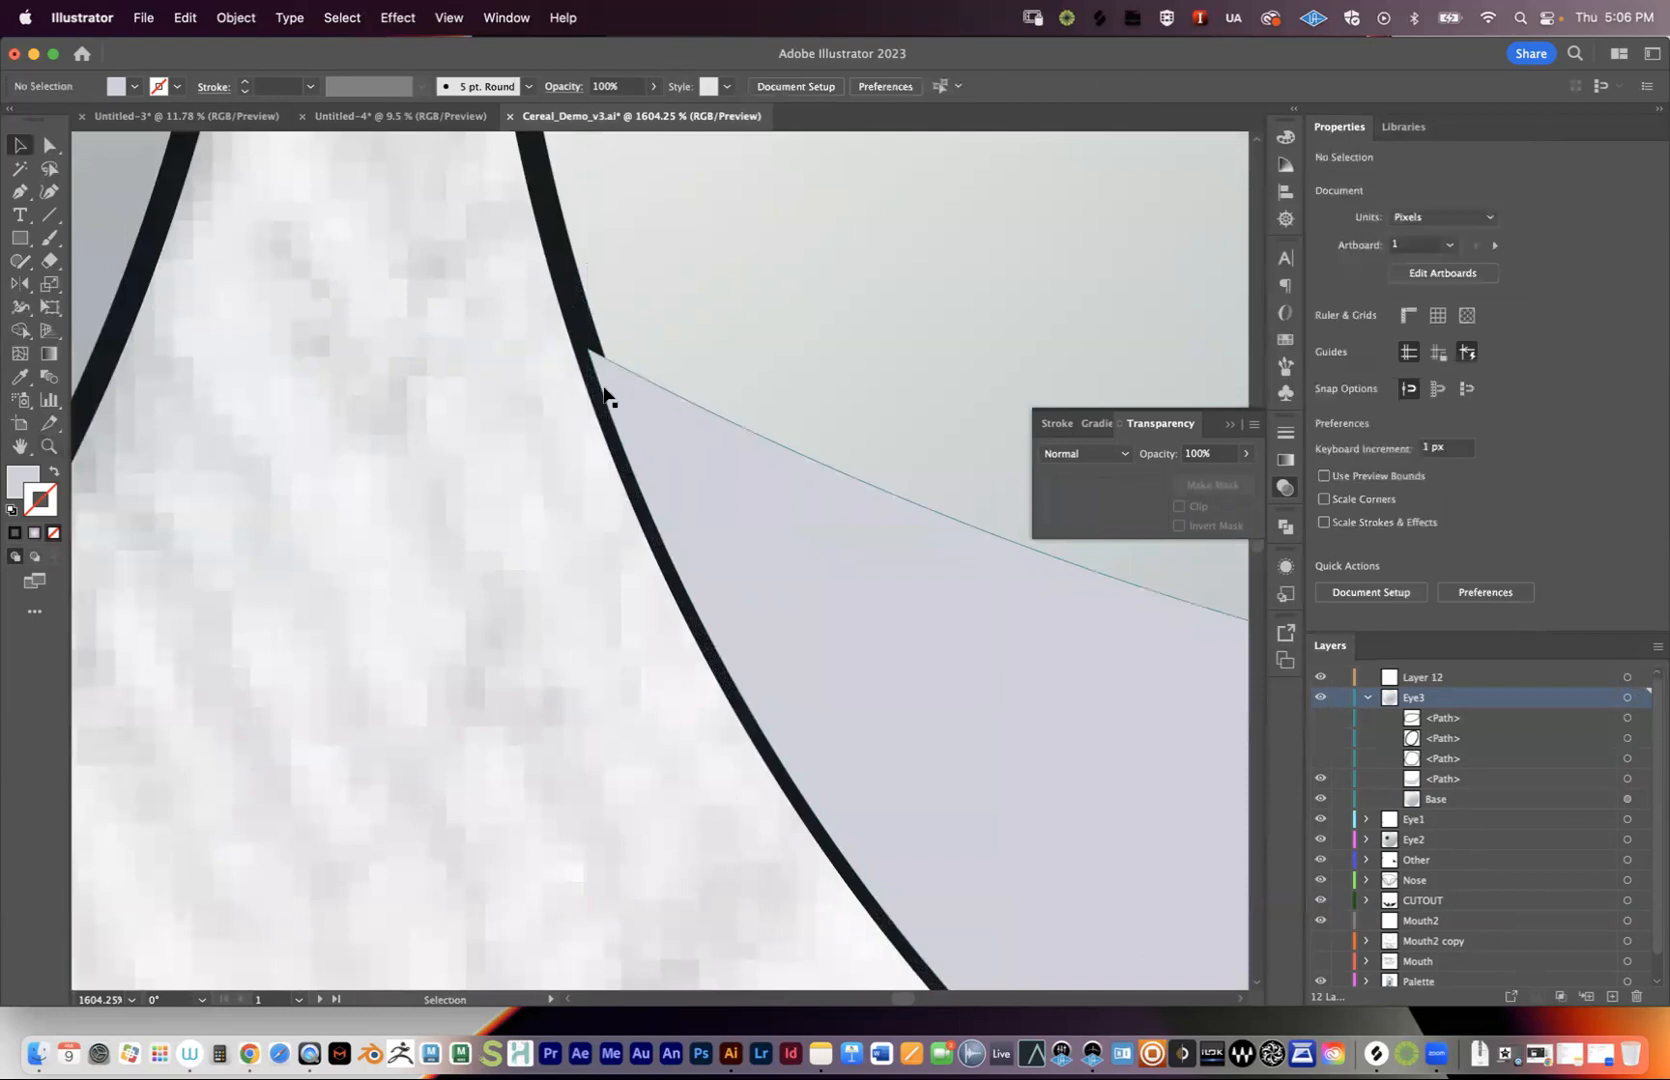
pyautogui.press('z')
pyautogui.moveTo(906, 560); pyautogui.dragTo(578, 496)
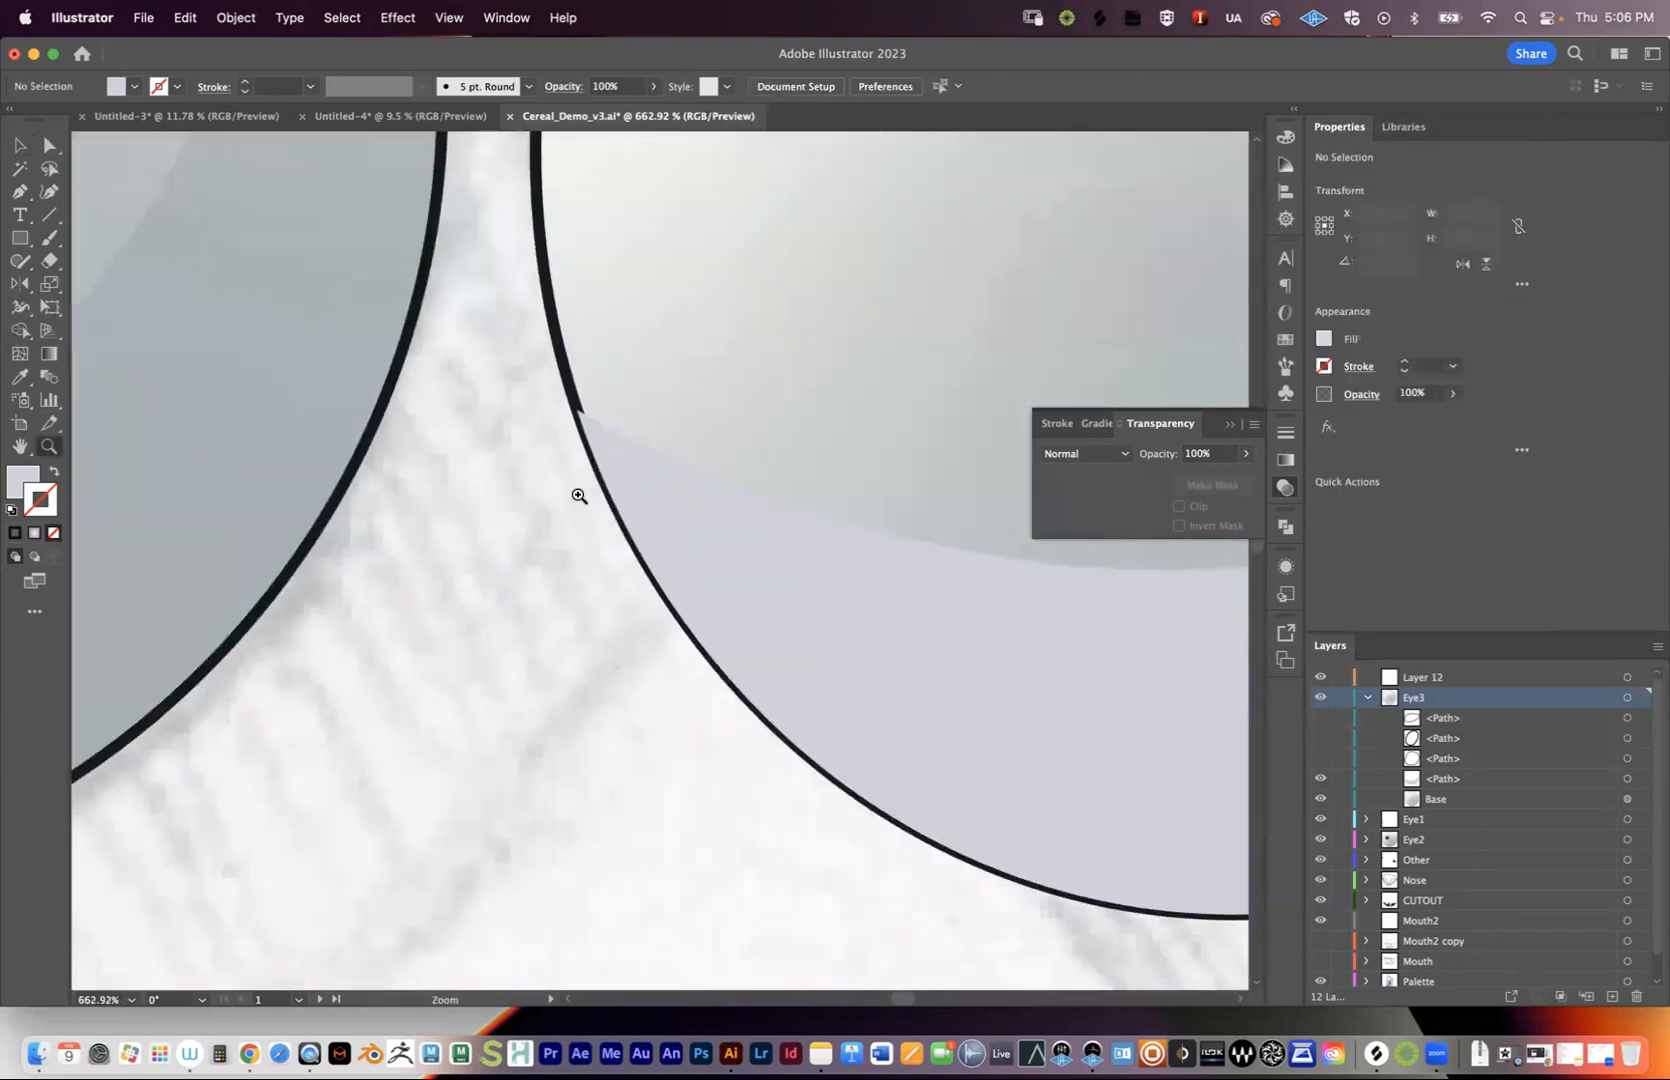
pyautogui.moveTo(838, 502); pyautogui.dragTo(611, 567)
pyautogui.moveTo(863, 662); pyautogui.dragTo(727, 682)
pyautogui.moveTo(778, 527); pyautogui.dragTo(516, 597)
pyautogui.moveTo(856, 473); pyautogui.dragTo(640, 519)
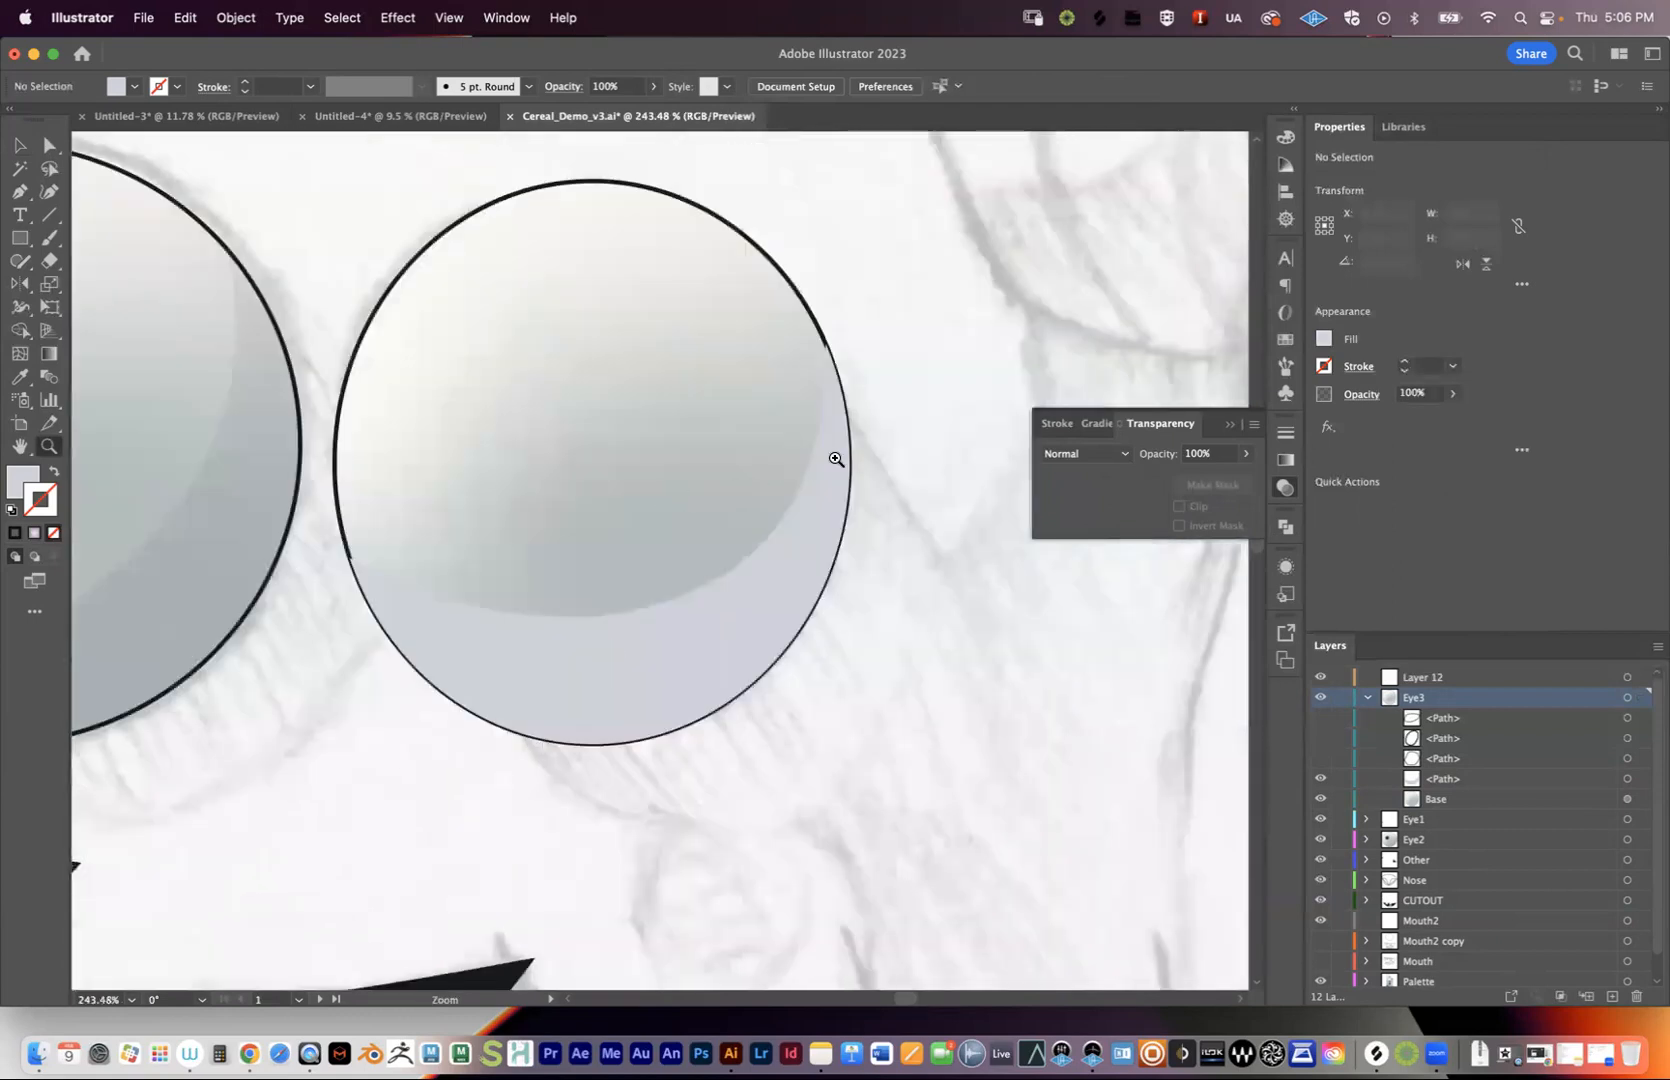
# - Set the third eye shadow's blend mode to Multiply and its opacity to 33%
pyautogui.click(1081, 459)
pyautogui.click(1078, 522)
pyautogui.click(1497, 781)
pyautogui.click(1627, 778)
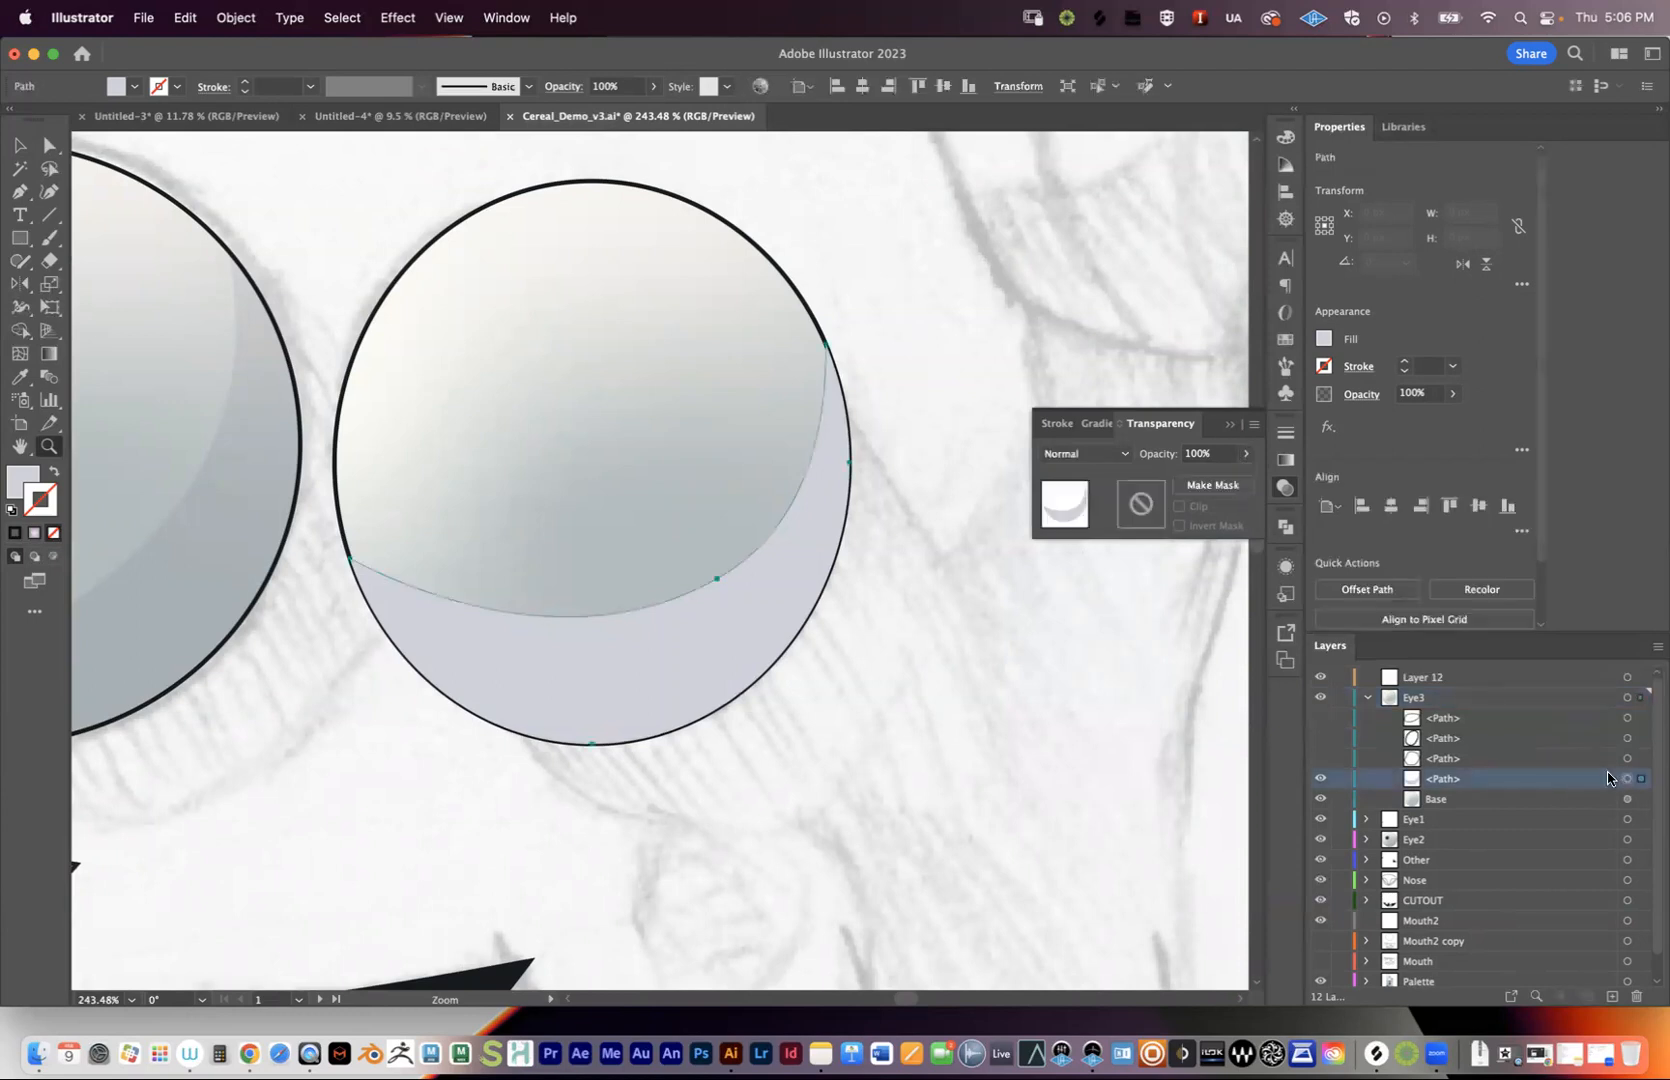
pyautogui.click(1117, 457)
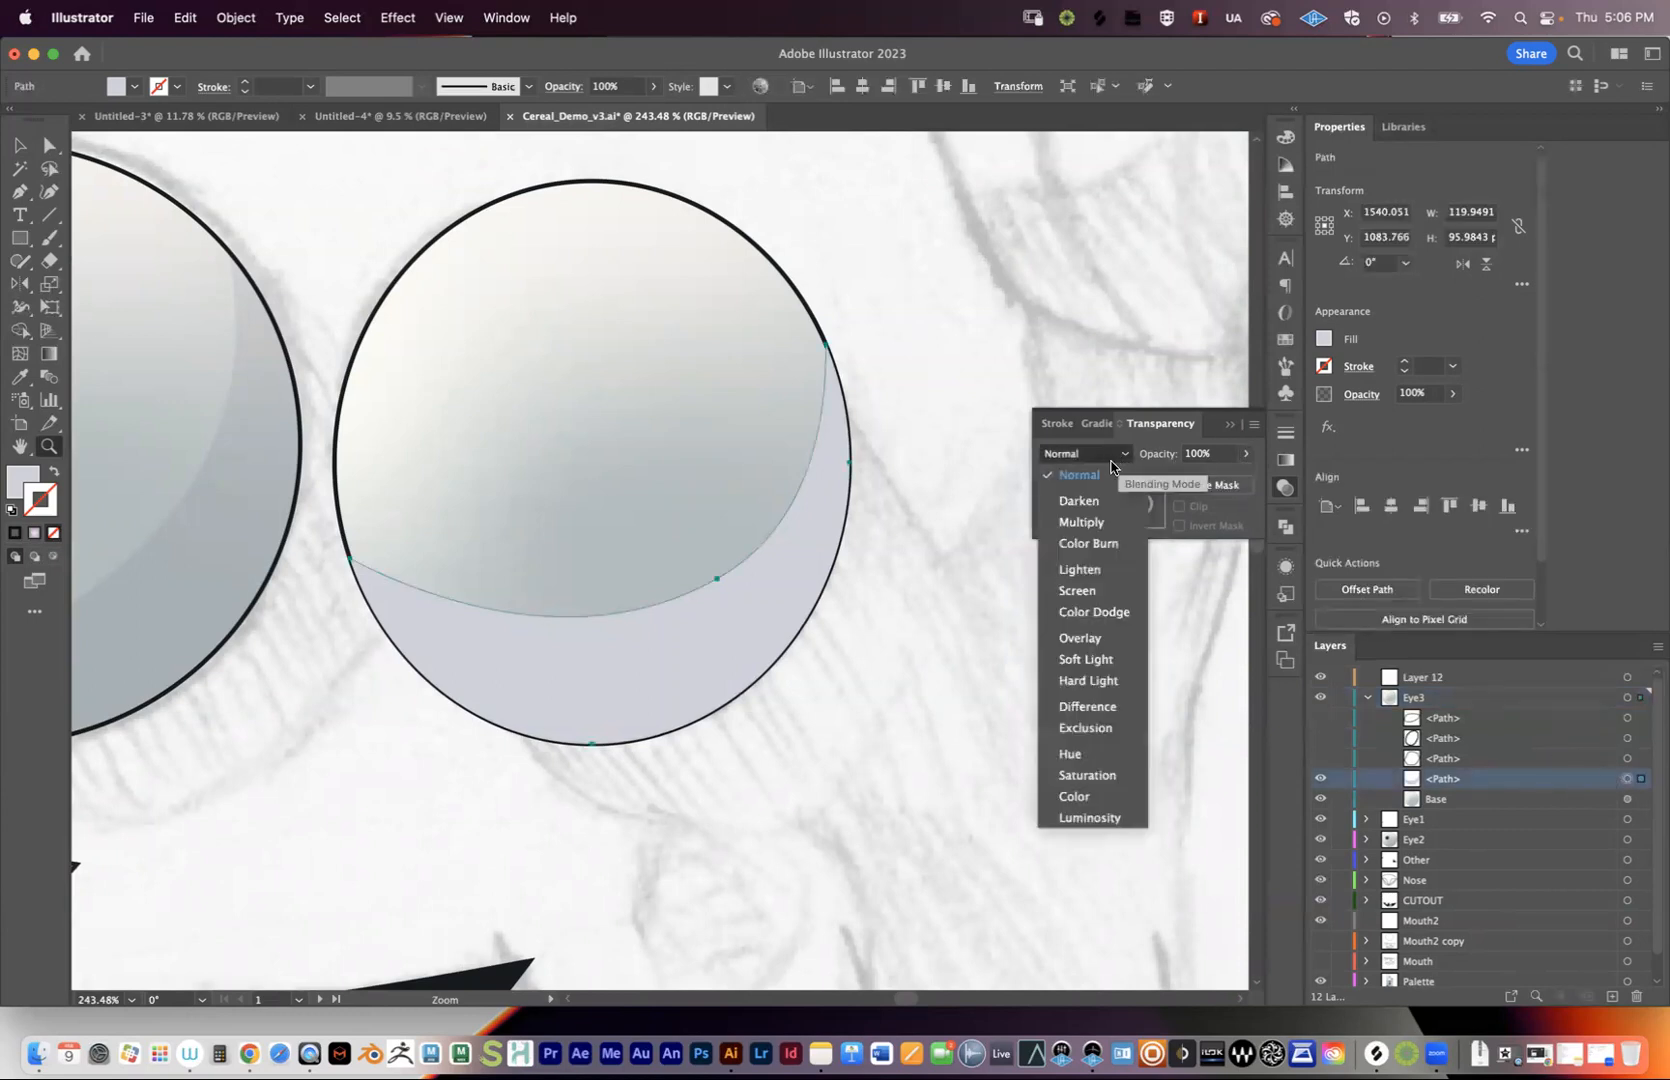
pyautogui.click(1081, 522)
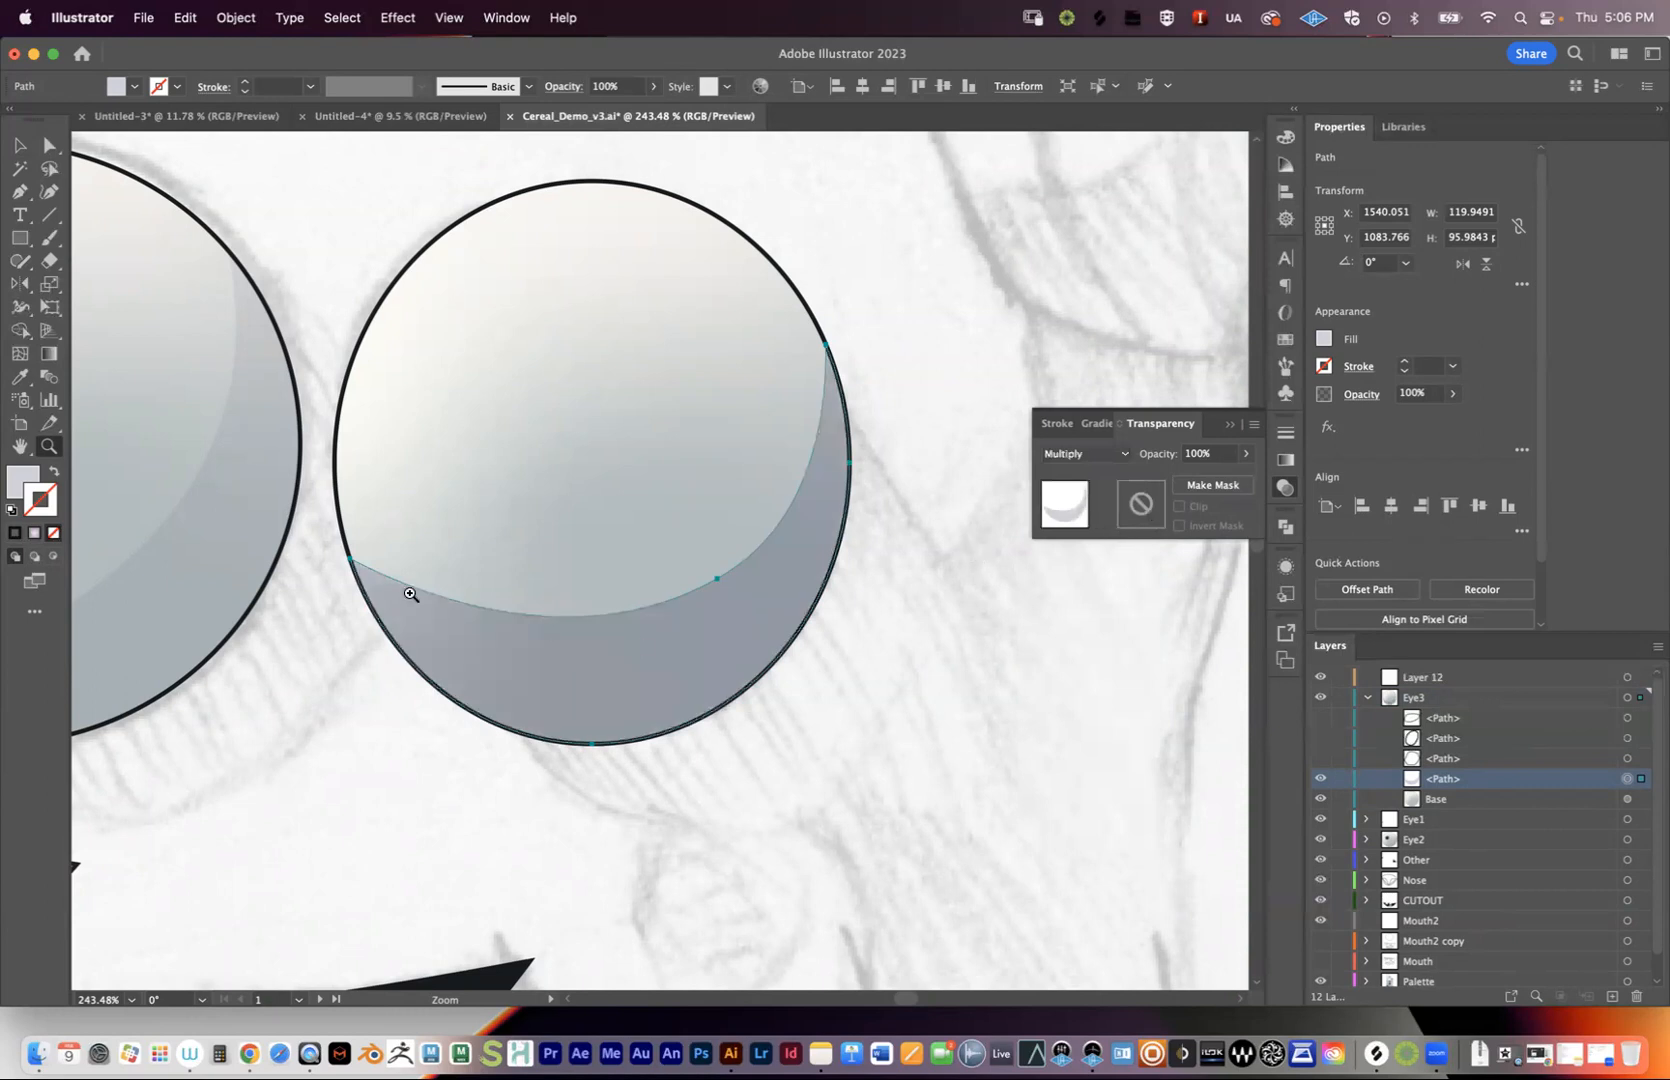
pyautogui.click(1215, 453)
pyautogui.write('33')
pyautogui.press('Return')
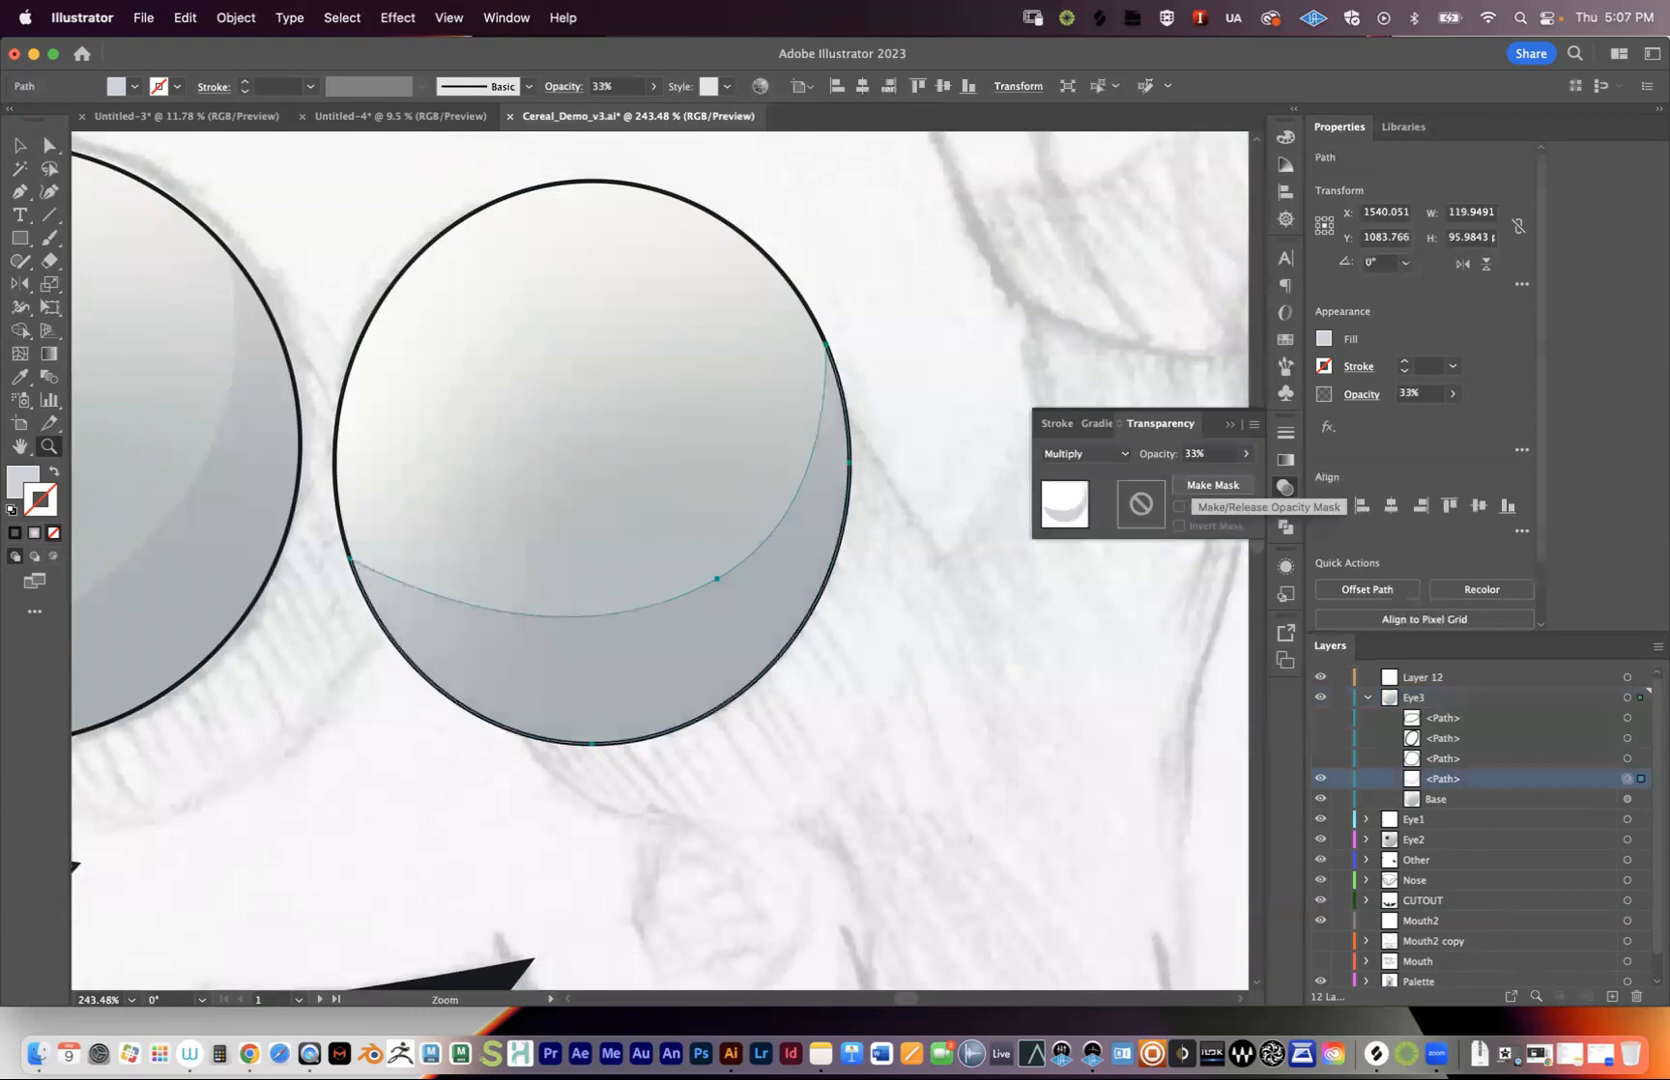
# - Inspect closely where the third eye's translucent shadow meets the black outline and compare all three eyes
pyautogui.click(990, 600)
pyautogui.moveTo(394, 300); pyautogui.dragTo(668, 600)
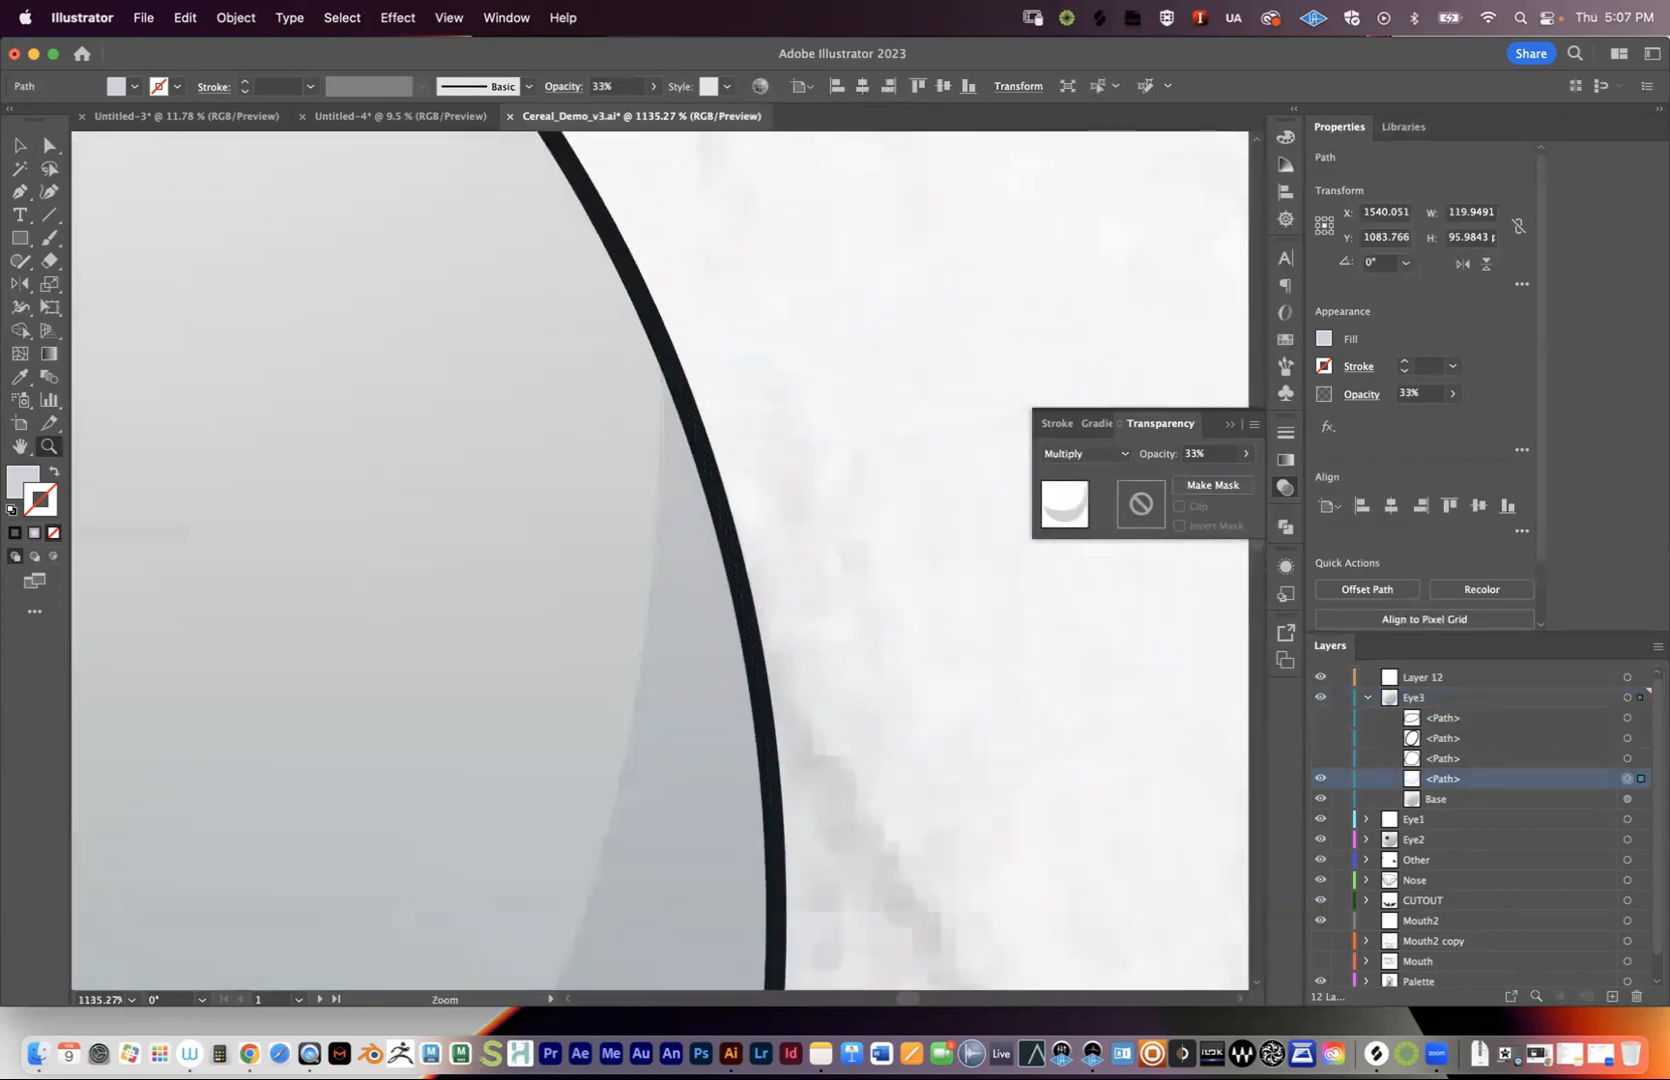
pyautogui.moveTo(640, 444); pyautogui.dragTo(830, 446)
pyautogui.press('v')
pyautogui.click(900, 420)
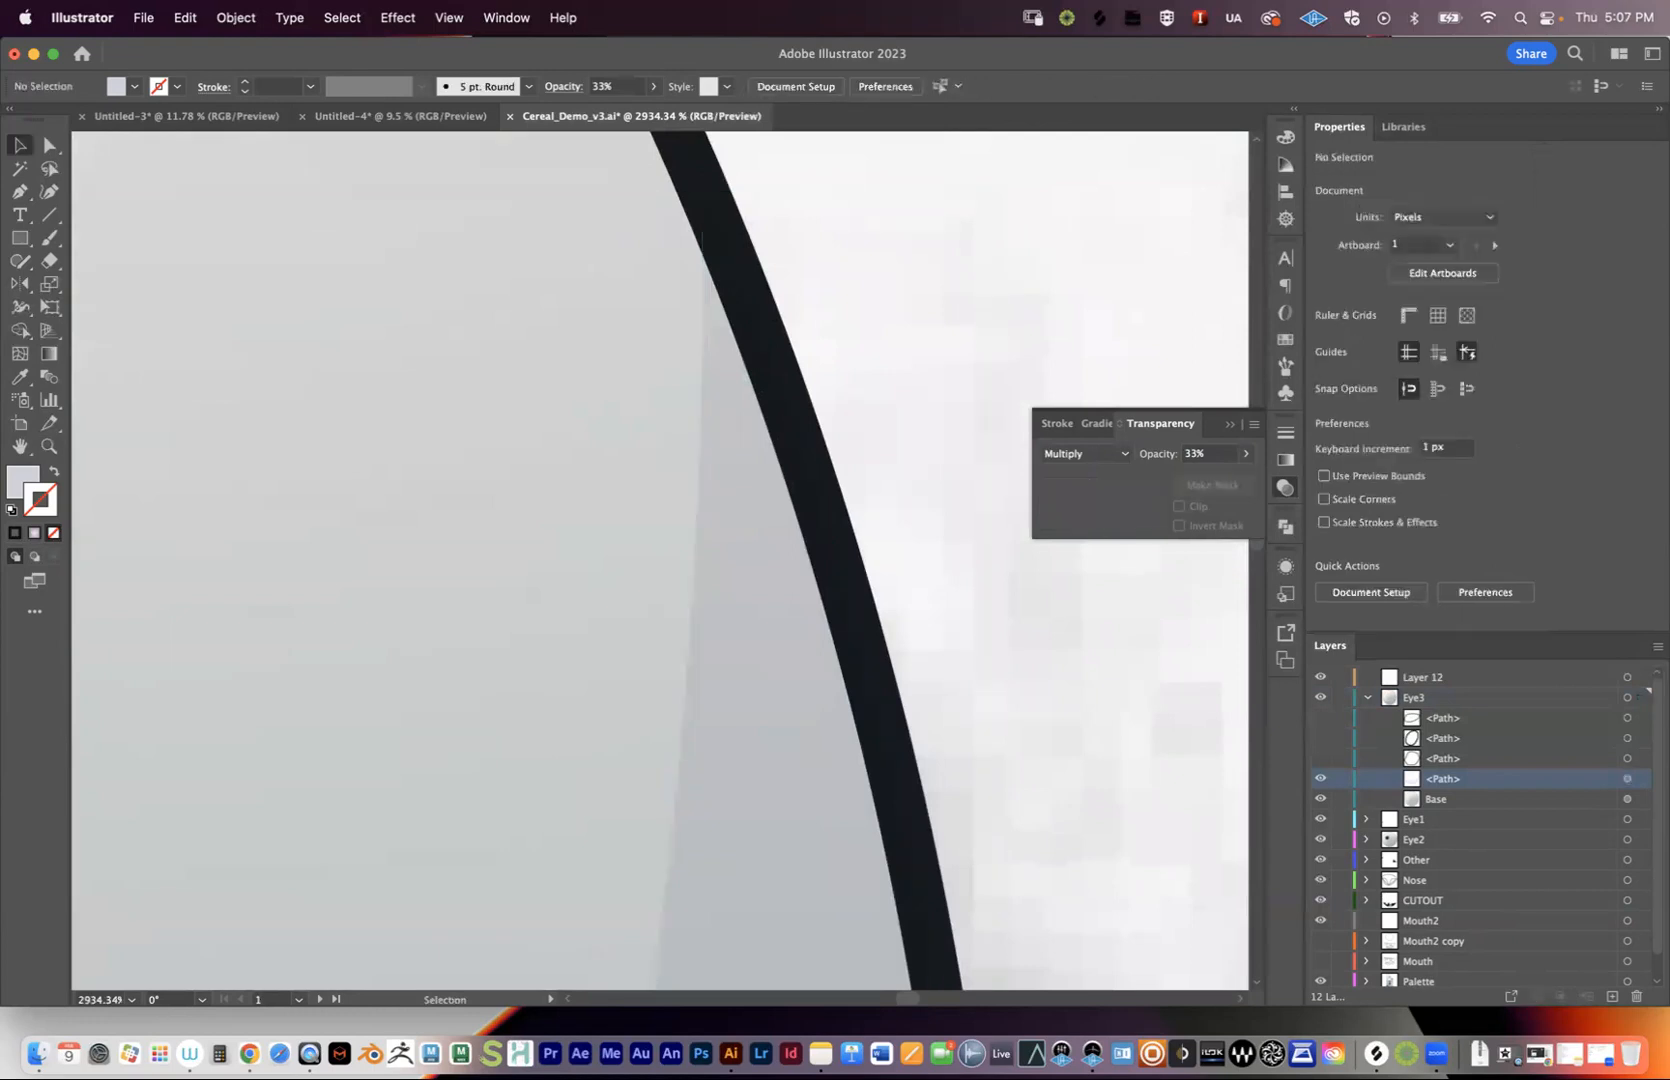
pyautogui.moveTo(730, 216); pyautogui.dragTo(739, 178)
pyautogui.moveTo(750, 525); pyautogui.dragTo(830, 400)
pyautogui.press('z')
pyautogui.moveTo(830, 405); pyautogui.dragTo(310, 410)
pyautogui.moveTo(310, 410); pyautogui.dragTo(309, 347)
pyautogui.press('v')
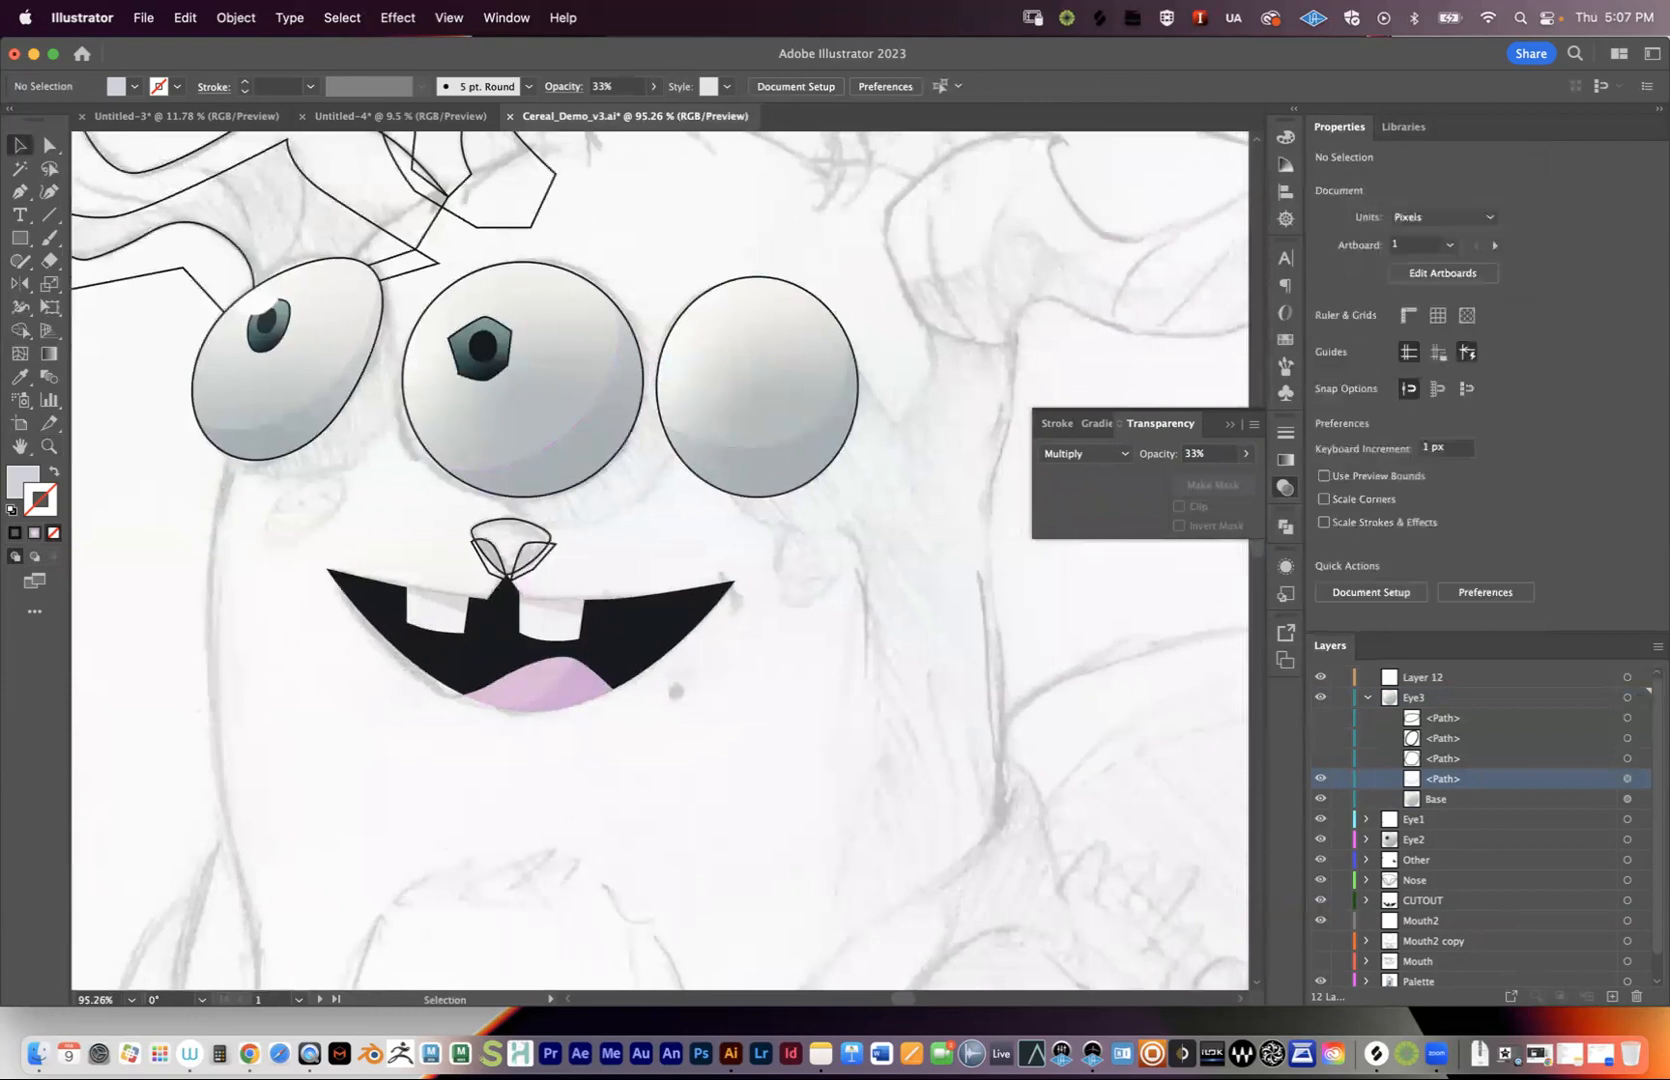
pyautogui.moveTo(539, 563); pyautogui.dragTo(655, 520)
pyautogui.press('z')
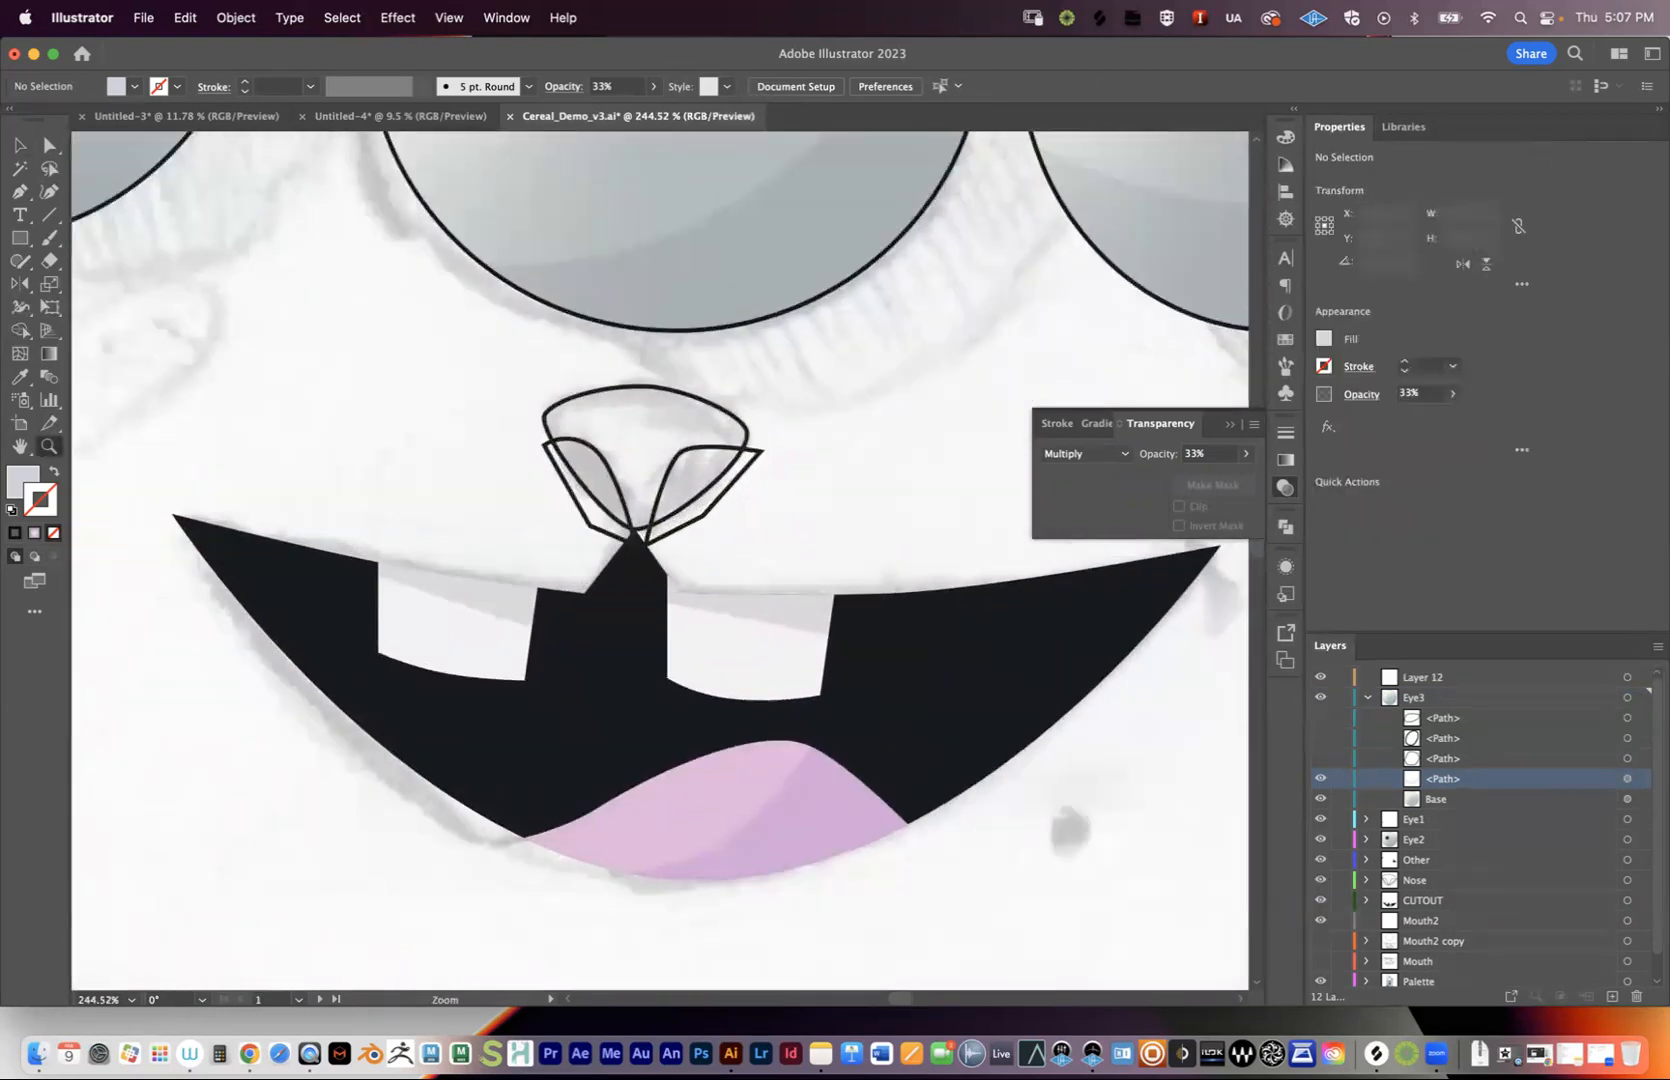
pyautogui.press('v')
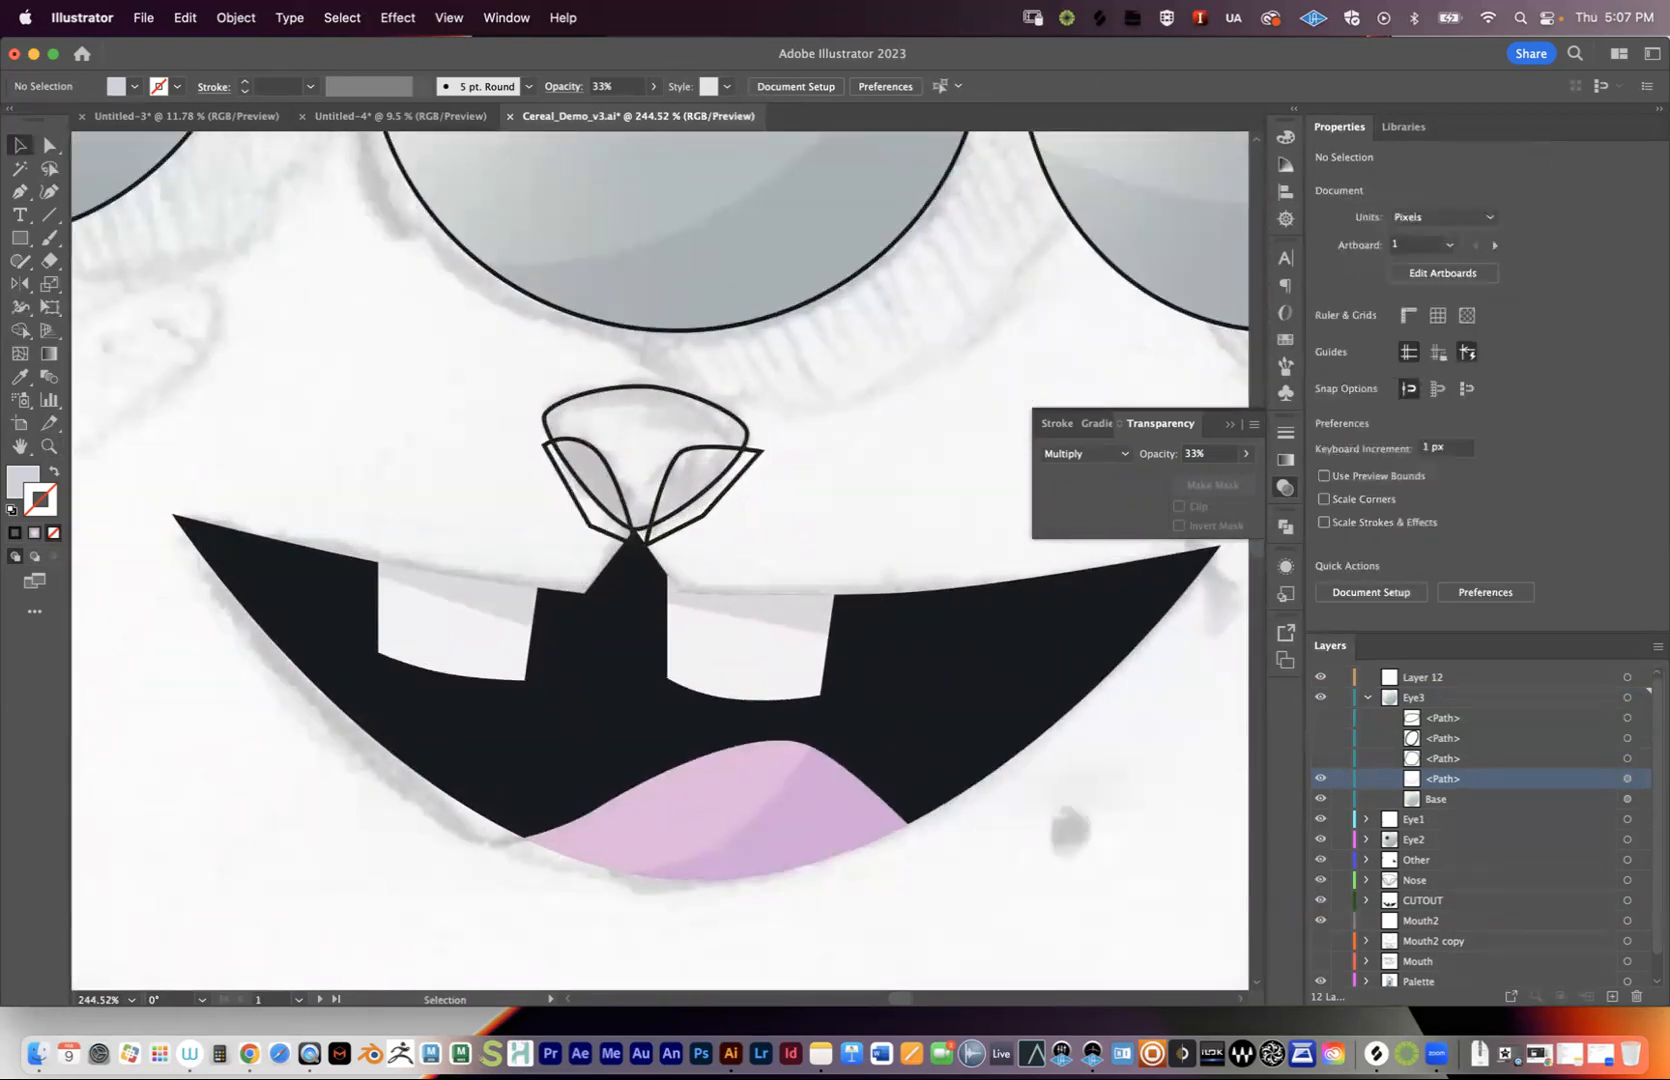
pyautogui.click(680, 390)
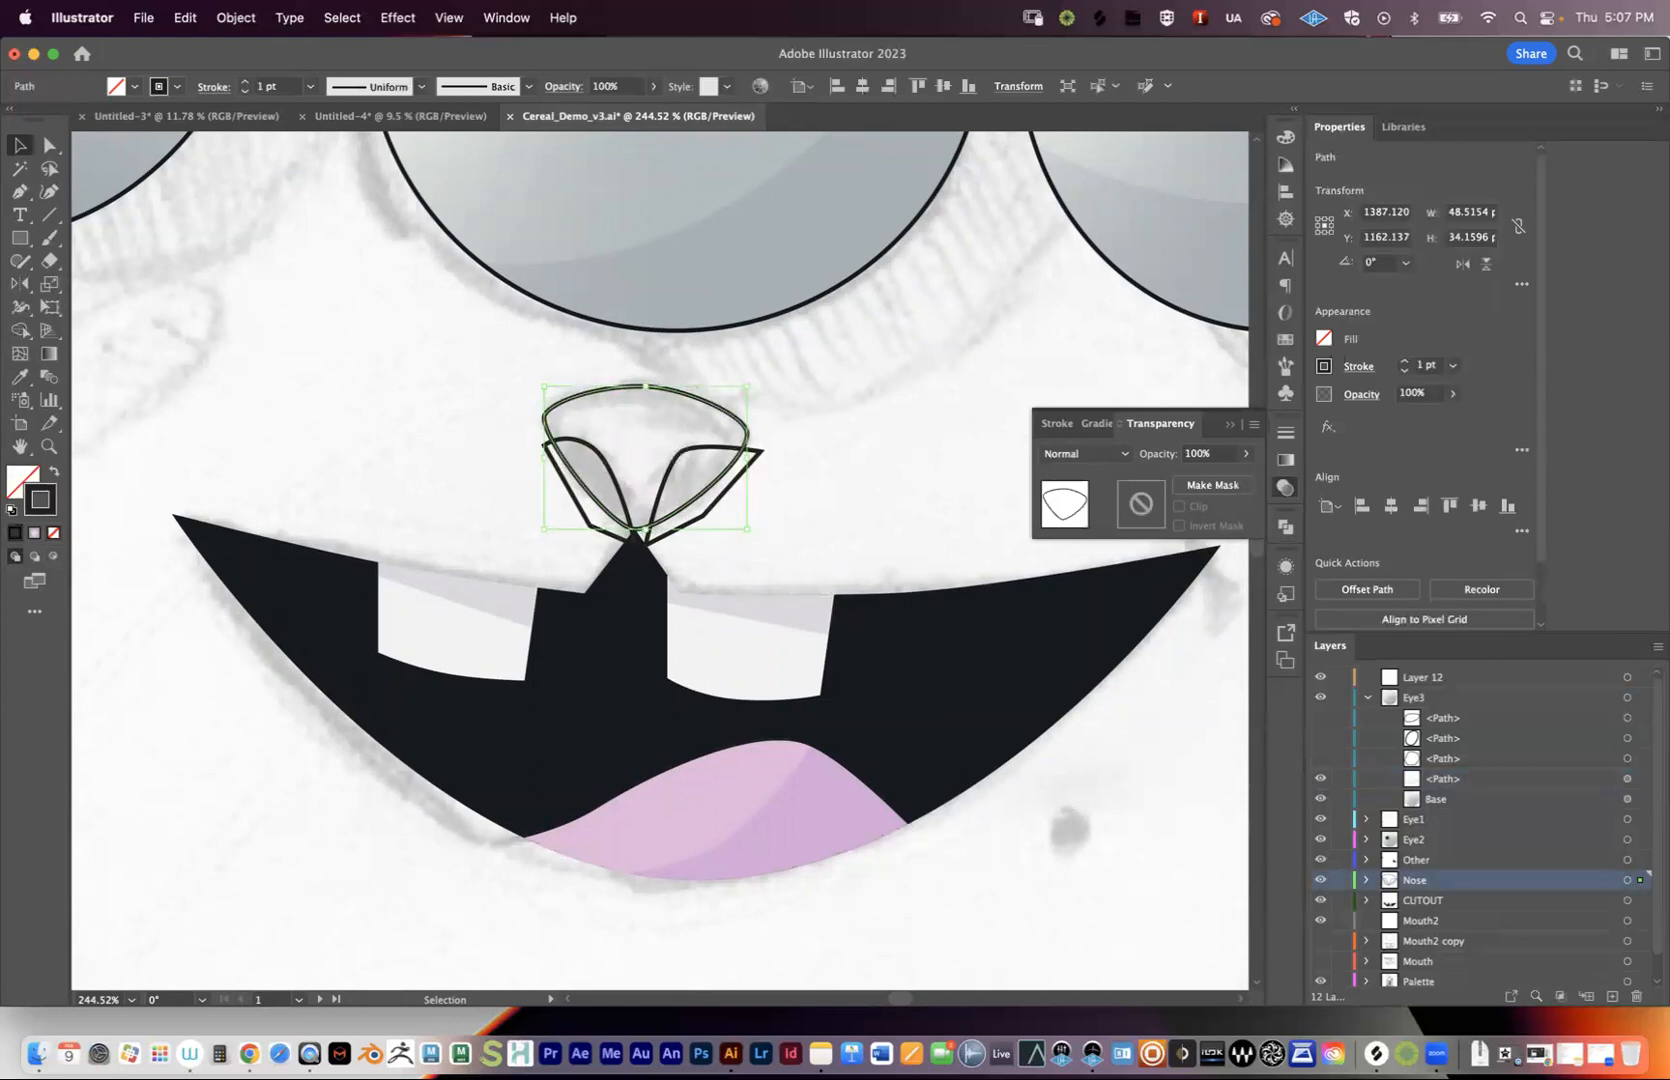
pyautogui.scroll(3, 660, 568)
pyautogui.hscroll(2, 660, 568)
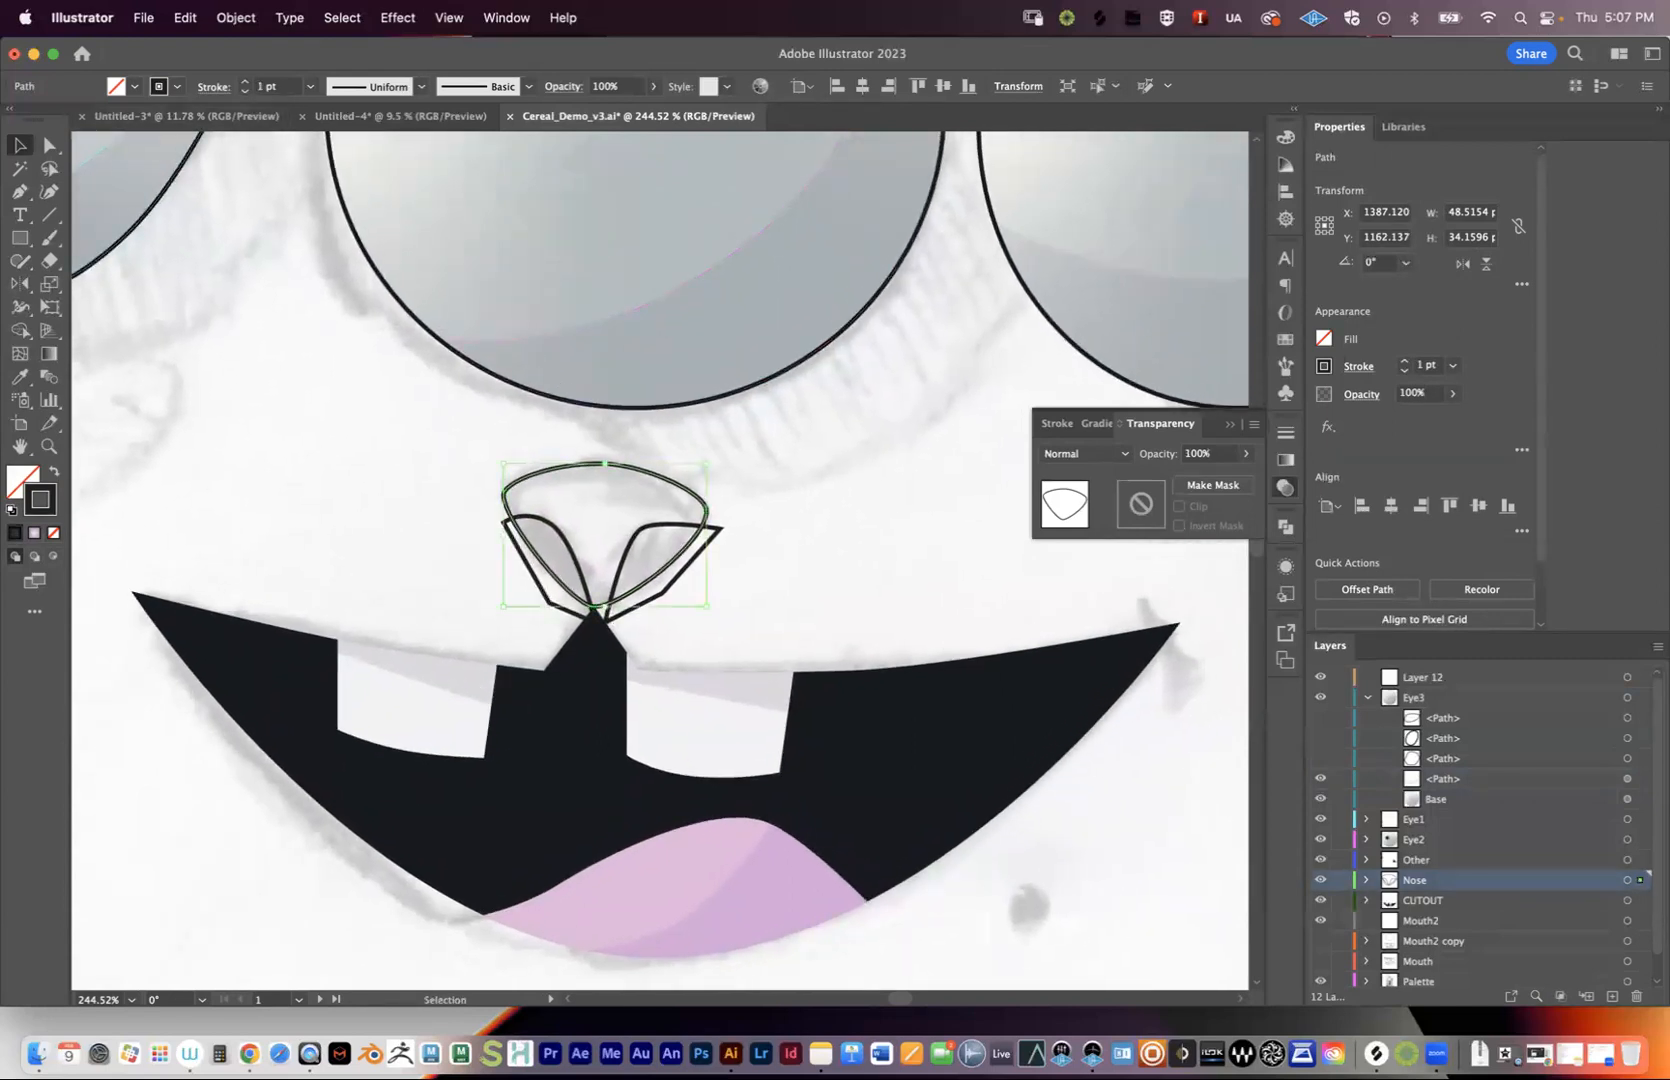
pyautogui.click(135, 87)
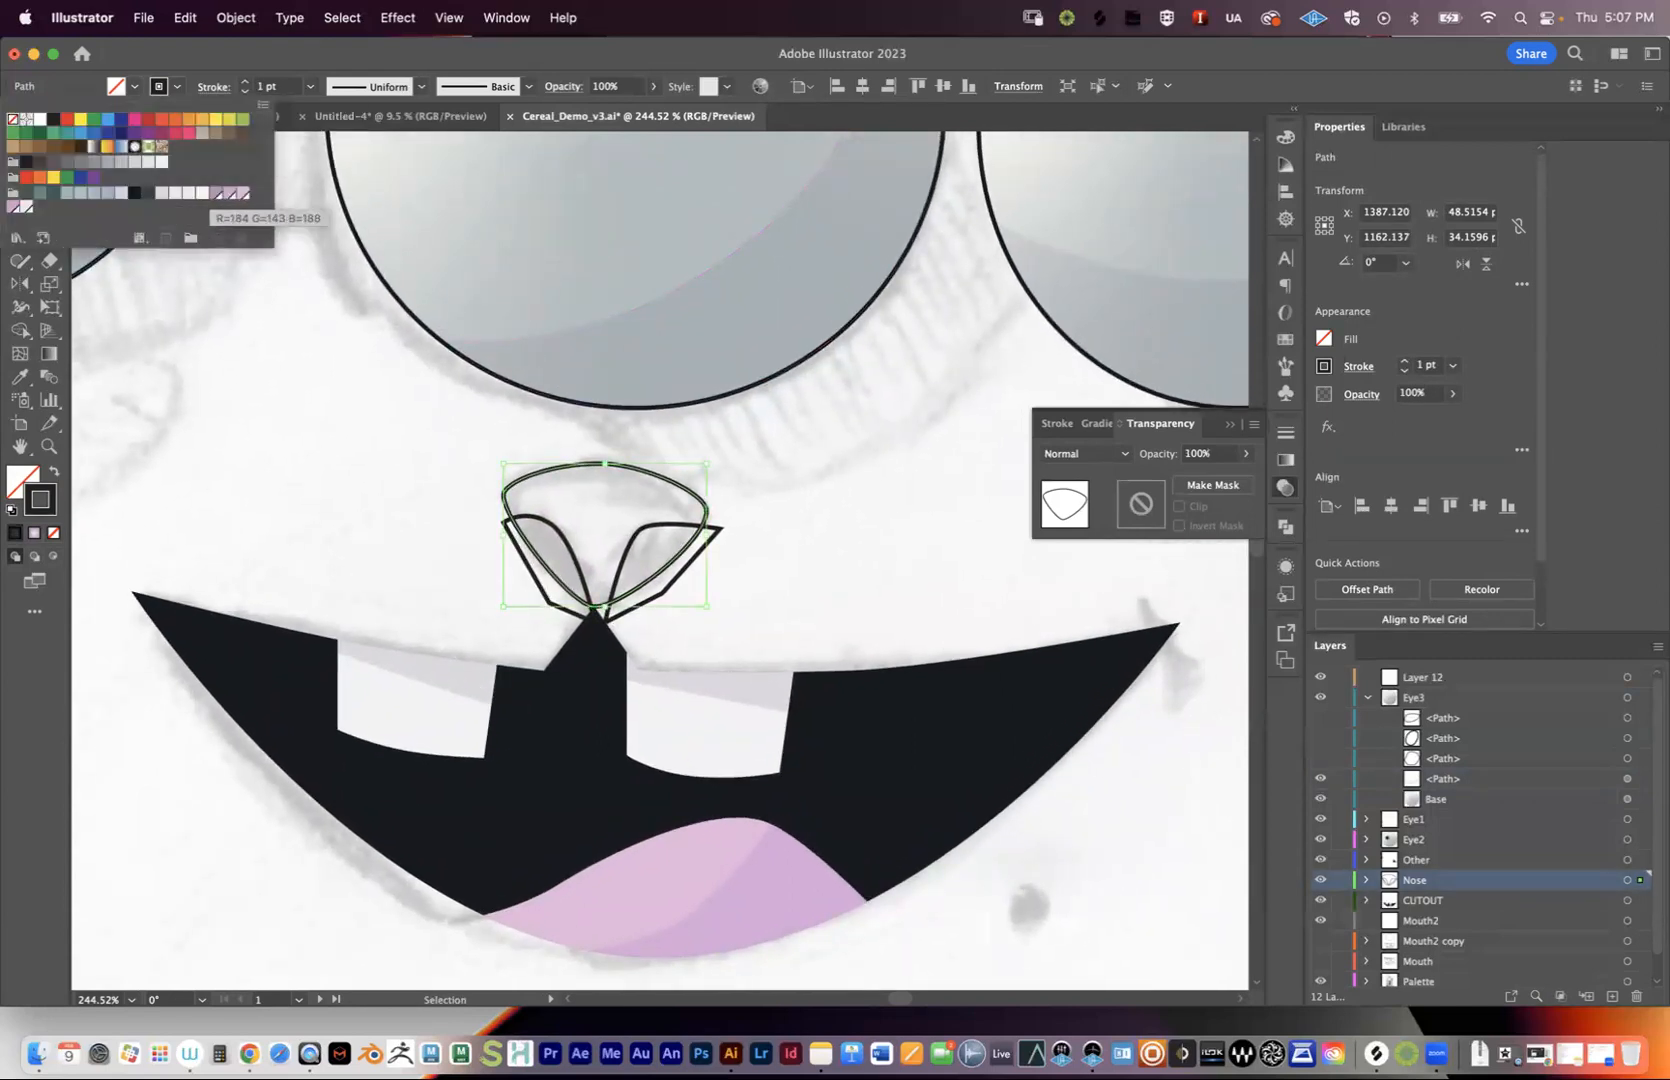
pyautogui.press('Escape')
pyautogui.press('super+shift+a')
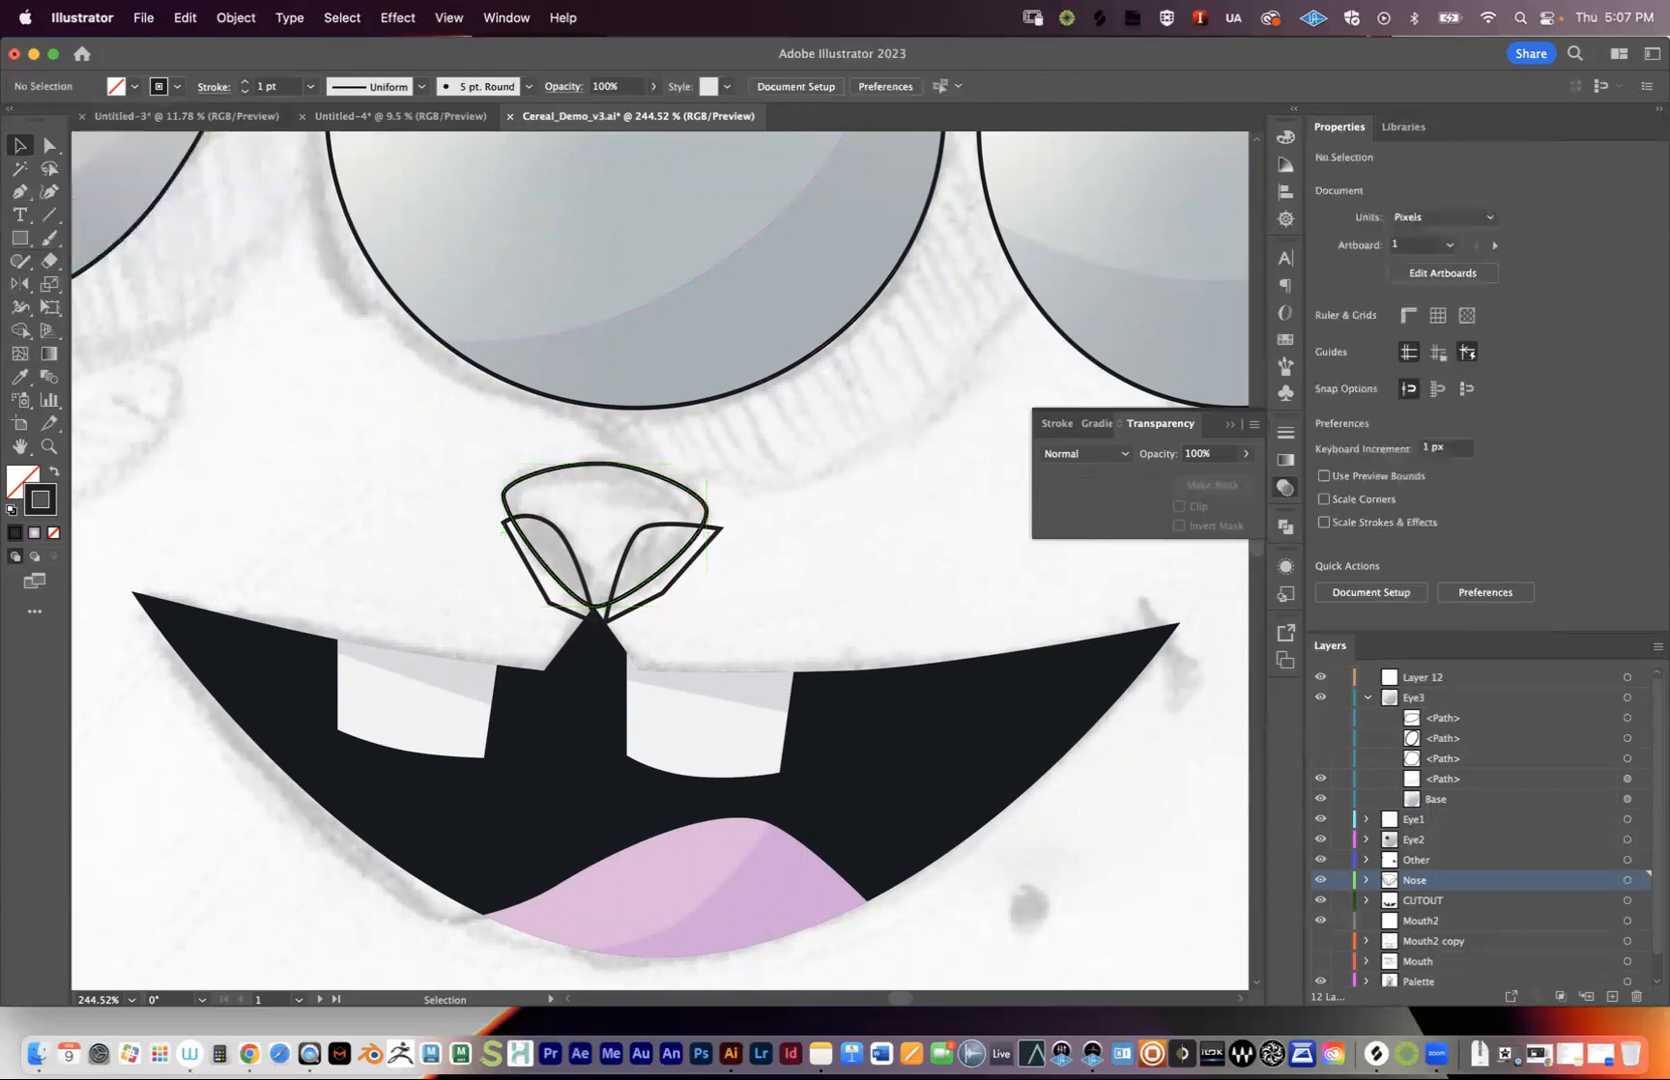
# - Try to copy the tongue's light pink fill onto the nose base with the Eyedropper
pyautogui.click(604, 464)
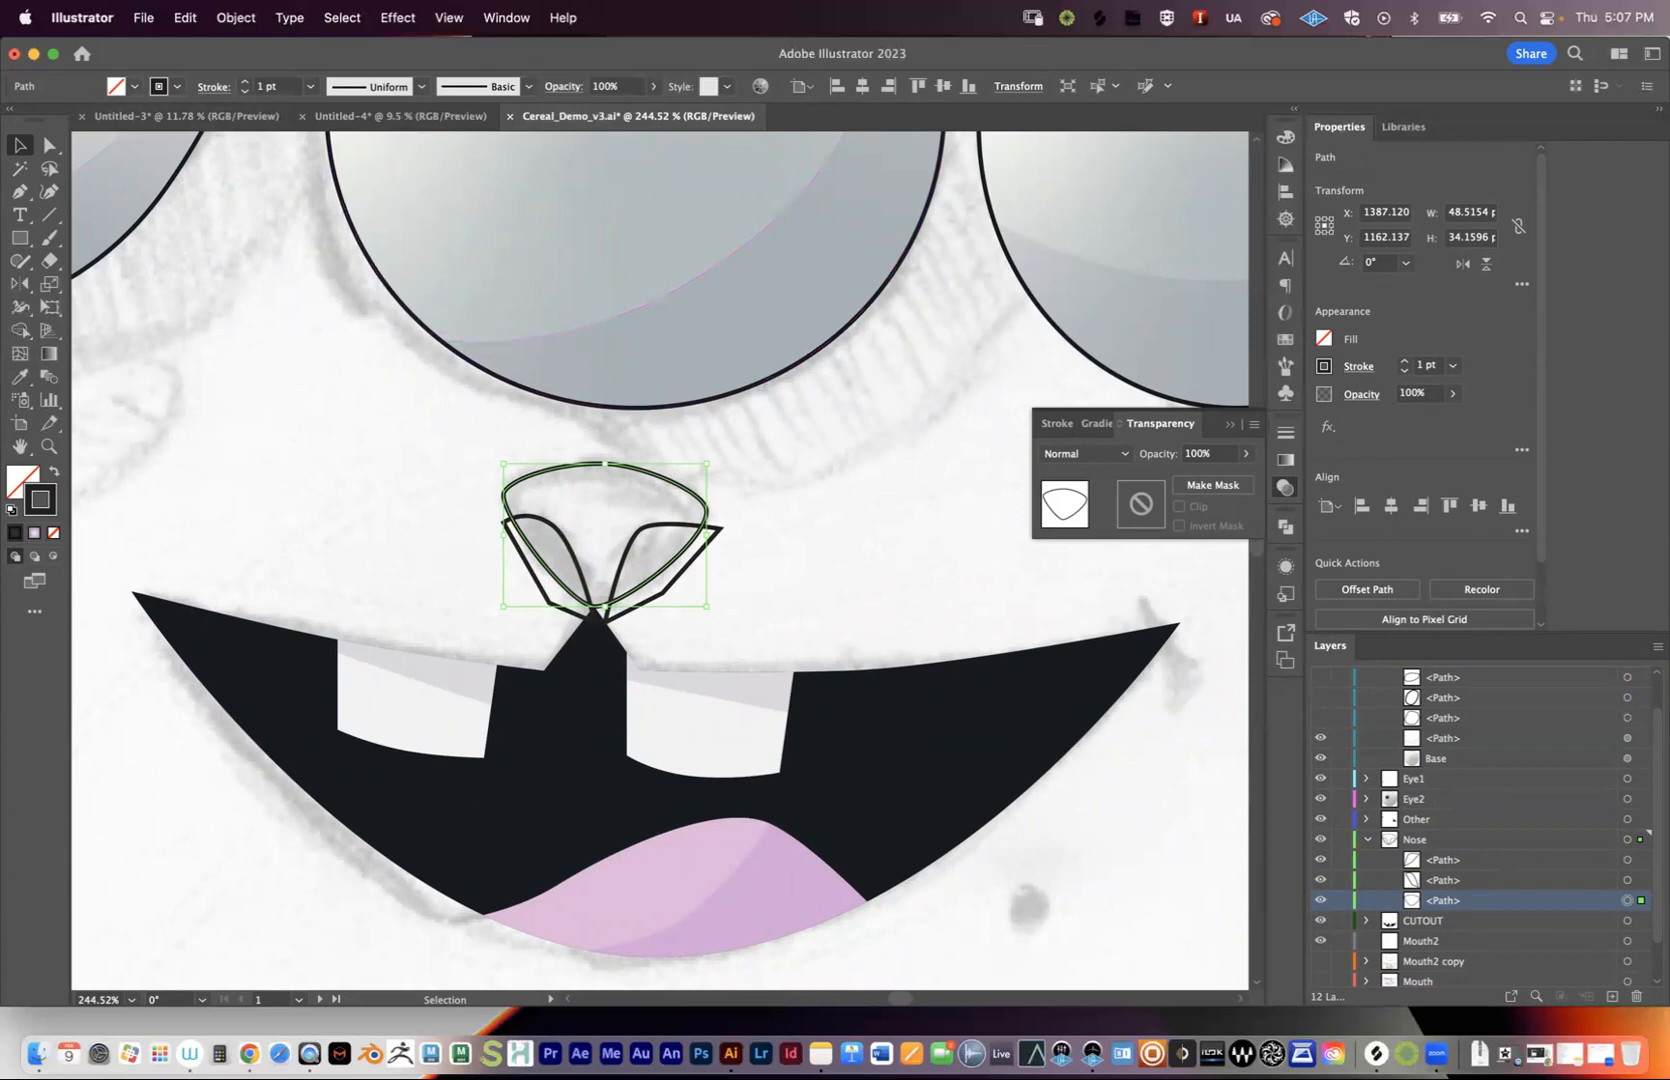
pyautogui.press('i')
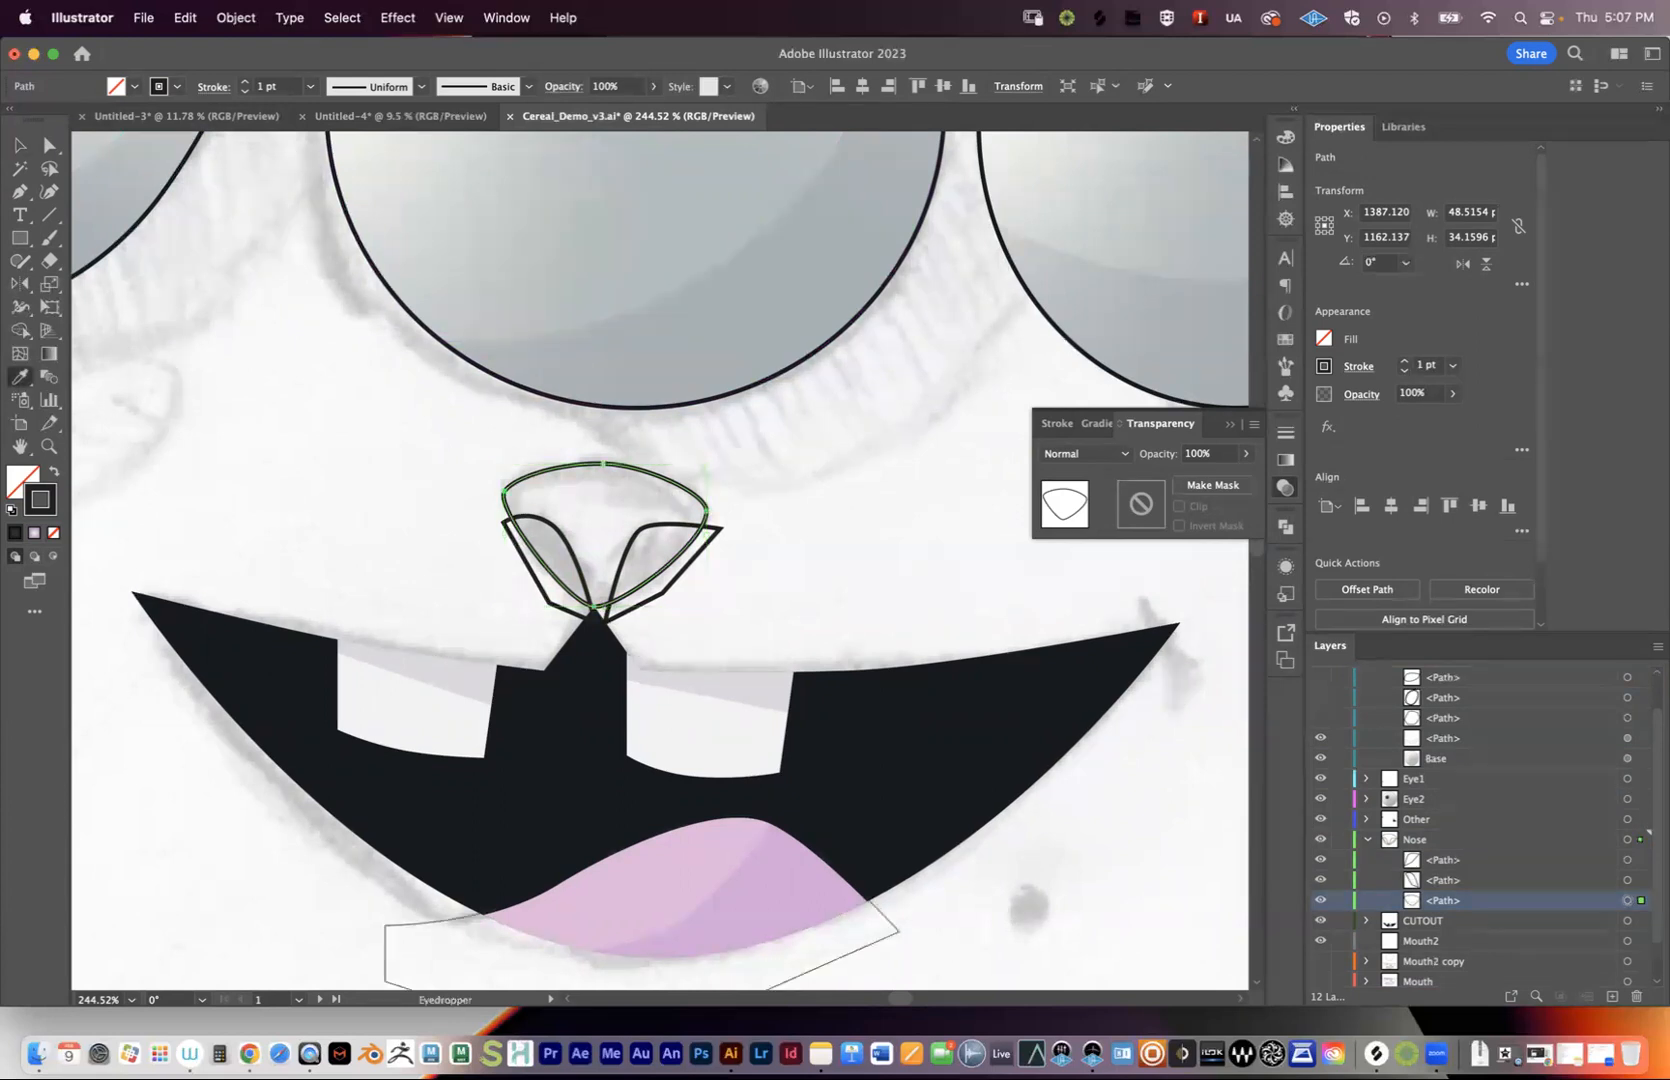
pyautogui.click(680, 880)
pyautogui.press('v')
pyautogui.press('super+shift+a')
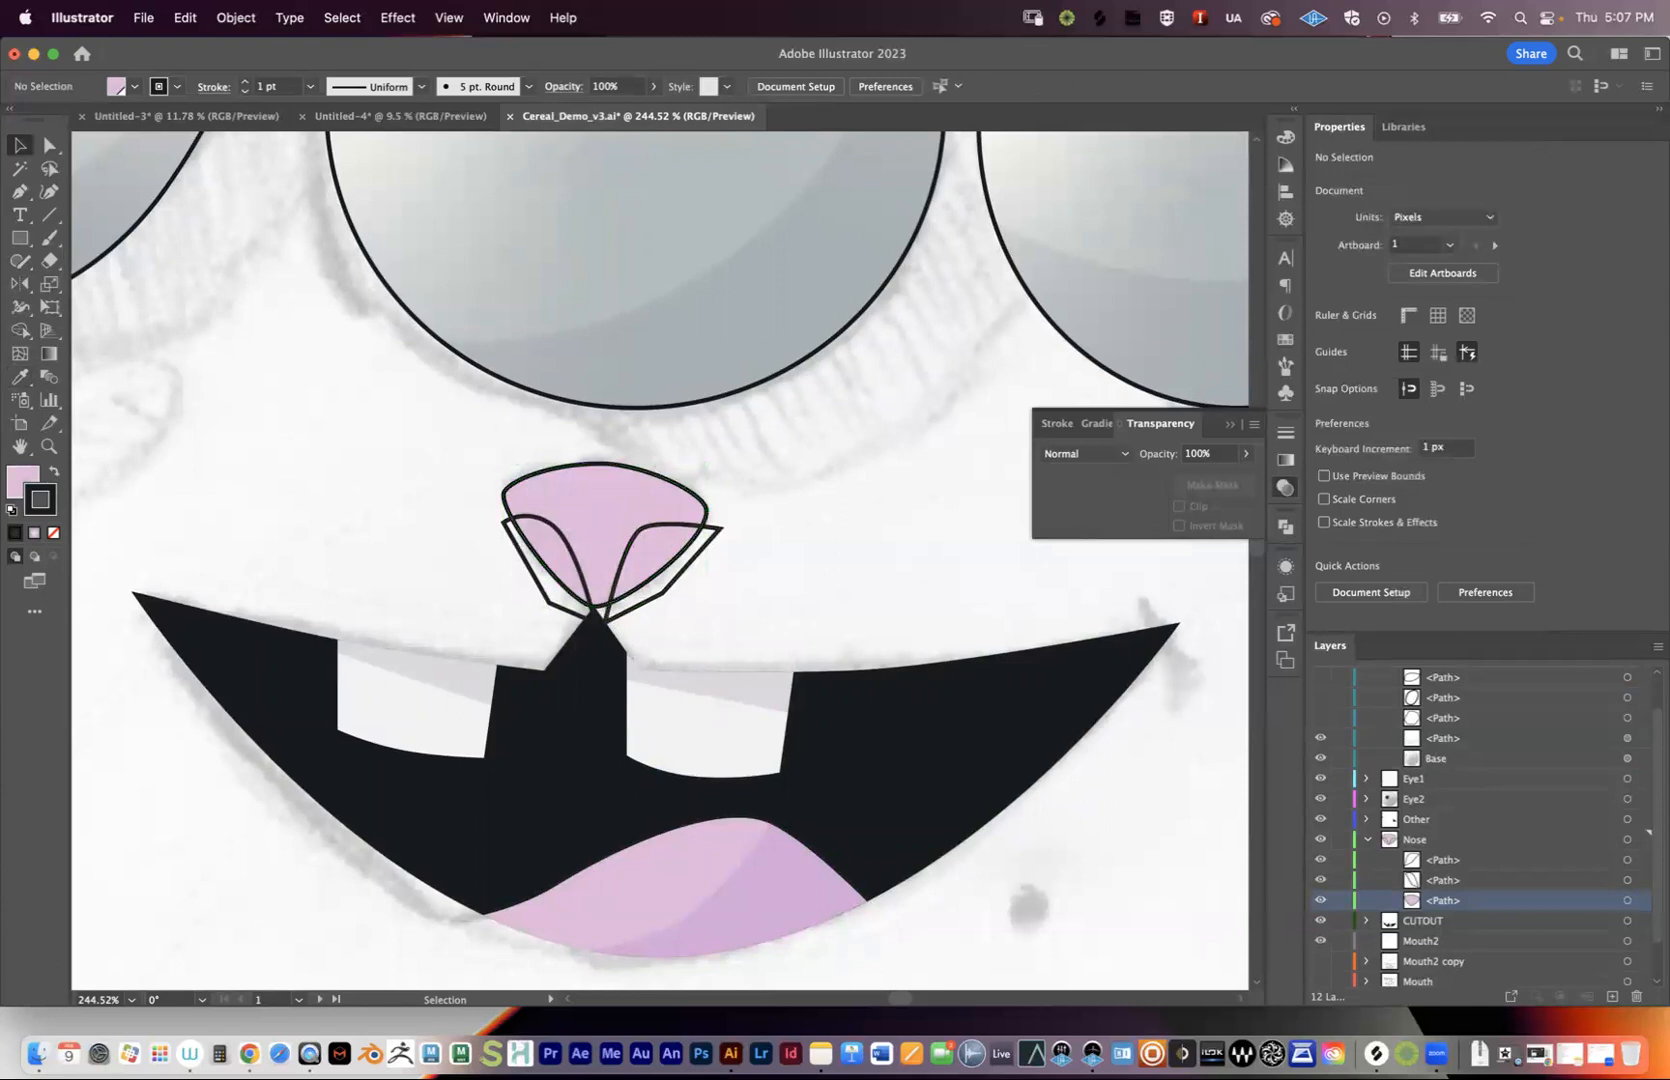
pyautogui.press('super+z')
pyautogui.press('super+shift+a')
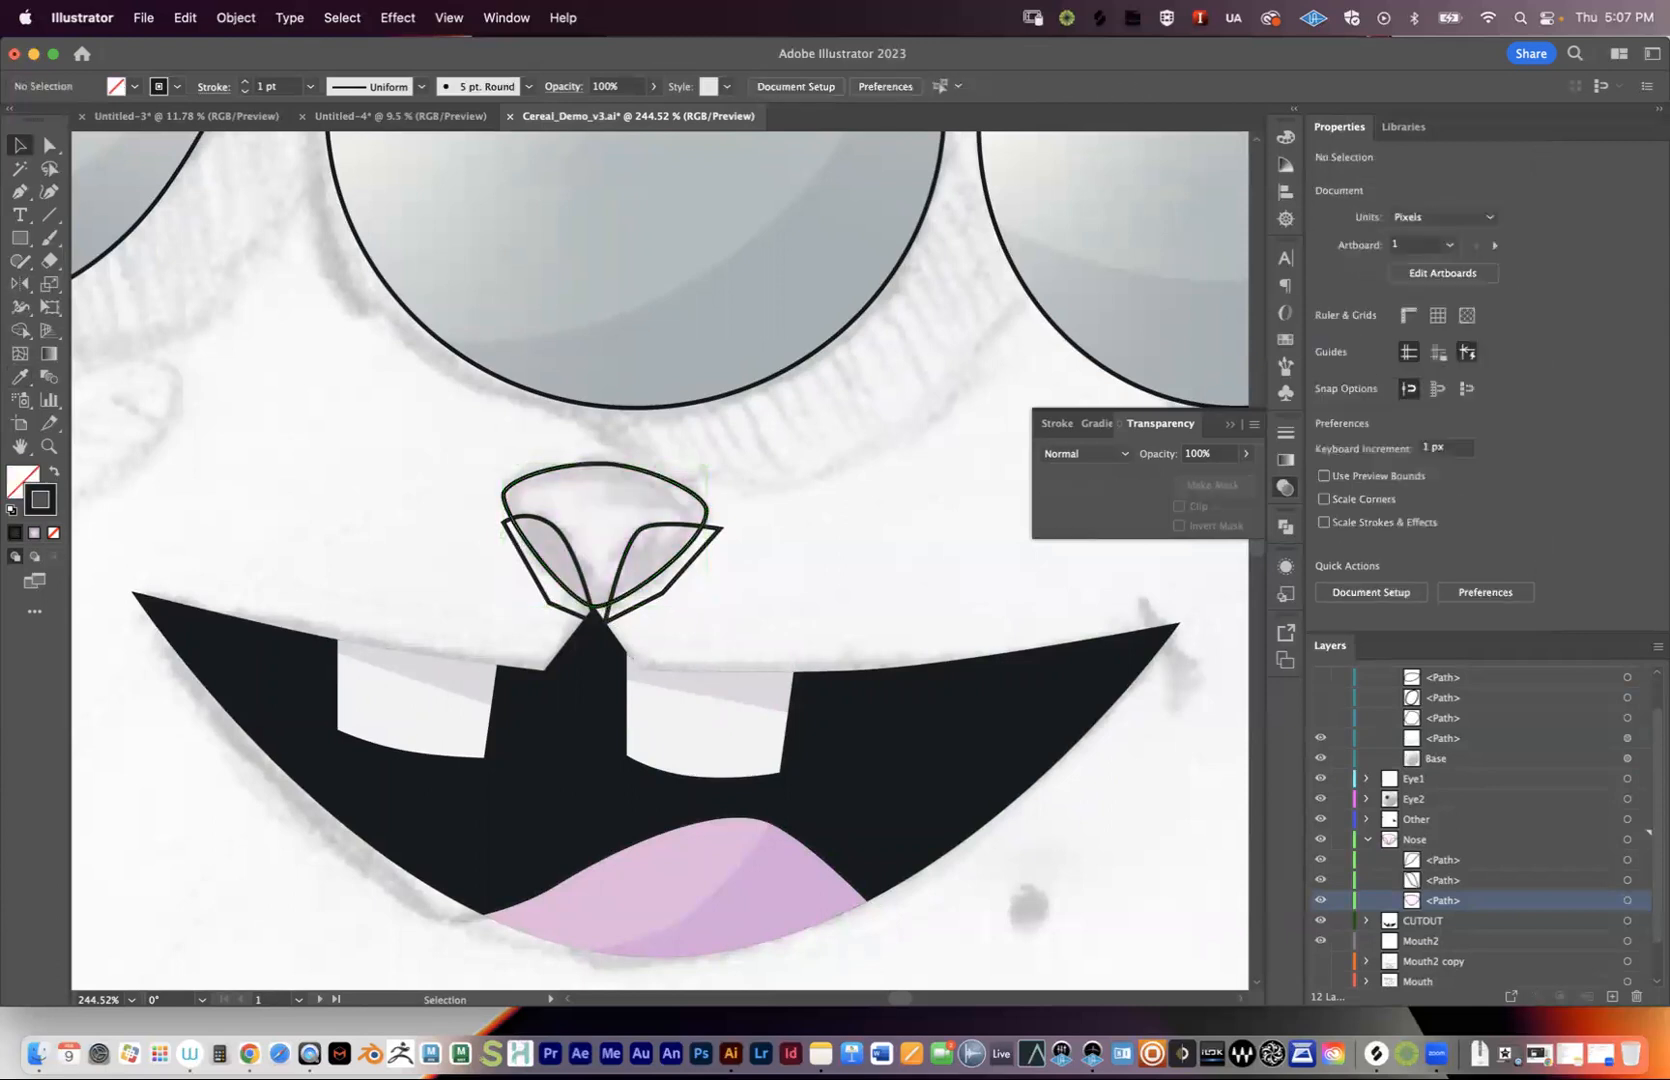
# - Fill the nose base with the light pink swatch R=226 G=183 B=216, keeping its 1 pt black stroke
pyautogui.click(604, 464)
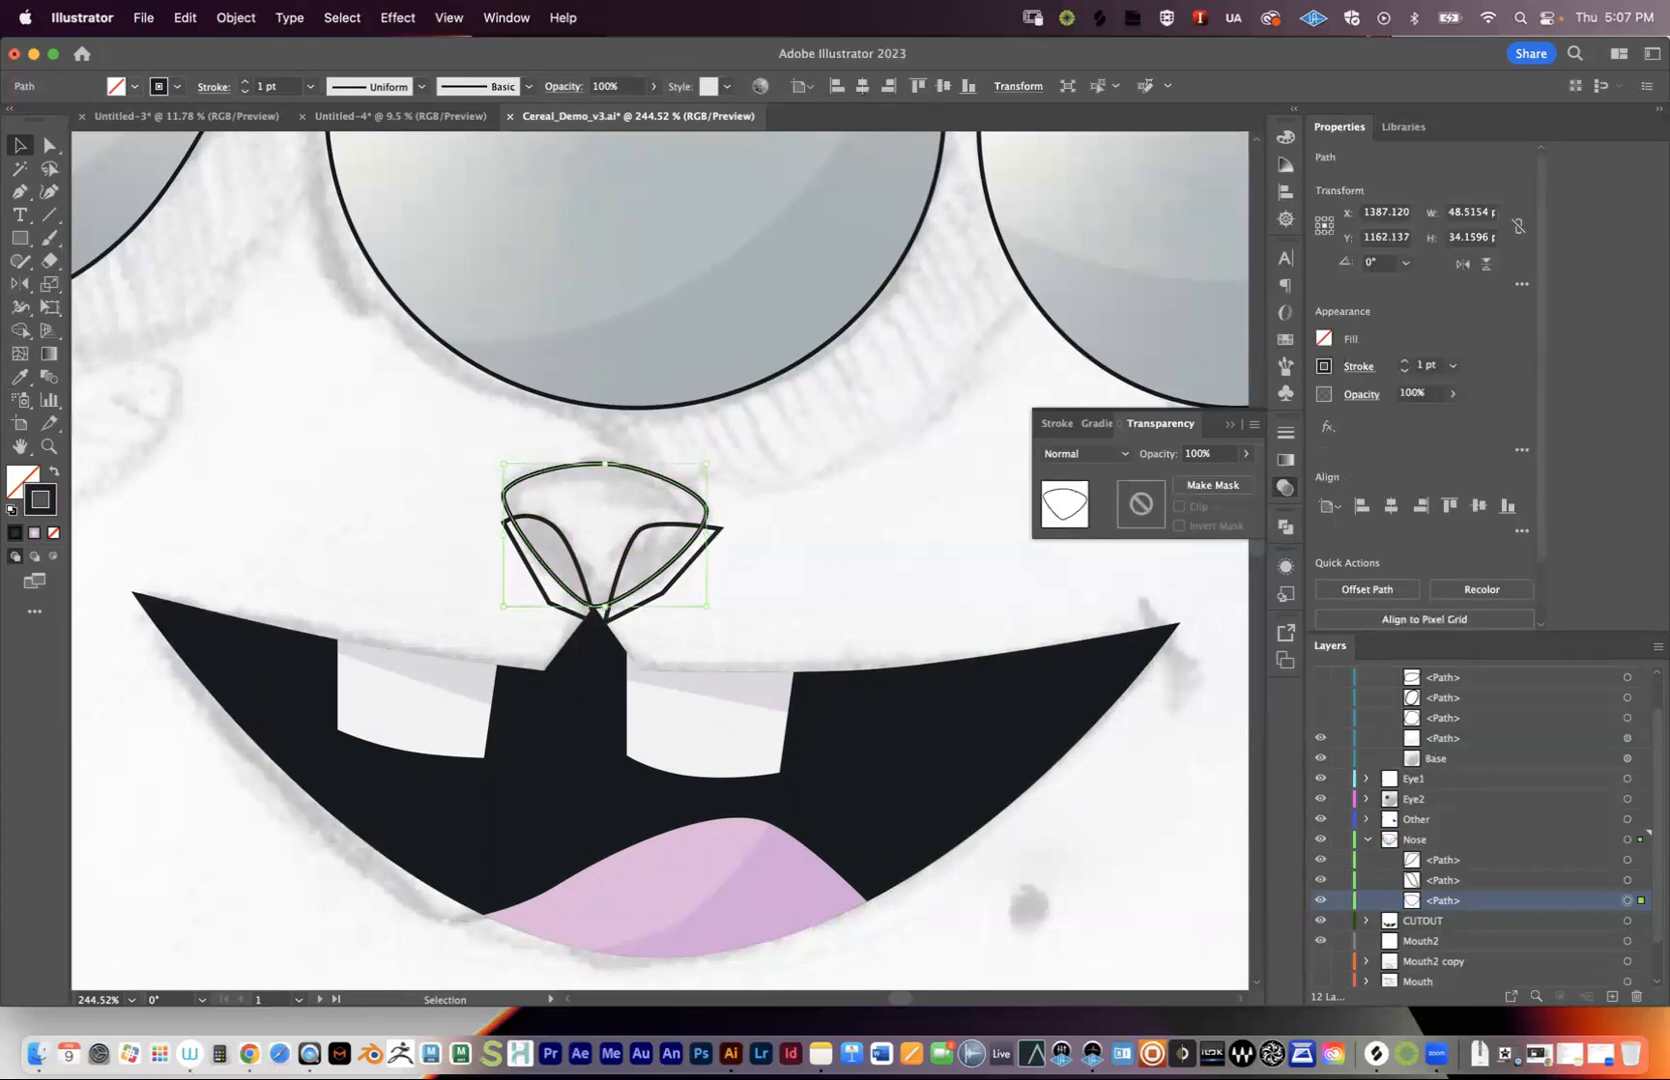
pyautogui.click(132, 86)
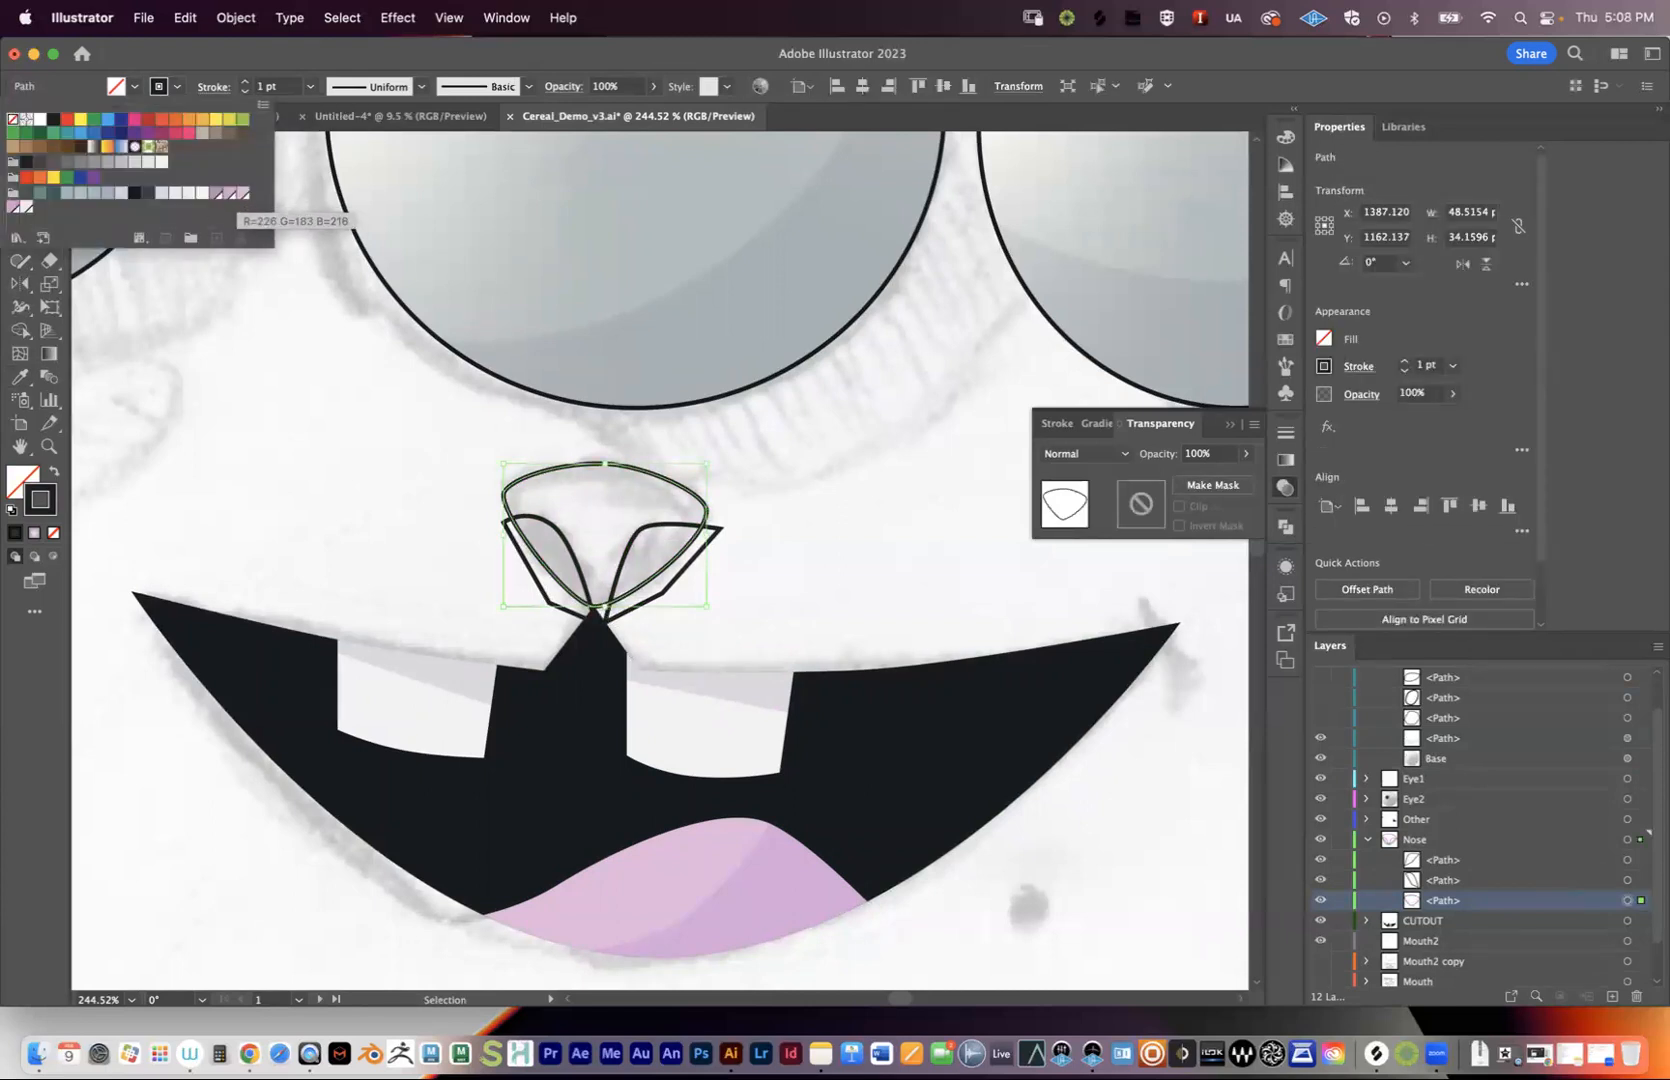
pyautogui.click(232, 192)
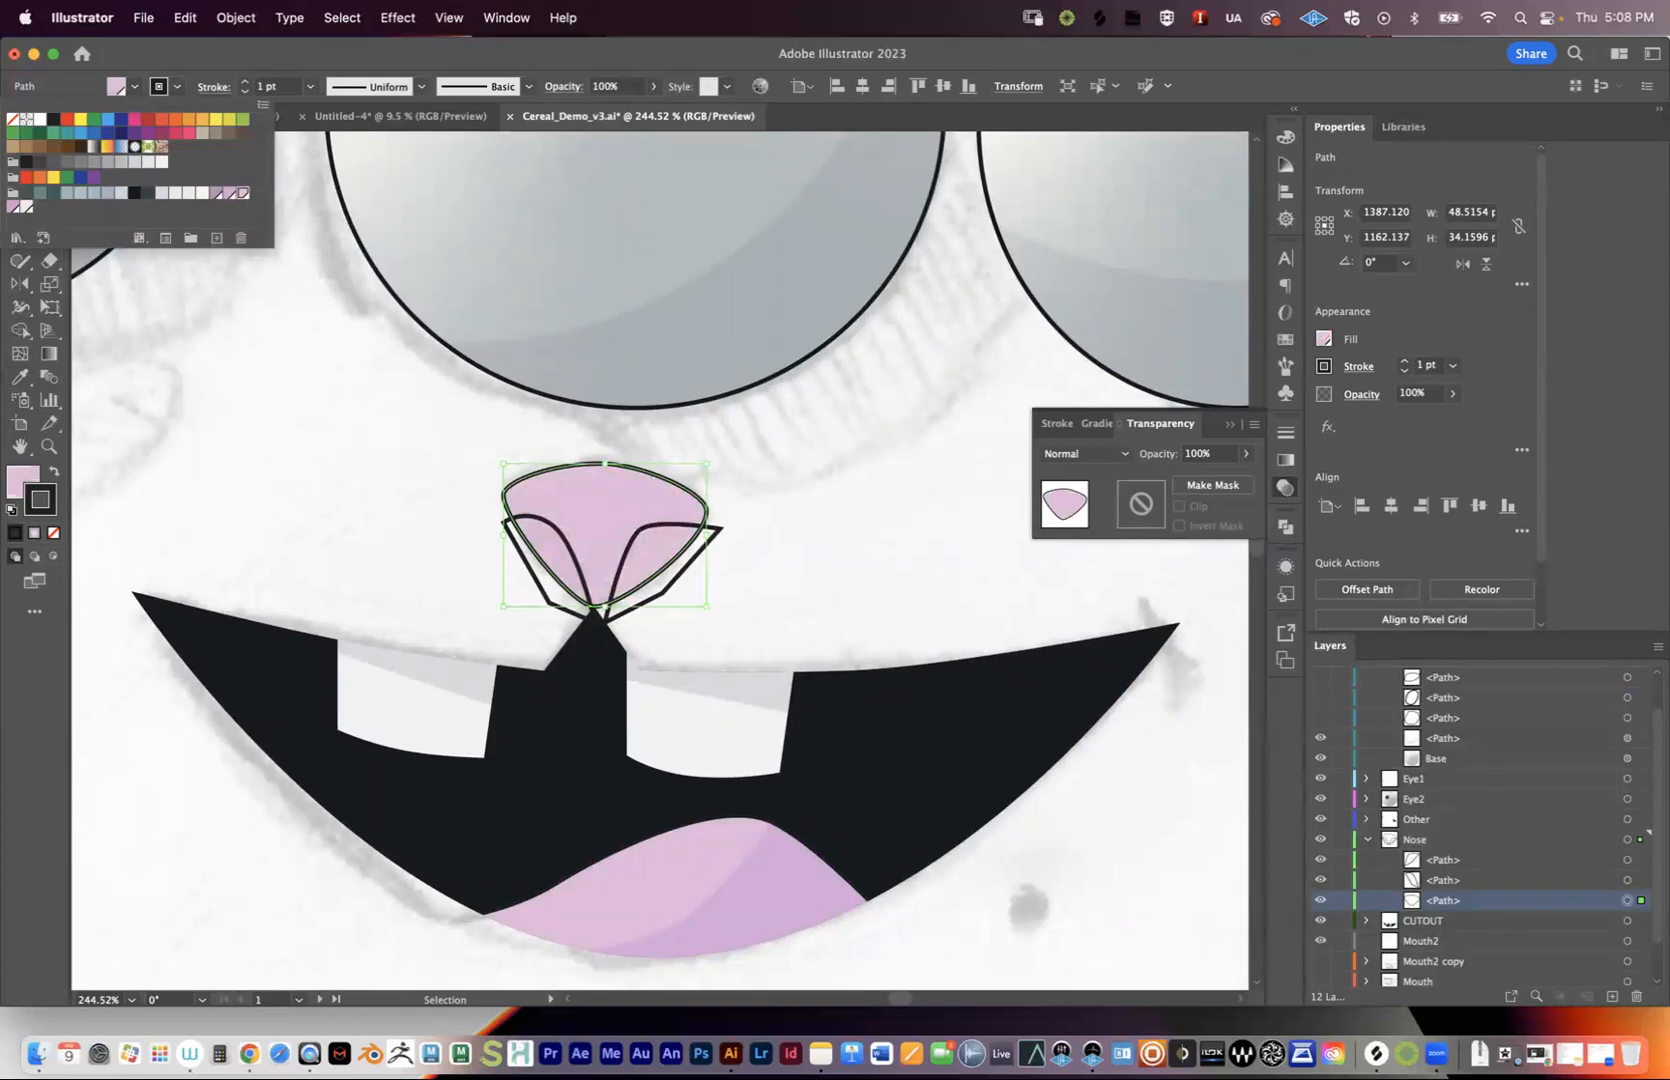
pyautogui.click(390, 468)
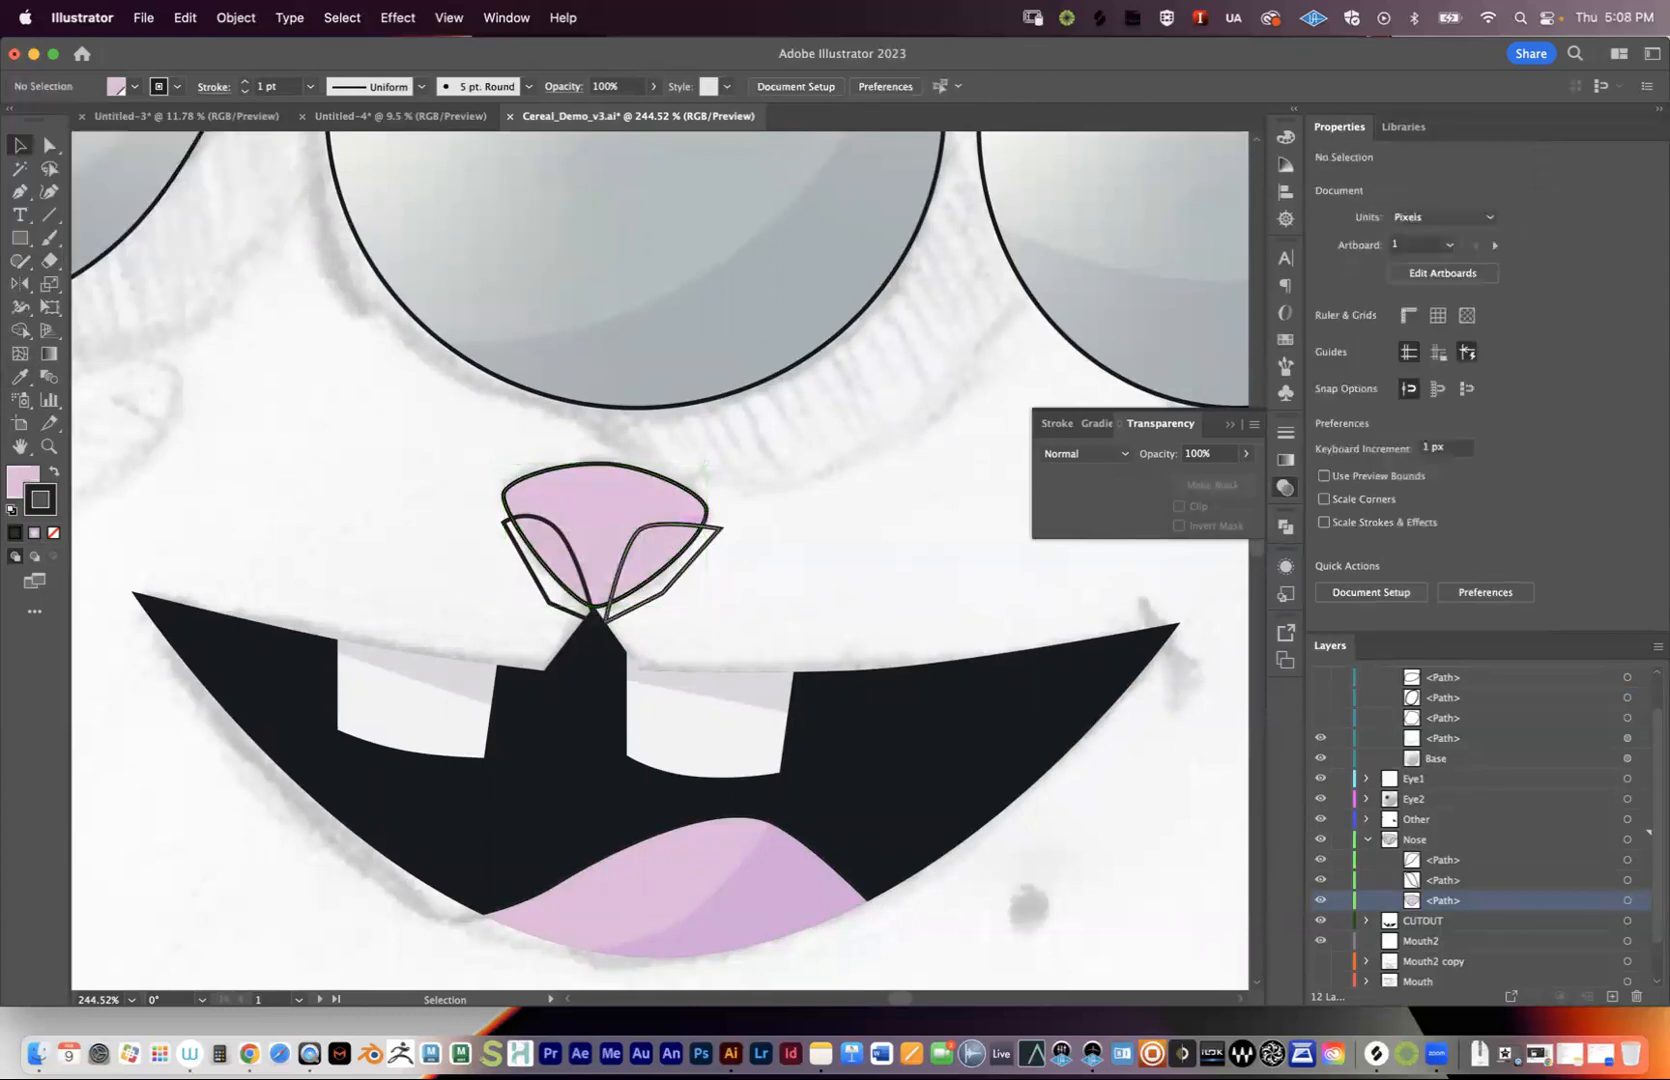
# - Try to copy the tongue shadow's appearance onto the nose's right nostril shape with the Eyedropper
pyautogui.click(692, 525)
pyautogui.press('i')
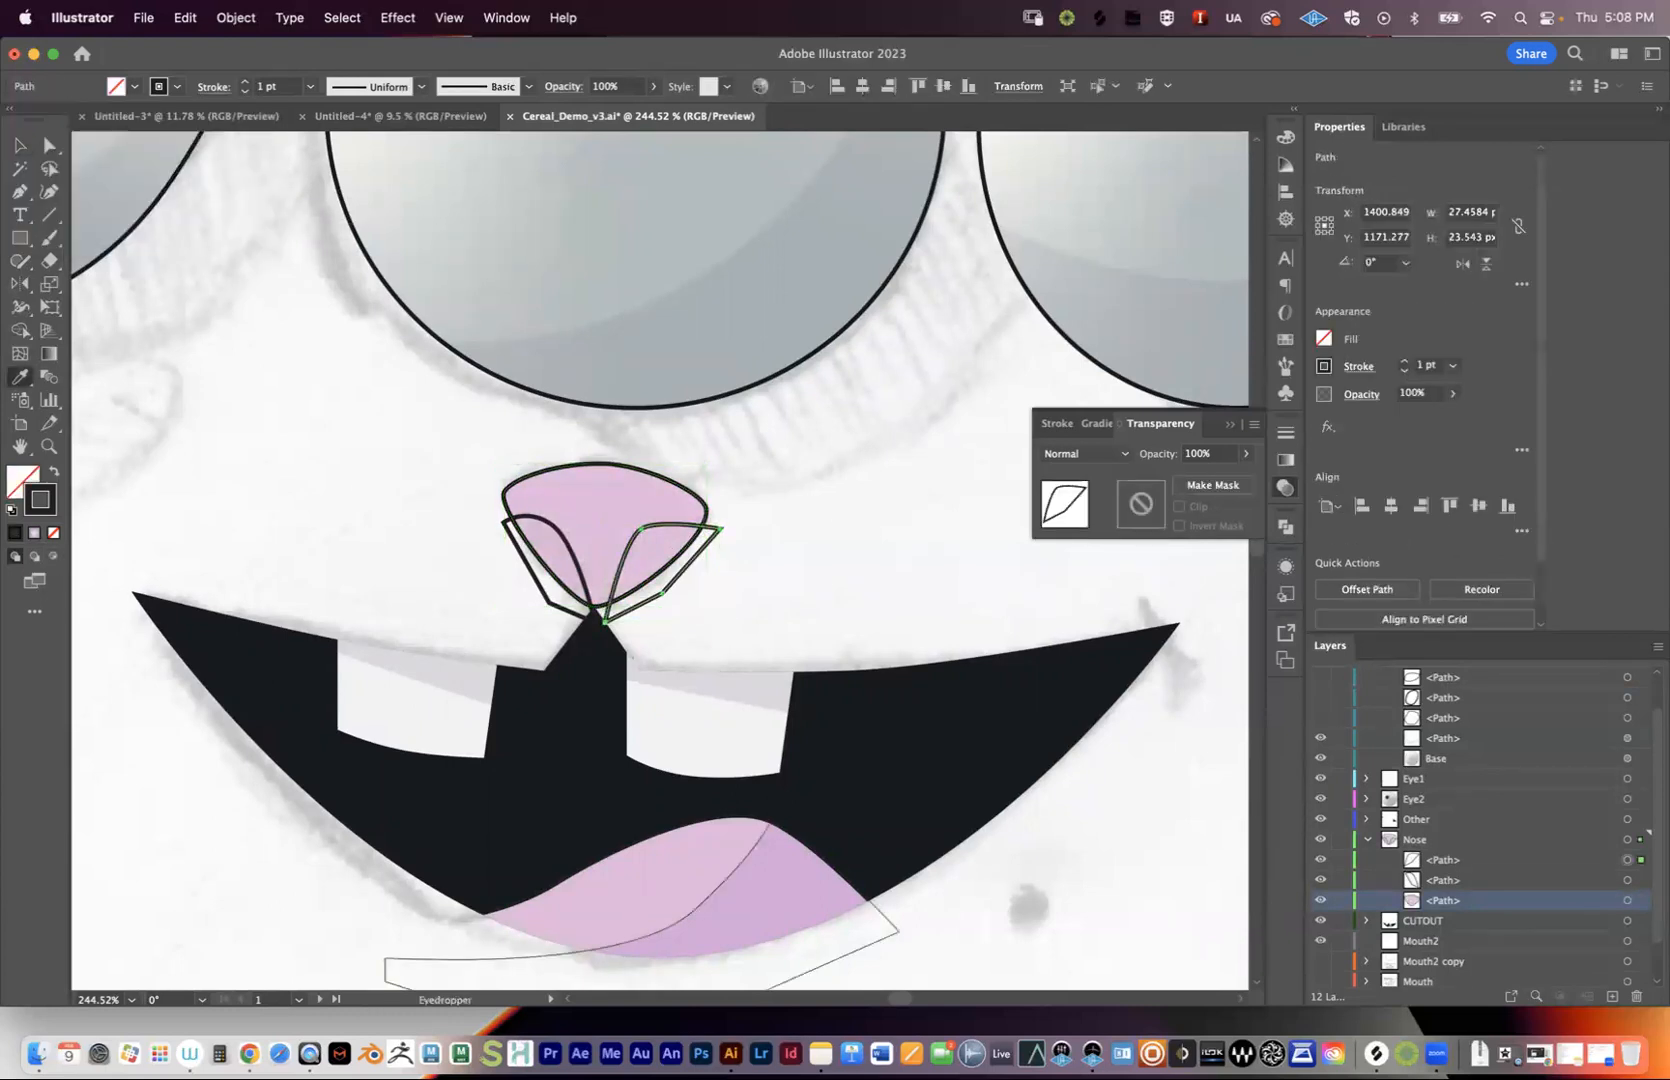
pyautogui.click(776, 893)
pyautogui.press('v')
pyautogui.click(785, 565)
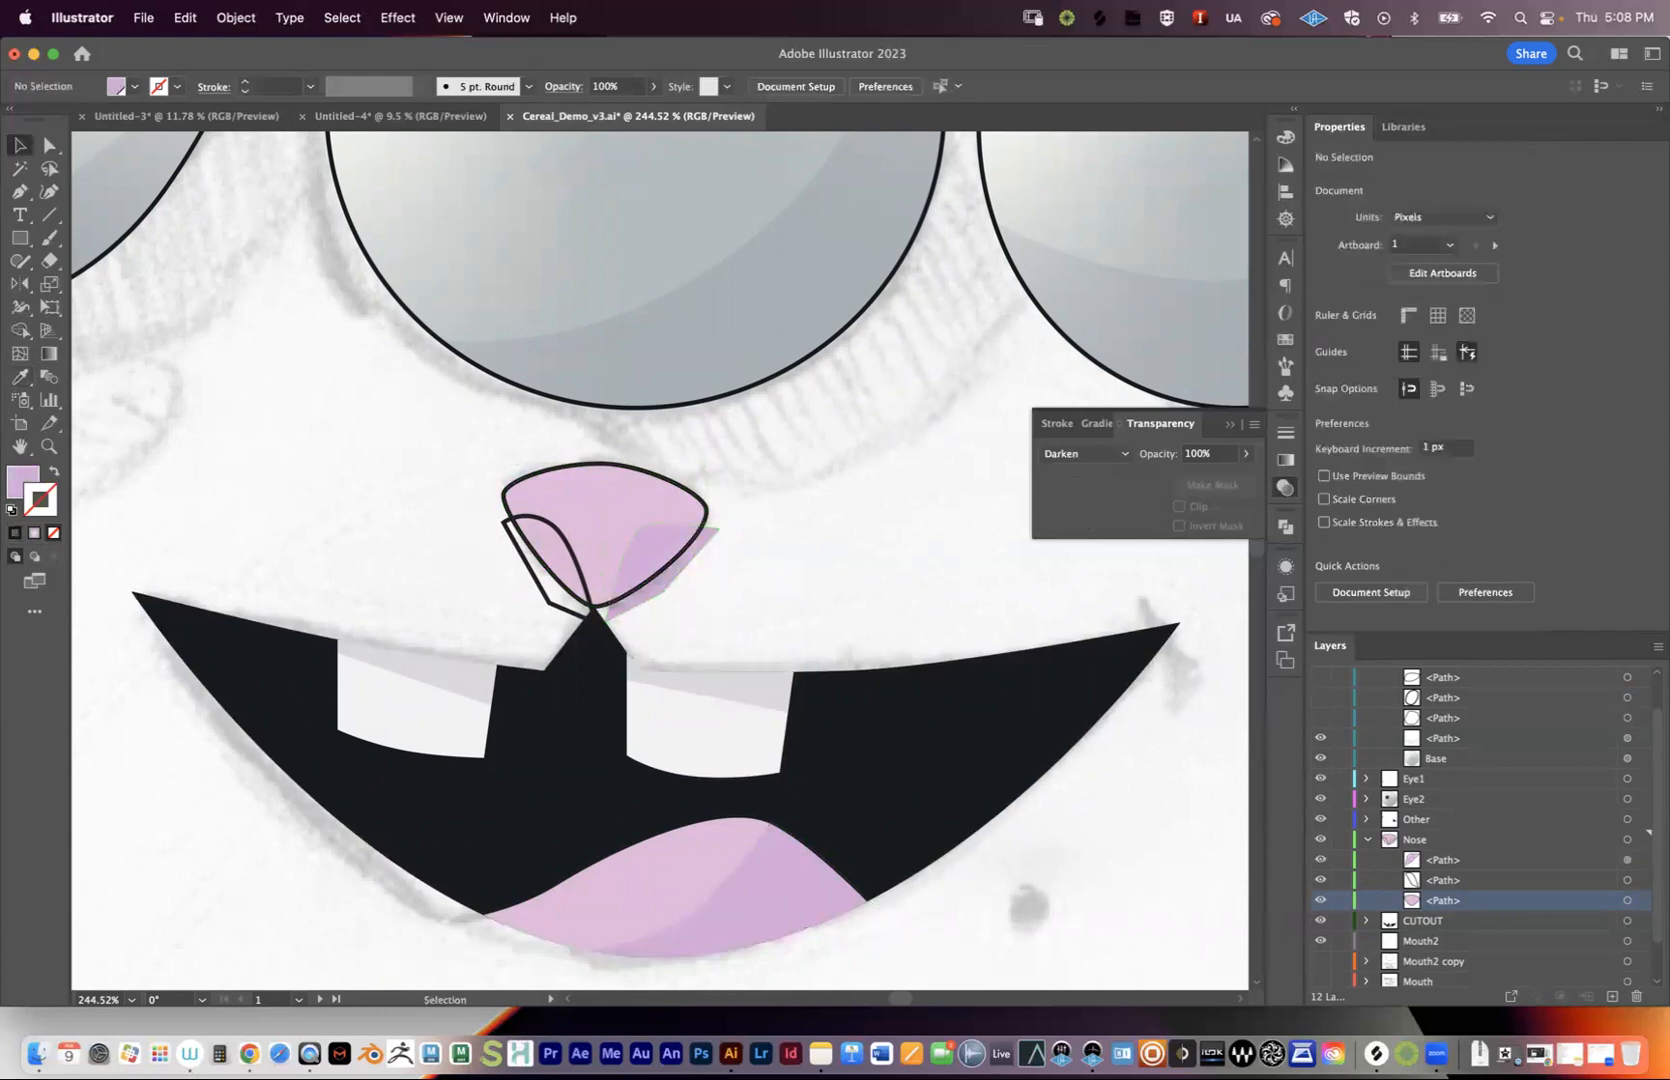
pyautogui.press('super+z')
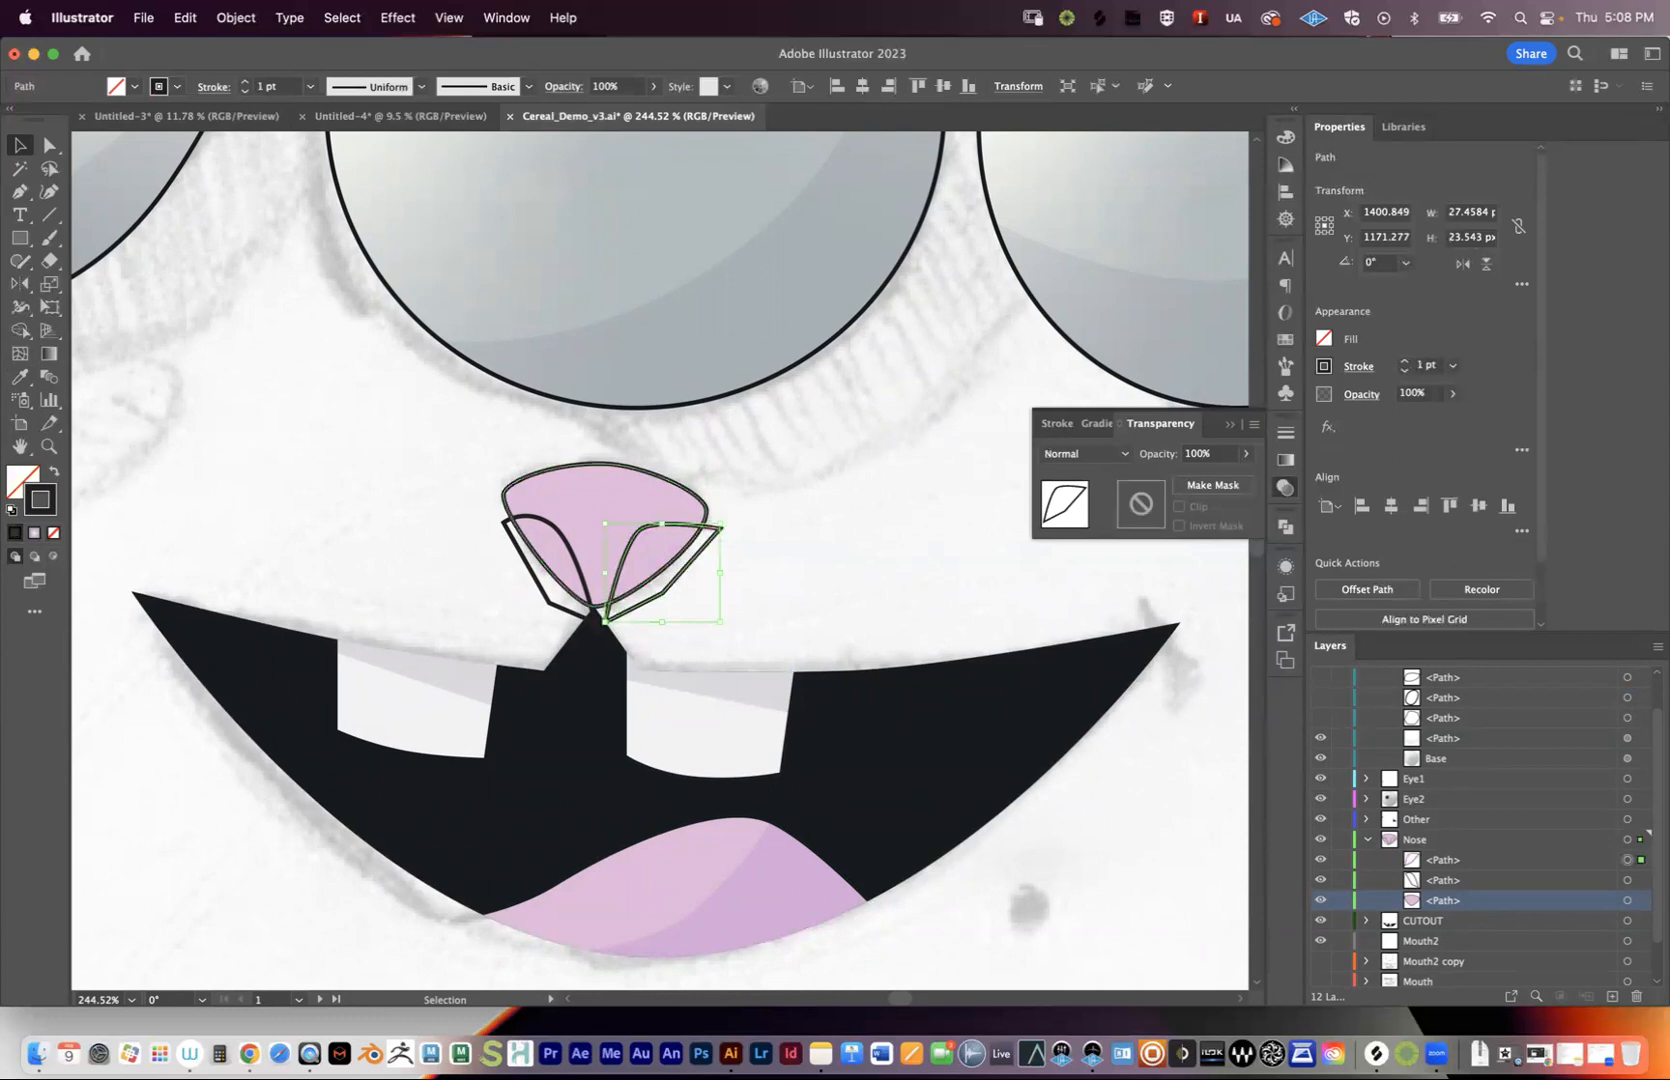
# - Fill the nose's right and left nostril shapes with the darker purple swatch, keeping their black strokes
pyautogui.click(135, 86)
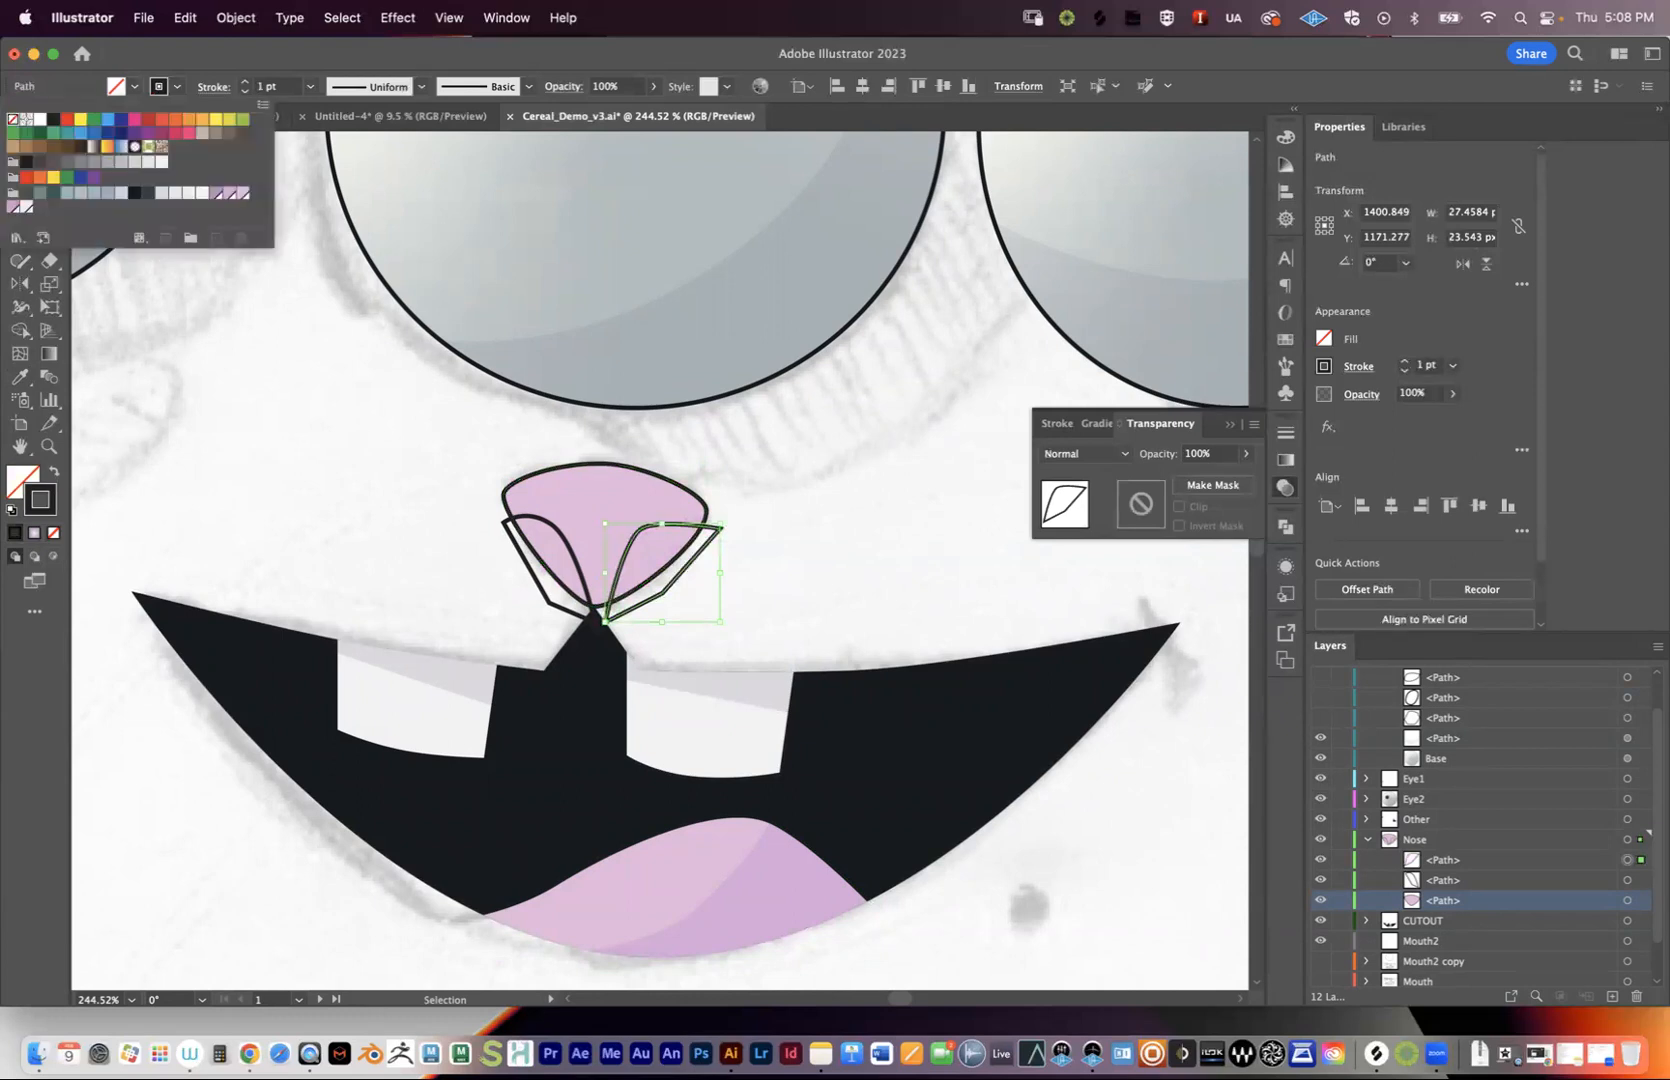
pyautogui.click(229, 193)
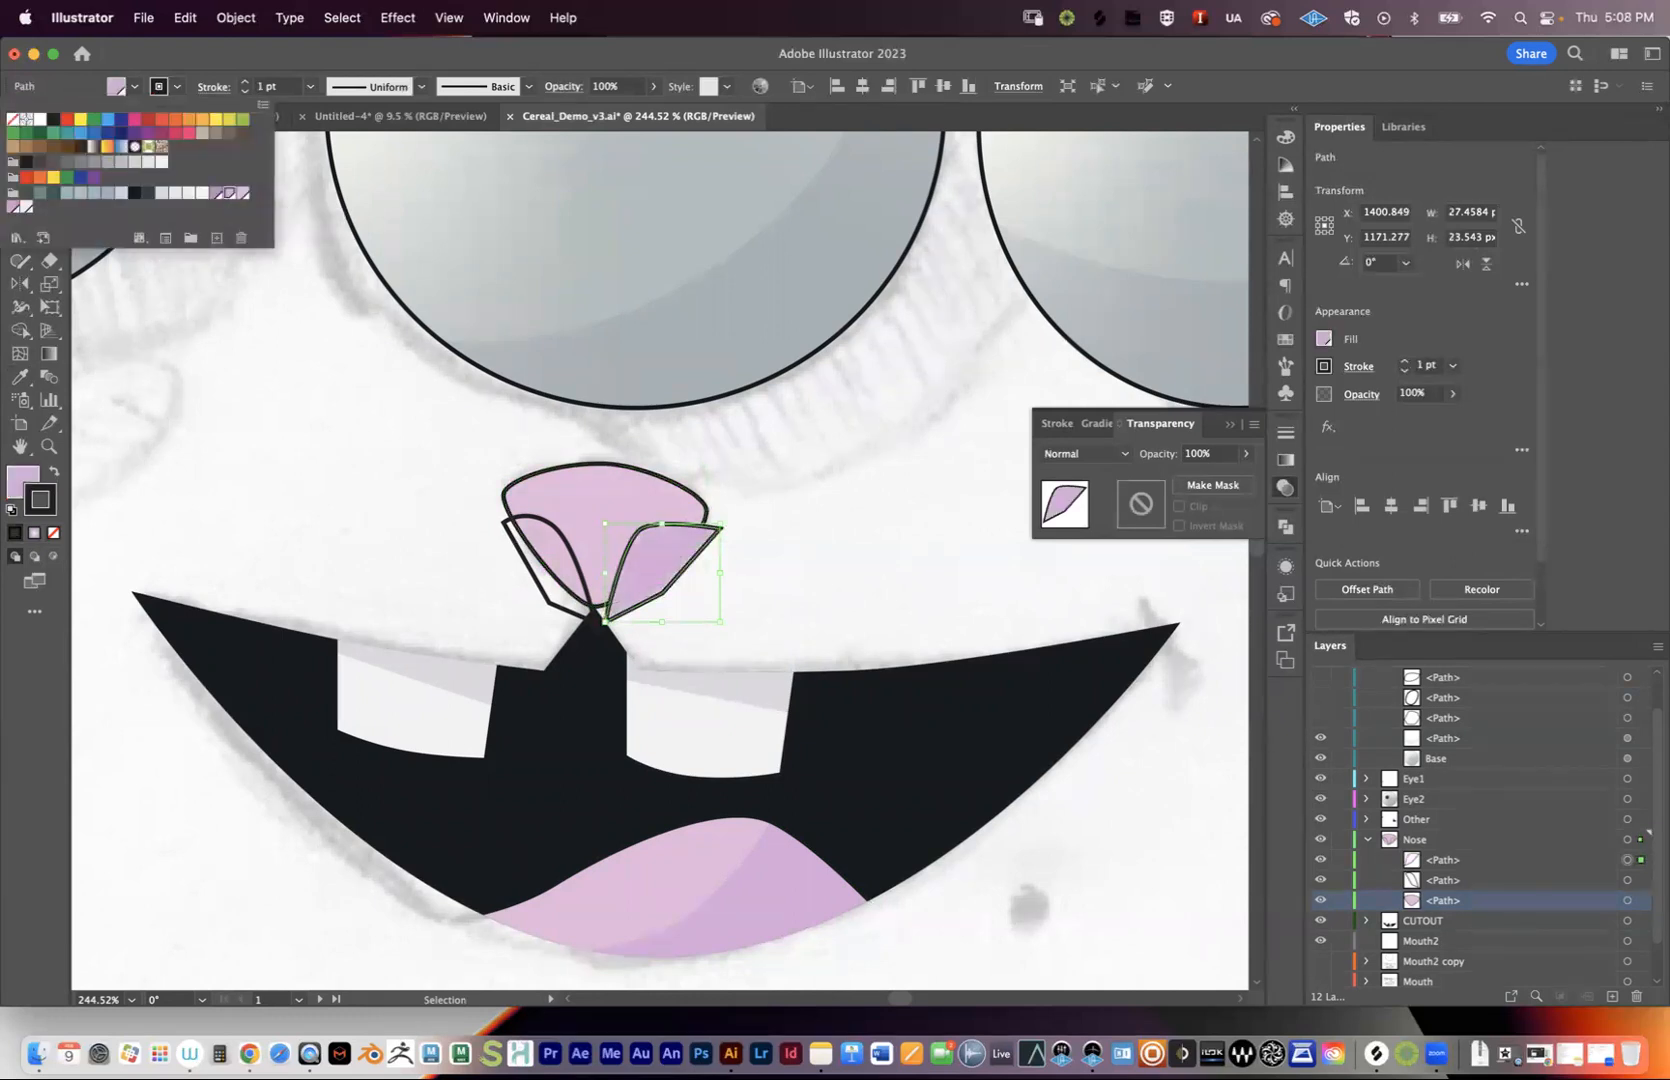
pyautogui.click(551, 603)
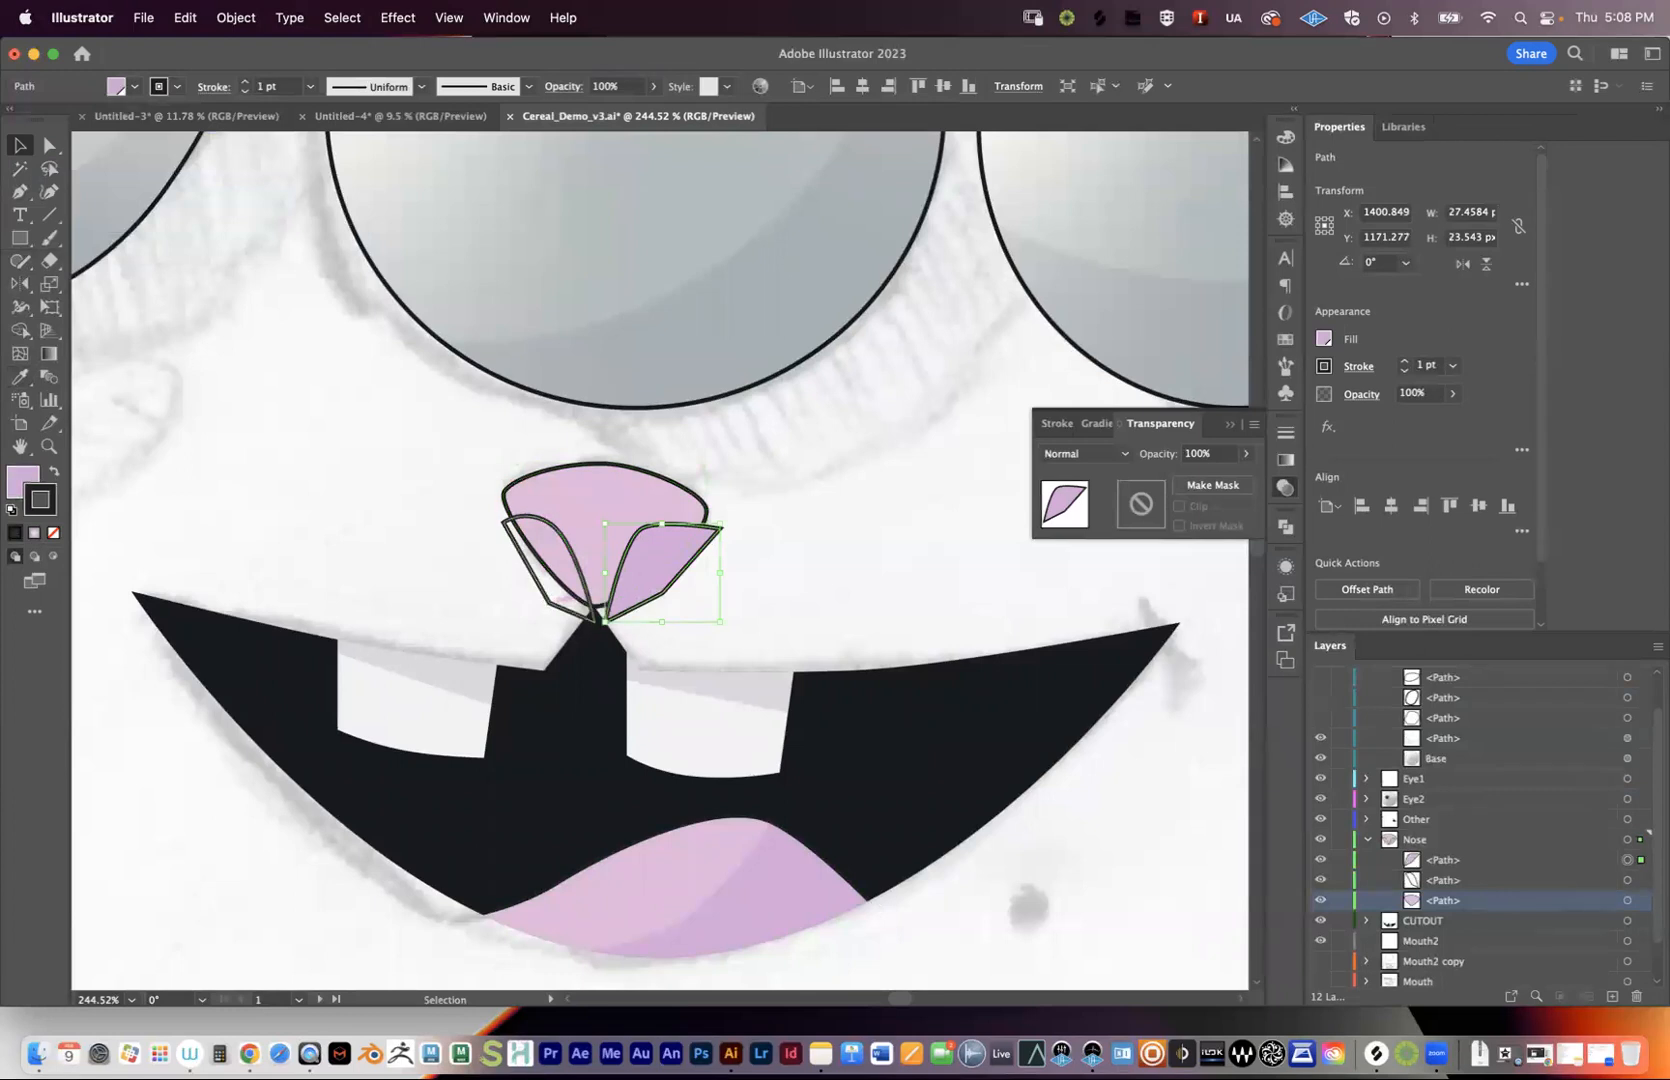
pyautogui.click(551, 603)
pyautogui.click(135, 86)
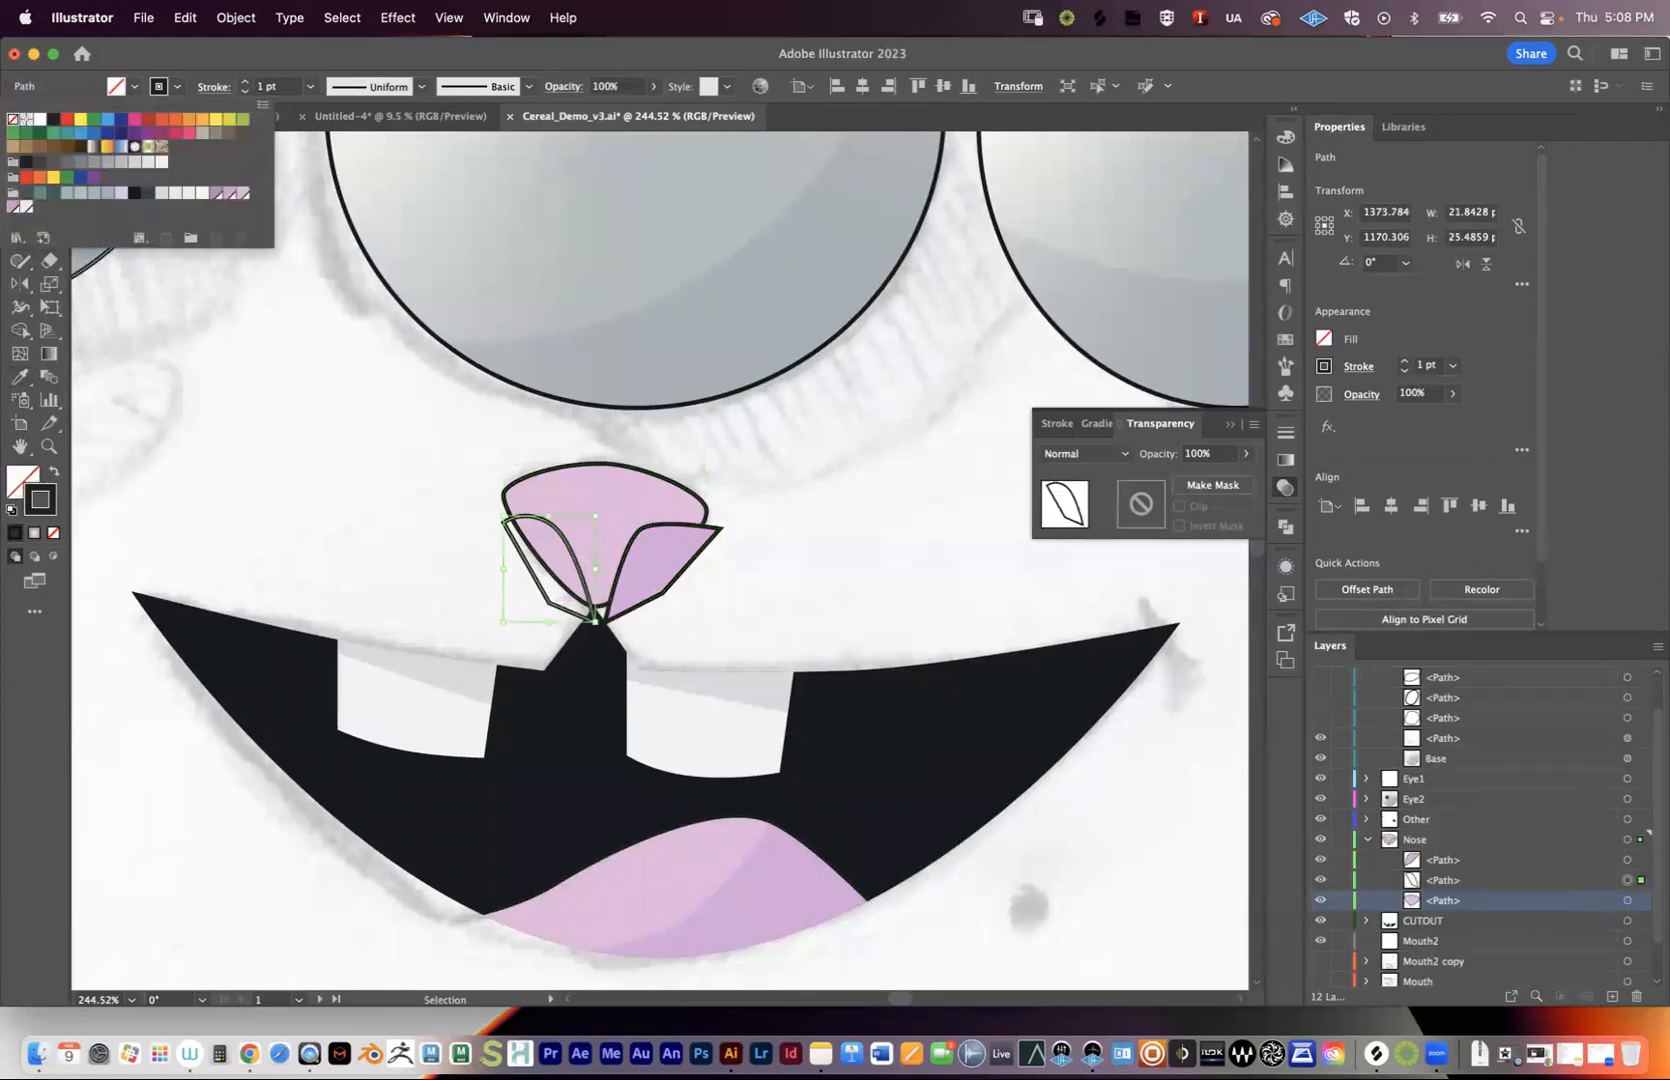
pyautogui.click(229, 193)
pyautogui.click(440, 530)
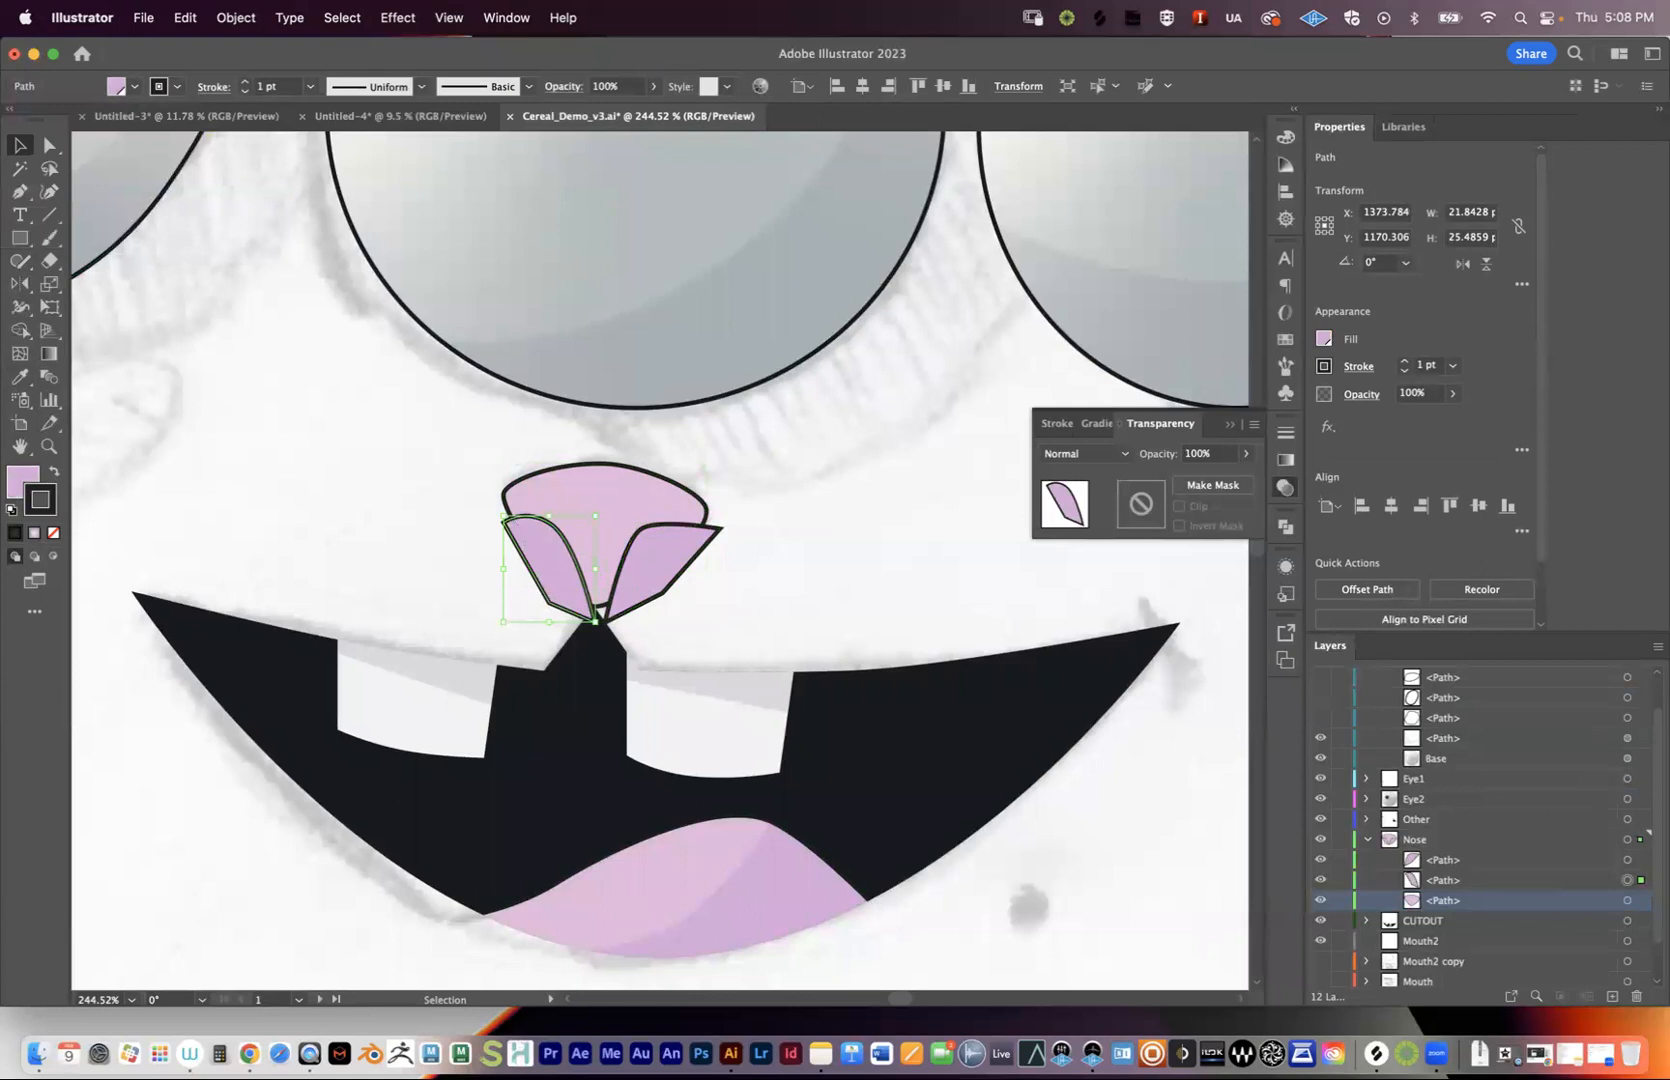
pyautogui.click(440, 530)
# - Move the right nostril path directly above the nose base in the Nose layer's stacking order
pyautogui.press('space')
pyautogui.moveTo(604, 536)
pyautogui.mouseDown()
pyautogui.moveTo(529, 521)
pyautogui.moveTo(625, 521)
pyautogui.mouseUp()
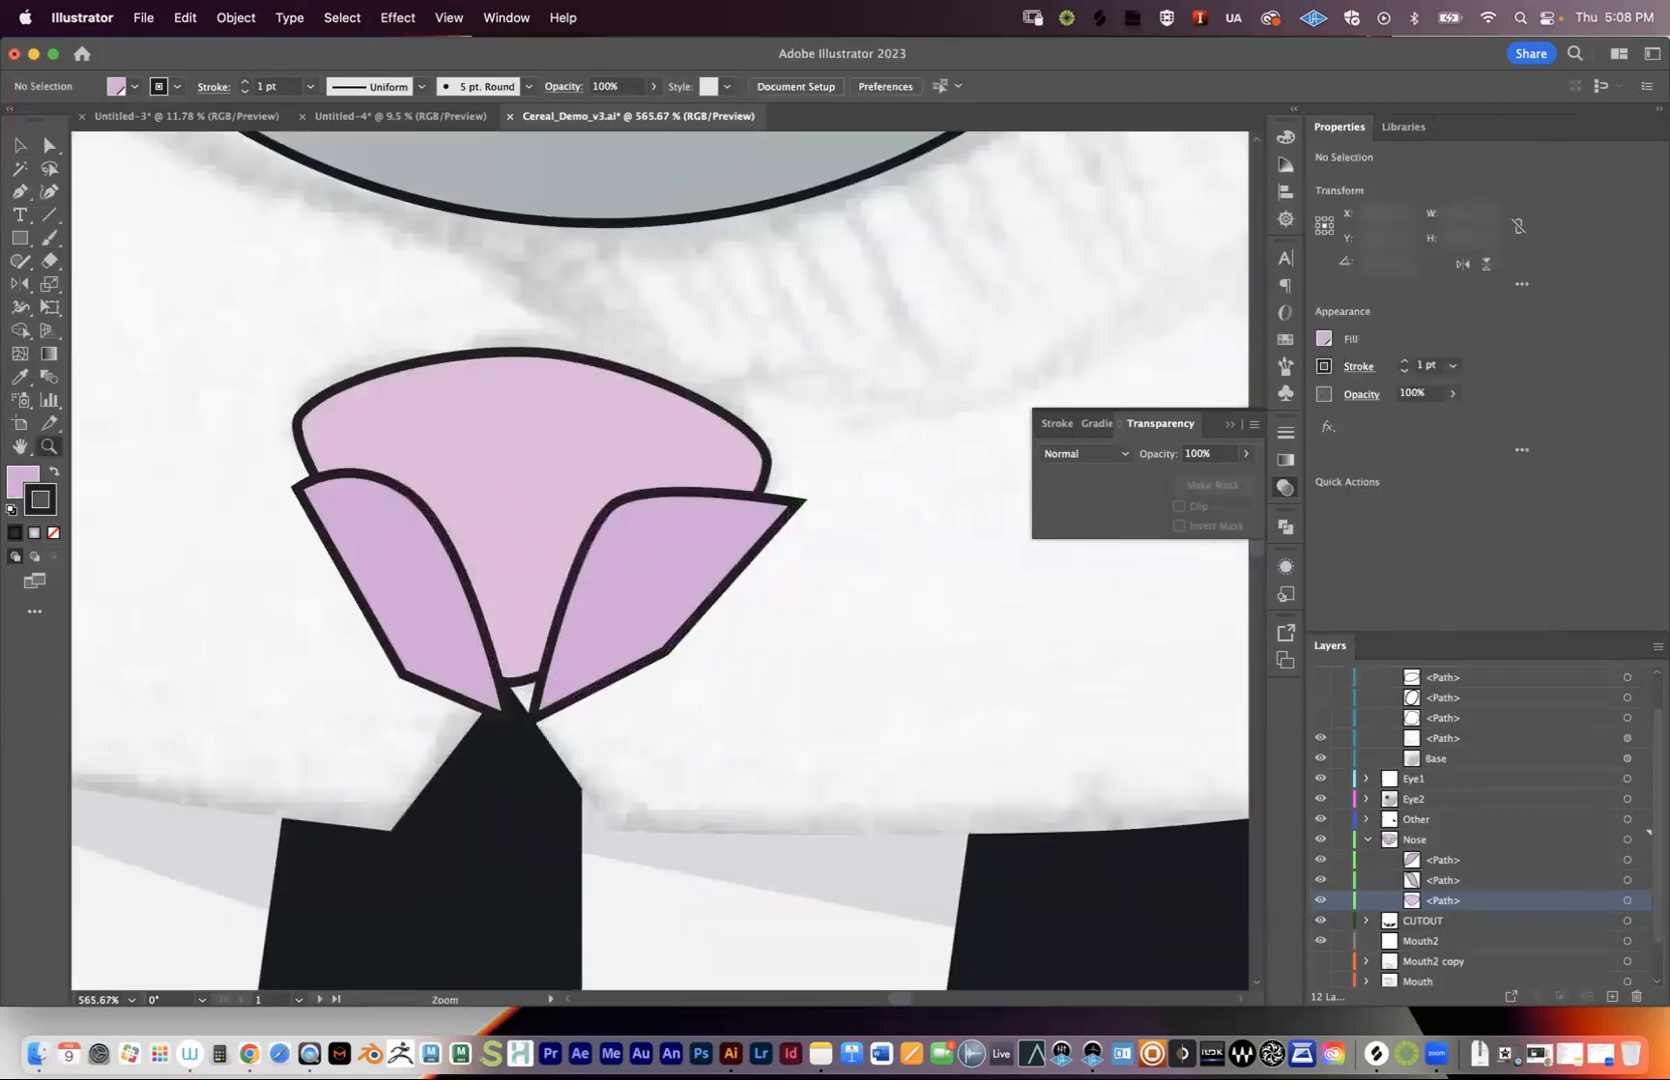
pyautogui.click(688, 491)
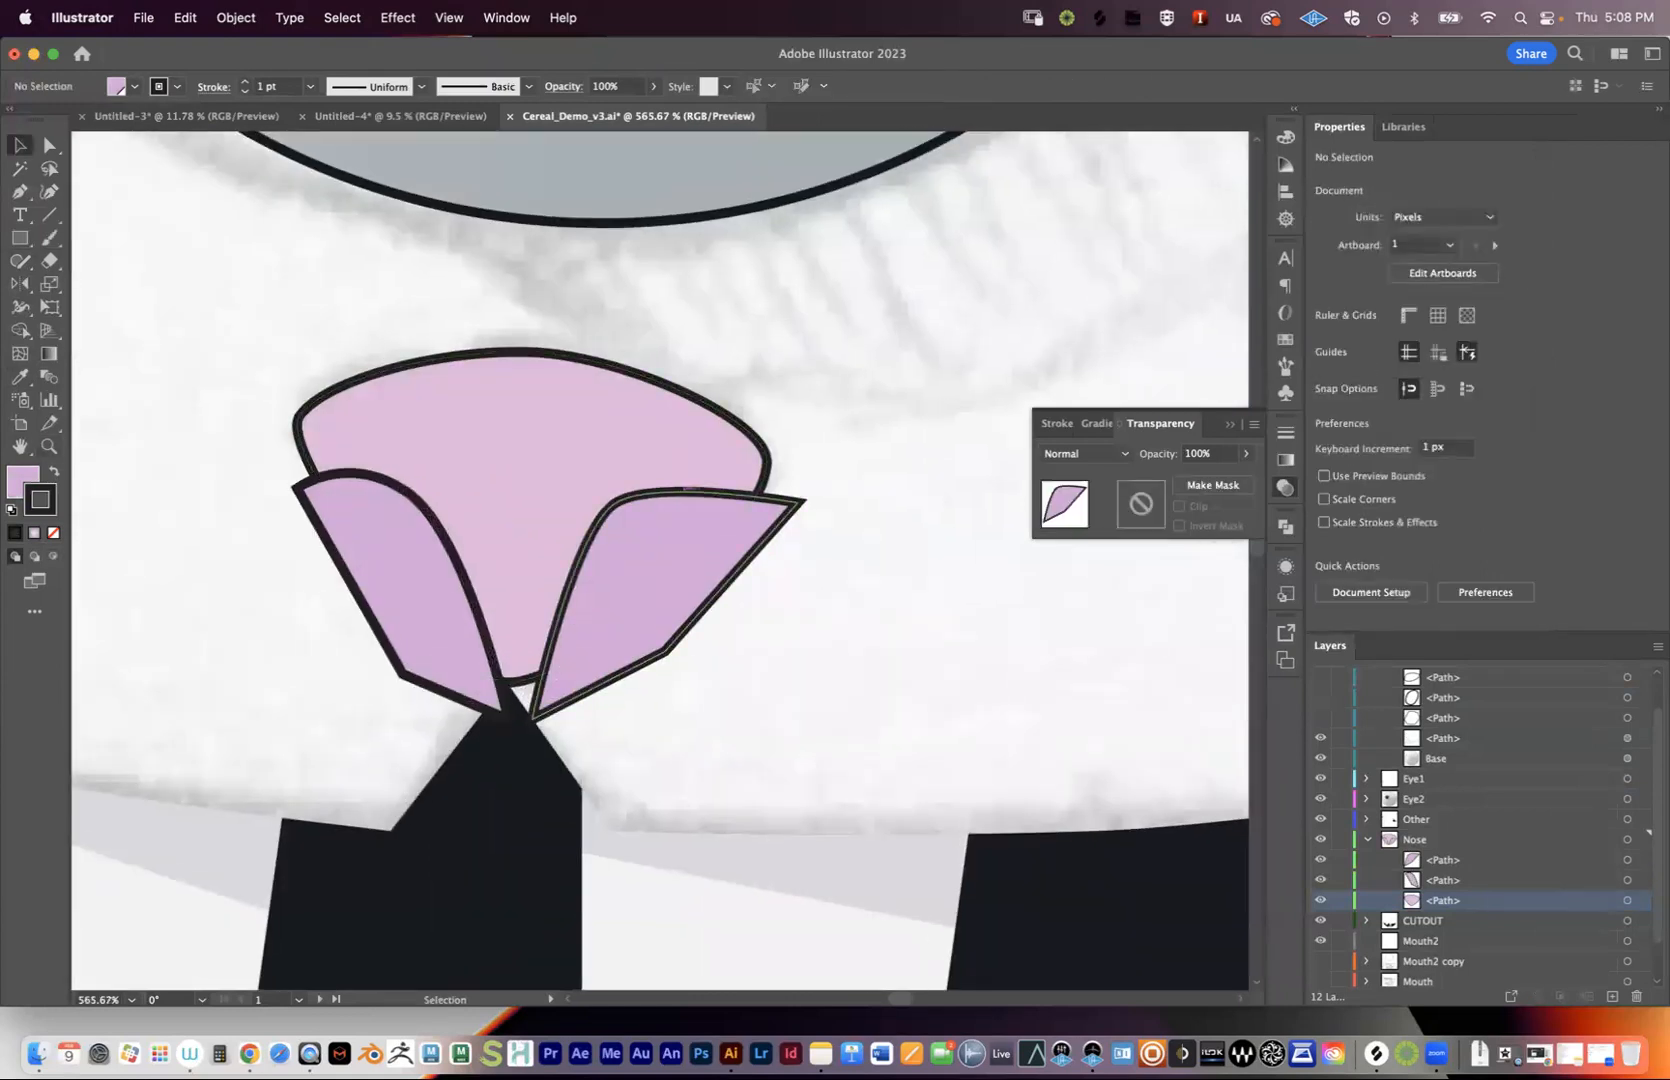
pyautogui.keyDown('shift'); pyautogui.click(640, 440); pyautogui.keyUp('shift')
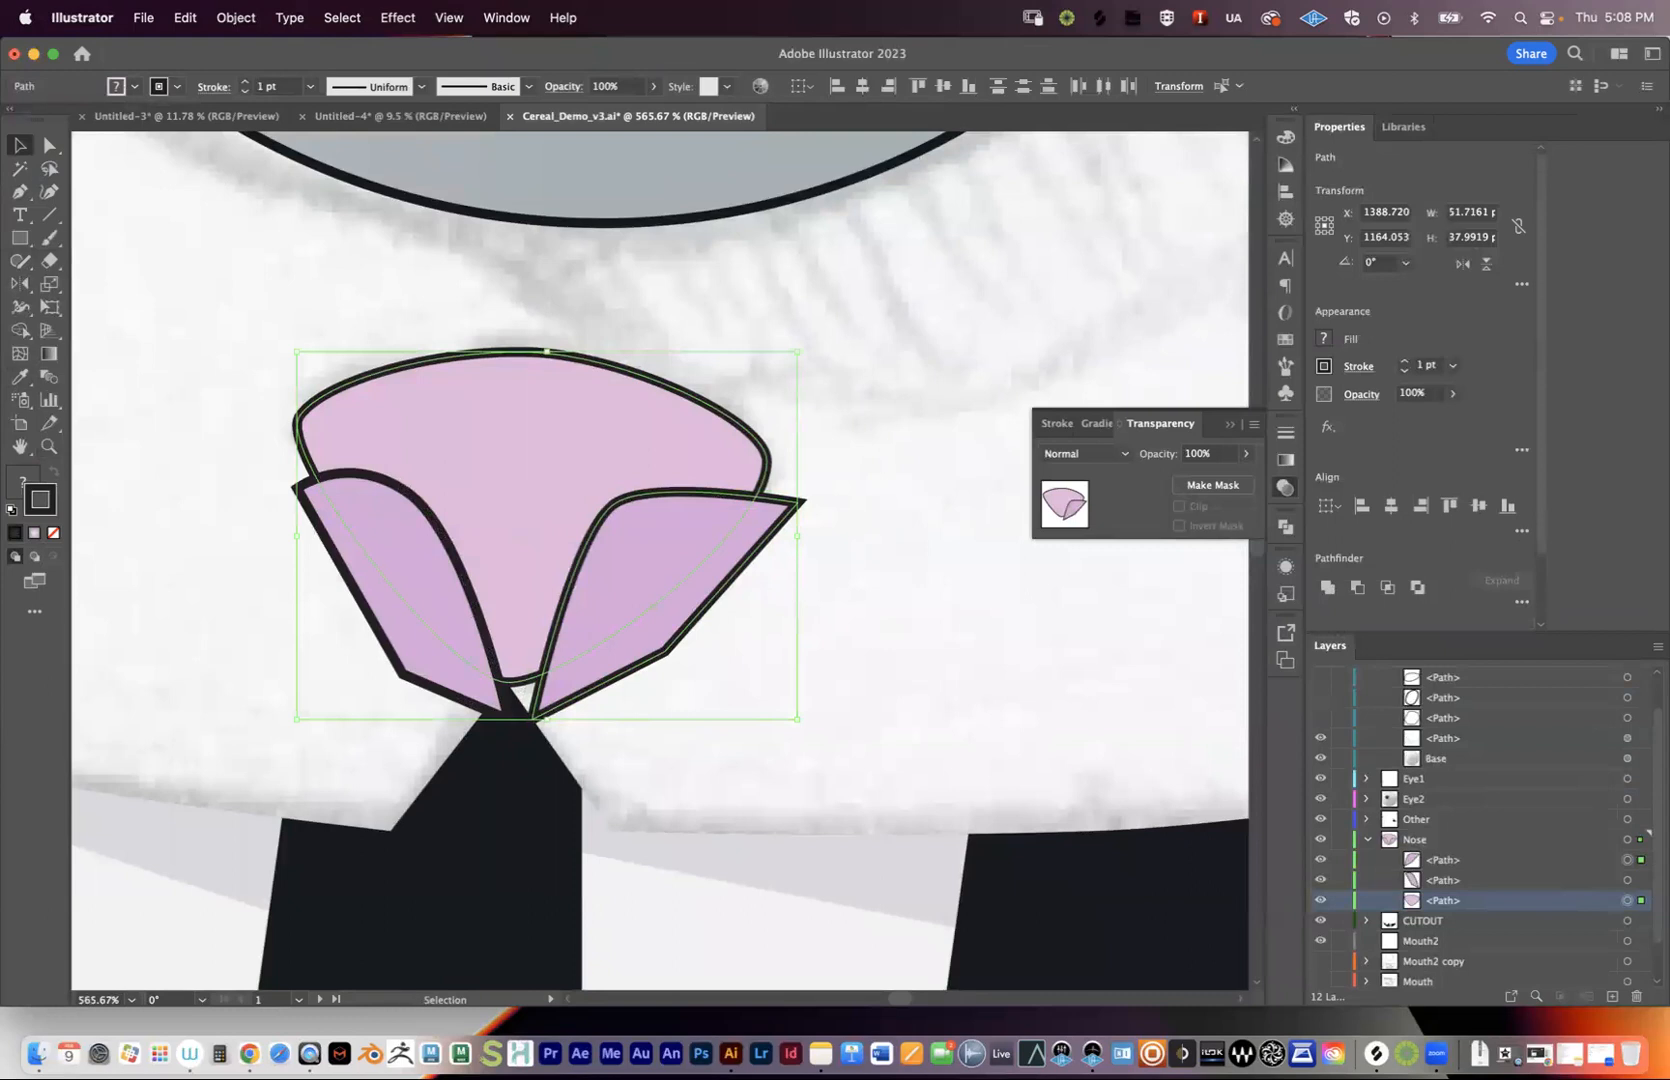
pyautogui.moveTo(1443, 860); pyautogui.dragTo(1443, 889)
pyautogui.press('super+z')
pyautogui.press('super+shift+z')
# - Divide the nose base and the right nostril shape with Pathfinder
pyautogui.click(1443, 900)
pyautogui.keyDown('shift'); pyautogui.click(1443, 880); pyautogui.keyUp('shift')
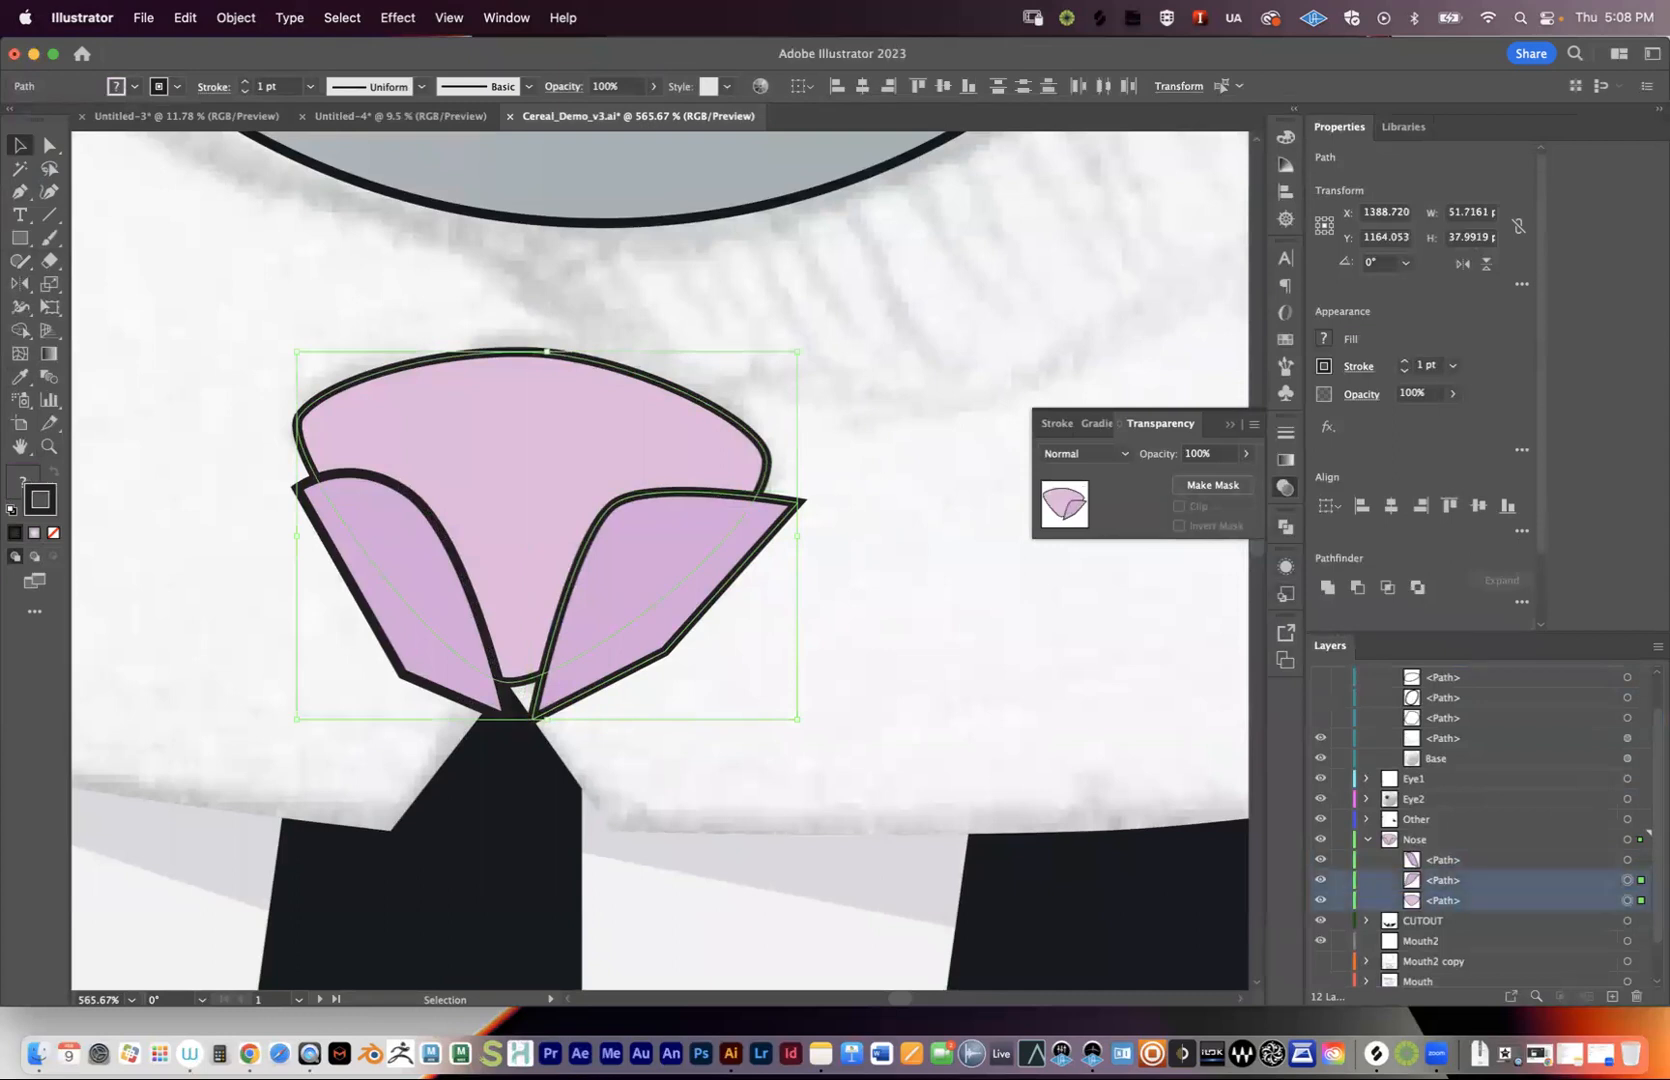
pyautogui.click(1285, 526)
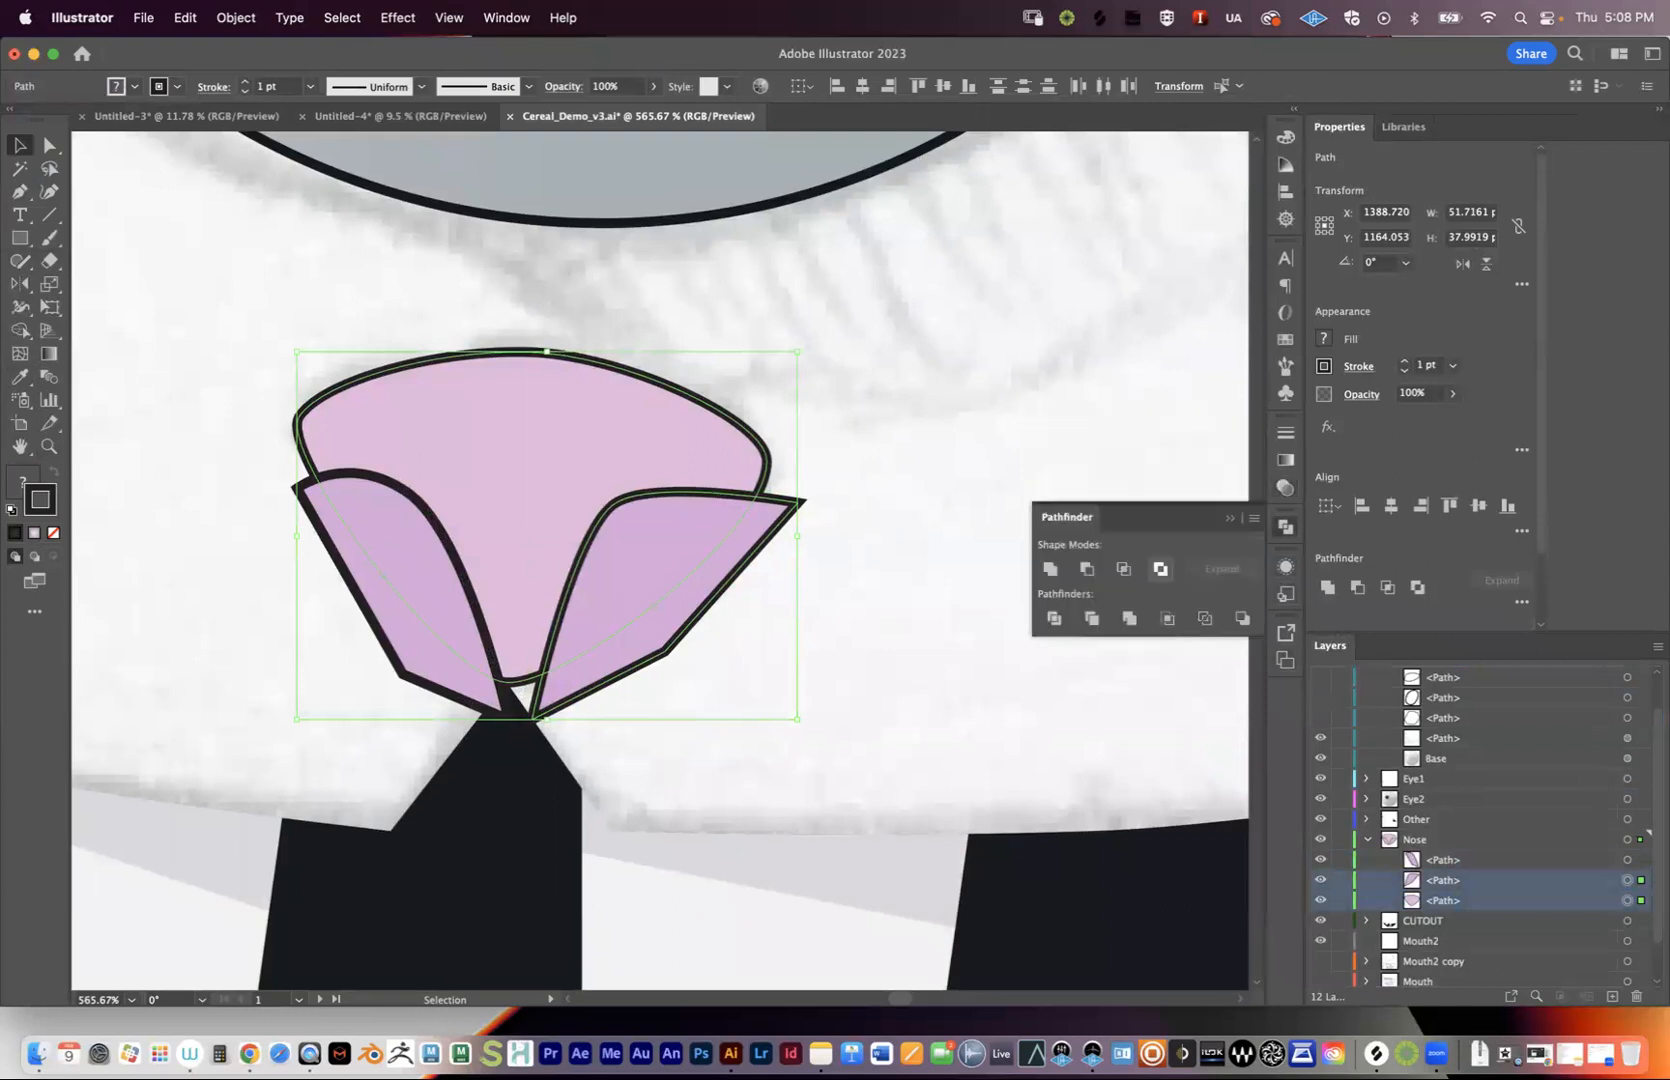
pyautogui.click(1054, 618)
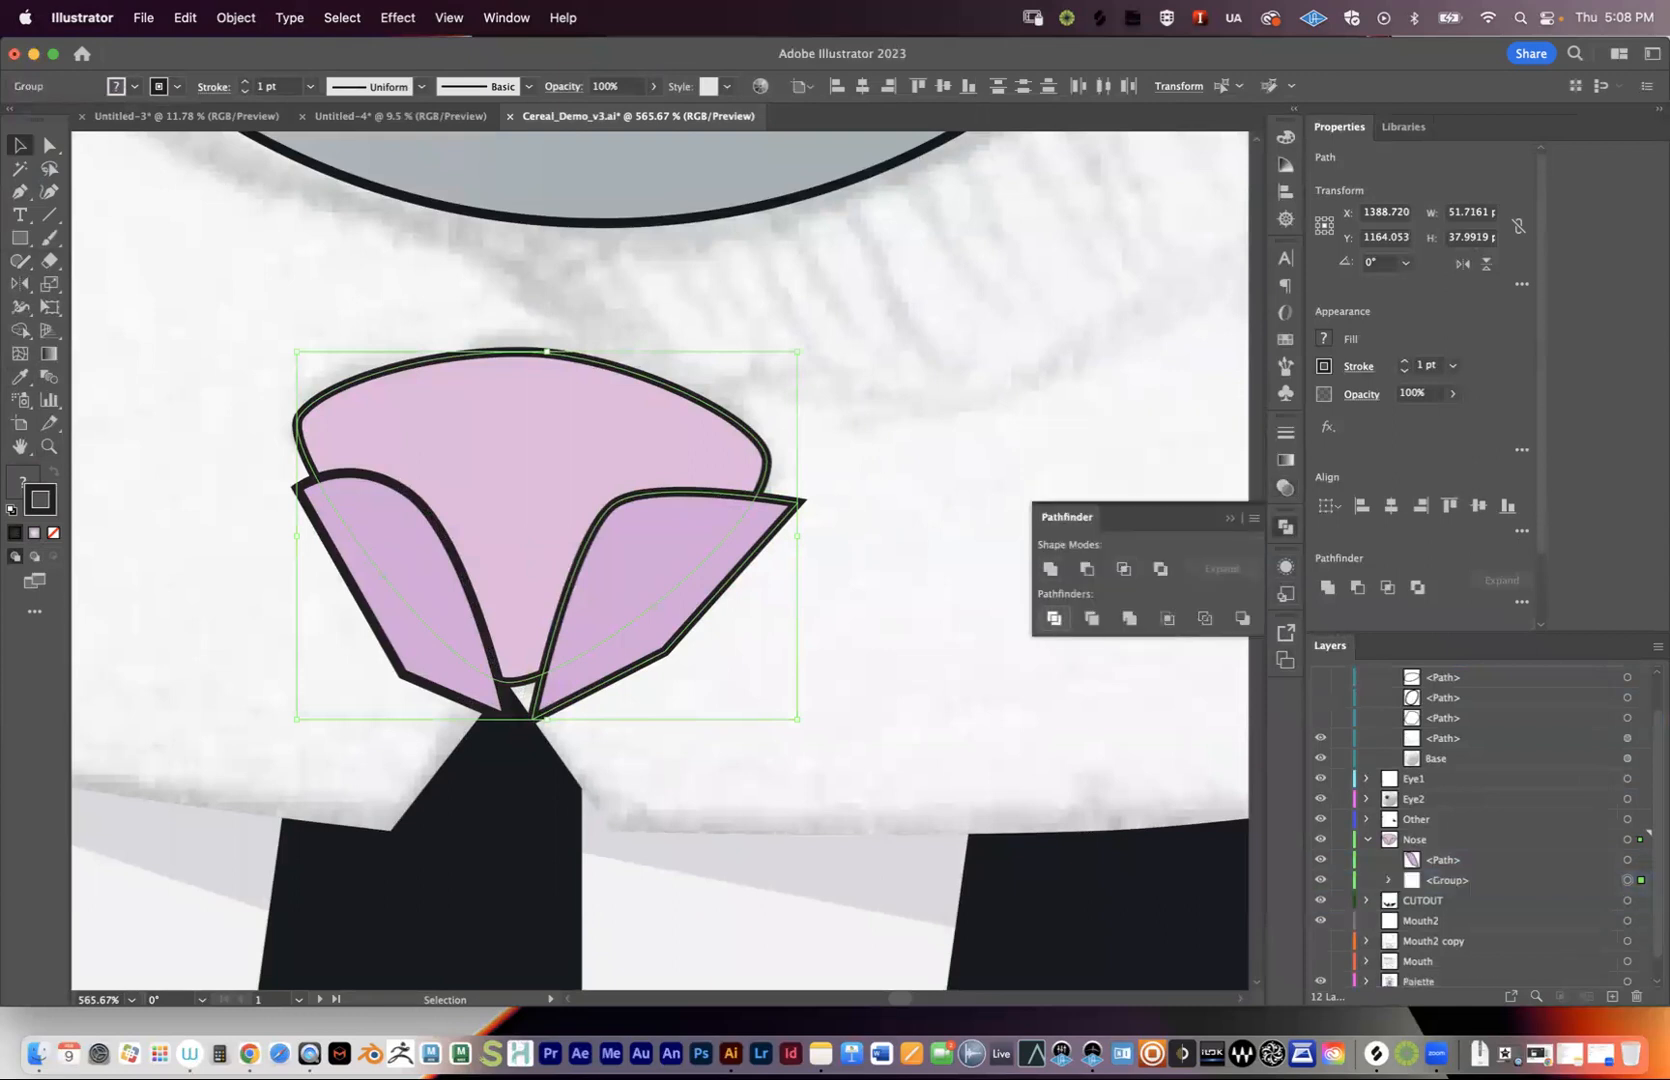
# - Undo the Divide, and try Minus Front, Intersect, Exclude, Crop and Trim on the nose base and right nostril, undoing each one
pyautogui.press('super+z')
pyautogui.click(1087, 568)
pyautogui.press('super+z')
pyautogui.click(1124, 568)
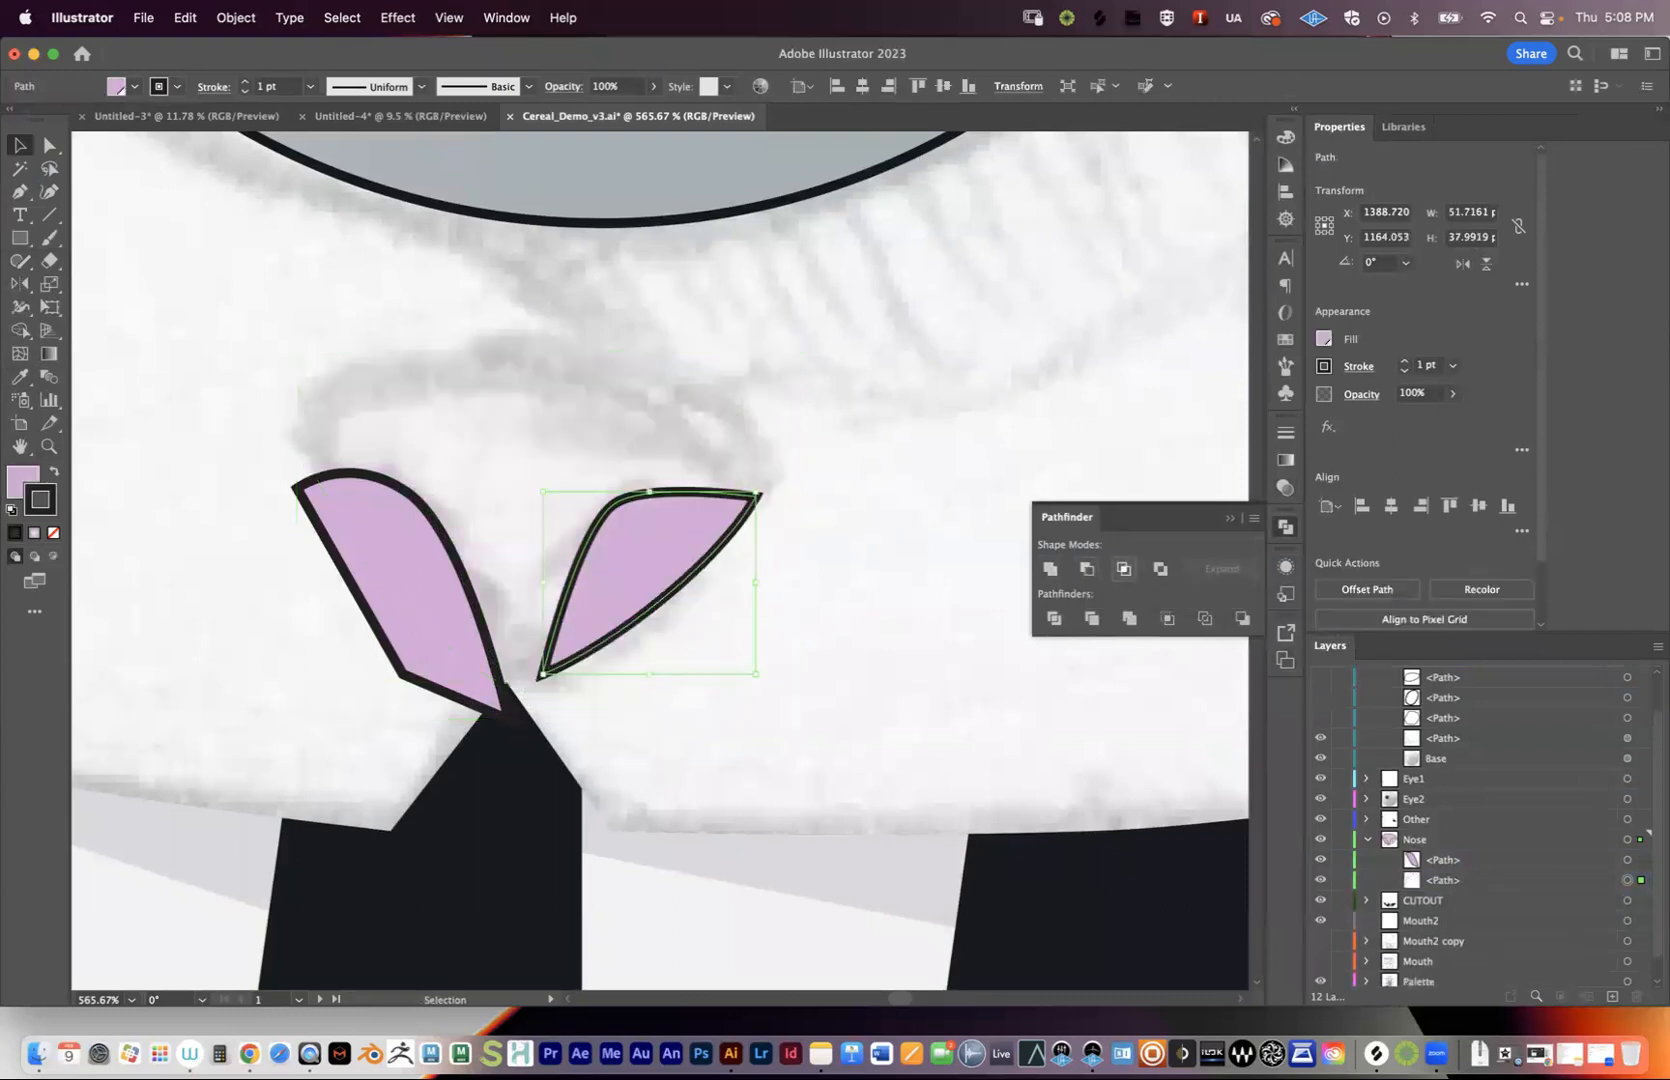
pyautogui.press('super+z')
pyautogui.click(1160, 568)
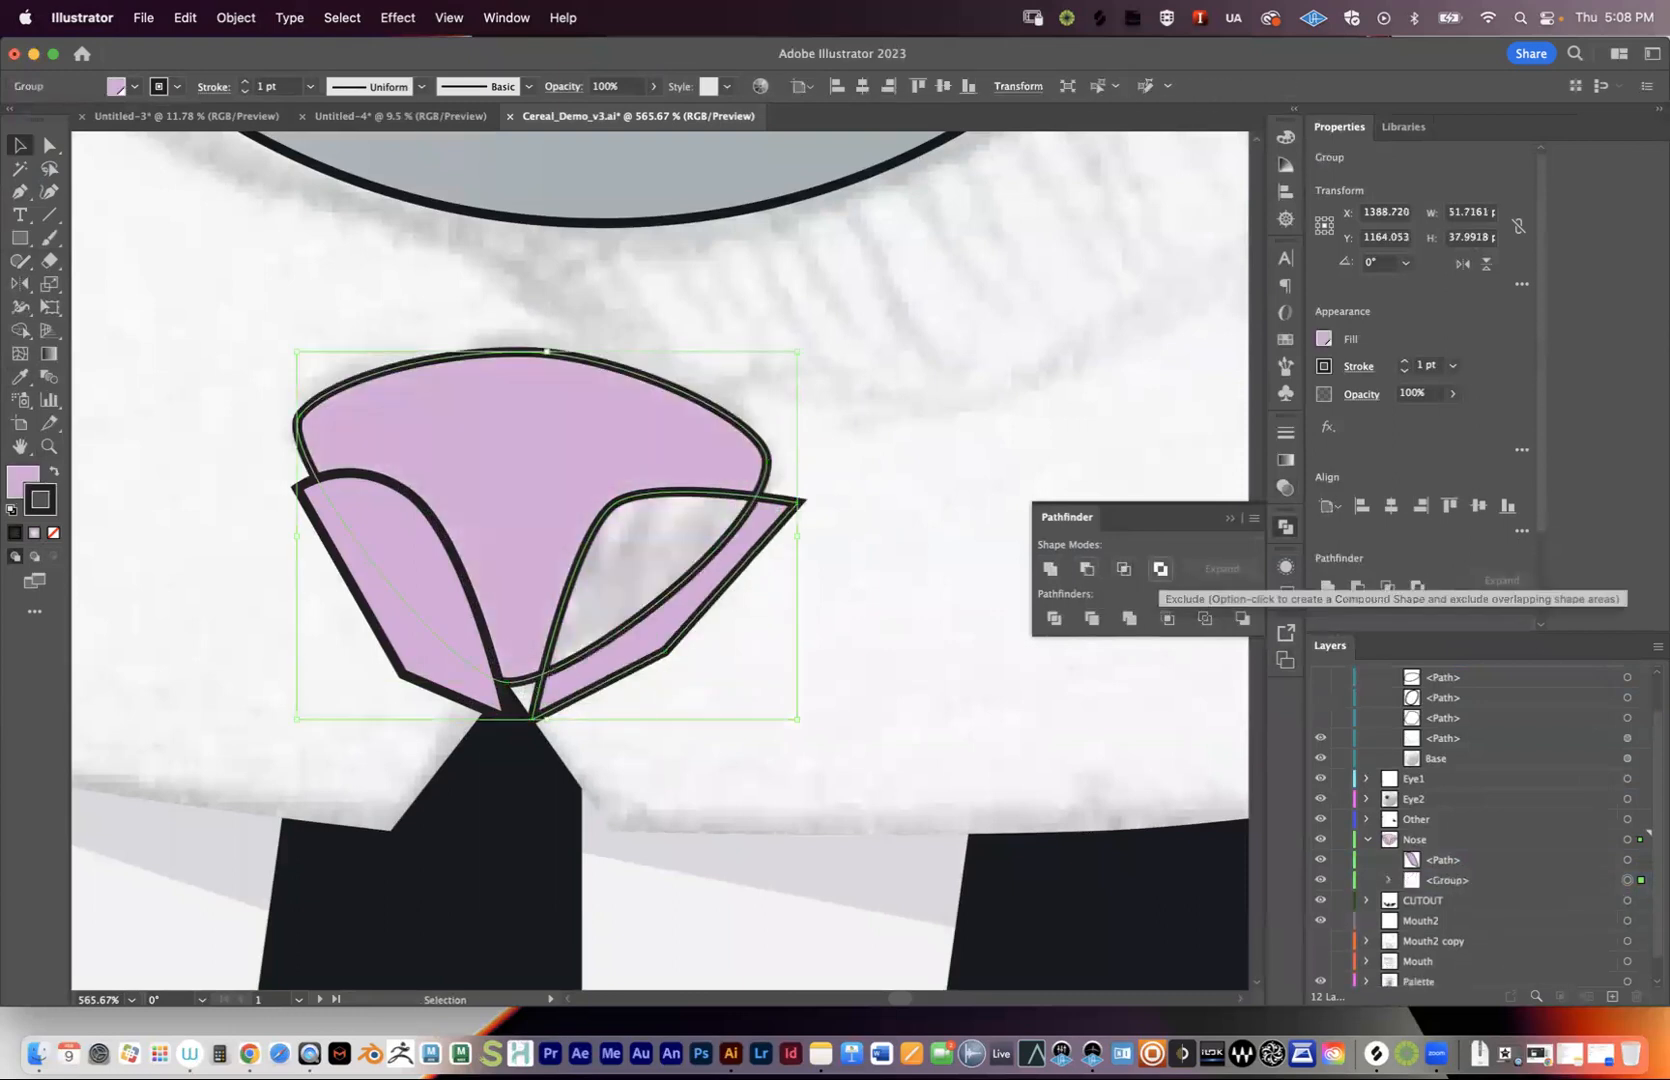
pyautogui.press('super+z')
pyautogui.click(1167, 618)
pyautogui.press('super+z')
pyautogui.click(1092, 618)
pyautogui.press('super+z')
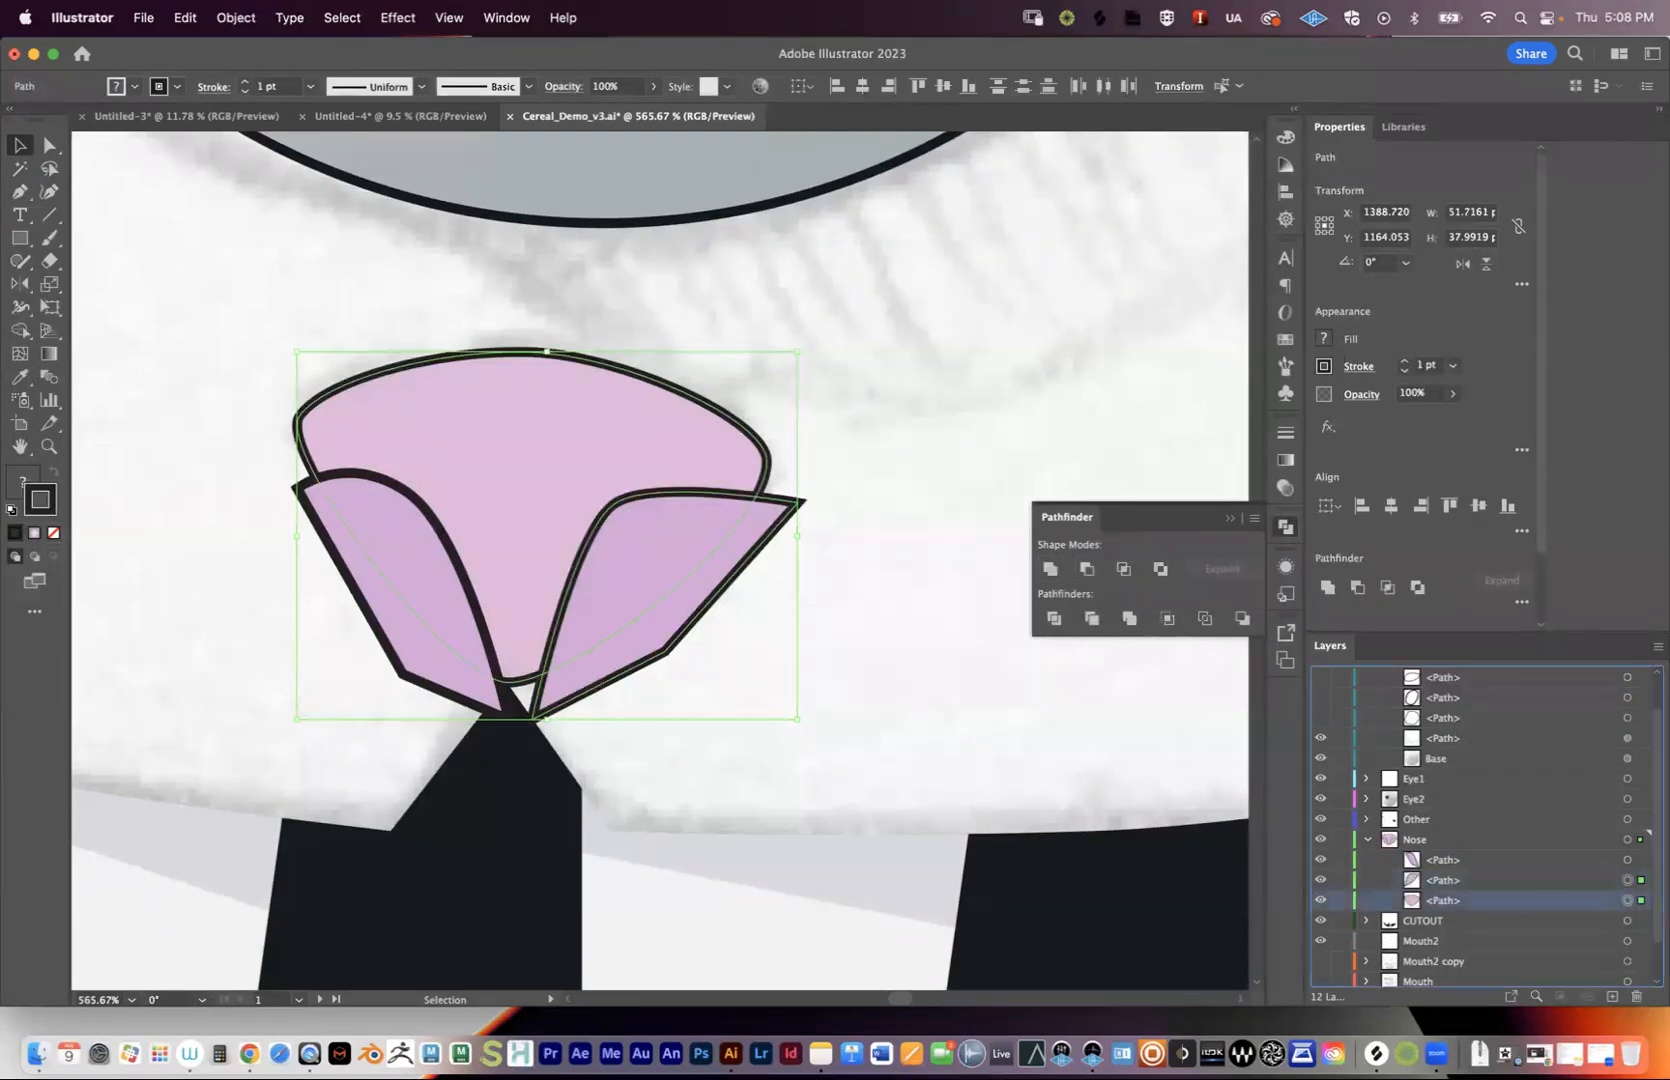
# - Paste a copy of the nose base in front and move it directly below the left nostril path in the Nose layer
pyautogui.click(1628, 900)
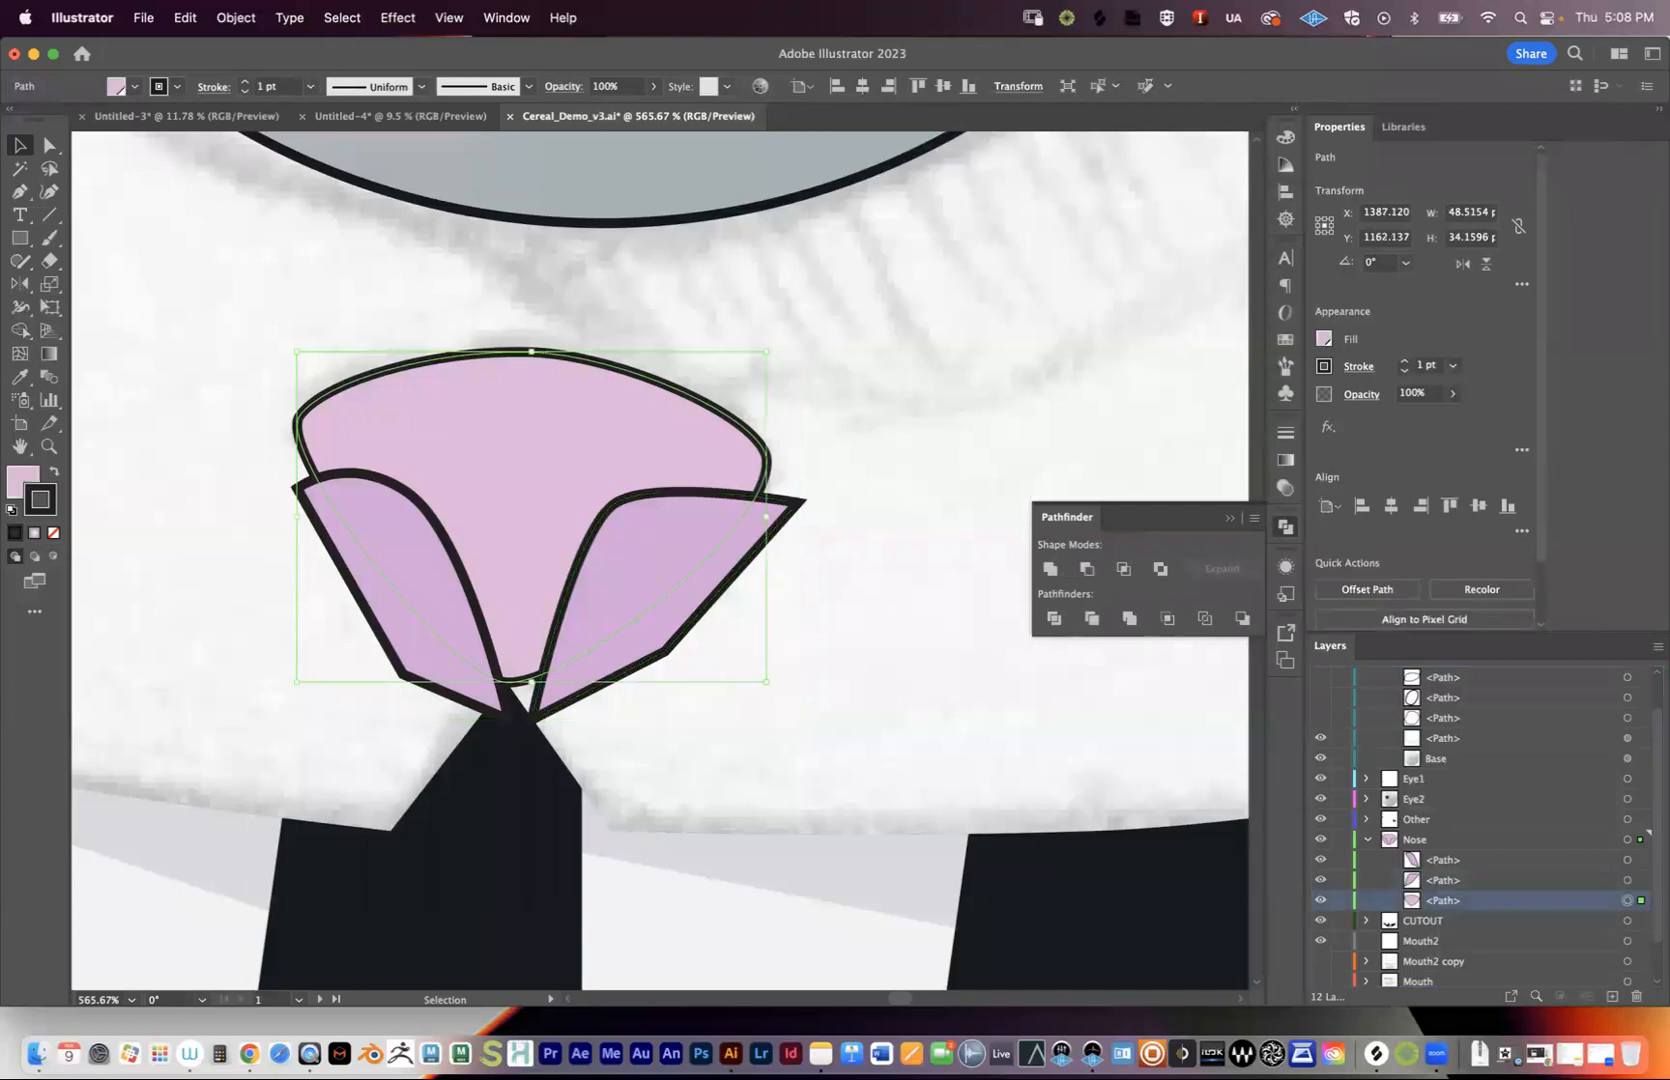
pyautogui.press('super+f')
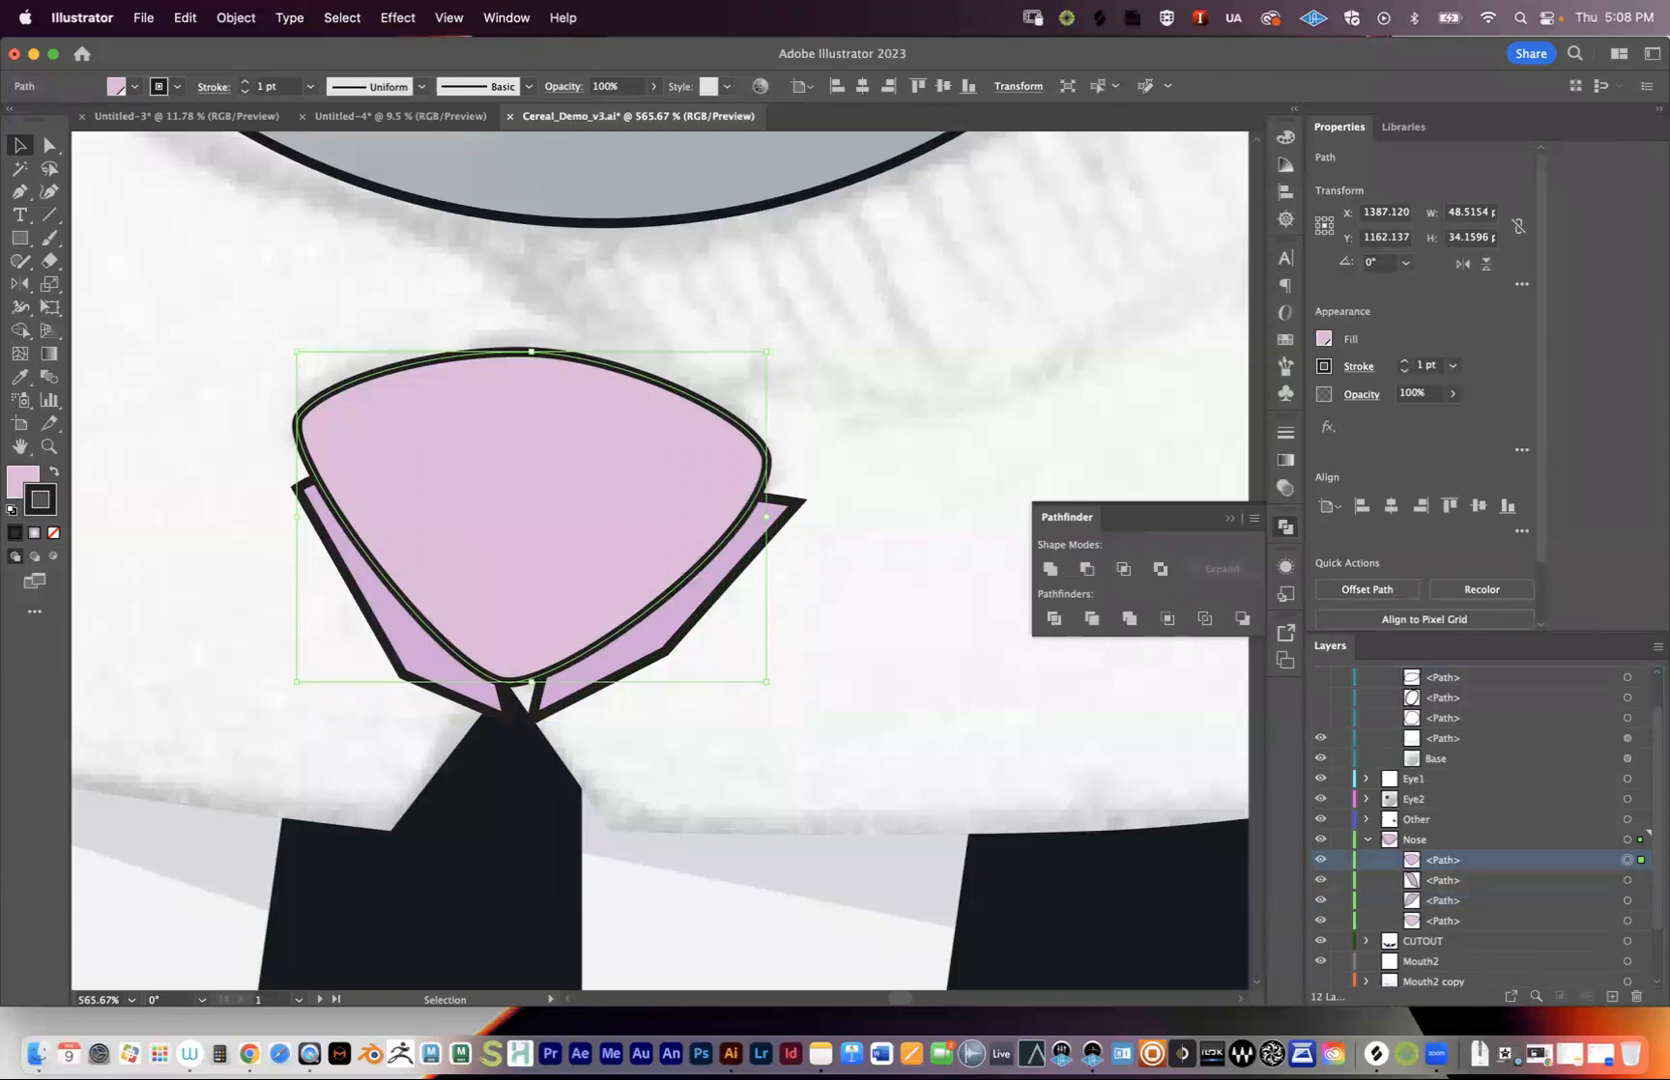
pyautogui.moveTo(1443, 860); pyautogui.dragTo(1443, 889)
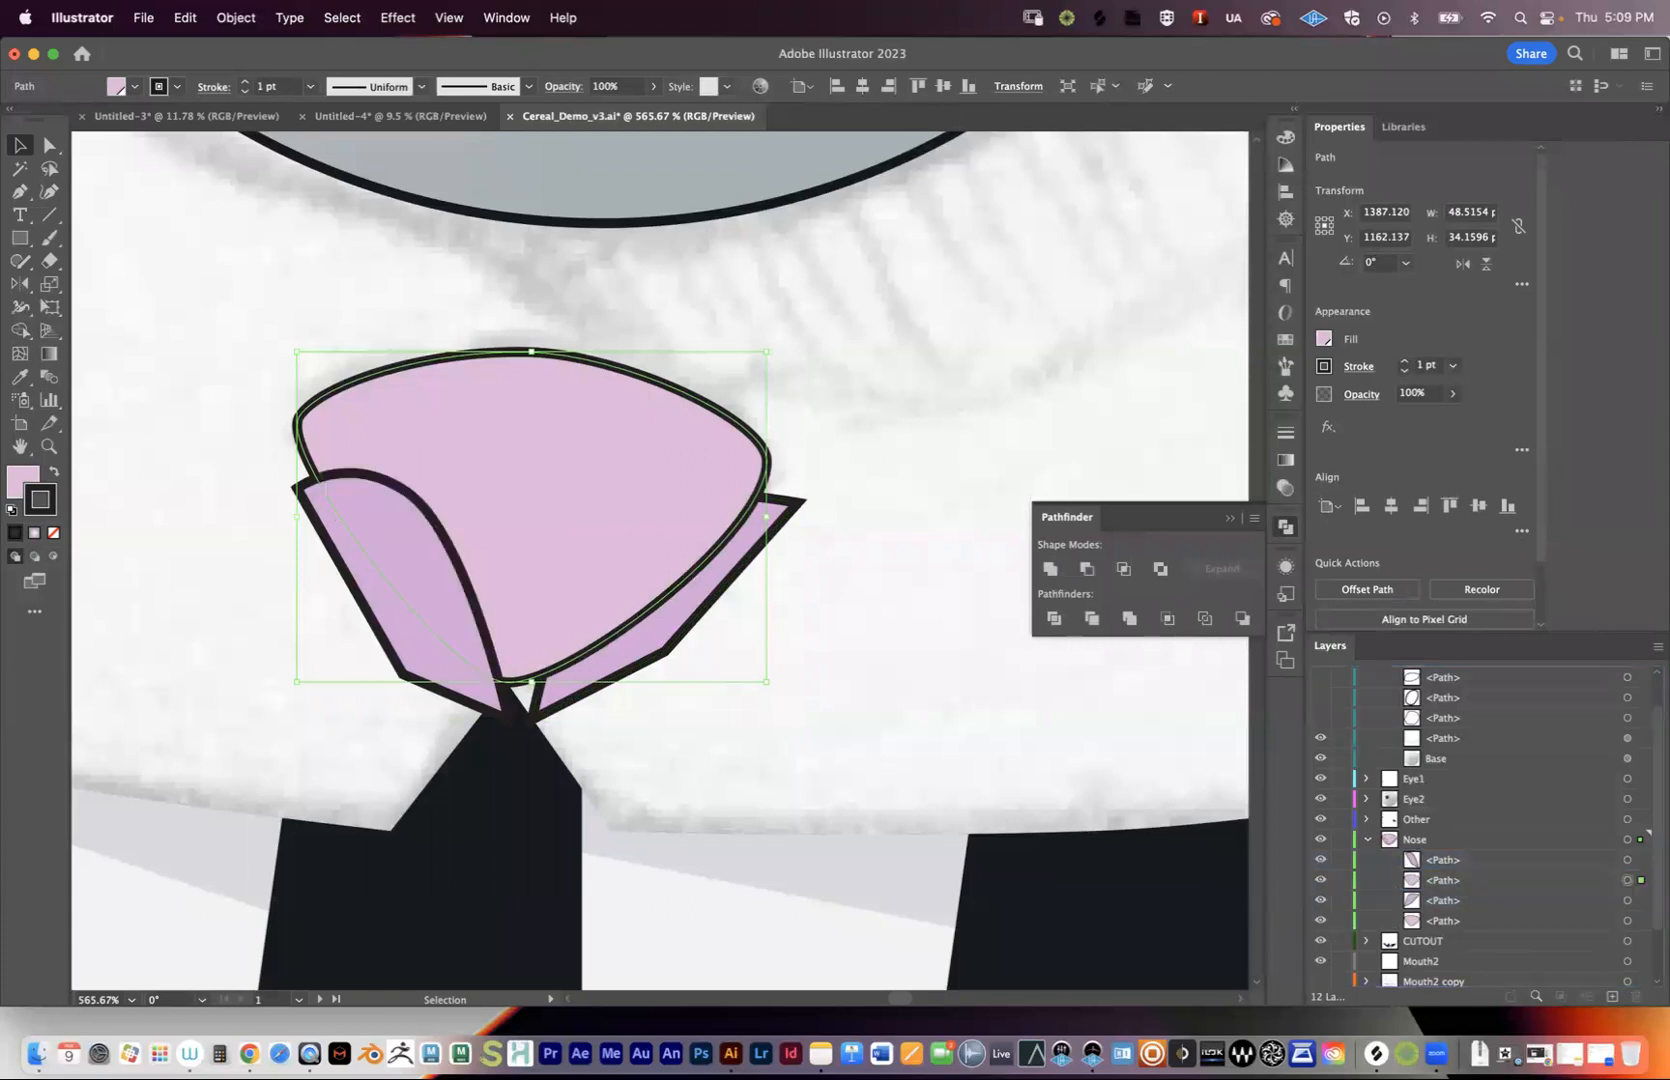
pyautogui.click(405, 560)
pyautogui.keyDown('shift'); pyautogui.click(545, 505); pyautogui.keyUp('shift')
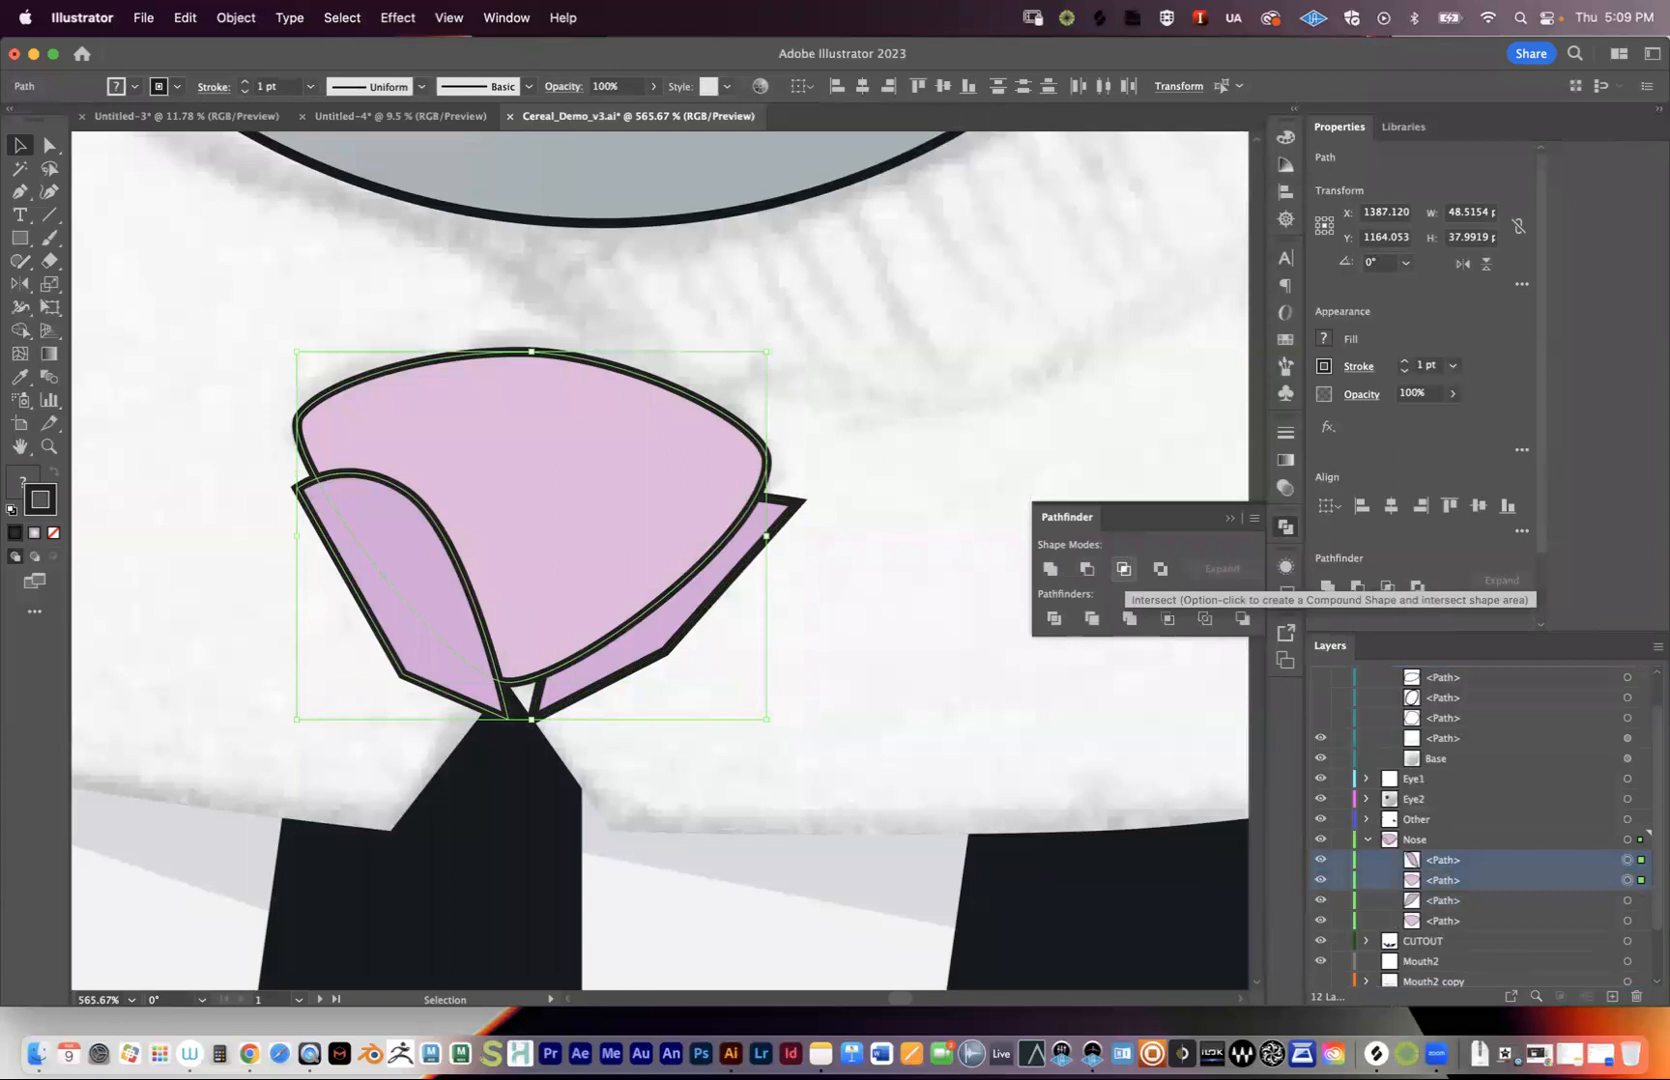
pyautogui.click(1124, 568)
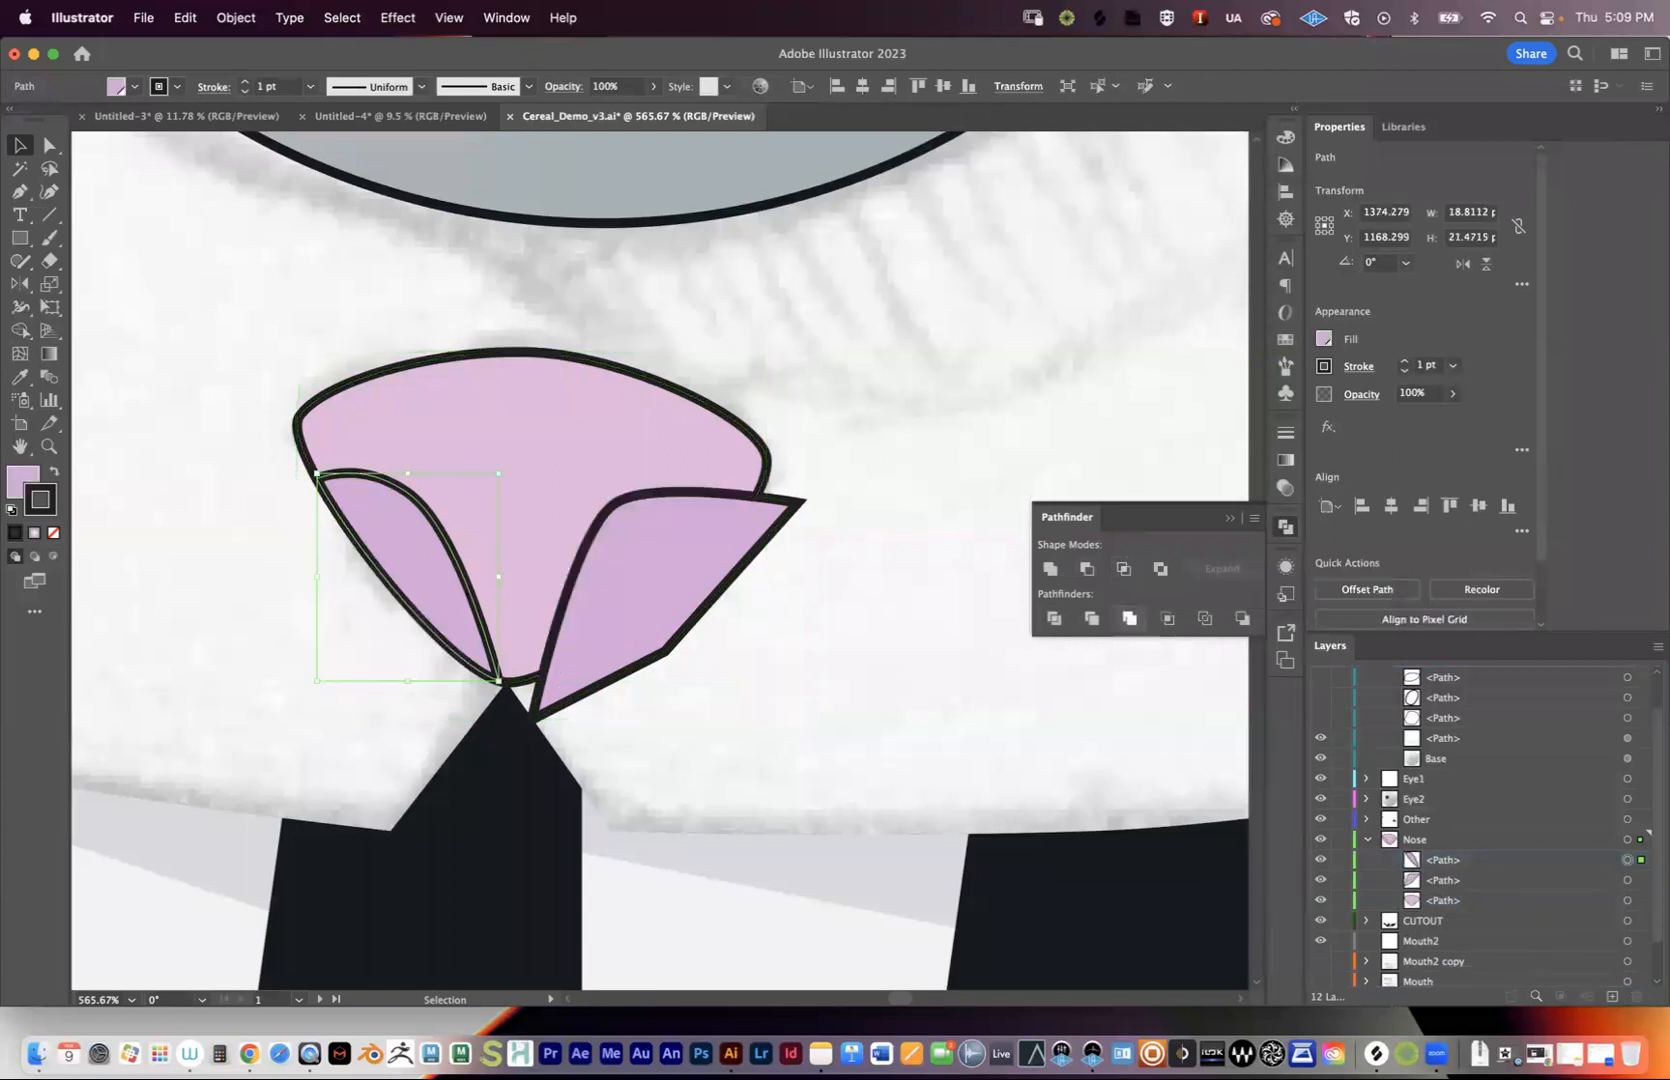
pyautogui.press('super+z')
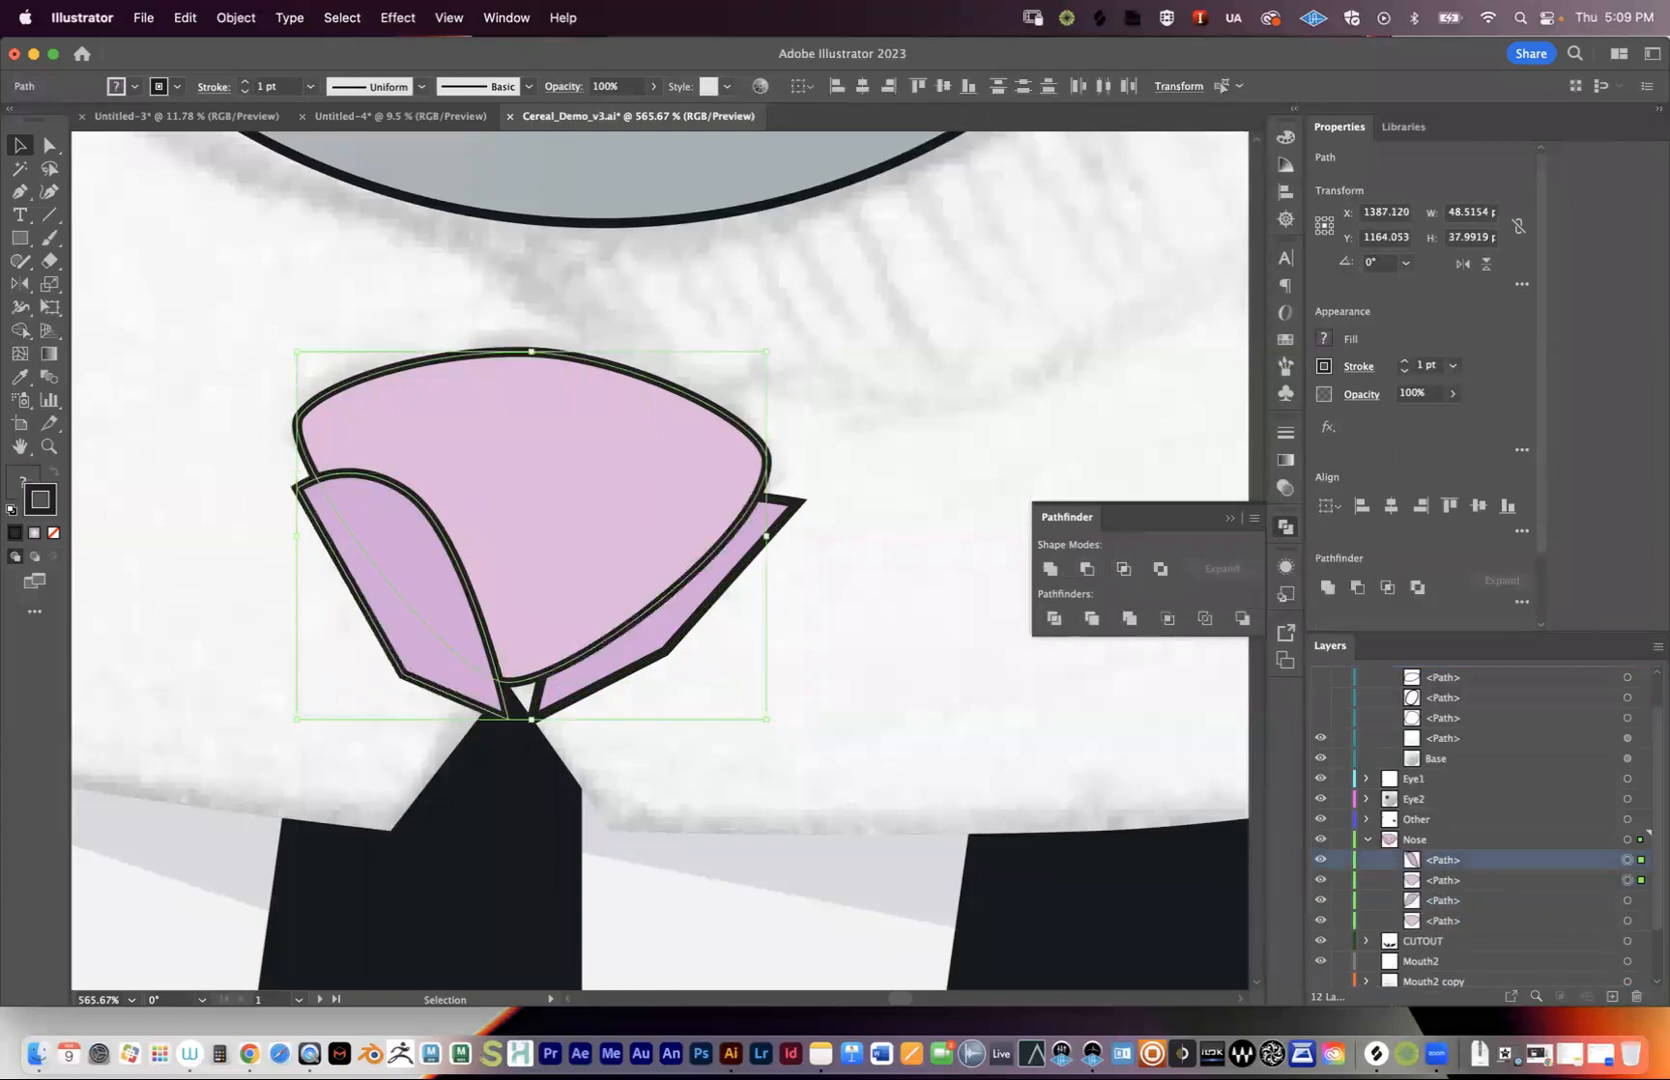
# - Intersect the left nostril shape with the nose base copy beneath it using Pathfinder
pyautogui.click(1320, 859)
pyautogui.click(1320, 859)
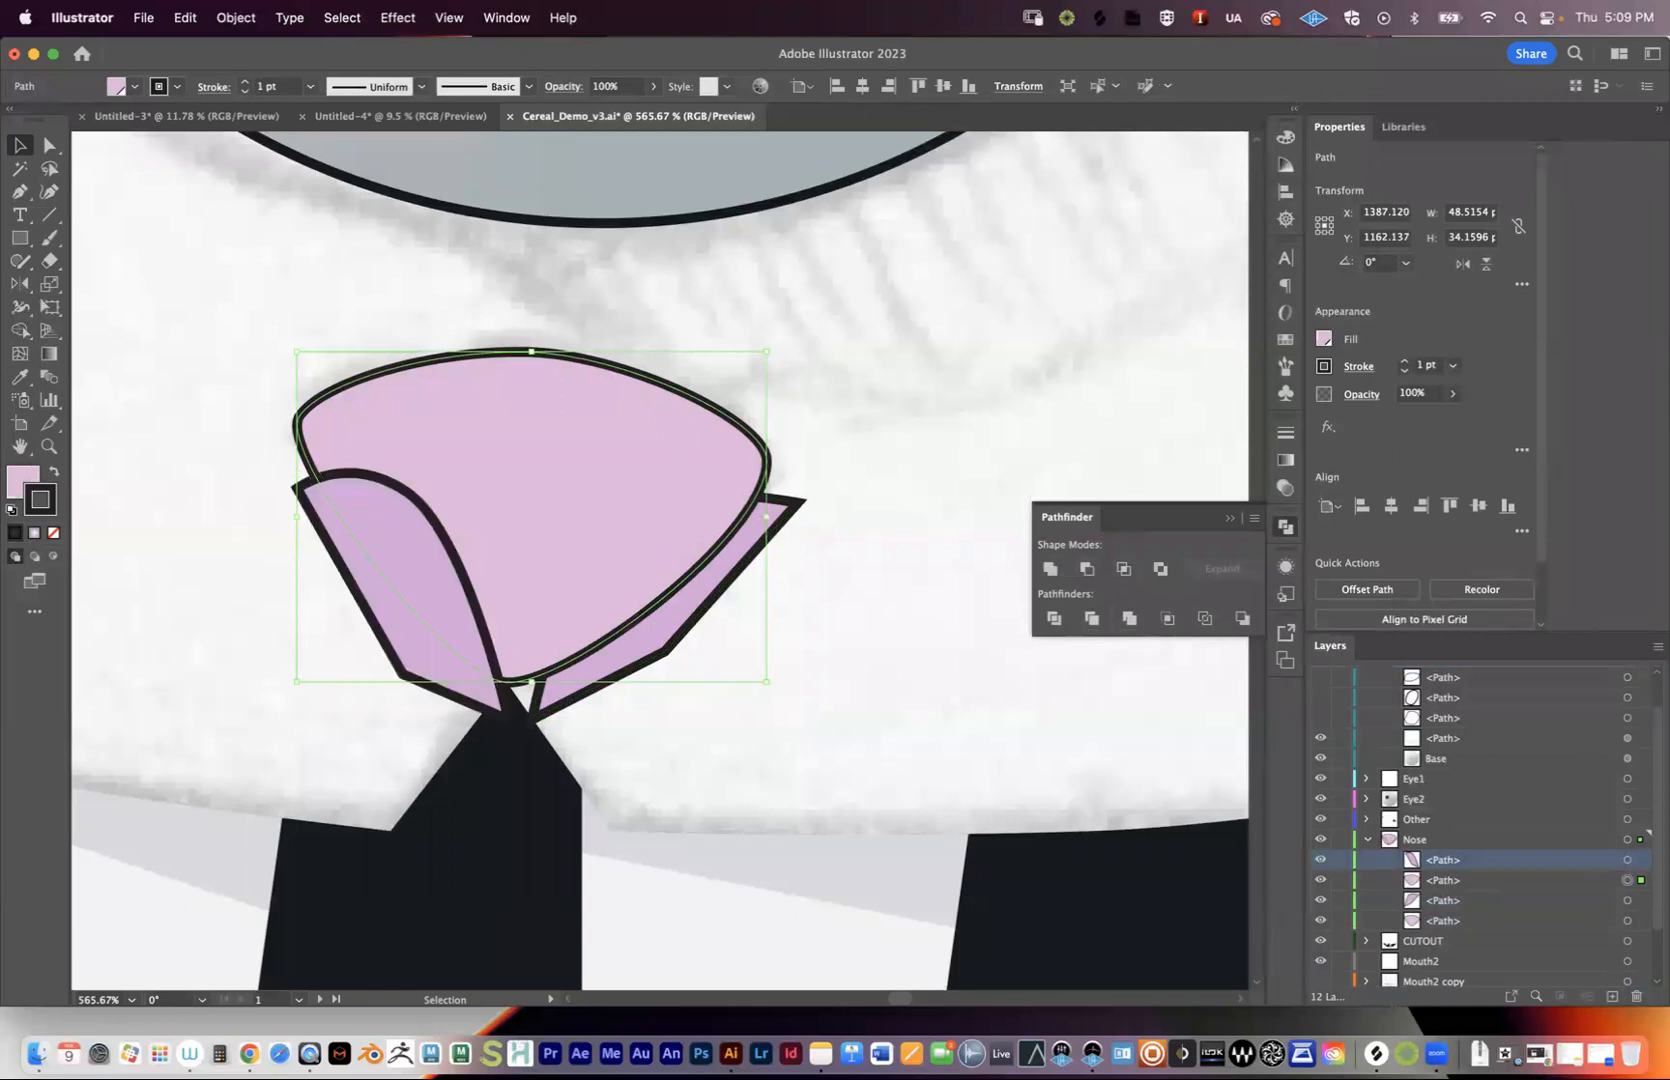
pyautogui.click(402, 582)
pyautogui.keyDown('shift'); pyautogui.click(560, 497); pyautogui.keyUp('shift')
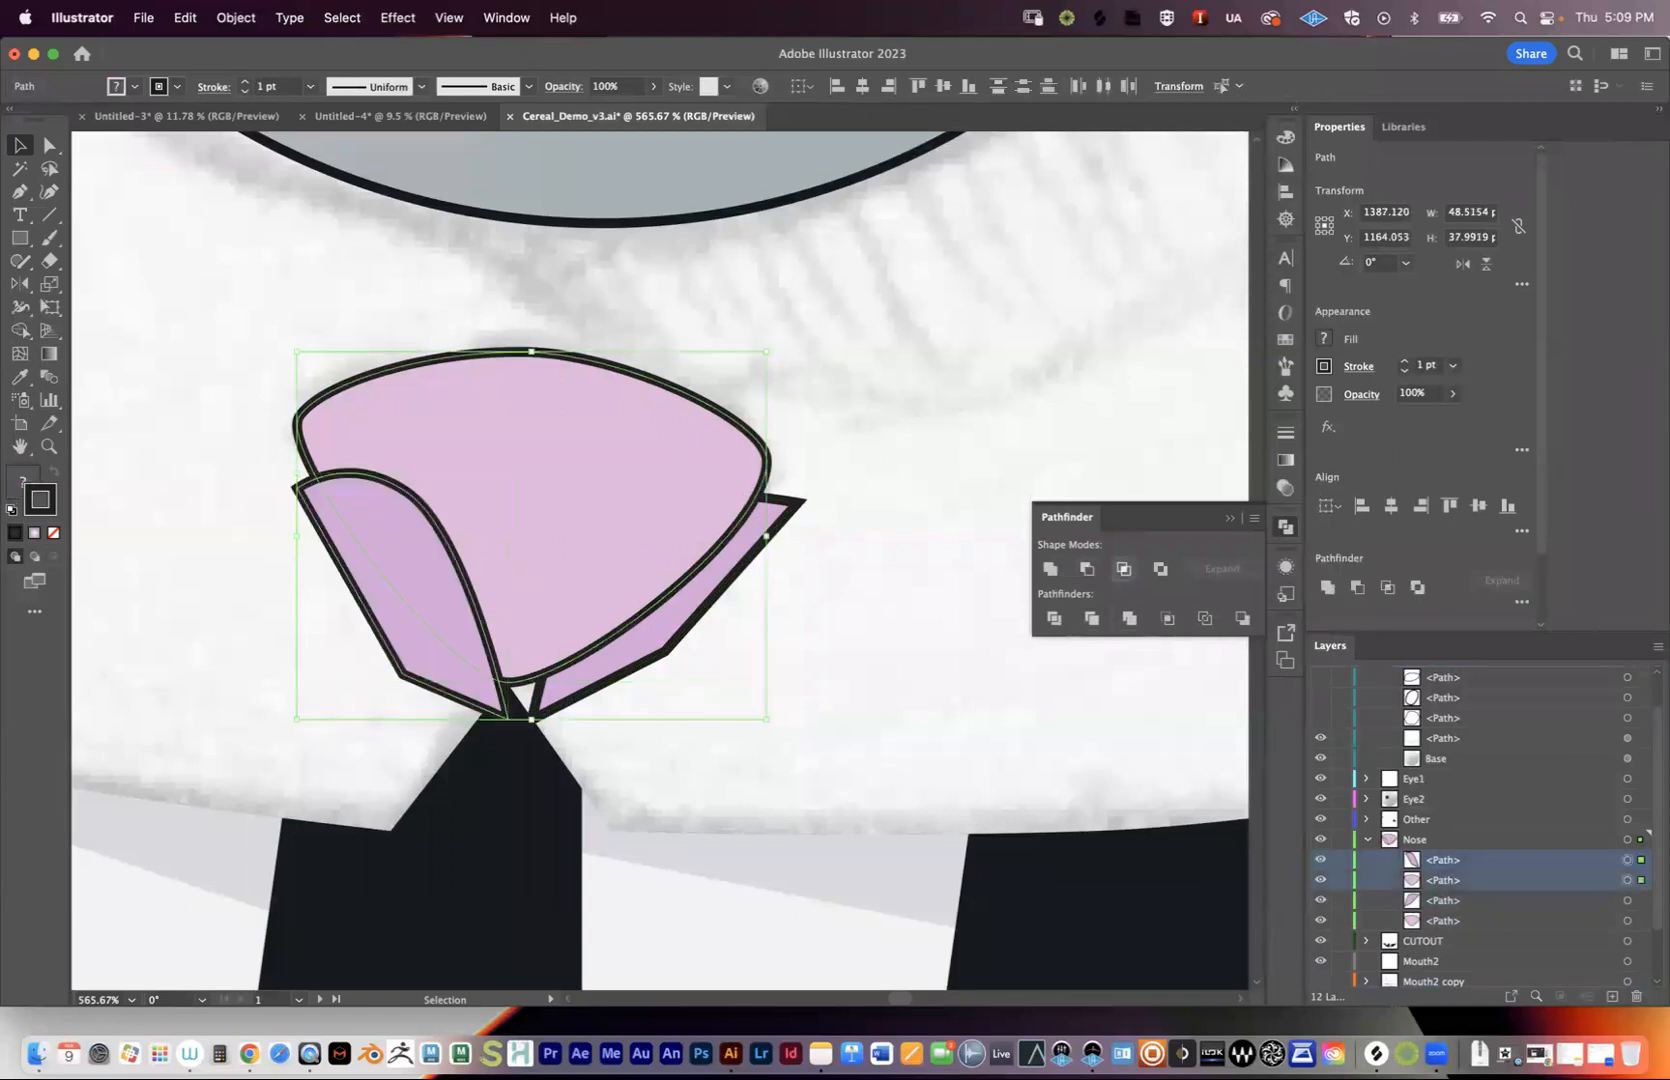
pyautogui.click(1123, 568)
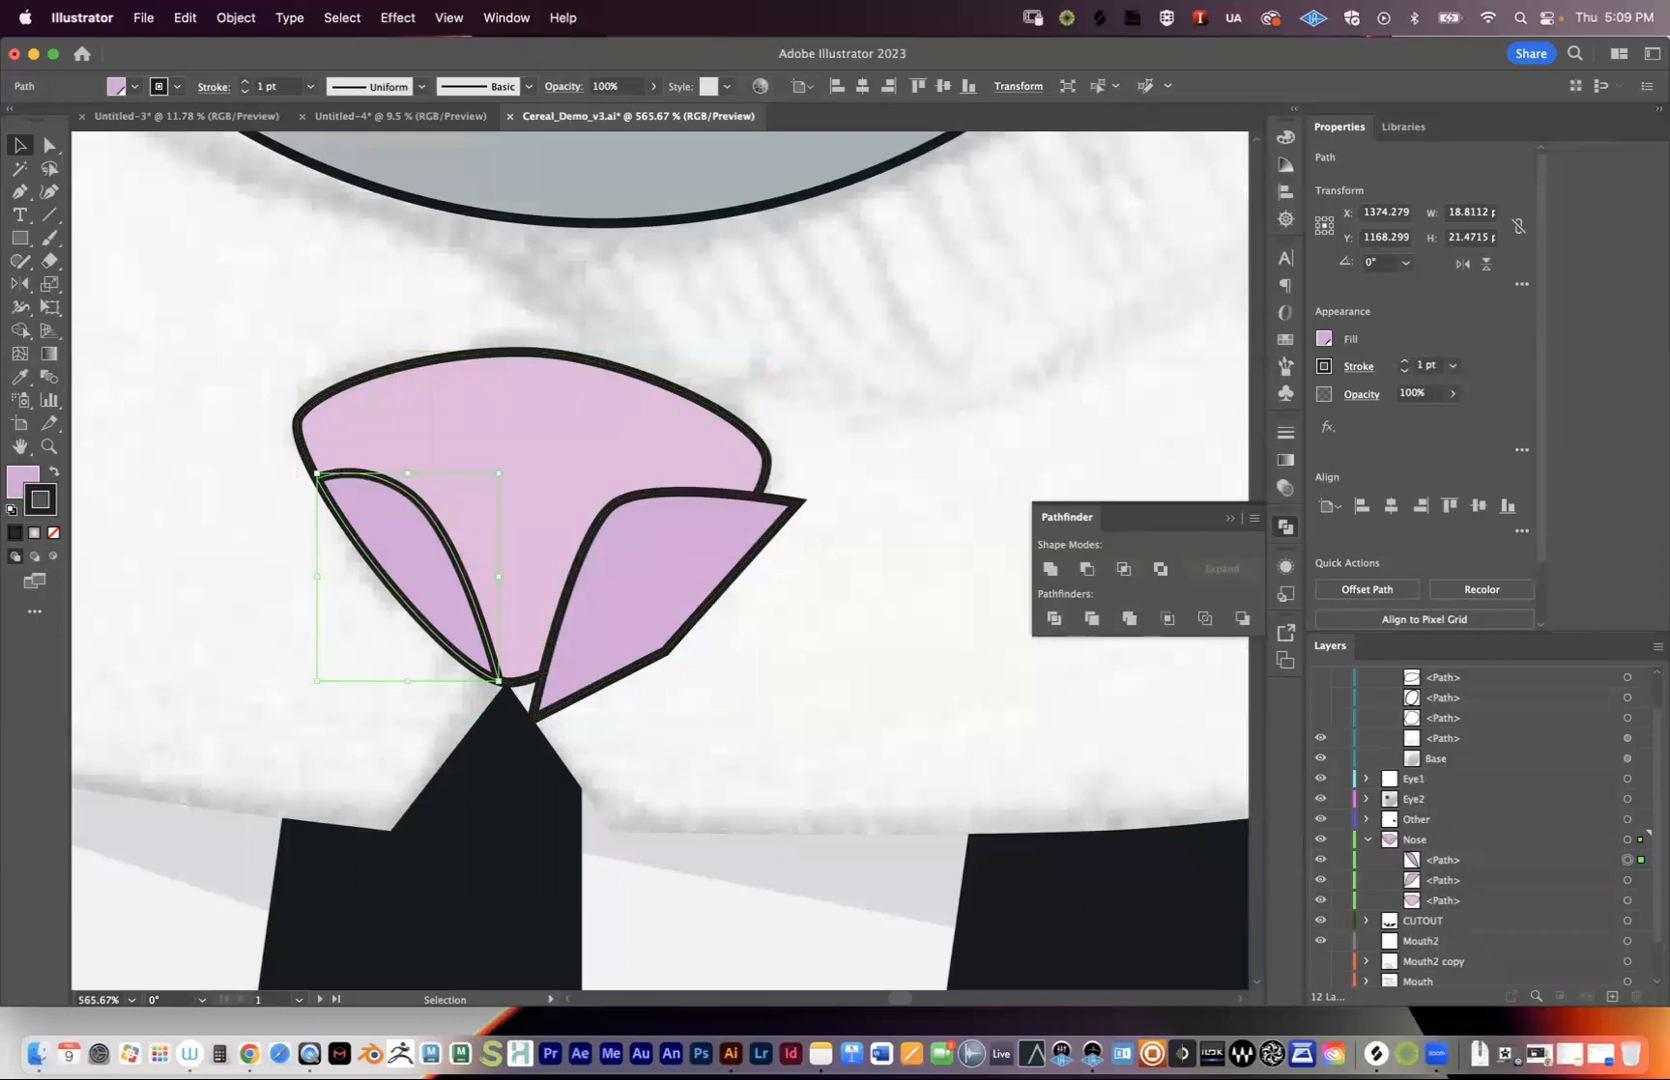
# - Copy the nose base, paste it in front, and move the copy directly below the right nostril path in the Nose layer
pyautogui.click(1629, 900)
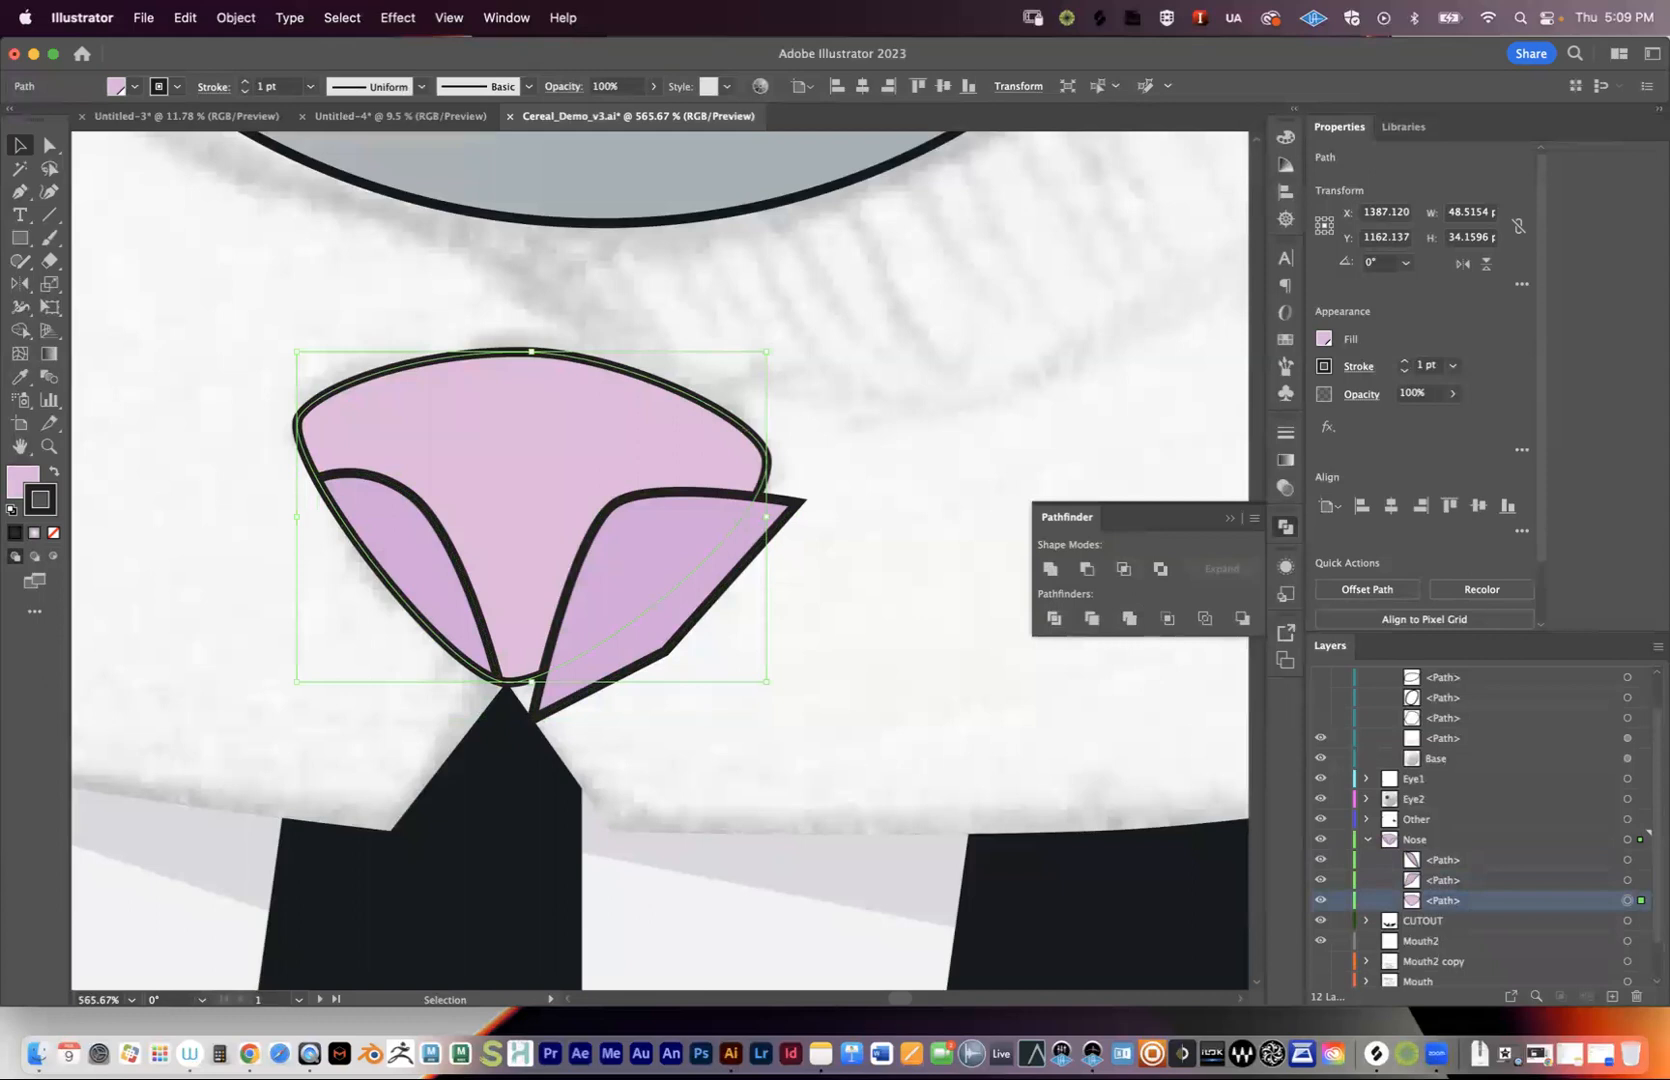
pyautogui.click(185, 17)
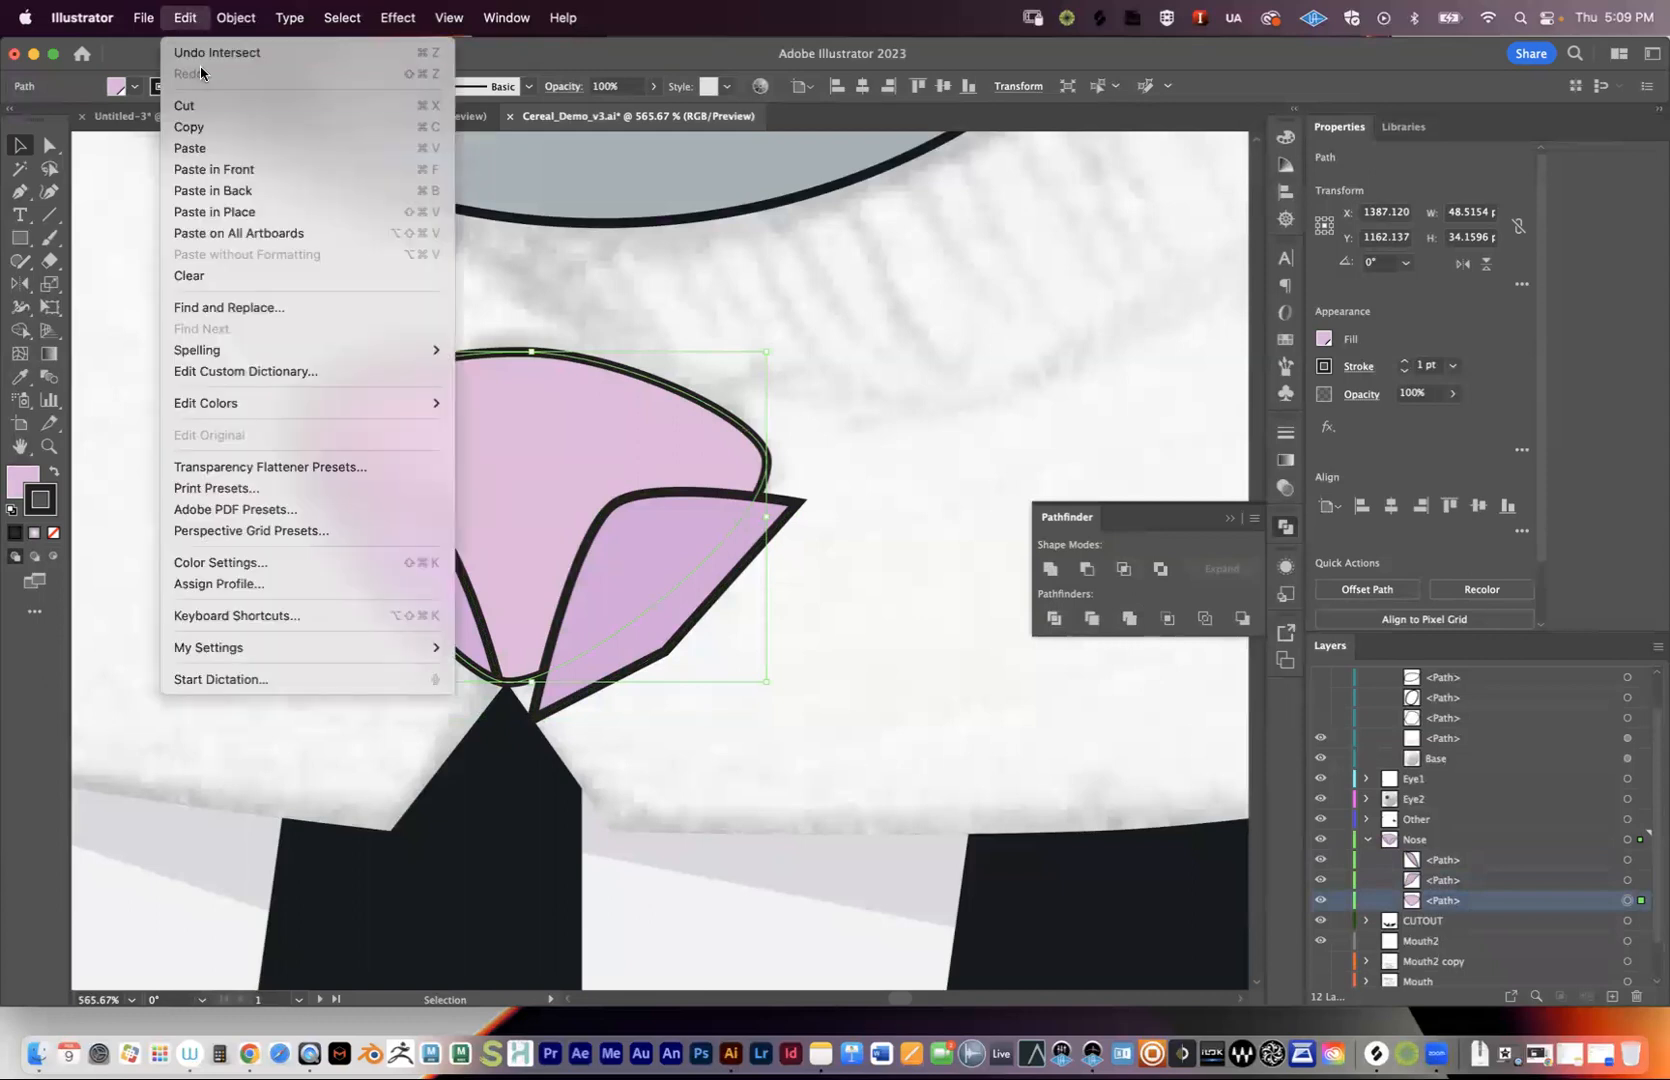
pyautogui.click(203, 130)
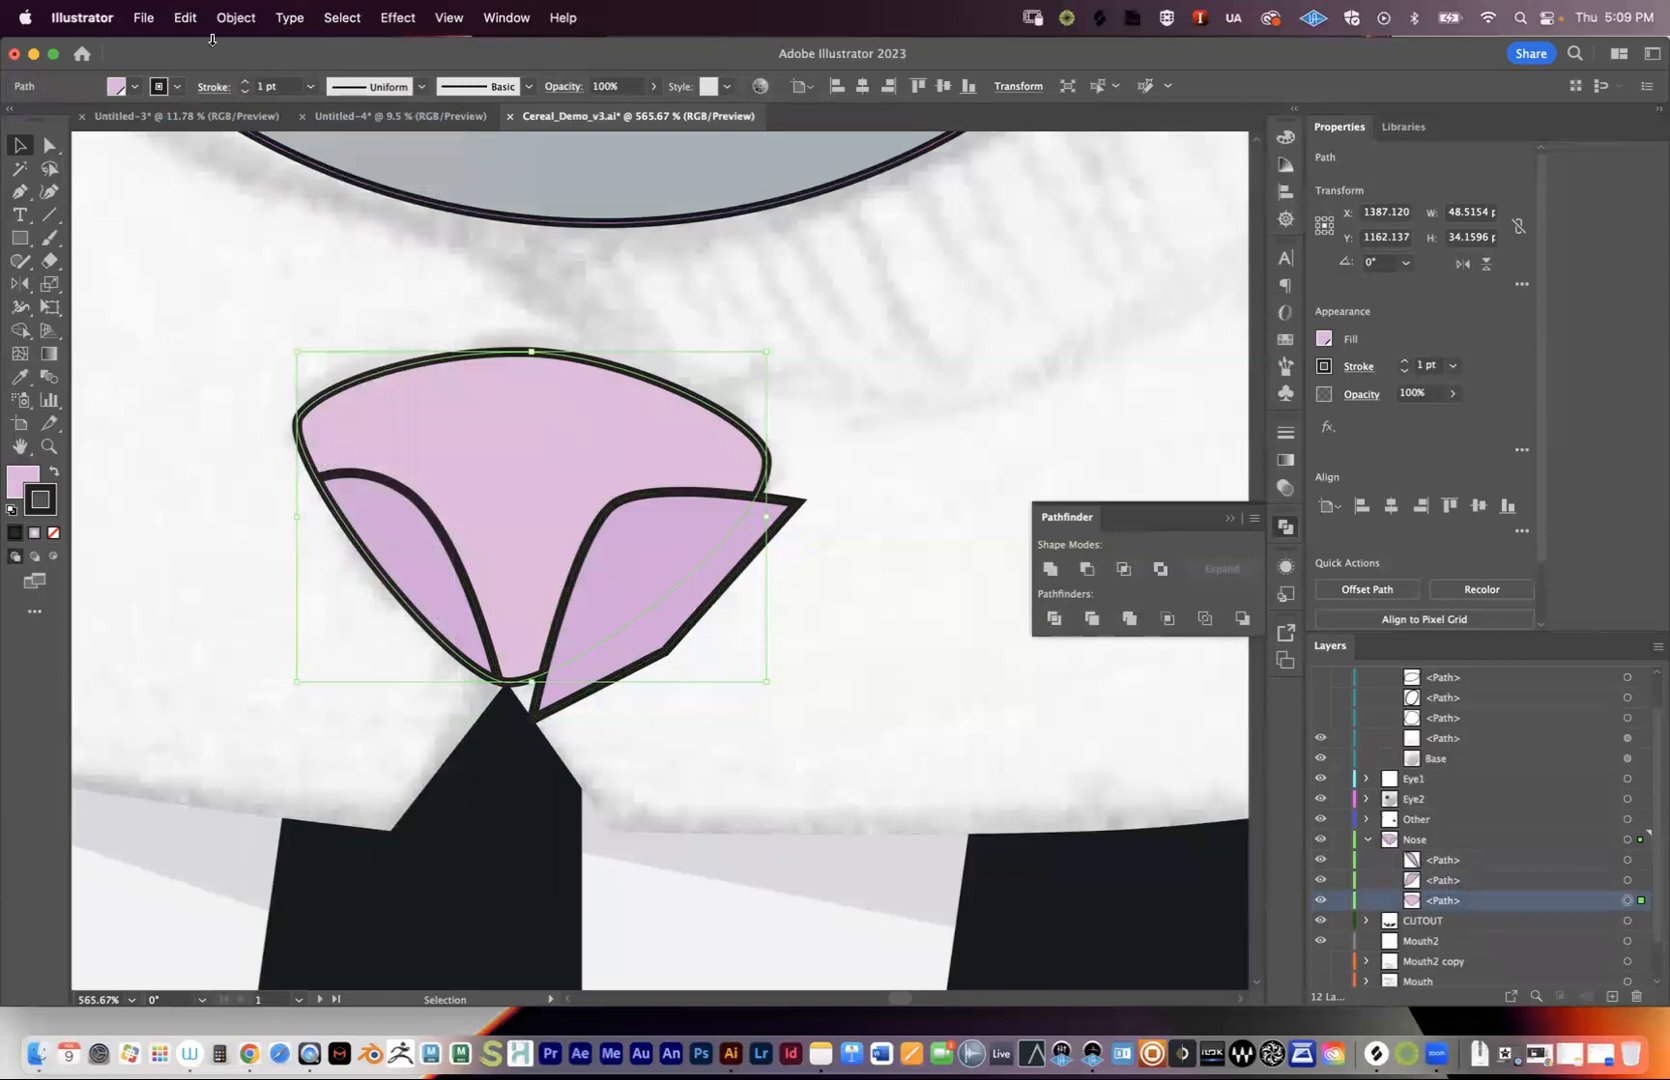
pyautogui.click(185, 17)
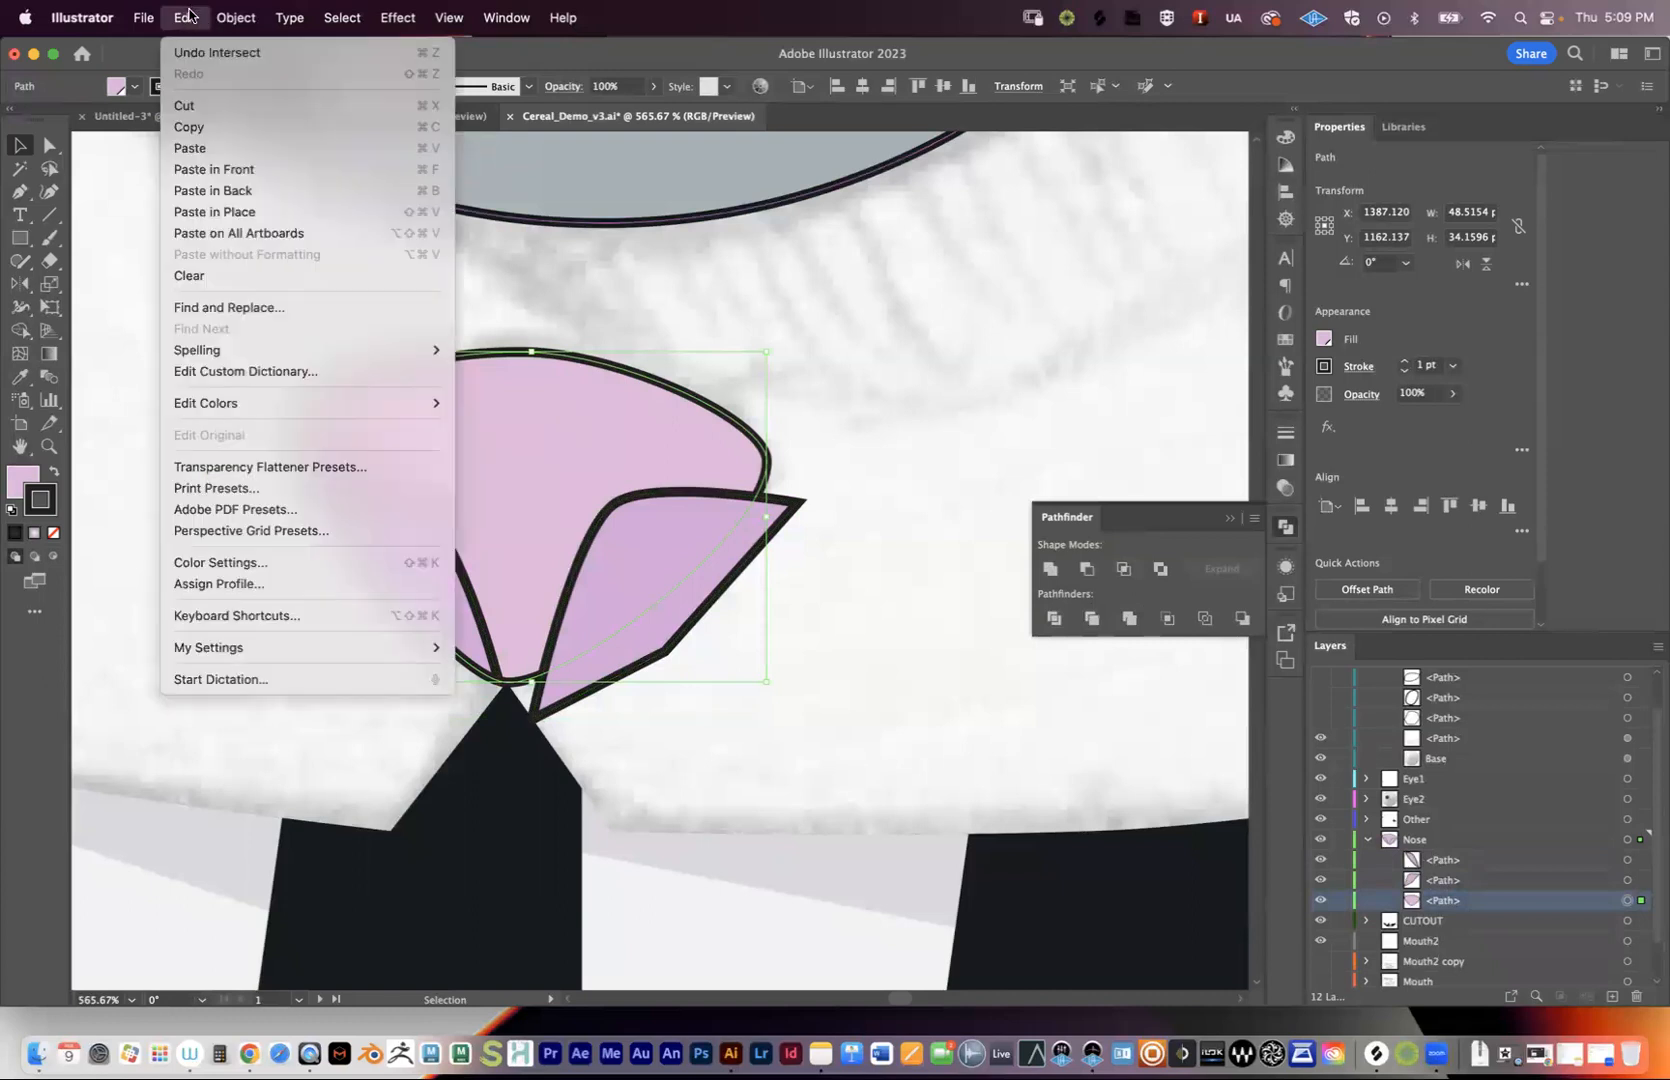
pyautogui.click(280, 213)
pyautogui.moveTo(1440, 862); pyautogui.dragTo(1448, 908)
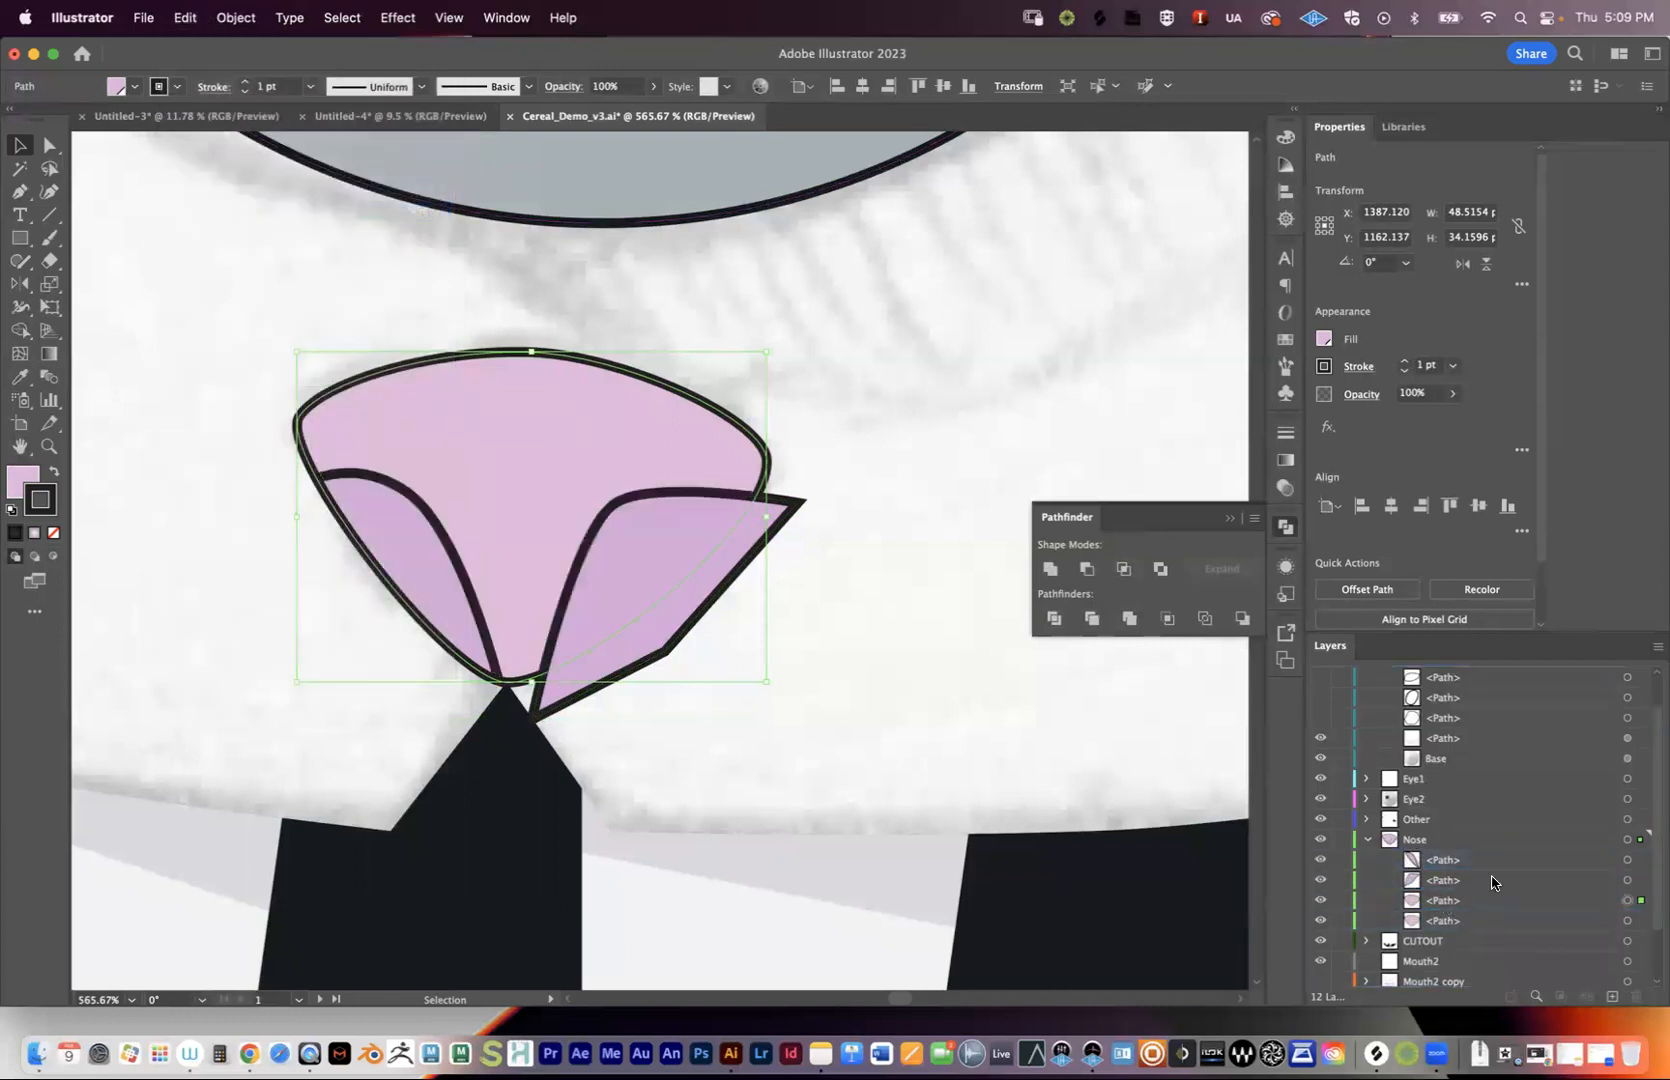
# - Intersect the right nostril shape with the new nose base copy using Pathfinder, and deselect
pyautogui.click(1627, 880)
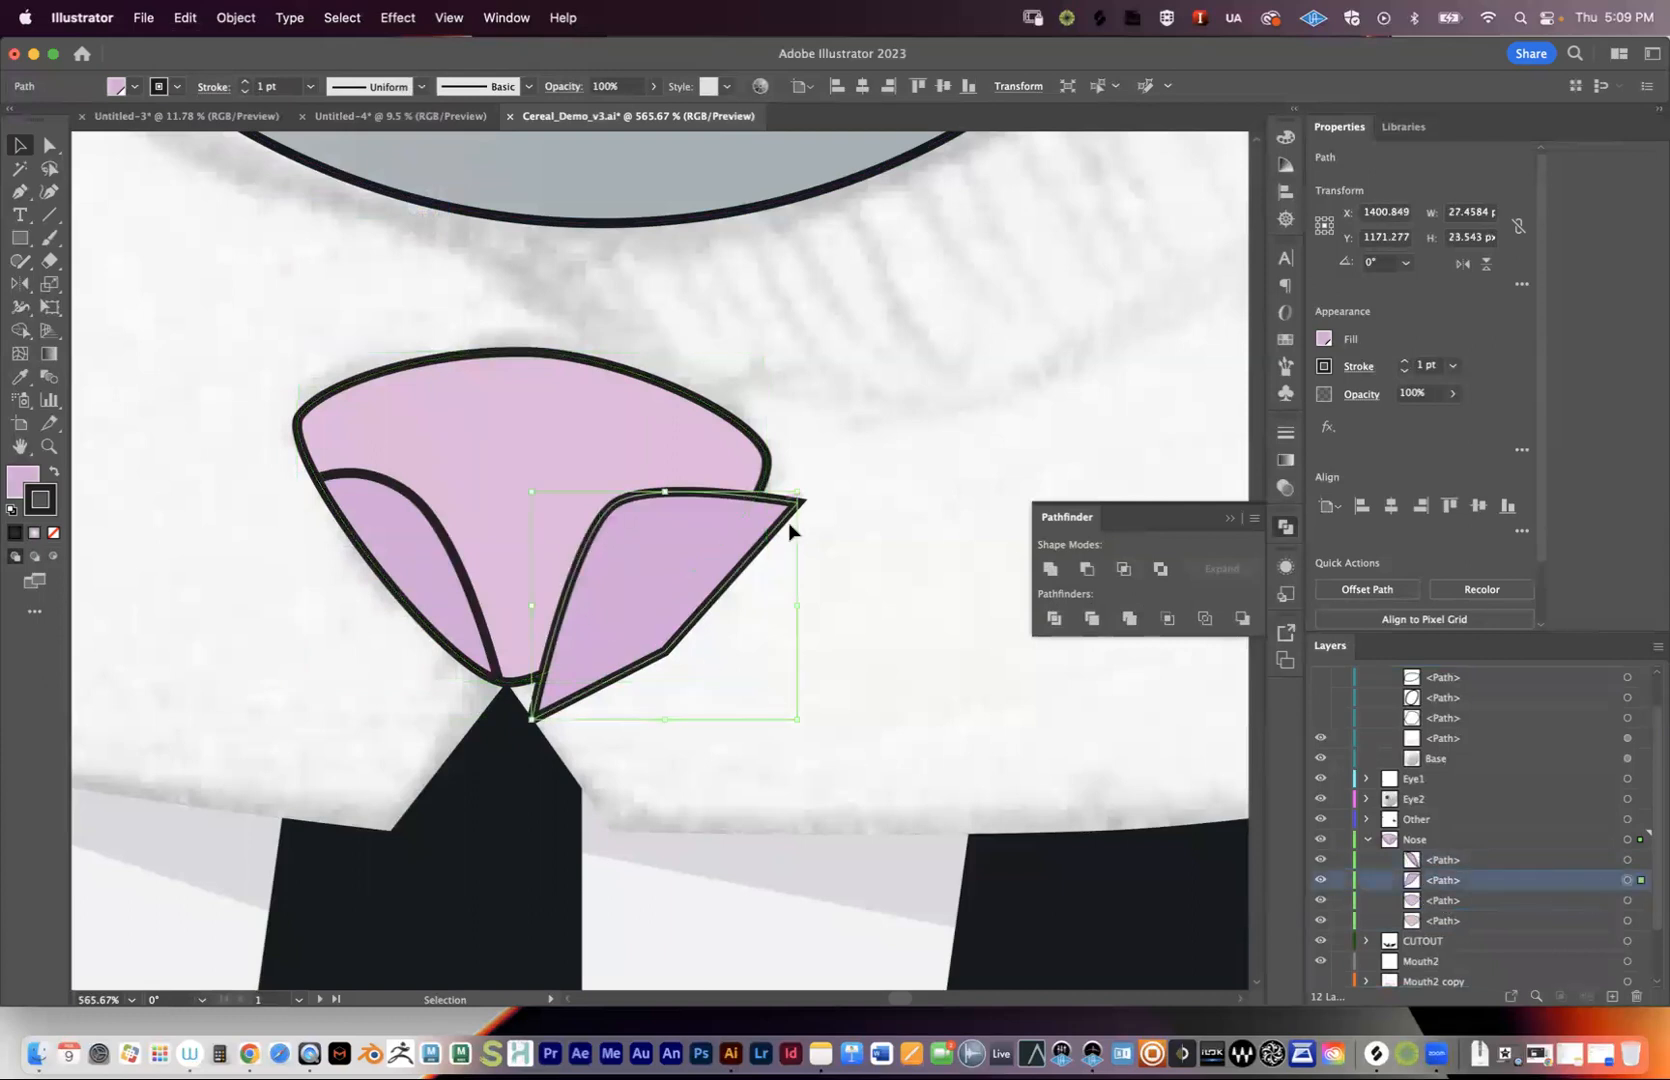
pyautogui.click(1538, 901)
pyautogui.keyDown('shift'); pyautogui.click(1627, 901); pyautogui.keyUp('shift')
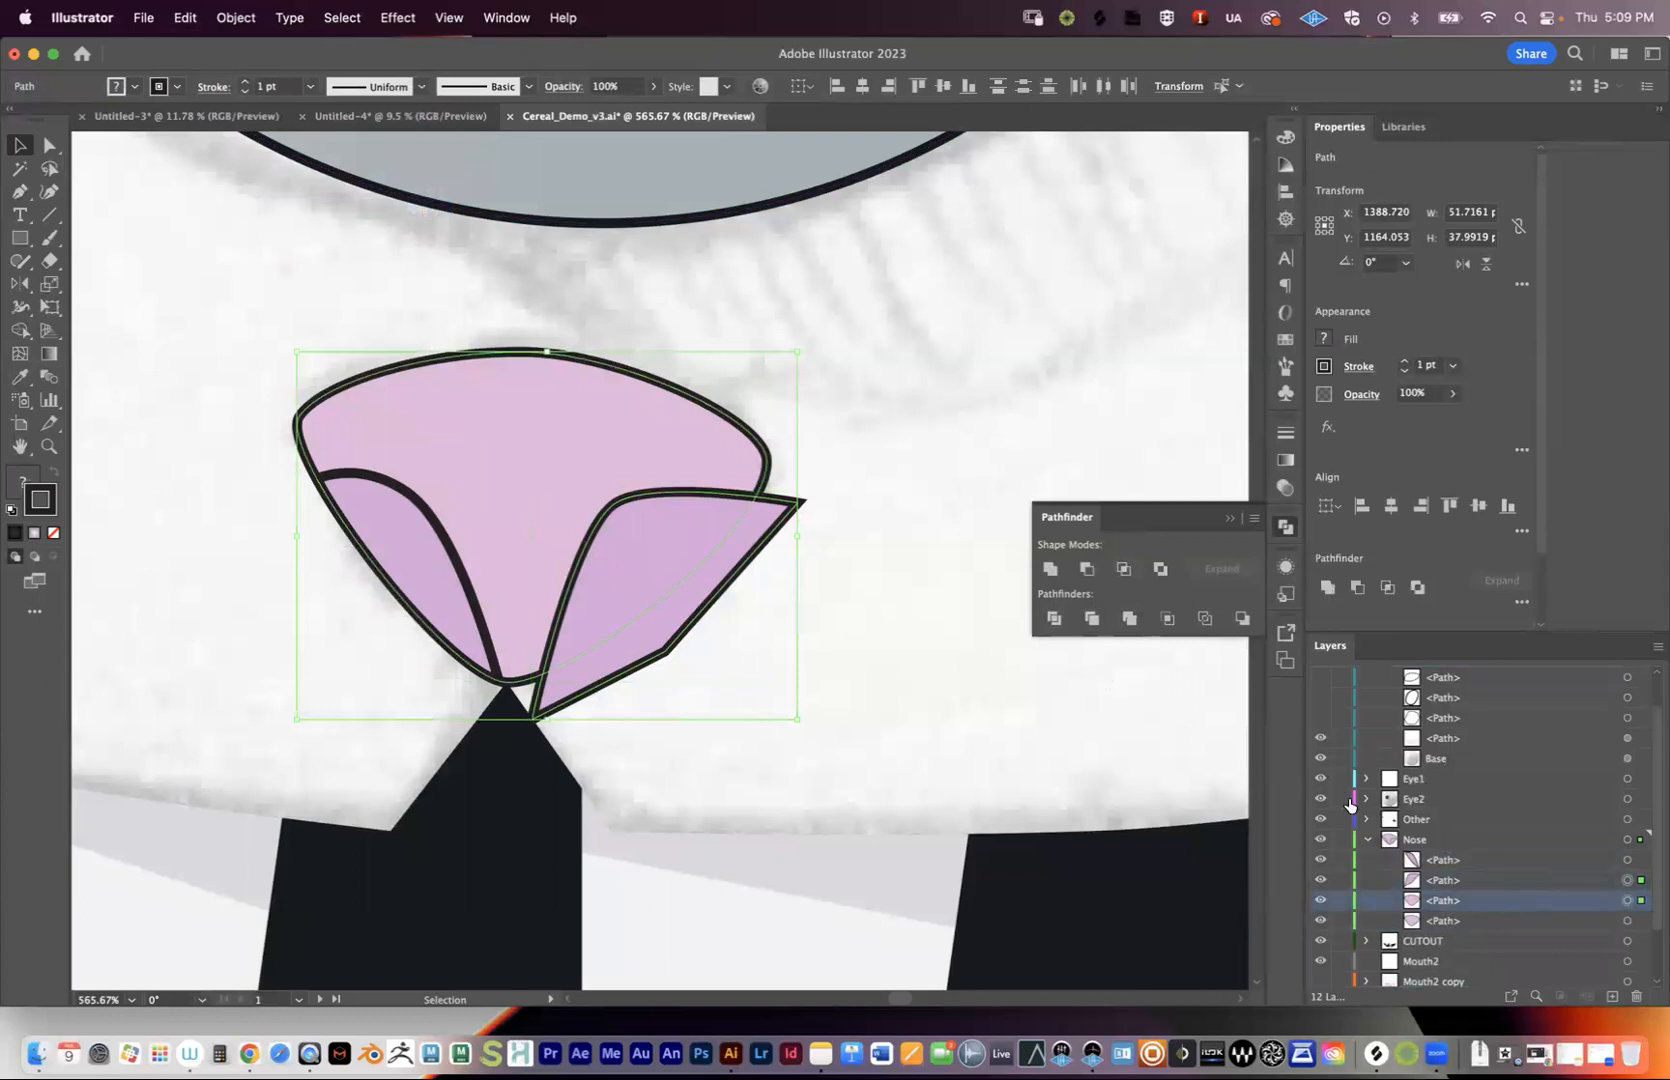
pyautogui.click(1123, 568)
pyautogui.click(735, 684)
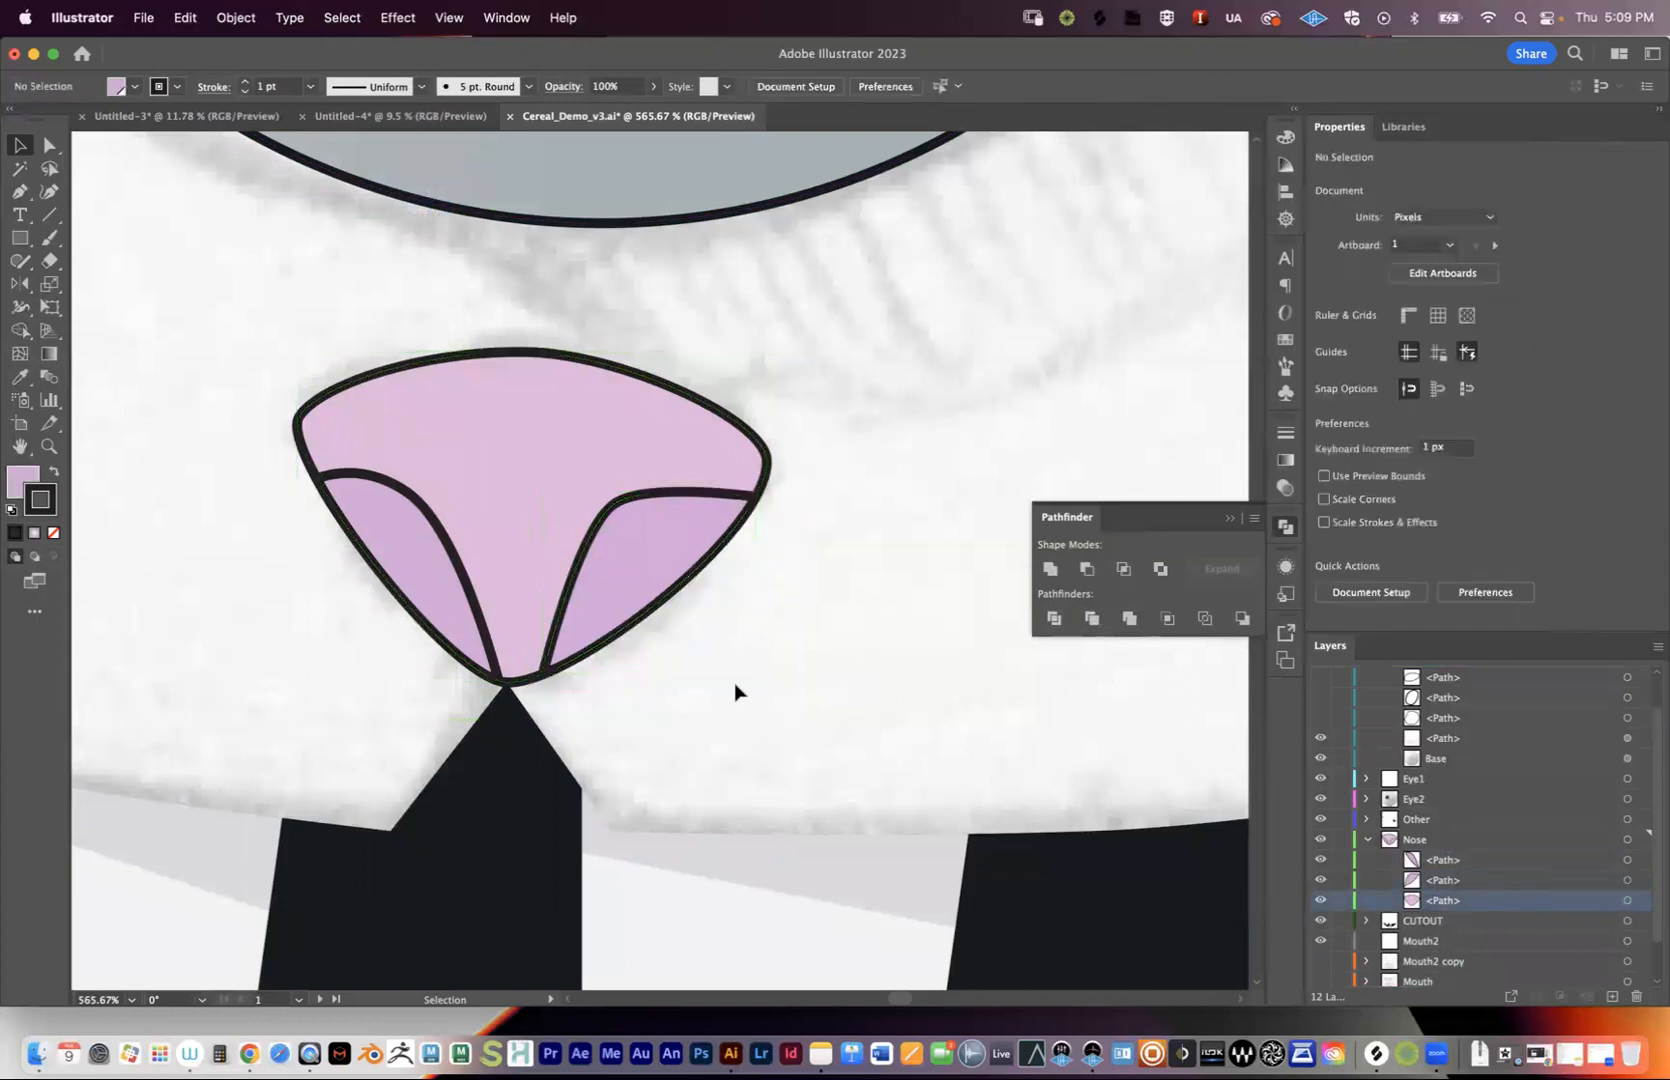
# - Try moving the overlapping outline shapes of the left horn apart, and undo it
pyautogui.click(1600, 840)
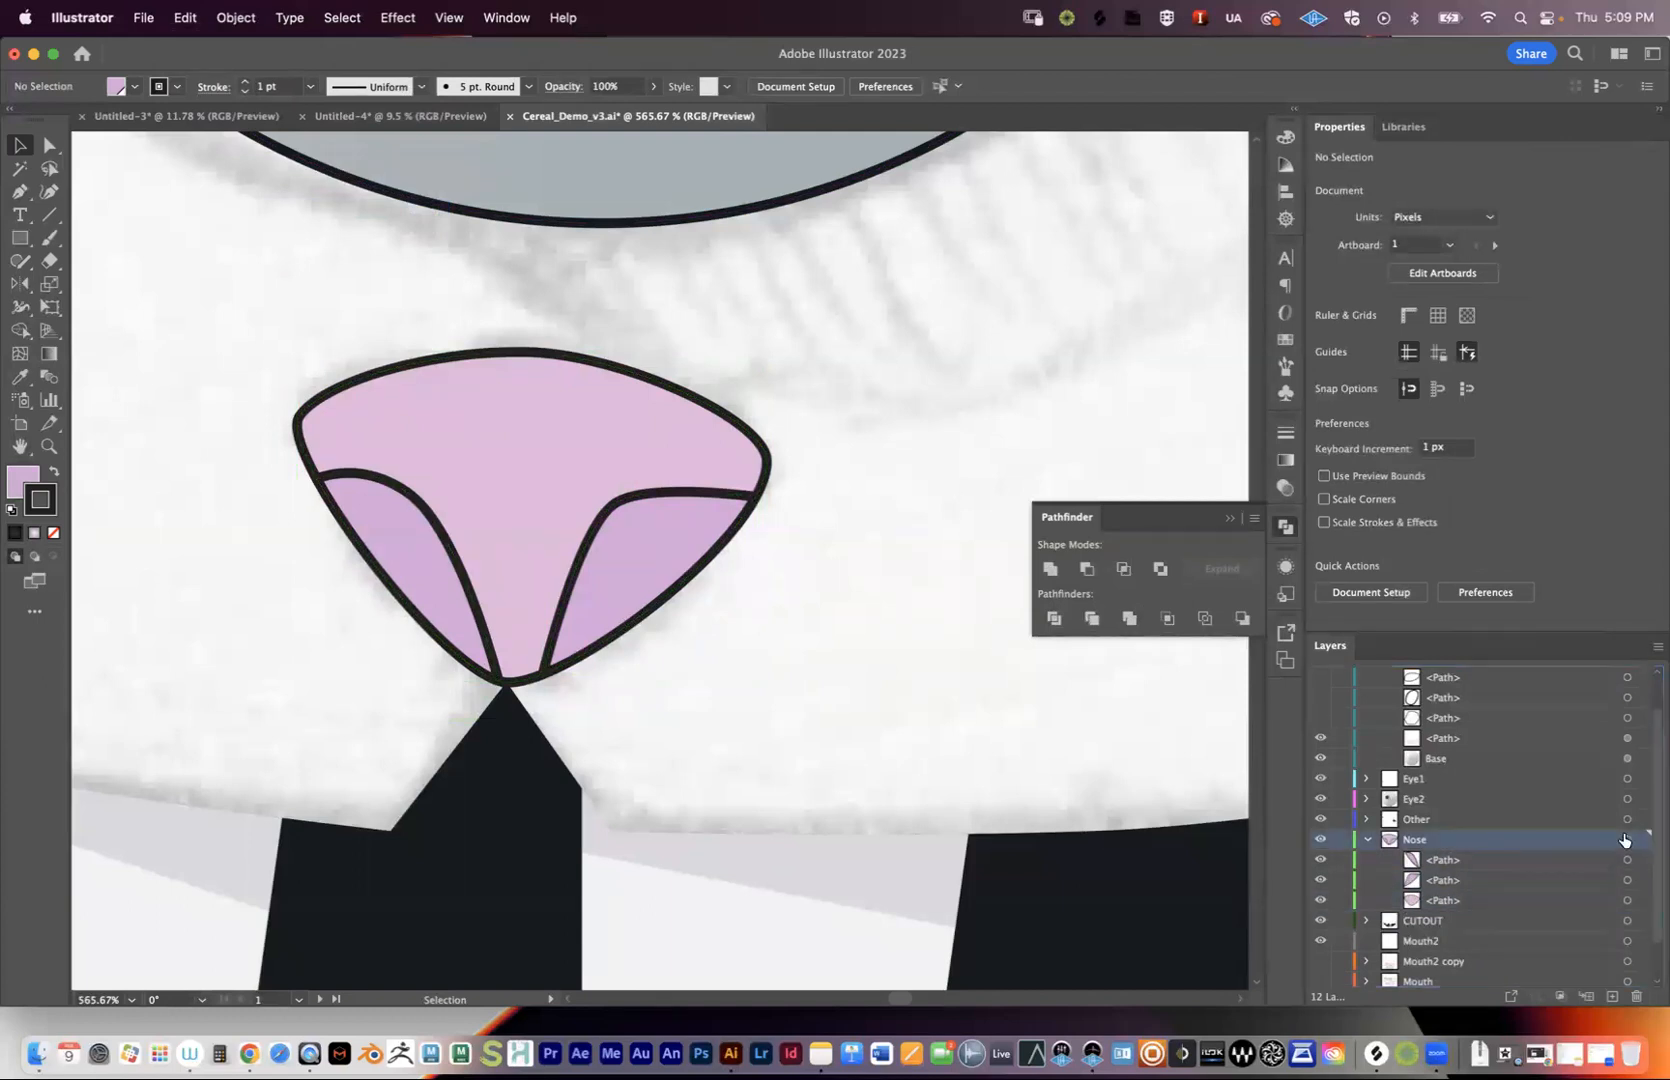
pyautogui.click(1627, 840)
pyautogui.moveTo(883, 522); pyautogui.dragTo(845, 575)
pyautogui.moveTo(934, 559); pyautogui.dragTo(519, 625)
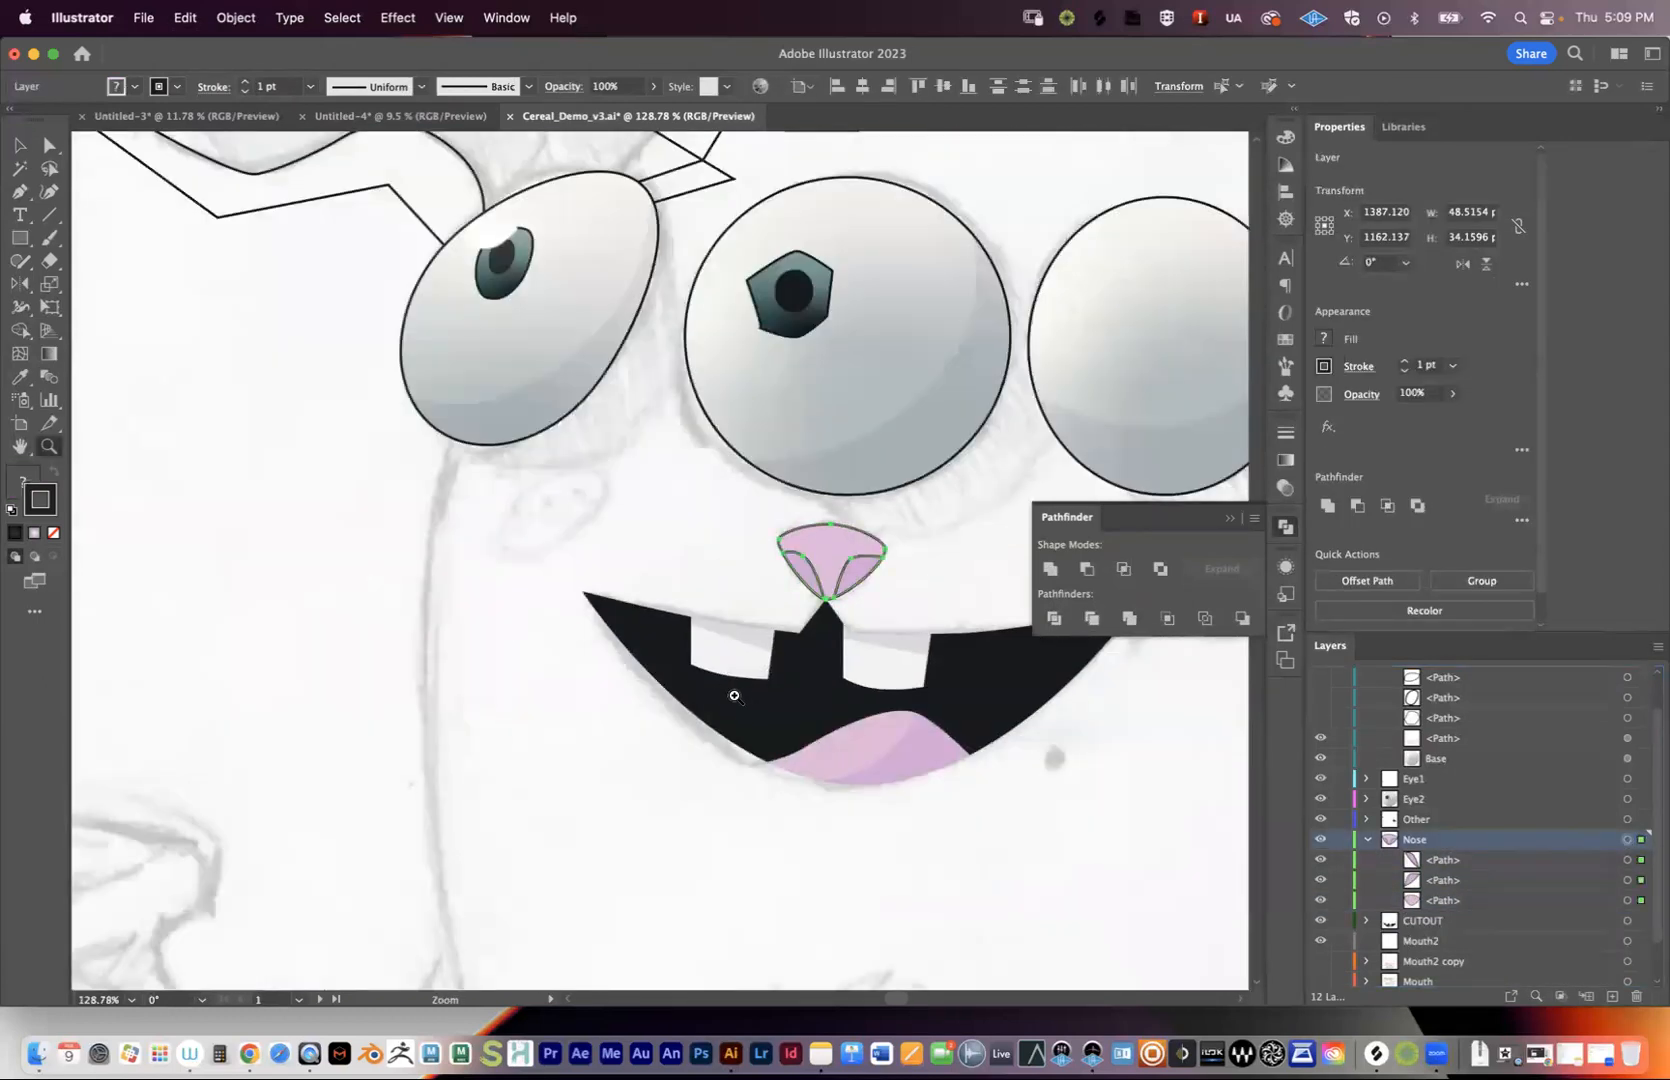
pyautogui.click(246, 610)
pyautogui.moveTo(789, 541); pyautogui.dragTo(899, 917)
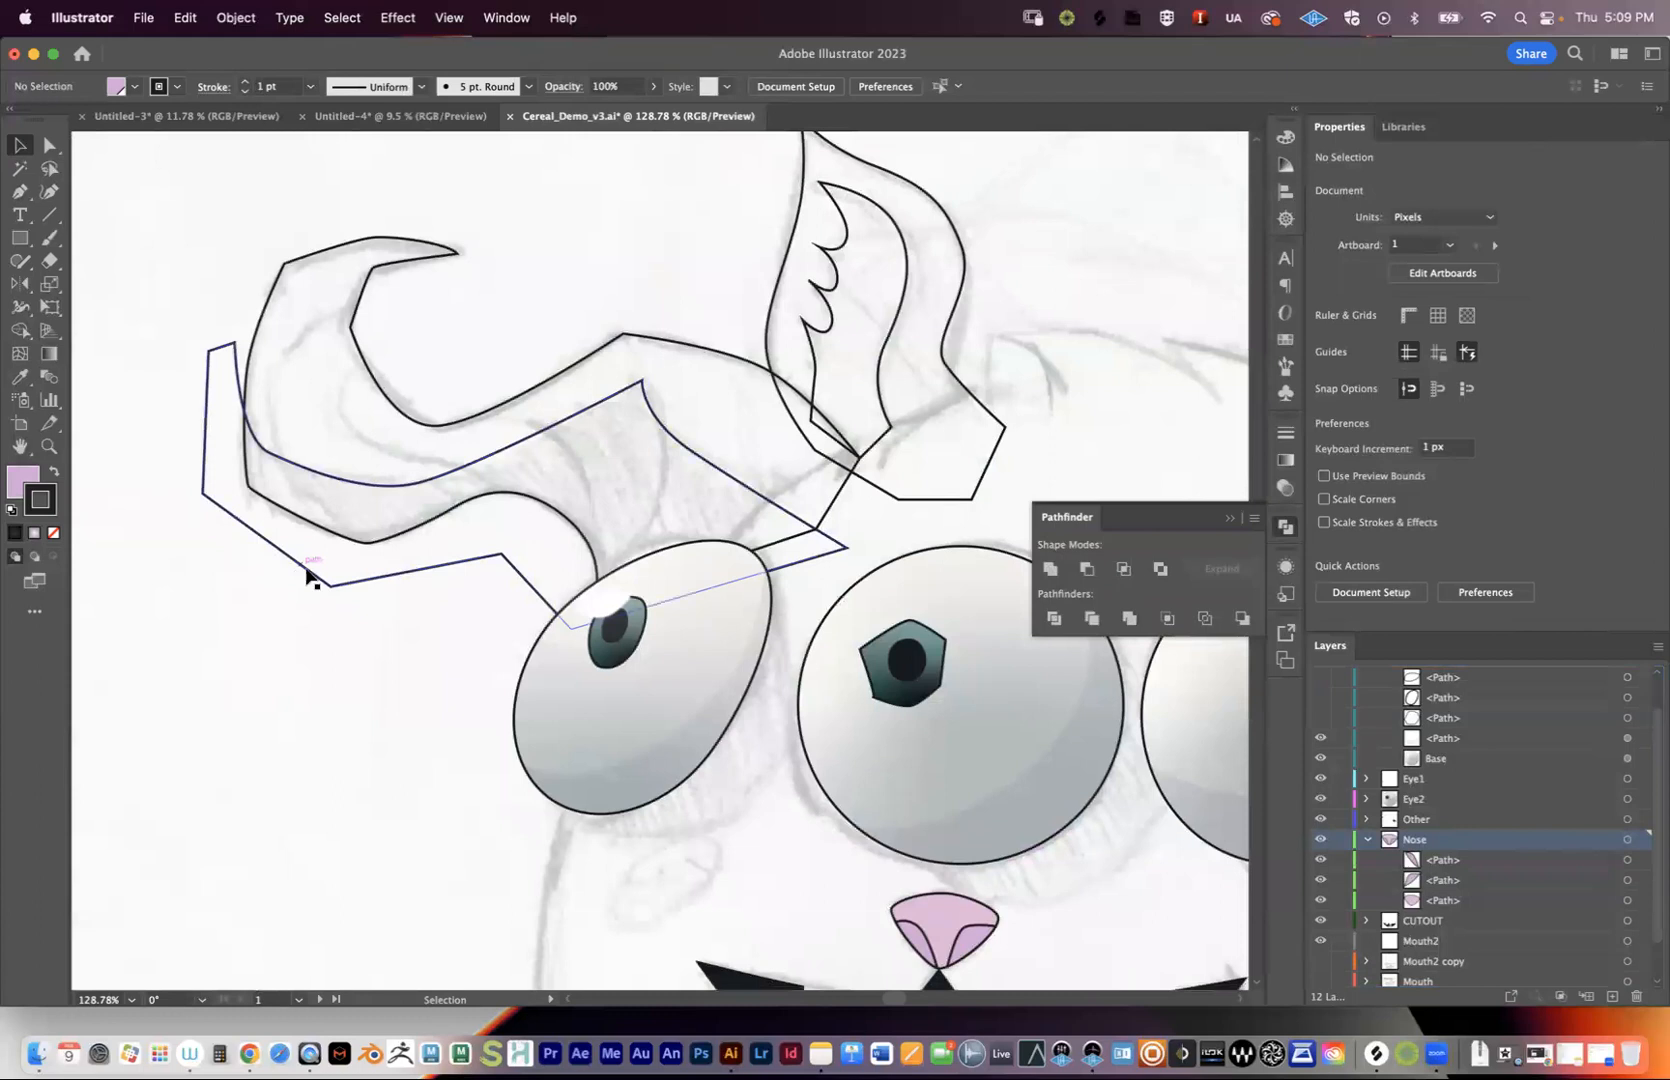
pyautogui.moveTo(390, 405); pyautogui.dragTo(793, 410)
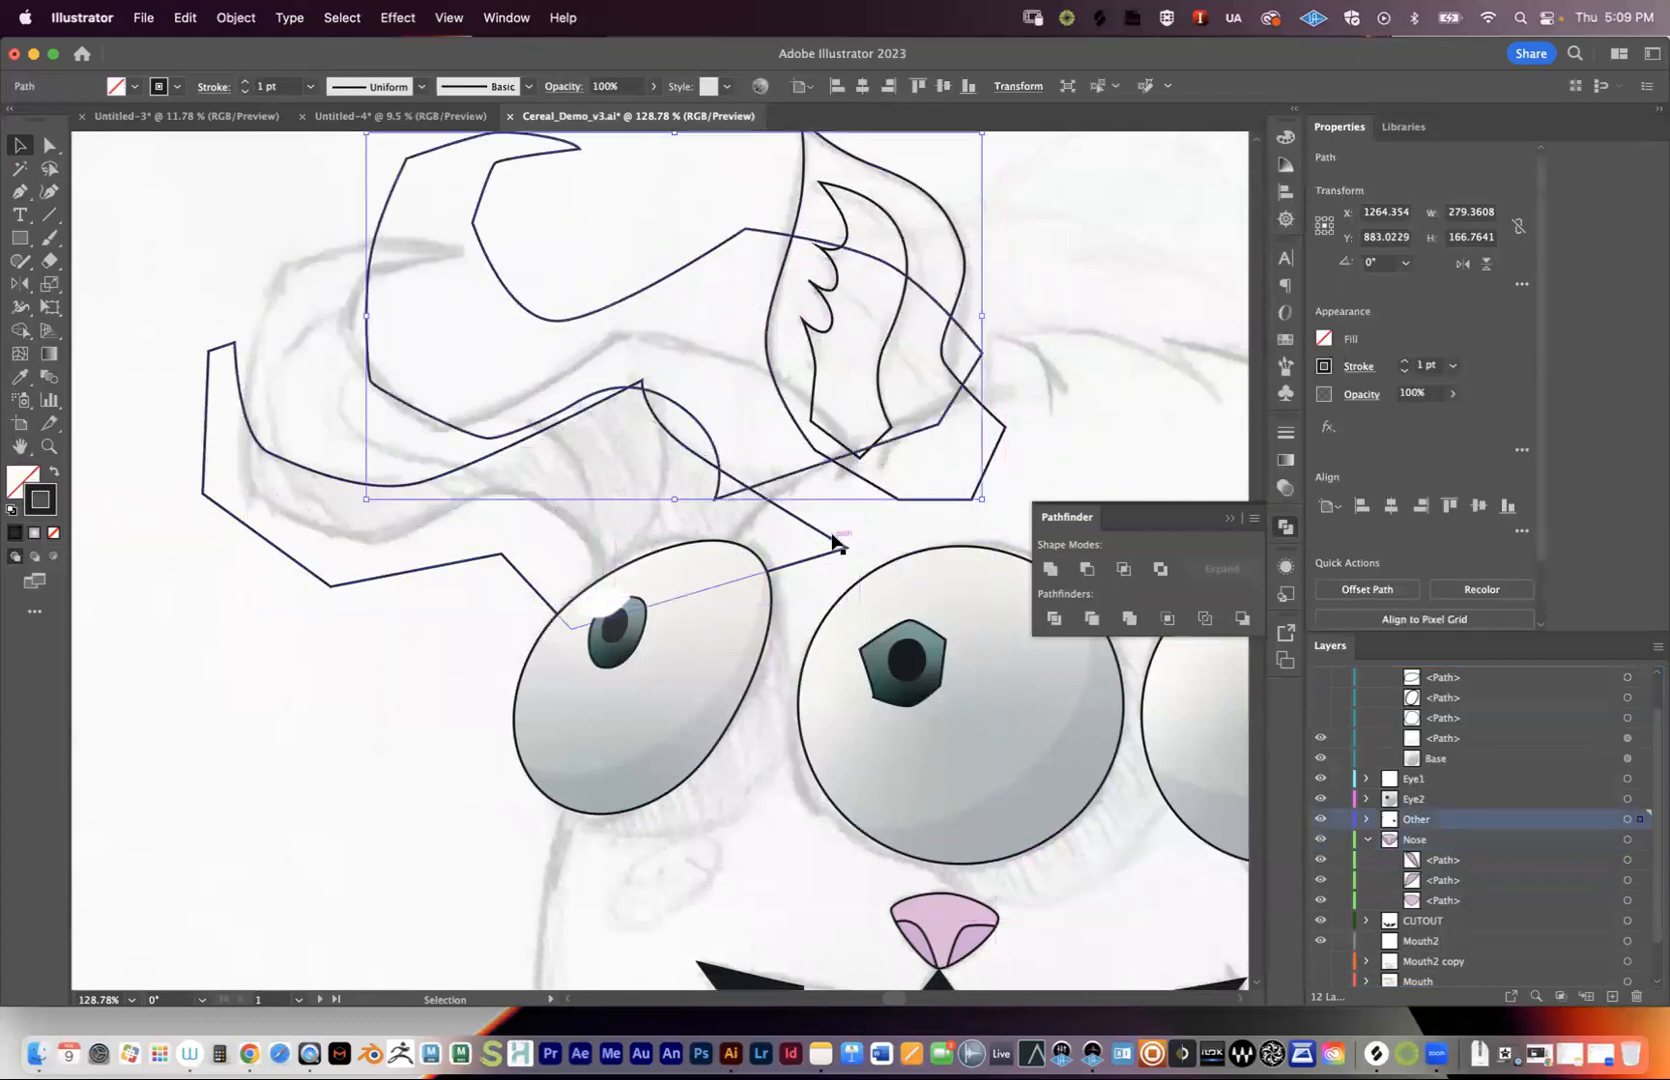
pyautogui.press('super+z')
pyautogui.moveTo(335, 487); pyautogui.dragTo(147, 637)
pyautogui.press('a')
pyautogui.press('v')
pyautogui.moveTo(539, 490); pyautogui.dragTo(642, 388)
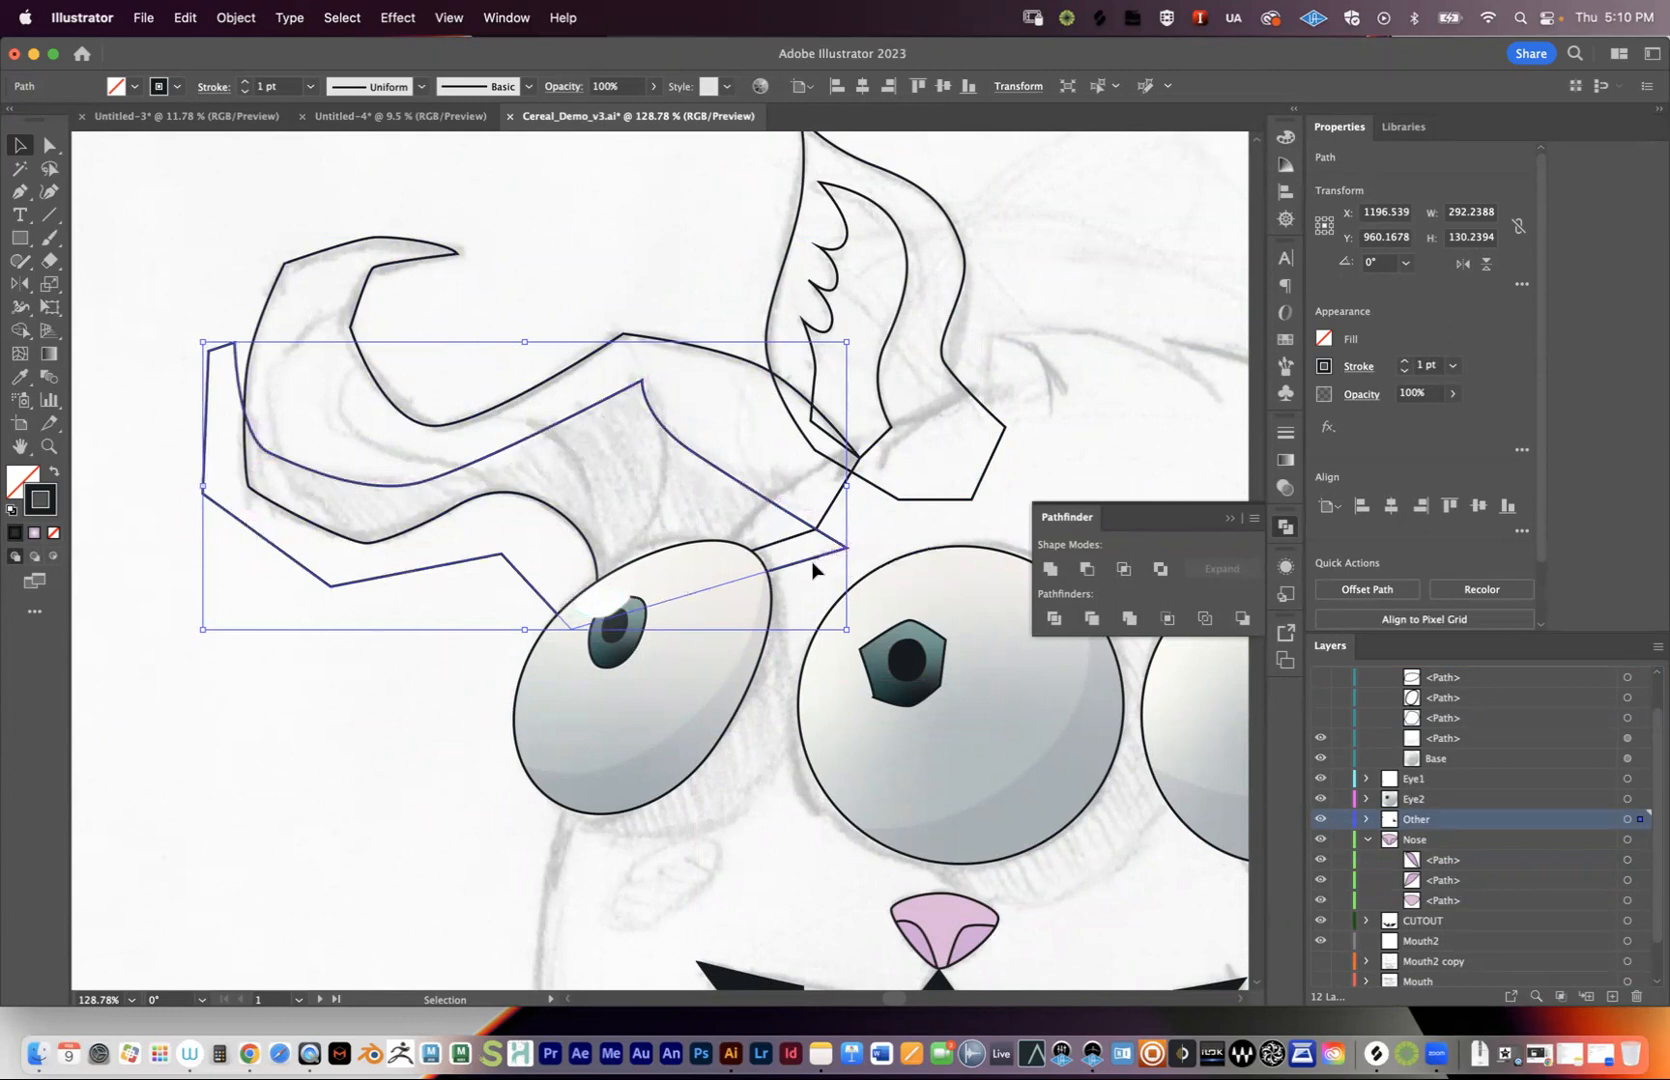
# - Show the hidden iris, pupil and highlight paths in the Eye3 layer
pyautogui.moveTo(885, 569); pyautogui.dragTo(344, 448)
pyautogui.moveTo(833, 608); pyautogui.dragTo(566, 592)
pyautogui.moveTo(695, 532); pyautogui.dragTo(592, 518)
pyautogui.moveTo(703, 447); pyautogui.dragTo(682, 498)
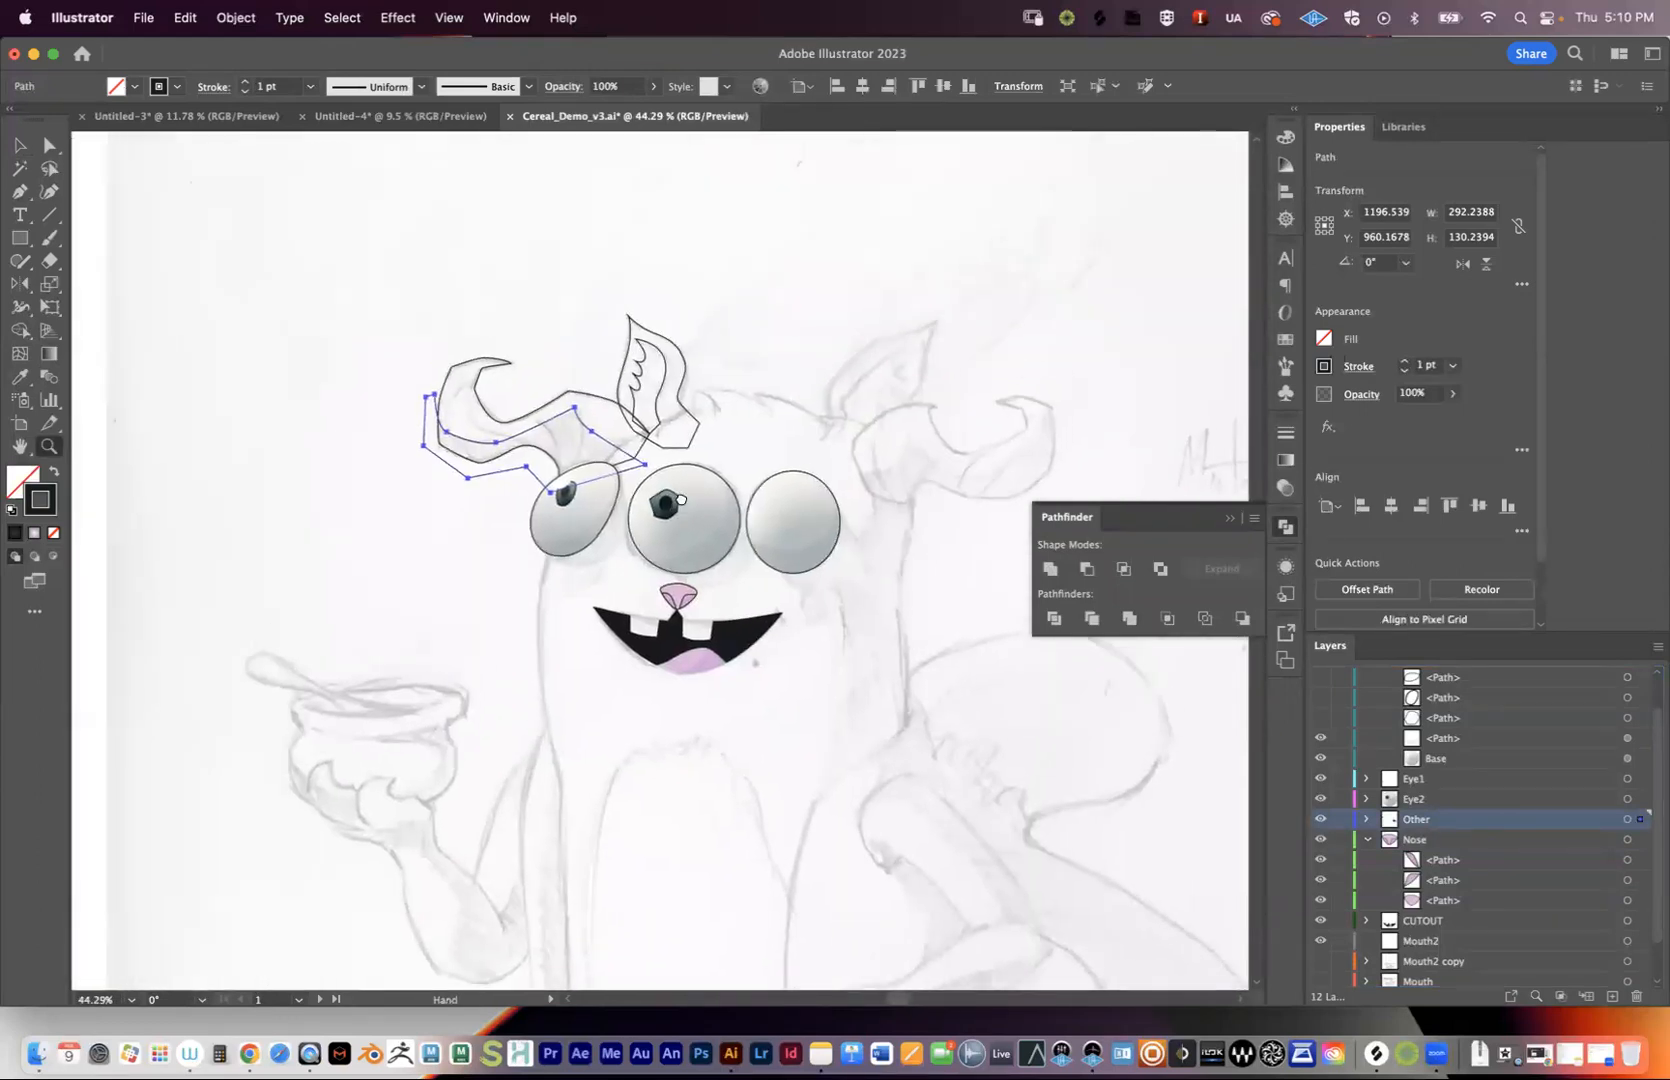
pyautogui.press('v')
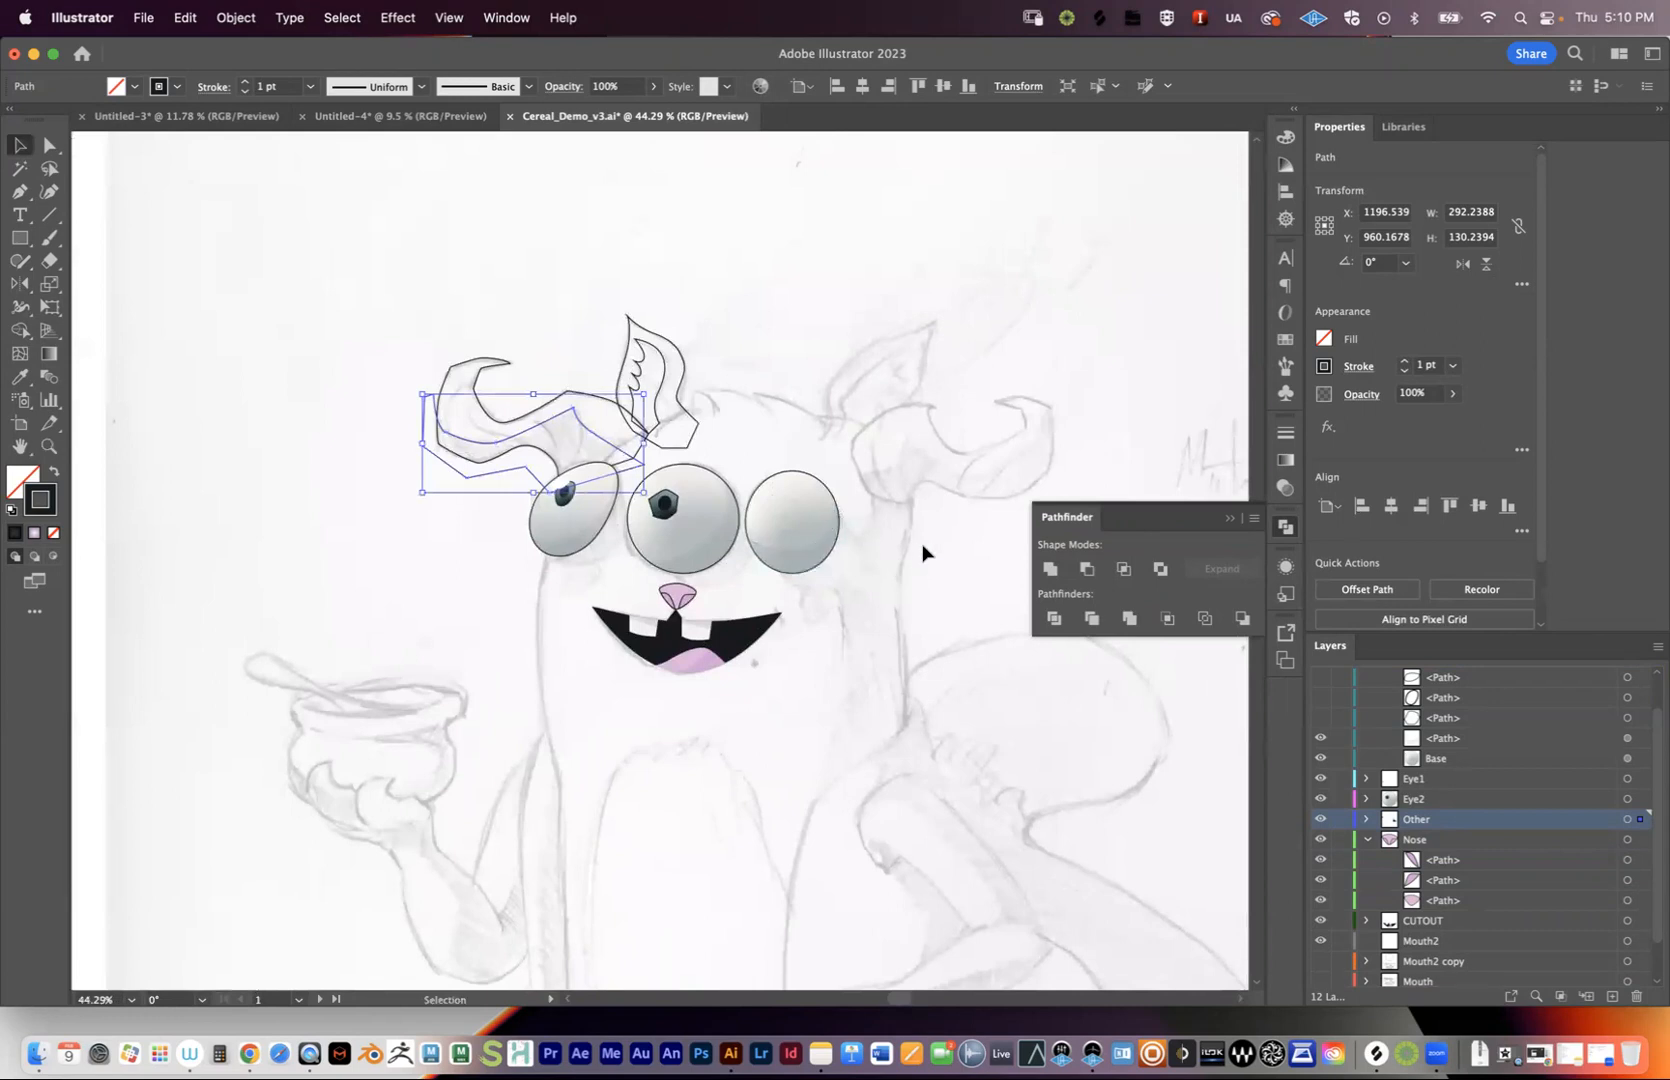
pyautogui.scroll(2, 1420, 778)
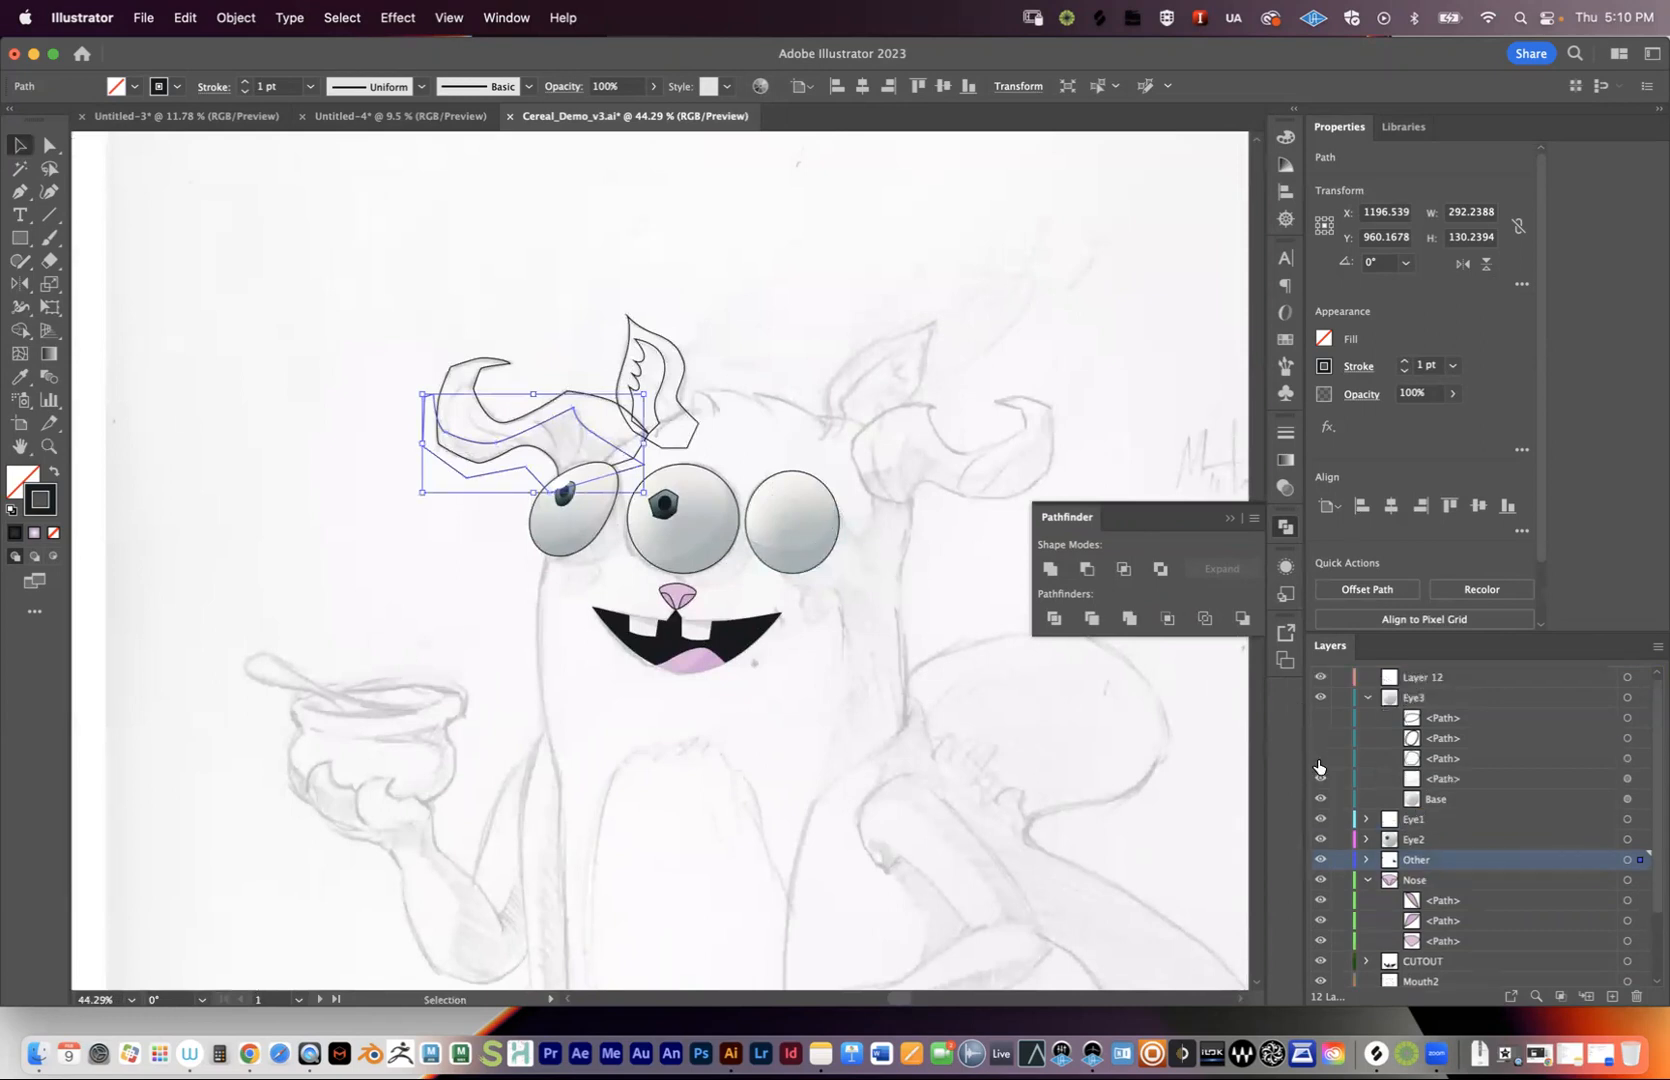
pyautogui.click(1320, 765)
pyautogui.click(1320, 719)
# - Copy the middle eye's teal iris gradient onto the third eye's iris with the Eyedropper
pyautogui.press('z')
pyautogui.moveTo(762, 493); pyautogui.dragTo(970, 468)
pyautogui.press('space')
pyautogui.moveTo(844, 591); pyautogui.dragTo(692, 541)
pyautogui.moveTo(641, 460); pyautogui.dragTo(810, 598)
pyautogui.press('v')
pyautogui.click(752, 495)
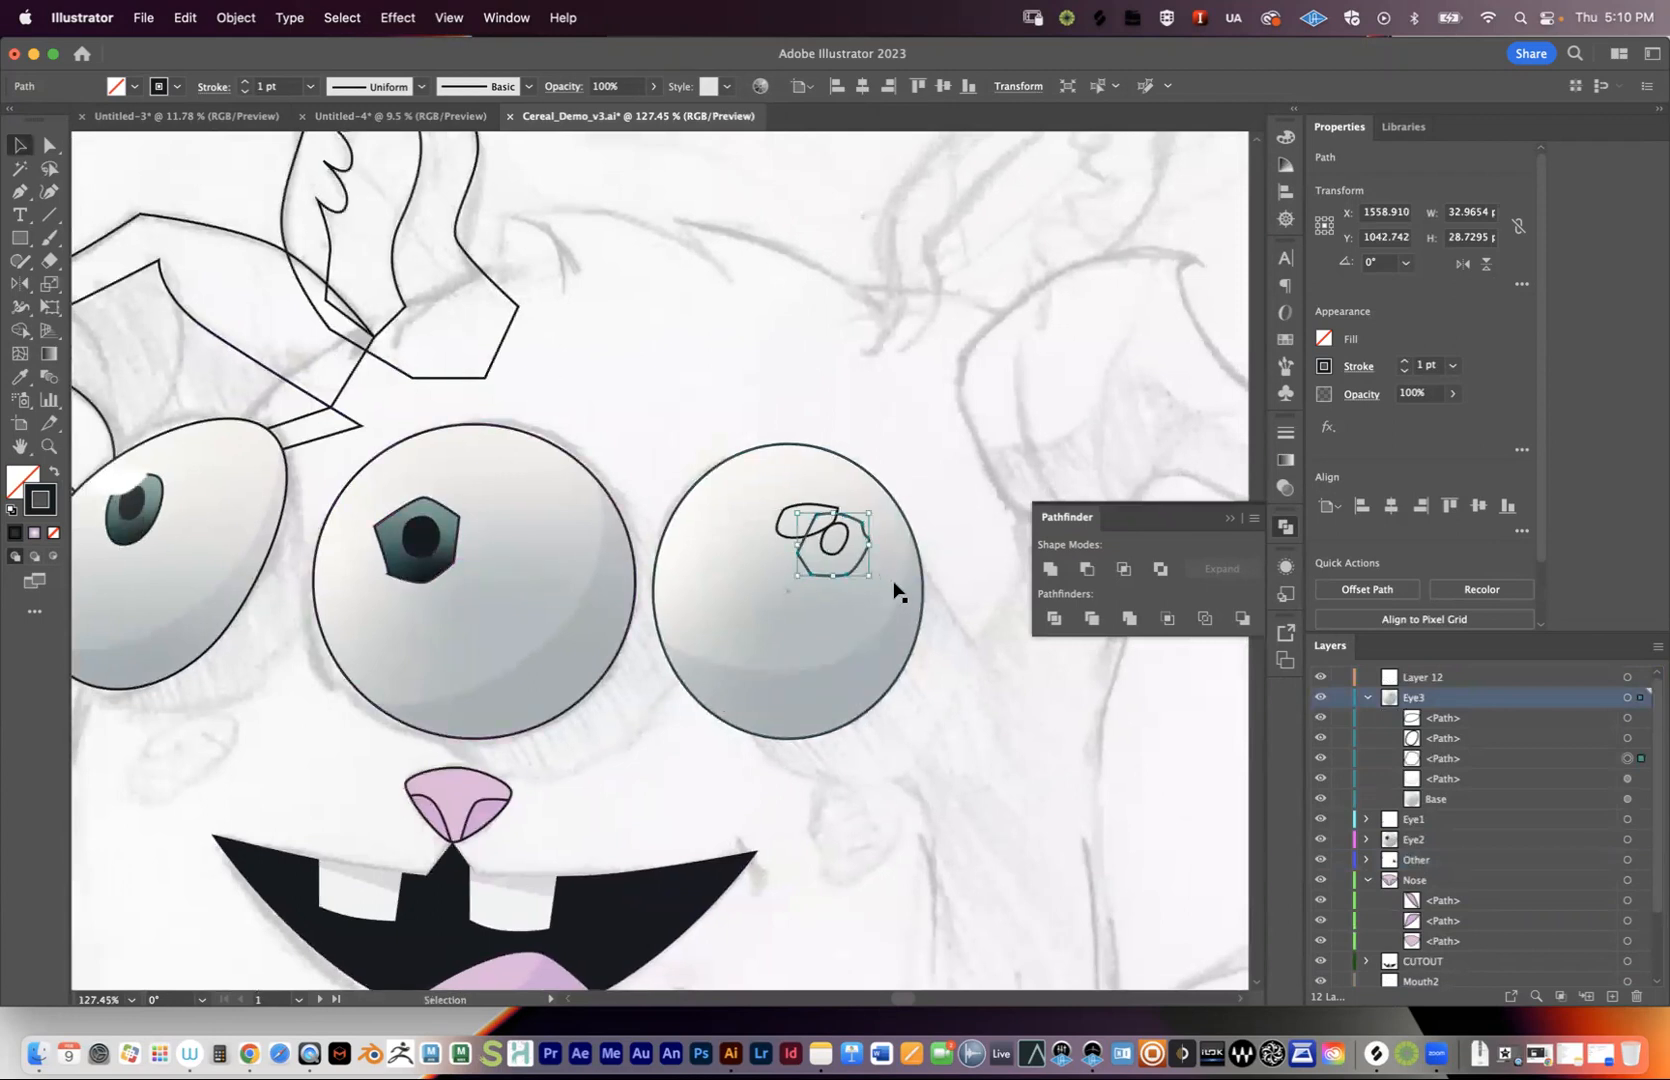
pyautogui.press('i')
pyautogui.click(425, 540)
# - Copy the middle eye's dark pupil appearance onto the third eye's pupil with the Eyedropper
pyautogui.press('v')
pyautogui.click(836, 540)
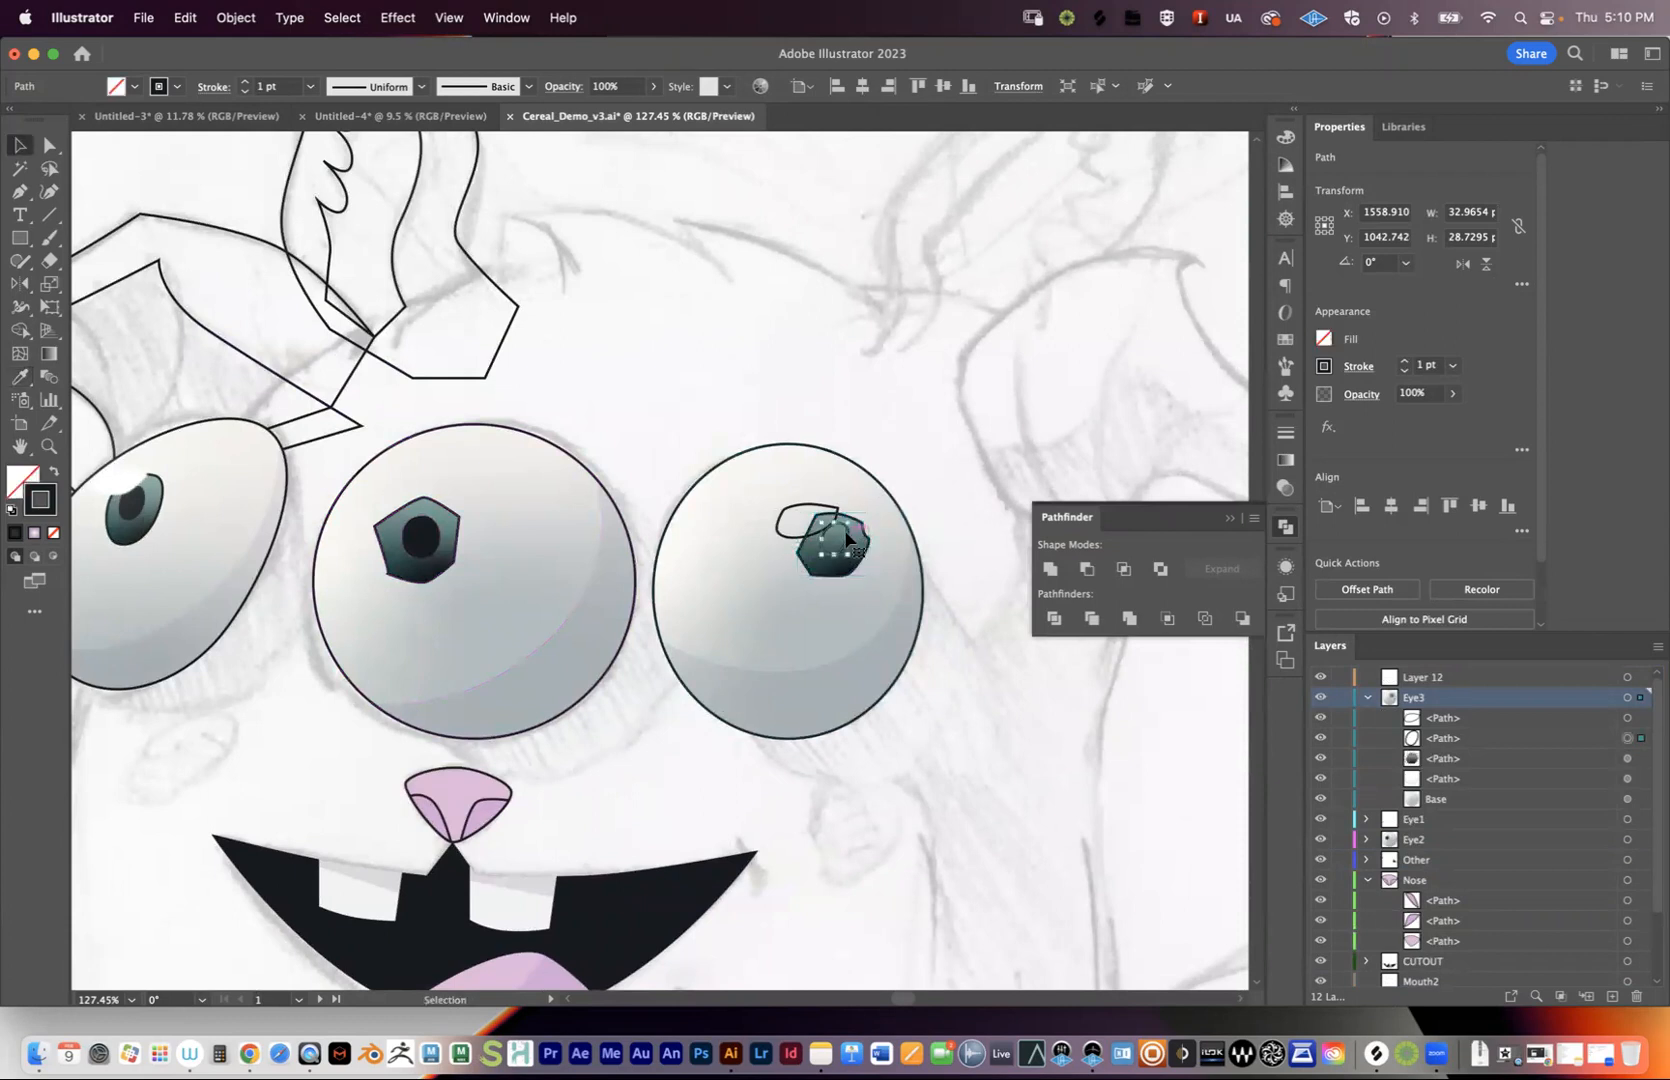
pyautogui.press('i')
pyautogui.click(432, 530)
pyautogui.press('v')
# - Copy the first eye's white, strokeless highlight onto the third eye's highlight shape with the Eyedropper, and deselect it
pyautogui.hscroll(-5, 738, 604)
pyautogui.click(975, 550)
pyautogui.click(985, 549)
pyautogui.press('i')
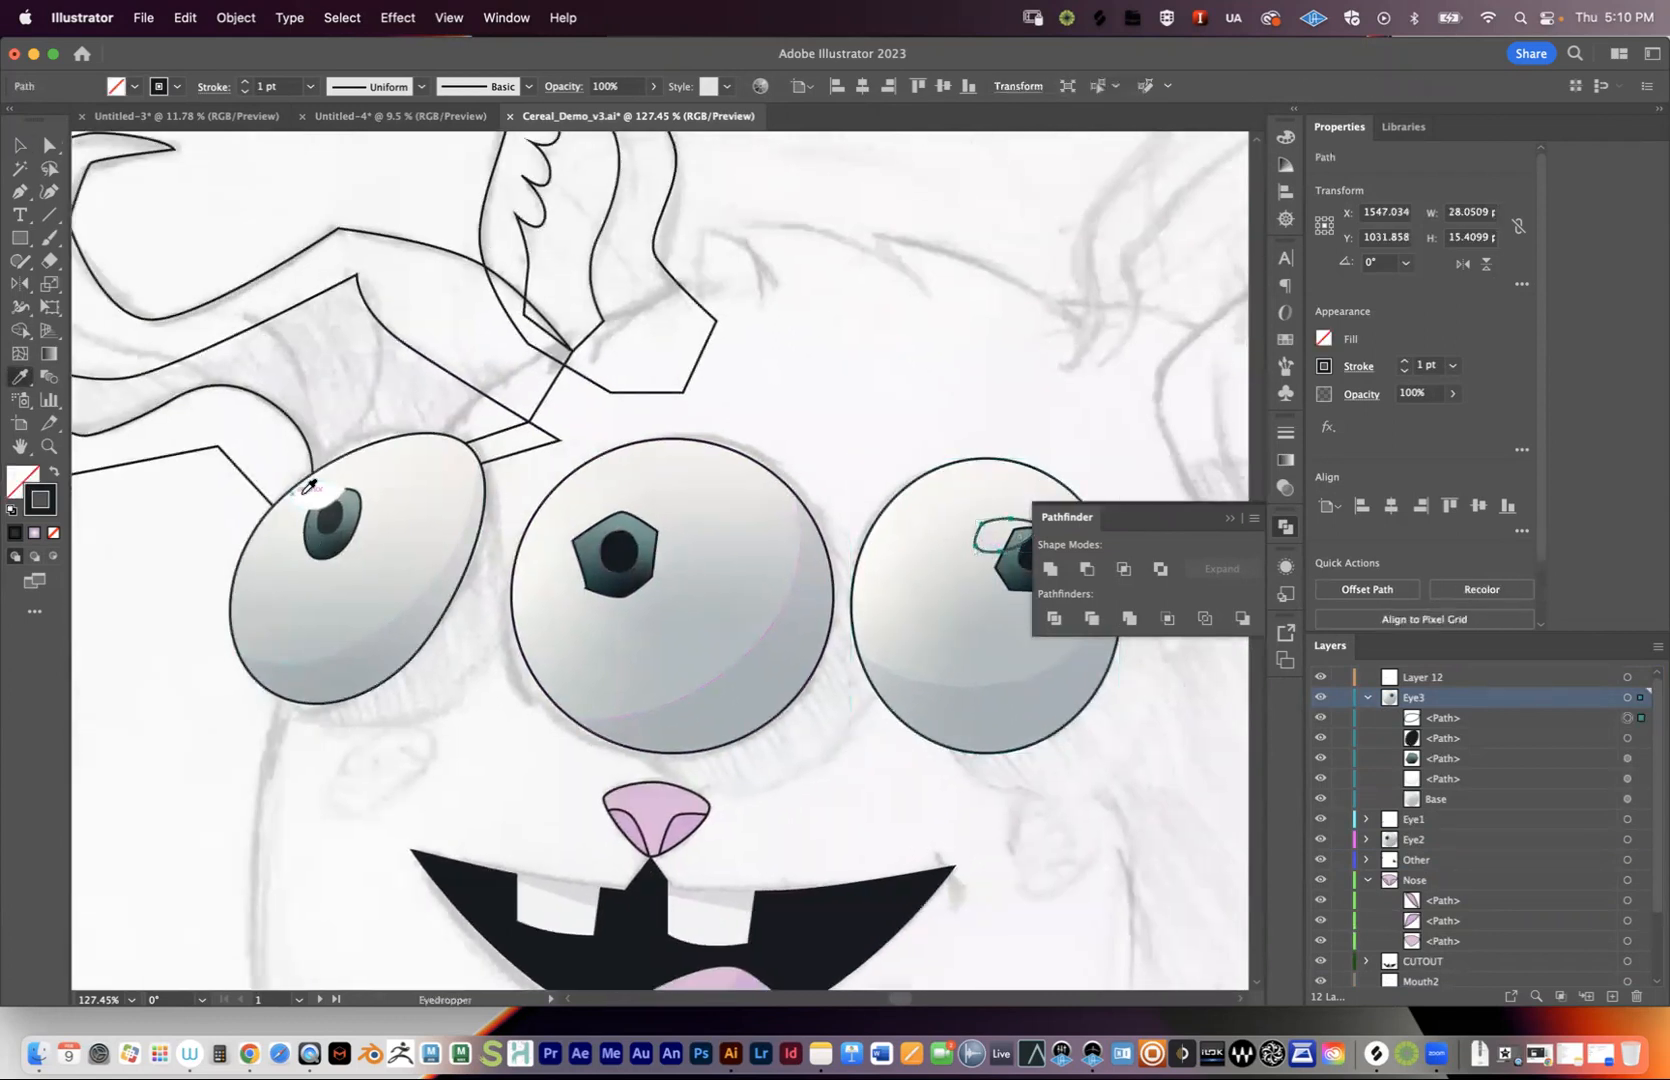
pyautogui.click(310, 486)
pyautogui.hscroll(3, 764, 514)
pyautogui.press('v')
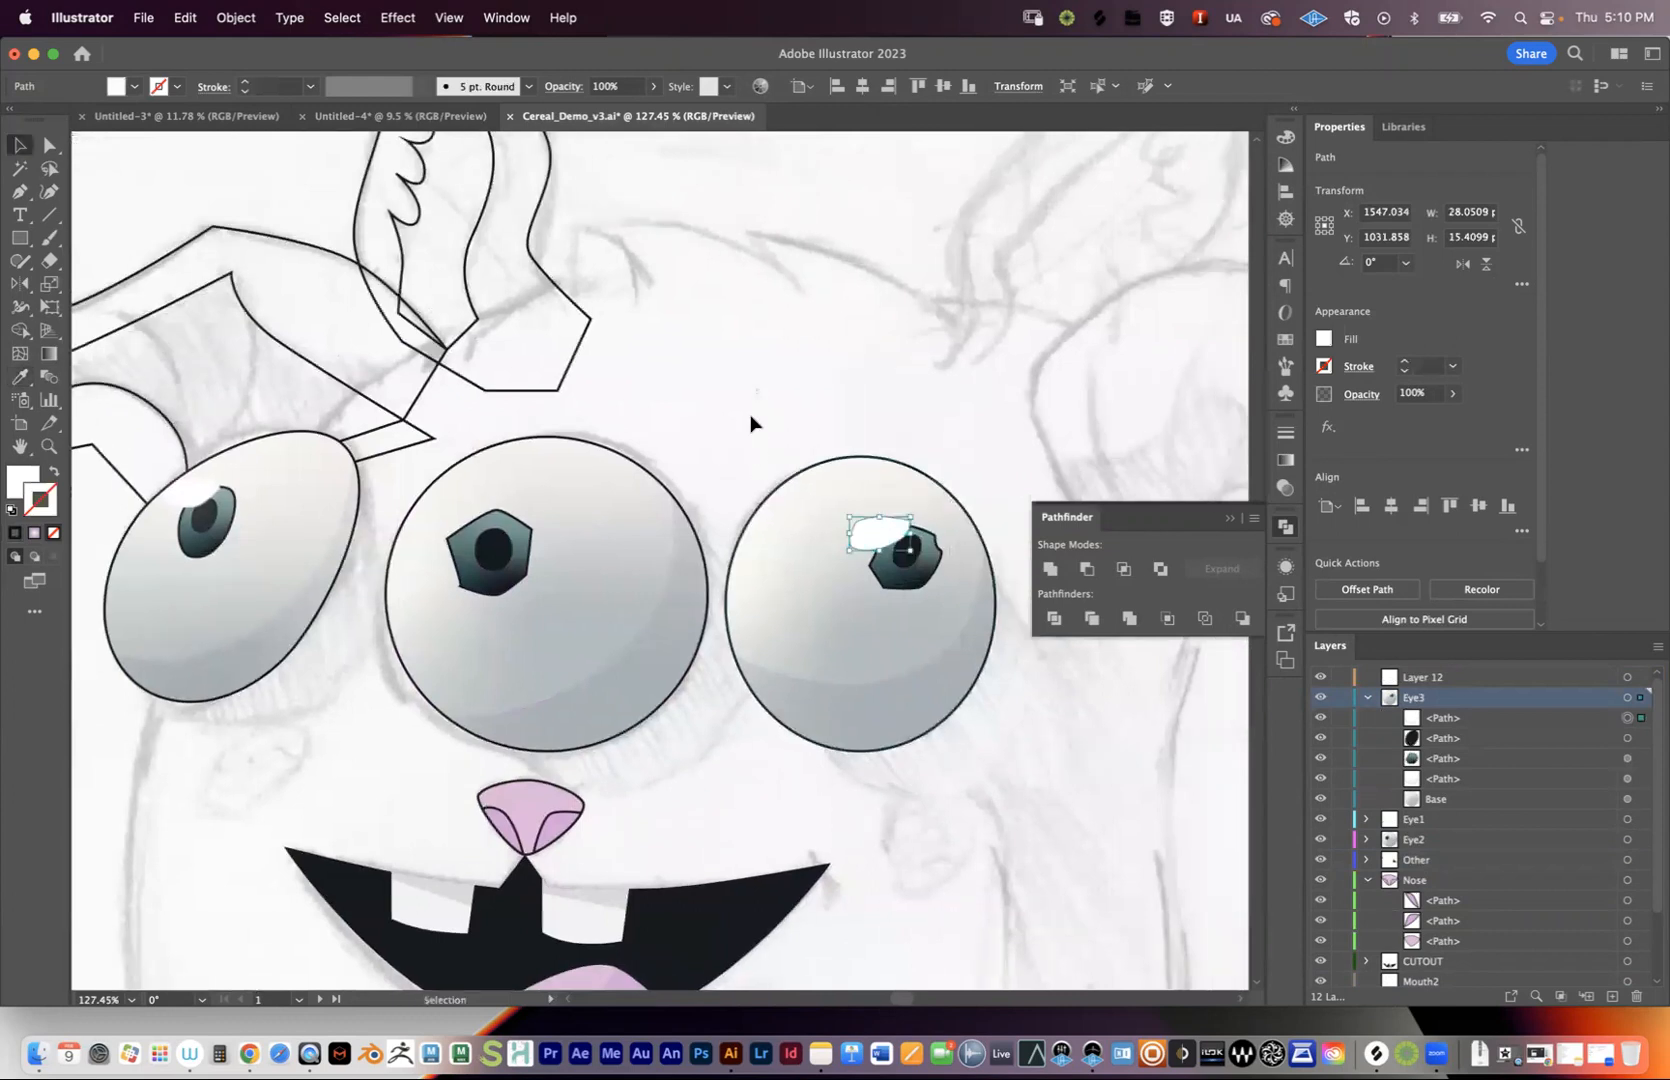
pyautogui.click(752, 424)
# - Examine the colored eyes, nose and mouth against the whole character sketch
pyautogui.hscroll(2, 768, 508)
pyautogui.press('z')
pyautogui.moveTo(770, 511); pyautogui.dragTo(702, 517)
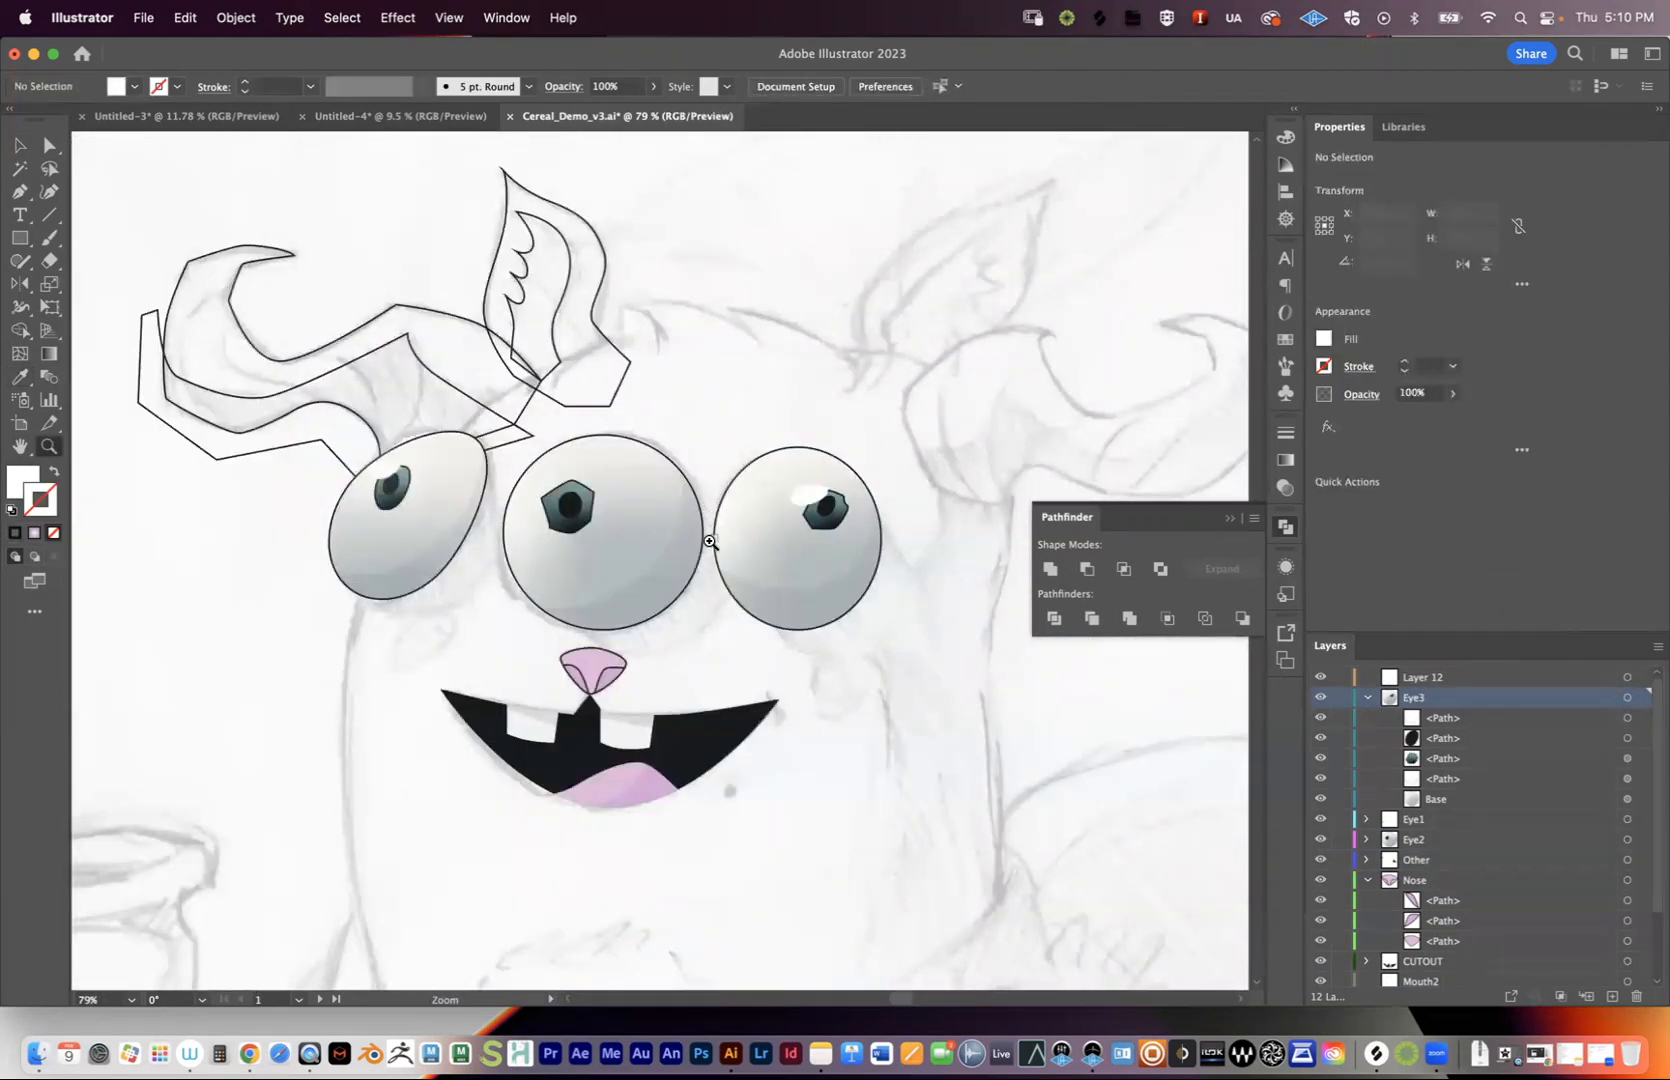
pyautogui.press('v')
pyautogui.moveTo(742, 609); pyautogui.dragTo(690, 568)
pyautogui.press('z')
pyautogui.moveTo(788, 522); pyautogui.dragTo(687, 529)
pyautogui.moveTo(500, 505); pyautogui.dragTo(567, 508)
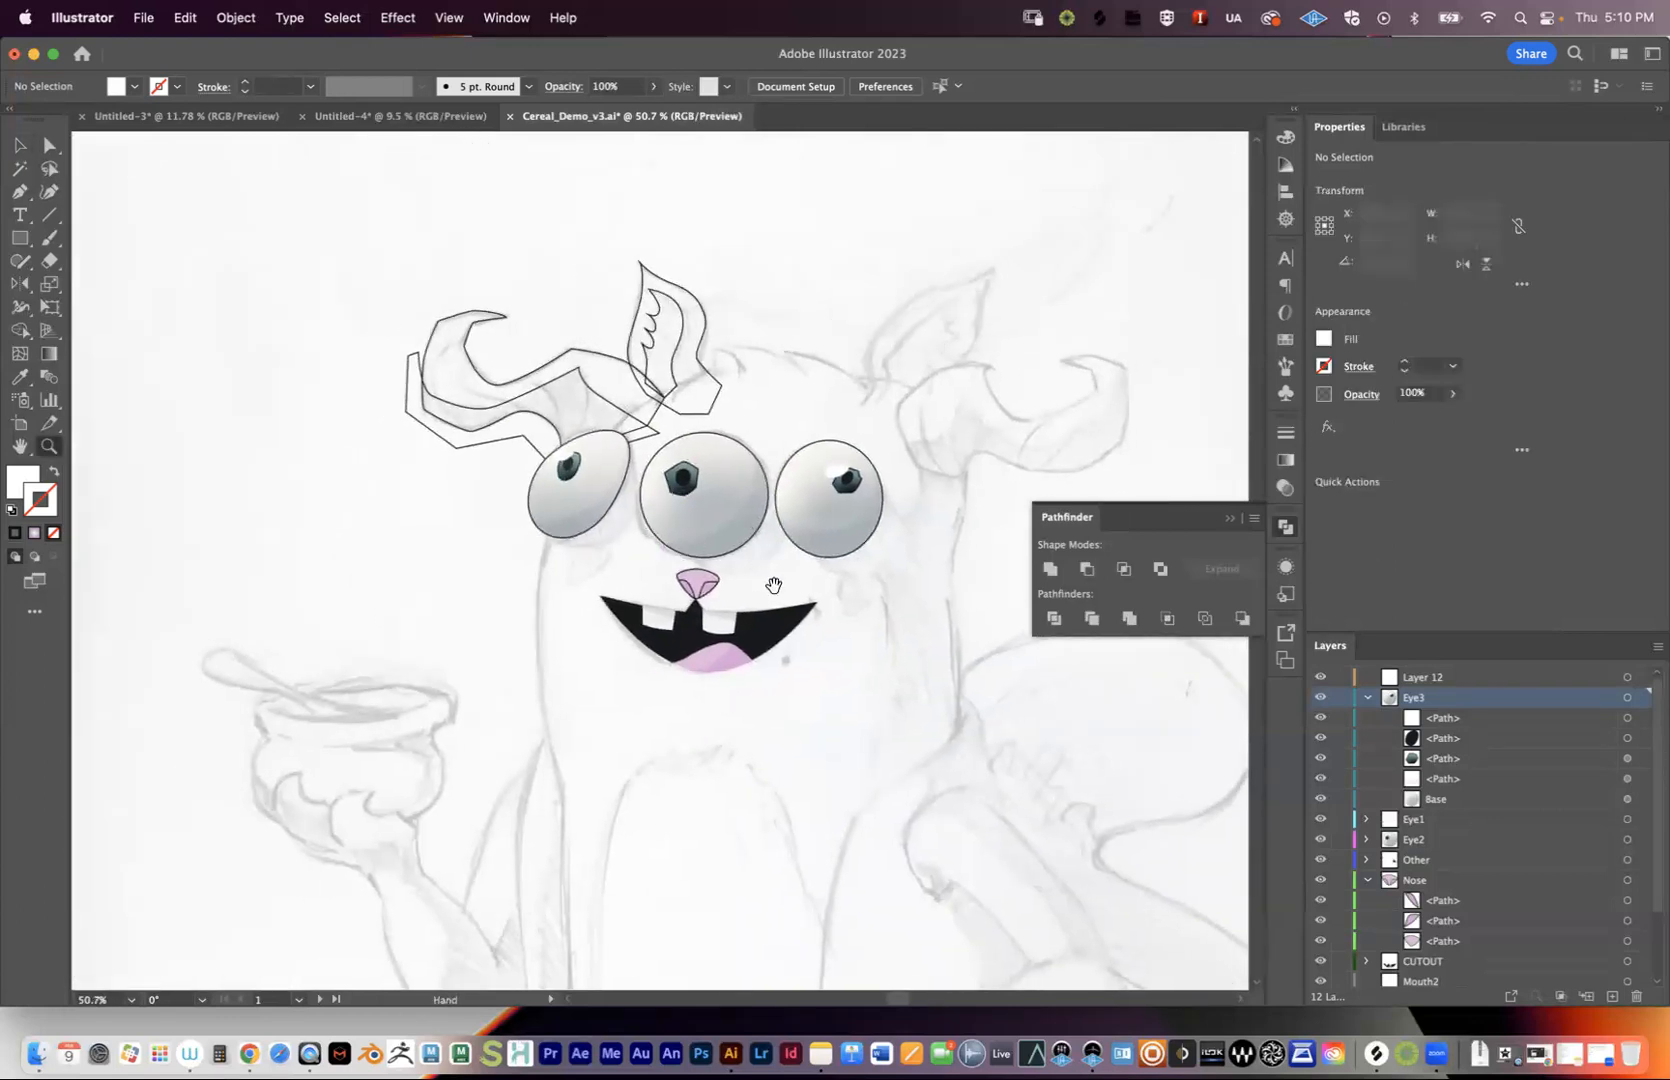
pyautogui.moveTo(773, 585); pyautogui.dragTo(723, 564)
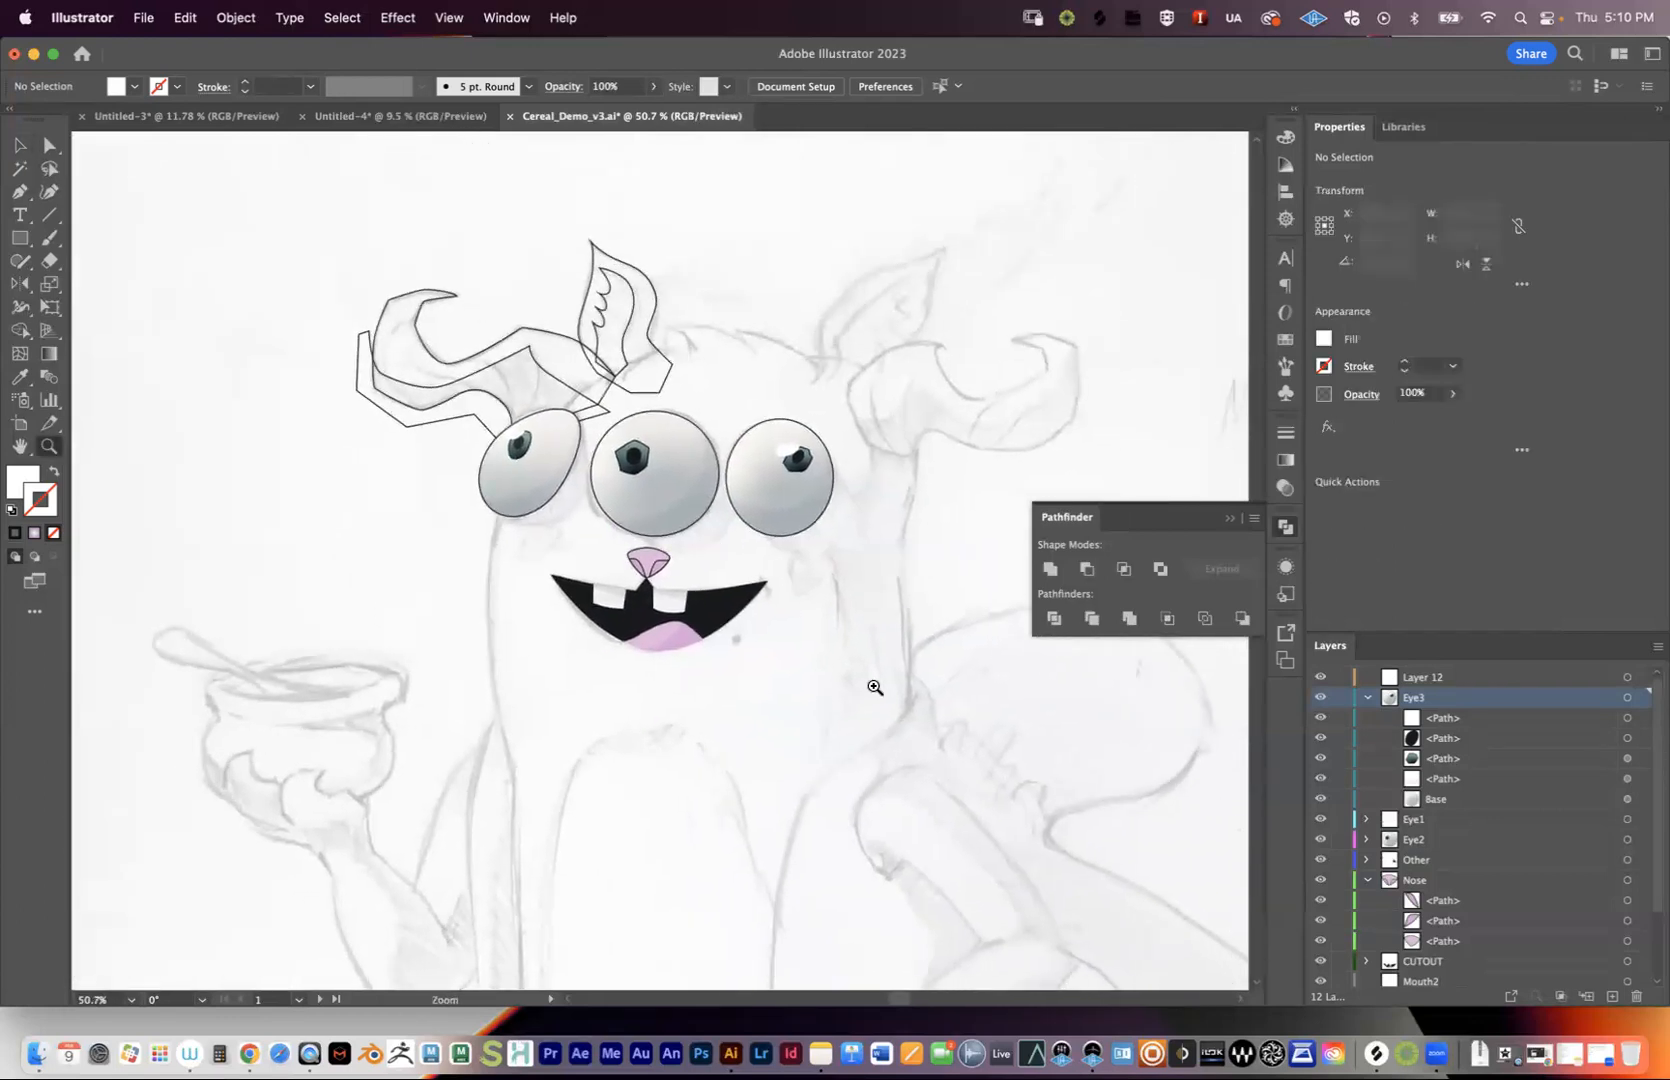
# - Put the Pathfinder controls away and inspect the colored eyes, nose, nostrils, teeth and tongue up close
pyautogui.click(1228, 518)
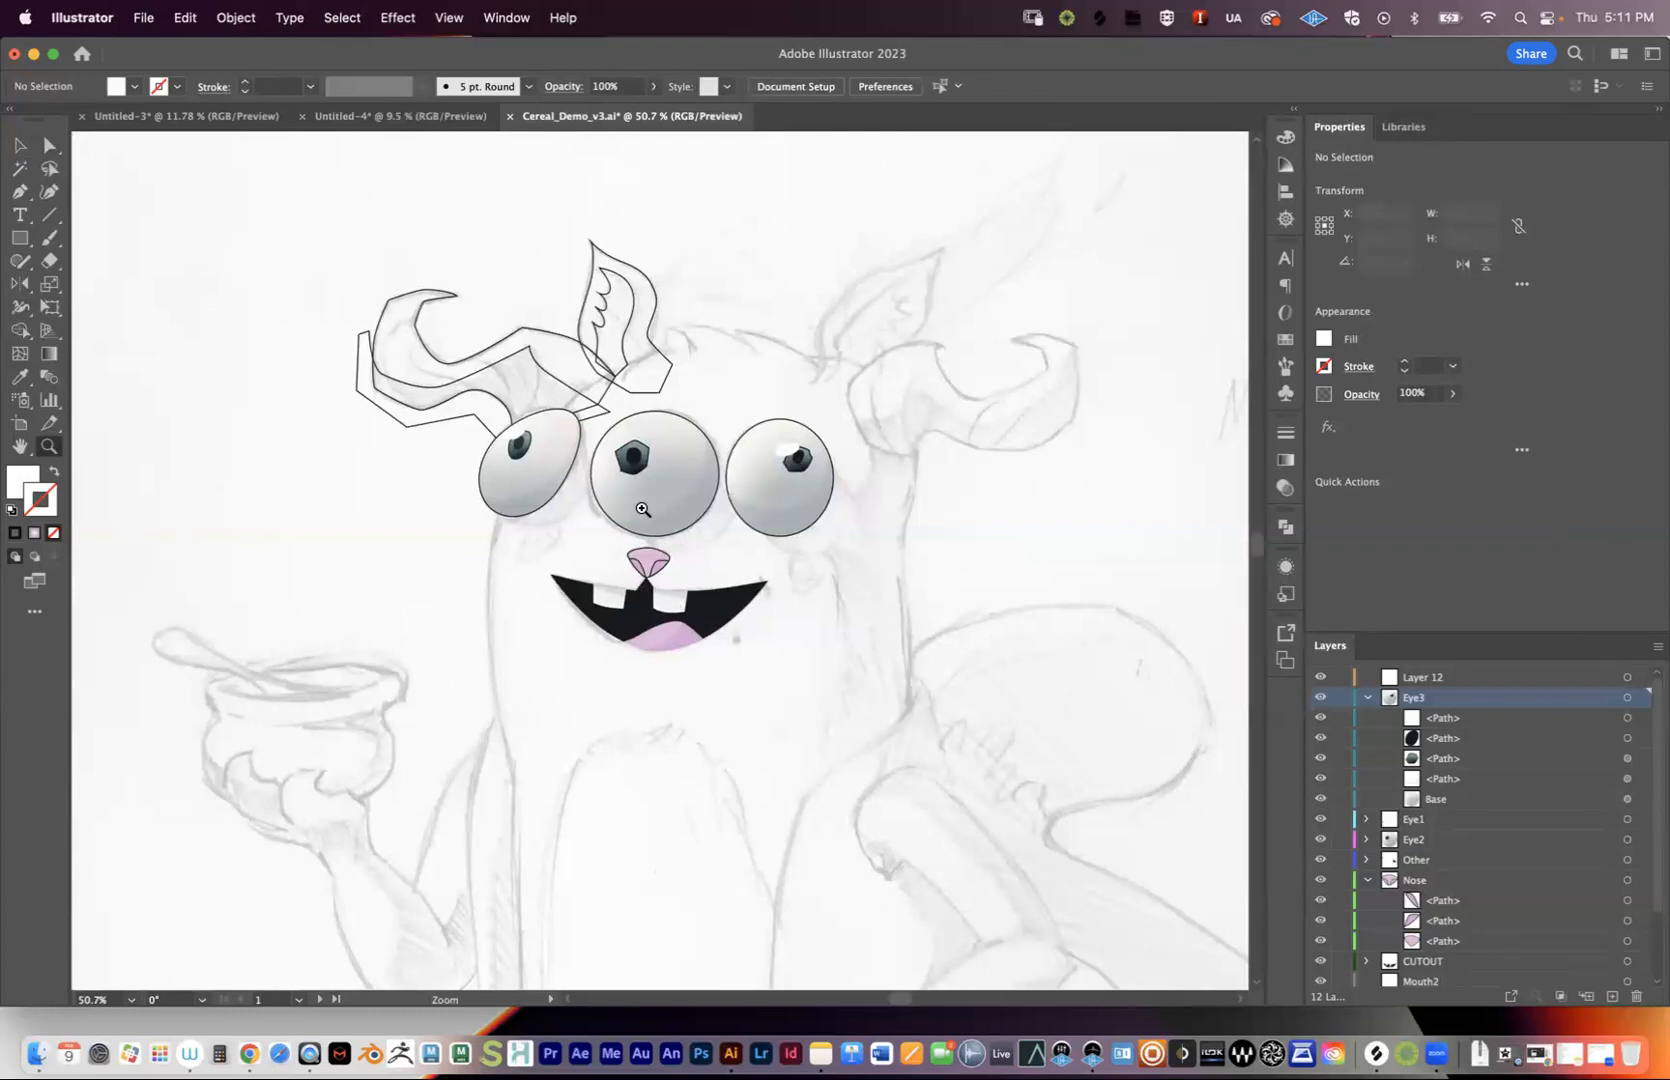
pyautogui.moveTo(537, 480); pyautogui.dragTo(831, 398)
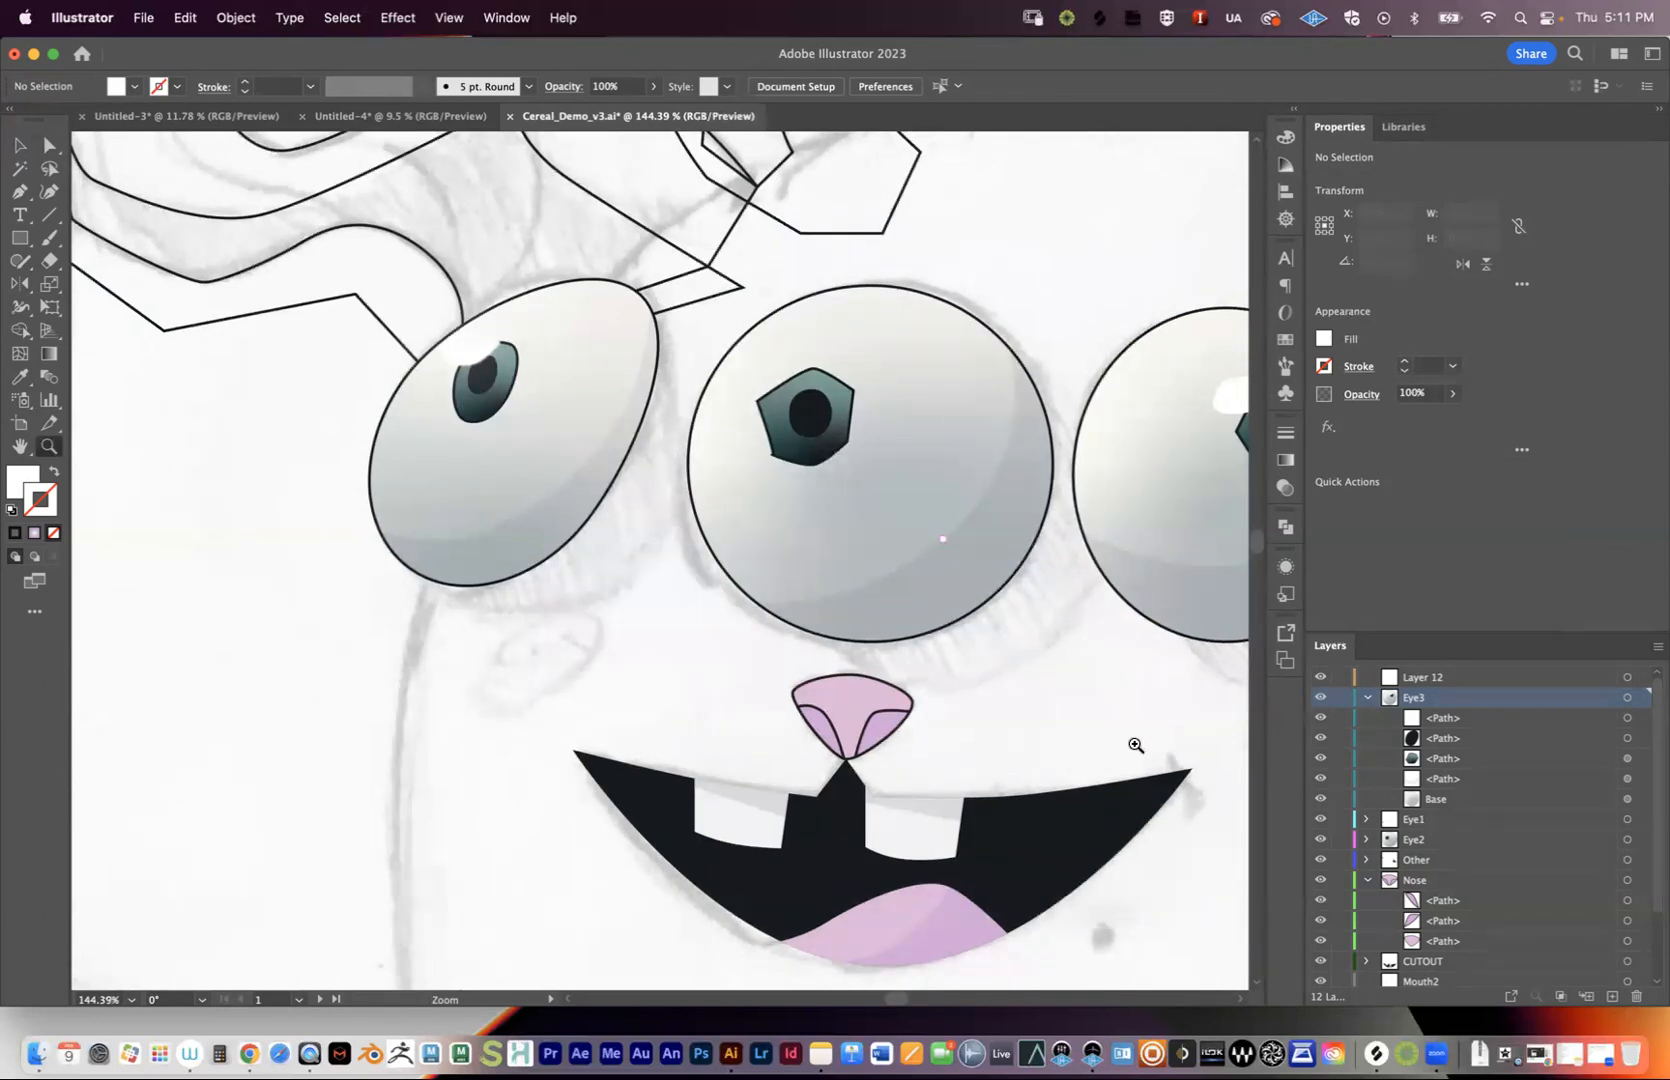
pyautogui.hscroll(5, 943, 608)
pyautogui.scroll(-2, 943, 608)
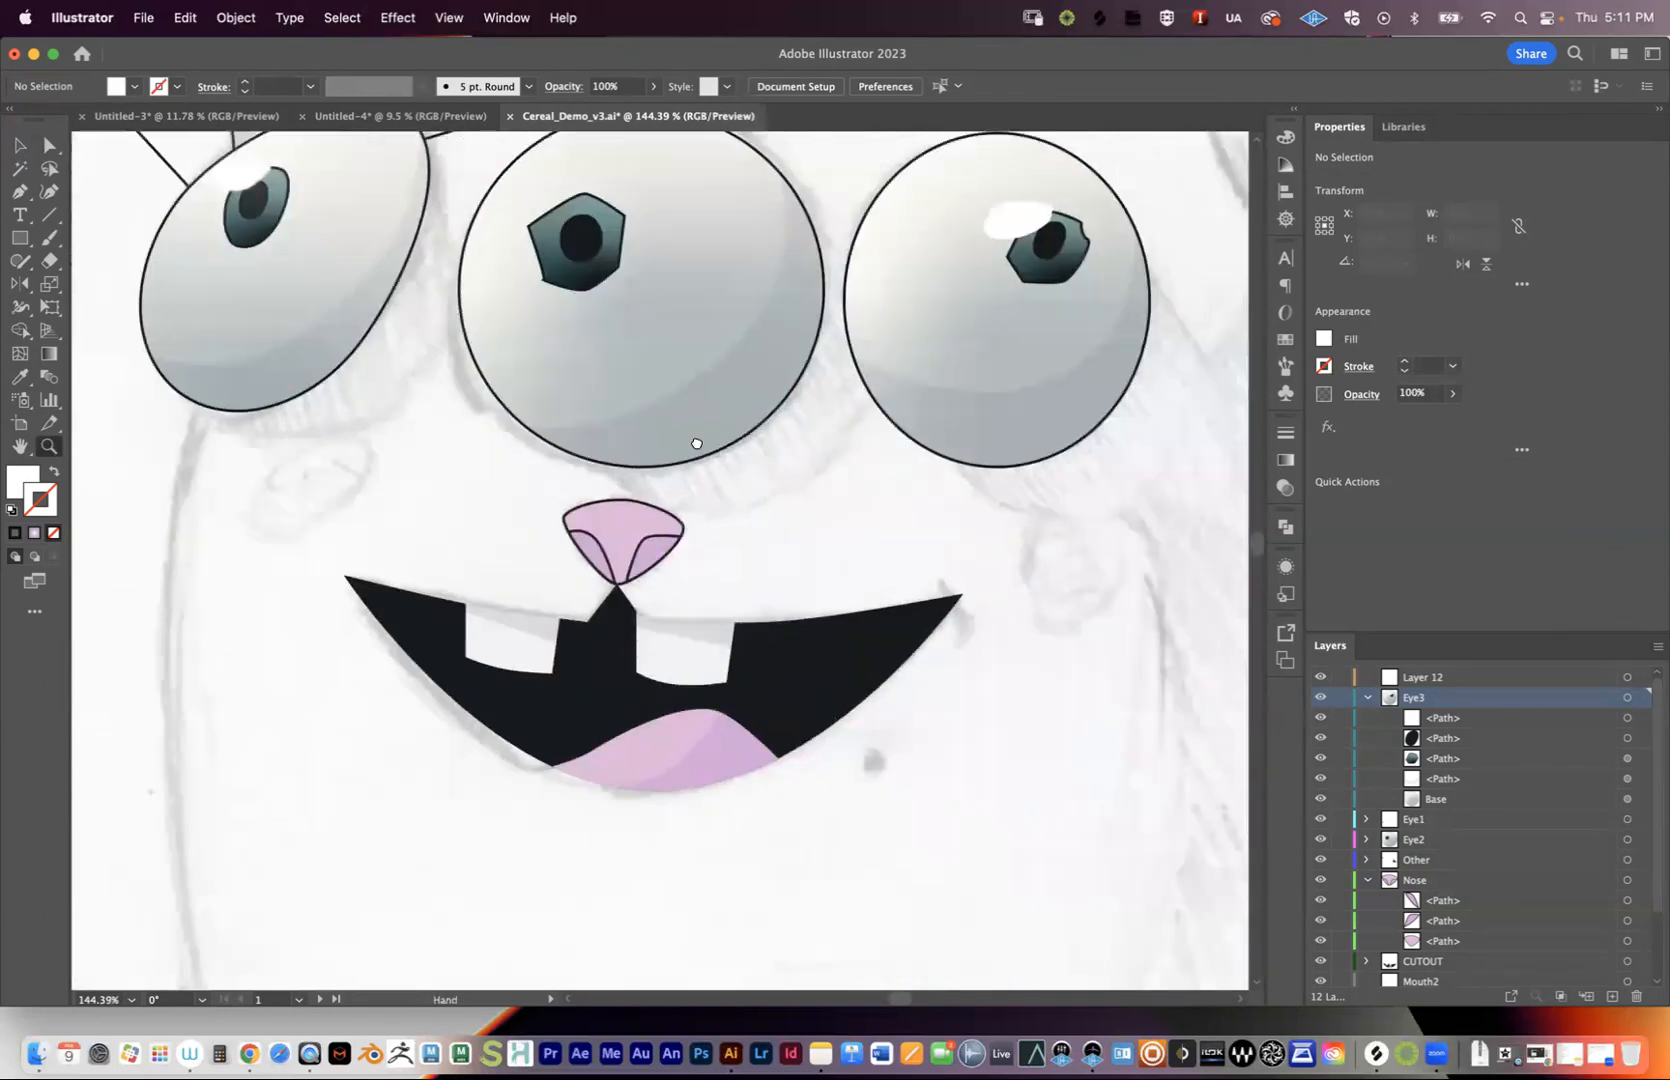
pyautogui.moveTo(920, 475); pyautogui.dragTo(700, 500)
pyautogui.moveTo(749, 682); pyautogui.dragTo(701, 601)
pyautogui.moveTo(585, 514); pyautogui.dragTo(1074, 470)
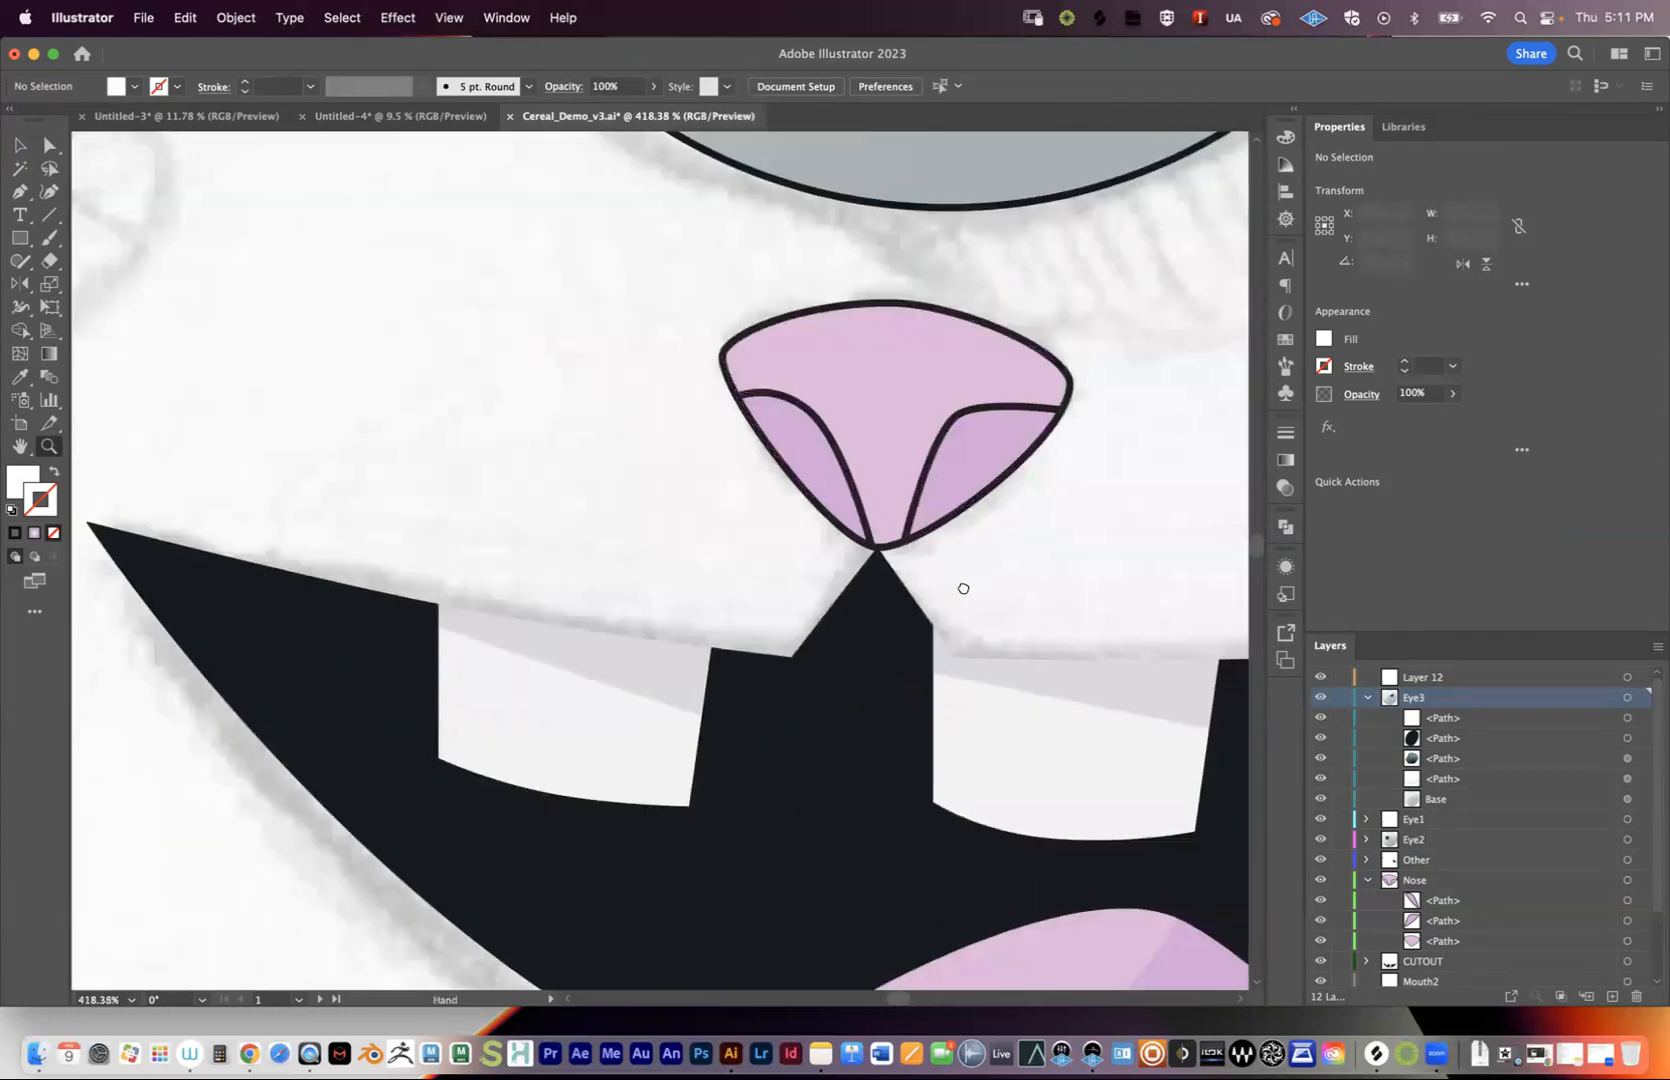
pyautogui.moveTo(962, 580); pyautogui.dragTo(591, 518)
pyautogui.press('v')
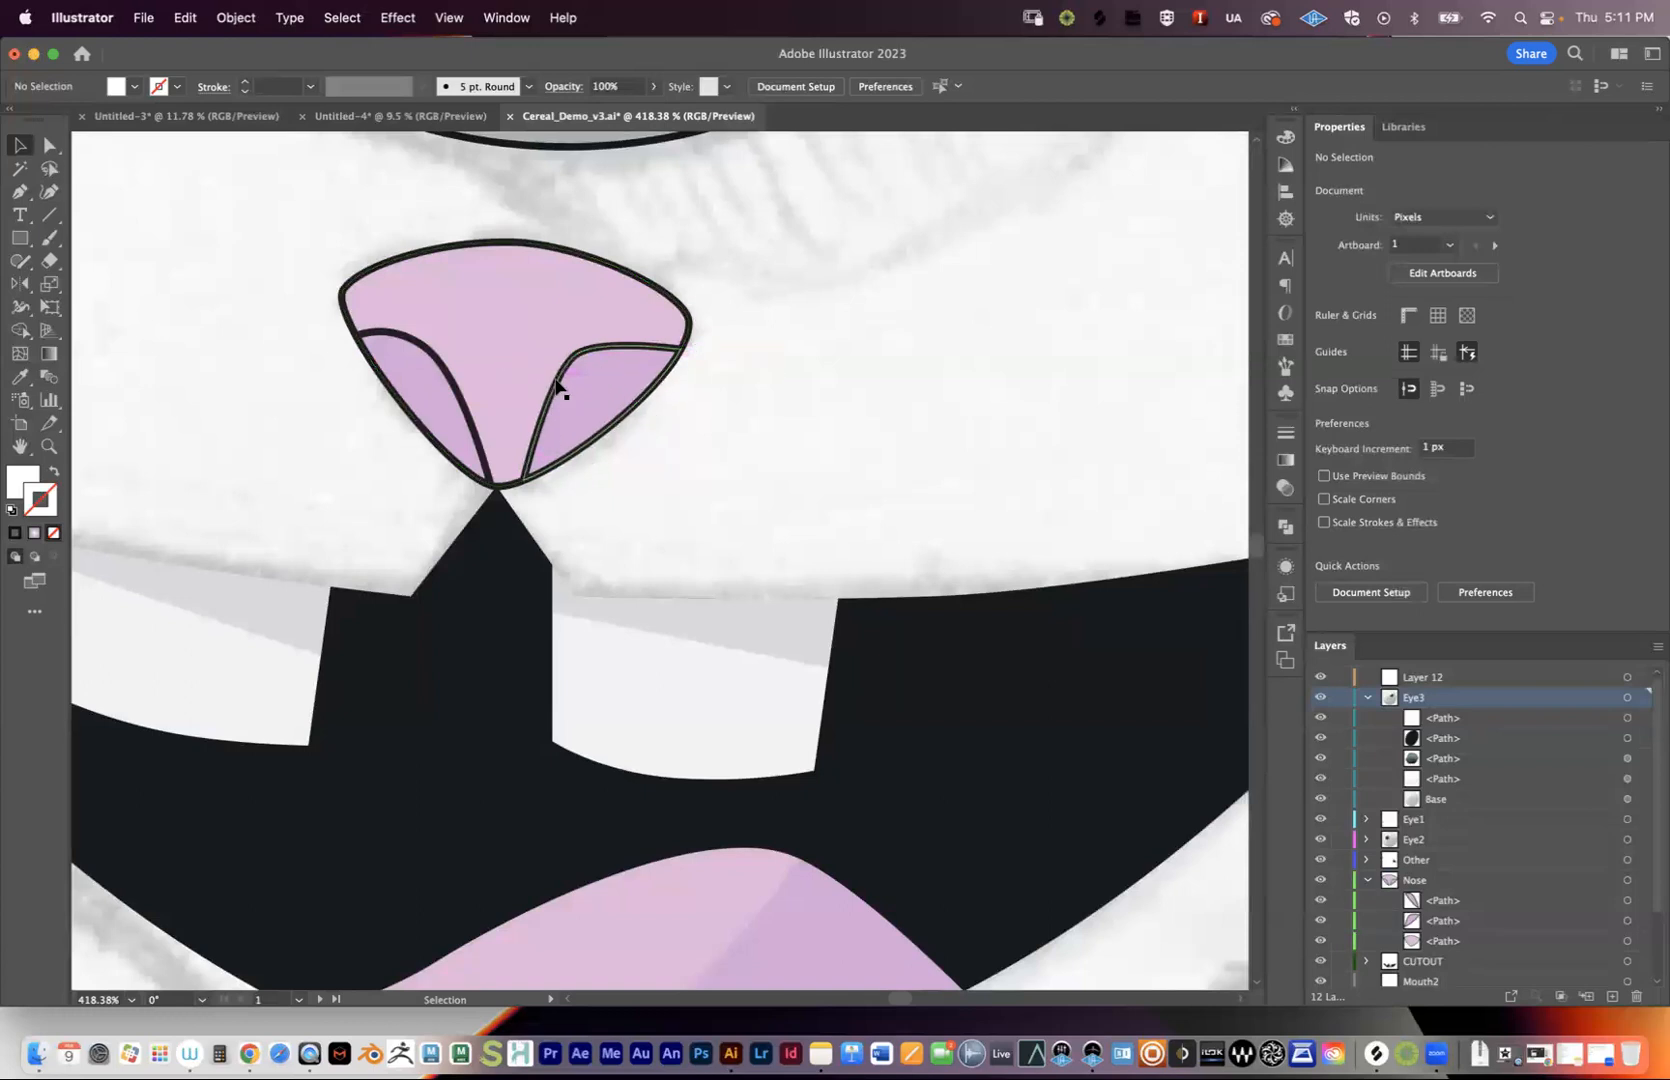
pyautogui.press('space')
pyautogui.moveTo(731, 726); pyautogui.dragTo(627, 570)
pyautogui.press('z')
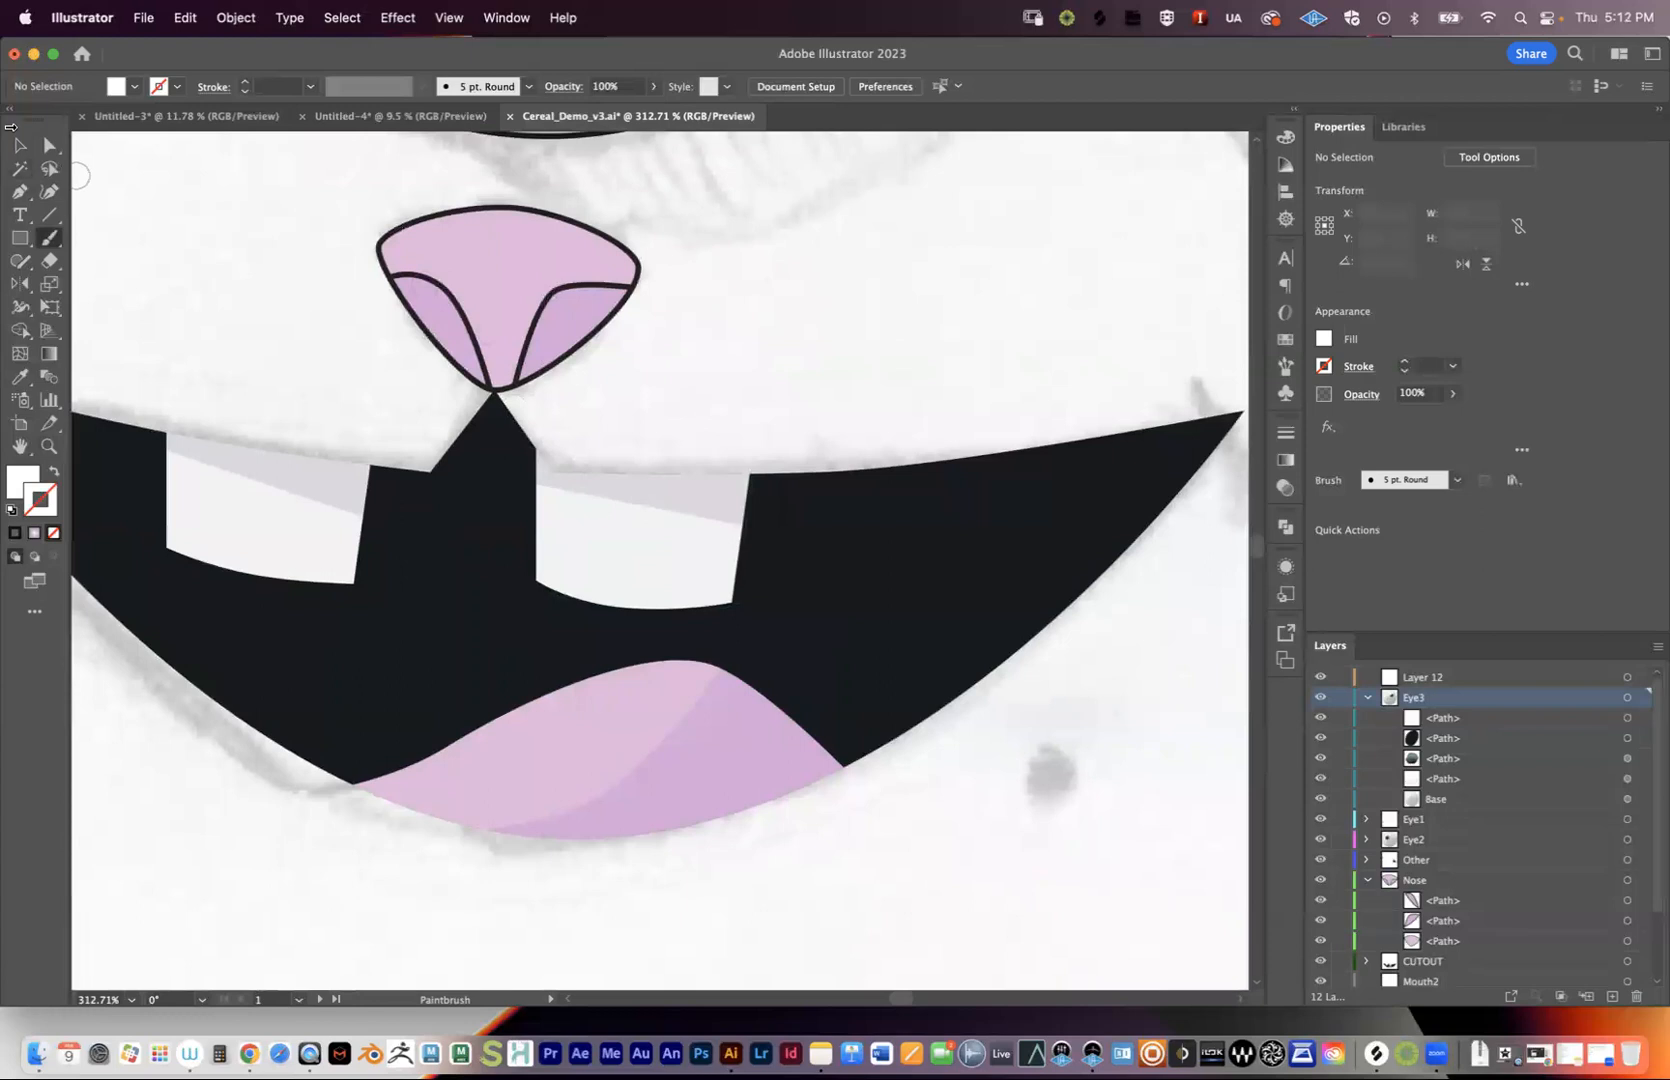
# - Select the nose and mouth shapes together to check their paths, clear the selection, and review the whole face
pyautogui.click(20, 154)
pyautogui.moveTo(153, 211); pyautogui.dragTo(848, 962)
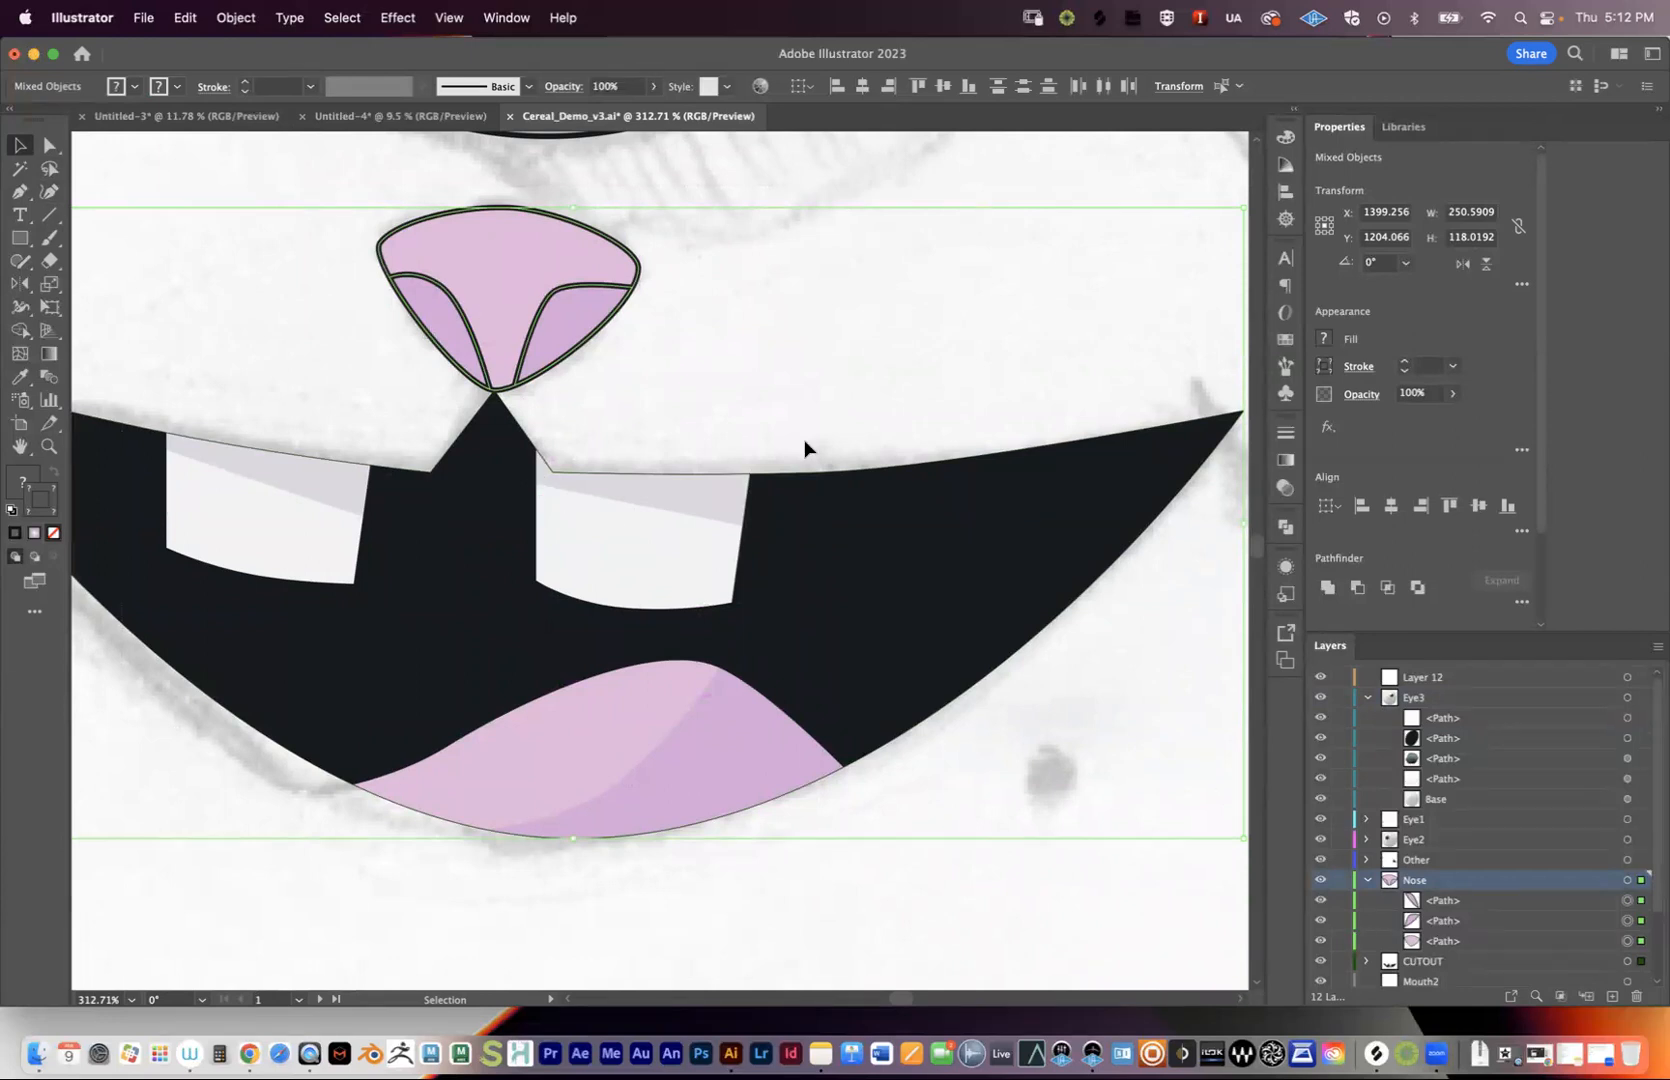
pyautogui.click(962, 727)
pyautogui.moveTo(872, 522); pyautogui.dragTo(781, 596)
pyautogui.moveTo(900, 553); pyautogui.dragTo(464, 557)
pyautogui.moveTo(850, 562); pyautogui.dragTo(693, 559)
pyautogui.moveTo(856, 600); pyautogui.dragTo(717, 562)
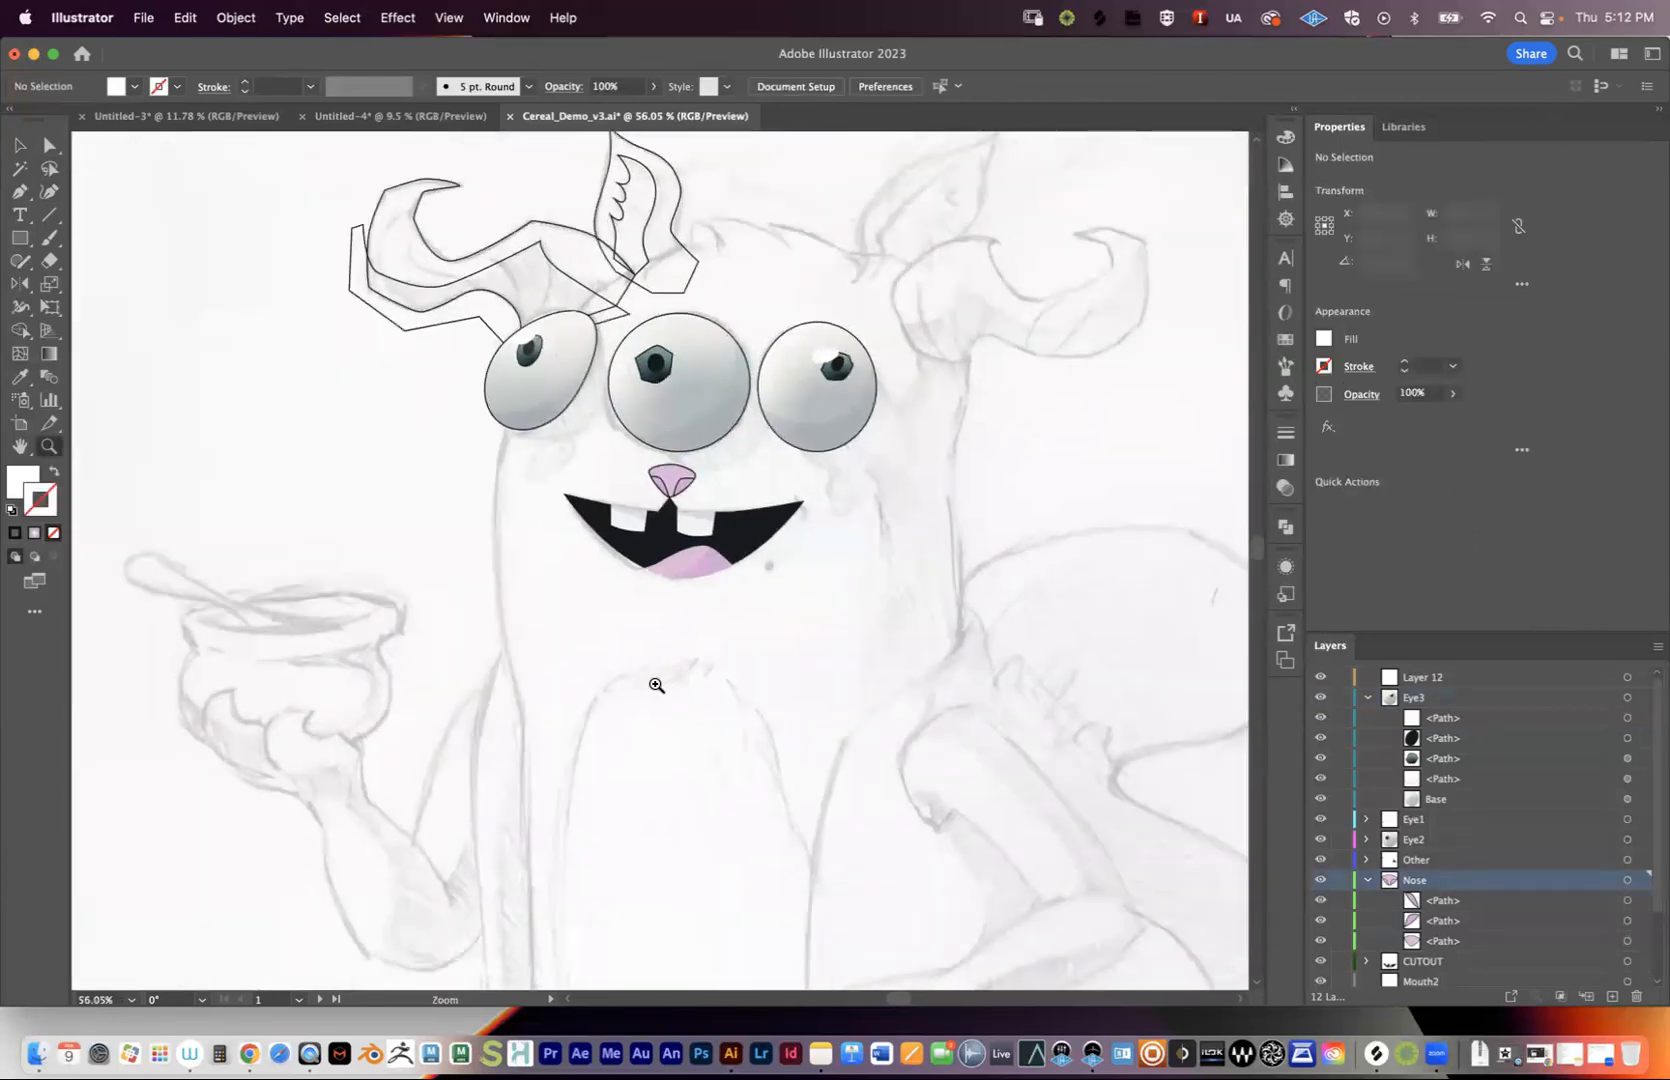